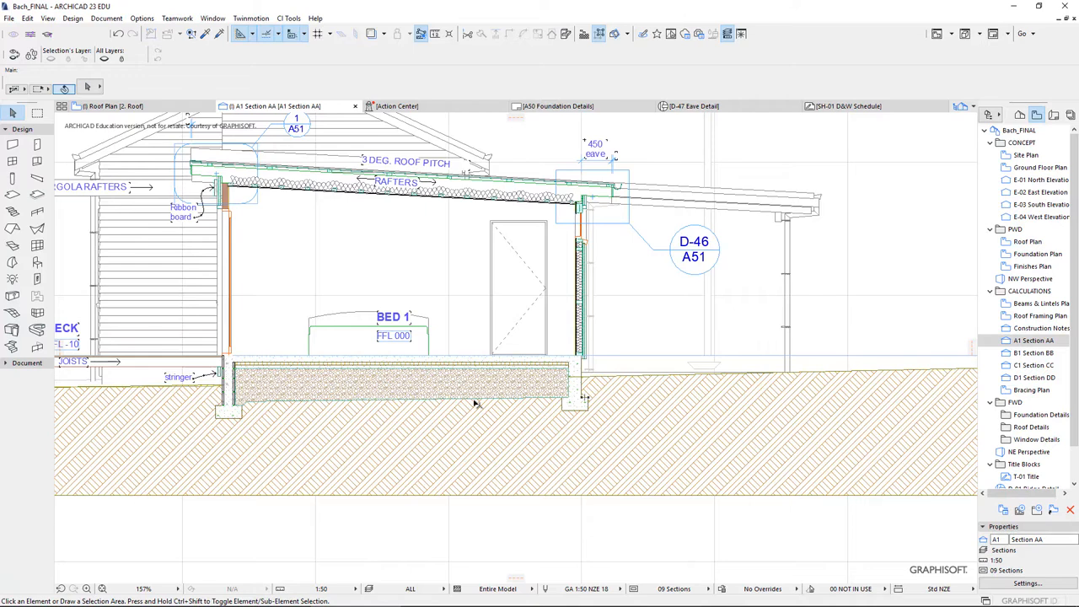
- Examine the settings of the existing concrete block section above the footing beside the stringer
scroll(225, 395, up, 6)
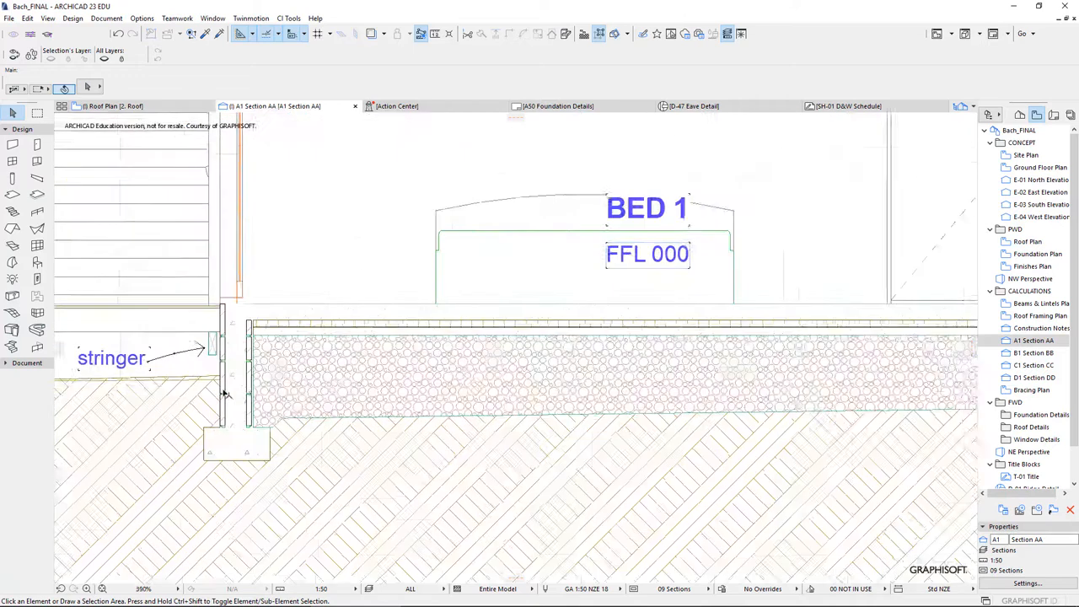
click(226, 396)
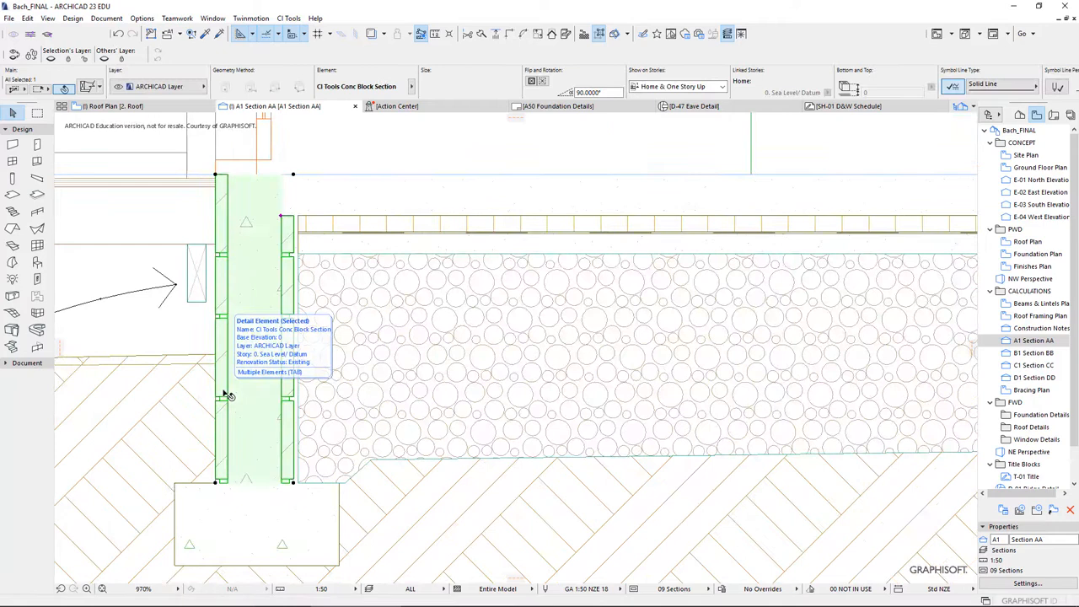
double_click(226, 396)
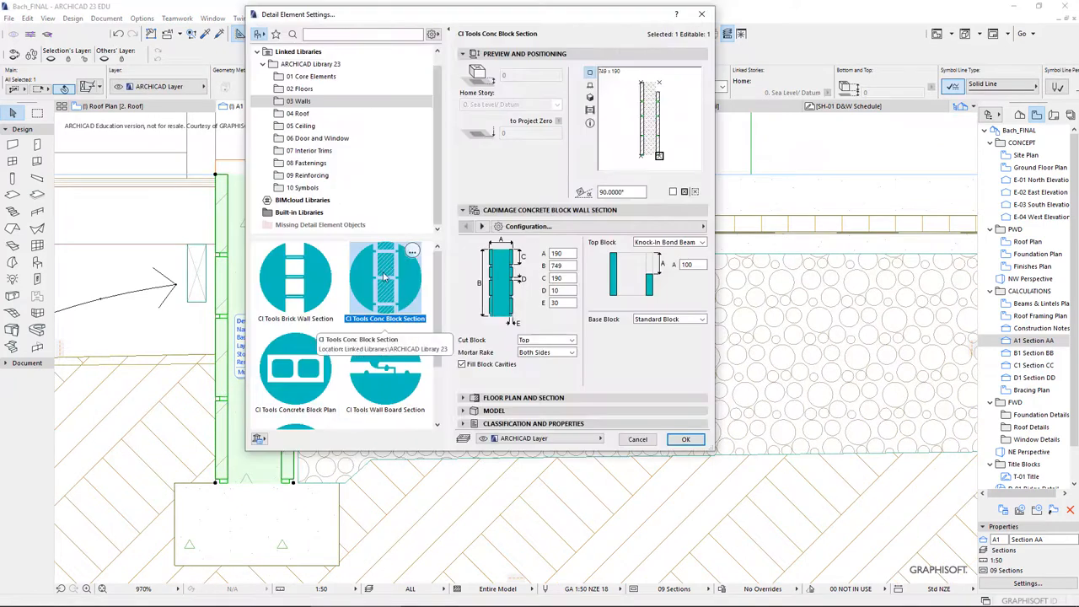
key(Escape)
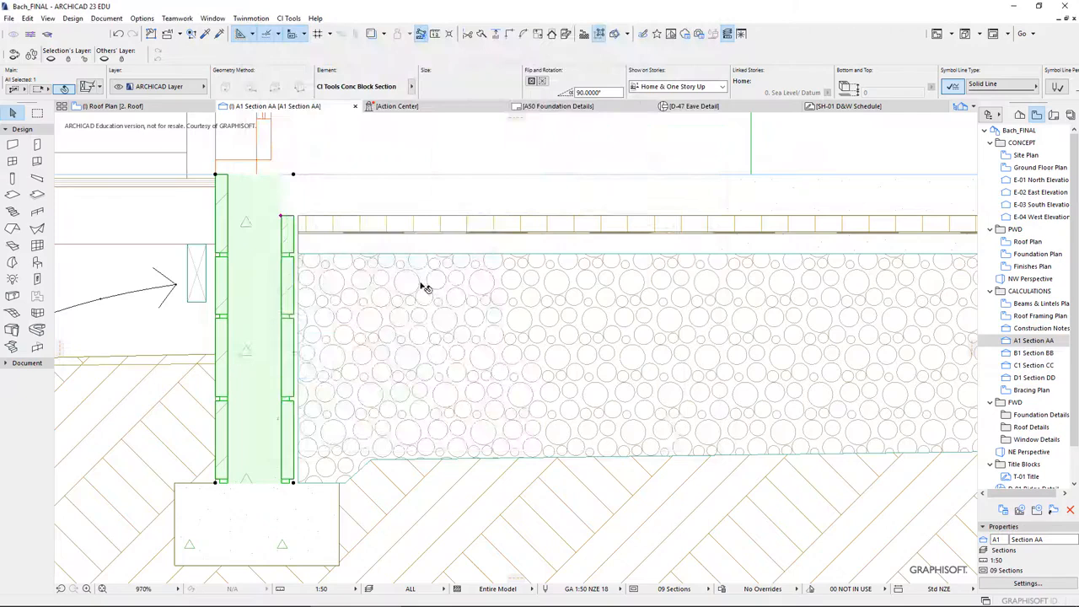
- Open the Detail Element tool's settings for adding a block section at the foundation on the opposite side of Bed 1
scroll(422, 285, down, 8)
scroll(487, 286, up, 4)
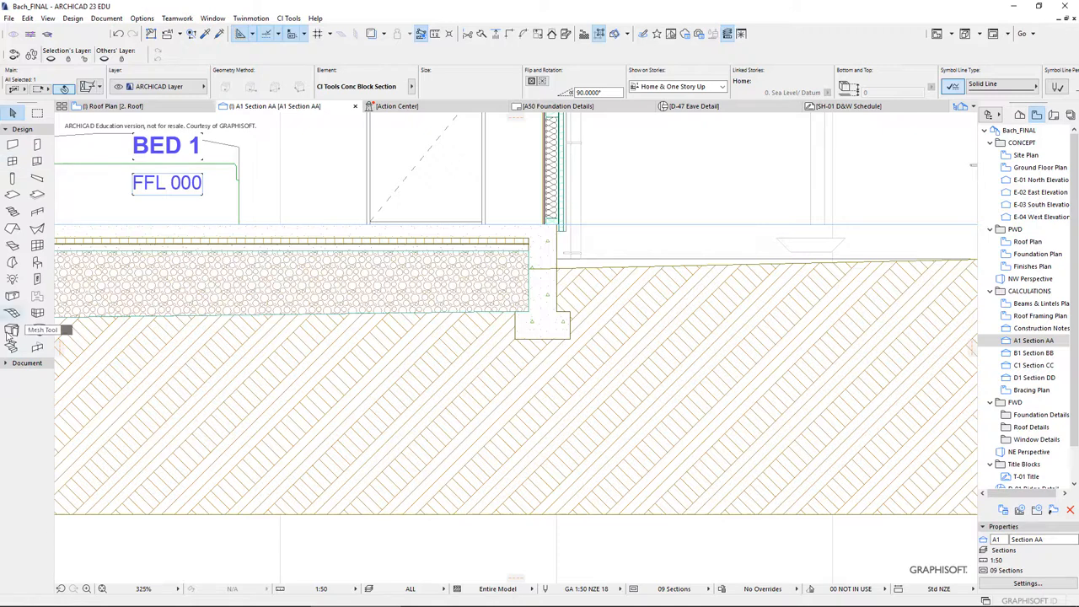
click(10, 363)
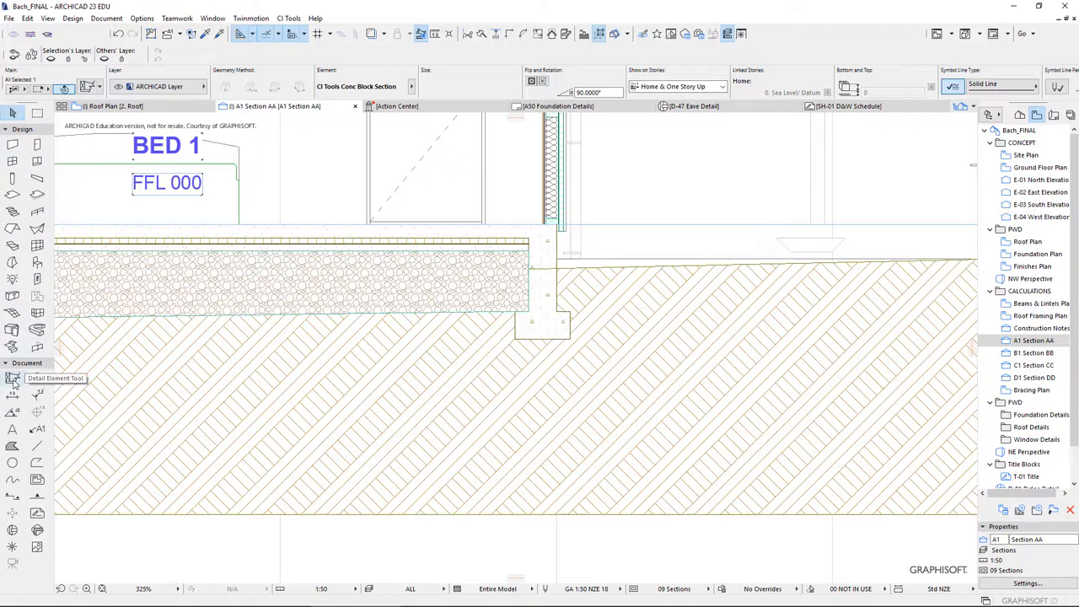
click(12, 380)
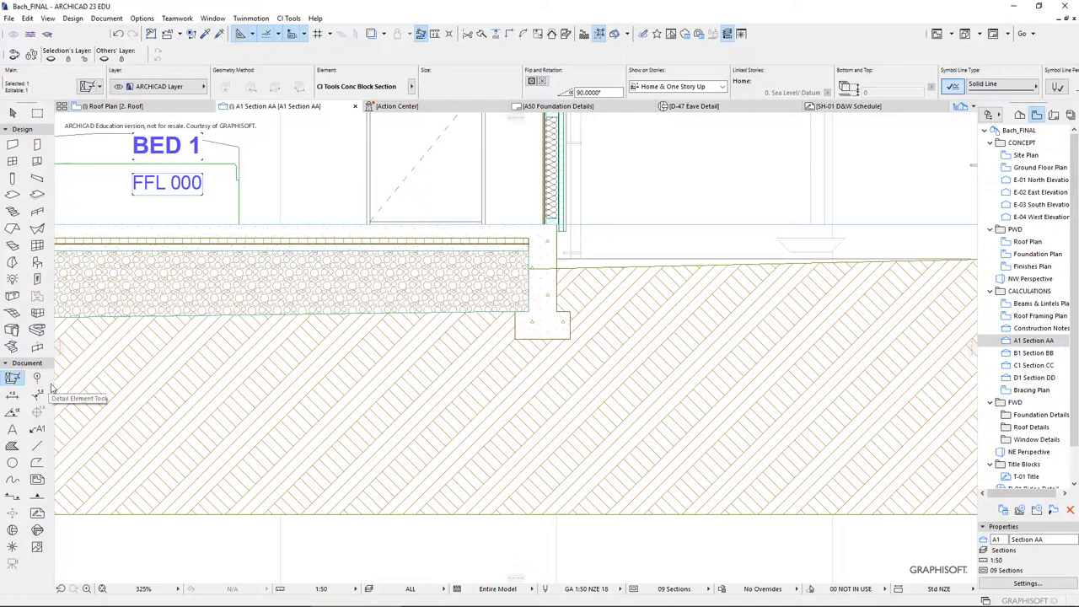
double_click(15, 379)
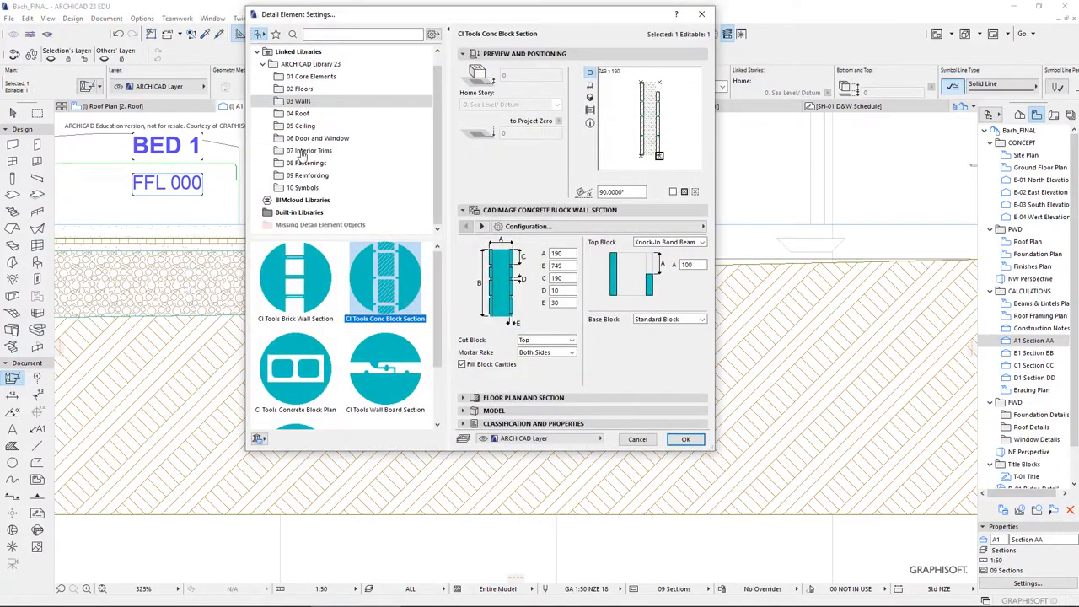
- Browse the 03 Walls detail elements and set CI Tools Conc Block Section as the element to place
scroll(318, 293, down, 2)
scroll(318, 293, down, 3)
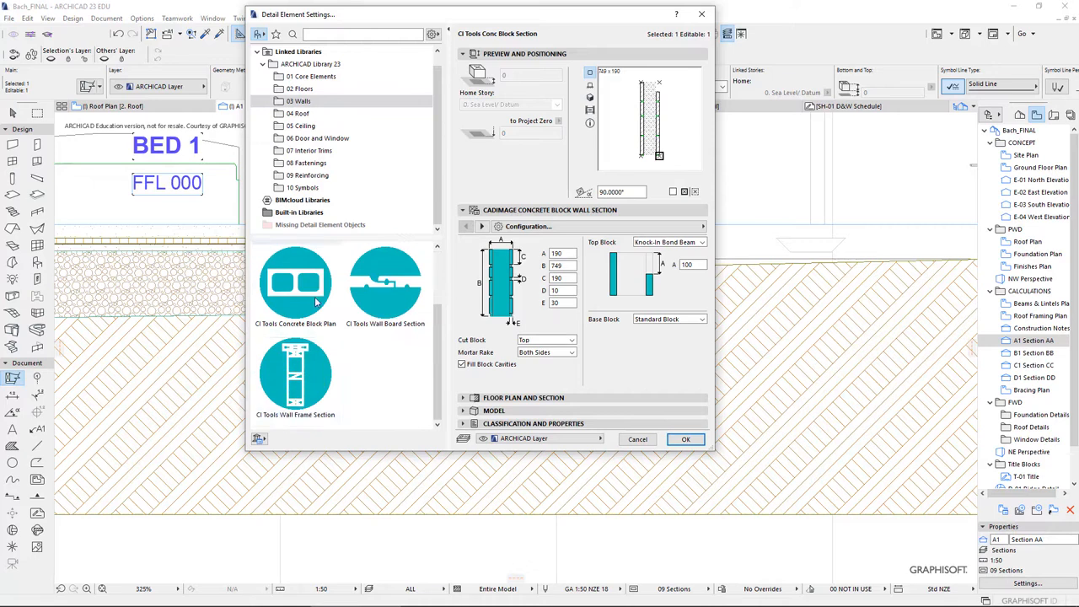
click(299, 383)
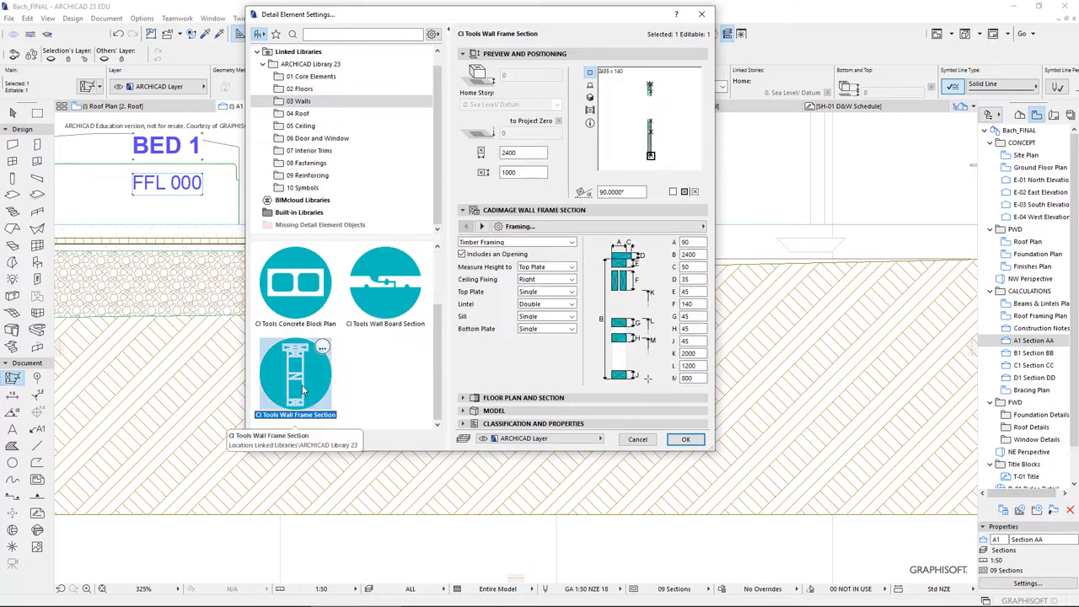
click(295, 282)
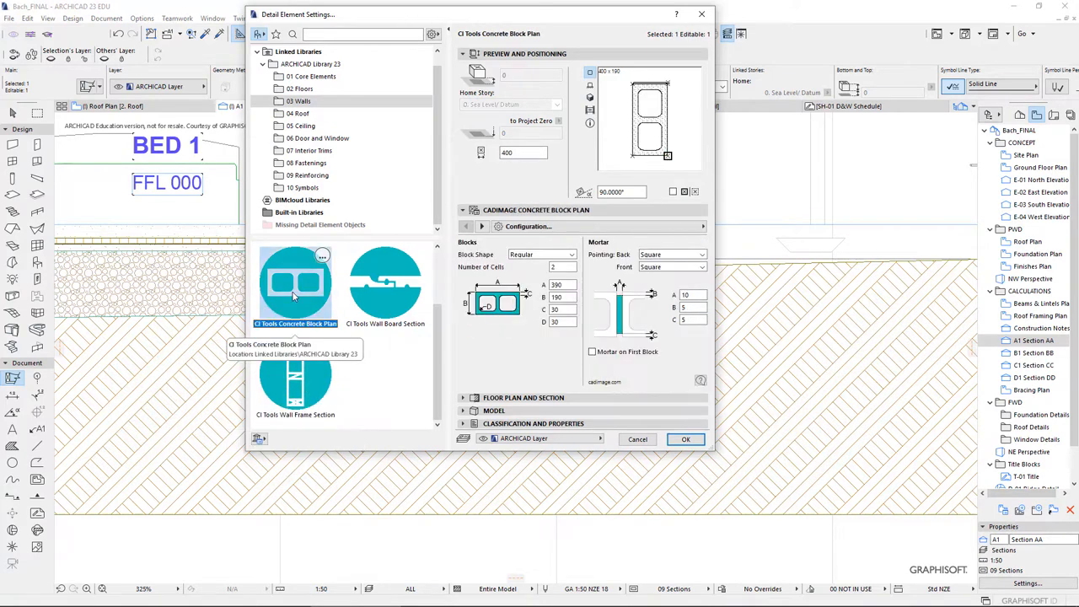
scroll(293, 295, up, 3)
scroll(293, 295, up, 1)
click(293, 295)
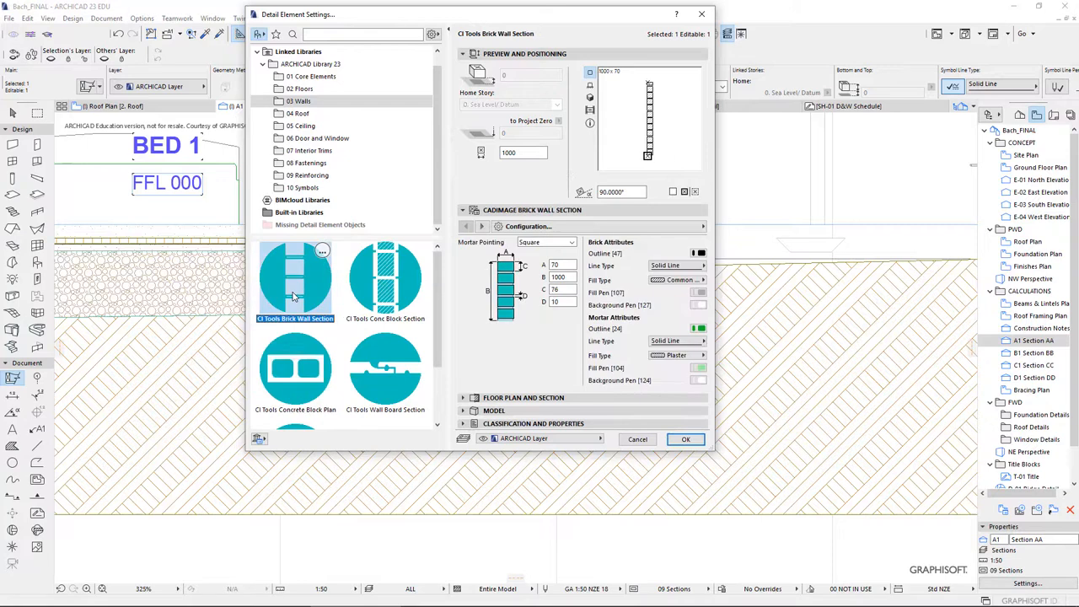
click(389, 291)
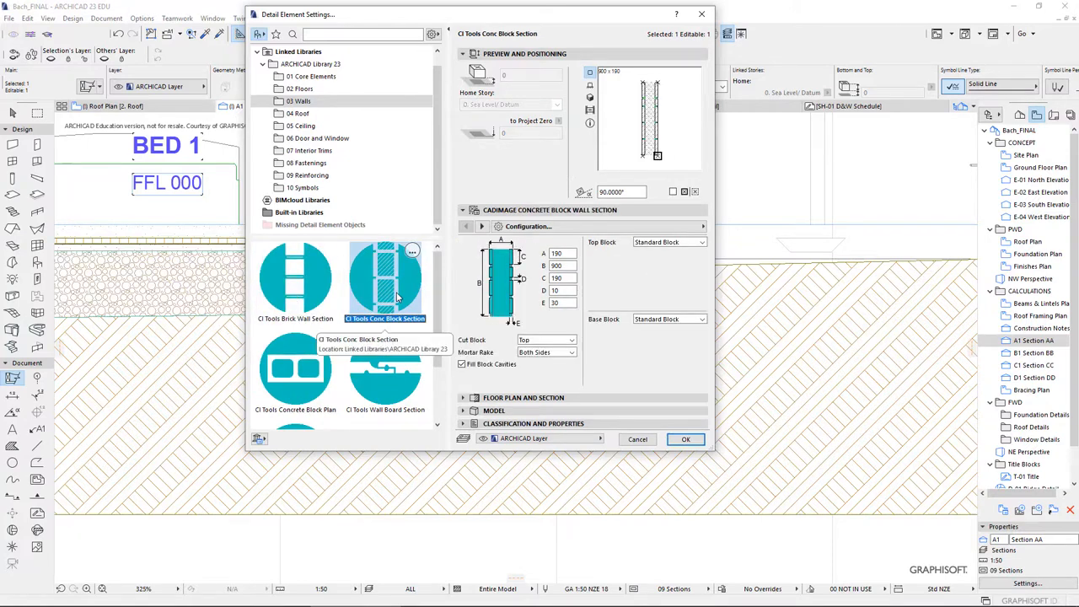
click(685, 438)
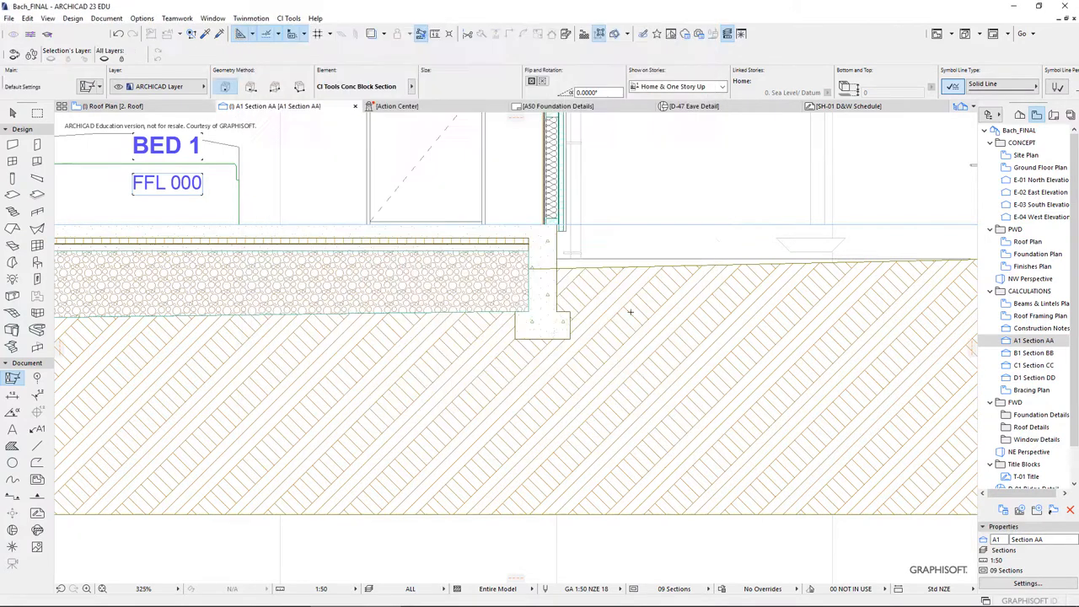
- Place the concrete block section at the outer corner where the foundation wall meets its footing
click(556, 311)
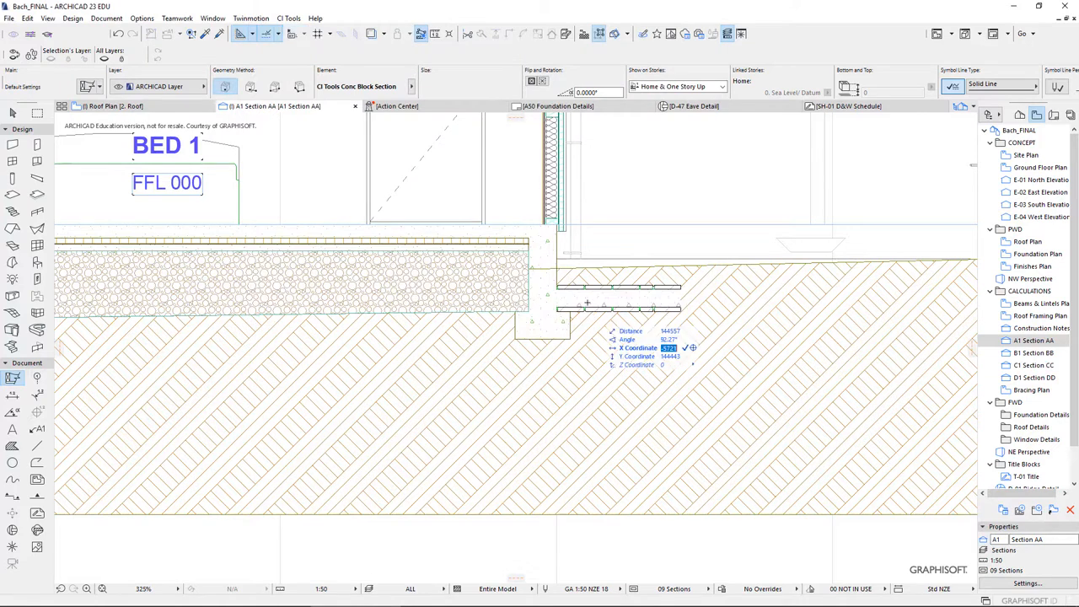
scroll(587, 289, up, 5)
key(Escape)
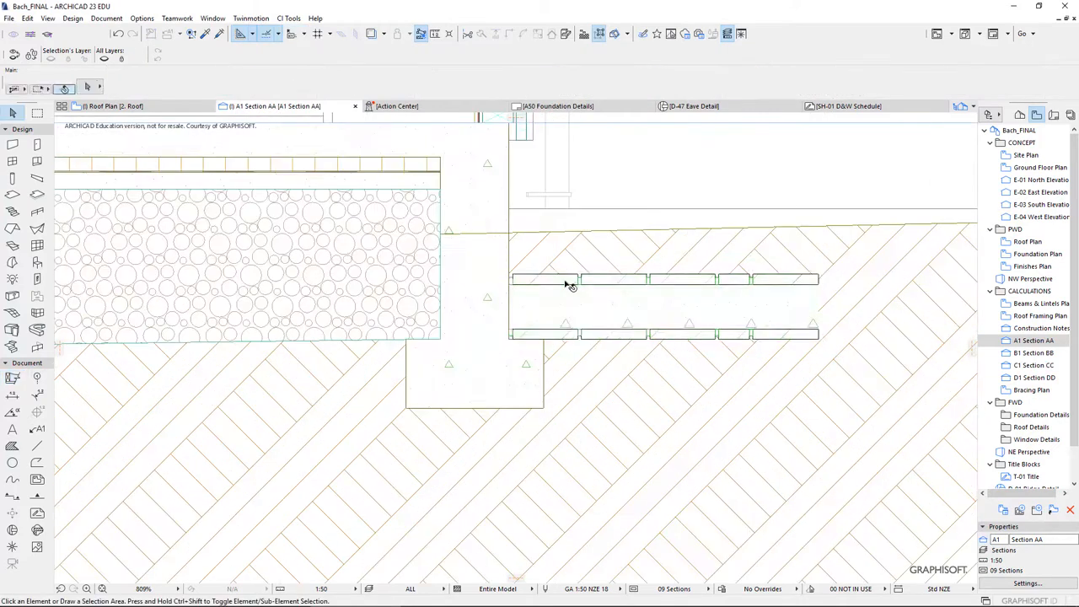
- Rotate the placed block section 90° so it stands upright
click(567, 285)
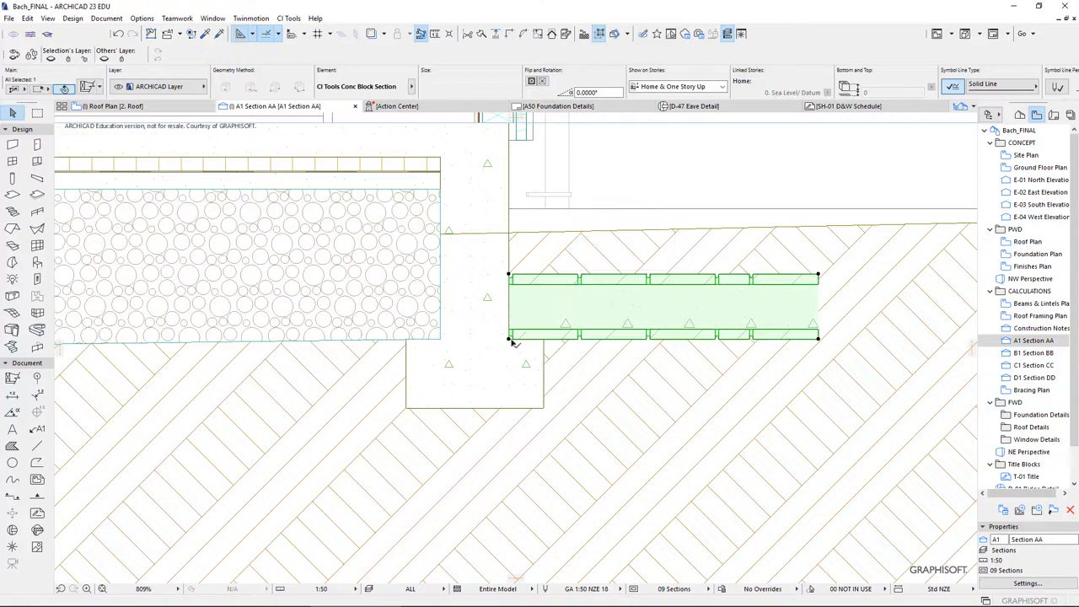
key(ctrl+e)
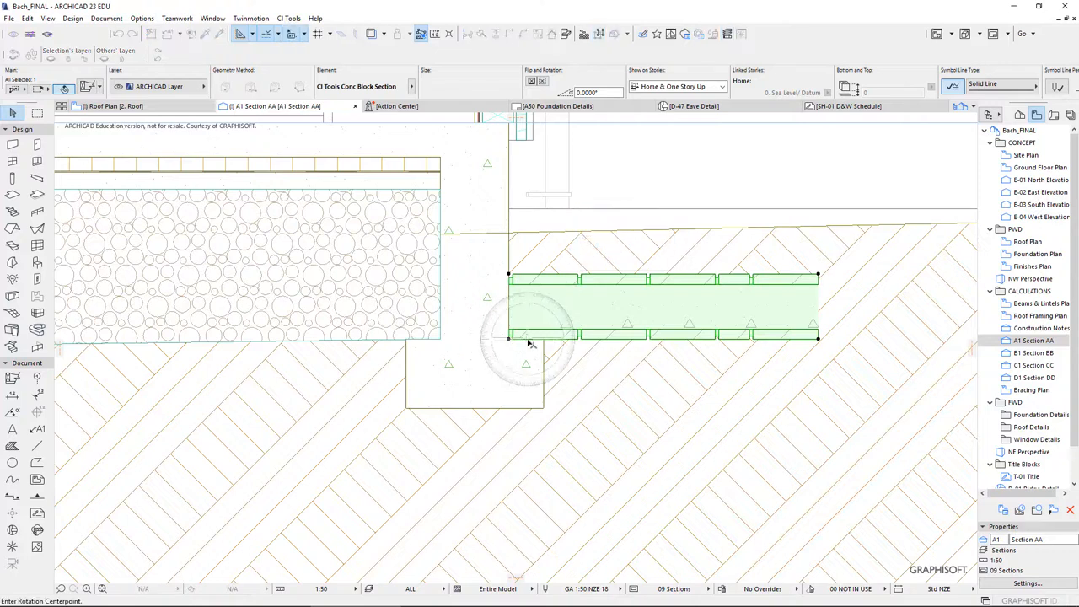
click(526, 339)
click(666, 338)
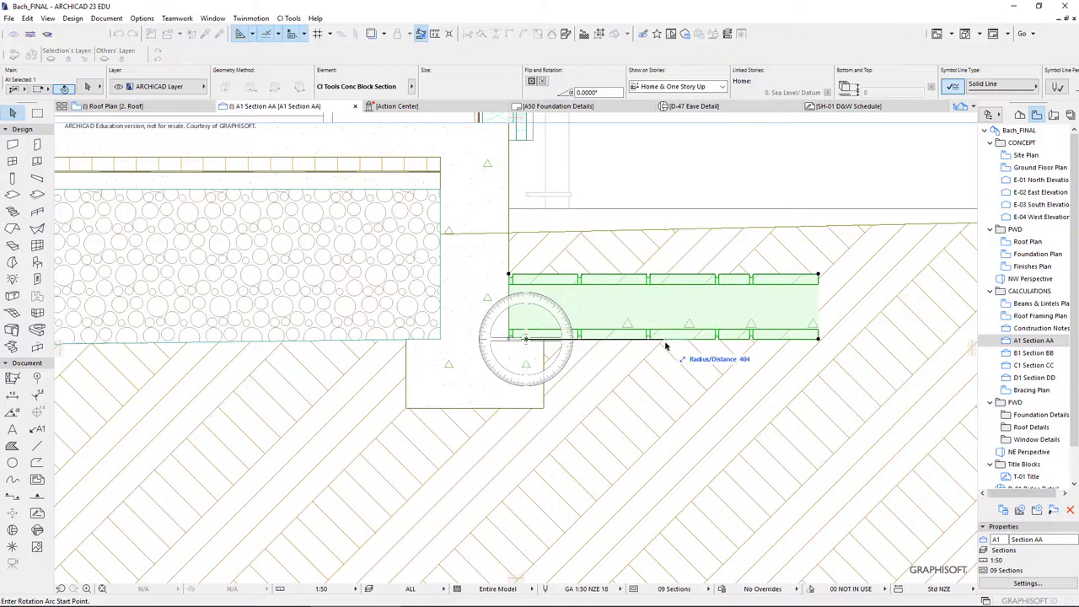
click(529, 224)
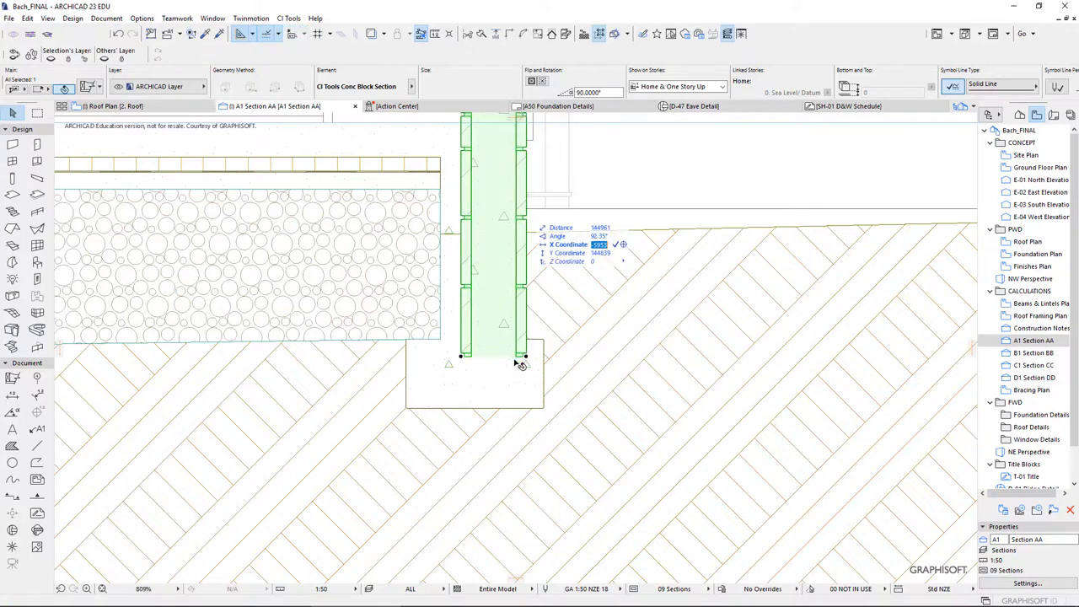
- Try to reposition the upright block section within the foundation wall from its lower outer corner
click(526, 356)
click(461, 303)
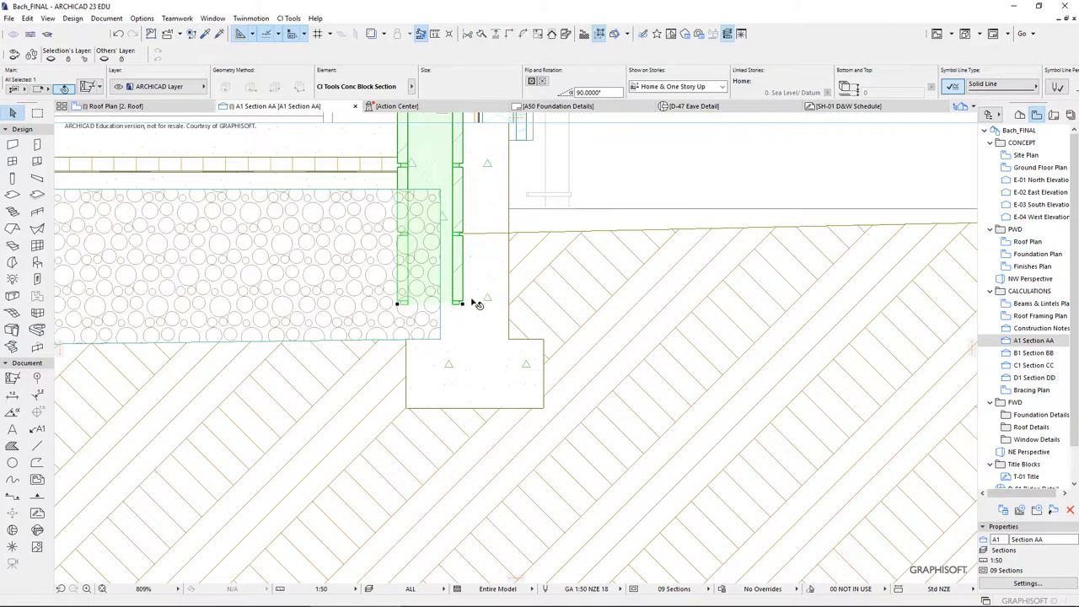
scroll(463, 318, up, 7)
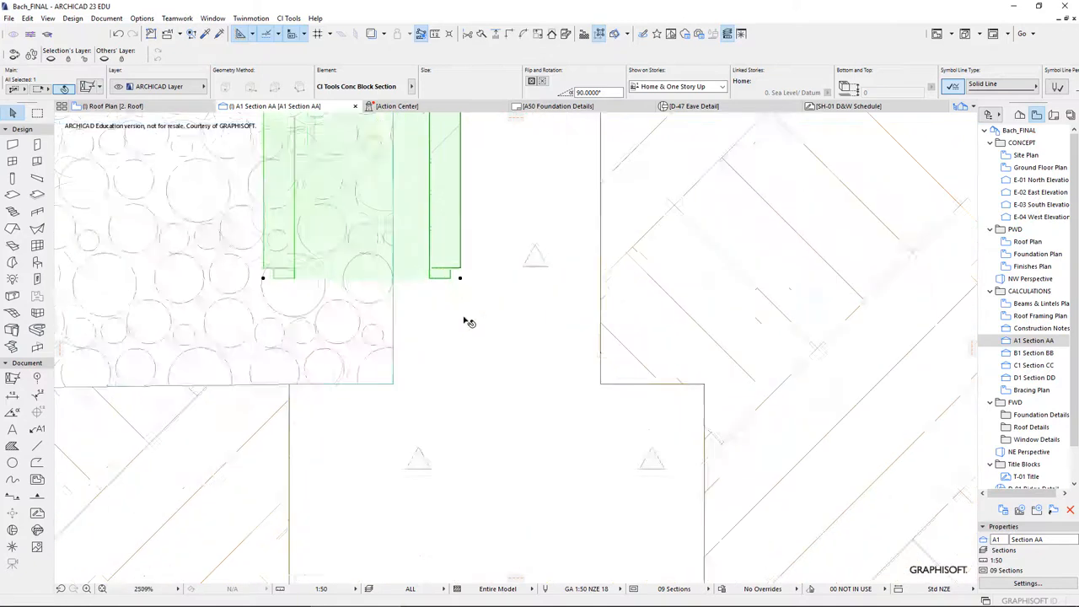
click(451, 274)
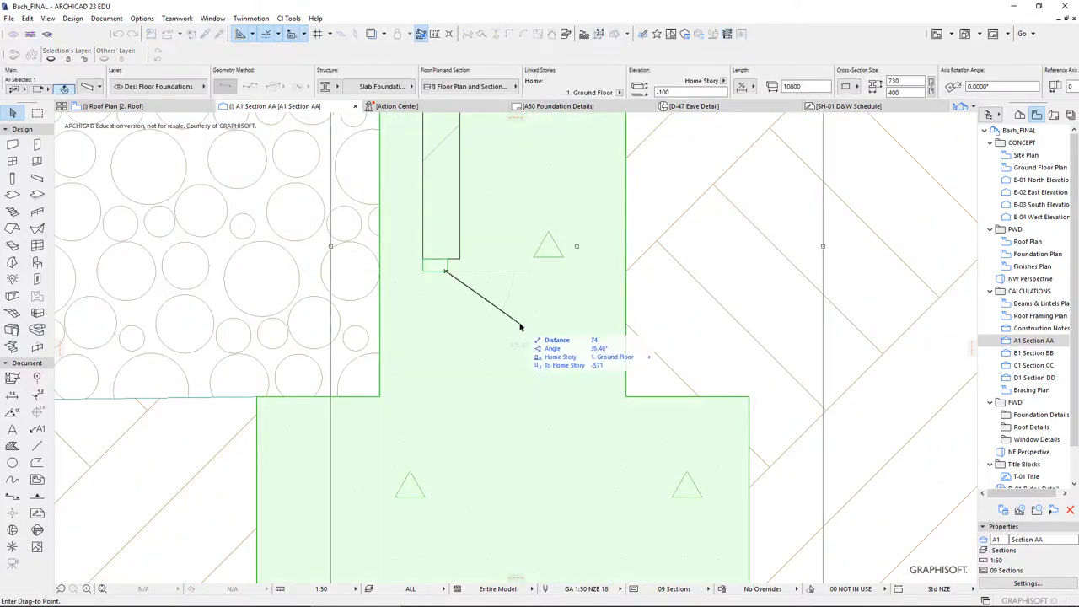
click(460, 257)
key(Escape)
key(Escape)
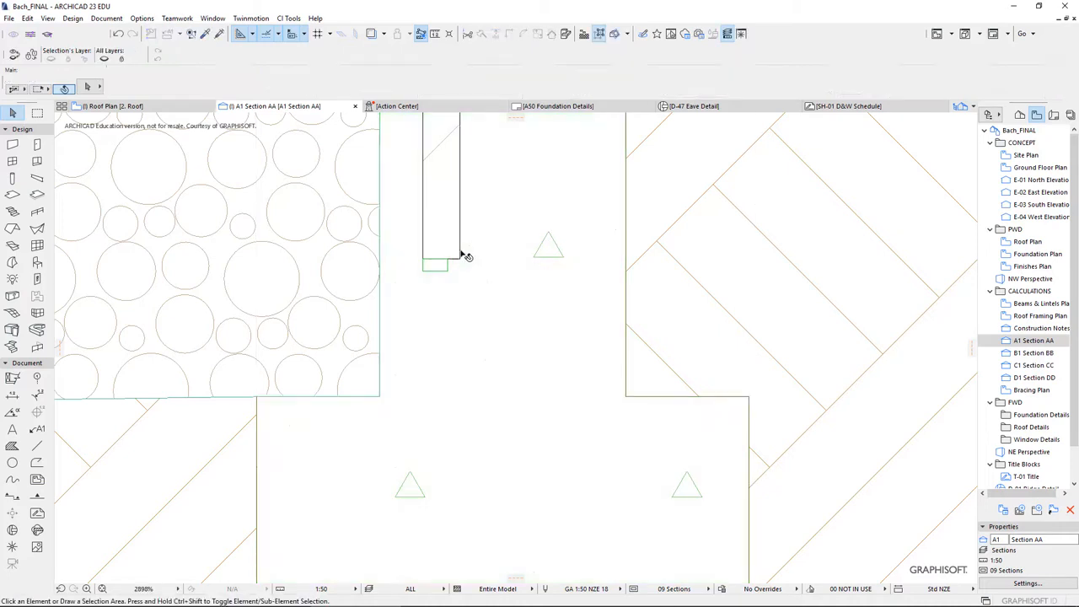
click(461, 254)
key(Escape)
- Move the upright block section down so its base rests on the top of the footing
scroll(431, 256, down, 8)
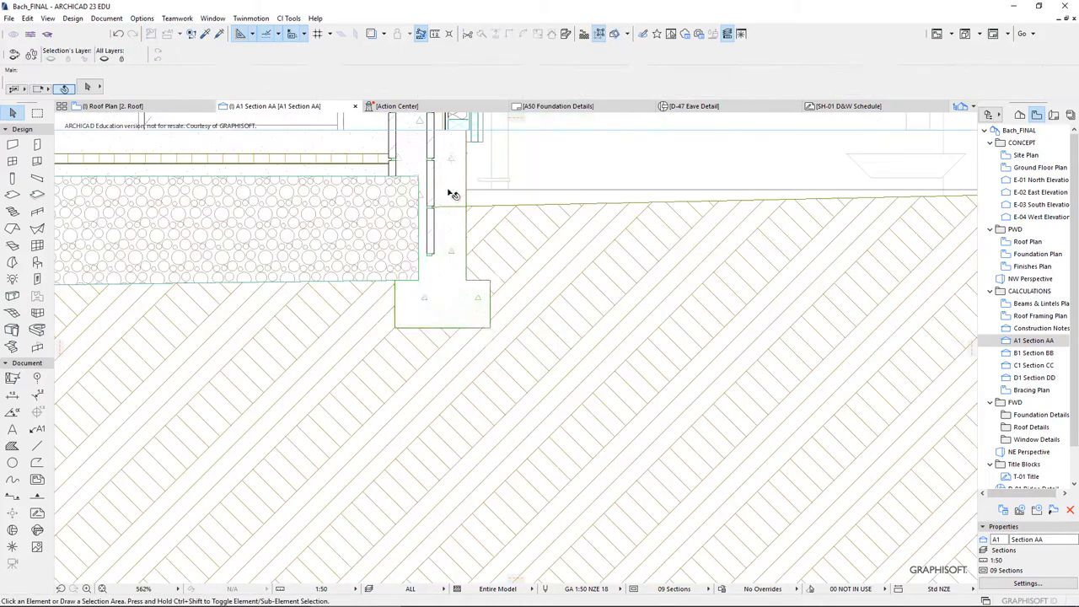
click(435, 167)
click(401, 149)
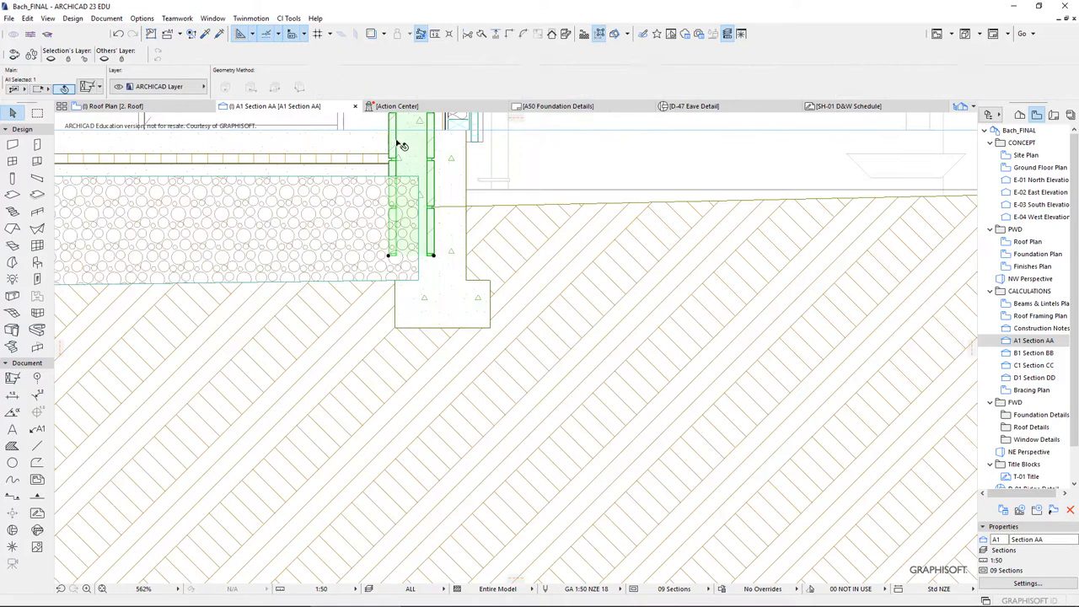
key(ctrl+d)
scroll(436, 258, up, 5)
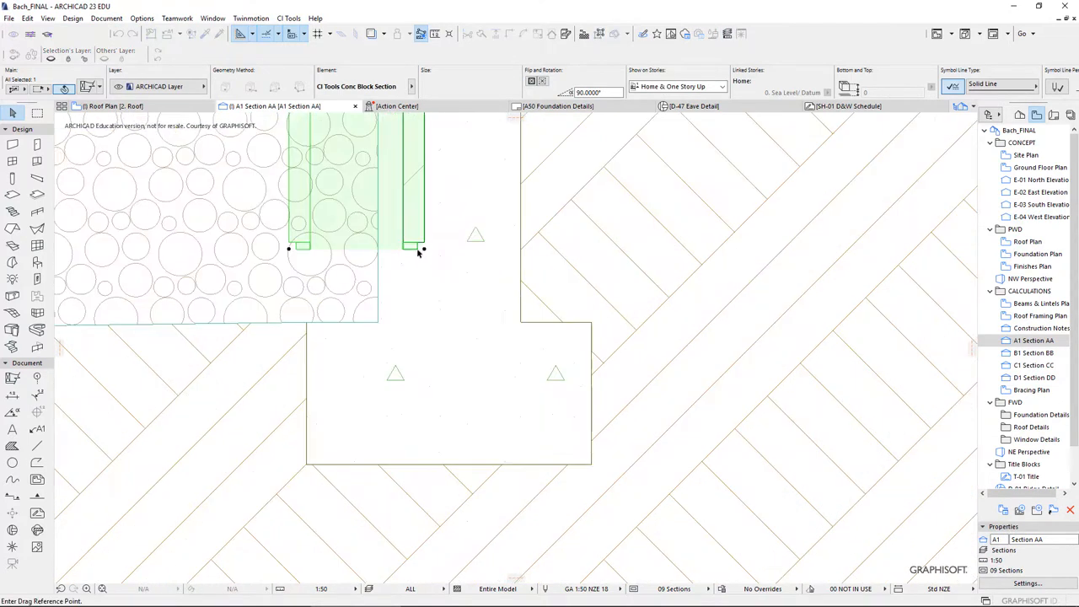
click(422, 250)
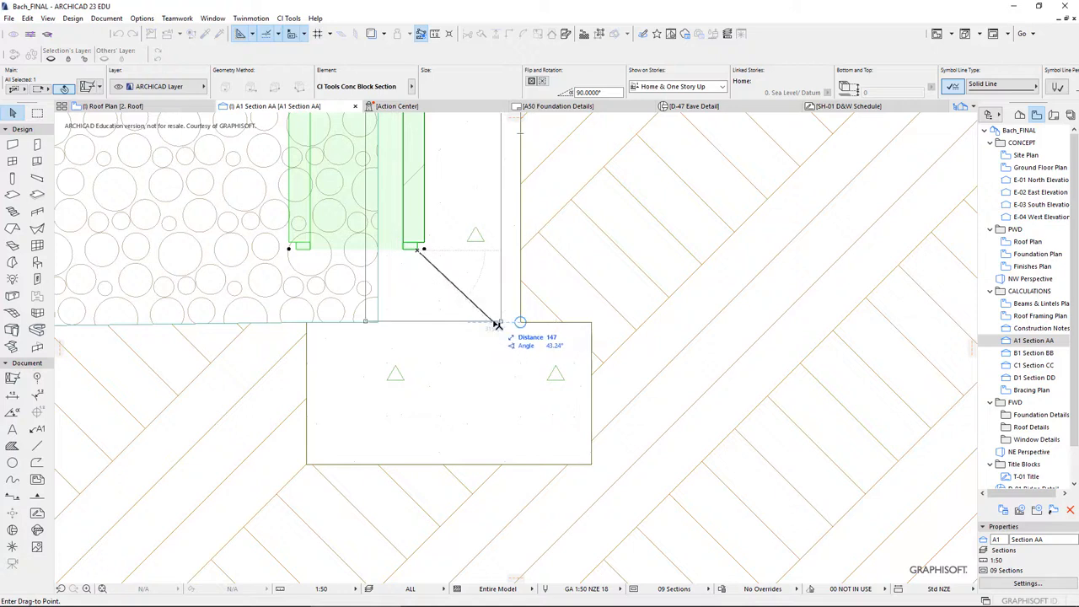
click(499, 324)
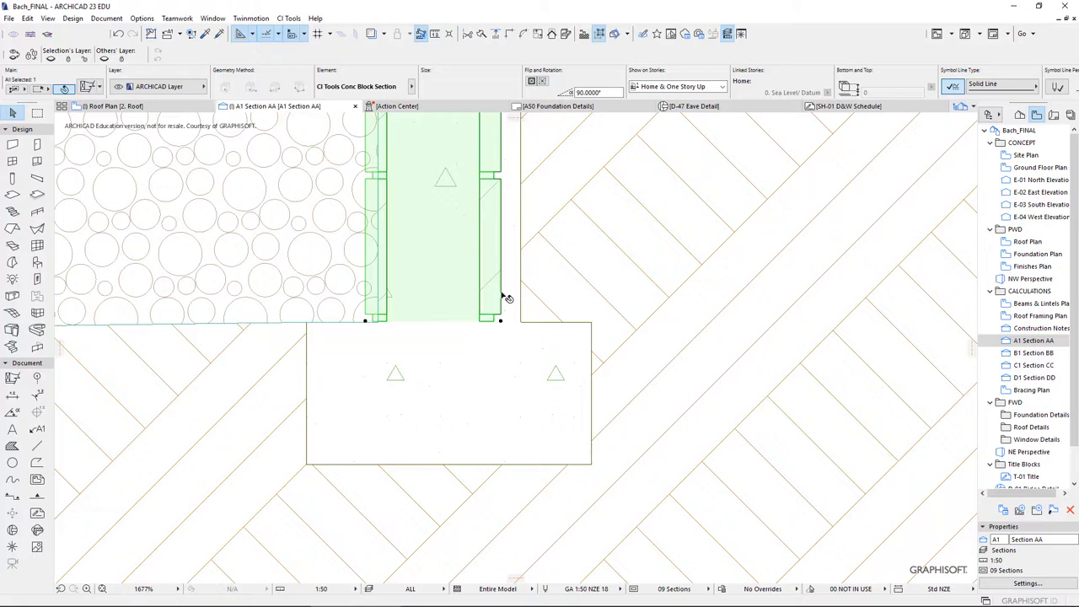
- Move the block section horizontally until its outer face aligns with the foundation wall's outer face
key(ctrl+d)
click(500, 292)
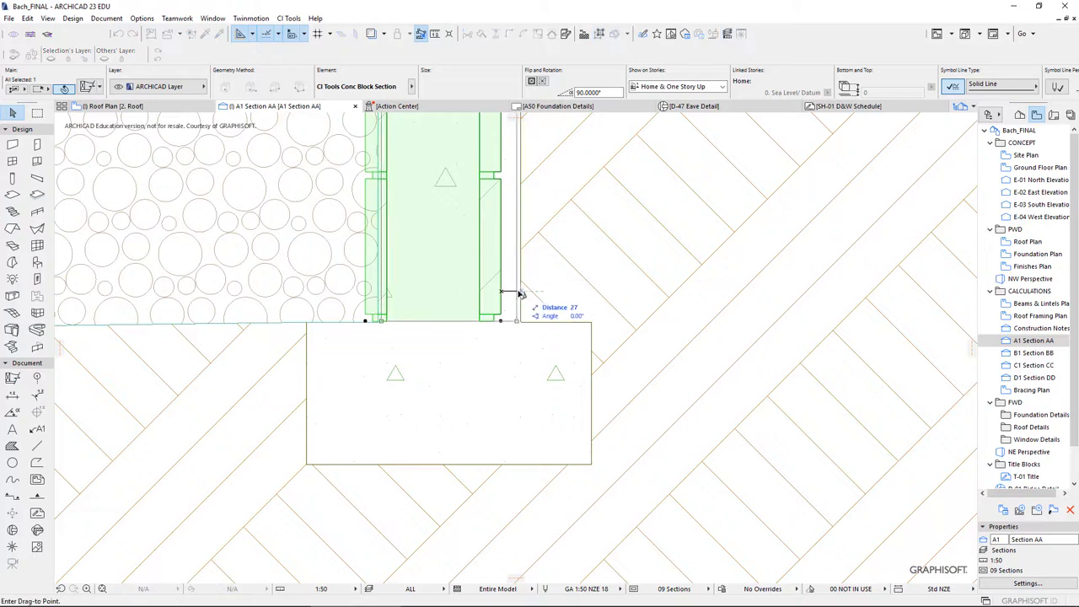
click(520, 293)
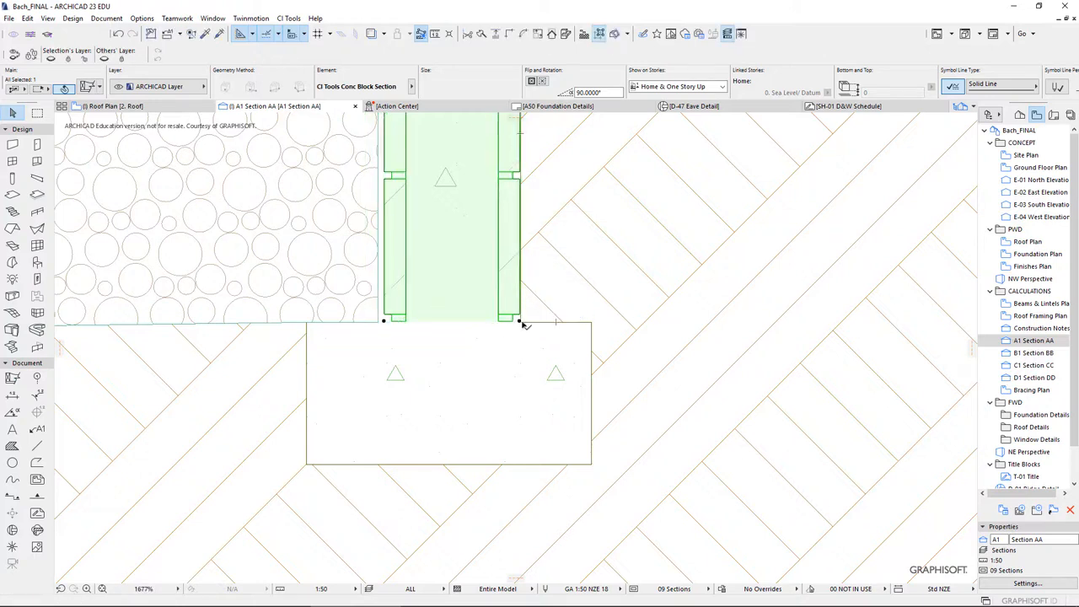
- Shorten the concrete block section by stretching its upper end down to the floor level line
scroll(519, 320, up, 3)
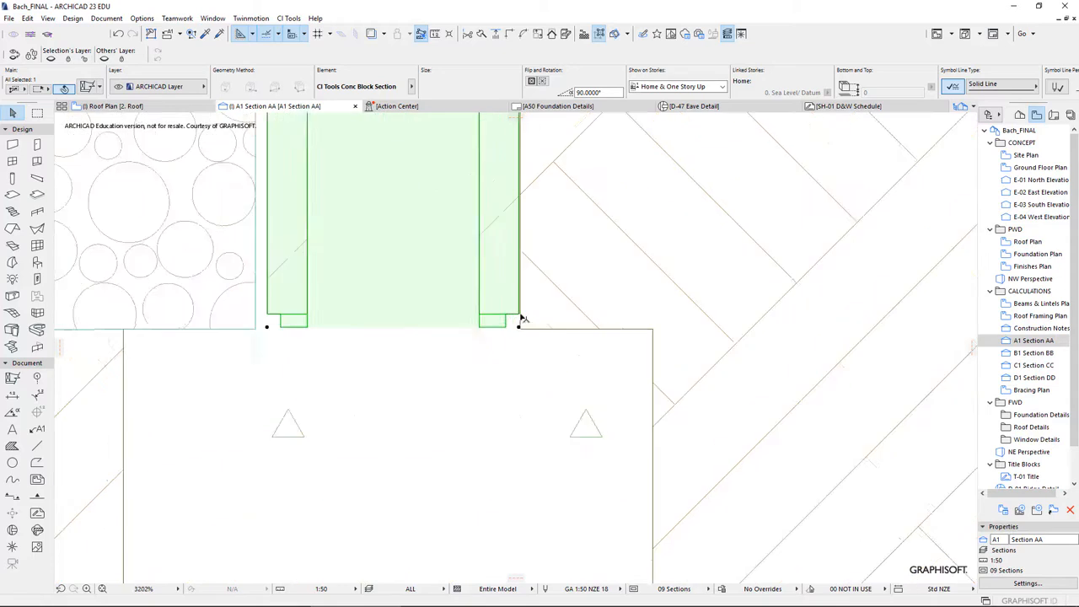
scroll(517, 326, down, 8)
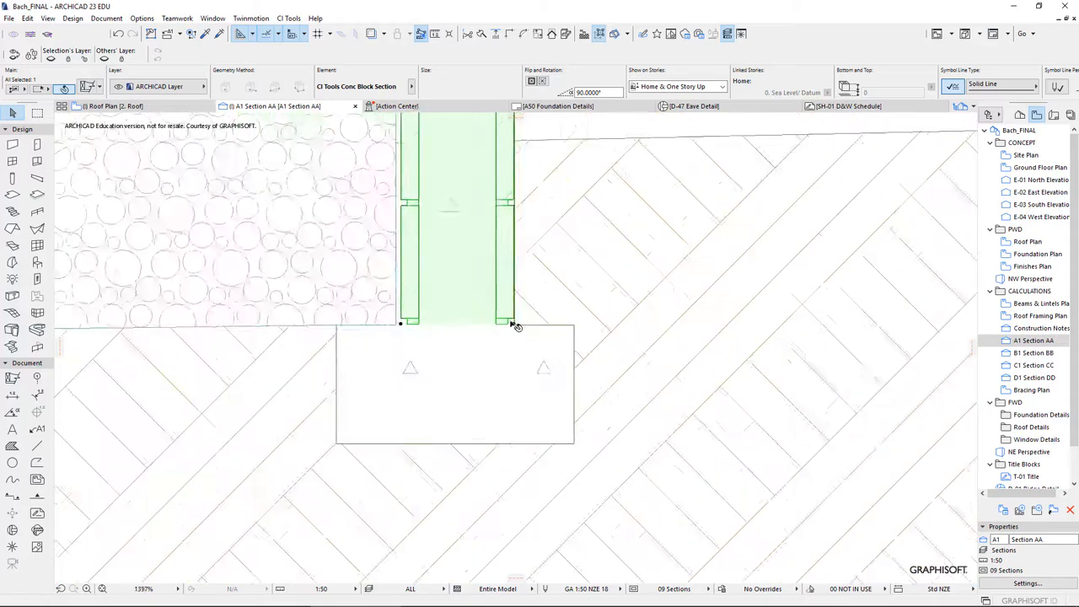
scroll(508, 326, up, 3)
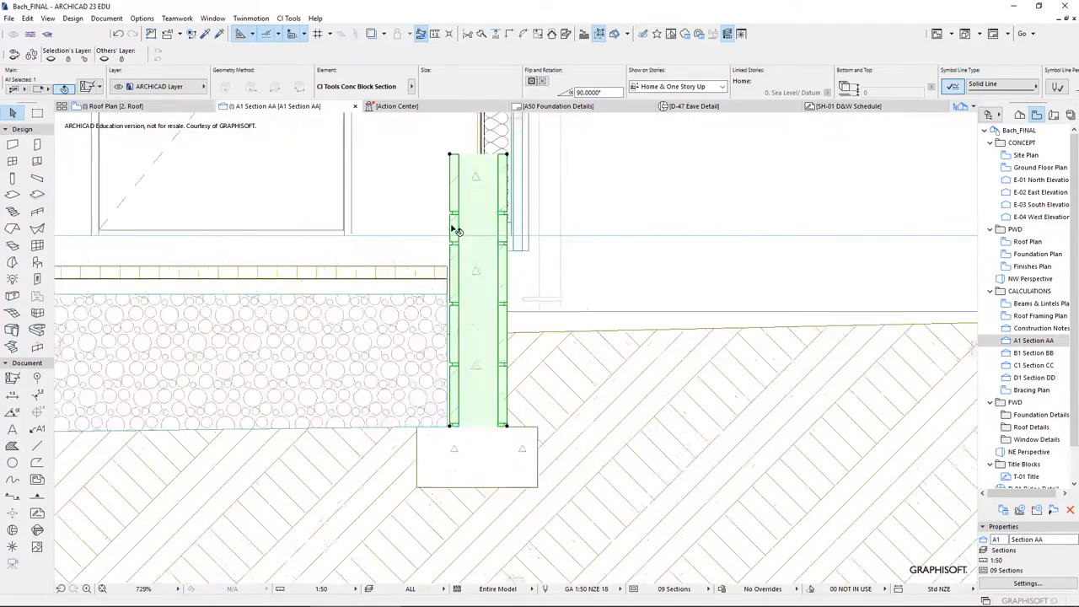
click(449, 129)
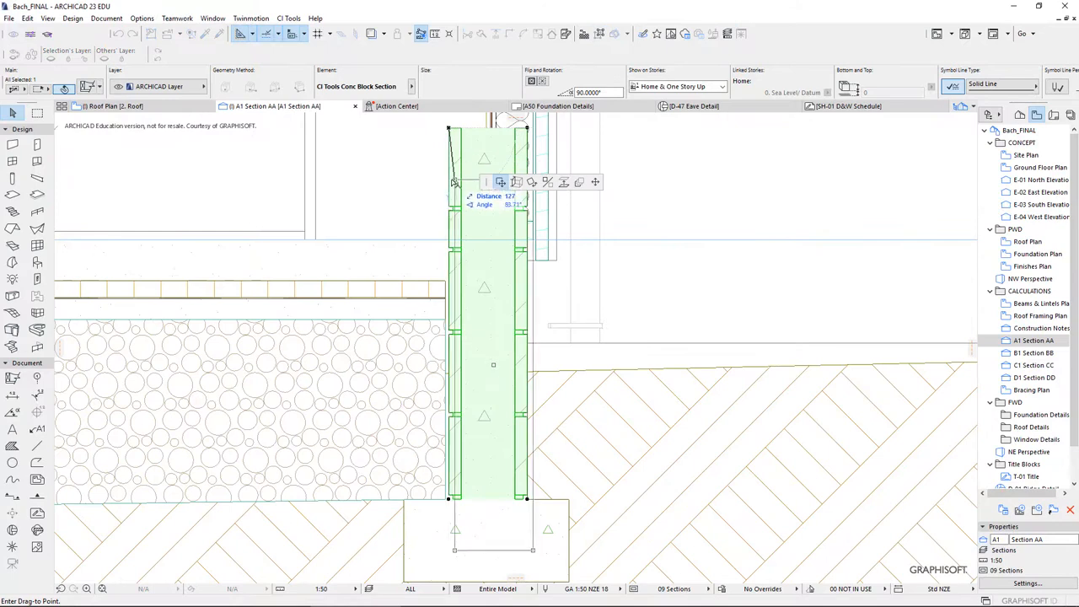
click(595, 181)
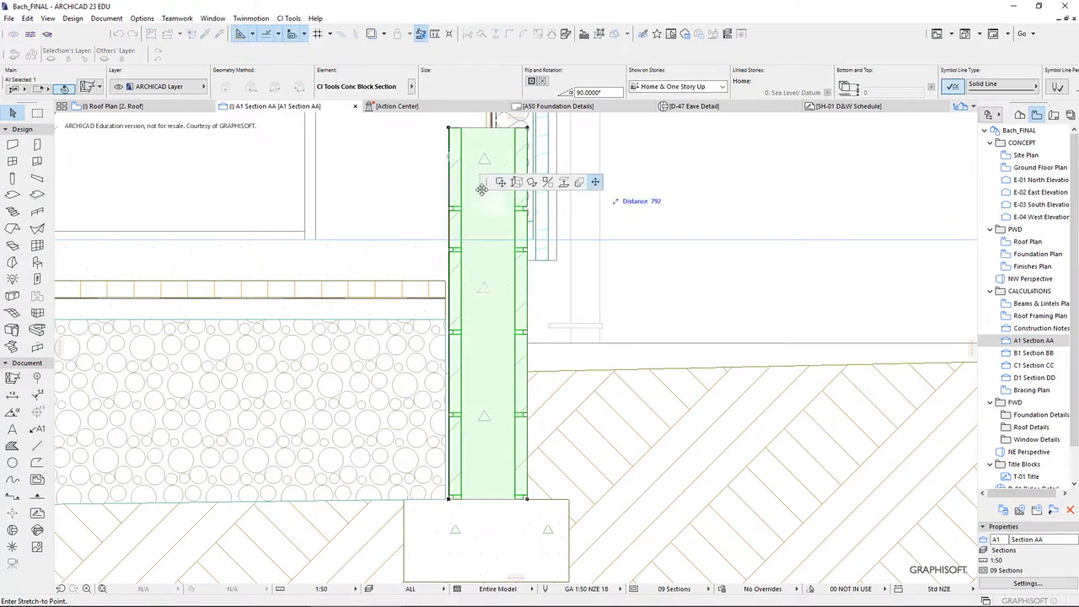
click(446, 238)
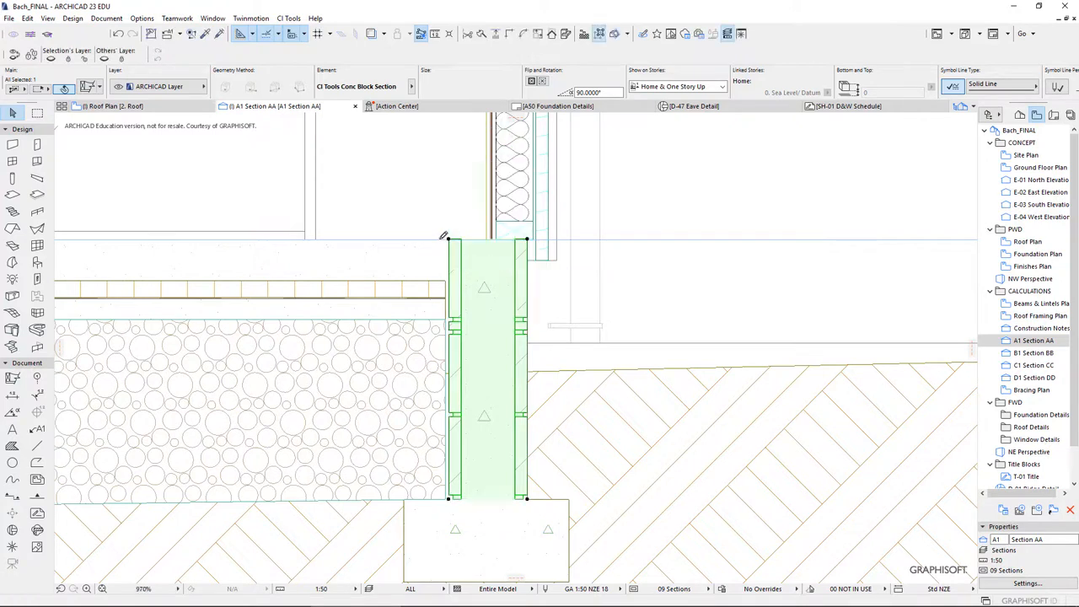
- Delete the existing wall frame section detail element standing above the block foundation wall
scroll(622, 265, down, 2)
click(536, 221)
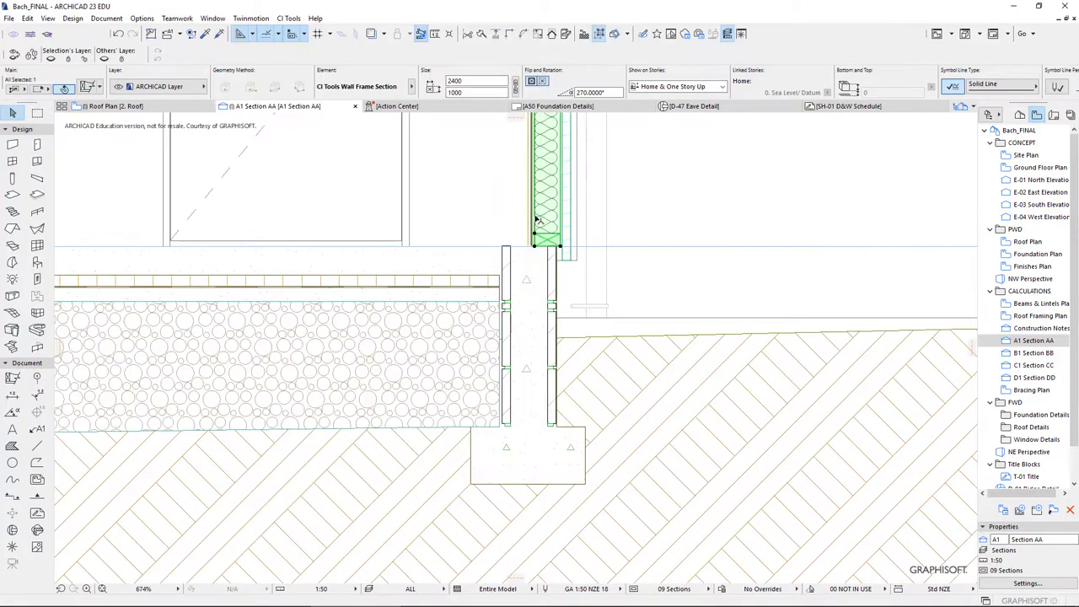
click(576, 220)
scroll(555, 234, up, 1)
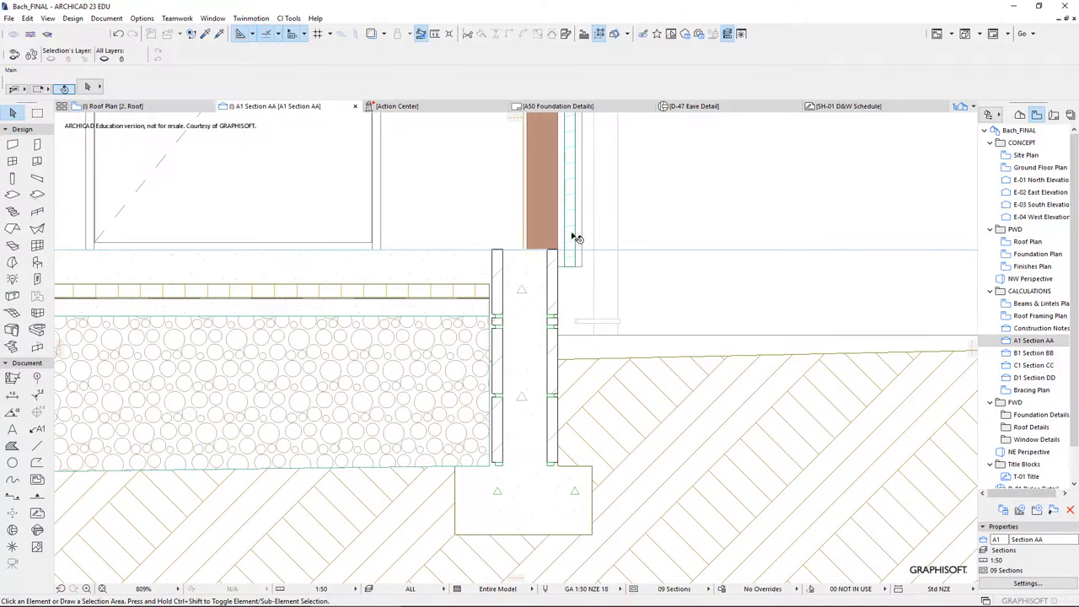
click(521, 355)
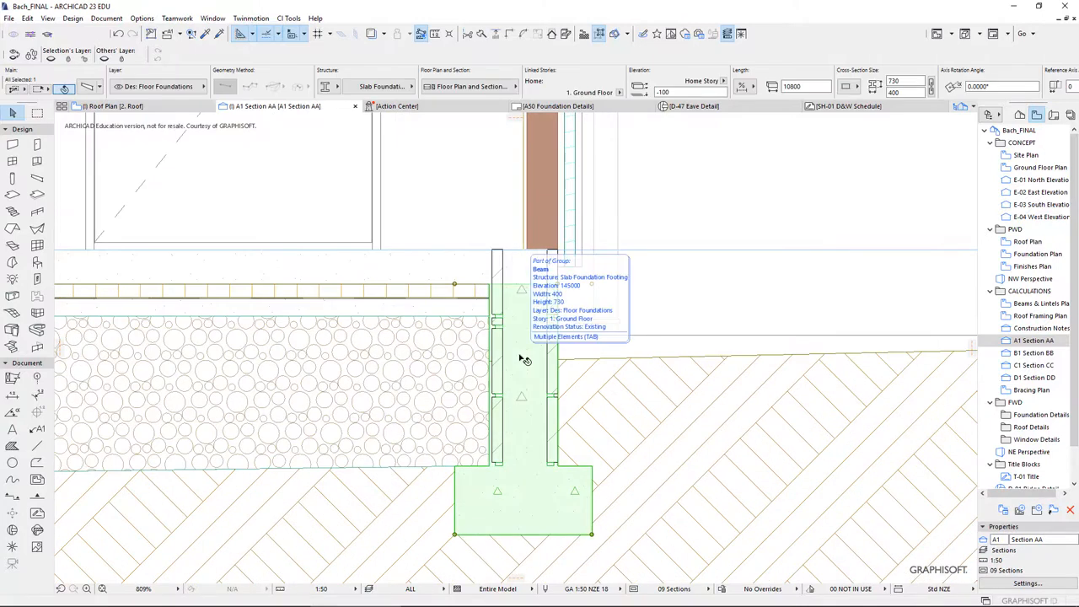
scroll(638, 296, down, 3)
click(638, 296)
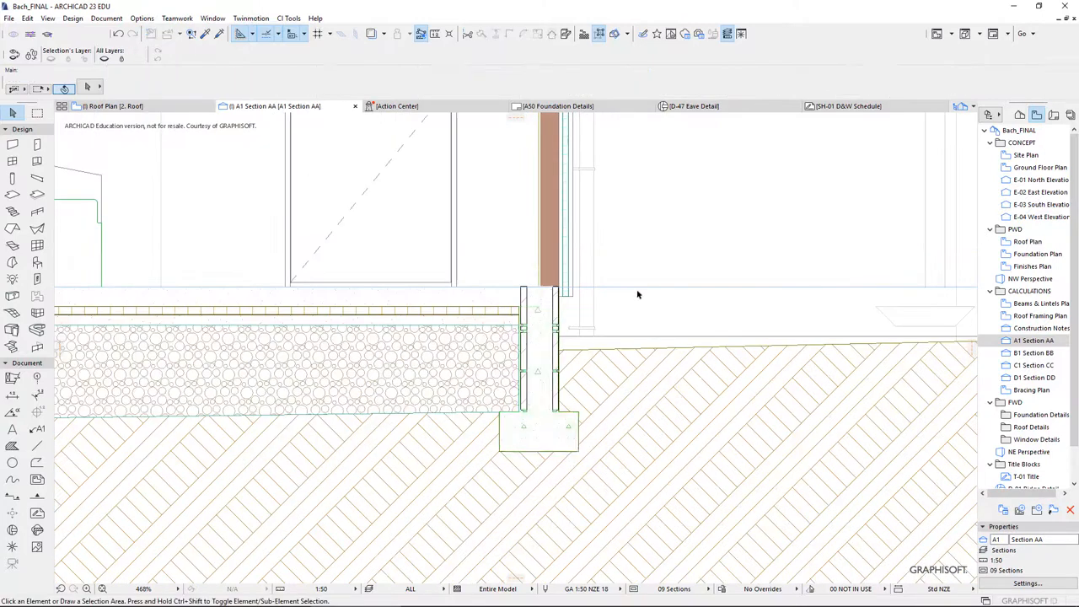
scroll(637, 294, down, 3)
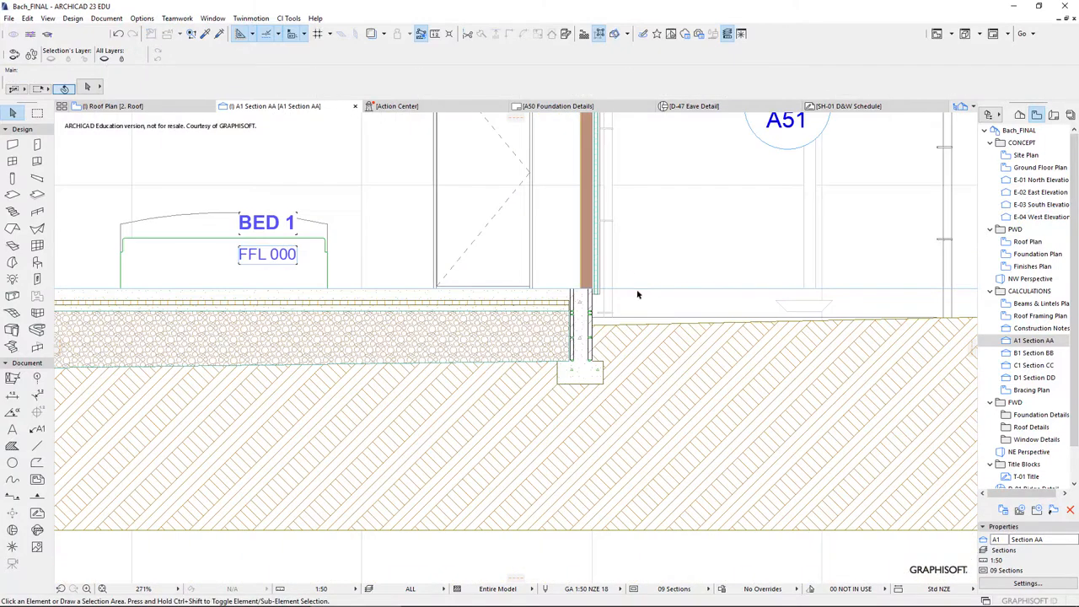
- Set the detail element defaults to the CI Tools Wall Frame Section with a 90° rotation
right_click(171, 371)
click(13, 378)
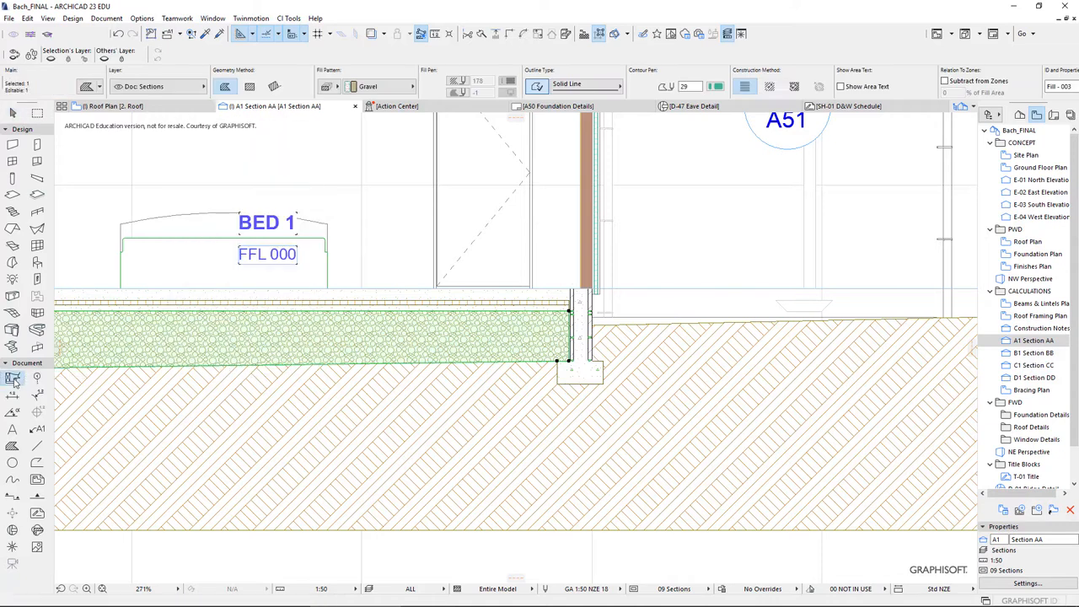
double_click(12, 378)
scroll(370, 355, down, 2)
click(295, 377)
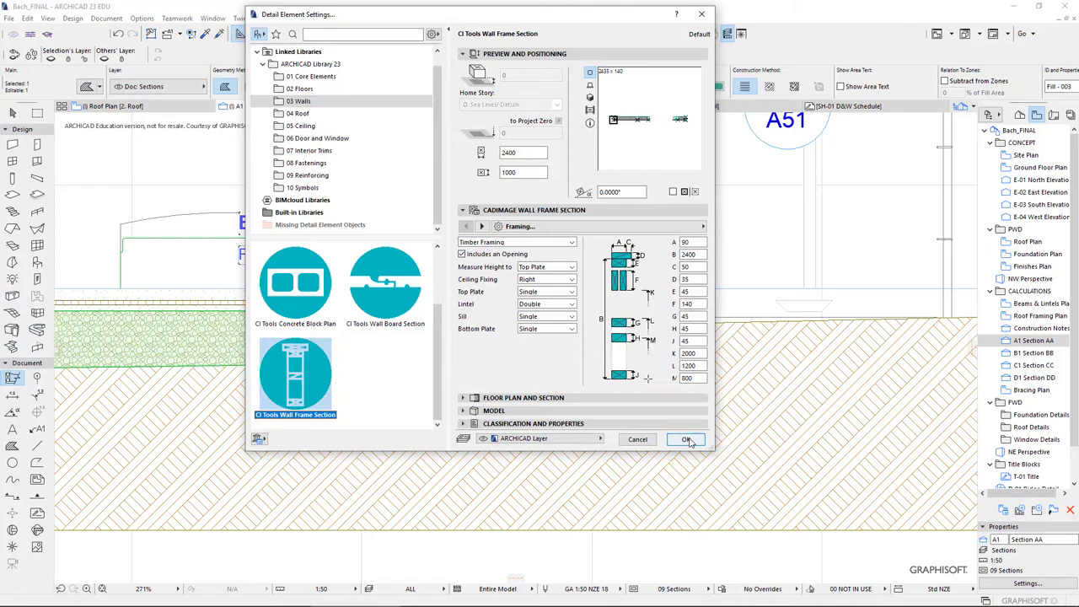
click(609, 193)
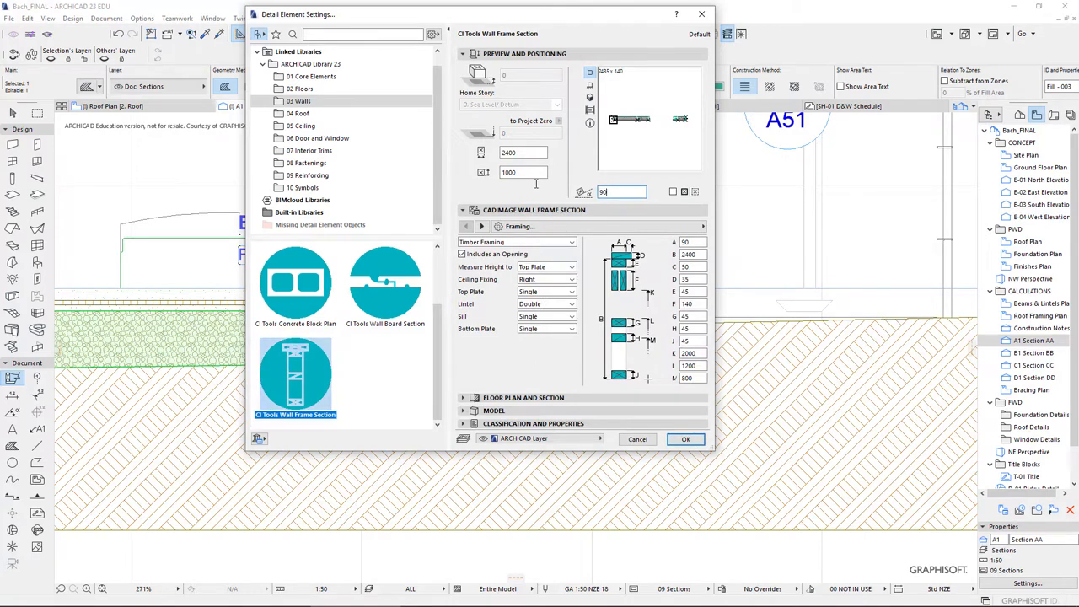
key(Tab)
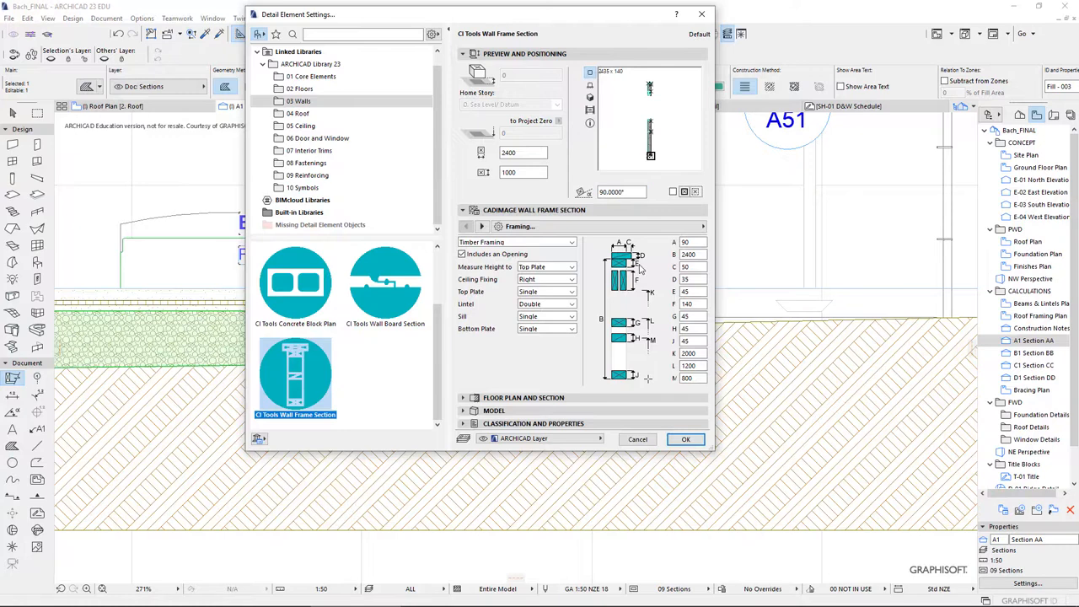
click(683, 437)
- Place the wall frame section on the external wall above the foundation
key(Escape)
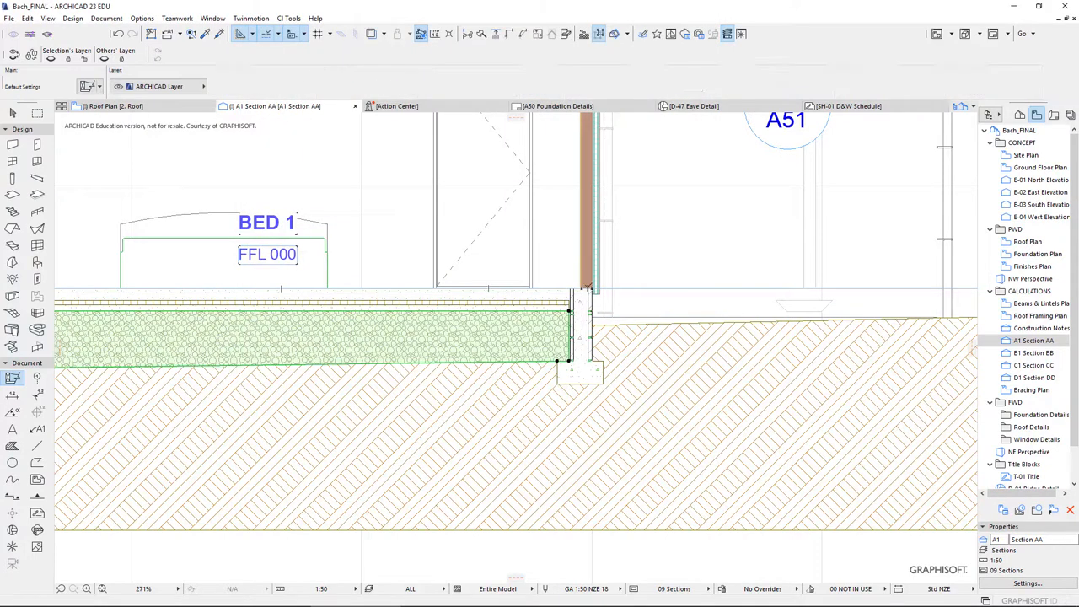
click(584, 209)
scroll(598, 219, up, 5)
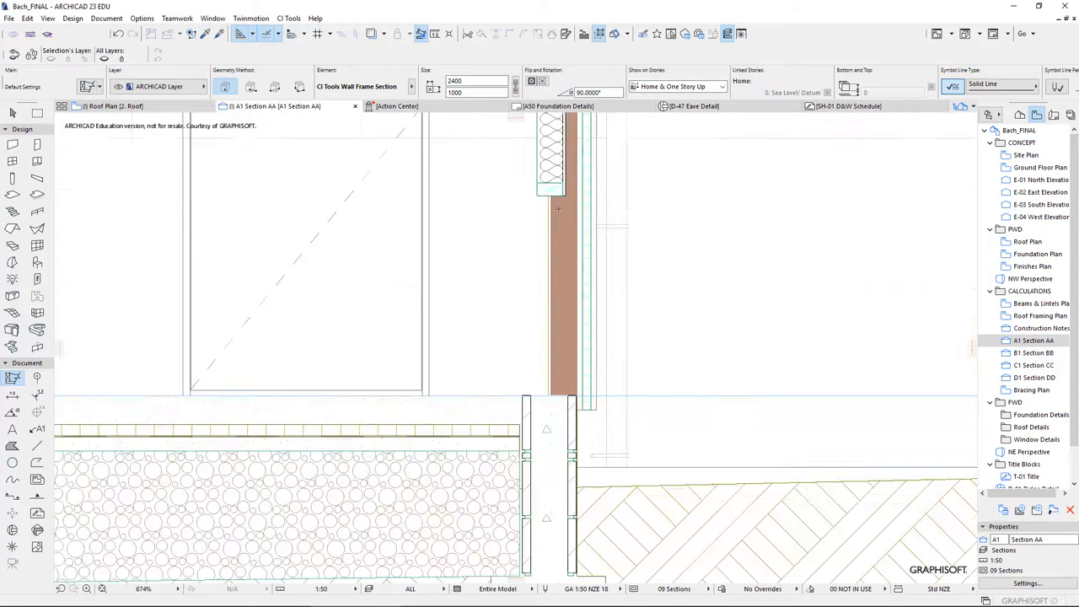
- Move the wall frame section by its bottom plate's lower outer corner onto the block wall's top outer corner
click(13, 112)
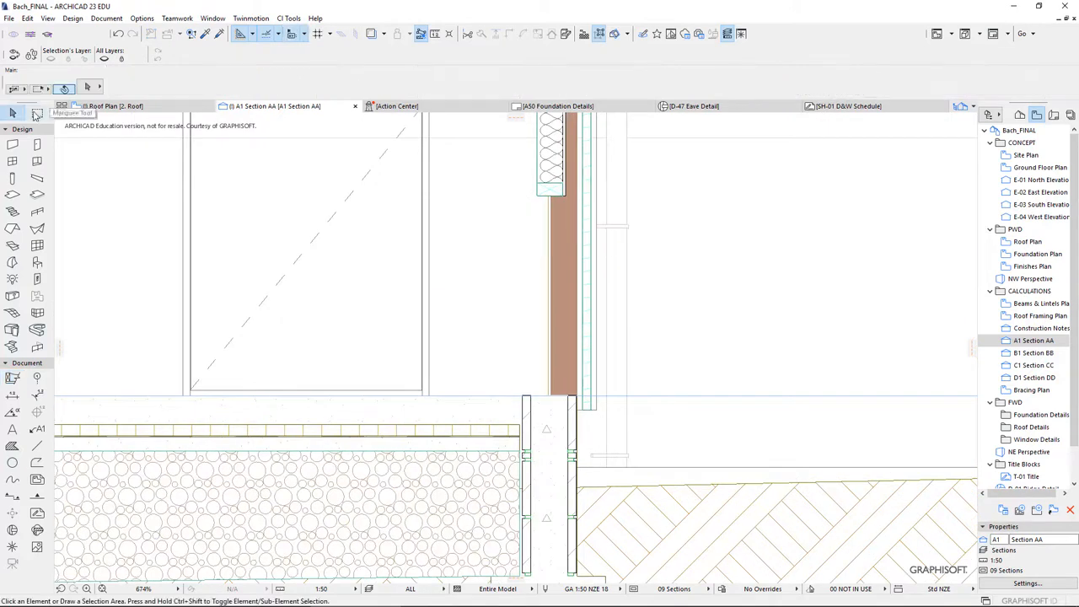
click(544, 199)
drag(540, 195, 538, 383)
scroll(542, 392, up, 5)
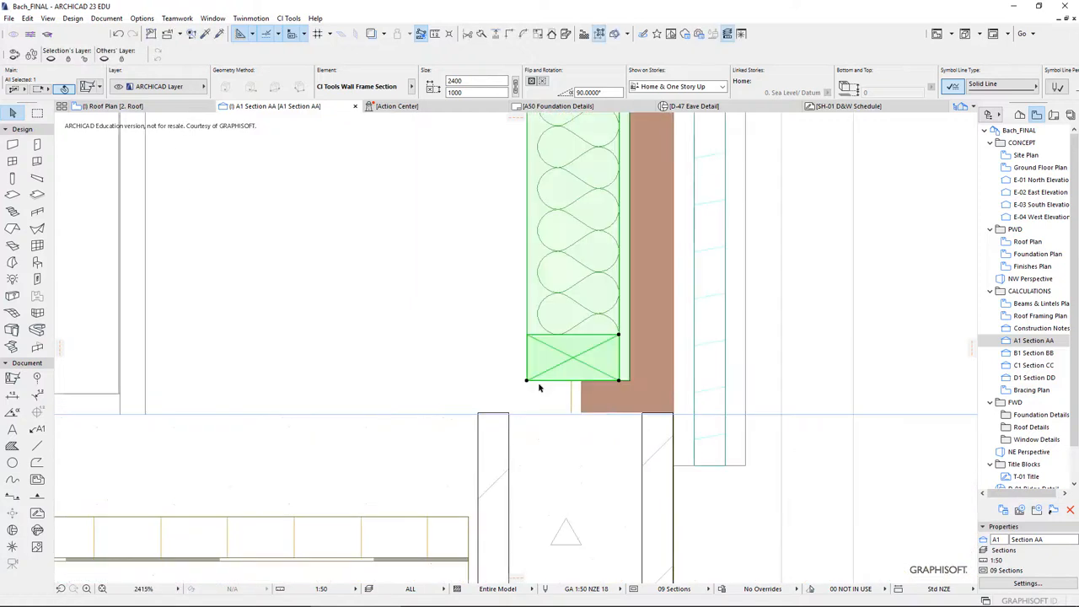
key(ctrl+d)
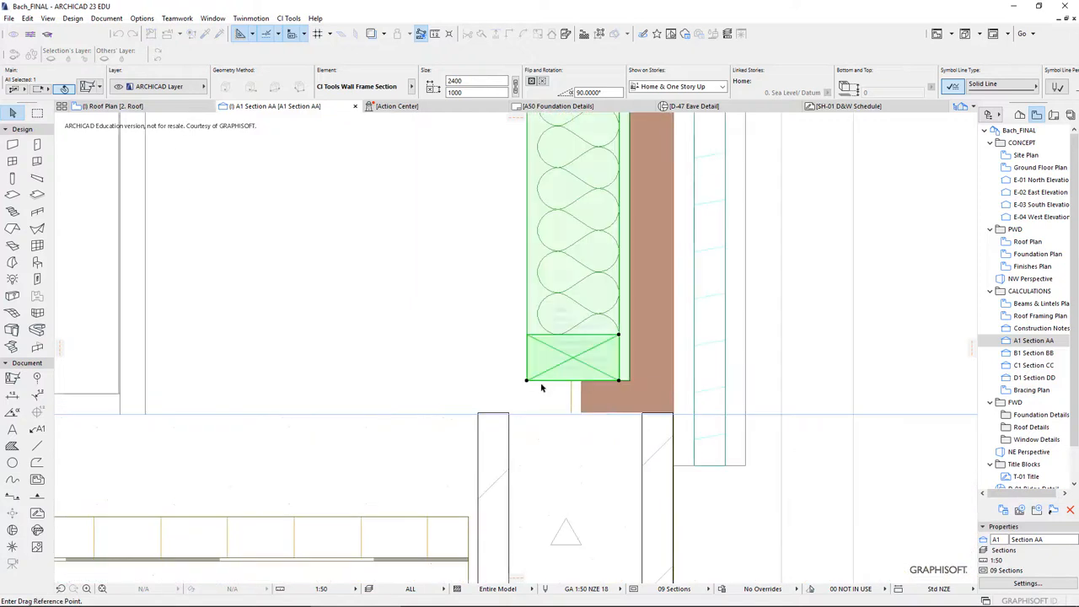
click(619, 382)
click(672, 412)
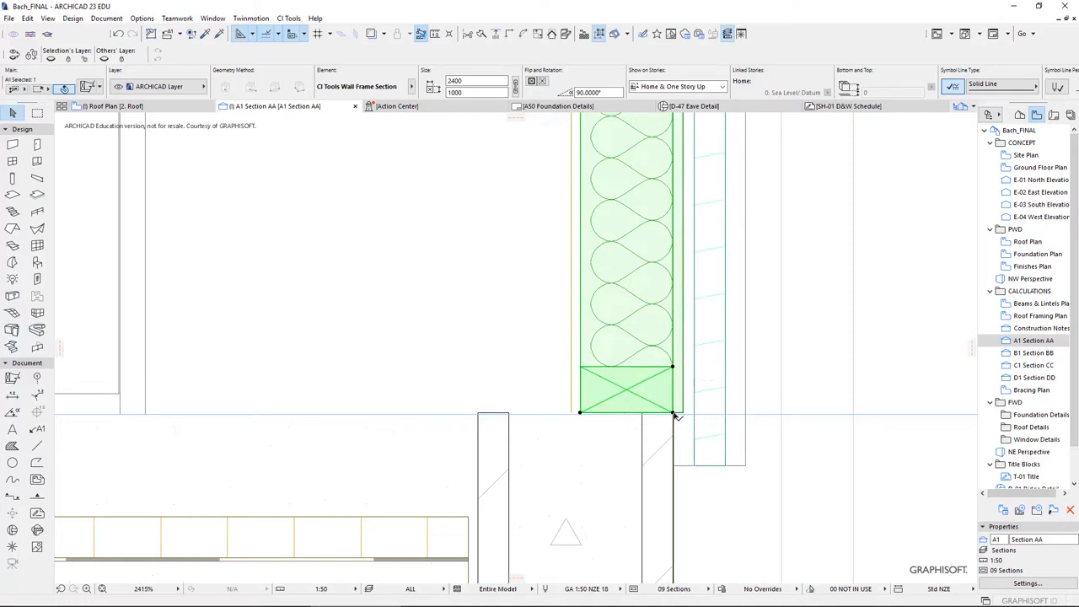
- Move the wall frame section horizontally outward by a distance of 12 at angle 0
key(ctrl+d)
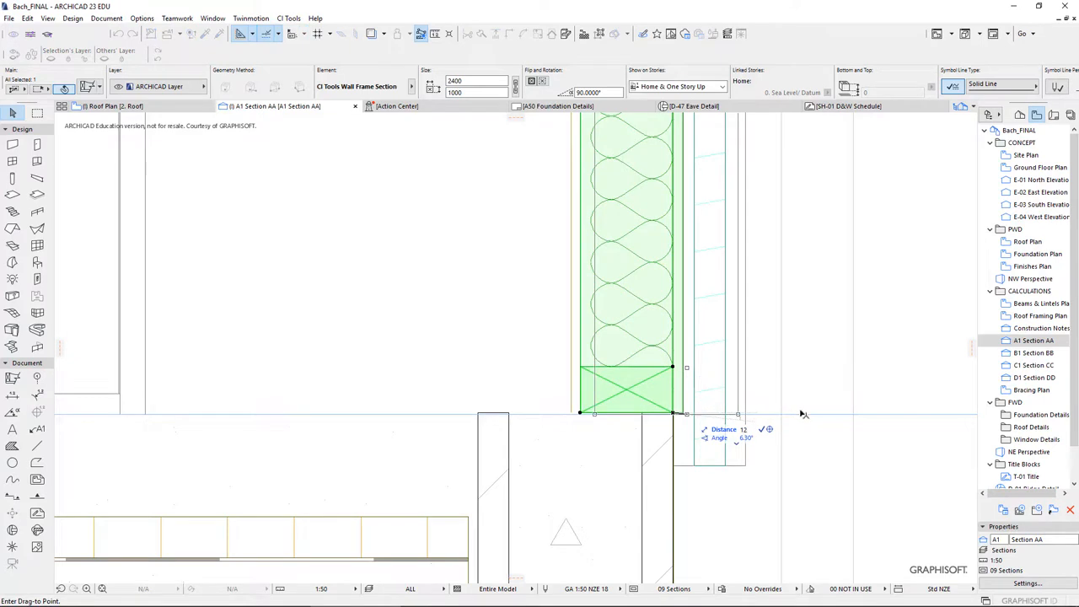
key(Tab)
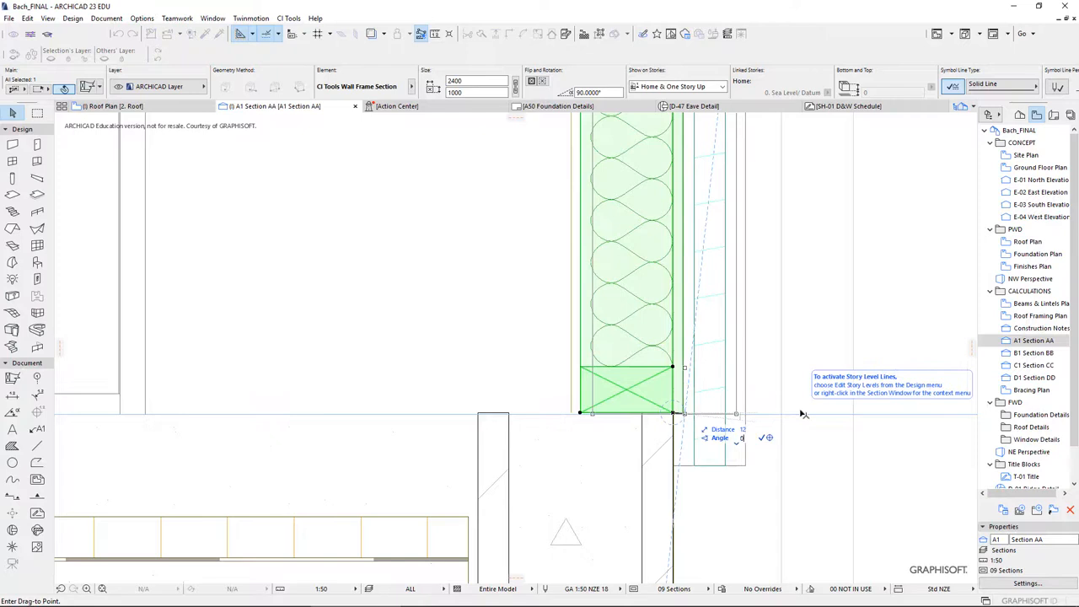
key(Return)
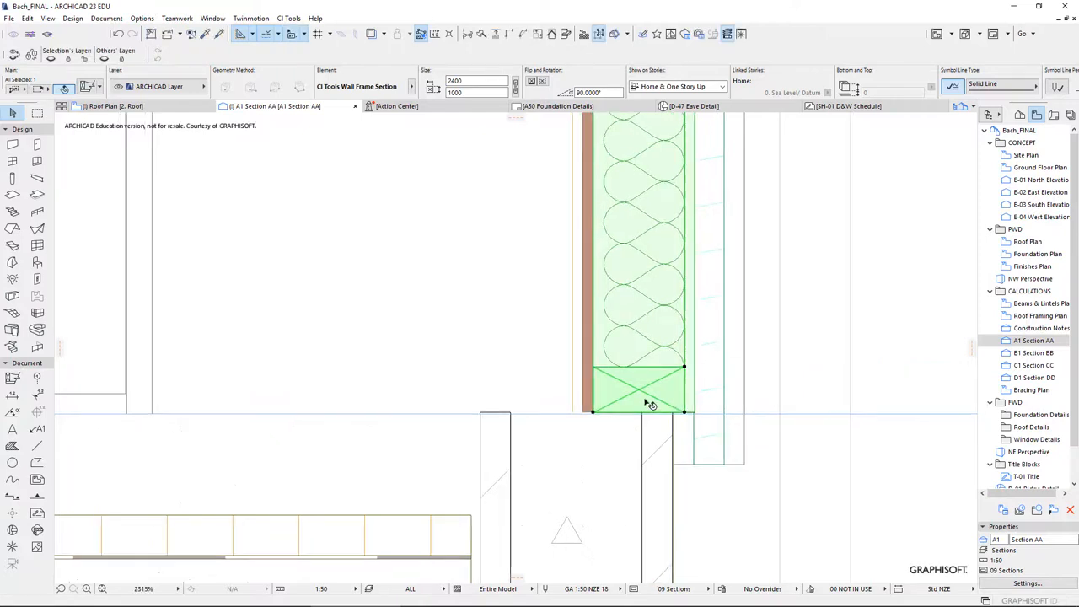
scroll(646, 337, down, 6)
scroll(615, 305, down, 4)
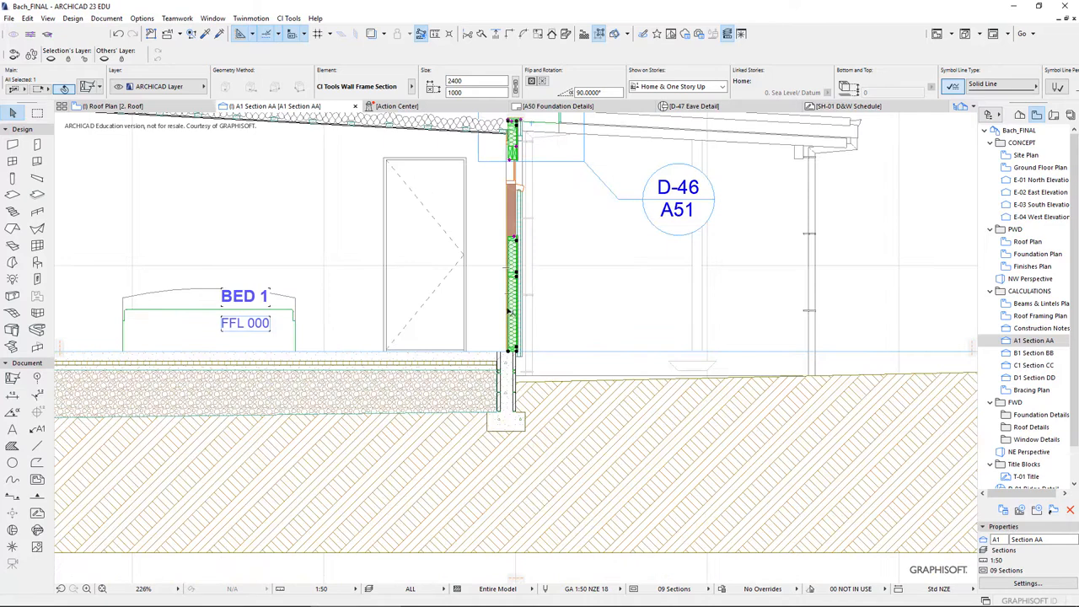
- Create a rectangular detail viewpoint around the foundation wall and footing, placing its marker head above the outer ground
click(662, 199)
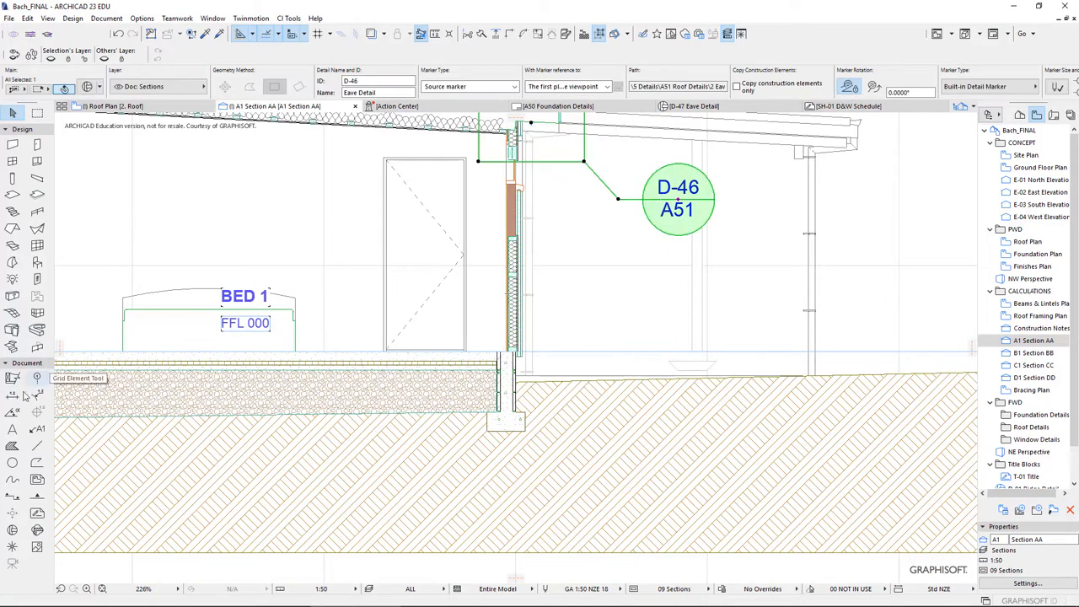
click(12, 531)
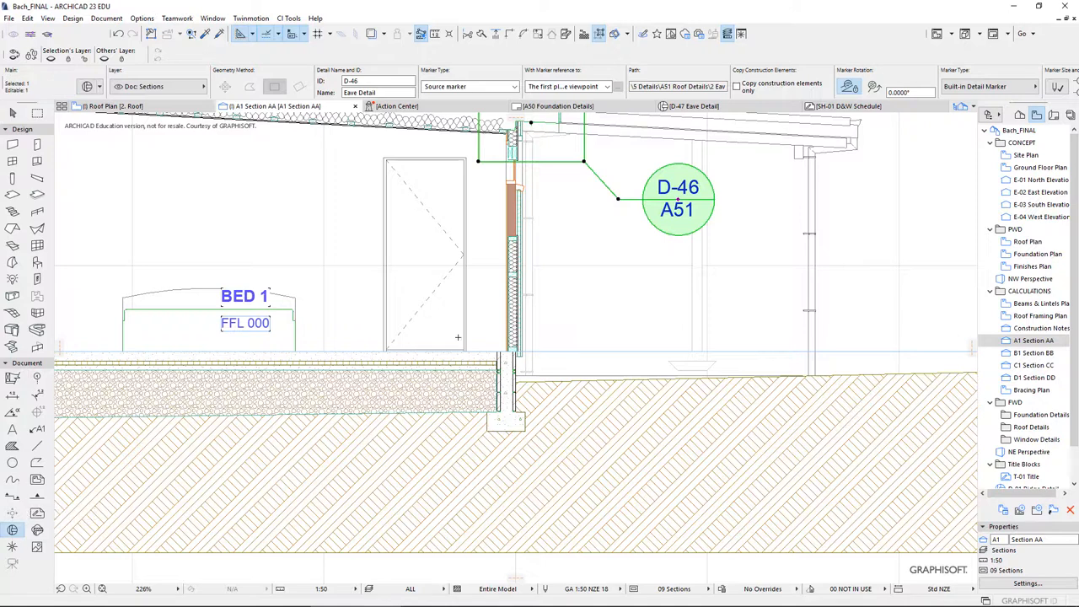
key(Escape)
click(548, 464)
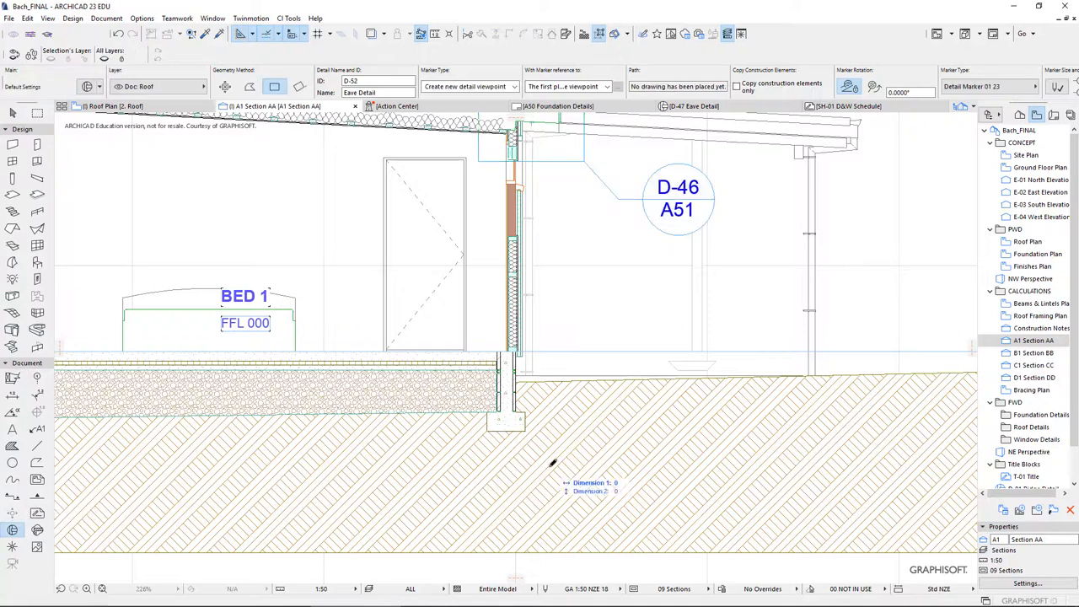
click(456, 323)
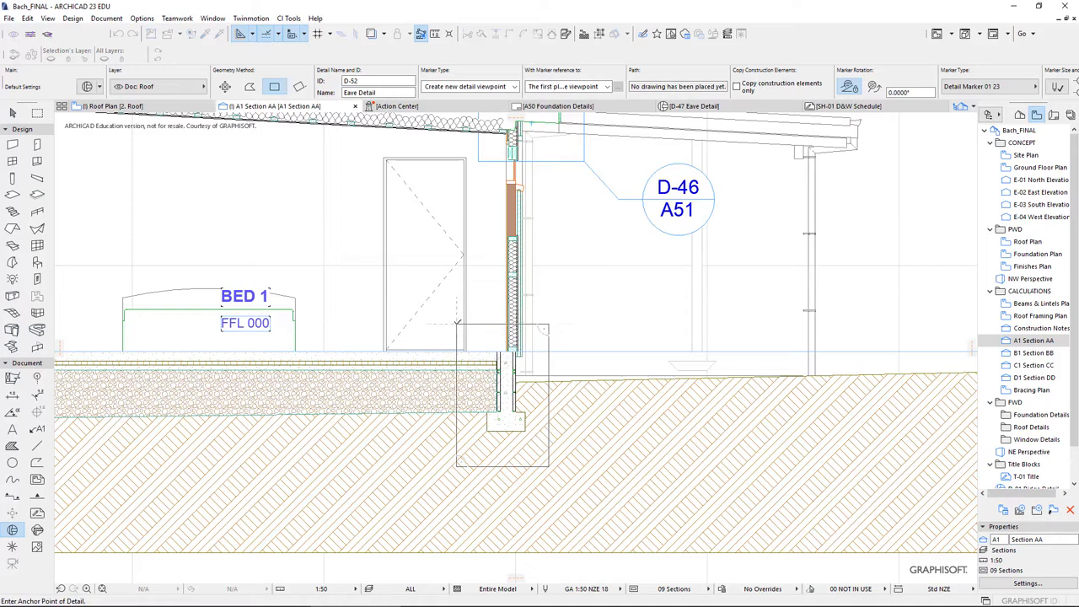
click(565, 287)
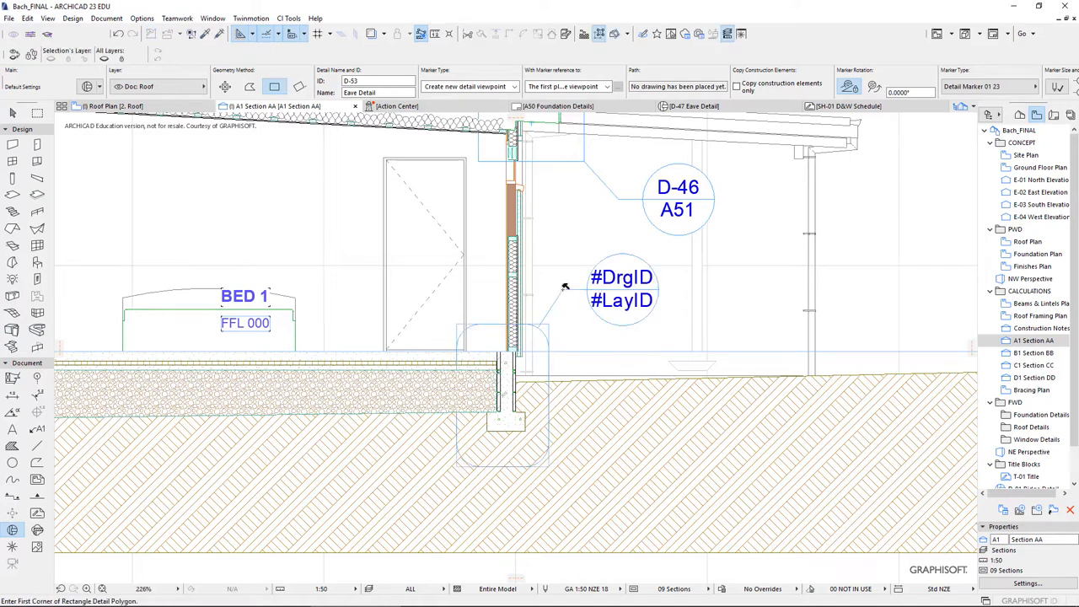
- Examine the Details list in the project map for the new detail viewpoint
key(Tab)
key(Escape)
click(1019, 115)
drag(1073, 250, 1073, 301)
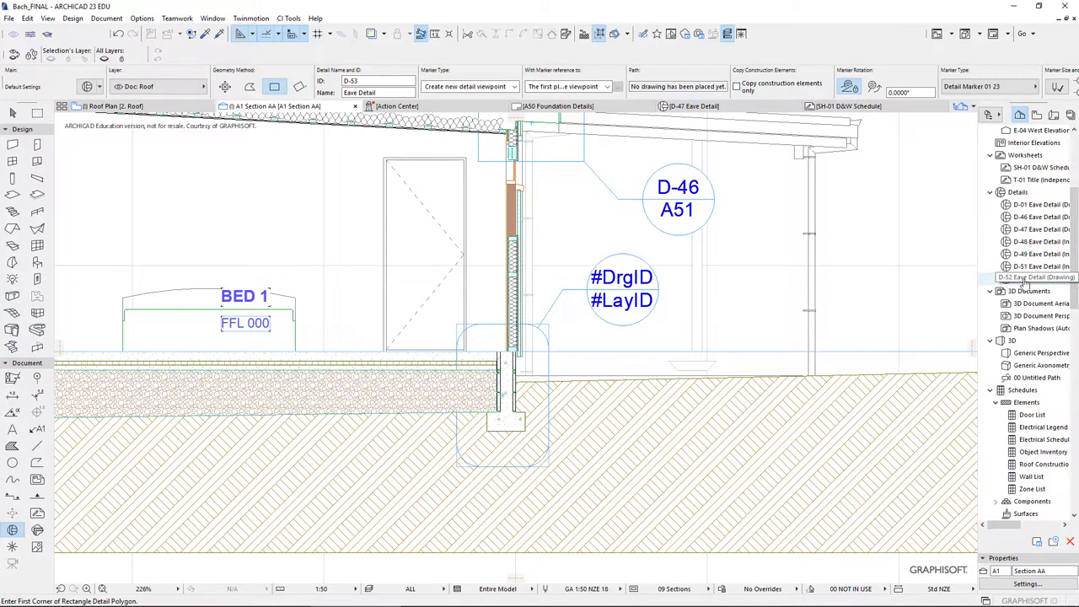
right_click(1017, 193)
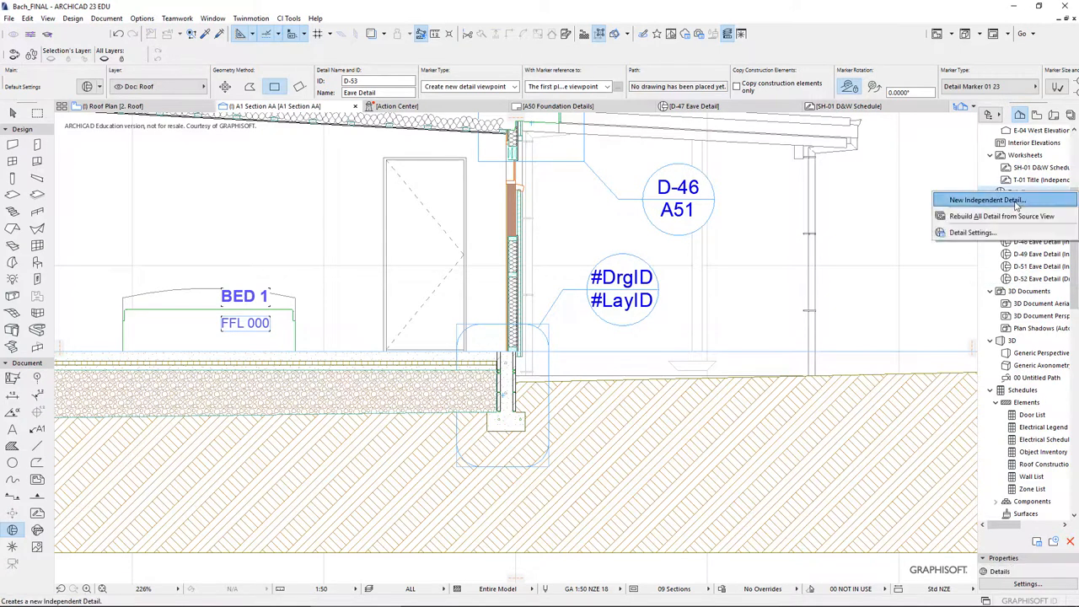
click(986, 199)
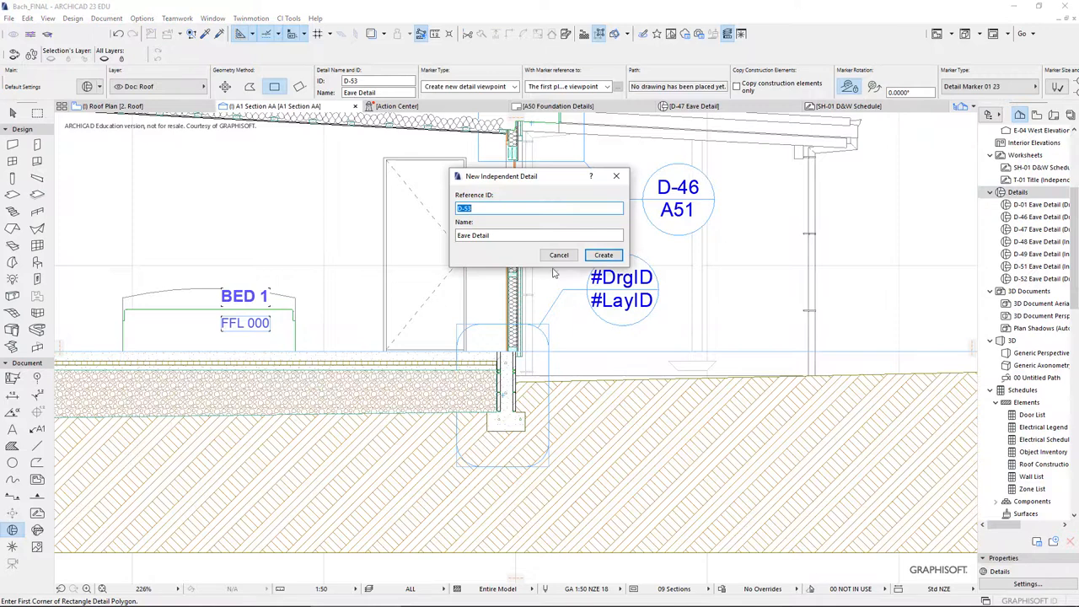
click(559, 255)
- Create a new independent detail with reference ID D-53 and the name Foundation
right_click(1024, 194)
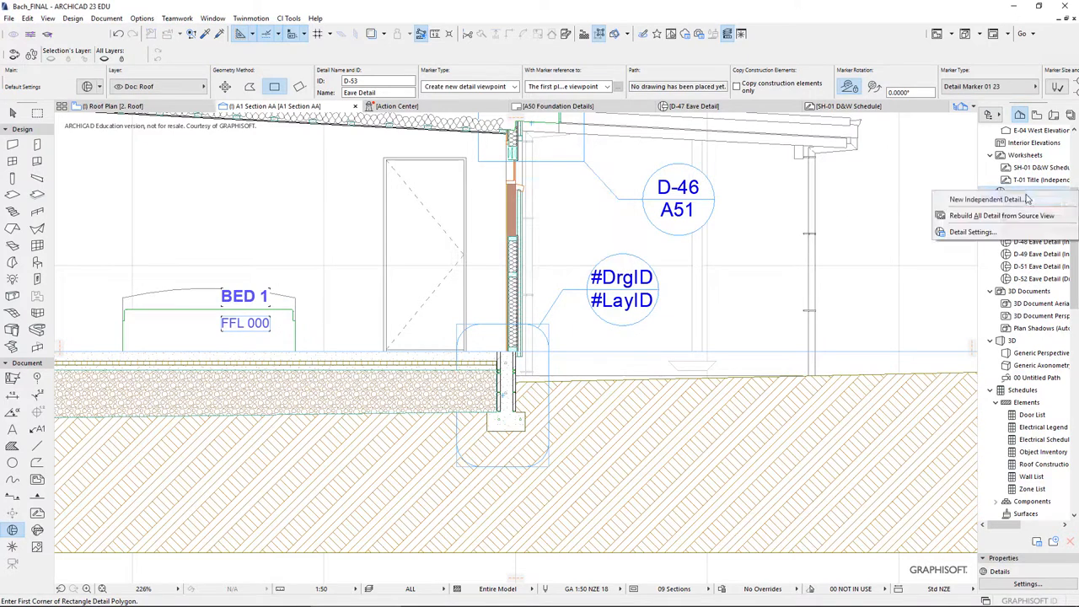
click(988, 200)
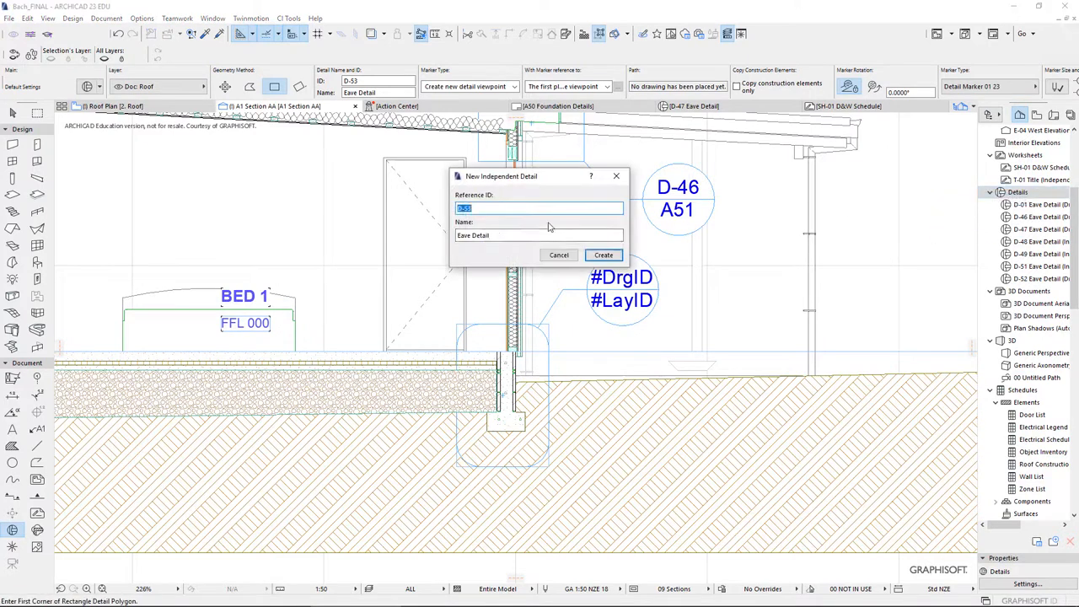
key(Tab)
text(F)
click(604, 256)
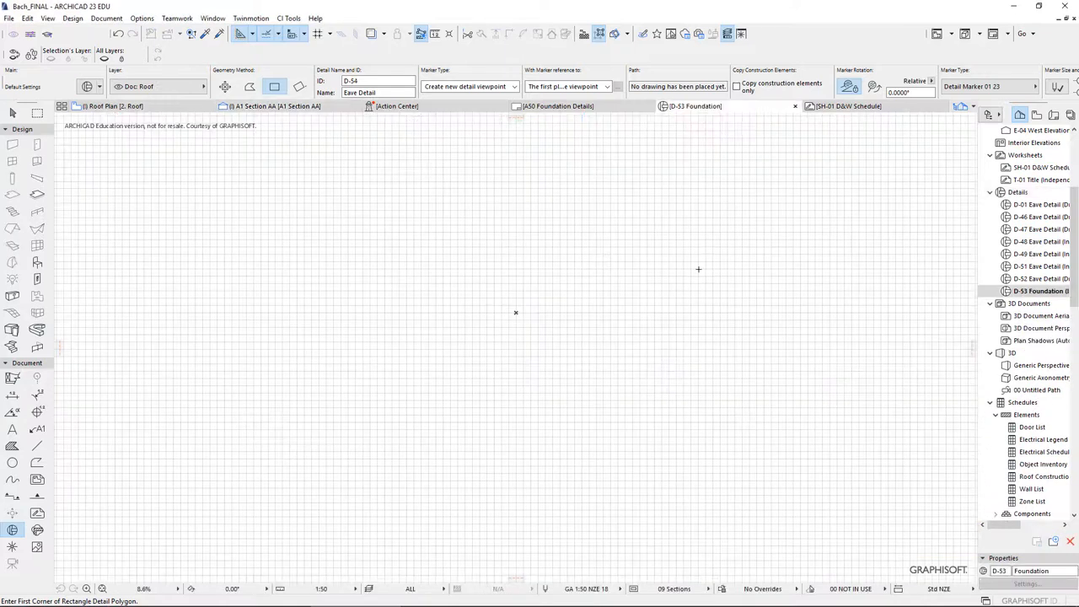
scroll(733, 392, down, 3)
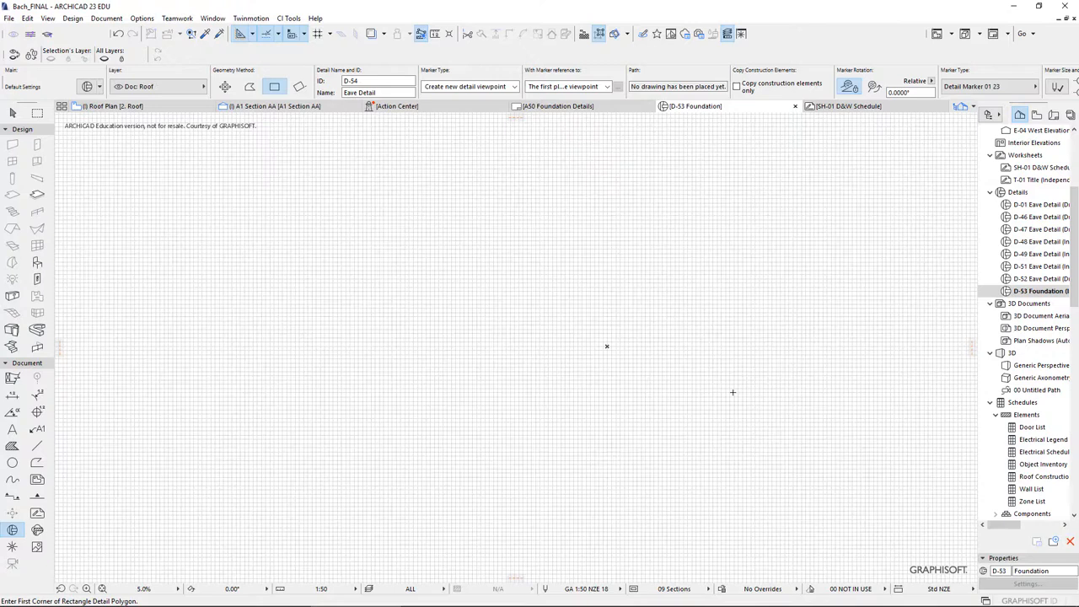
scroll(733, 391, up, 2)
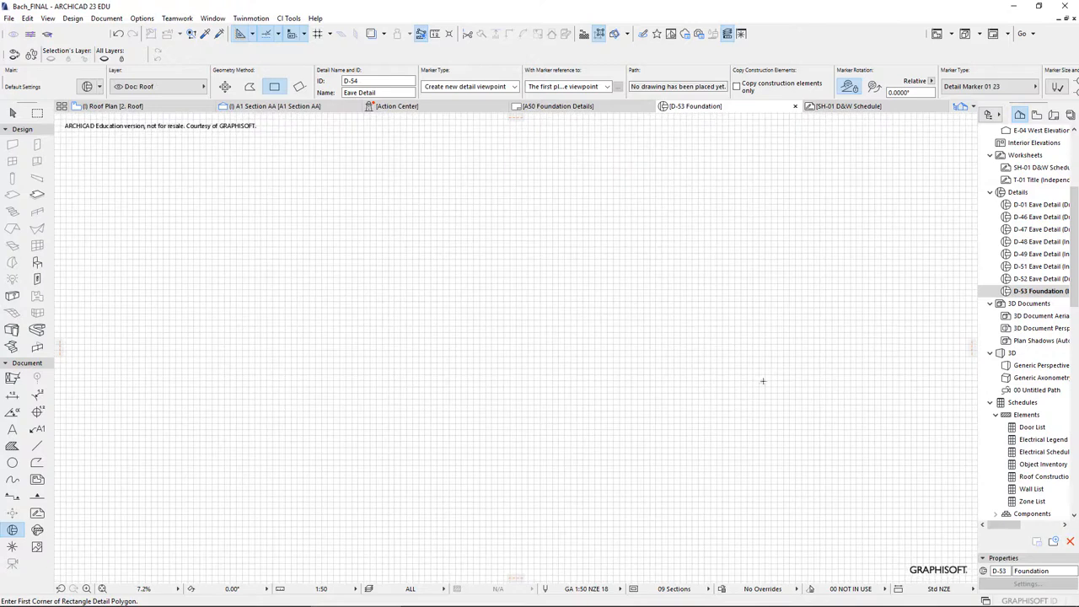
- Open the details from D-01 to D-53 one after another and examine which drawing each contains
double_click(1028, 206)
scroll(1022, 220, down, 3)
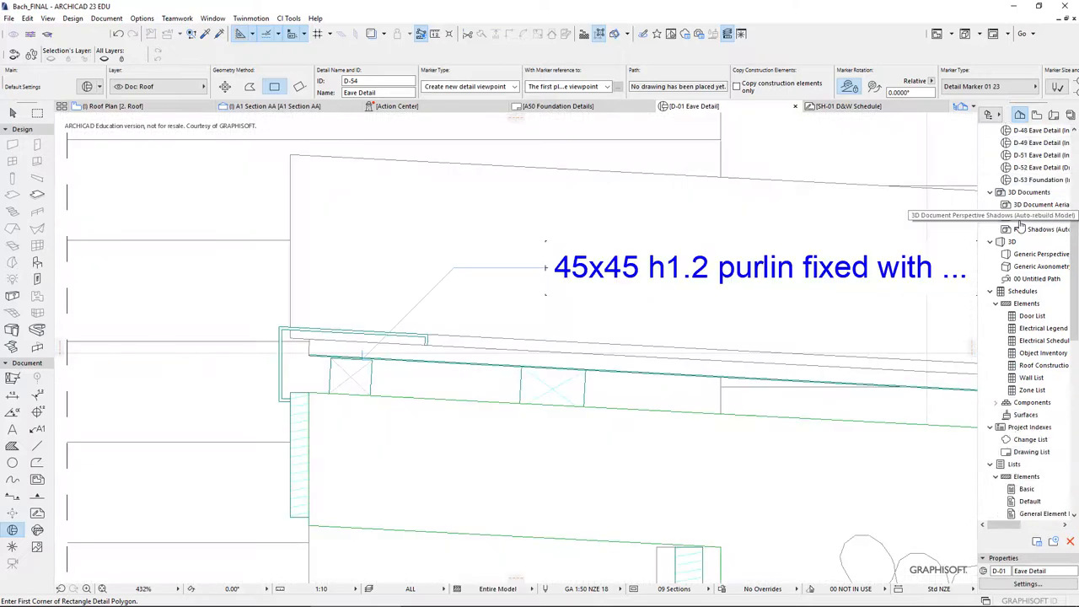
scroll(1027, 202, up, 2)
click(1030, 179)
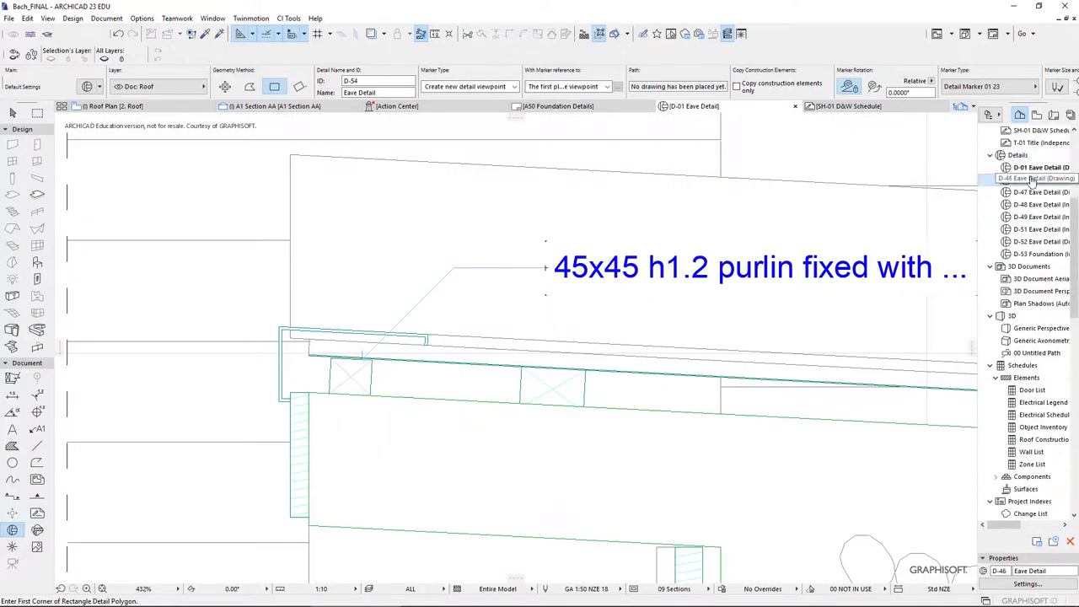
double_click(1030, 179)
double_click(1028, 192)
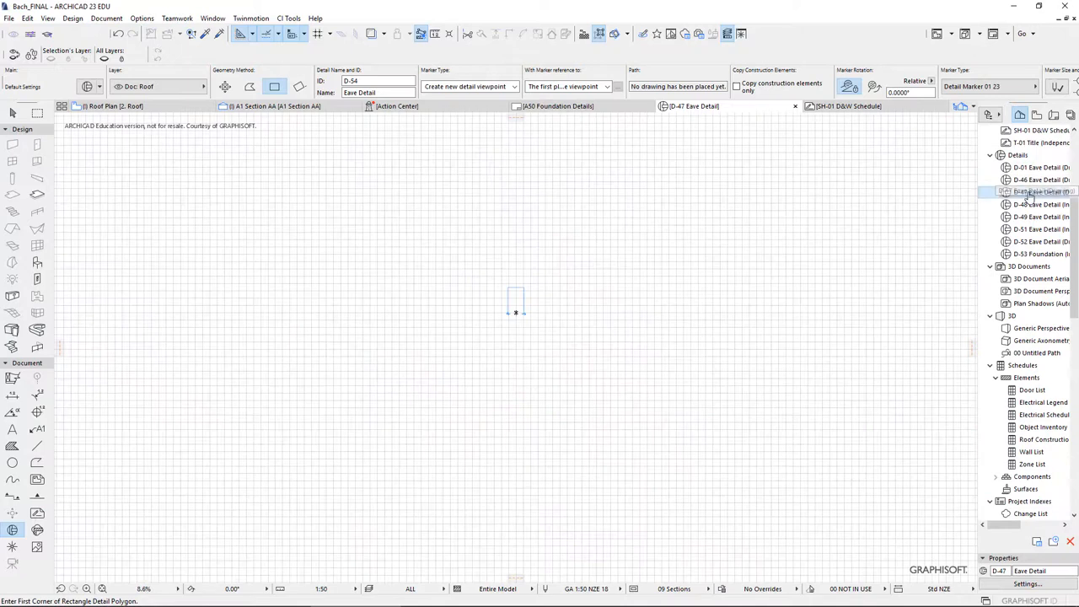
double_click(1028, 205)
double_click(1029, 217)
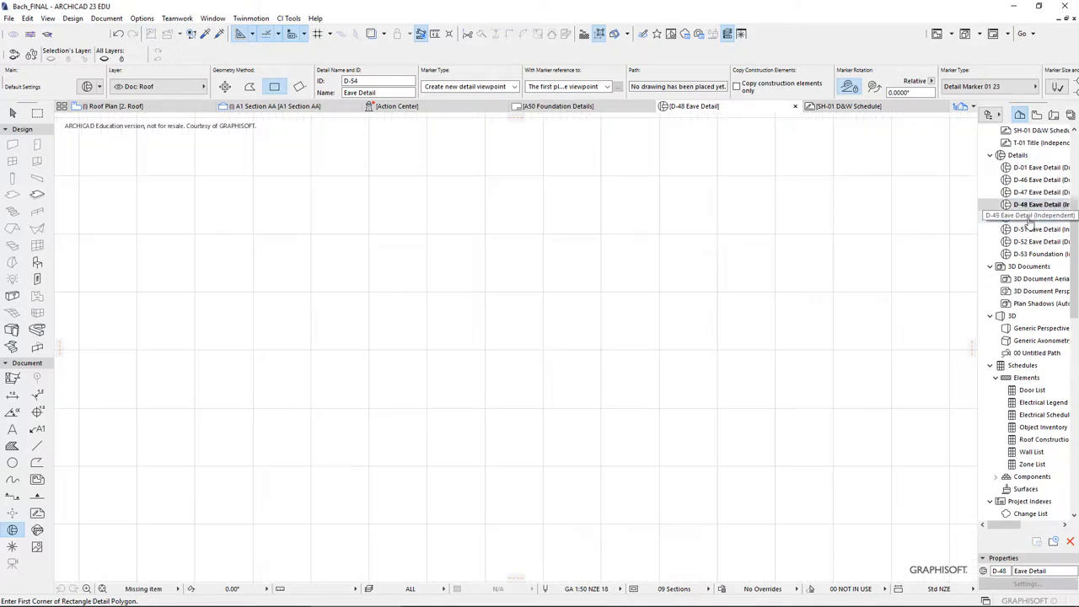
click(1030, 230)
double_click(1029, 229)
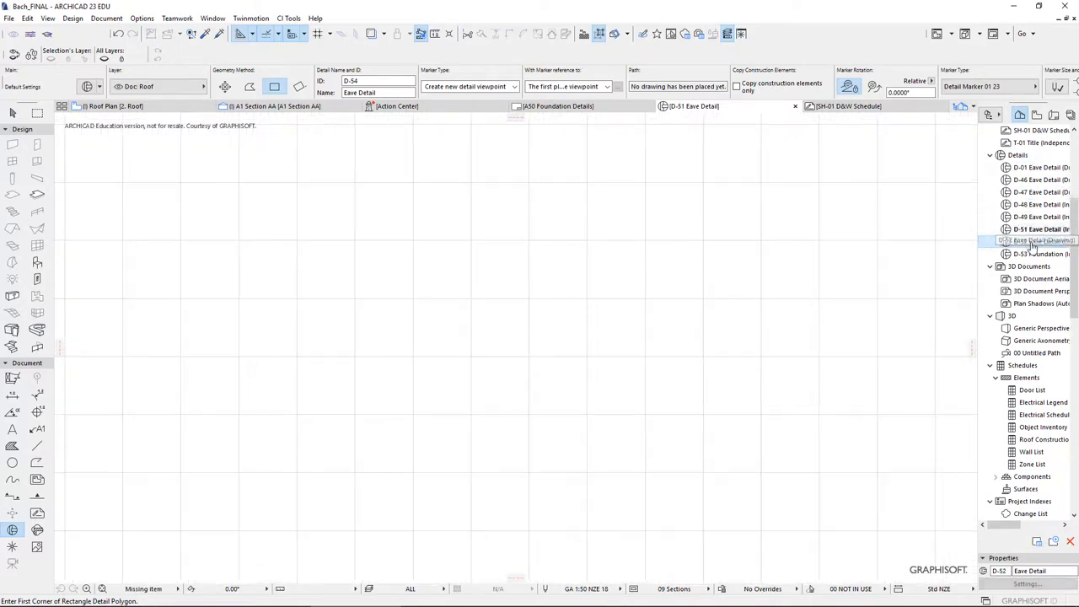
double_click(1030, 241)
click(1032, 254)
double_click(1032, 253)
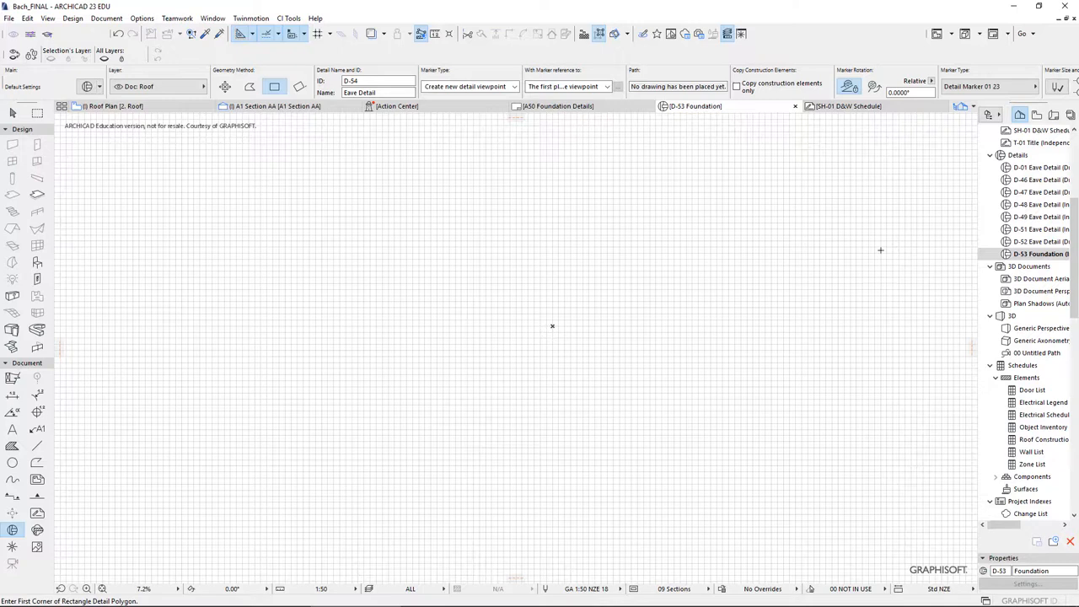
- Open detail D-52 and rename it Foundation Detail in its detail settings
click(1026, 242)
double_click(1029, 242)
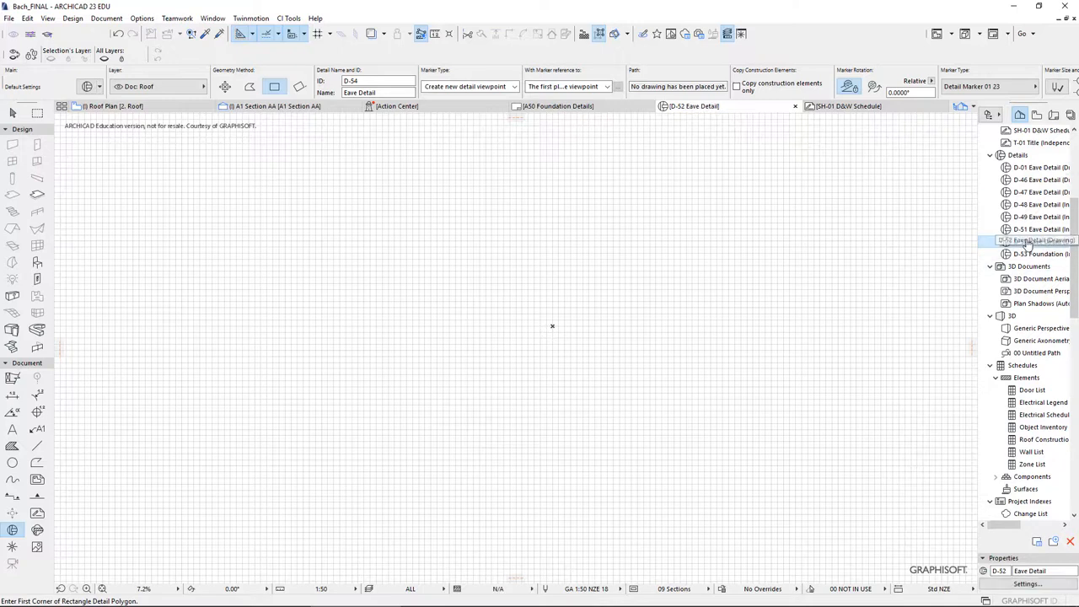
right_click(1045, 246)
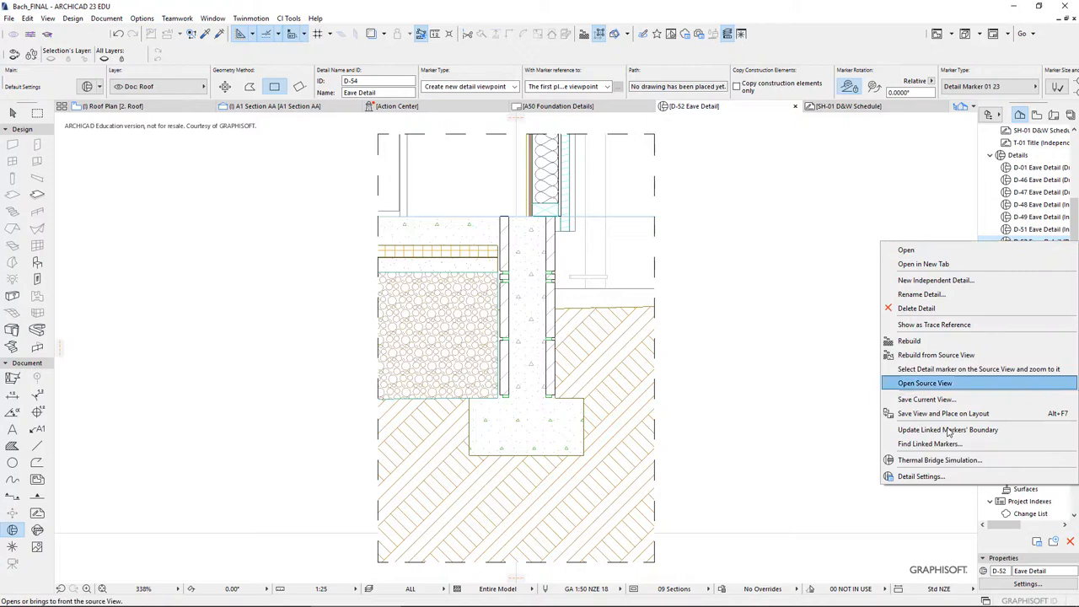
click(920, 476)
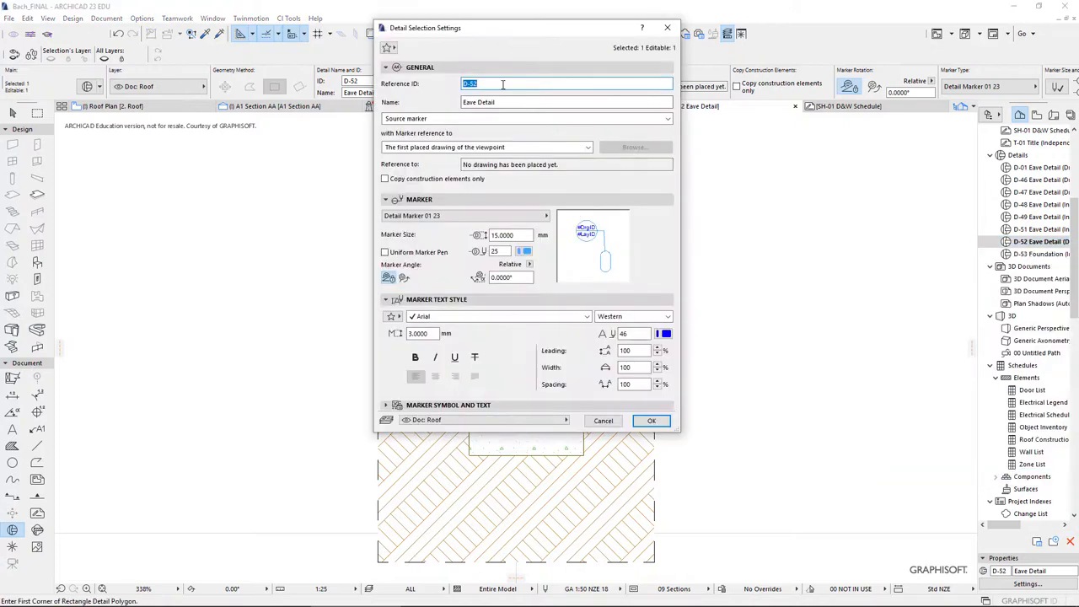
key(Tab)
text(F)
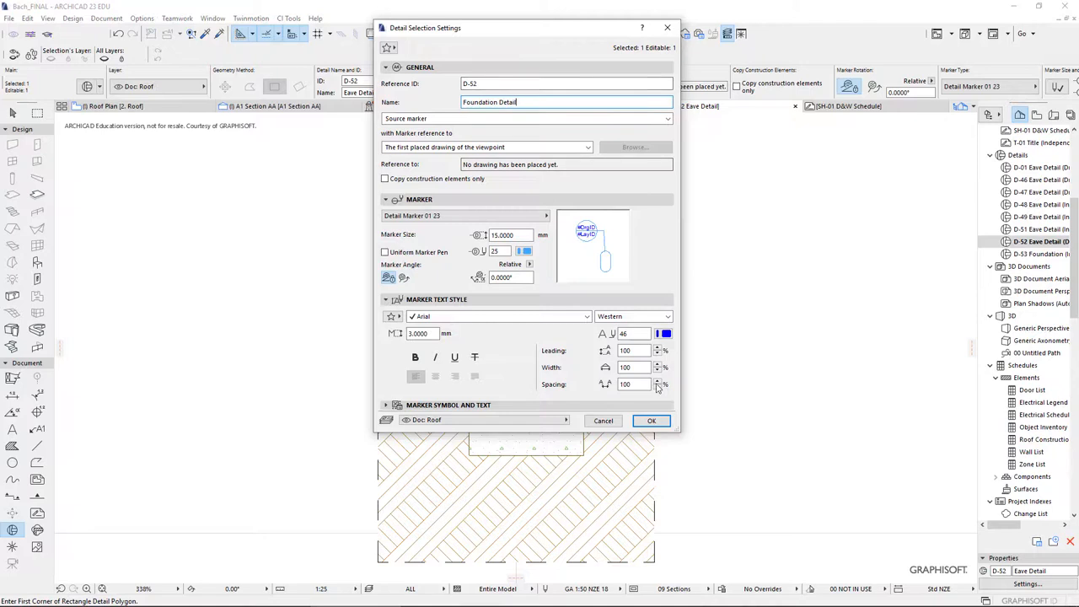
click(650, 420)
scroll(544, 262, down, 3)
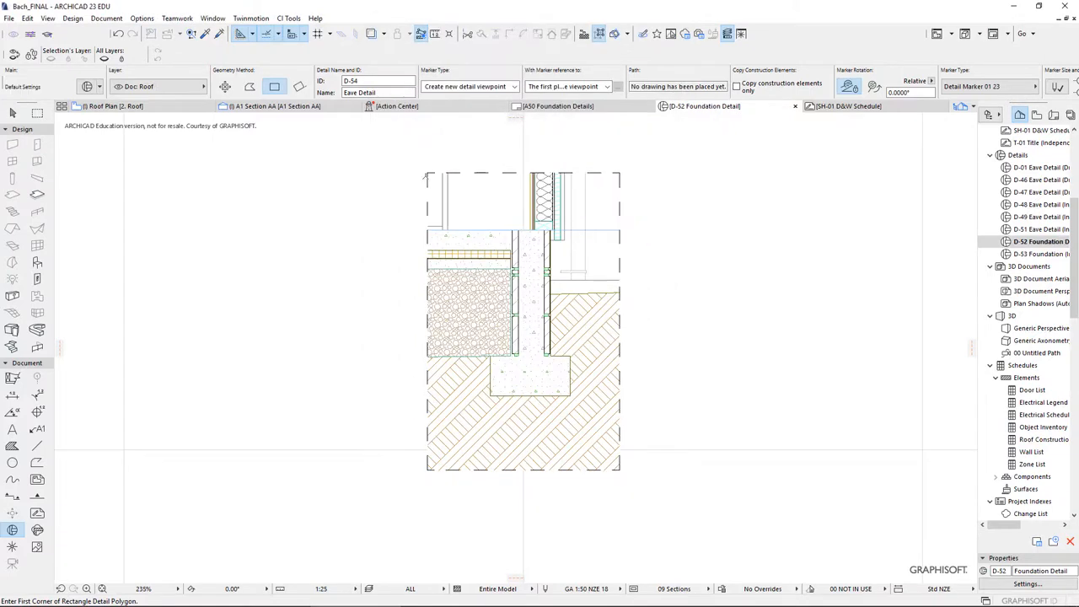
- Move all elements of the foundation detail drawing horizontally to the right into clear space, then deselect them
click(13, 112)
mouse_move(412, 169)
mouse_down()
mouse_move(626, 392)
mouse_move(711, 515)
mouse_move(700, 511)
mouse_up()
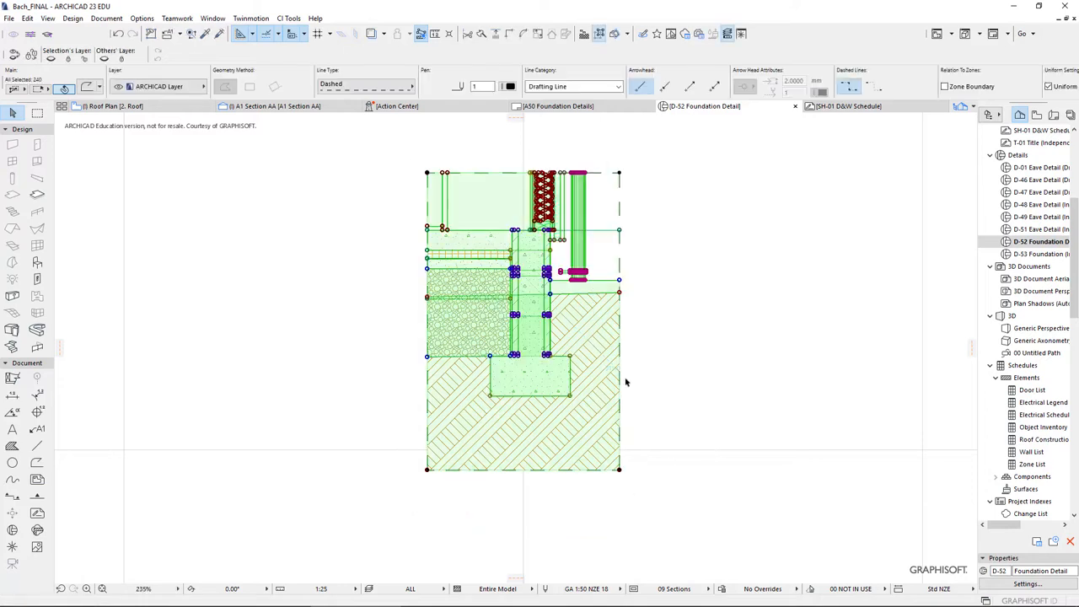
key(ctrl+d)
click(619, 368)
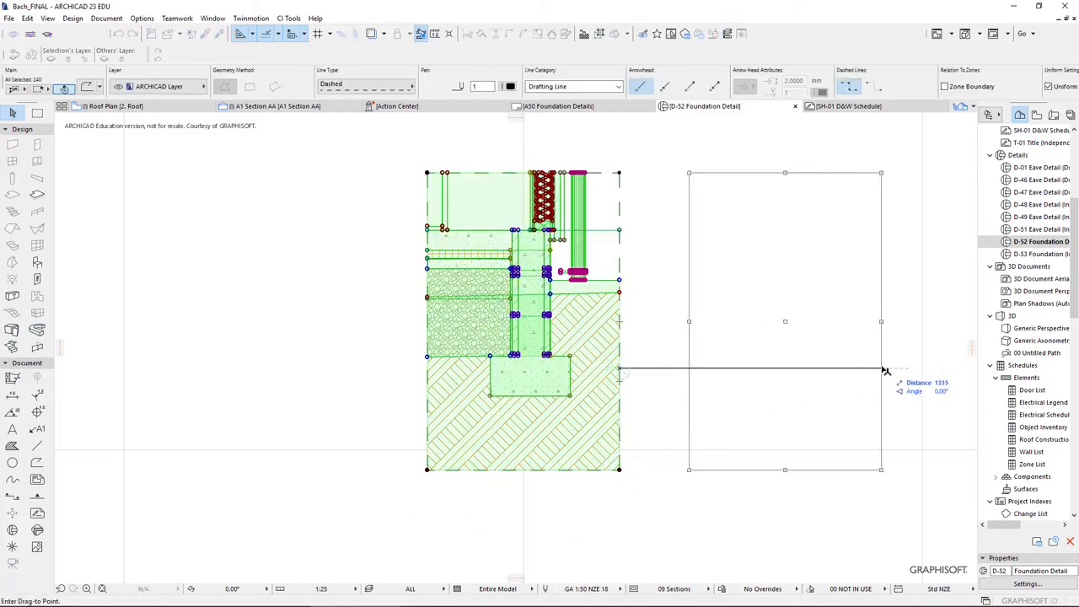
key(Escape)
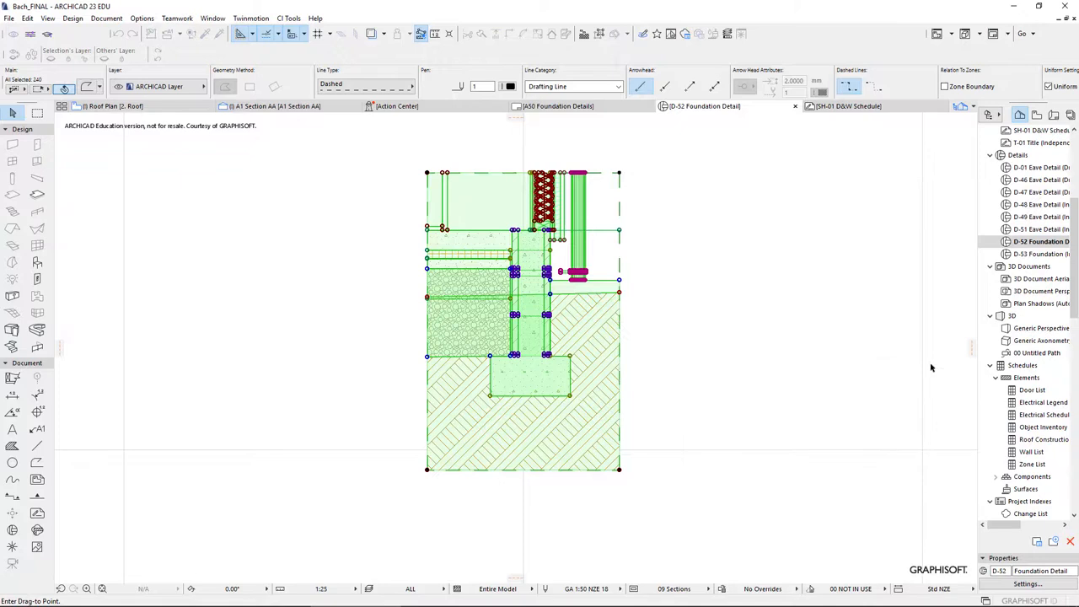
middle_drag(931, 367, 628, 379)
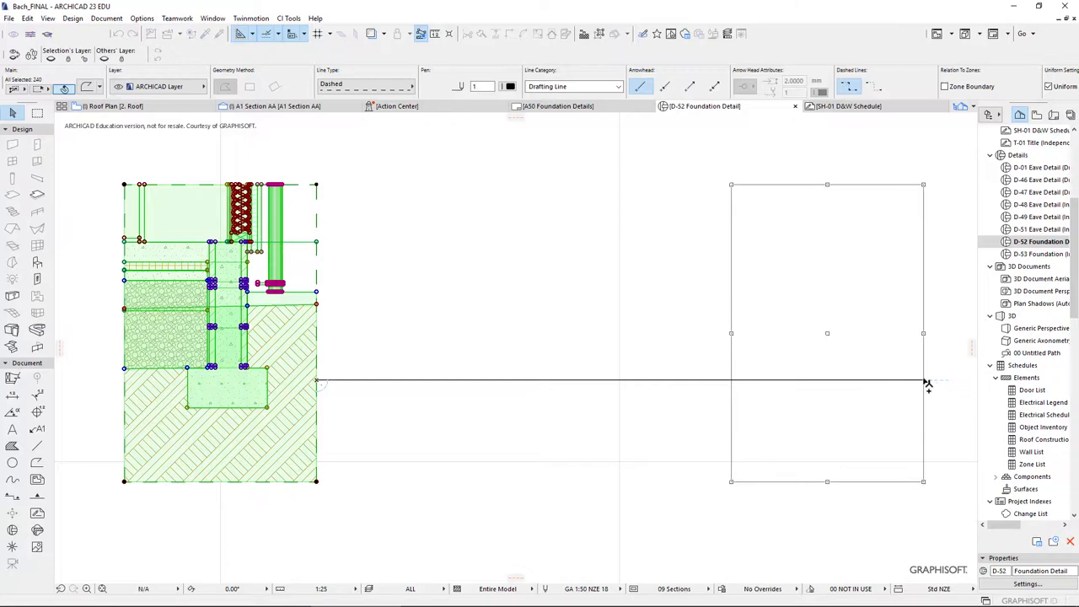
click(925, 382)
middle_drag(922, 379, 756, 357)
scroll(756, 357, up, 3)
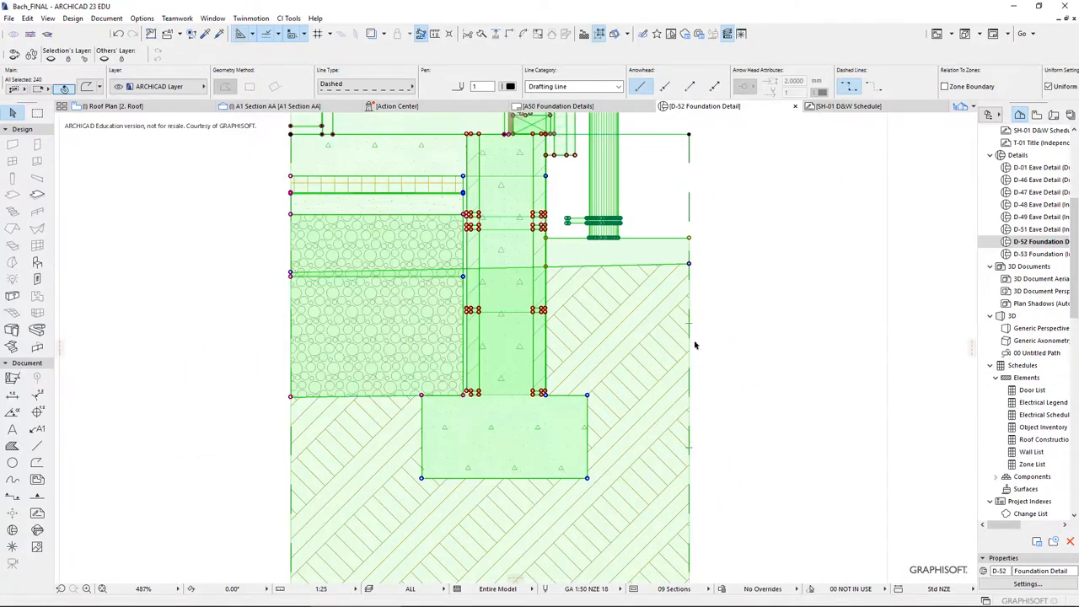
click(765, 304)
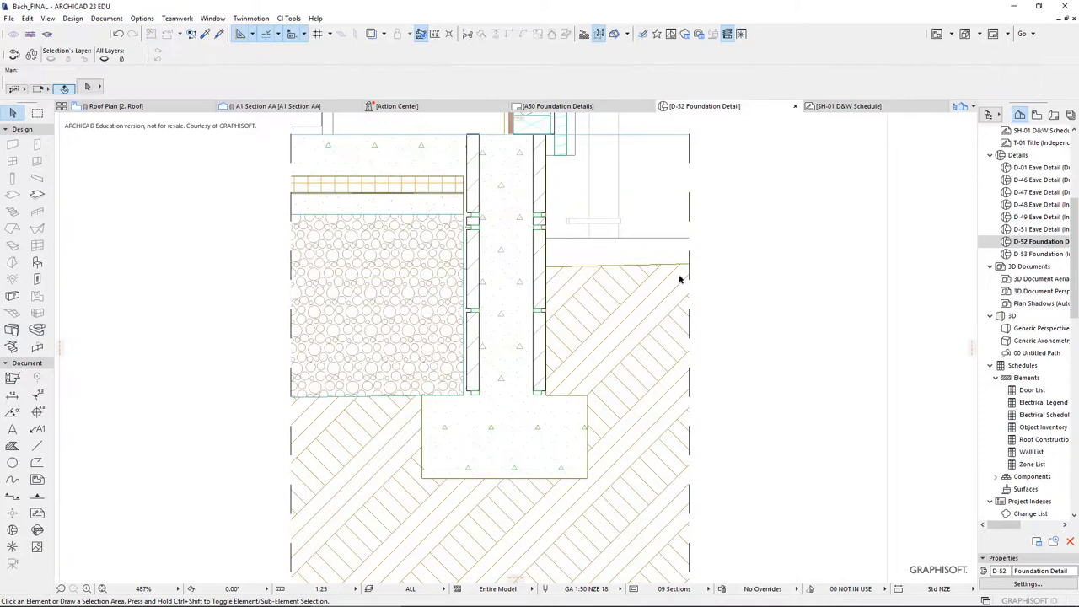
- Try deleting the masonry fill of one outer-face block in the foundation wall, and undo the deletion
click(539, 252)
key(Delete)
key(ctrl+z)
- Inspect the foundation detail's separate 2D elements: the block fill, sloping ground line, soil, gravel, sand and under-slab insulation
scroll(542, 279, up, 4)
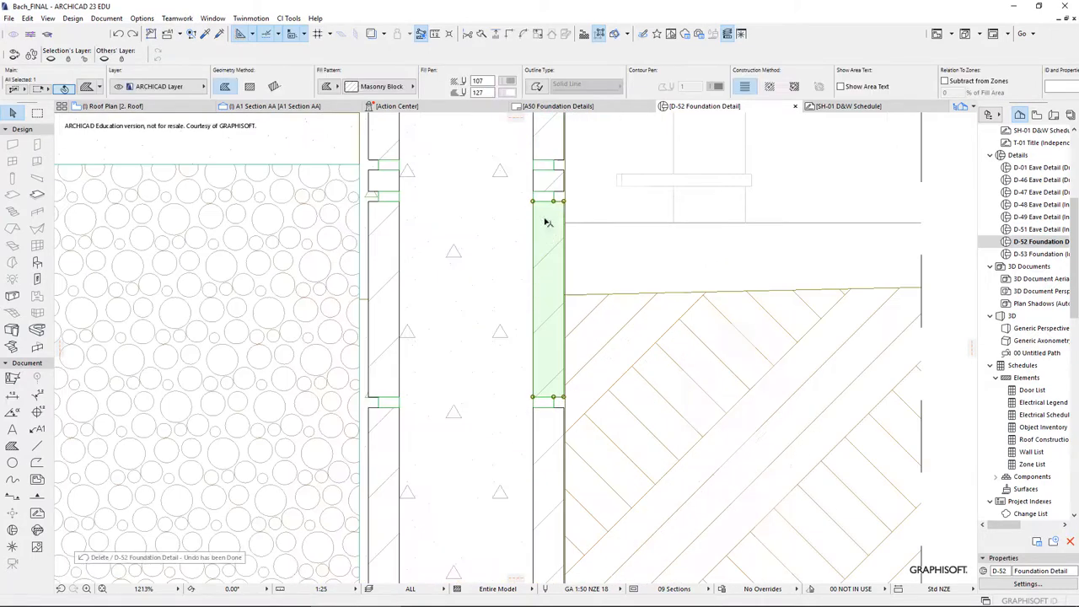
mouse_move(537, 305)
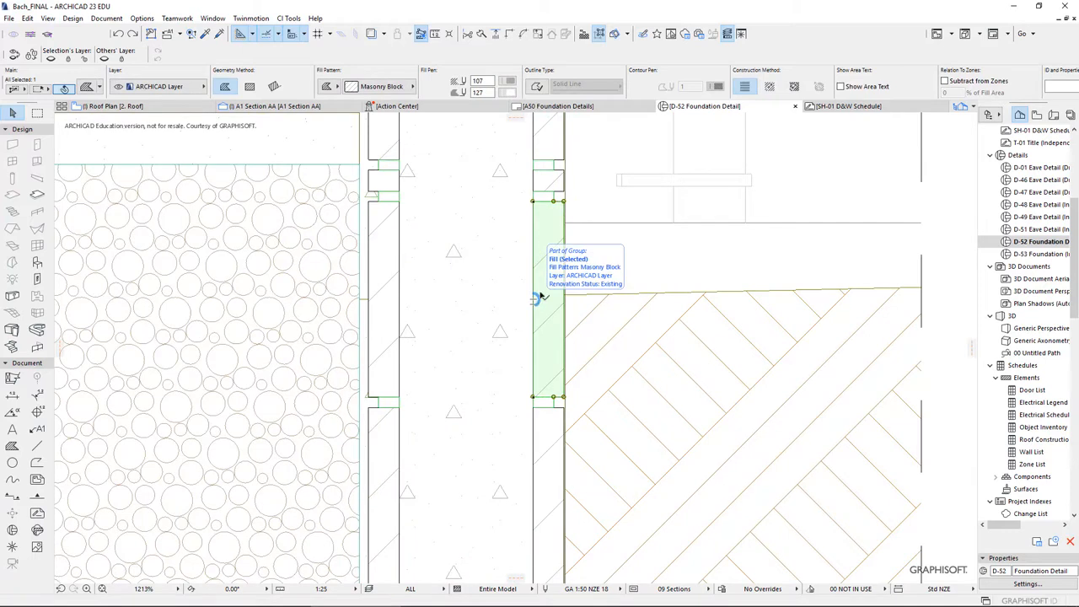
scroll(540, 291, down, 2)
click(455, 299)
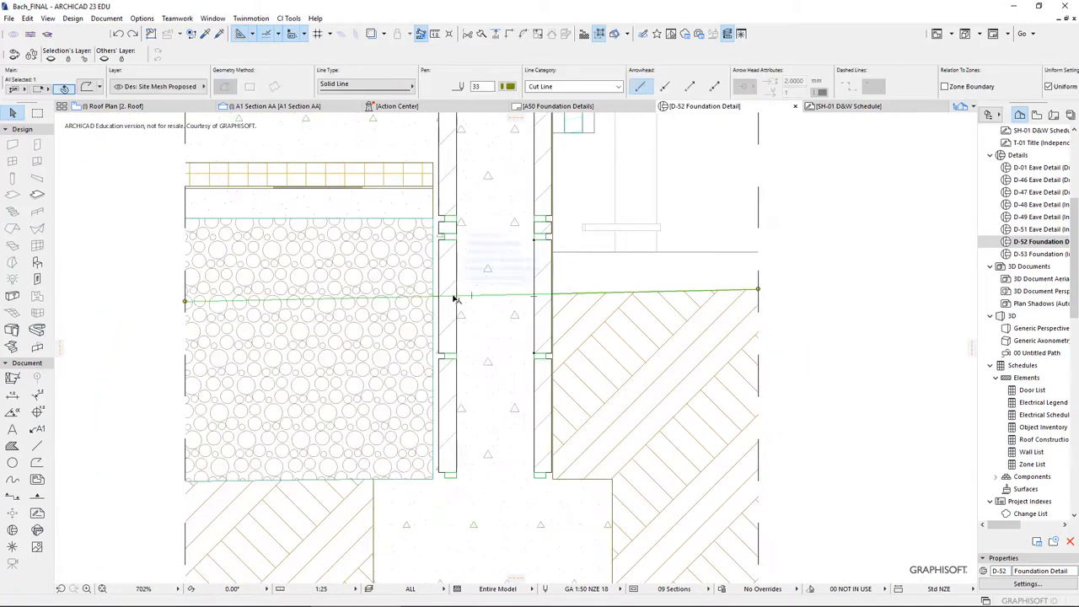
click(623, 319)
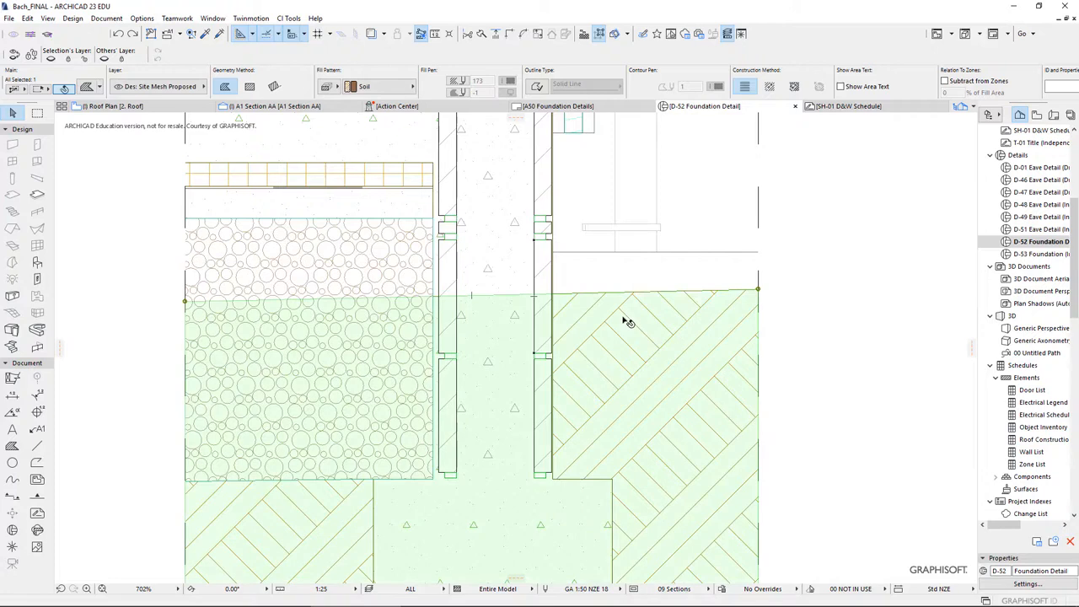
scroll(624, 320, down, 2)
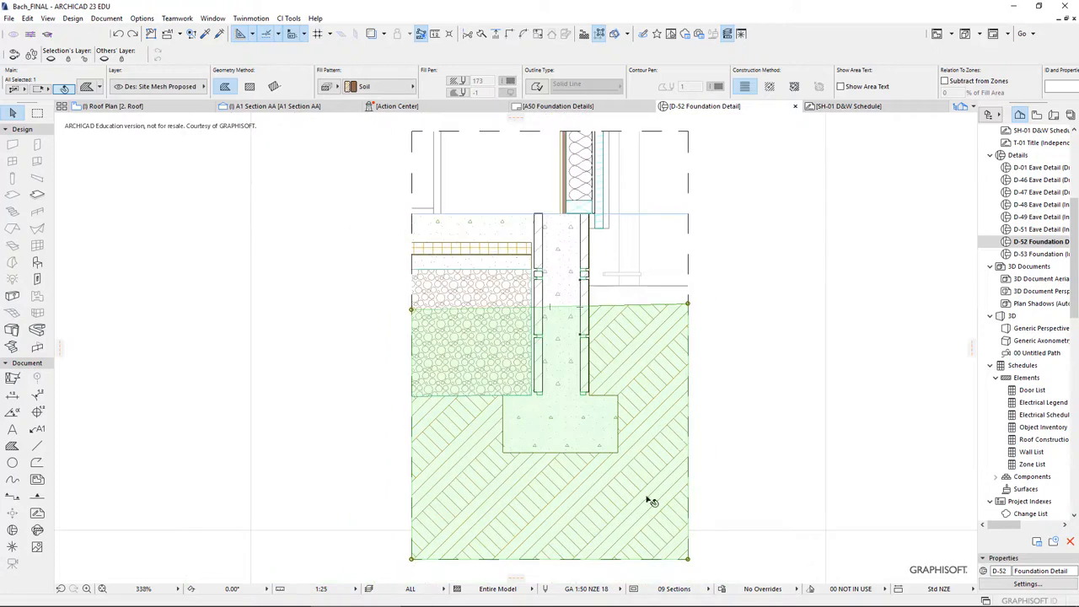
click(469, 290)
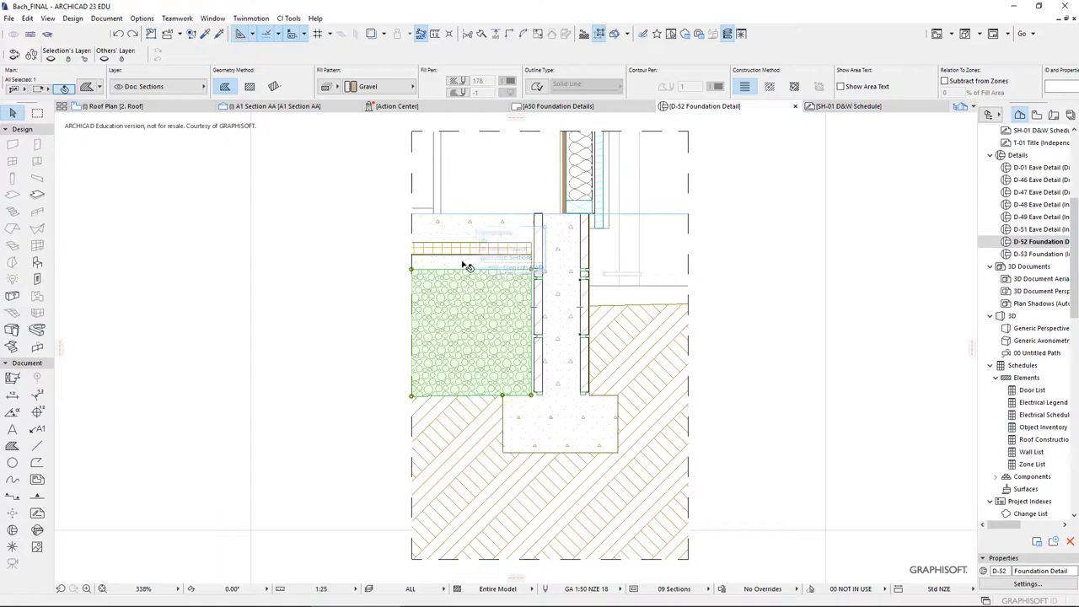
click(466, 267)
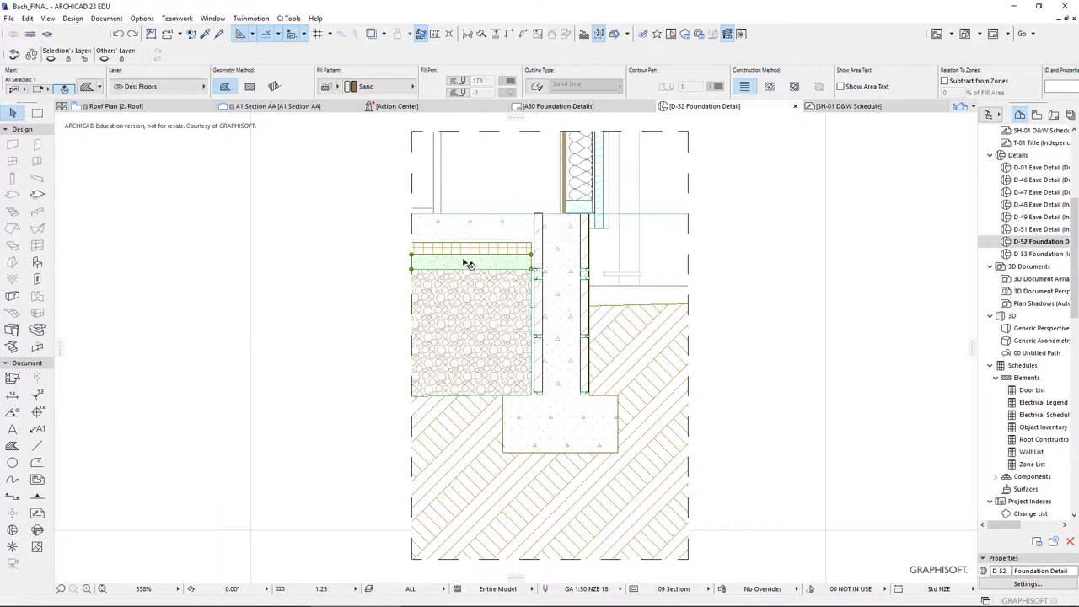
click(467, 251)
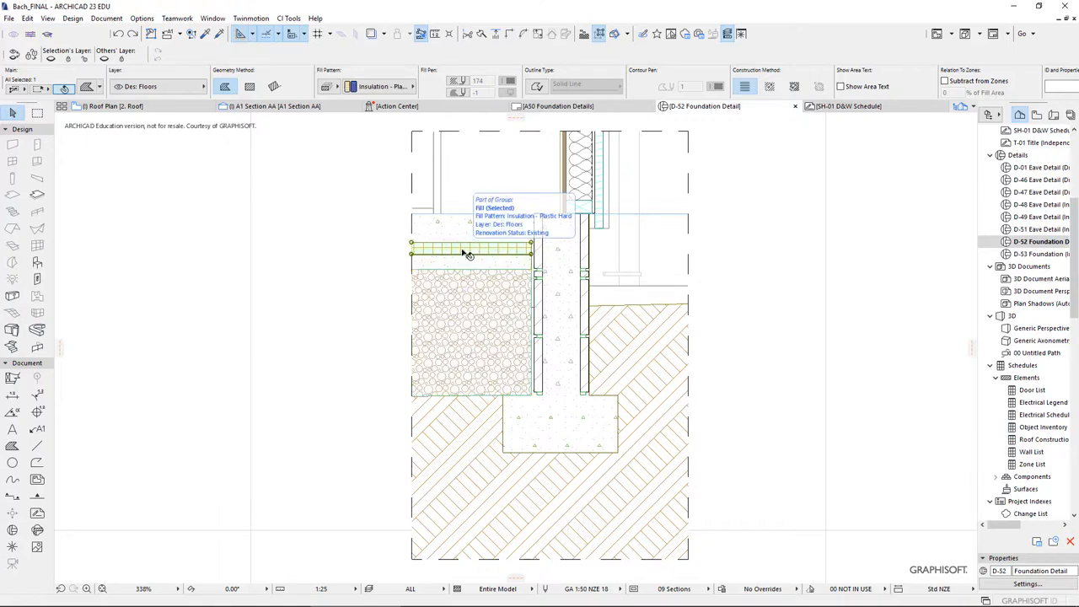
scroll(596, 220, up, 5)
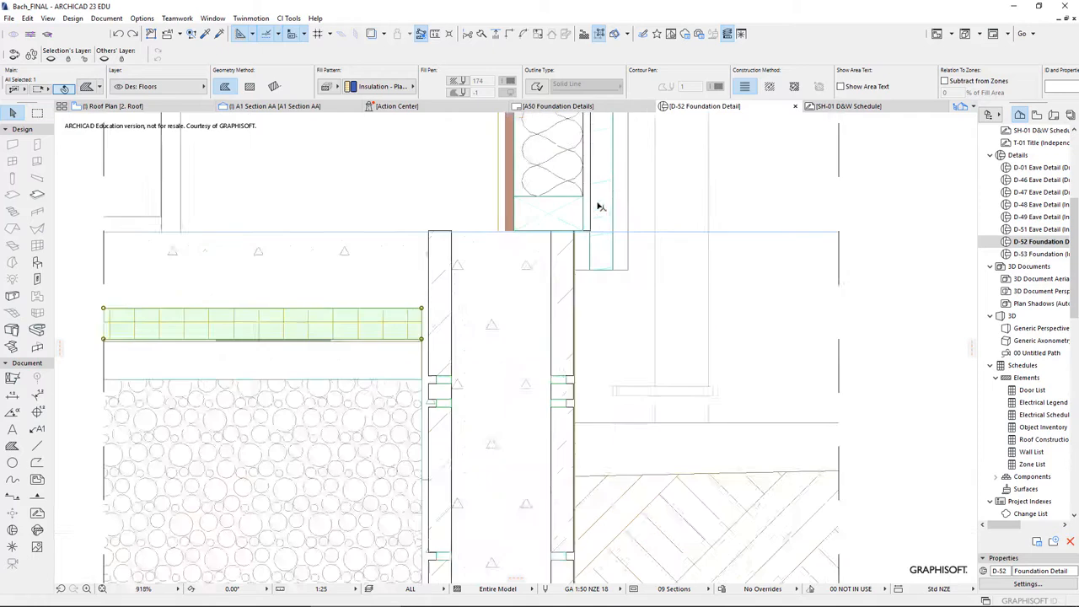
scroll(596, 223, down, 6)
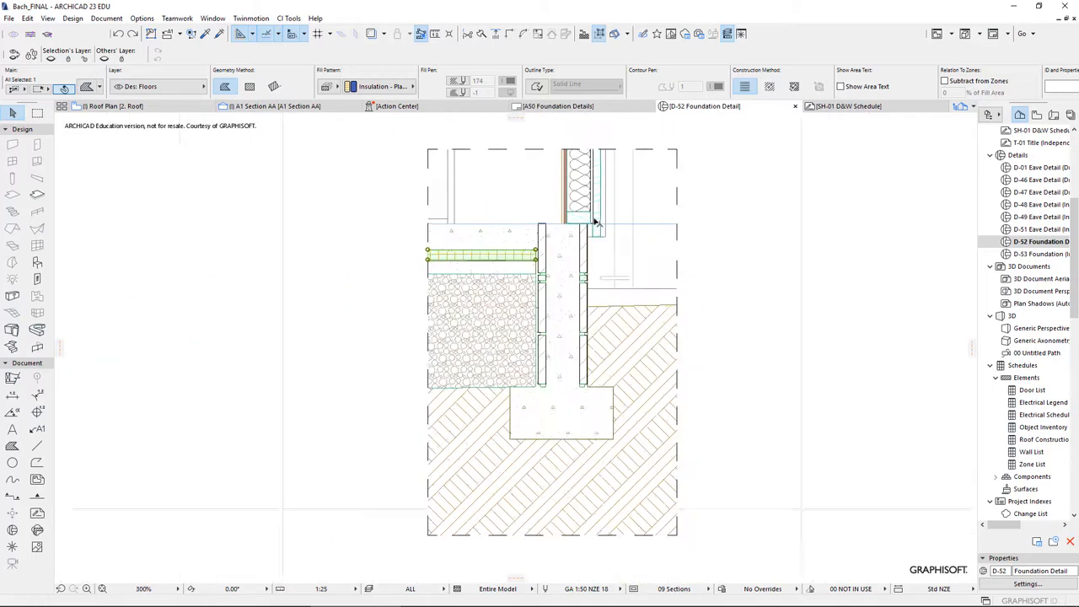
- Try deleting the soil fill around the footing, and undo the deletion
click(586, 445)
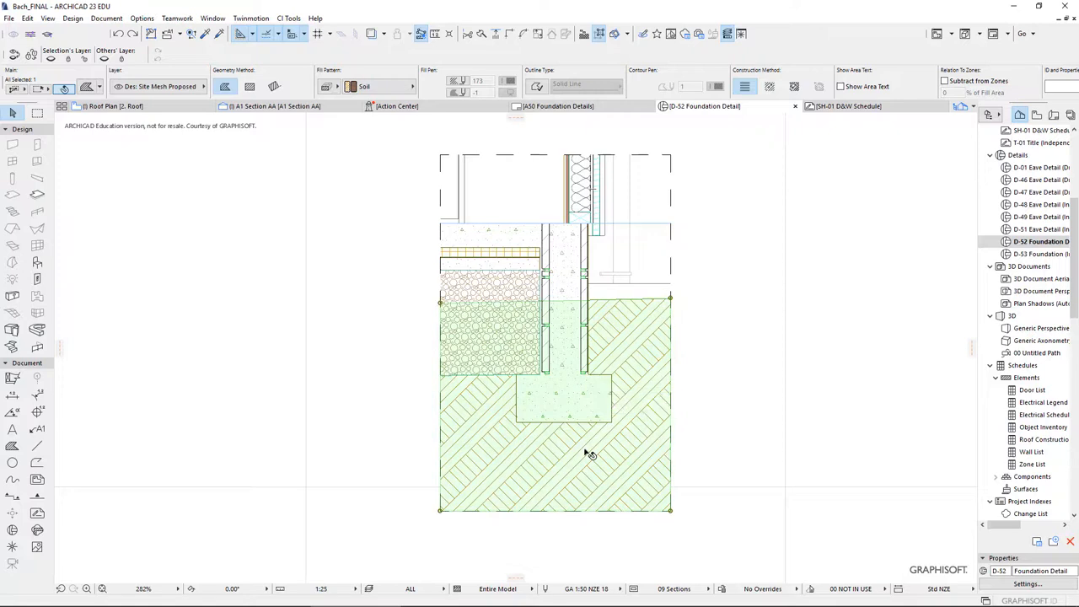
key(Delete)
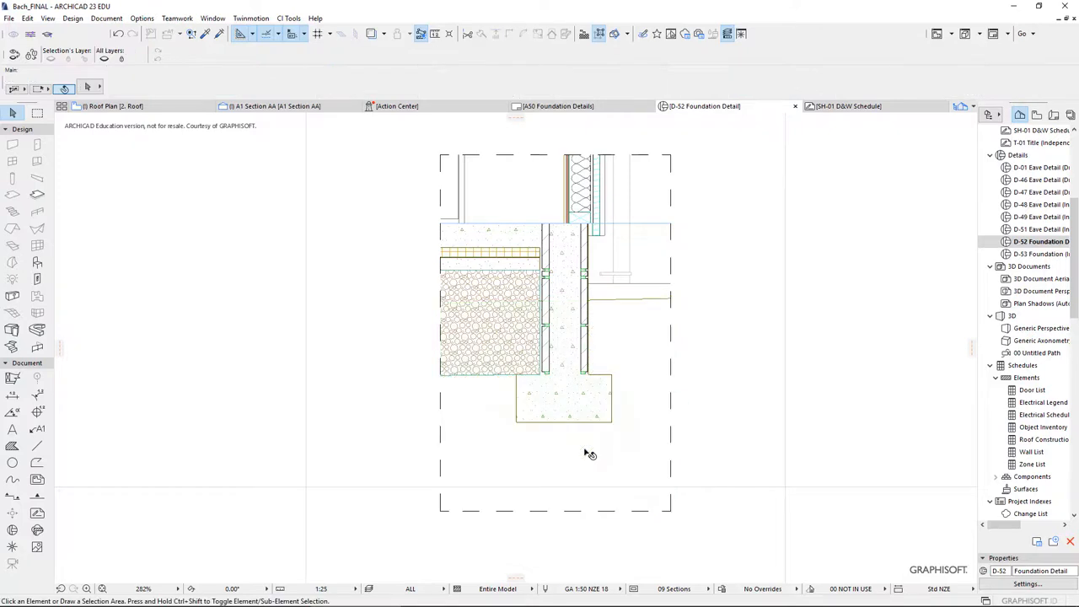
key(ctrl+z)
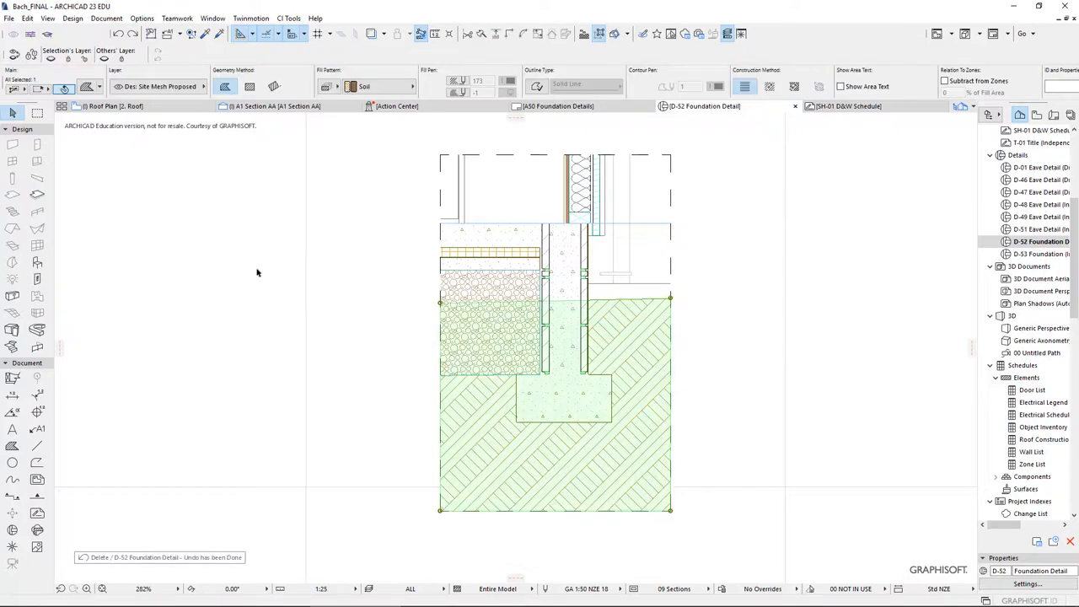
- Subtract the outline of the foundation wall and footing from the soil fill, following the wall faces and footing corners
click(618, 300)
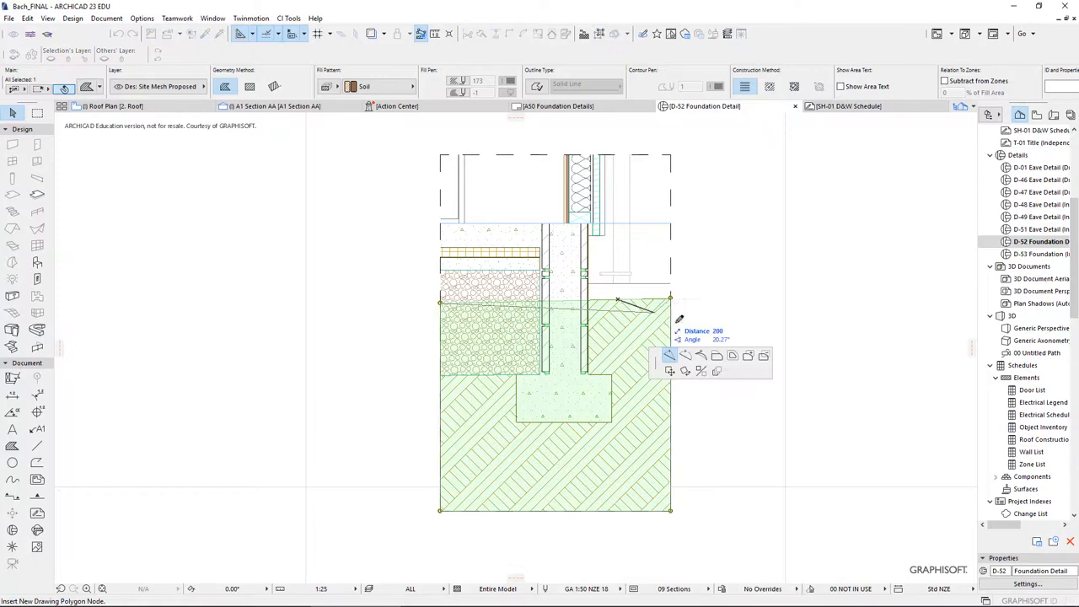
click(764, 357)
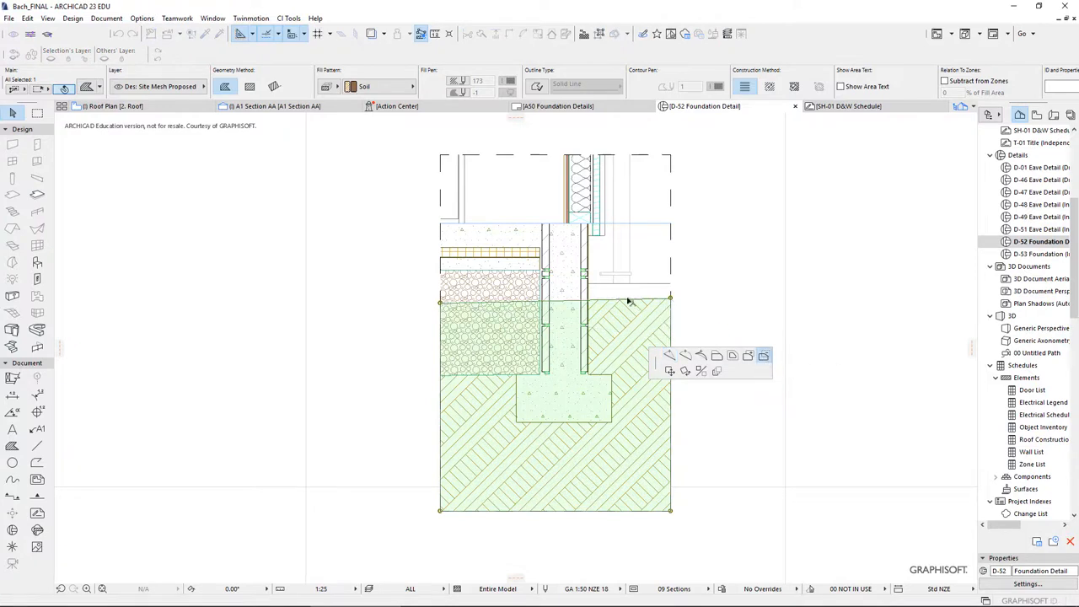
click(588, 304)
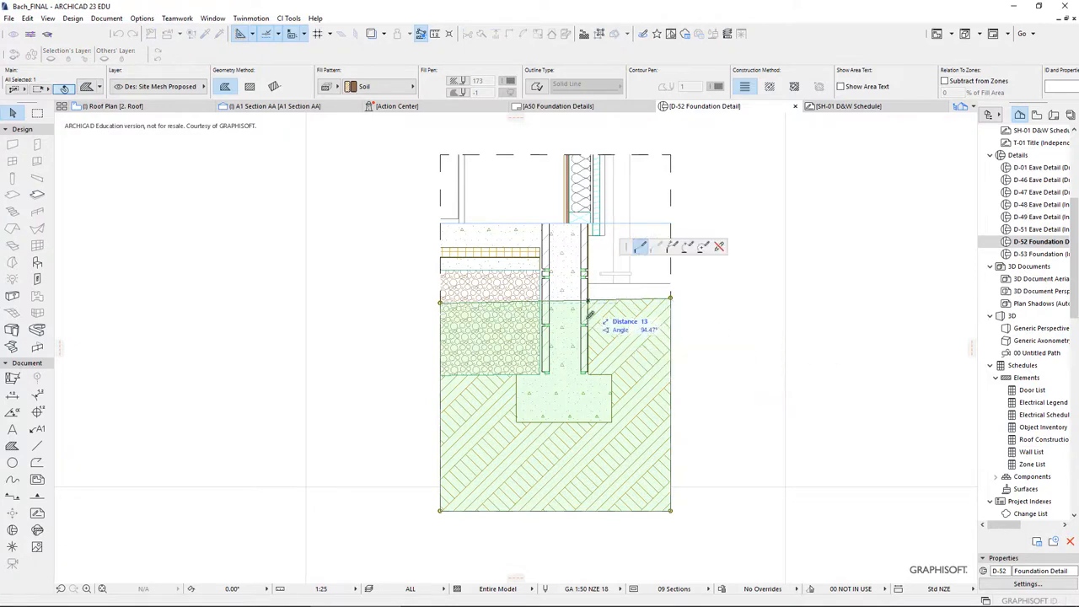
click(588, 374)
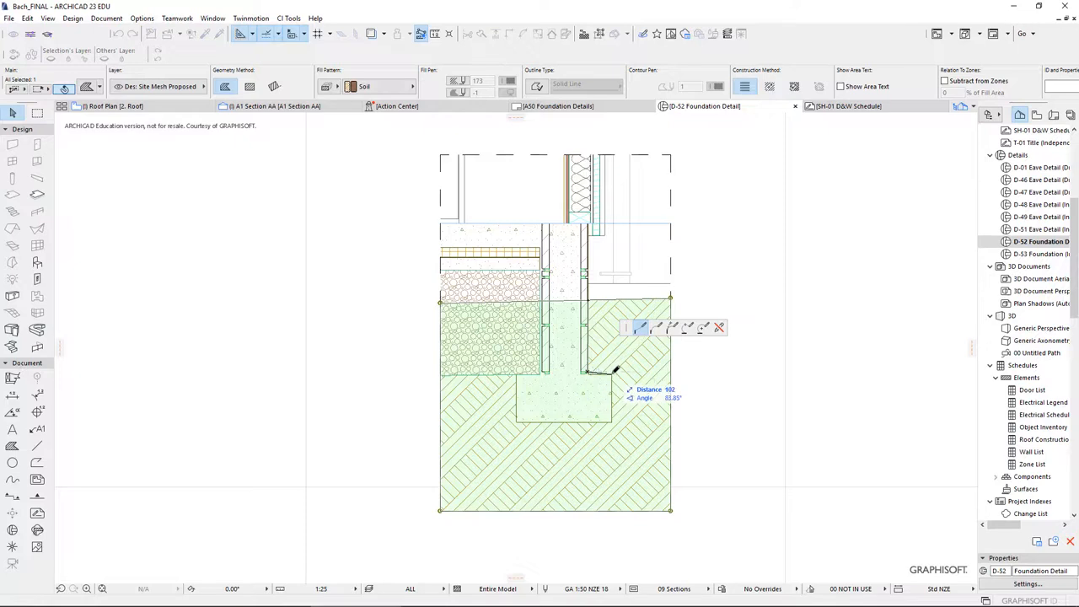
click(611, 374)
click(611, 421)
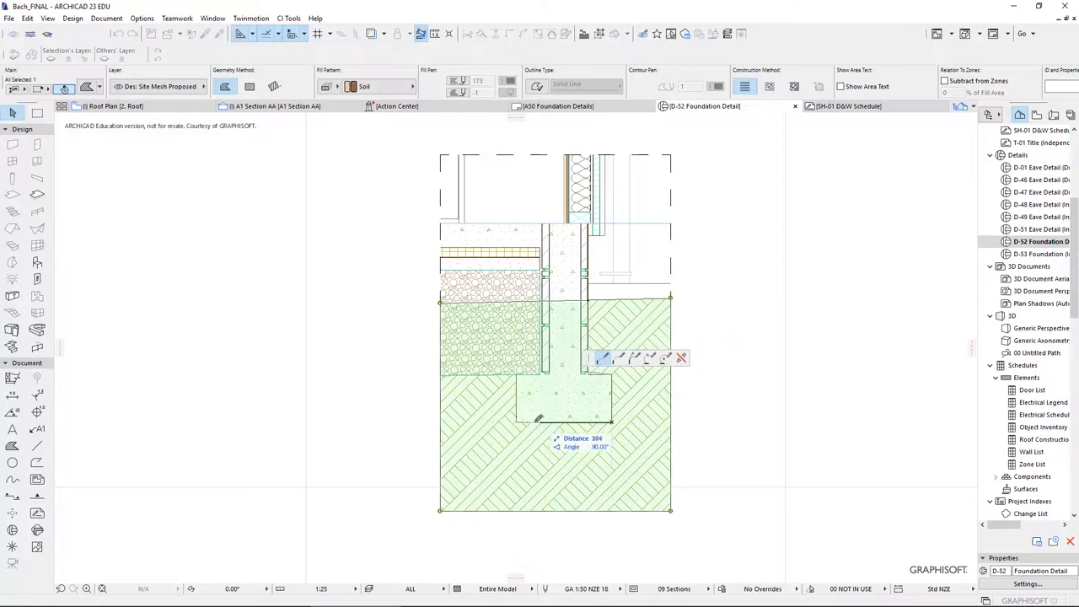
click(516, 421)
click(516, 373)
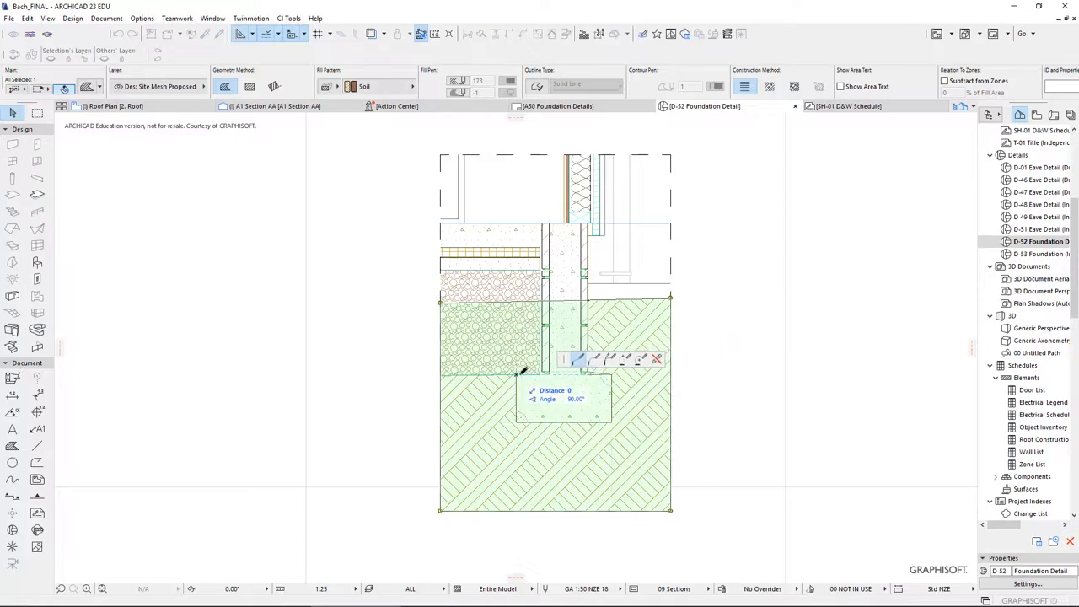
click(545, 374)
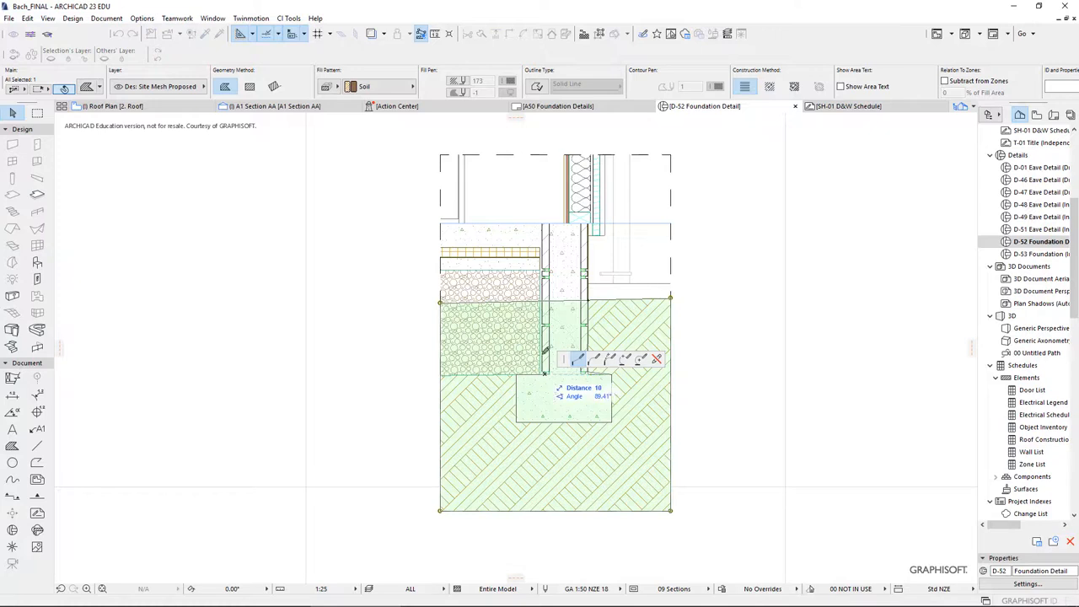
double_click(543, 300)
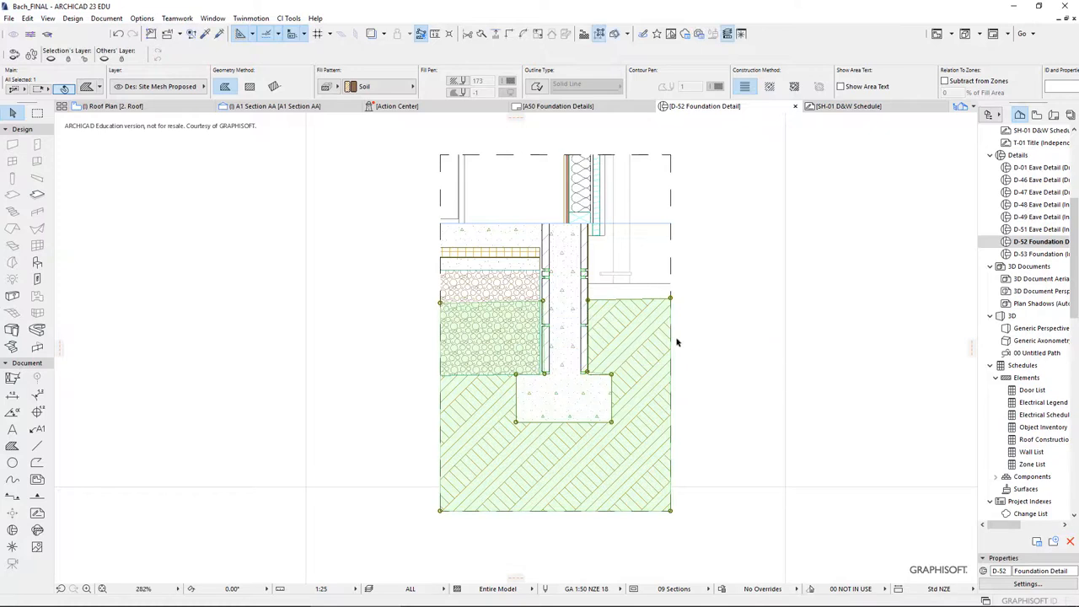
key(Tab)
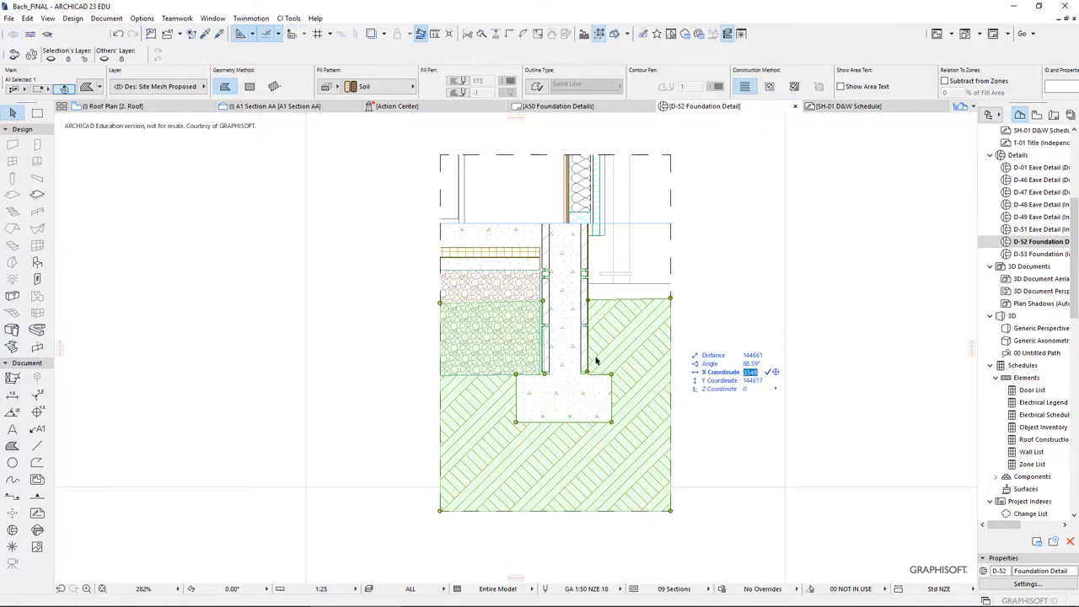
- Offset the soil fill's upper edge on the inner side of the wall down to the base of the gravel
click(479, 302)
click(578, 355)
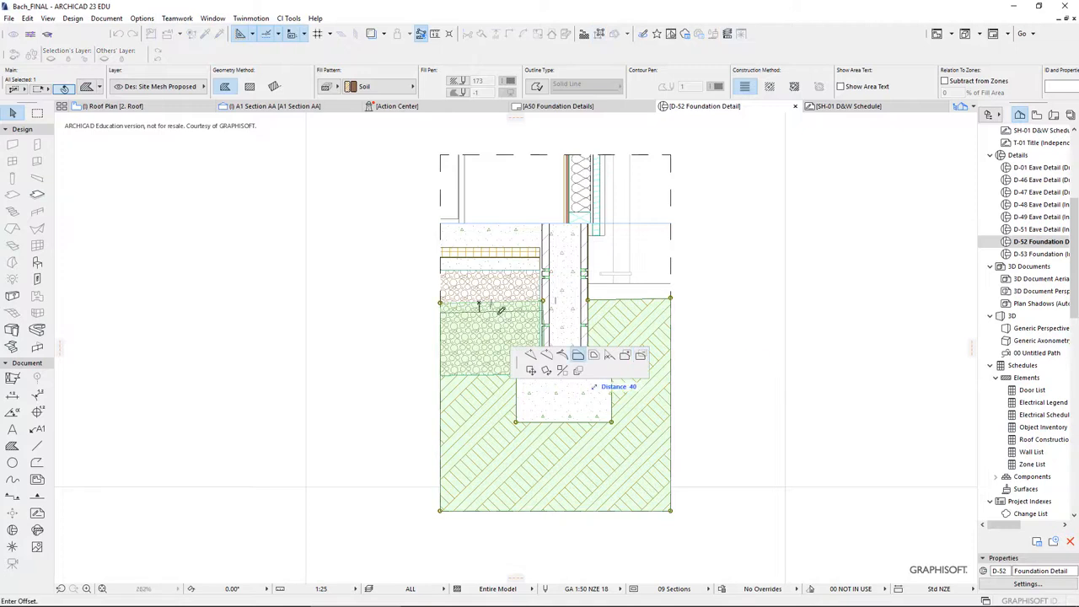
click(485, 377)
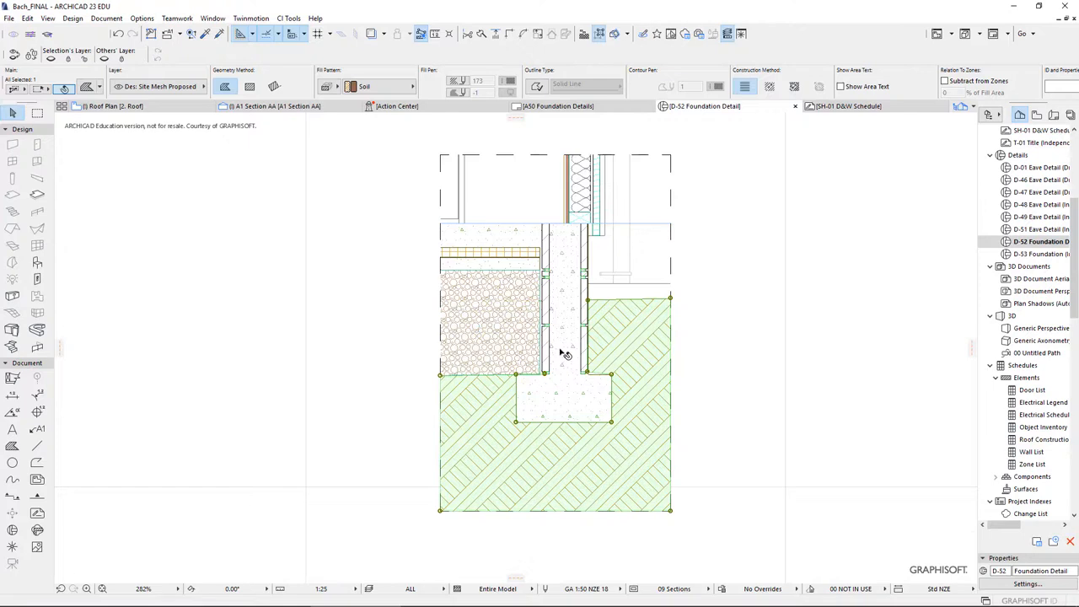
- Draw a horizontal line at floor level from the foundation wall's outer face to beyond the detail boundary
scroll(564, 355, up, 4)
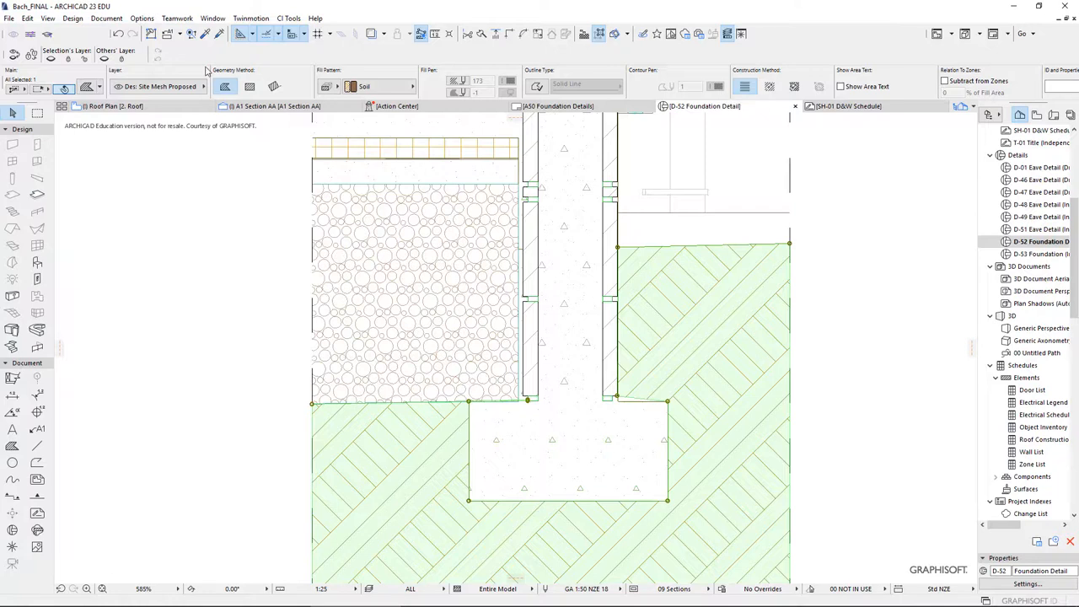
click(38, 447)
scroll(622, 234, down, 3)
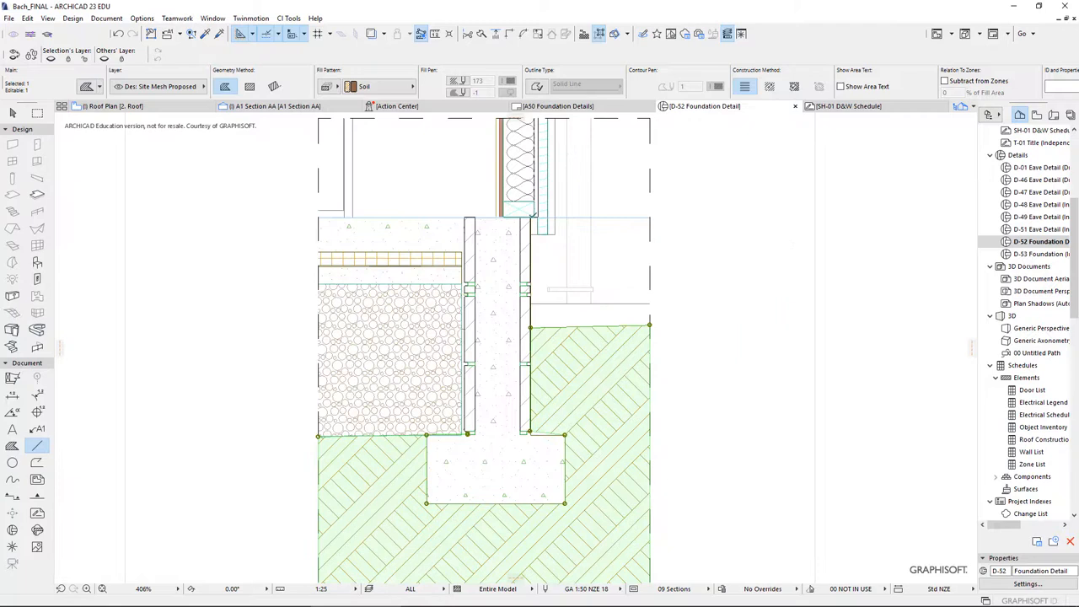
key(Escape)
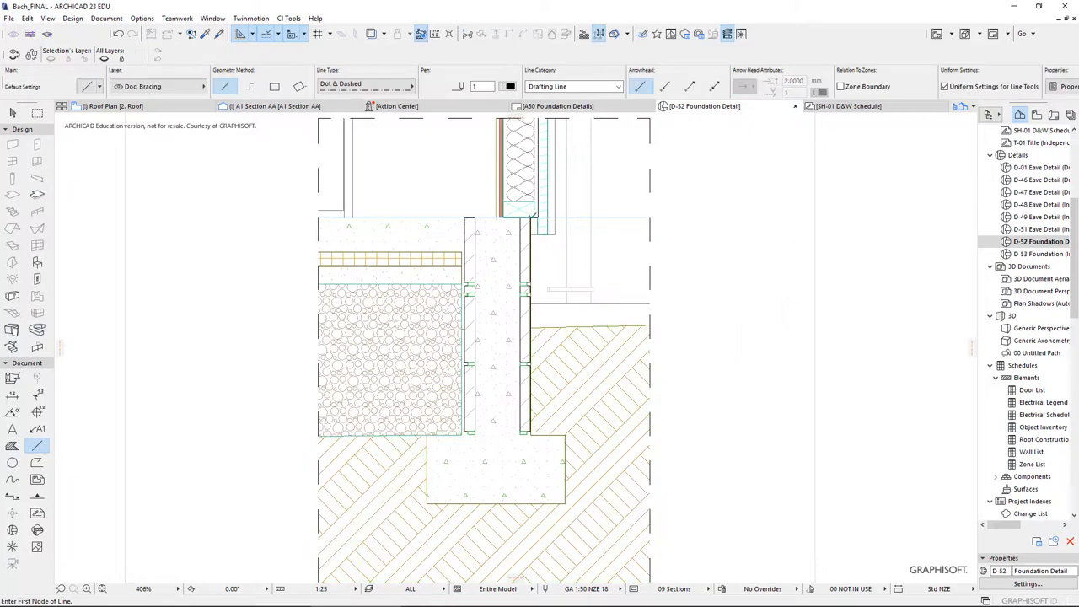
click(531, 217)
click(695, 217)
click(13, 112)
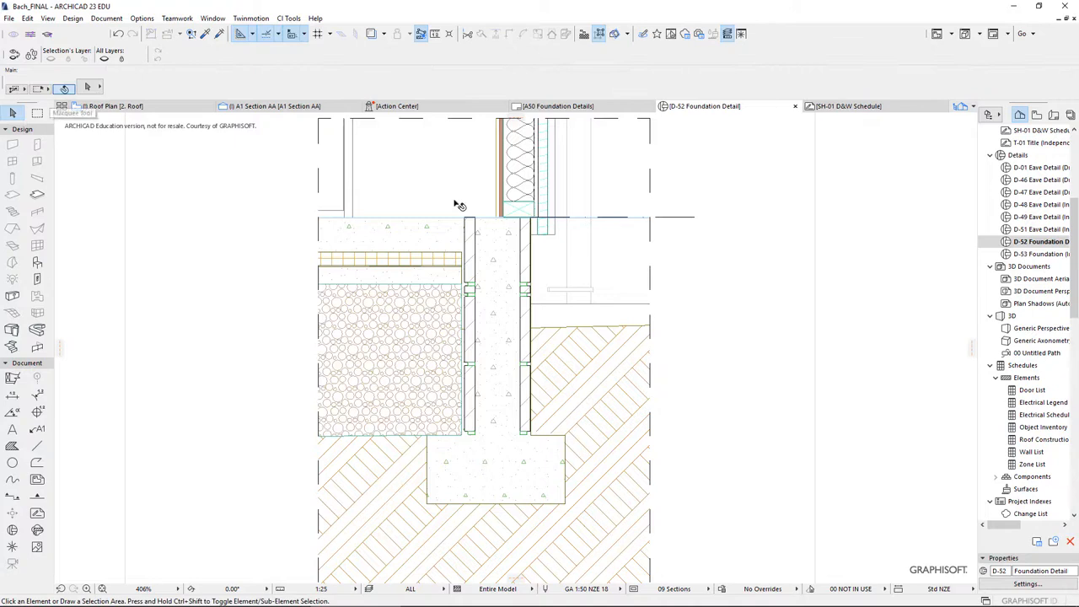
- Move the new horizontal line vertically down from floor level to mark the finished ground level
click(678, 219)
key(ctrl+d)
click(678, 218)
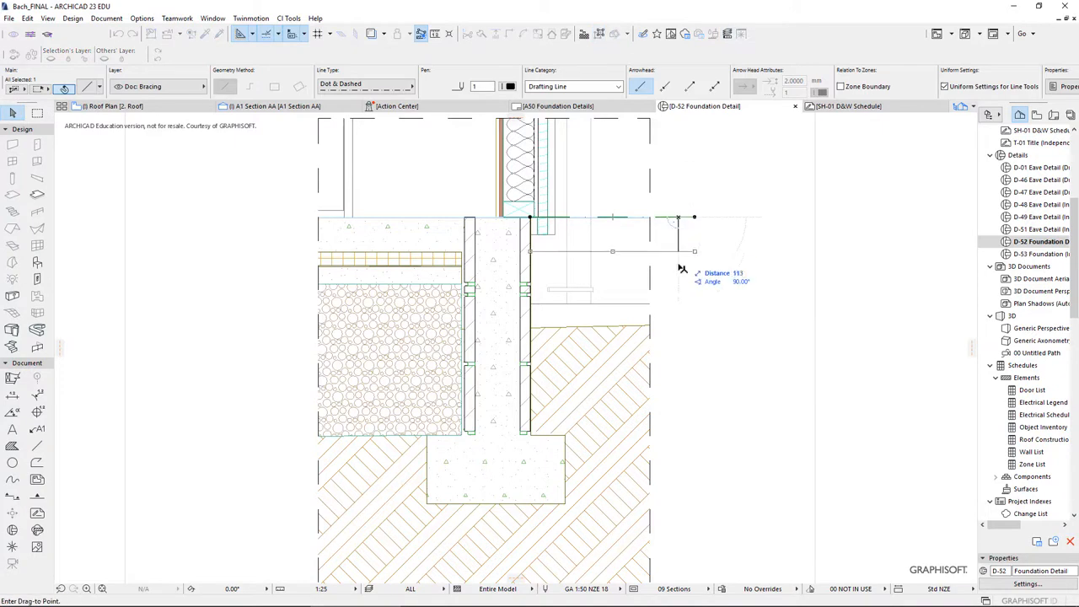
key(Tab)
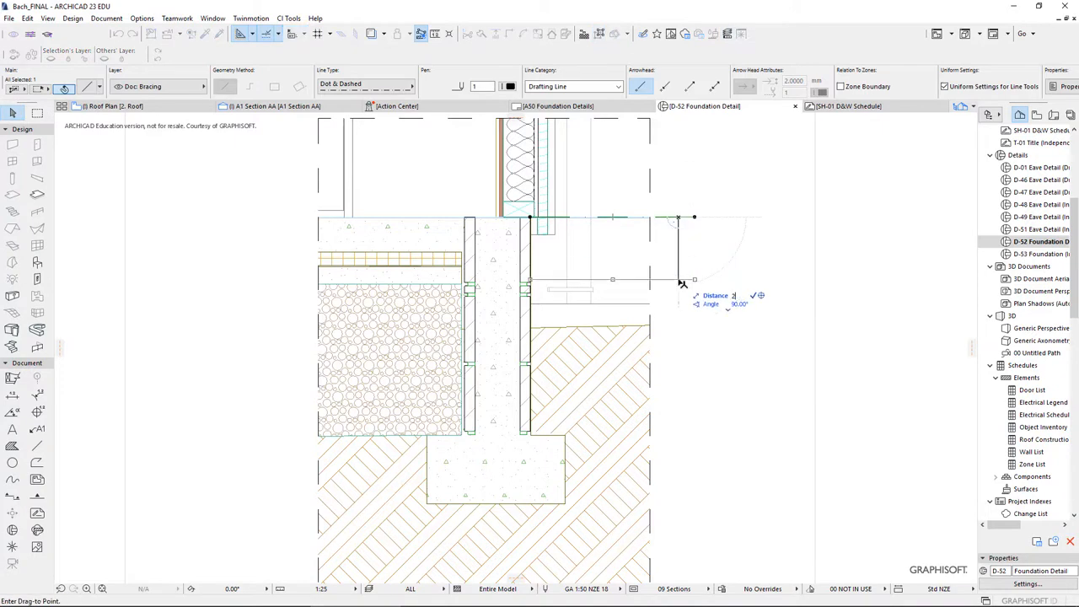
key(Return)
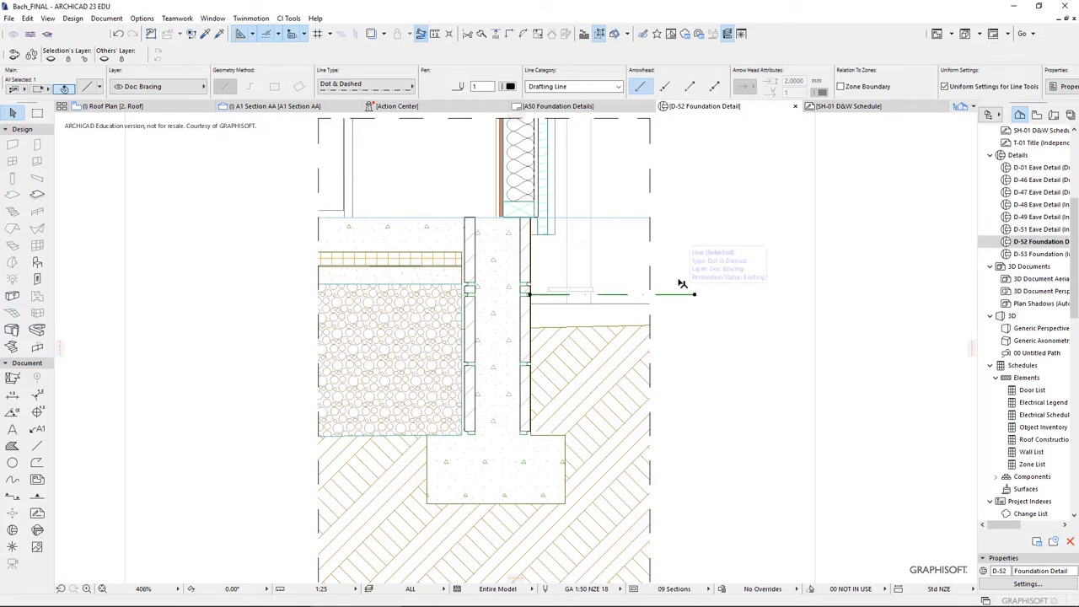
- Raise both upper corners of the outer soil fill to the new ground line and delete the old sloping ground line
scroll(589, 307, up, 3)
scroll(590, 308, up, 2)
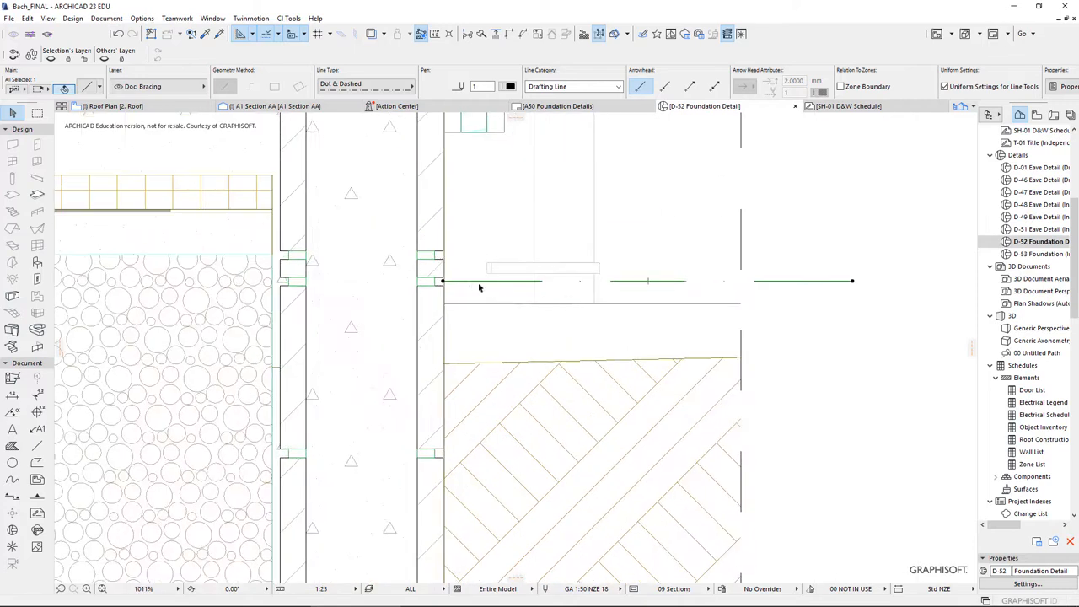
click(489, 369)
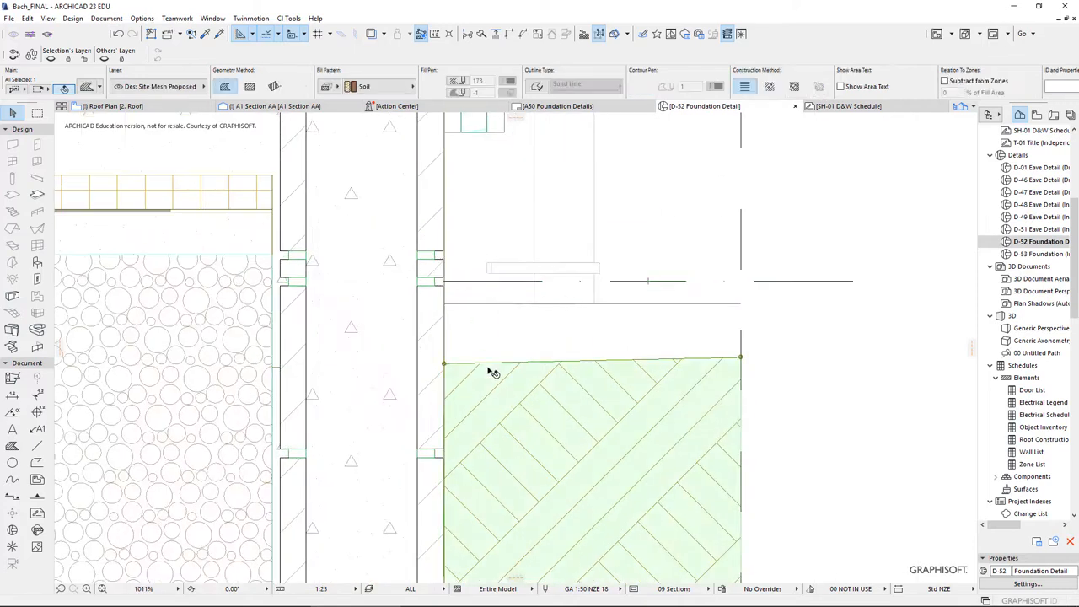
click(445, 365)
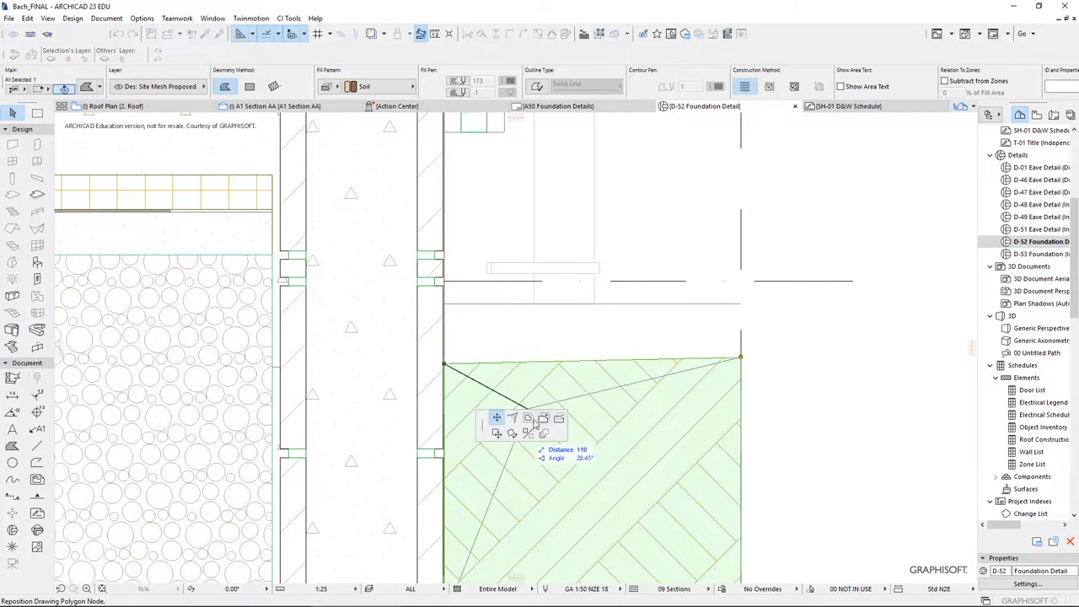
click(443, 281)
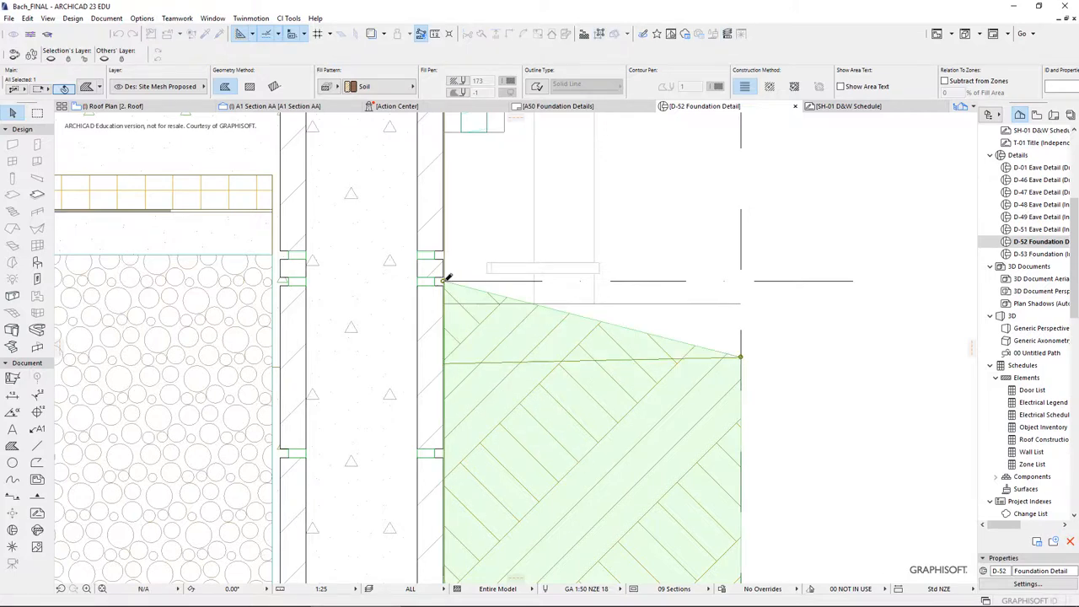
click(740, 358)
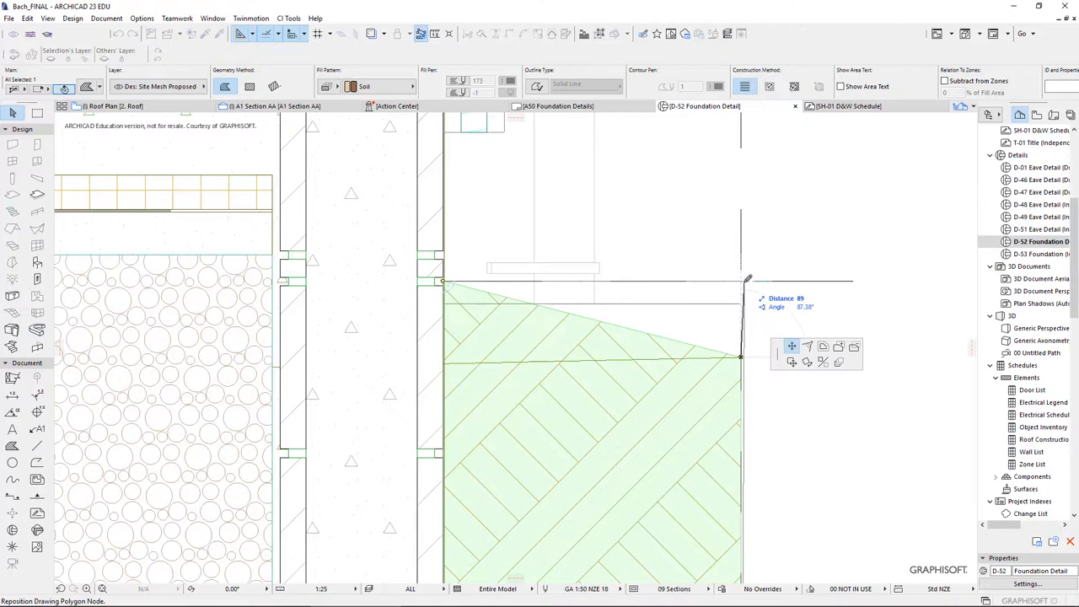
click(740, 281)
scroll(750, 329, down, 3)
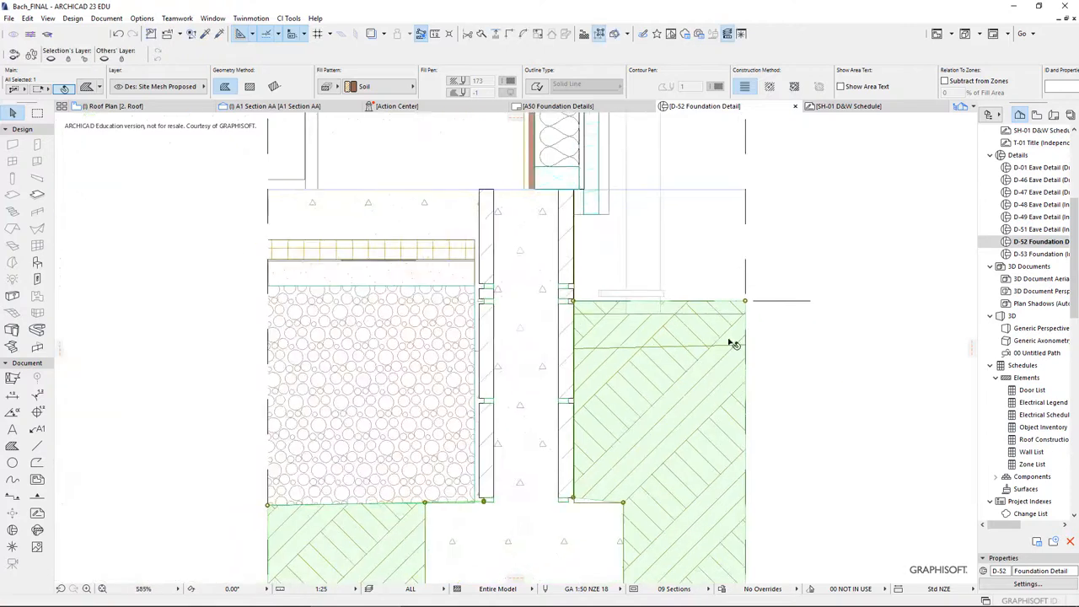
click(726, 347)
key(Delete)
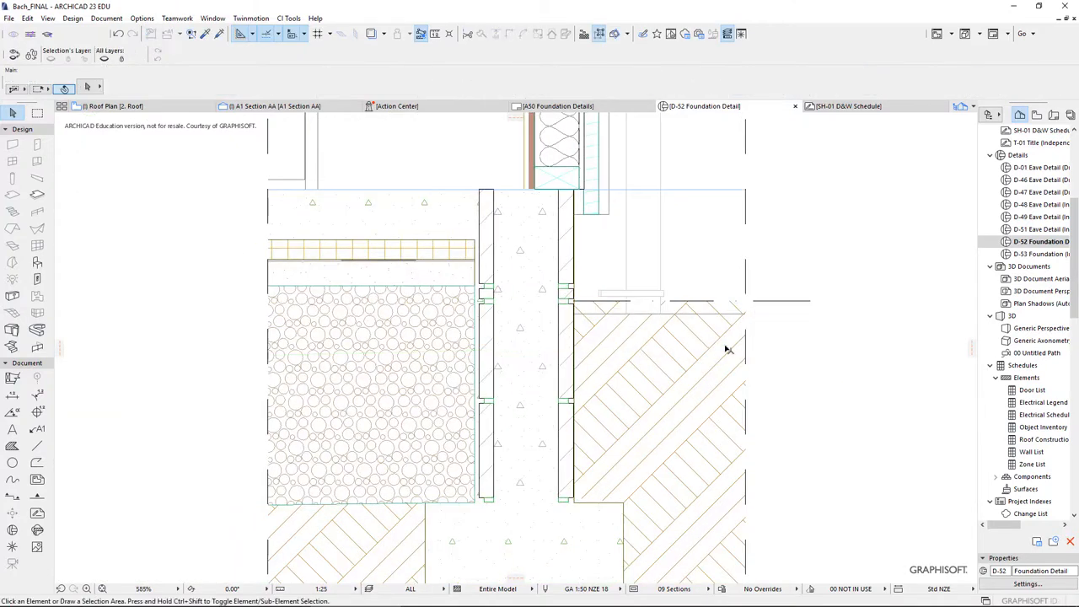
- Set the new ground line's type to Solid Line and its pen to 21, the 0.50 mm General - Cut Structural pen
click(762, 301)
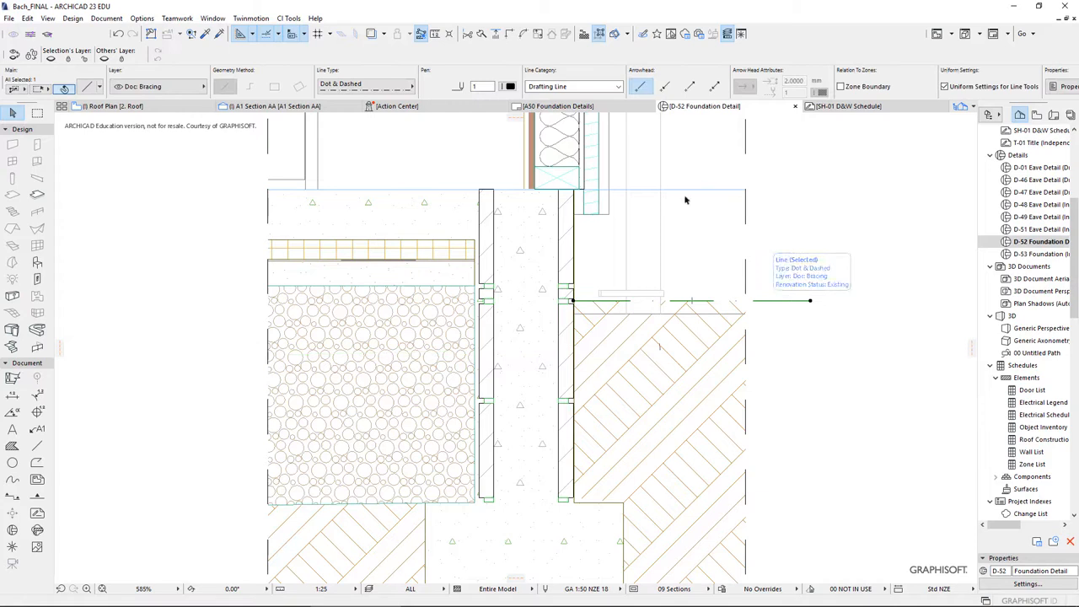
click(407, 87)
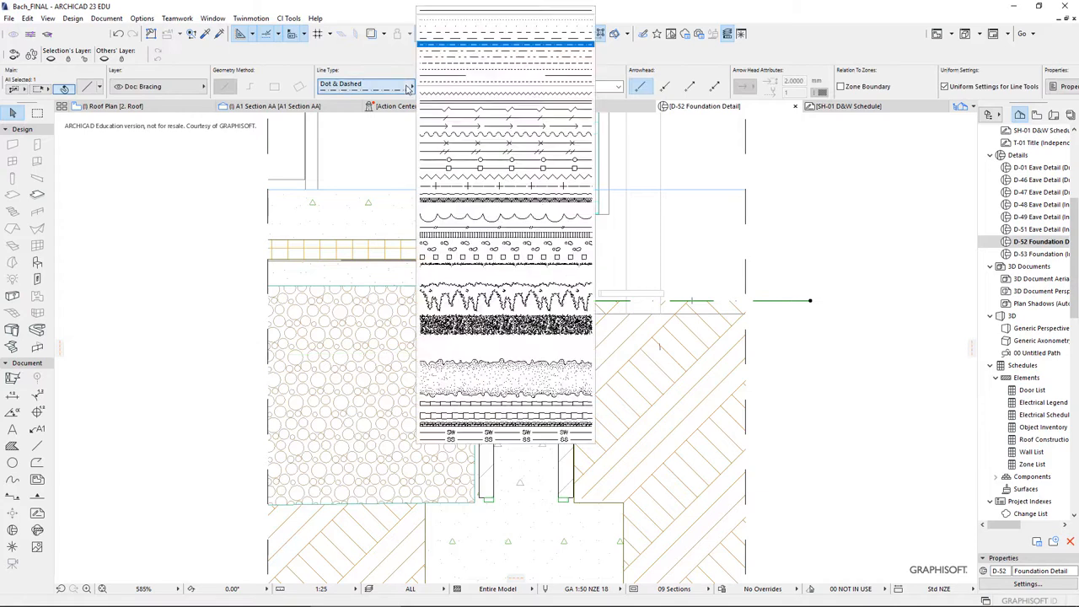
click(449, 14)
click(509, 87)
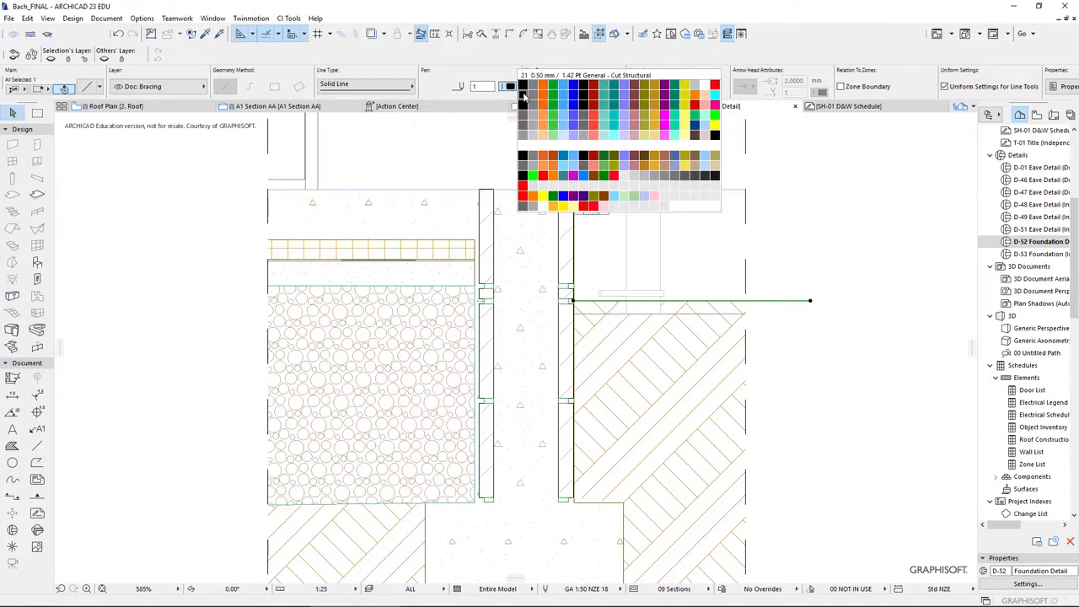
click(523, 96)
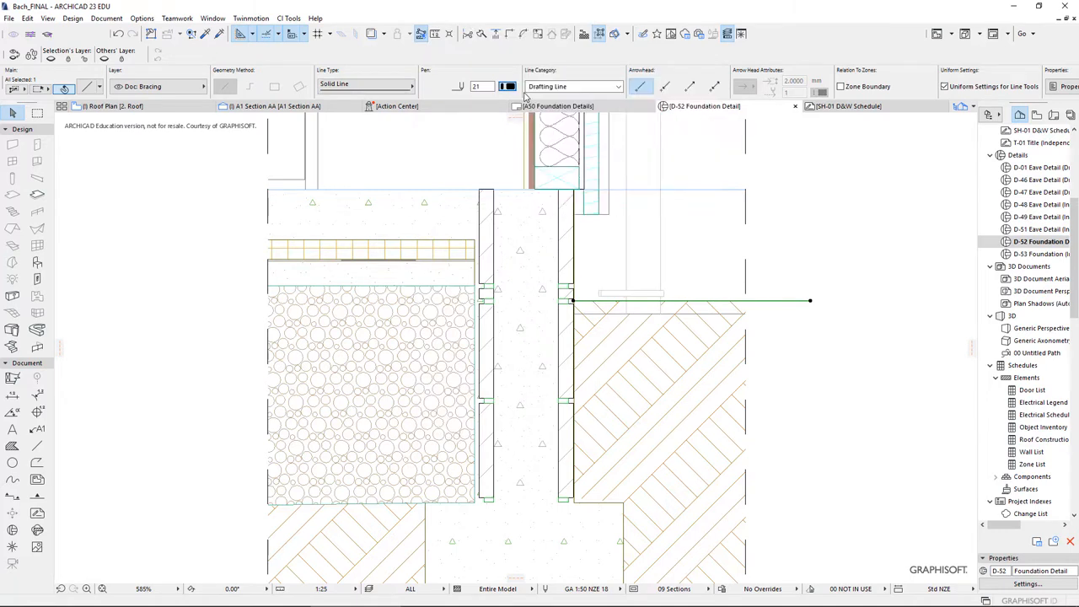
- Switch the pen set to GA 1:50 Printing NZE 18 and check the ground line's pen in the pen palette
click(618, 588)
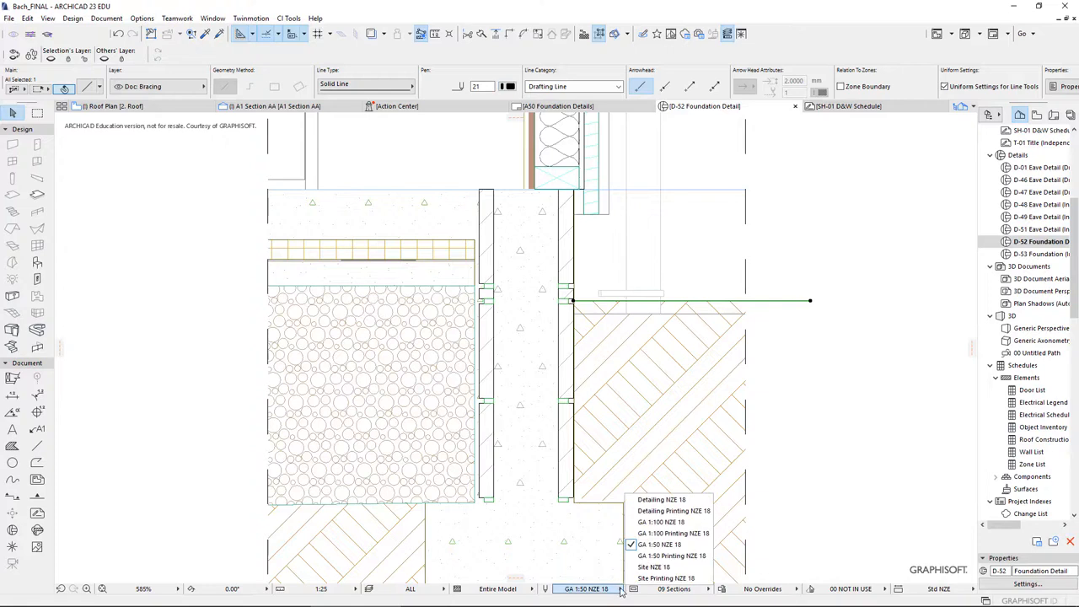
click(657, 557)
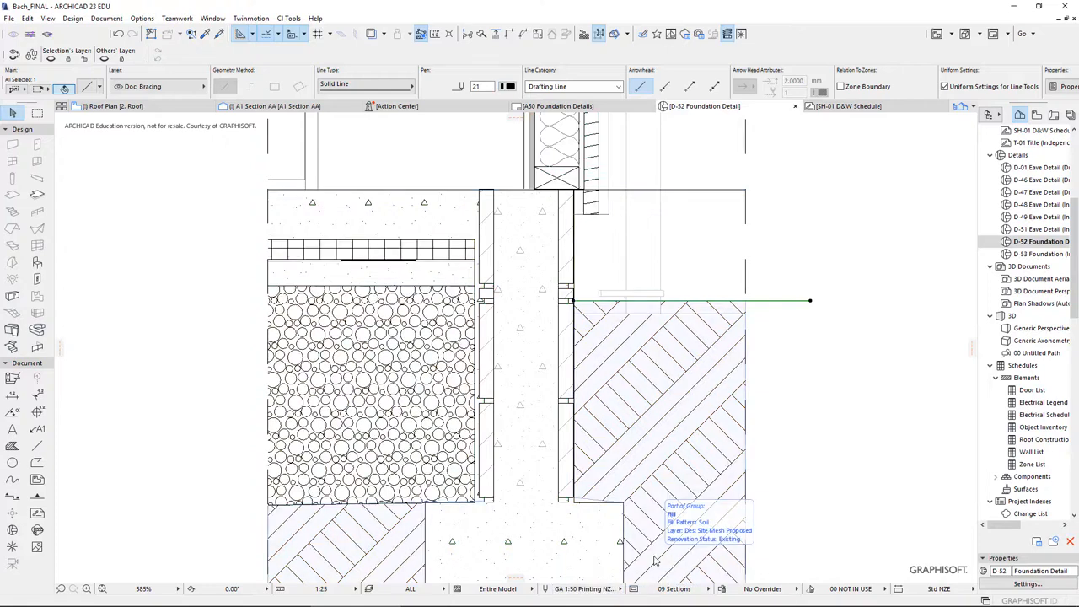
click(509, 86)
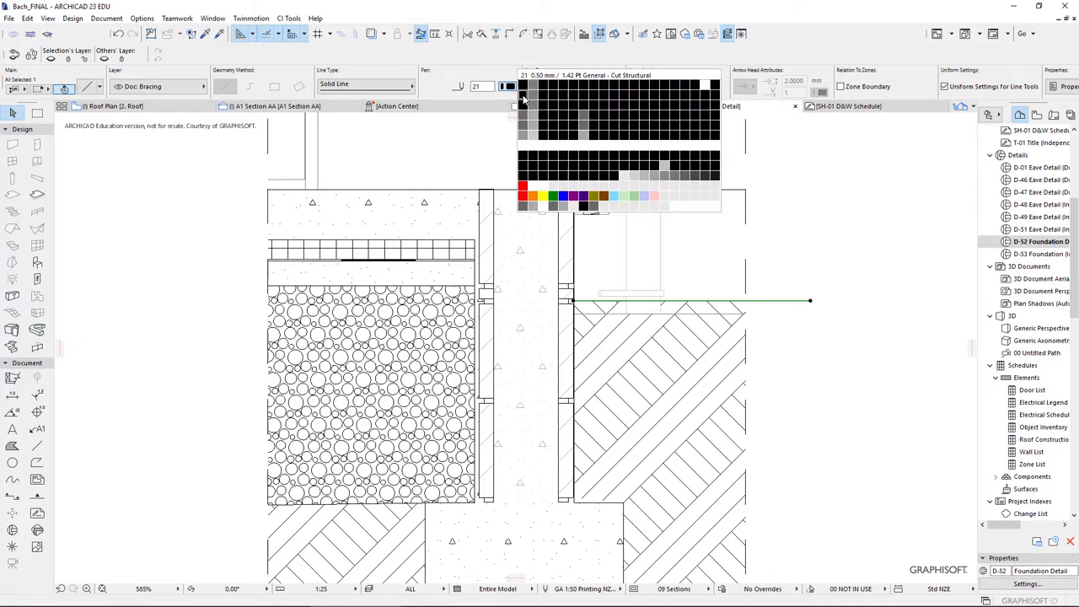
click(826, 378)
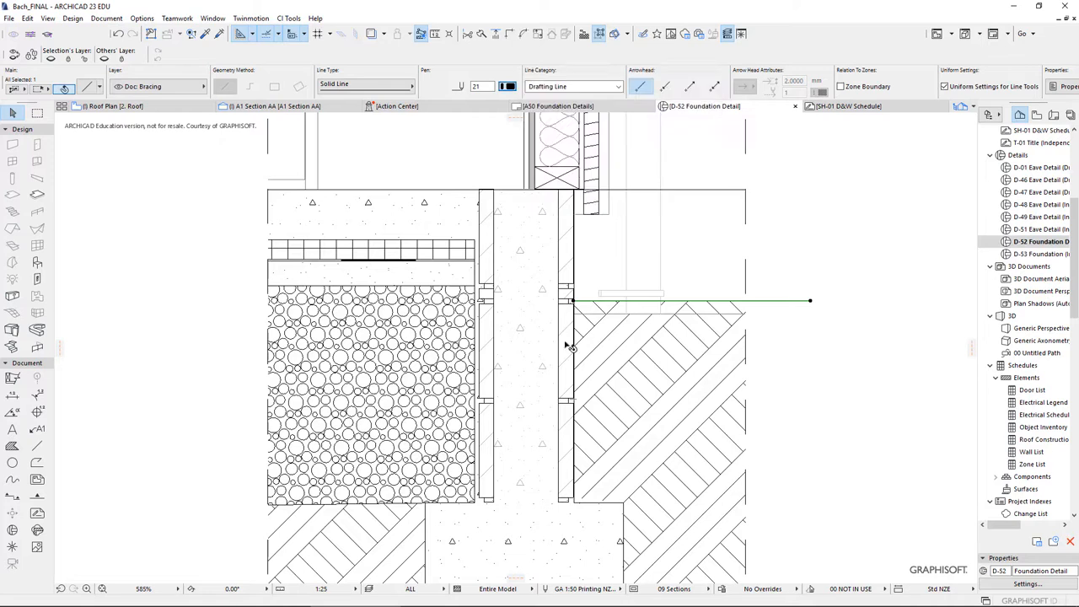
scroll(569, 347, up, 3)
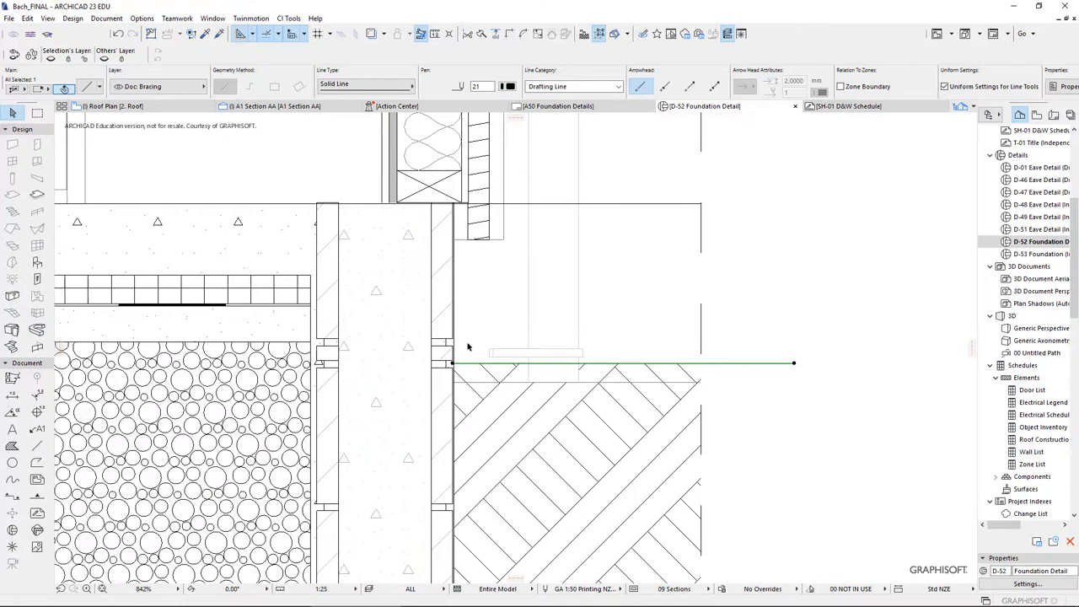
scroll(592, 366, down, 6)
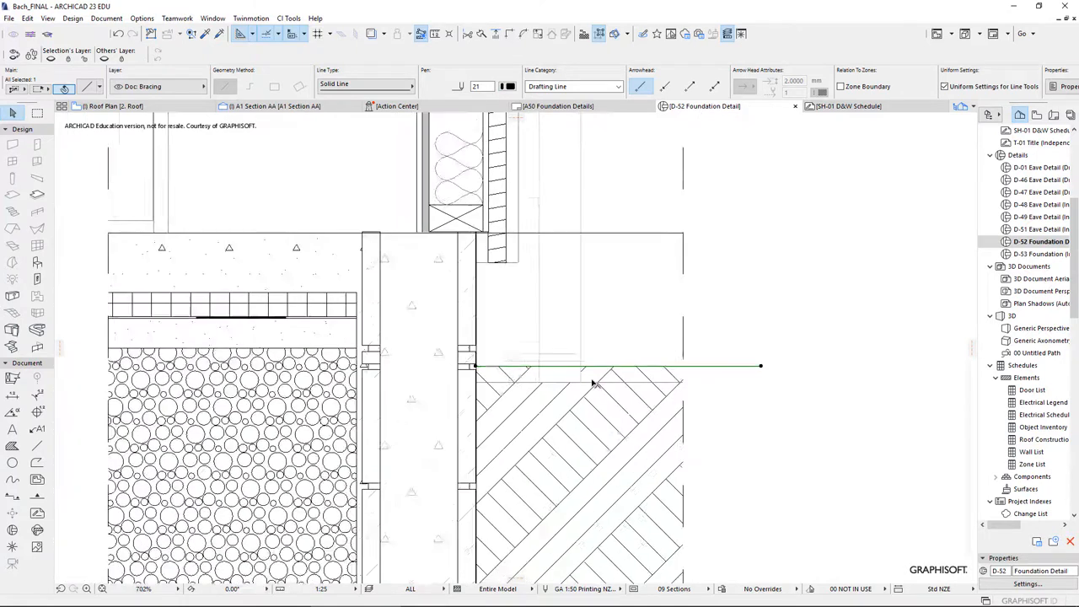
- Move the background fill of the bottom plate vertically up a little at the base of the wall frame
middle_drag(594, 371, 594, 360)
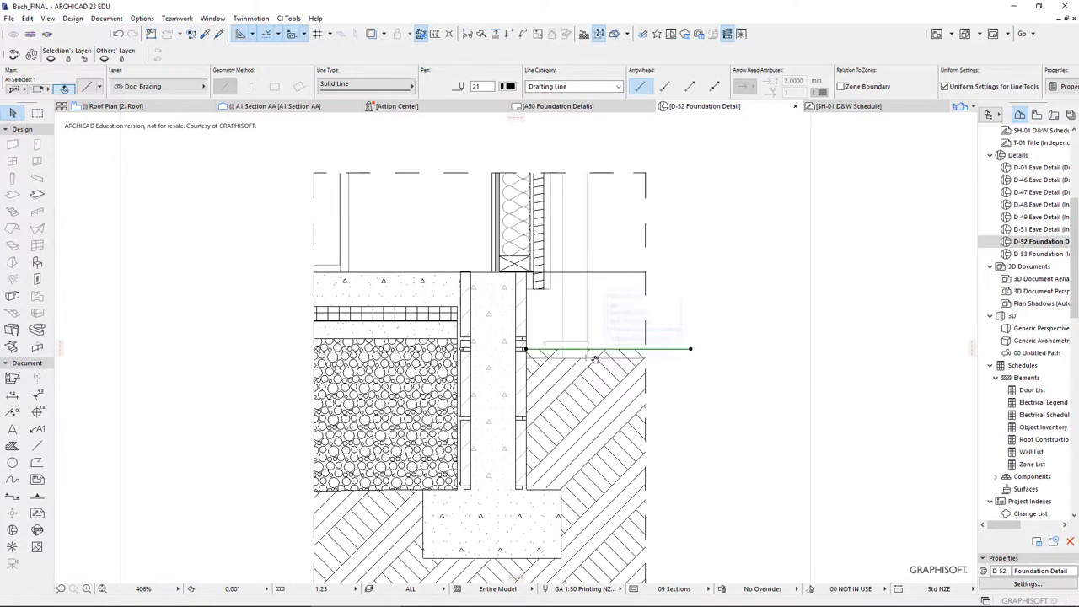
scroll(543, 259, up, 5)
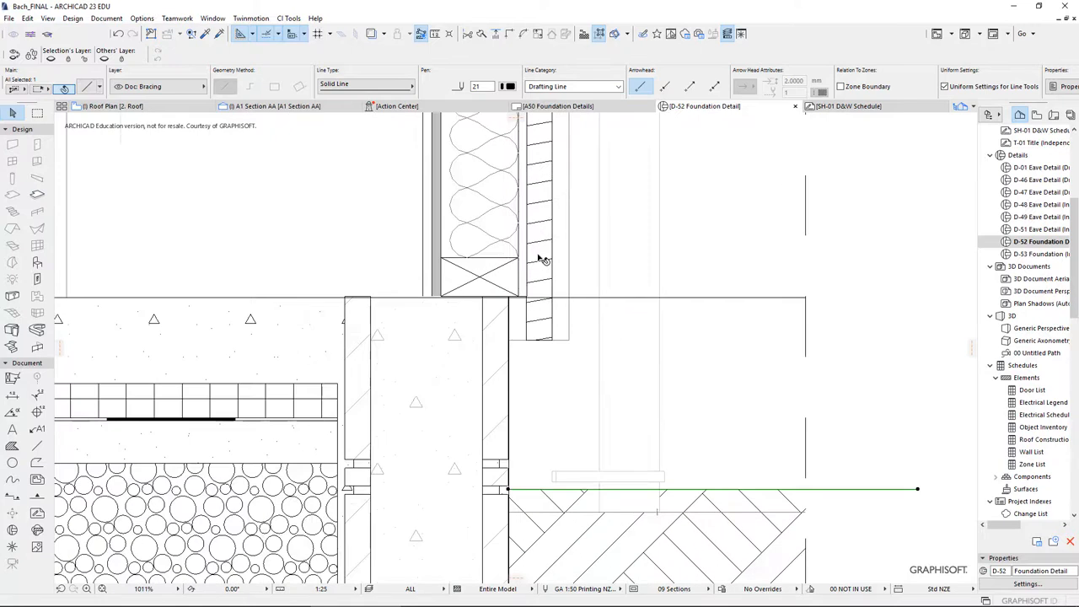
click(481, 345)
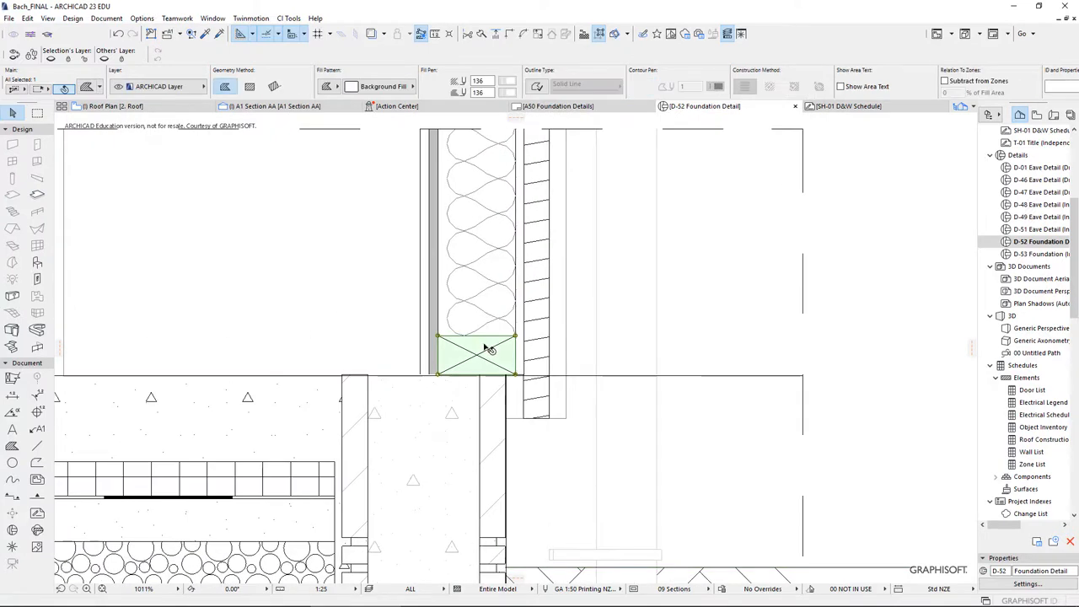
scroll(478, 352, up, 5)
scroll(474, 365, up, 3)
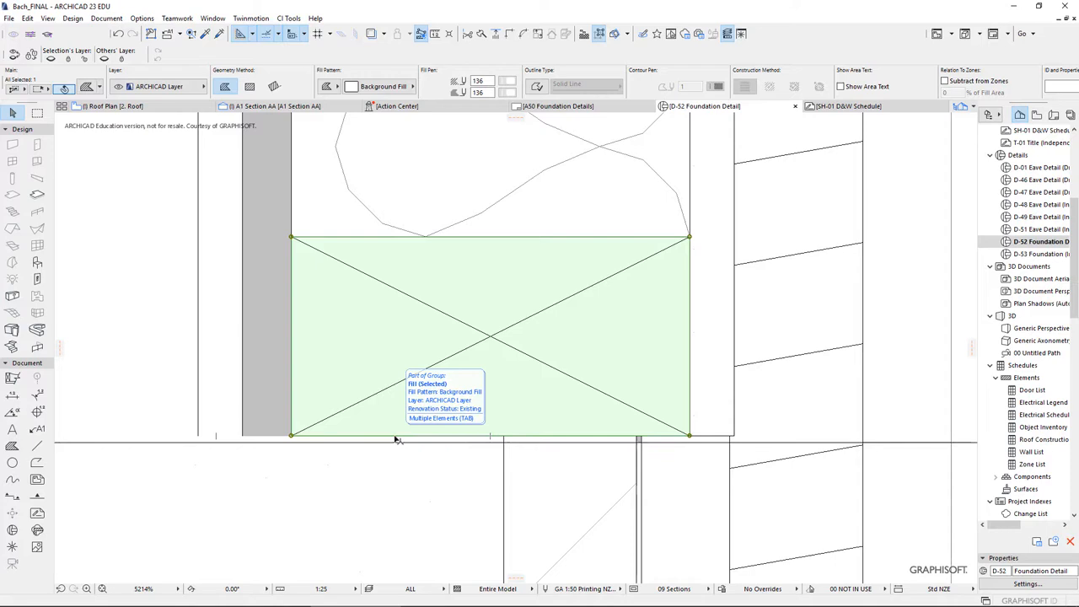
click(396, 437)
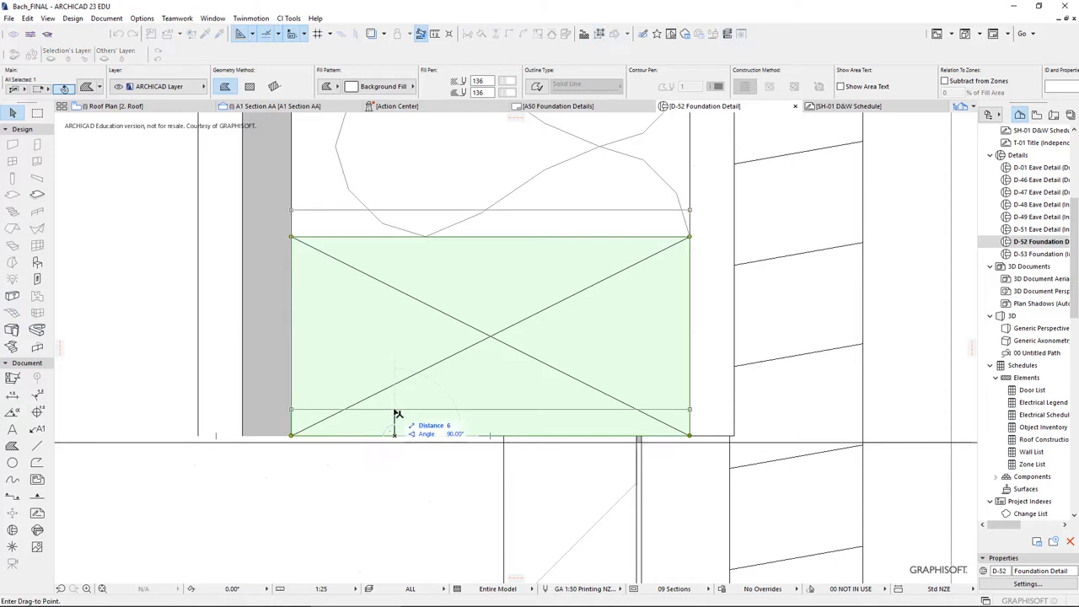
click(397, 410)
click(399, 421)
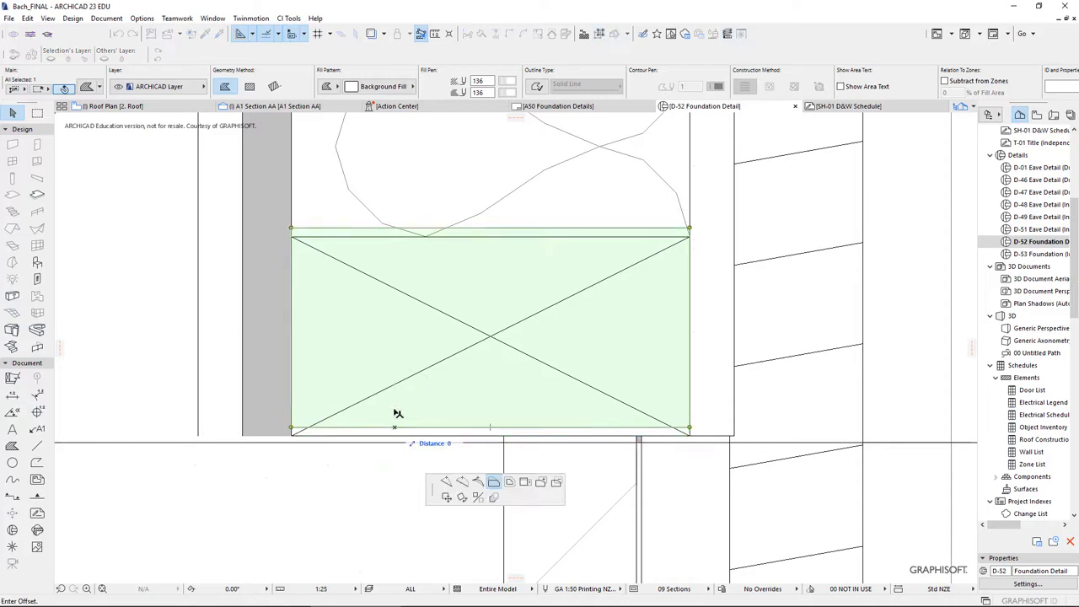
key(Escape)
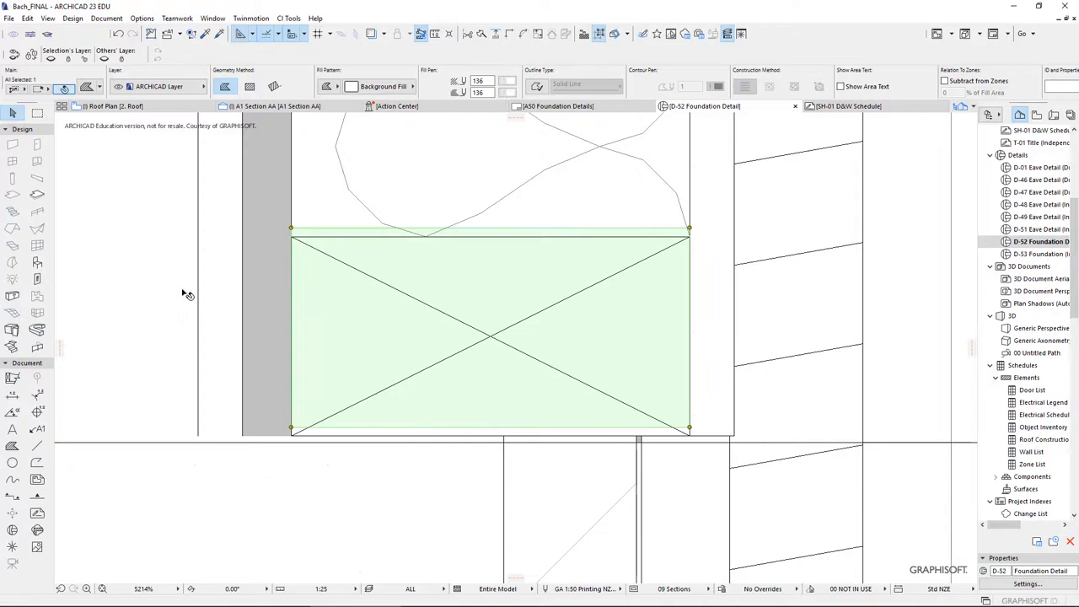
- Draw a Double Dashed polyline along the floor line from below the plate's inner corner to the block's outer face
click(37, 461)
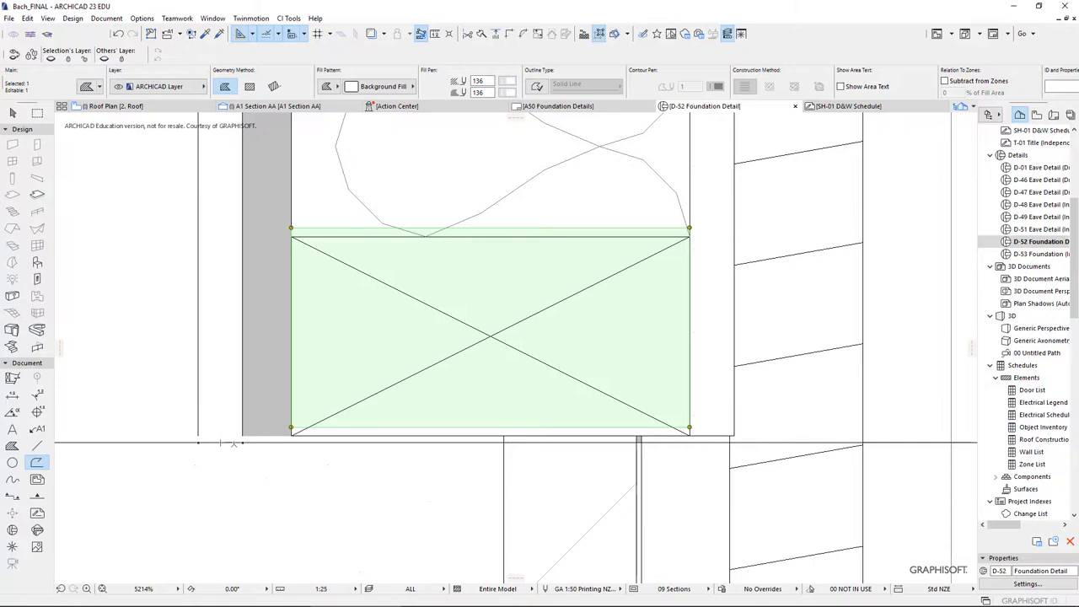
key(Escape)
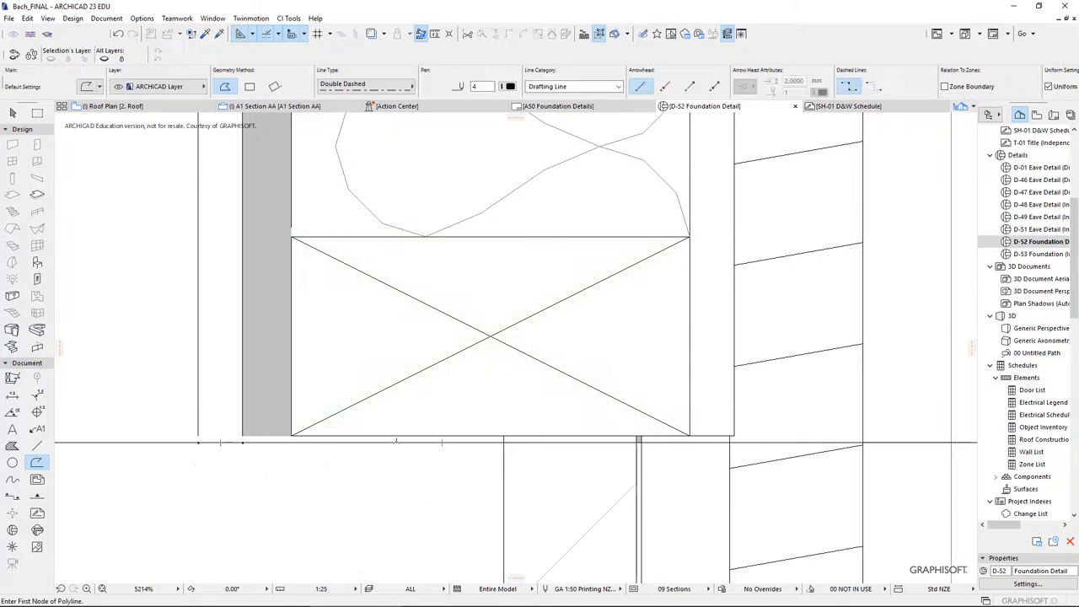
click(294, 442)
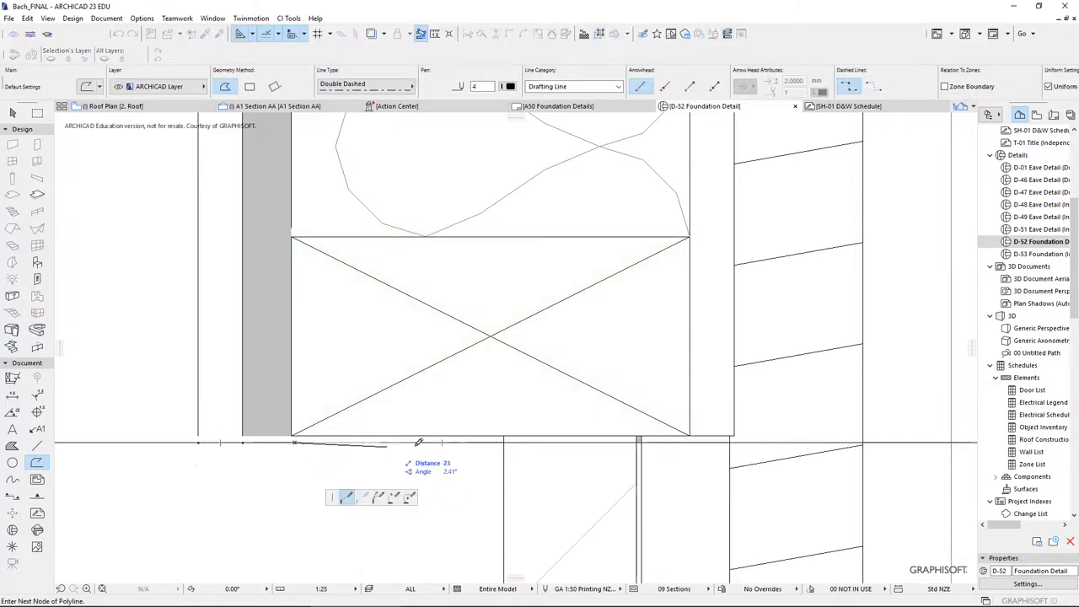
click(643, 440)
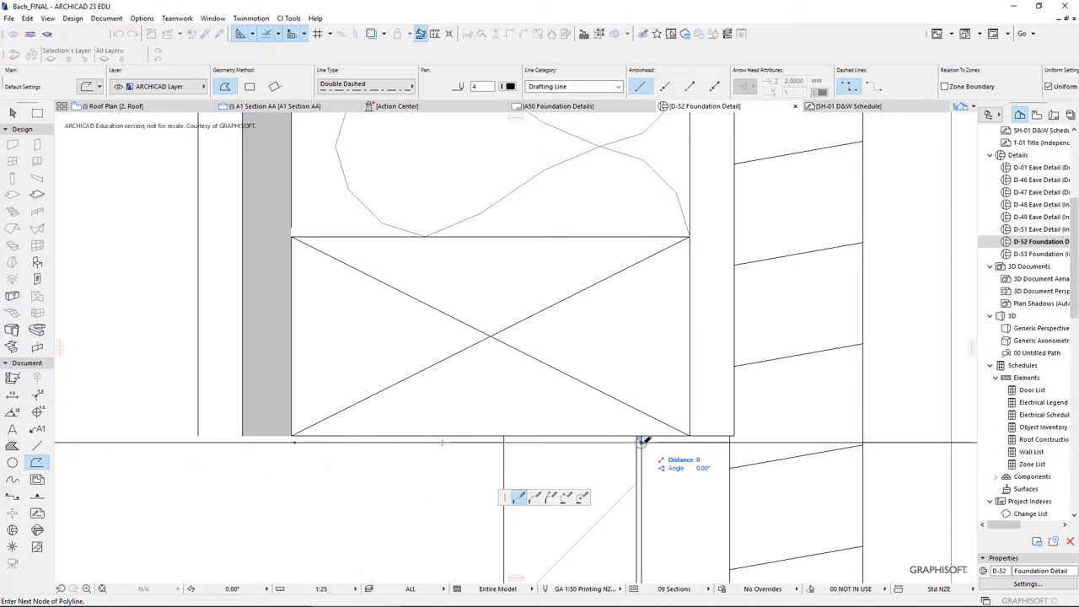
click(642, 440)
key(Escape)
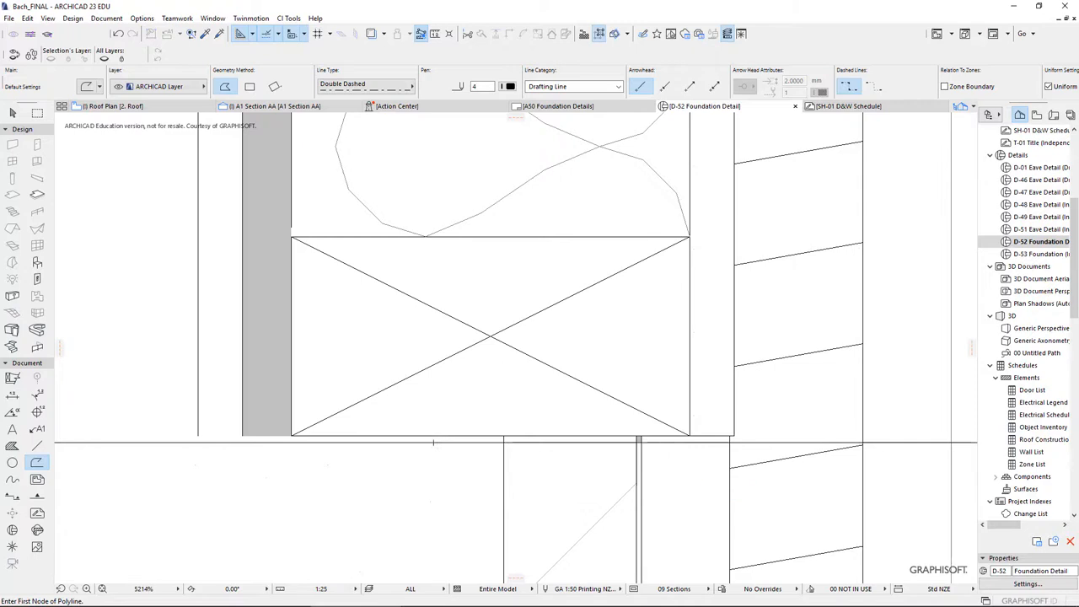
key(Escape)
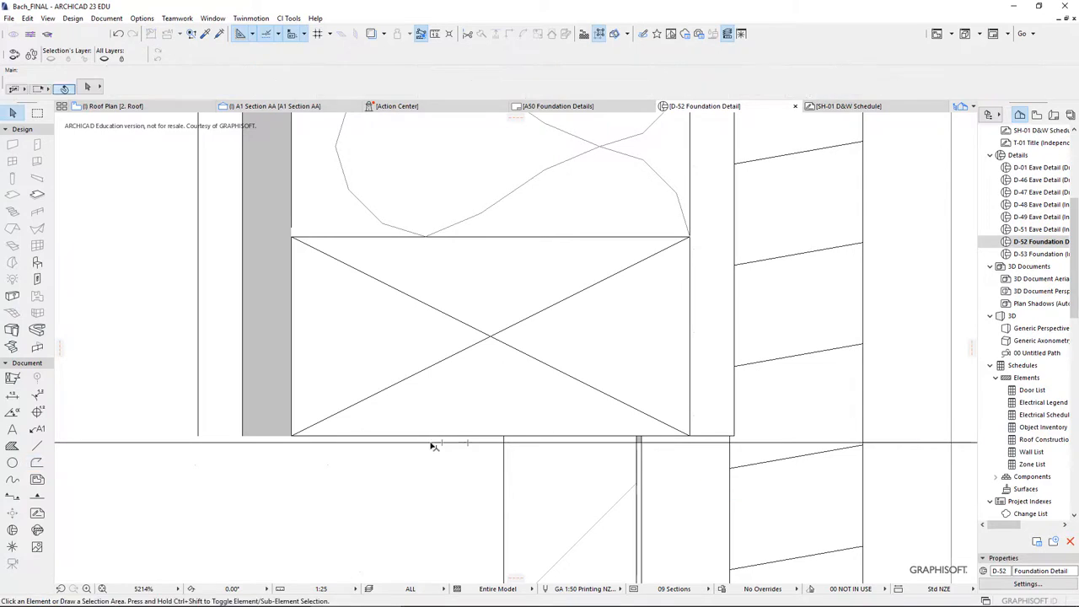
- Draw a Dot & Dashed line along the underside of the bottom plate from its inner to its outer corner
click(431, 442)
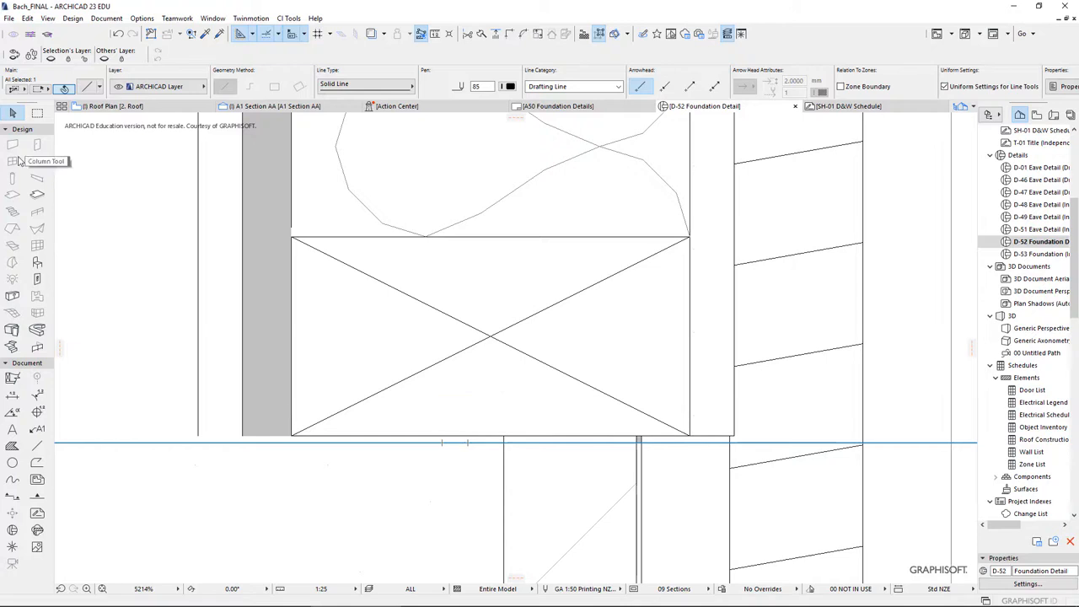
click(37, 445)
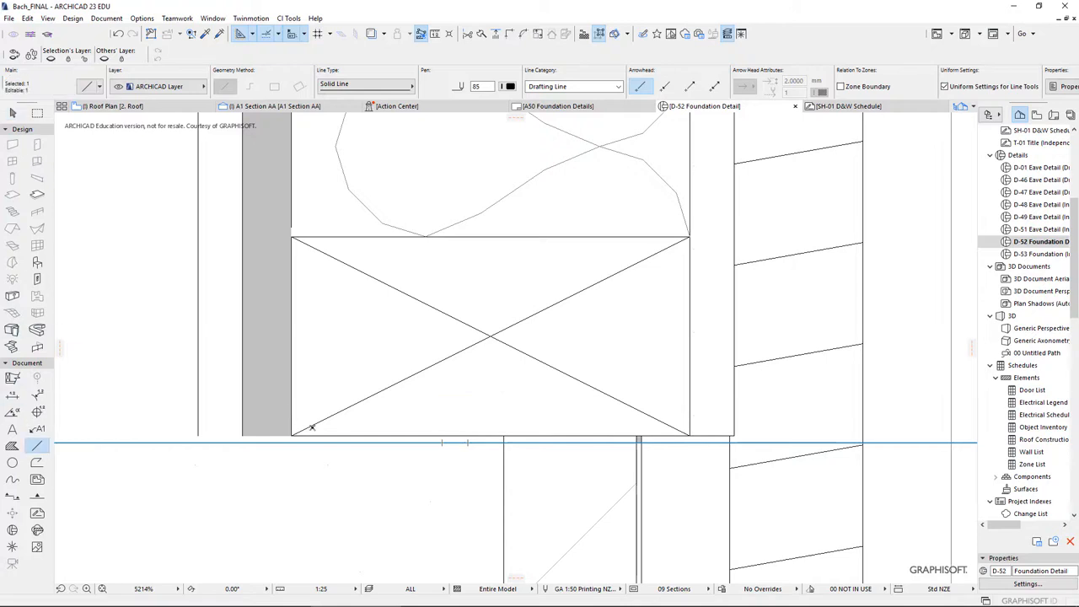
key(Escape)
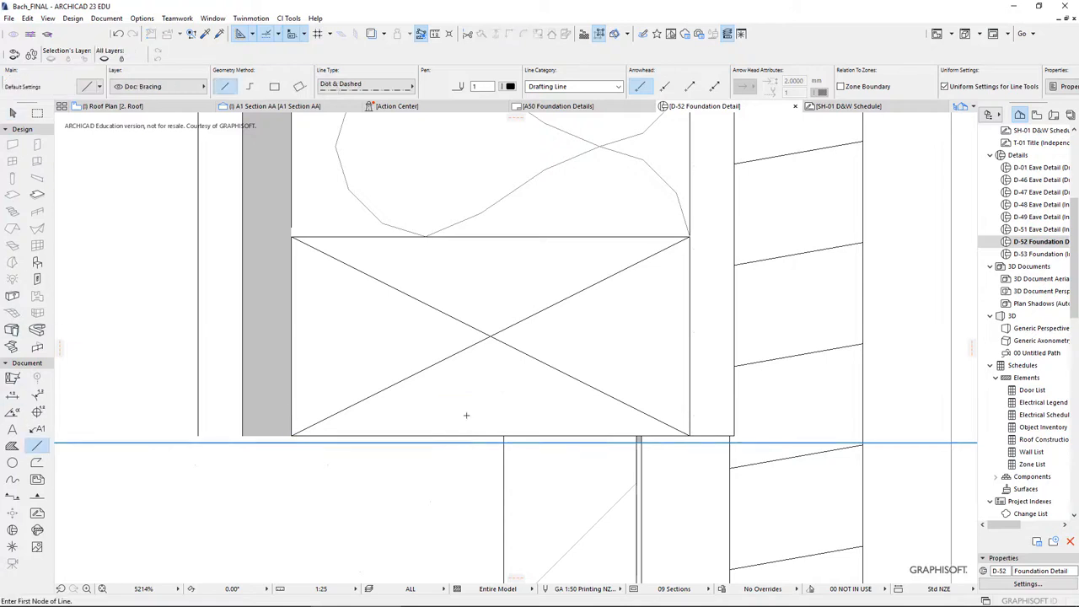
click(293, 432)
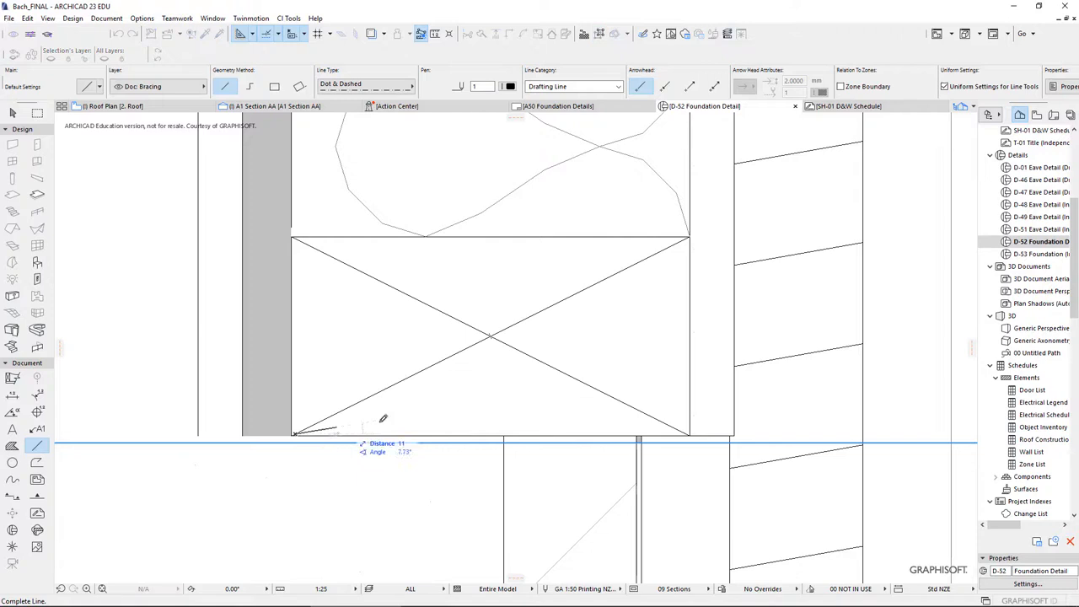
click(691, 432)
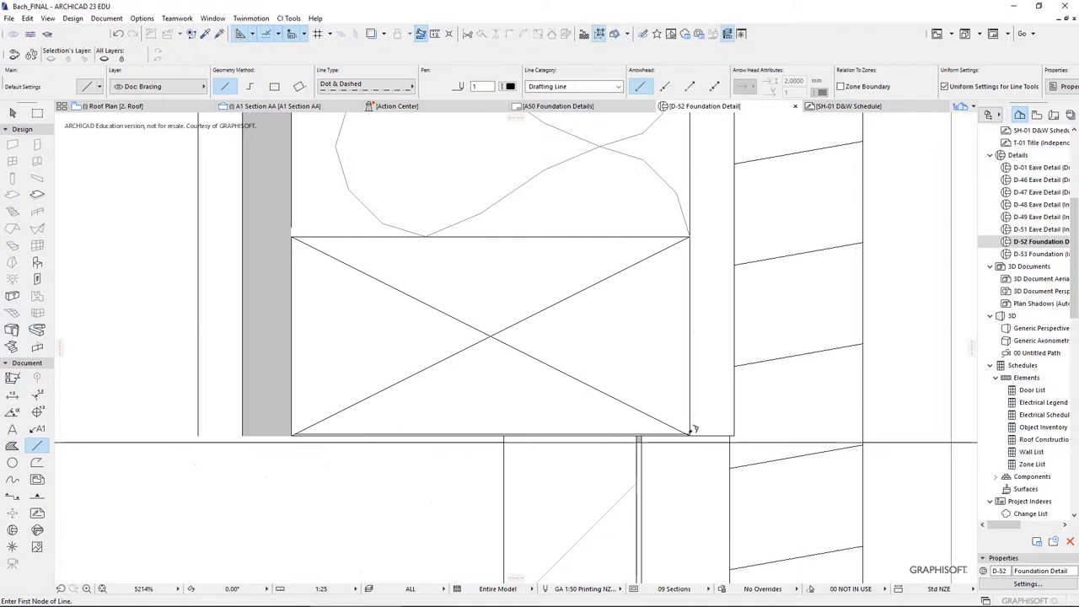
key(x)
key(Escape)
key(Escape)
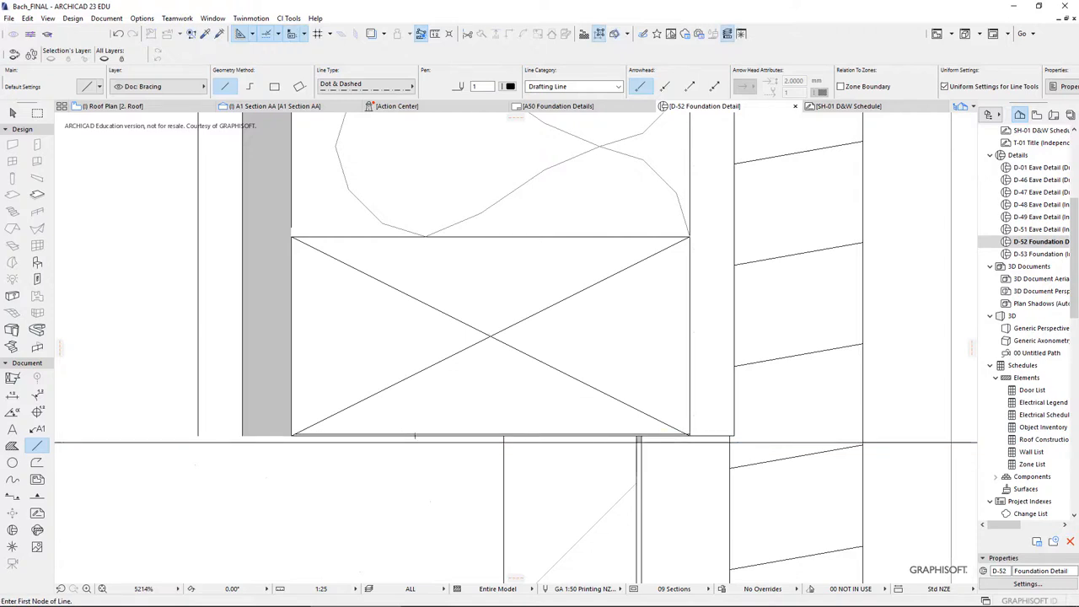
- Move the new line 1 mm down below the plate and set its pen to 41, 0.35 mm General - Cut Non-Structural
click(416, 435)
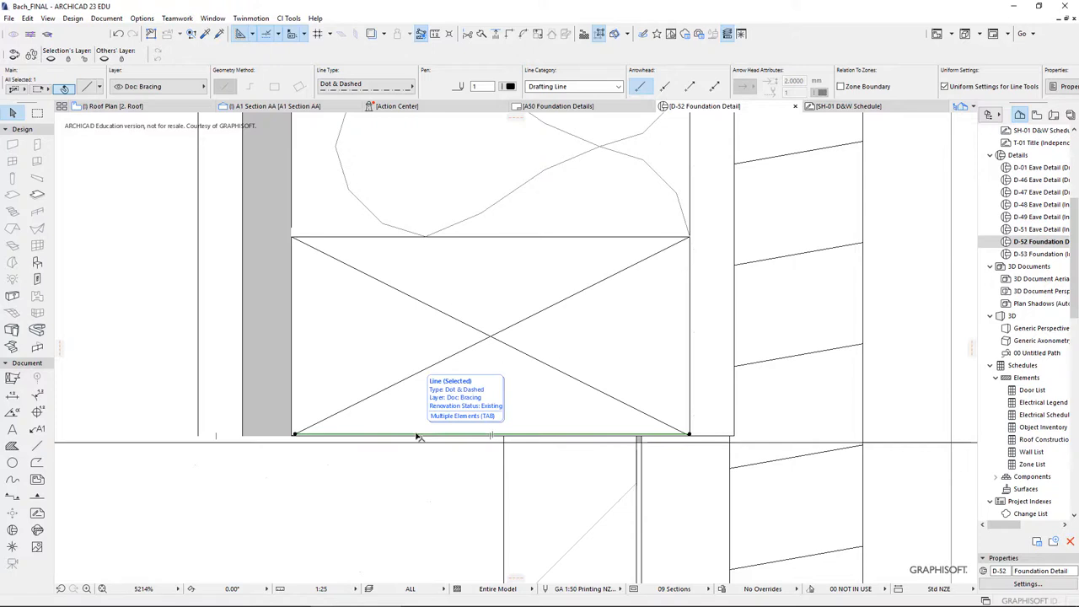
click(416, 436)
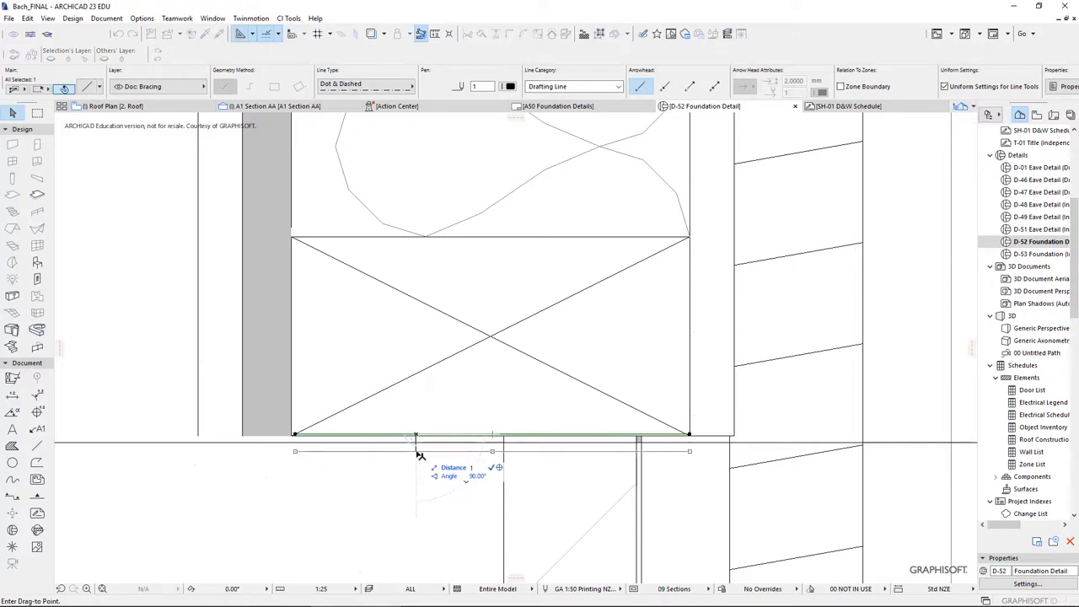
key(Escape)
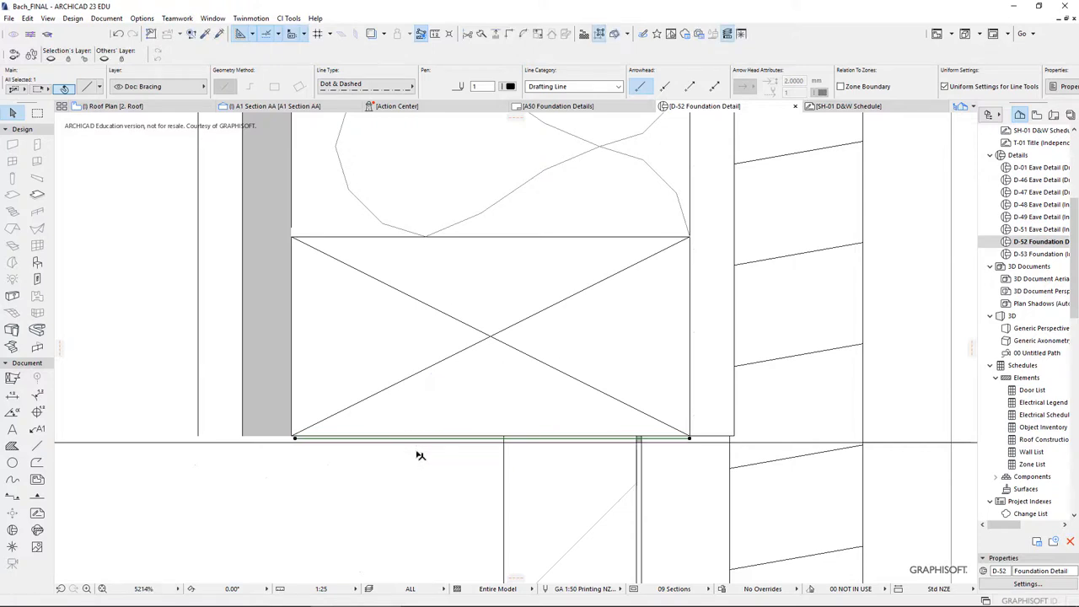
click(507, 87)
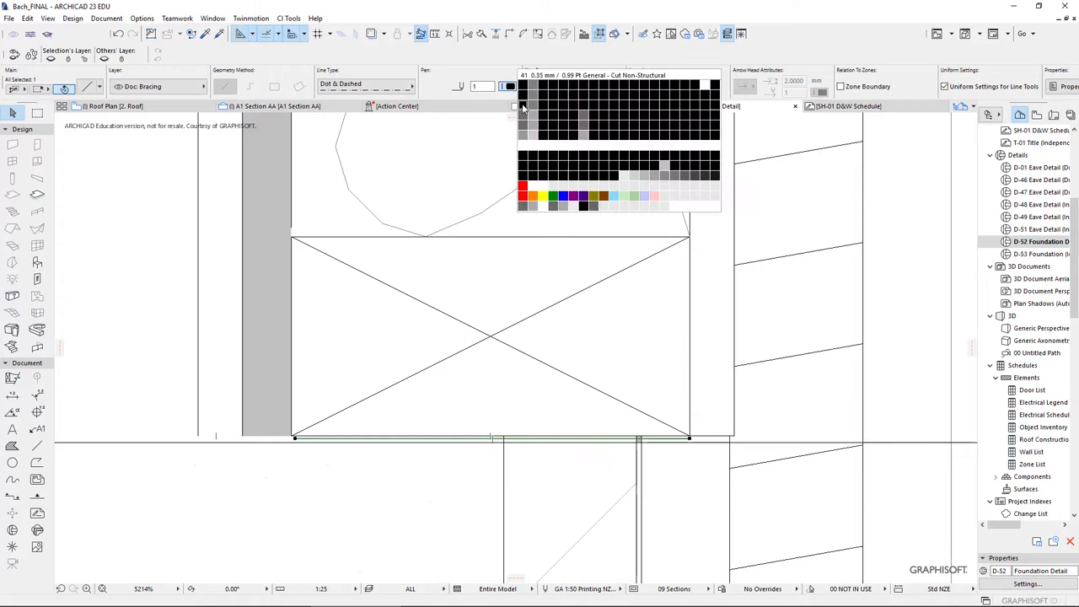
click(523, 108)
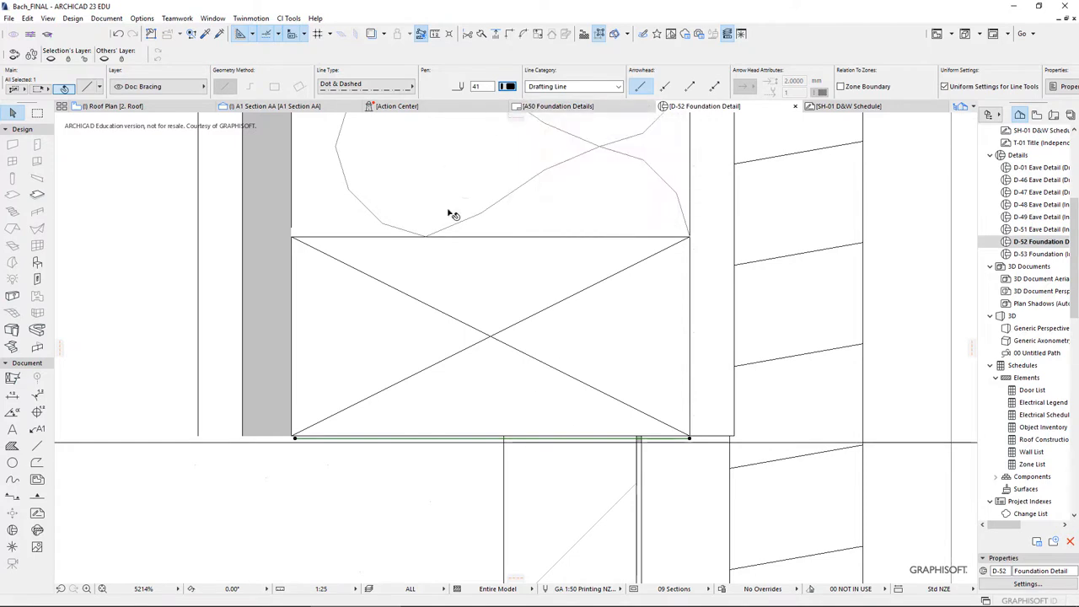
- Try the Dense Dotted type on the line below the plate and return it to Dot & Dashed
click(411, 87)
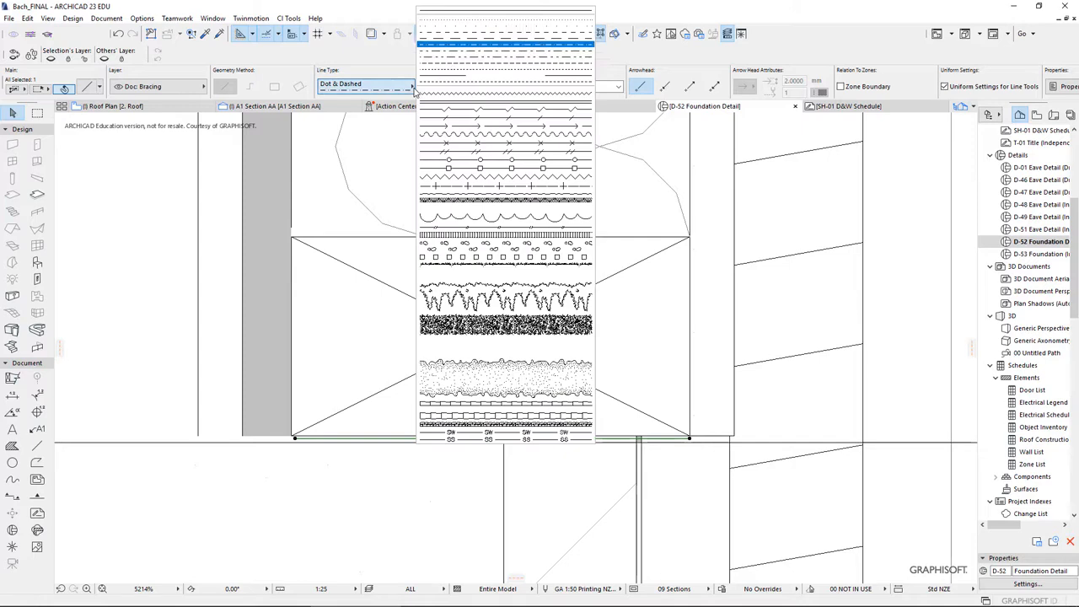
click(446, 26)
click(382, 87)
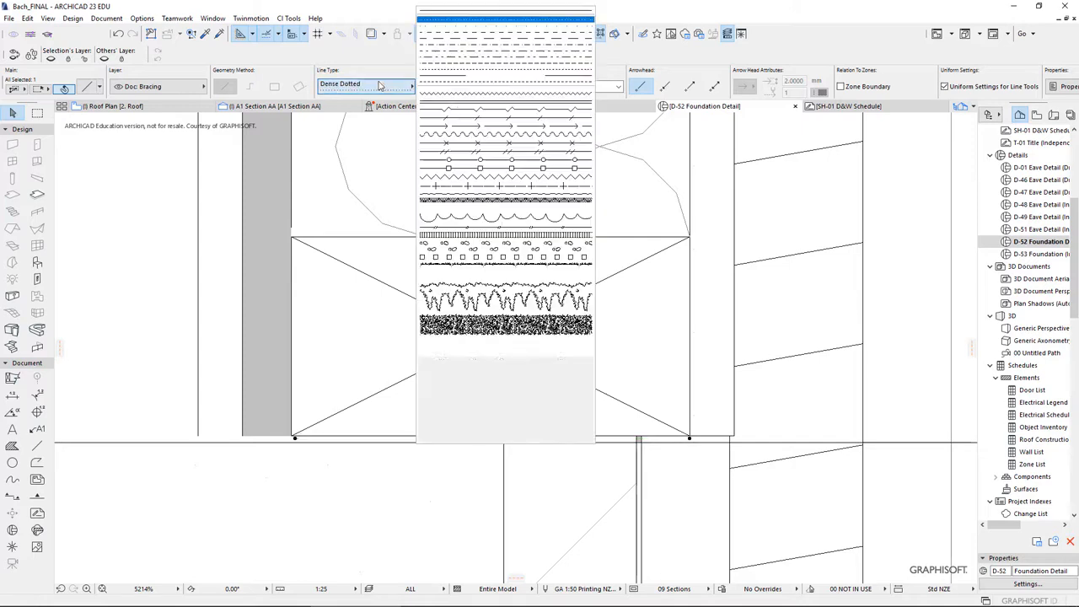
click(451, 44)
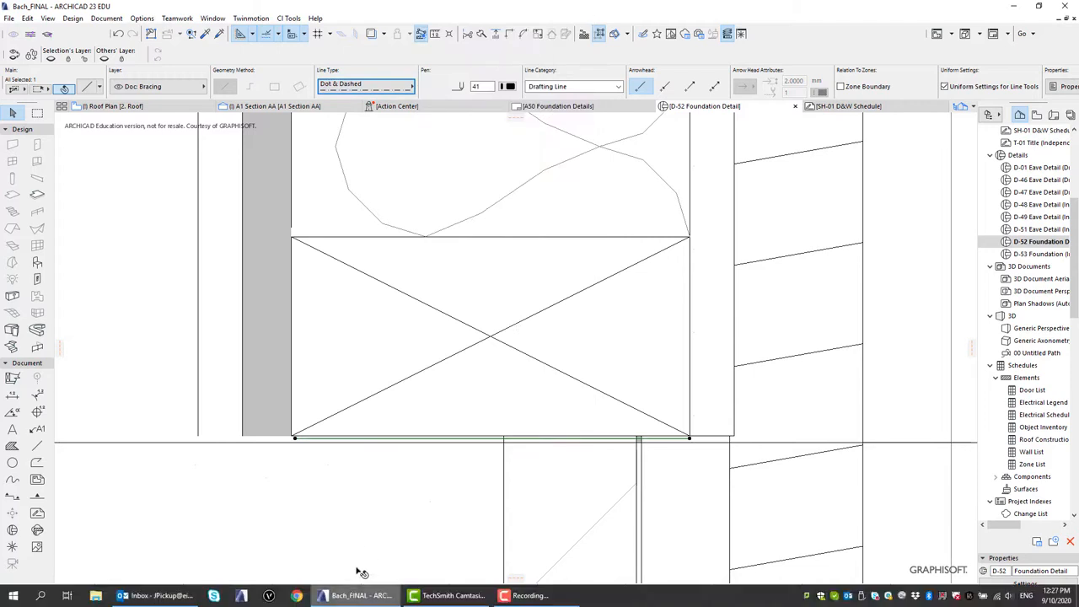
- Set the Foundation Detail's drawing scale to 1:5 and frame the line below the bottom plate
click(354, 588)
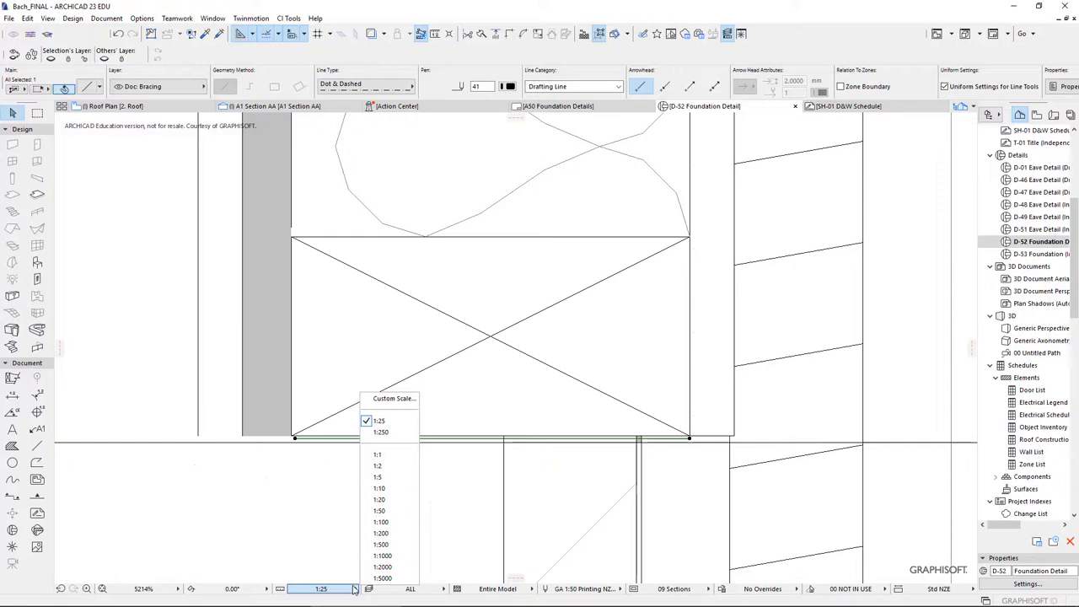
click(382, 477)
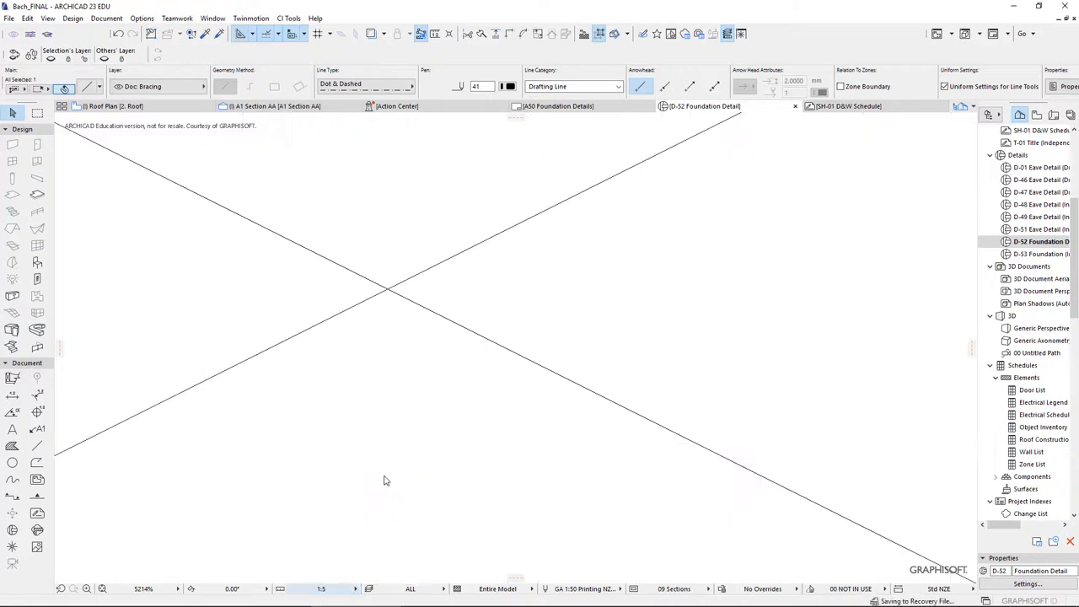
scroll(408, 455, down, 5)
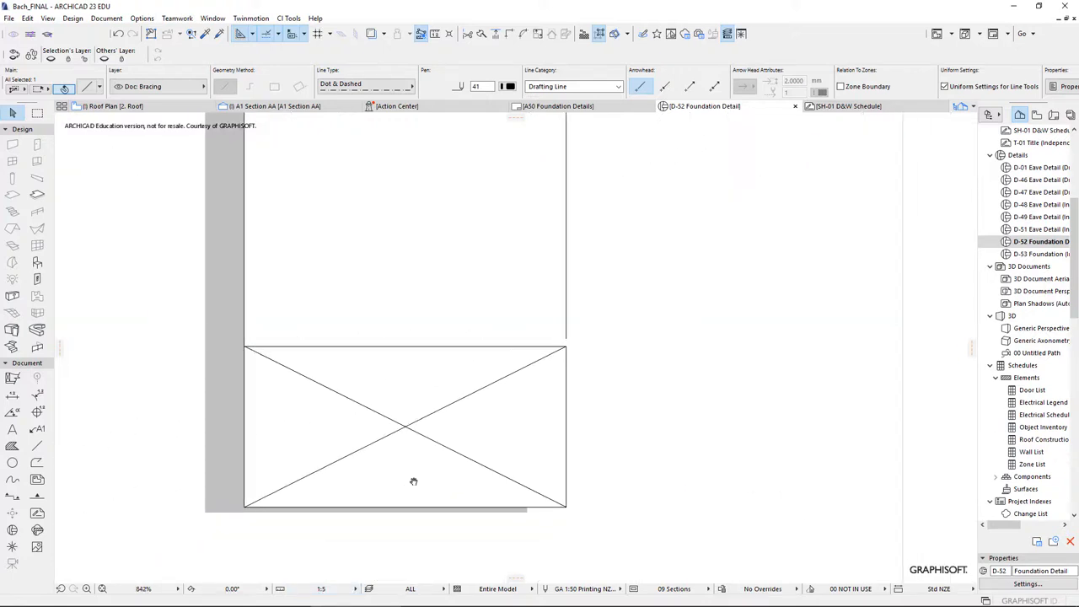
middle_drag(413, 482, 481, 380)
scroll(404, 404, up, 3)
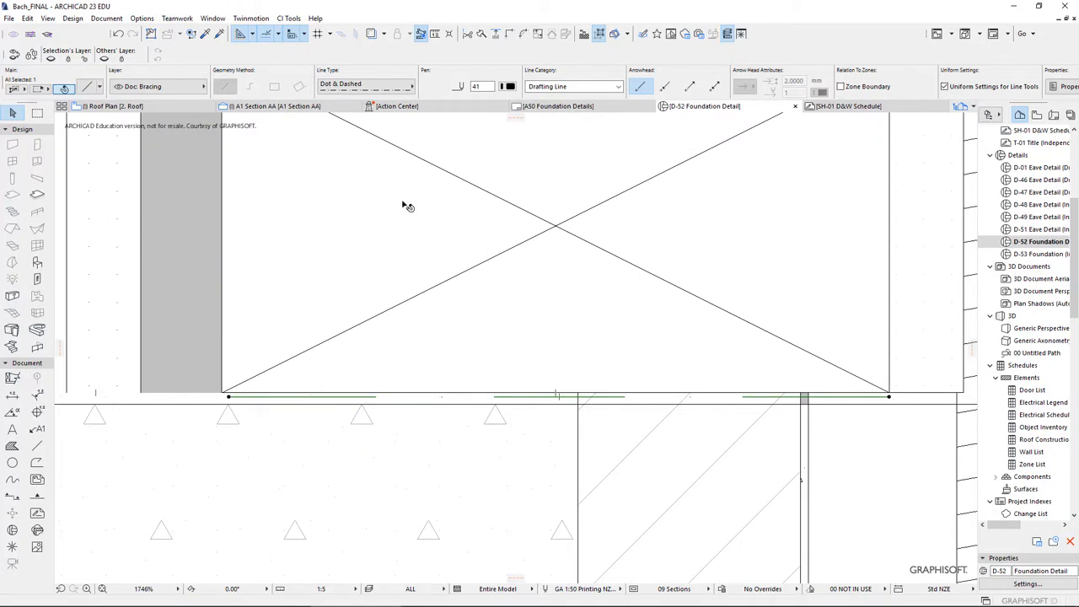
- Change the line type of the line below the bottom plate to Hidden Line
click(412, 87)
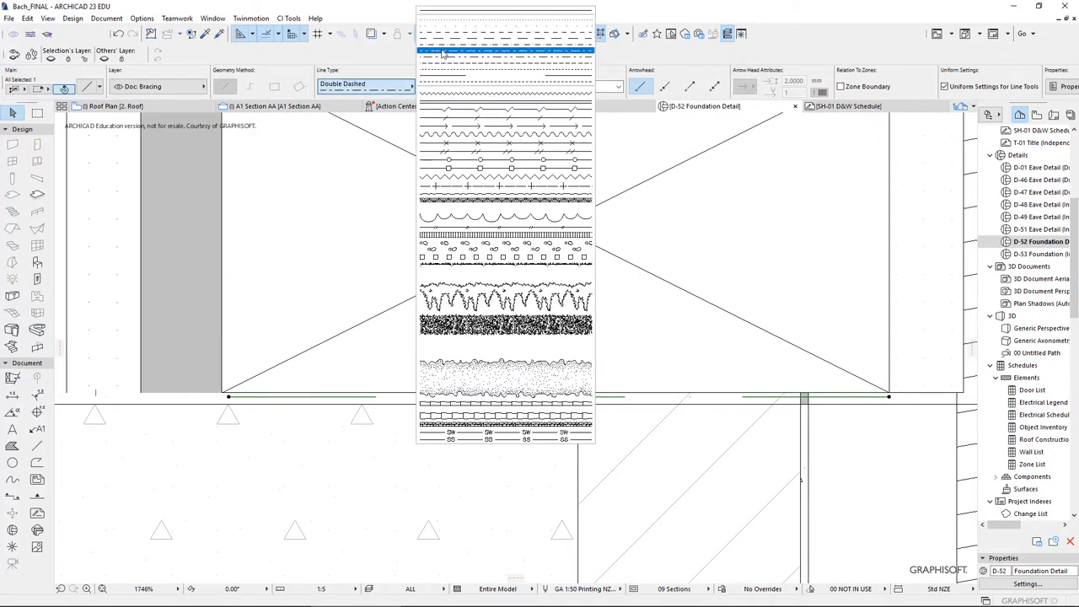
click(445, 69)
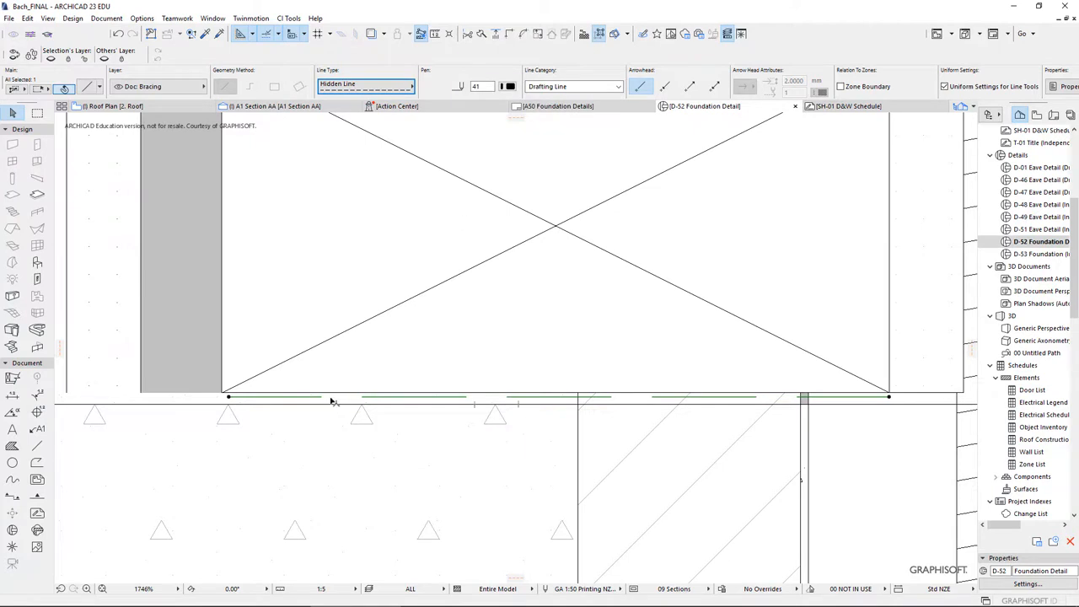
scroll(320, 398, down, 5)
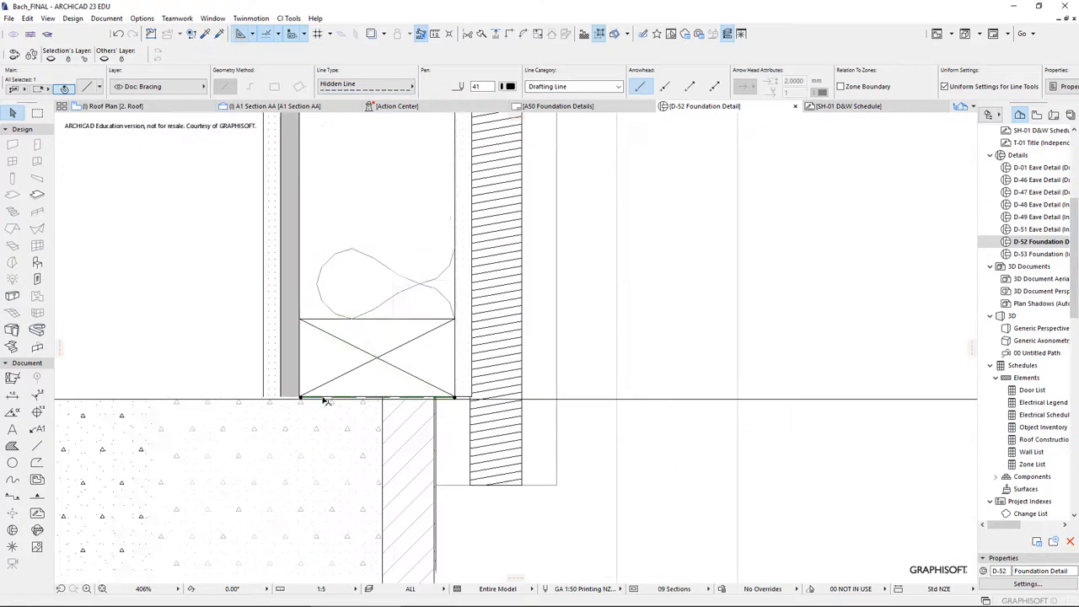
- Place a text label with a leader in the blank area outside the wall, beside the weatherboard cladding
click(385, 351)
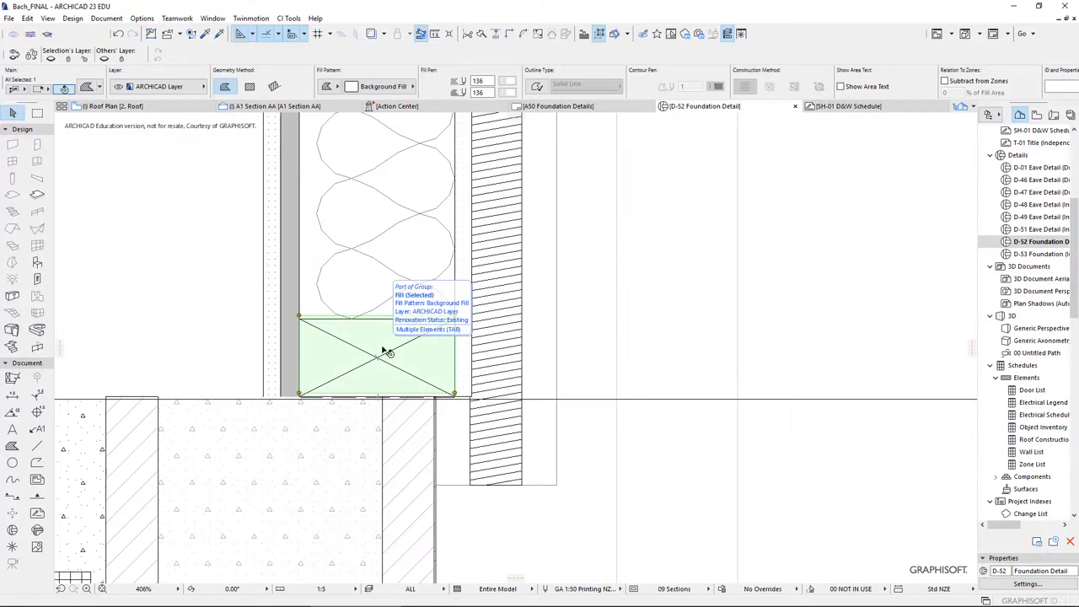
scroll(121, 344, down, 1)
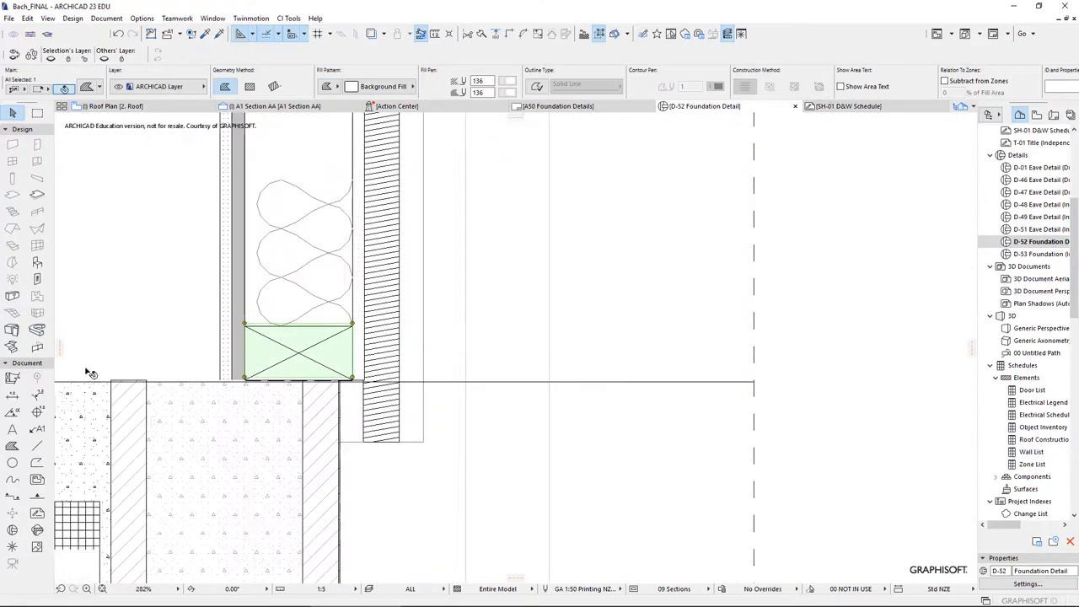
click(37, 428)
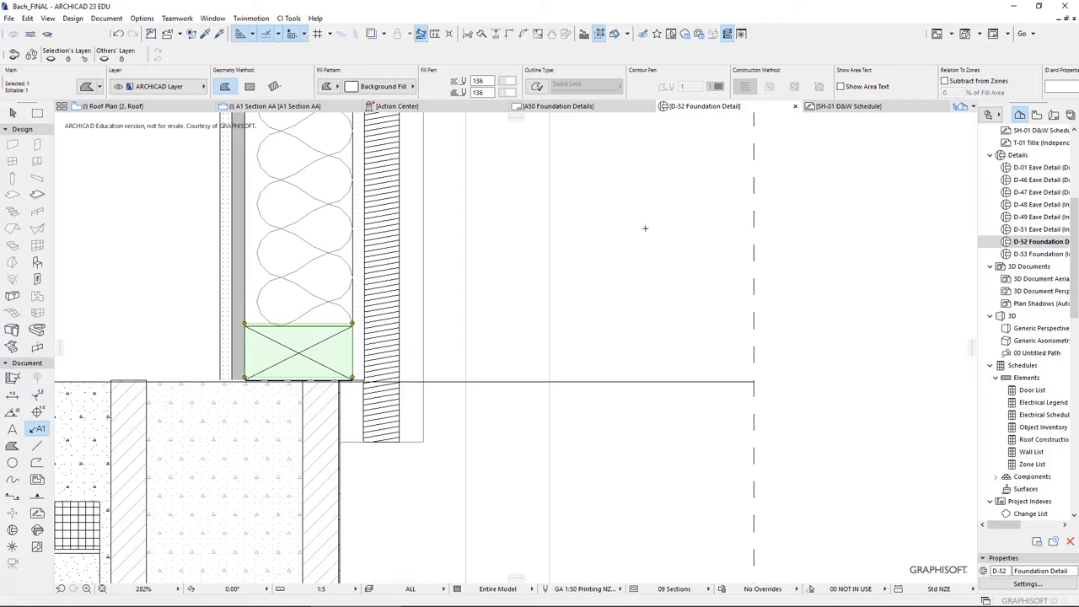
key(Escape)
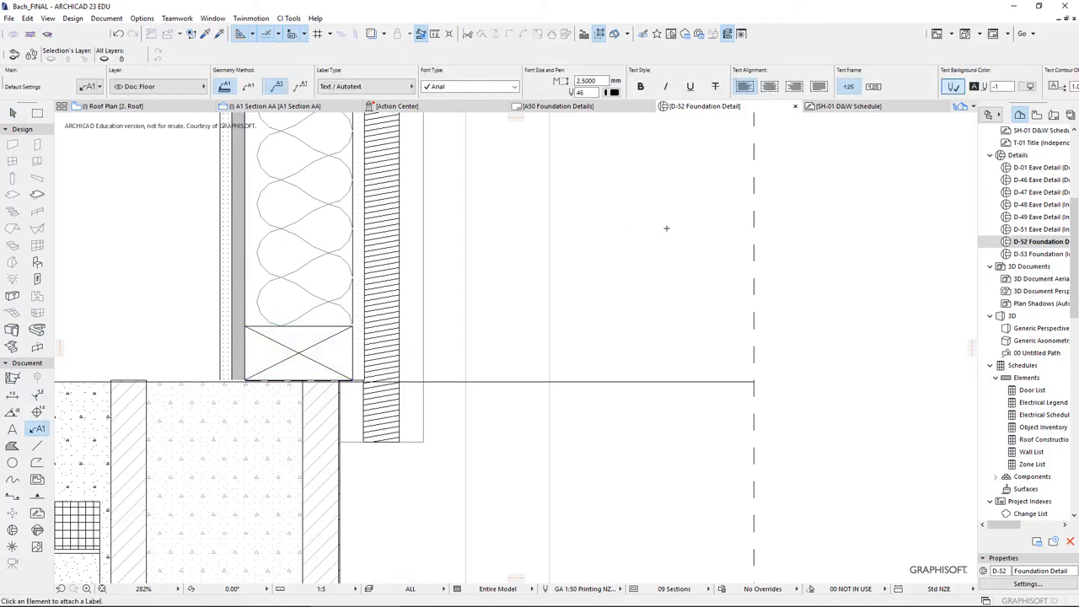
click(656, 228)
key(x)
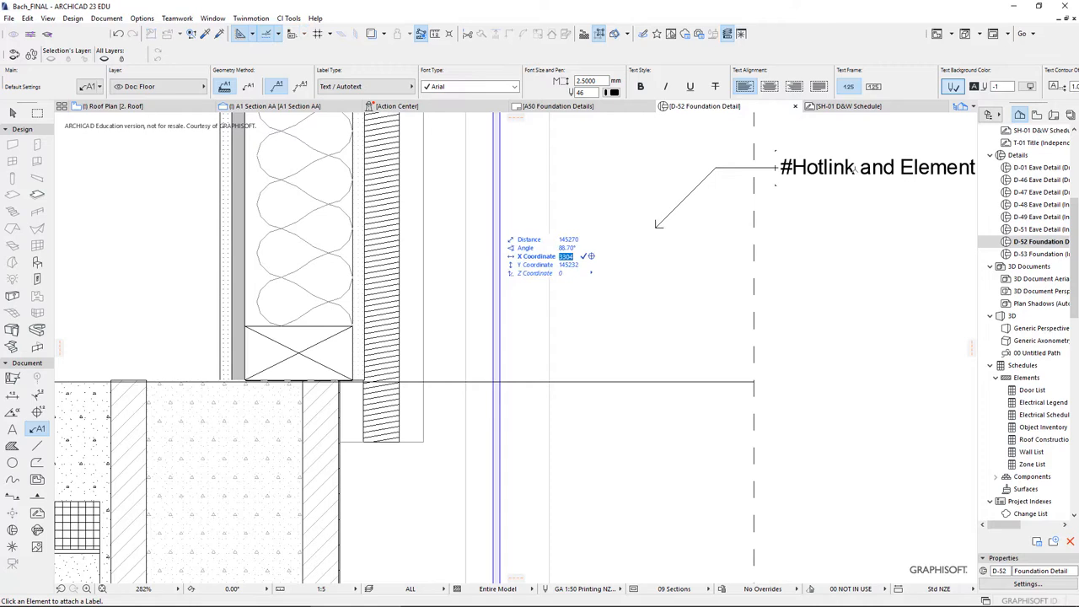
click(12, 112)
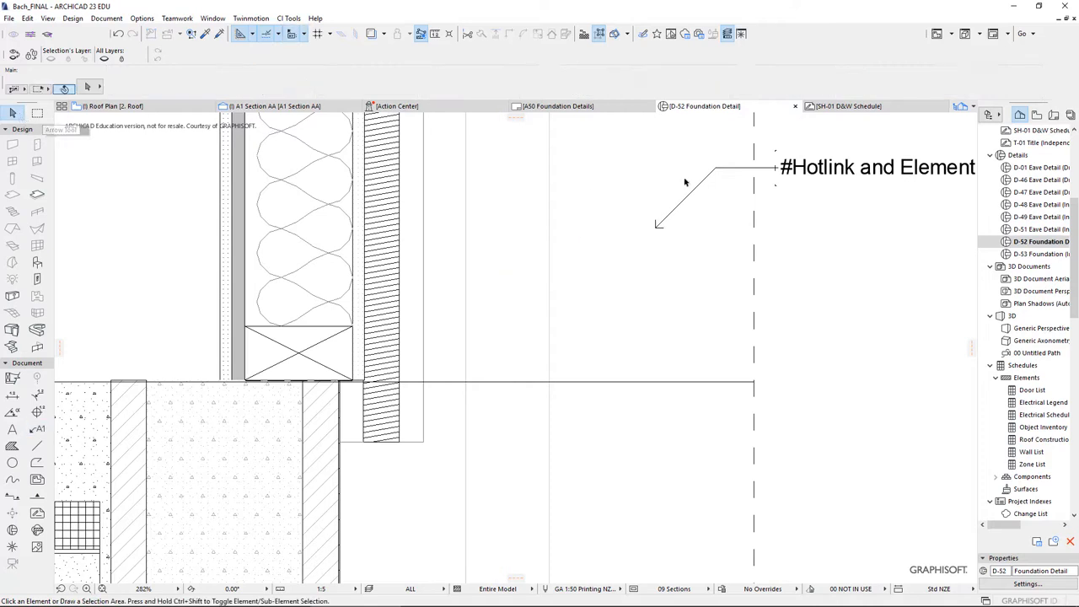
- Move the new label's text down below its arrowhead and point the leader's arrow at the bottom plate
click(839, 168)
drag(838, 169, 726, 266)
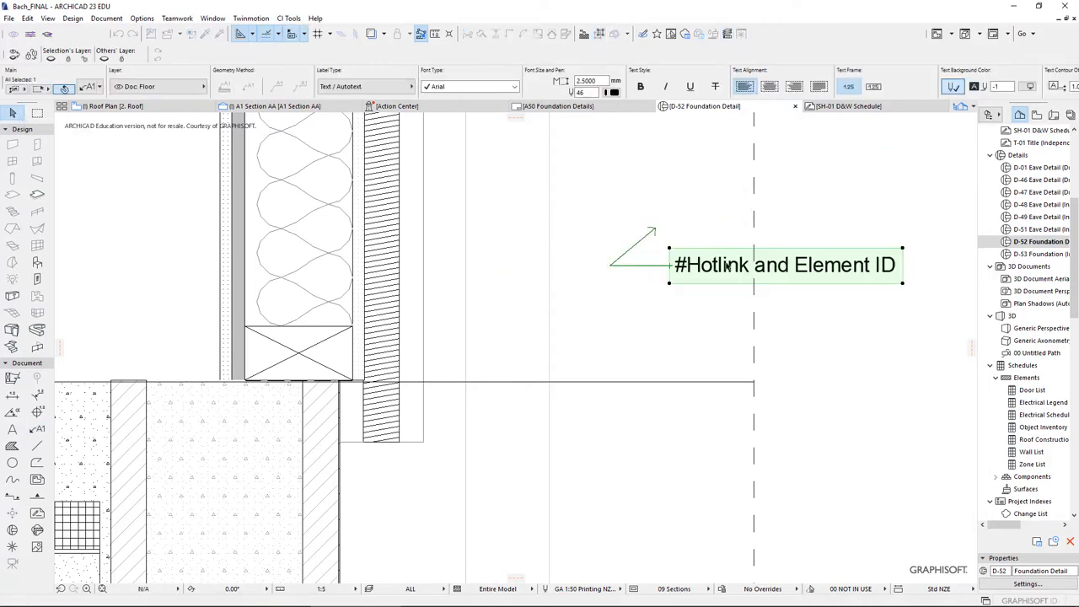
click(647, 230)
click(695, 265)
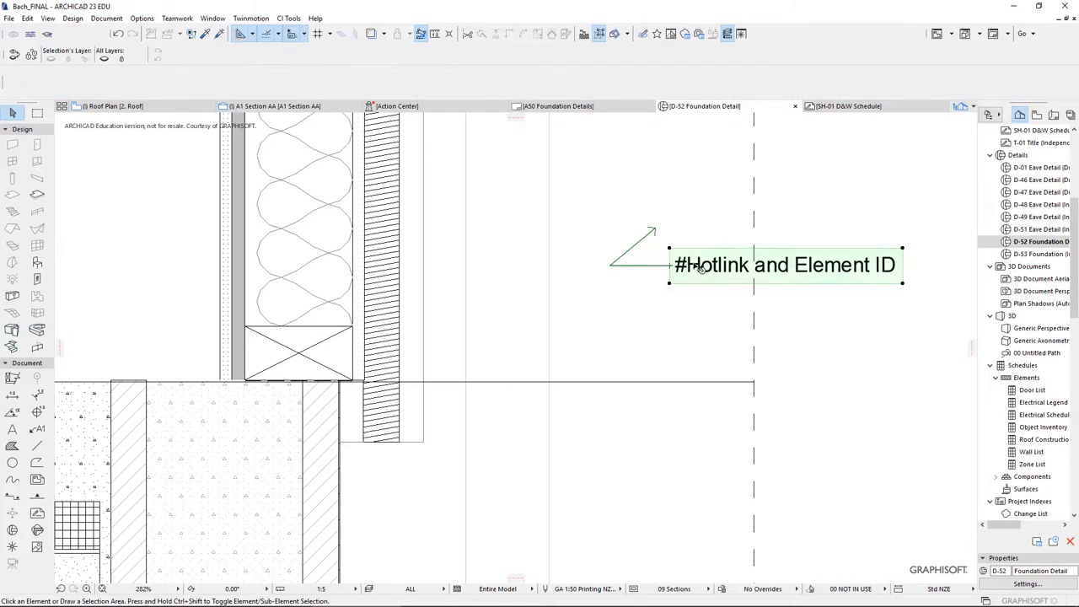
double_click(698, 267)
click(655, 229)
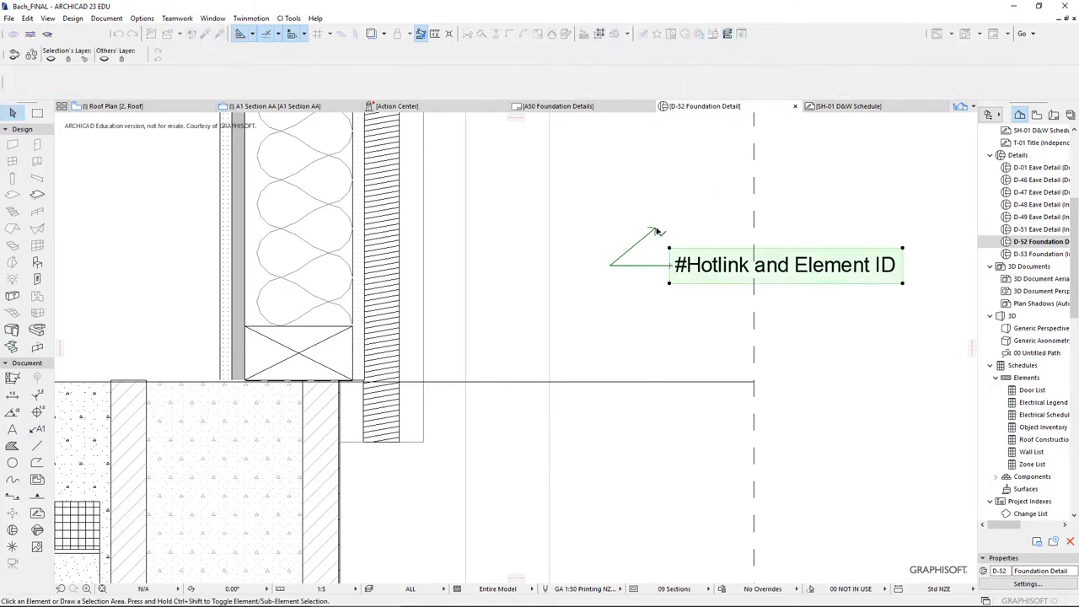
click(656, 229)
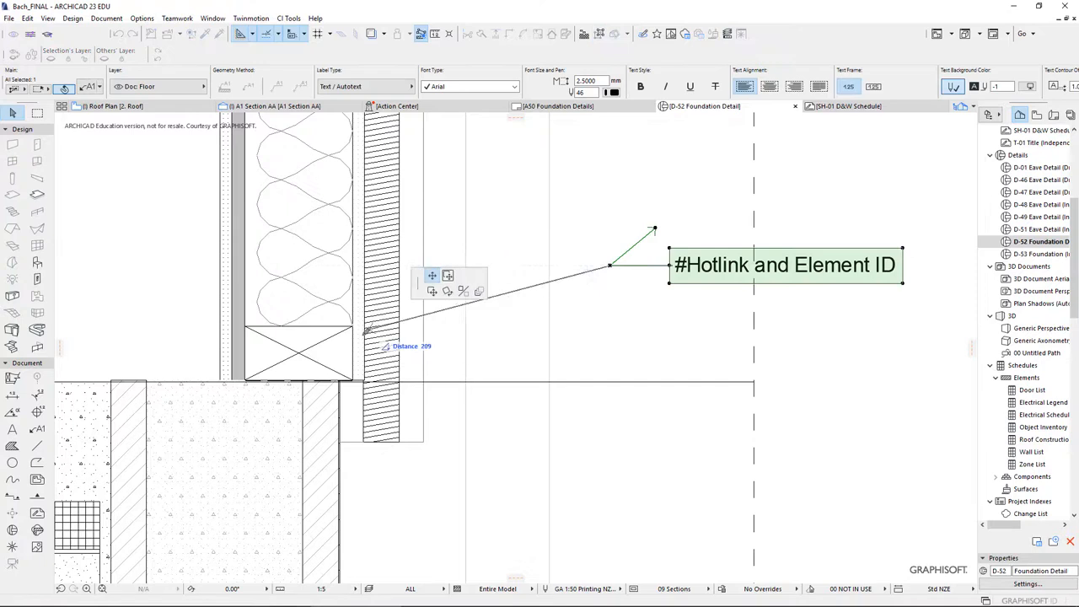
click(339, 352)
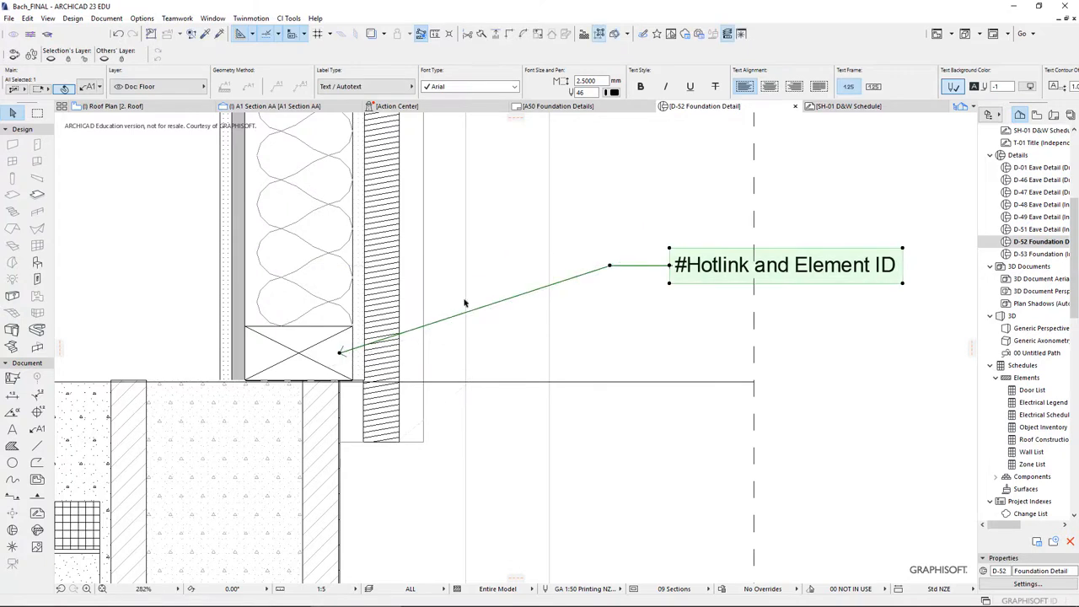
- Move the leader's elbow level with the arrowhead so the label points horizontally at the bottom plate
click(611, 266)
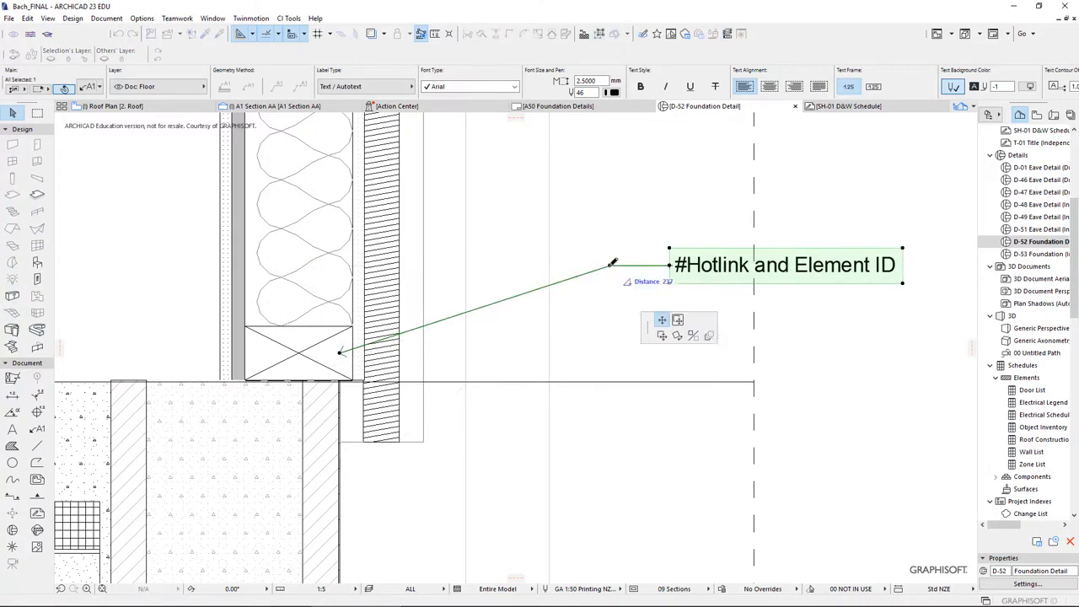
click(597, 353)
click(659, 355)
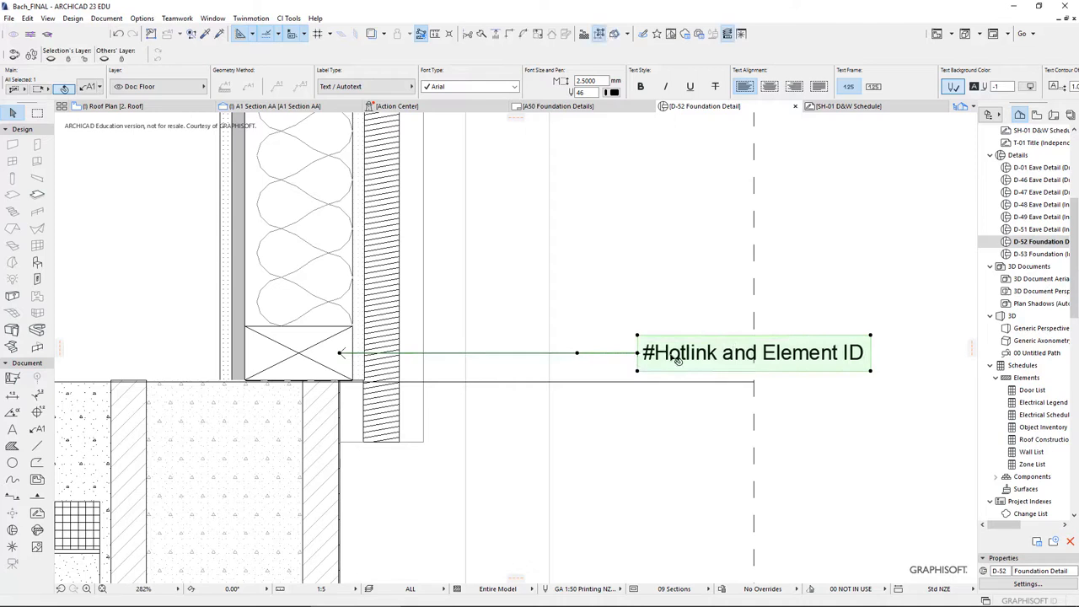
- Replace the label's placeholder text with "90x45 H3.2 bottom plate"
double_click(675, 357)
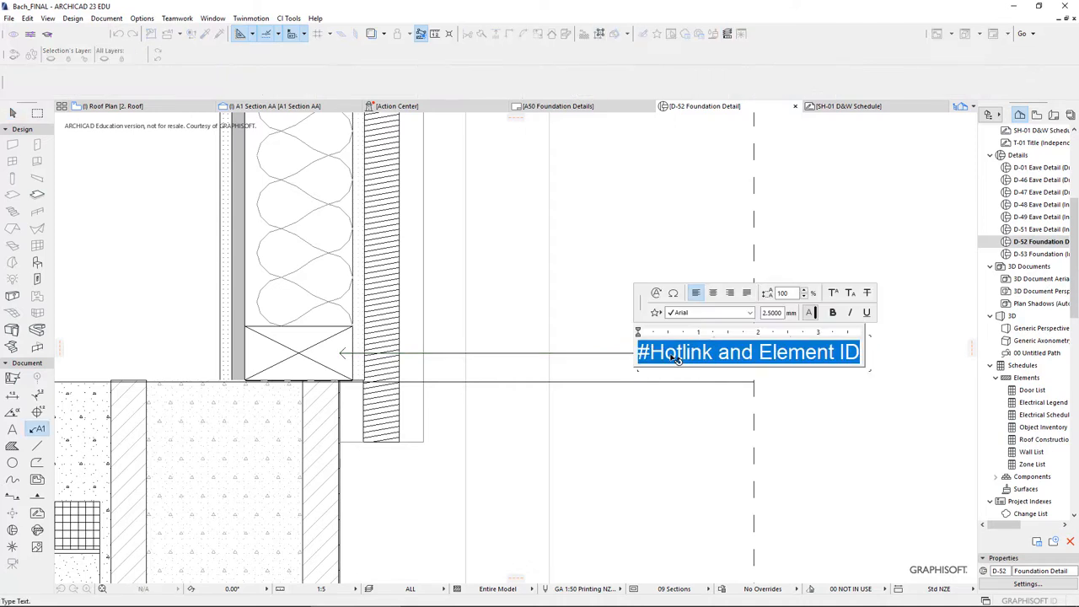
text(90x45)
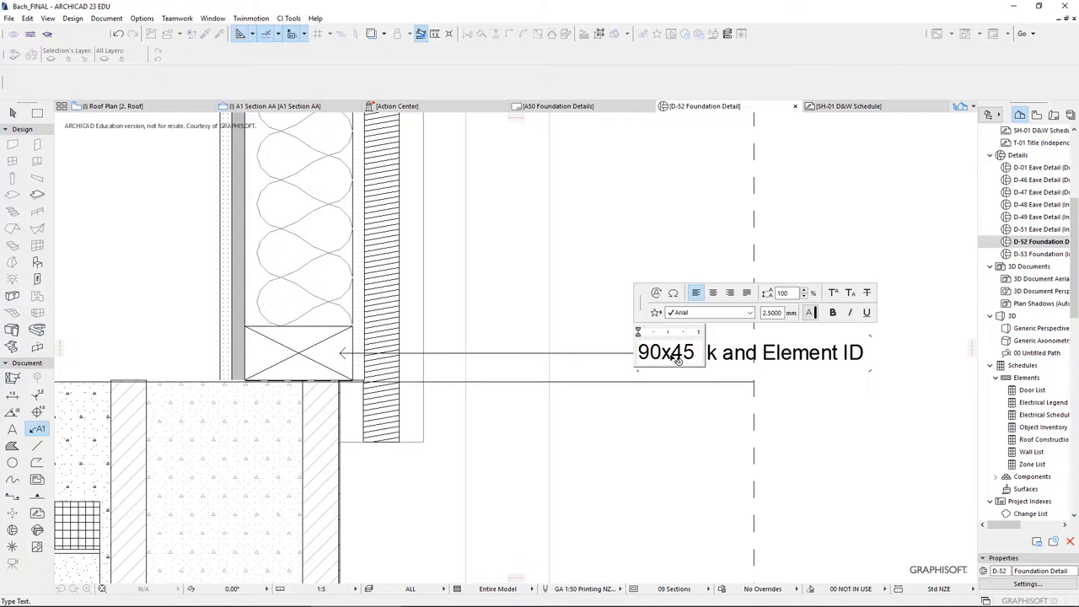
text( H3.)
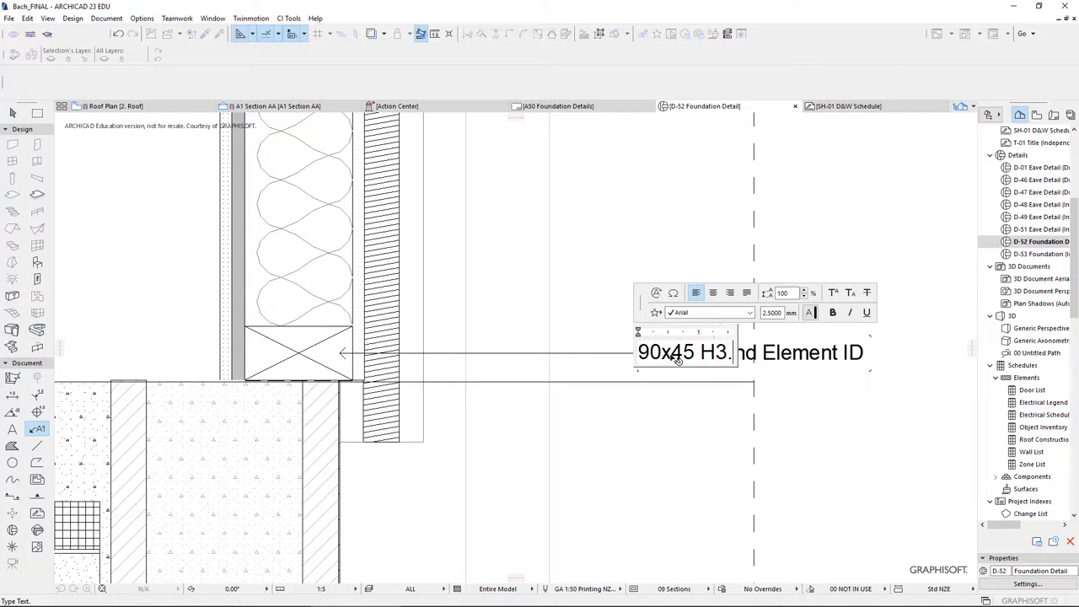
text(2 bo)
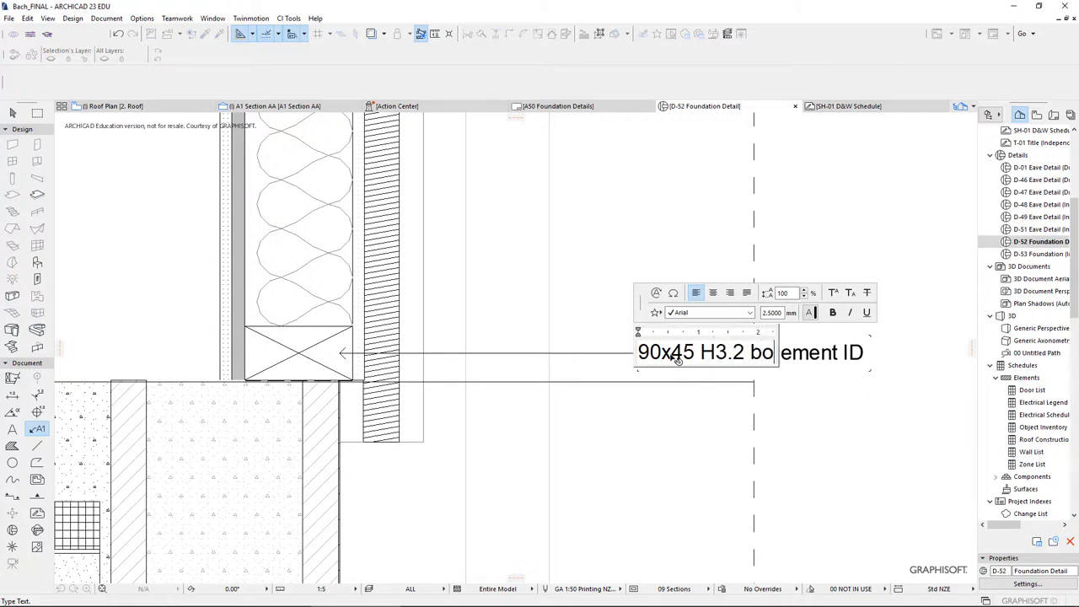
text(ttom pla)
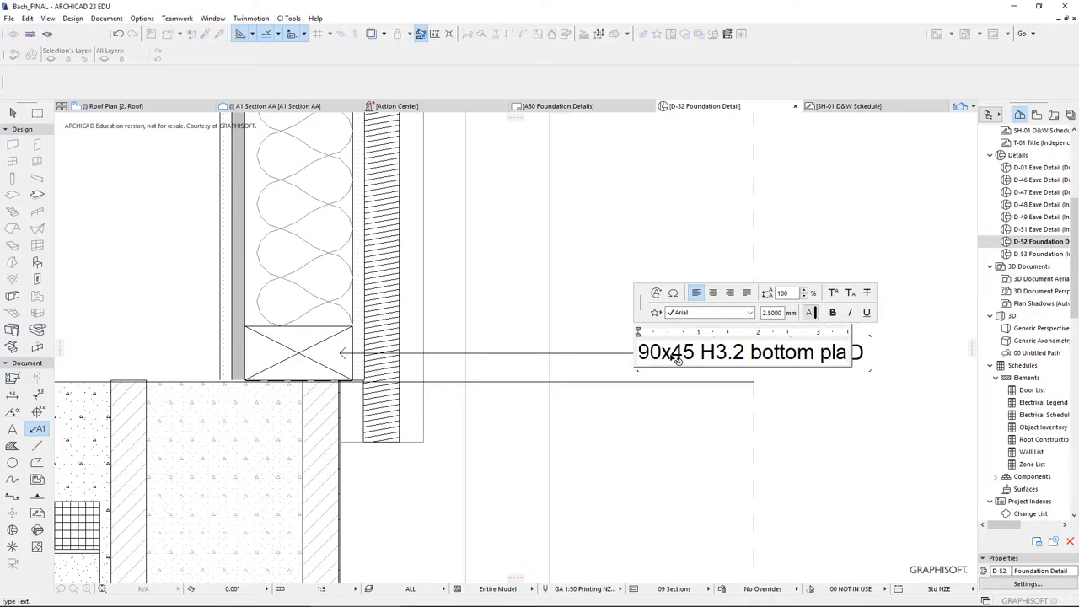
text(te)
key(Return)
key(BackSpace)
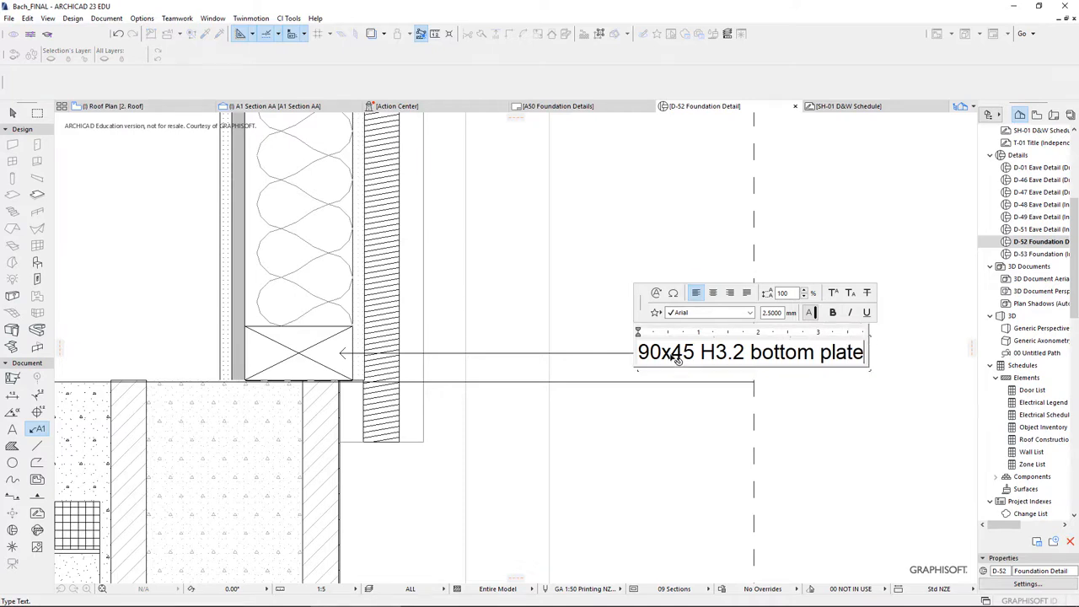
click(13, 116)
click(570, 278)
- Copy the bottom plate label directly above itself and point the copy's leader horizontally at the weatherboard's outer face
click(680, 357)
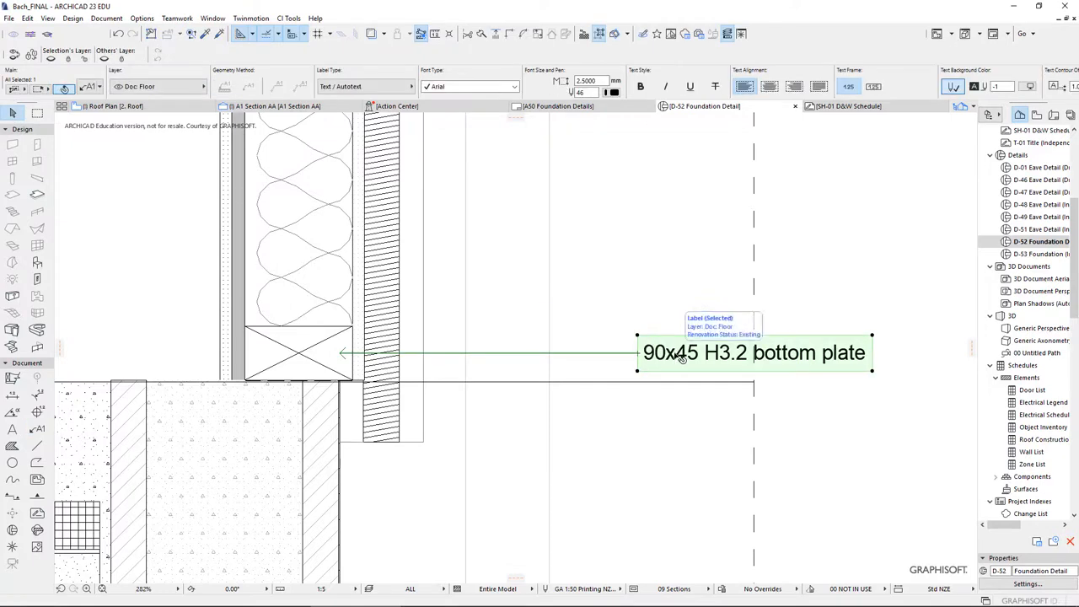
drag(681, 358, 674, 326)
key(Escape)
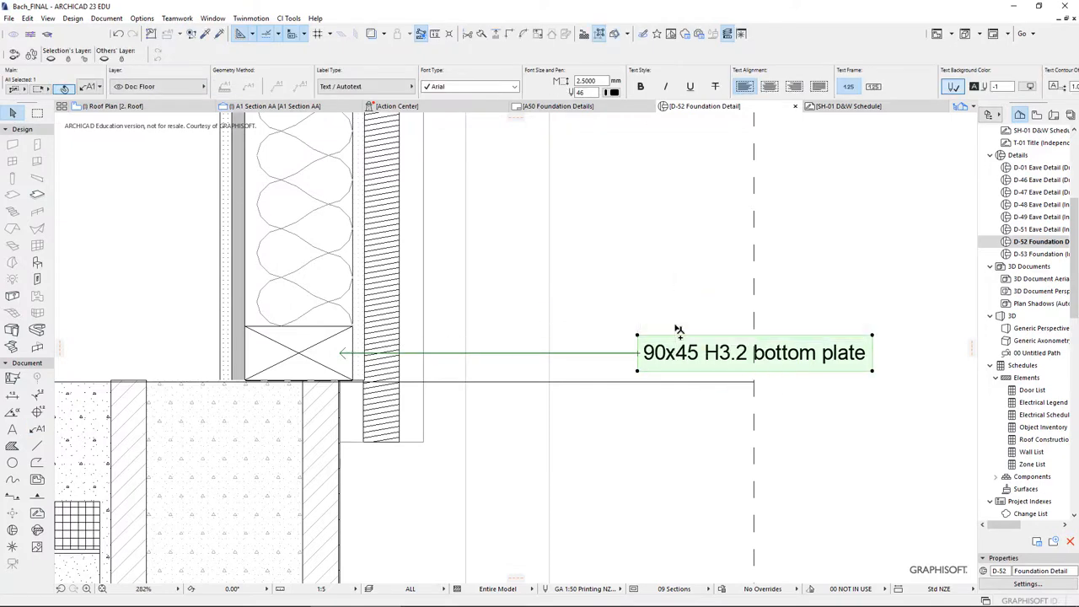
drag(675, 349, 677, 260)
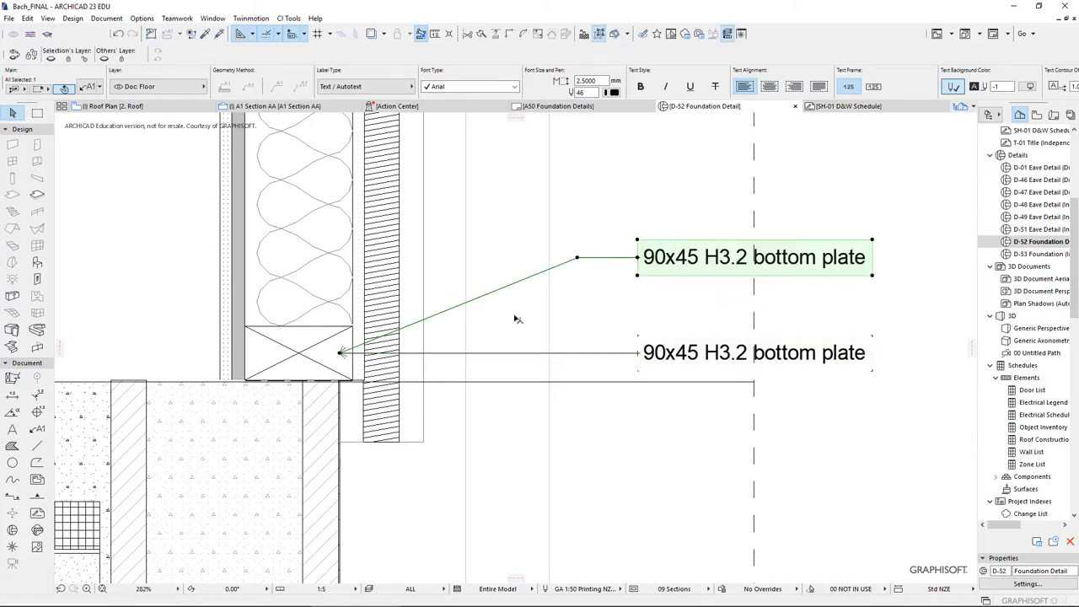
click(340, 353)
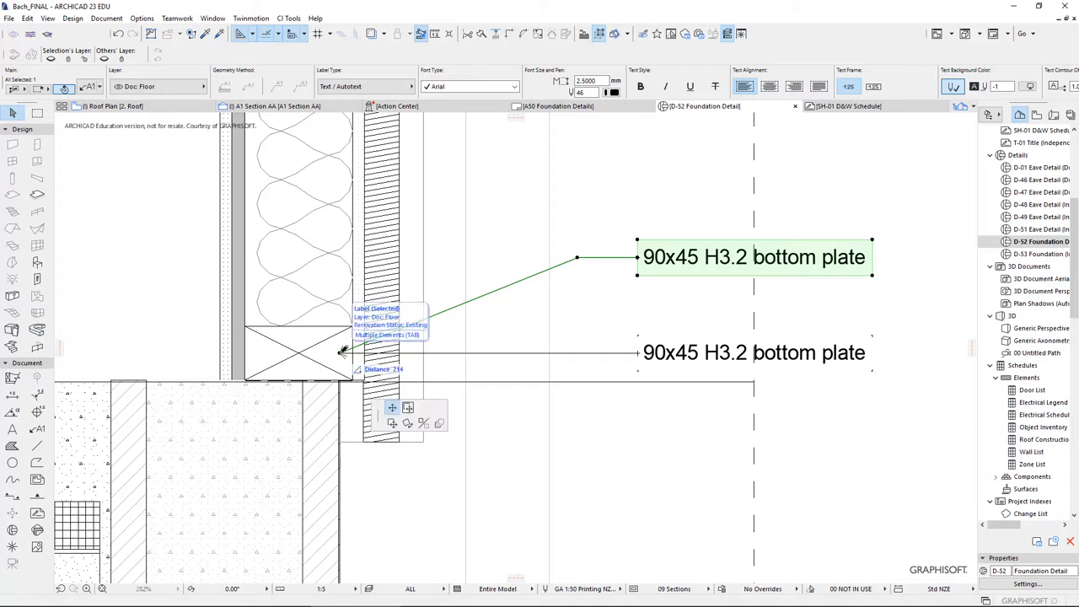
click(409, 257)
- Replace the copied label's text with "150 Linea weatherboard on 20mm"
double_click(668, 262)
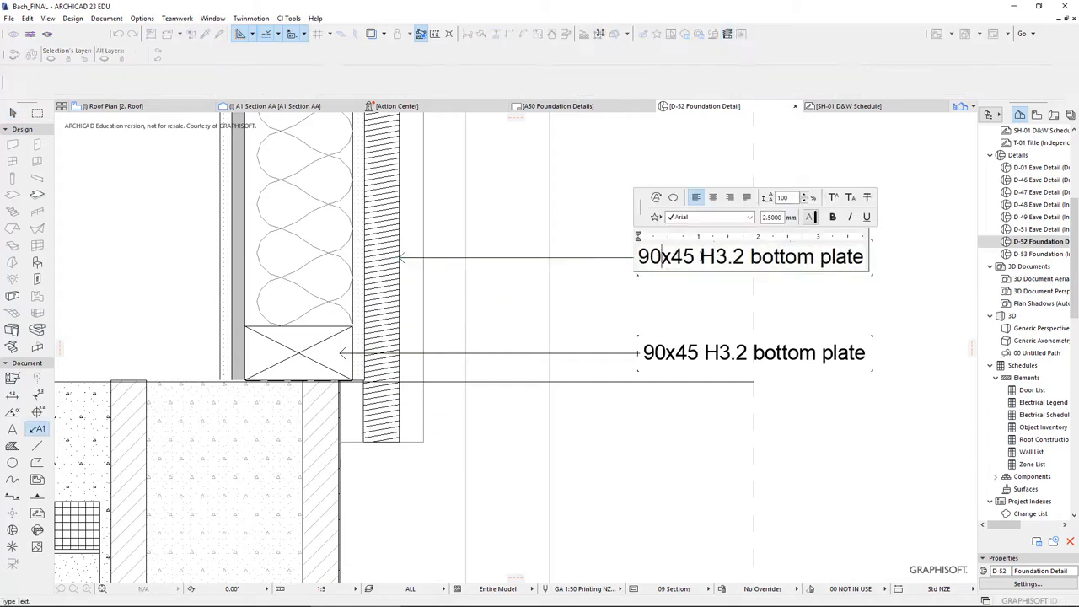
drag(637, 257, 930, 256)
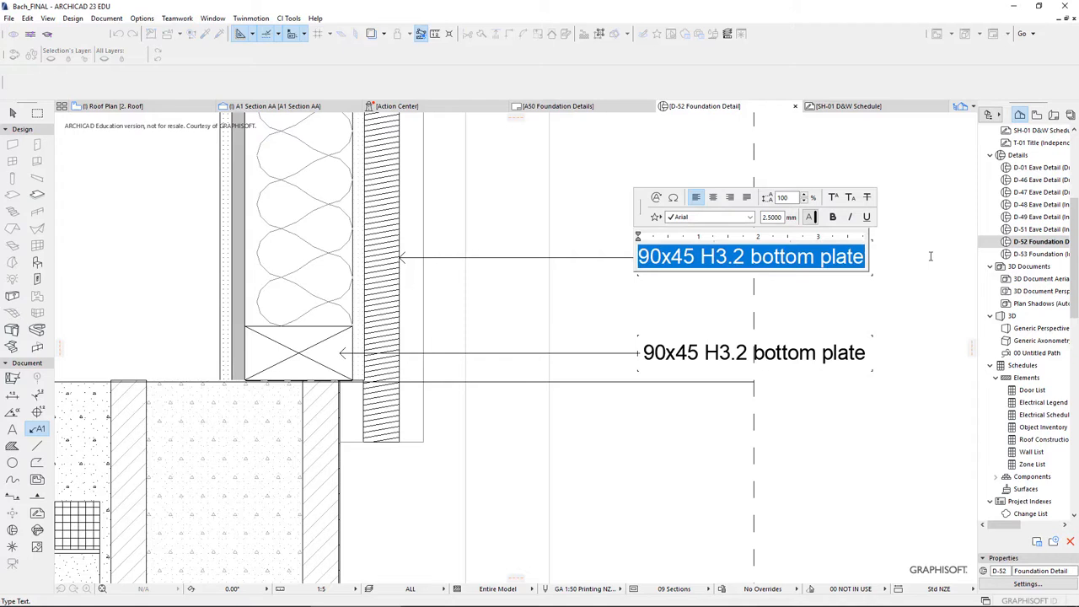
text(1)
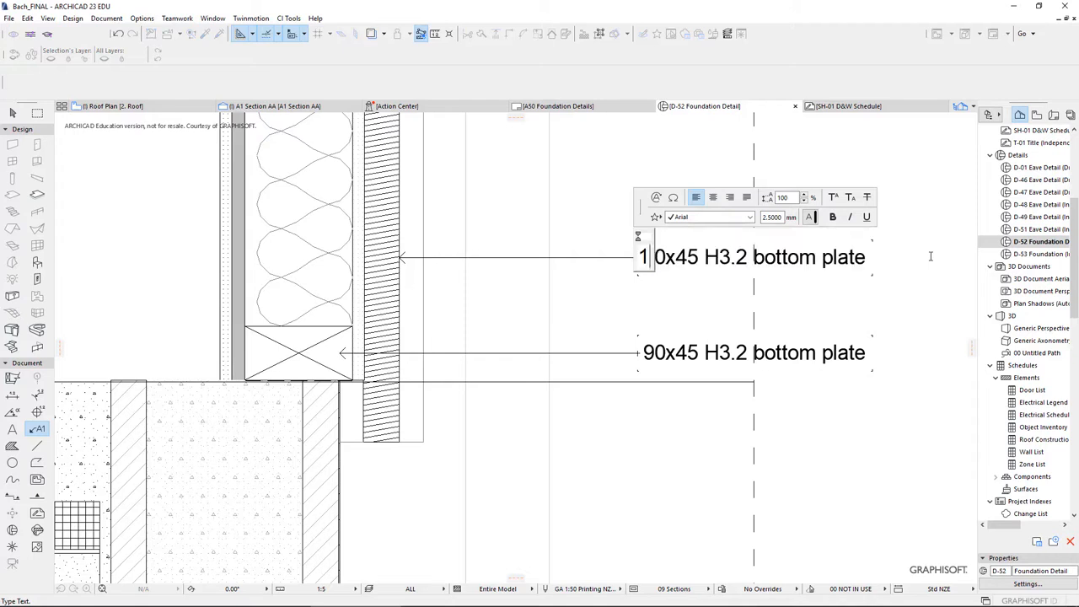
text(50)
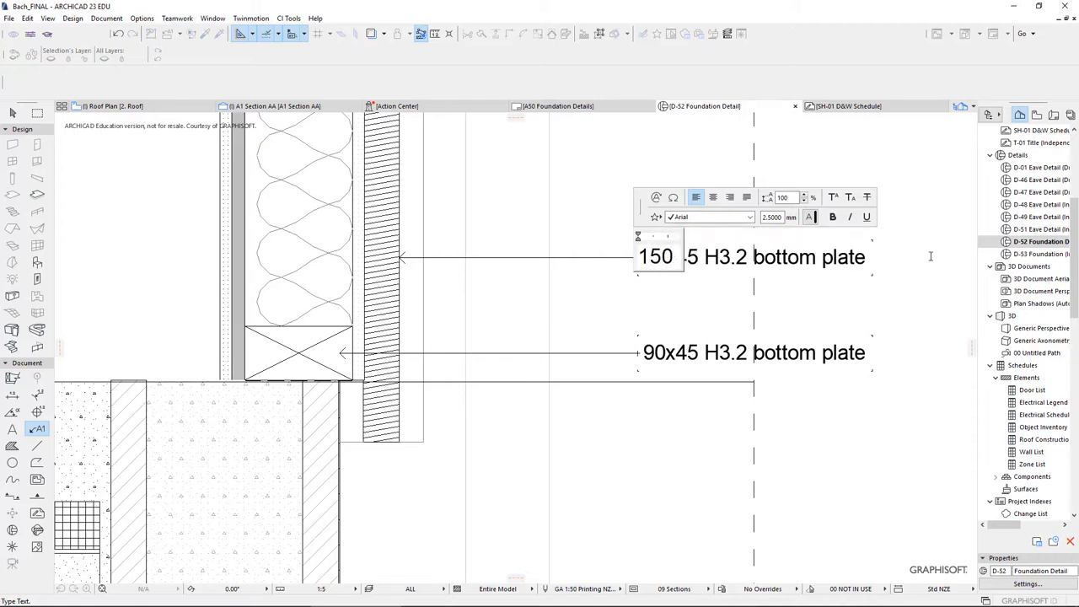
text( Linea)
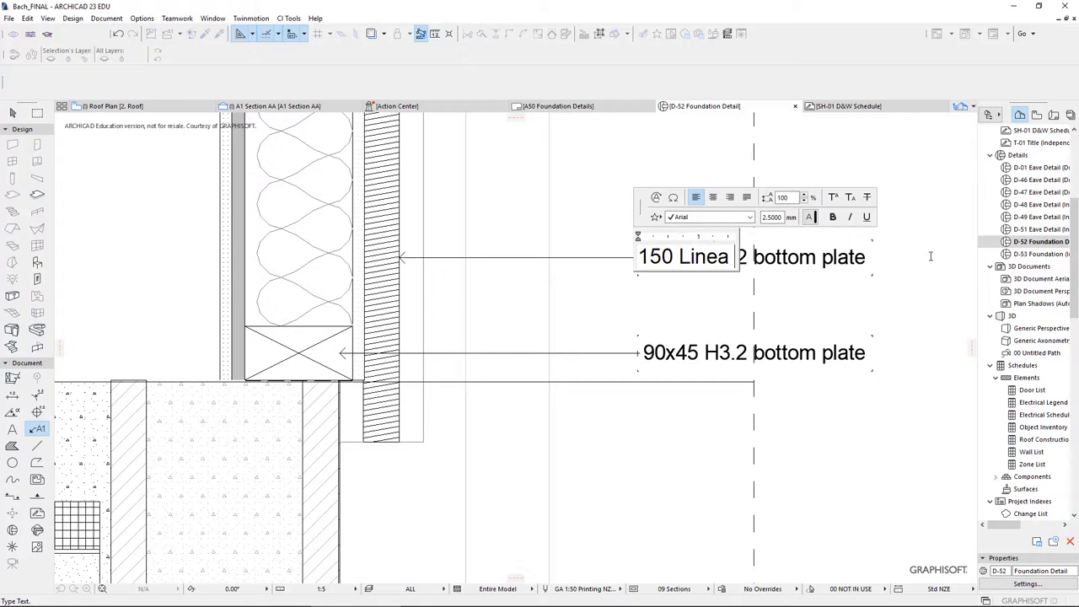
text(weather)
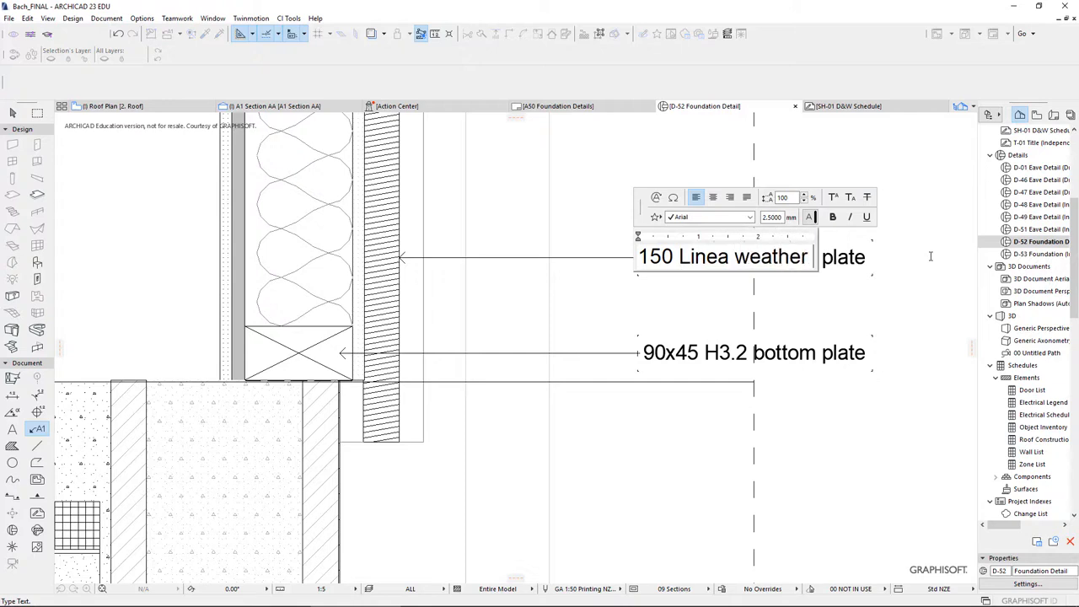
key(BackSpace)
text(board in)
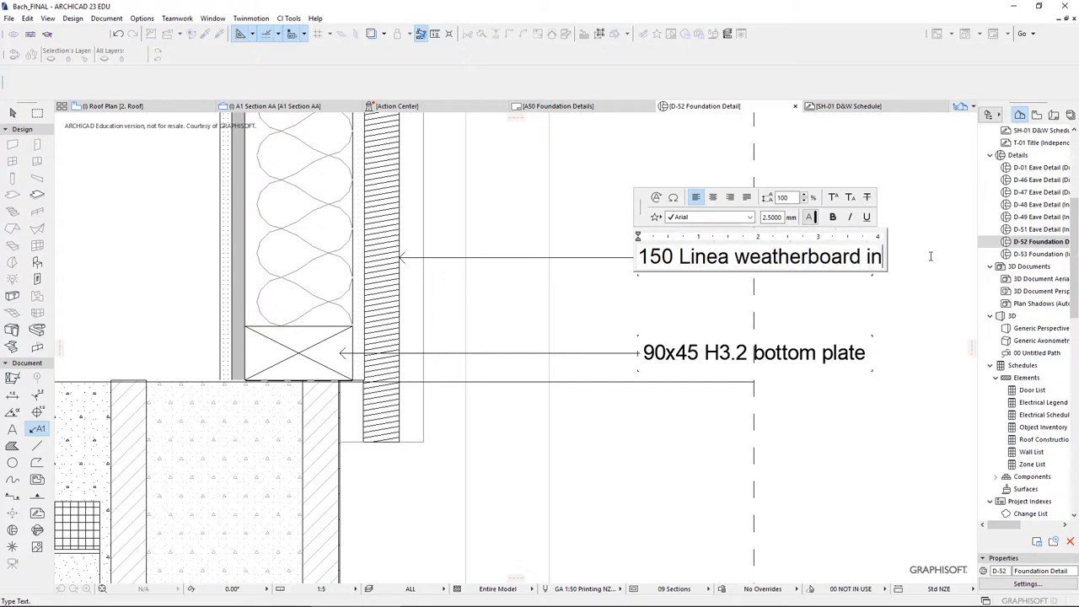
key(BackSpace)
key(BackSpace)
text(on )
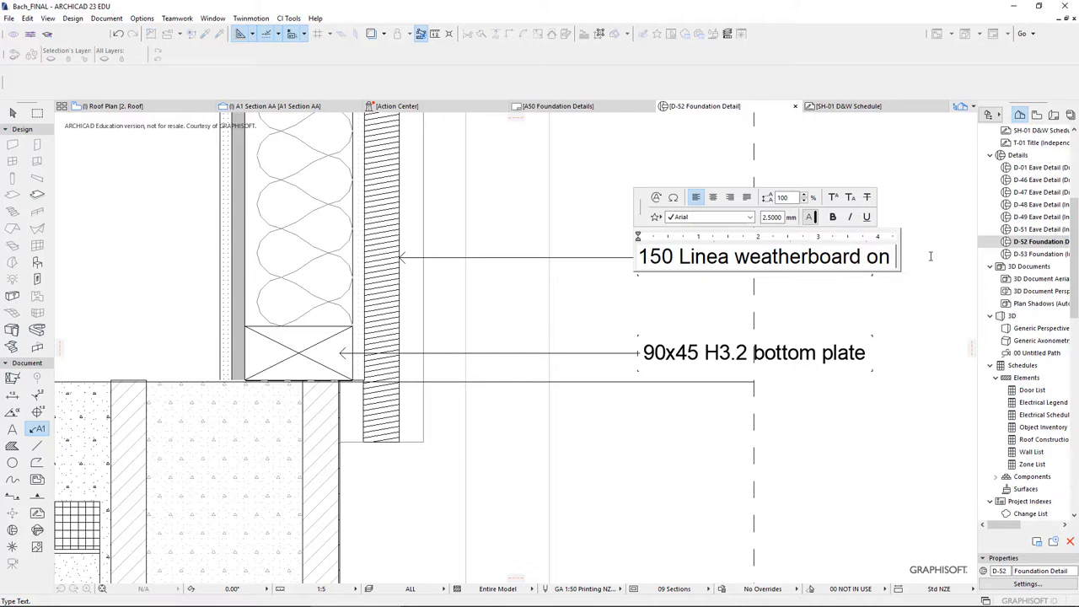
text(1)
key(BackSpace)
text(20mm)
- Add a second line reading "ventilated cavity" to the weatherboard label and finish editing it
key(Return)
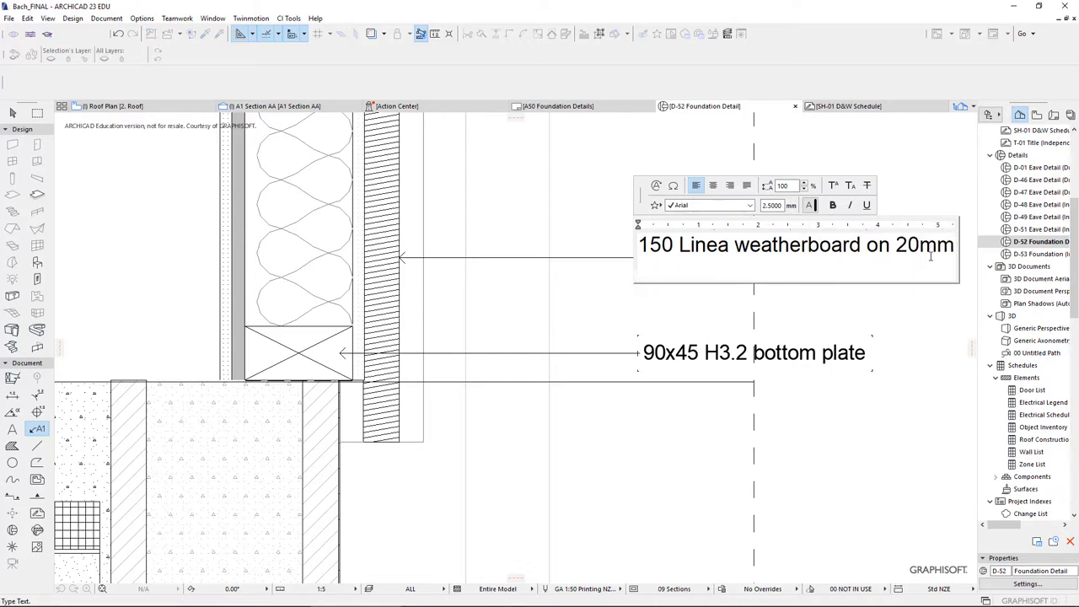
text(ventil)
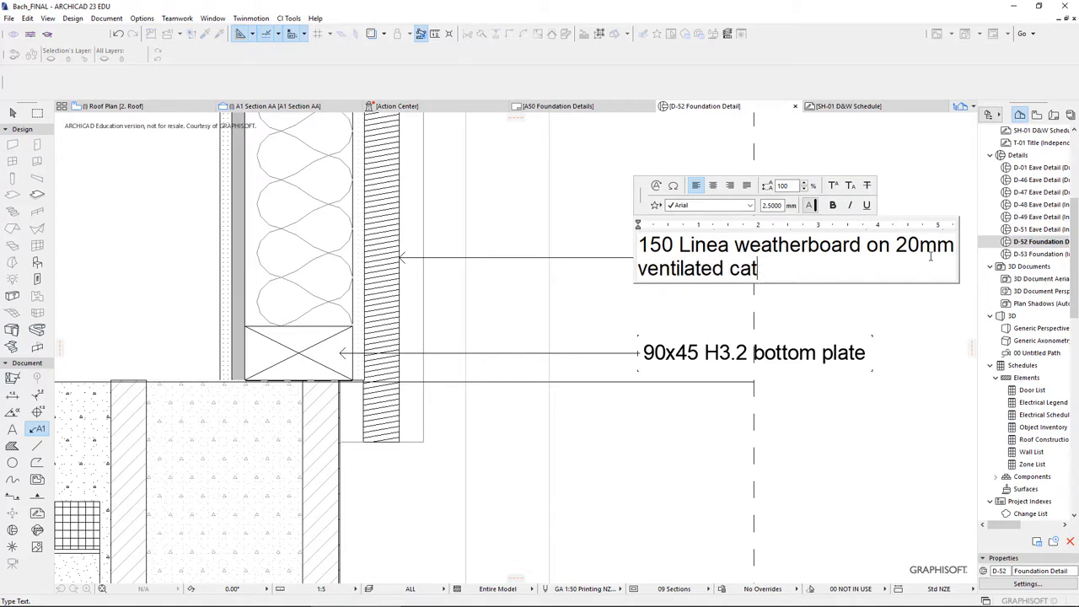
text(ated cavity)
click(13, 112)
click(638, 257)
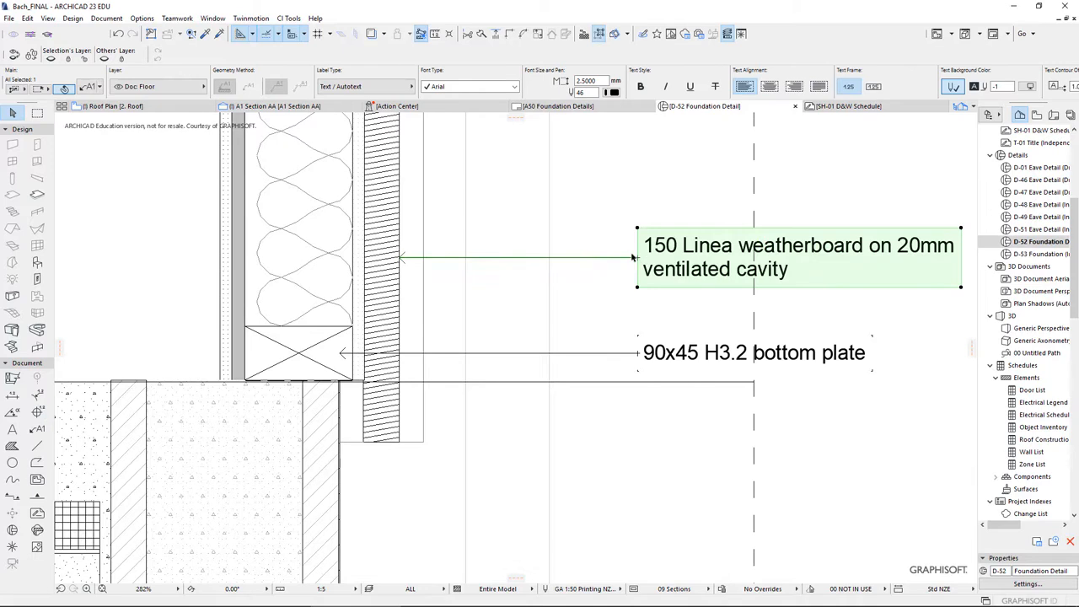
scroll(690, 270, down, 5)
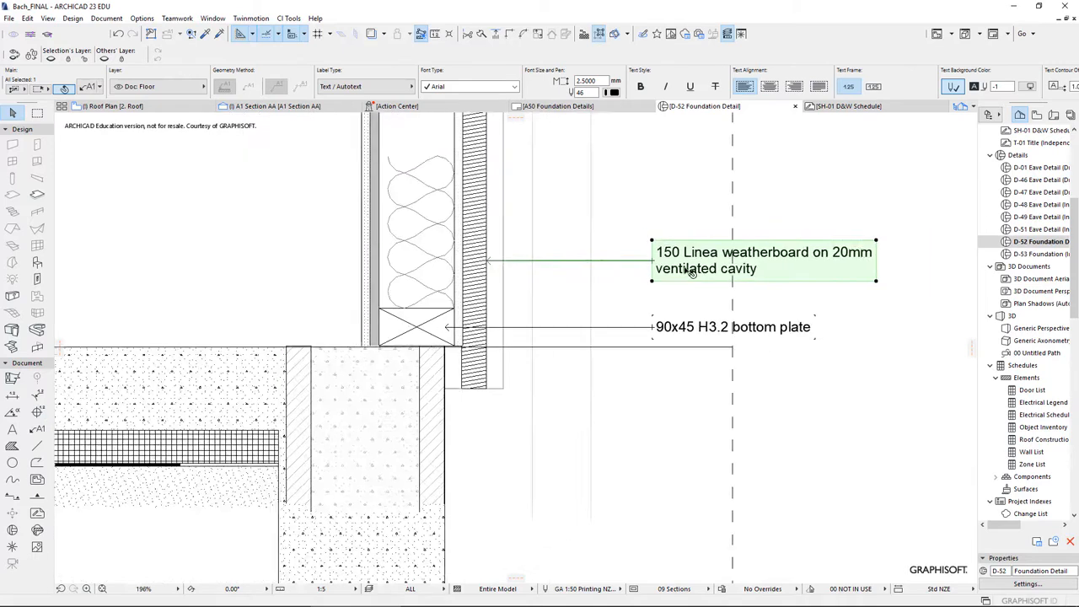
- Extend the weatherboard label's leader horizontally so its arrowhead sits inside the cladding, near the cladding's inner face
scroll(556, 265, up, 4)
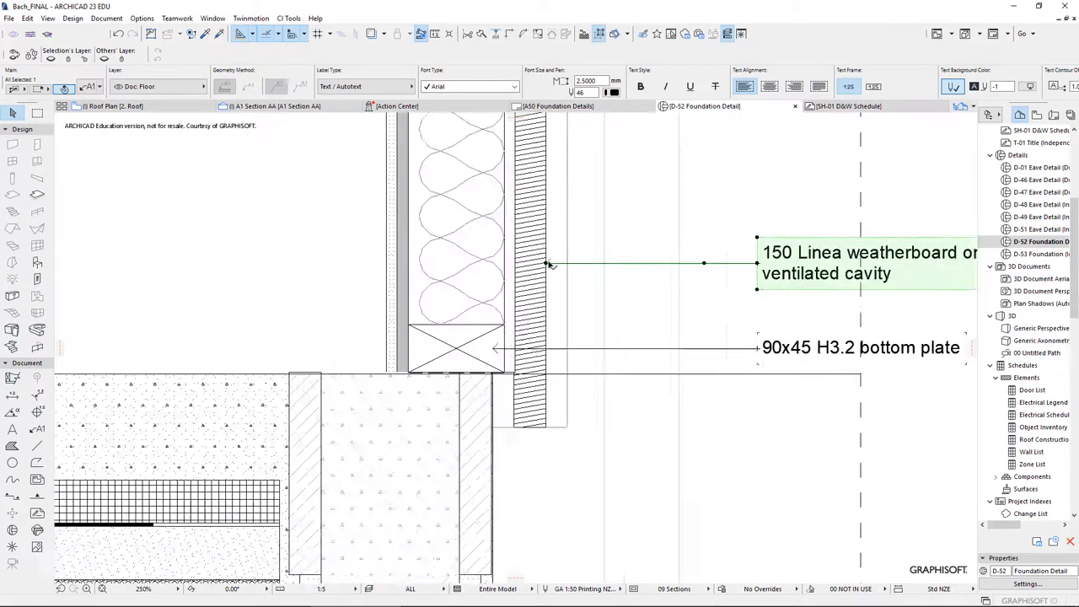
click(544, 264)
click(509, 263)
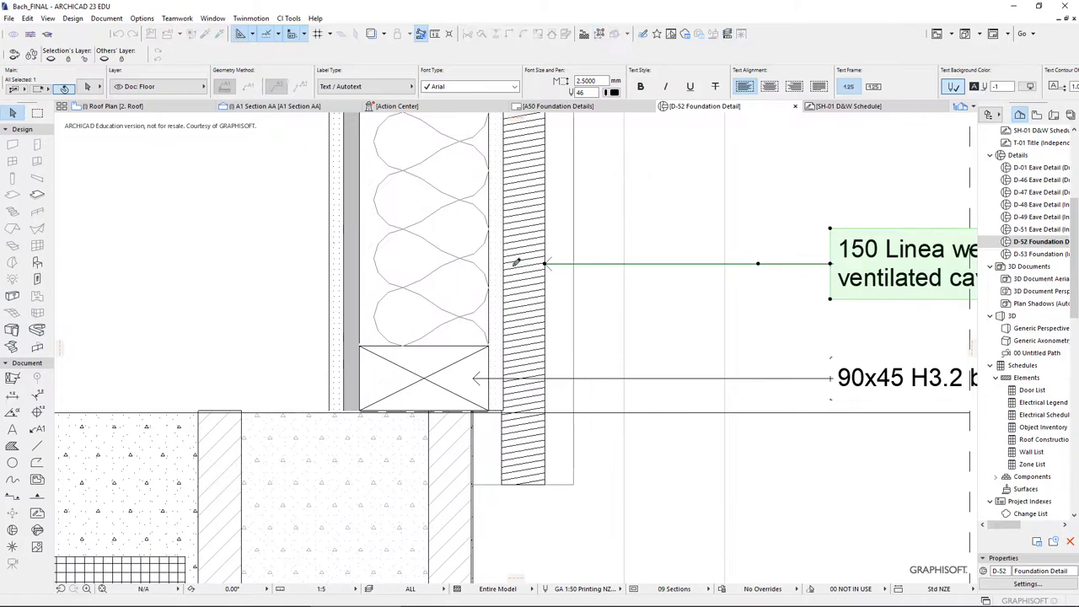
scroll(545, 296, down, 3)
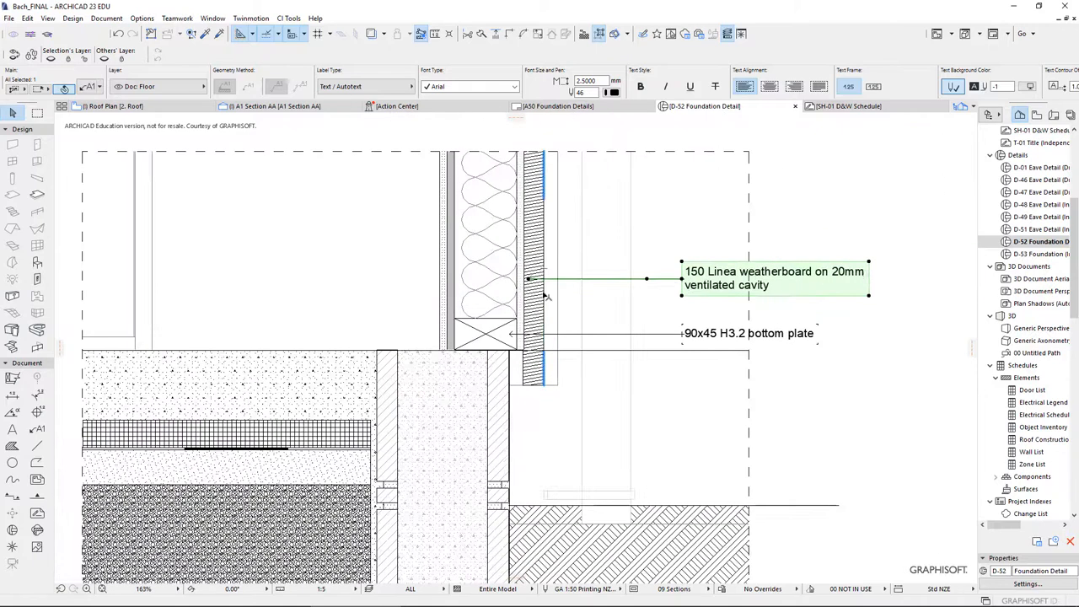
- Place a 45 x 90 CI Tools Timber Member detail element from 01 Core Elements over the weatherboard cladding
click(10, 380)
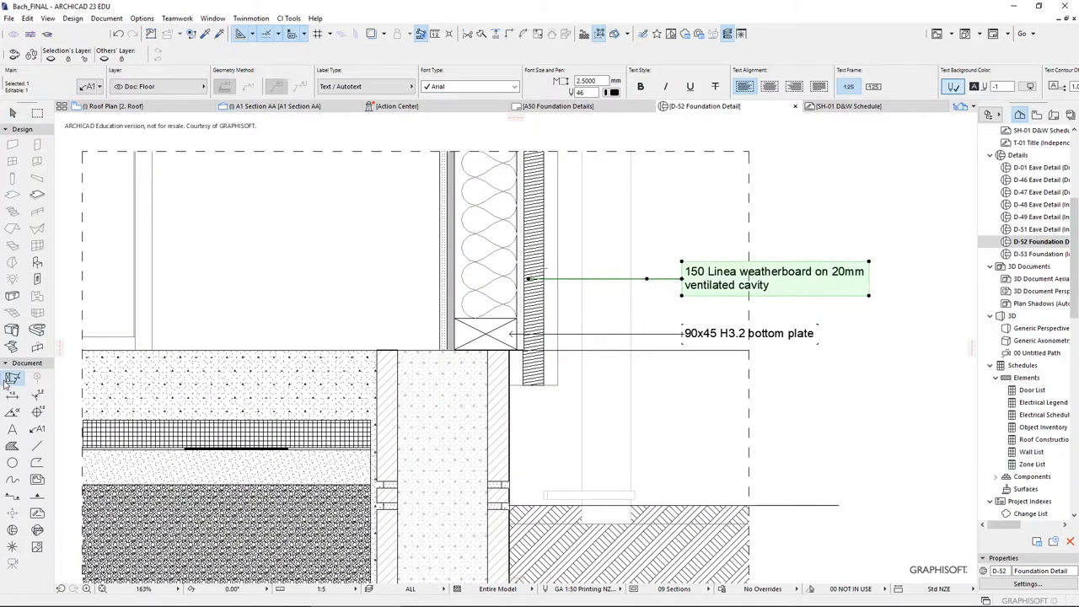
double_click(10, 380)
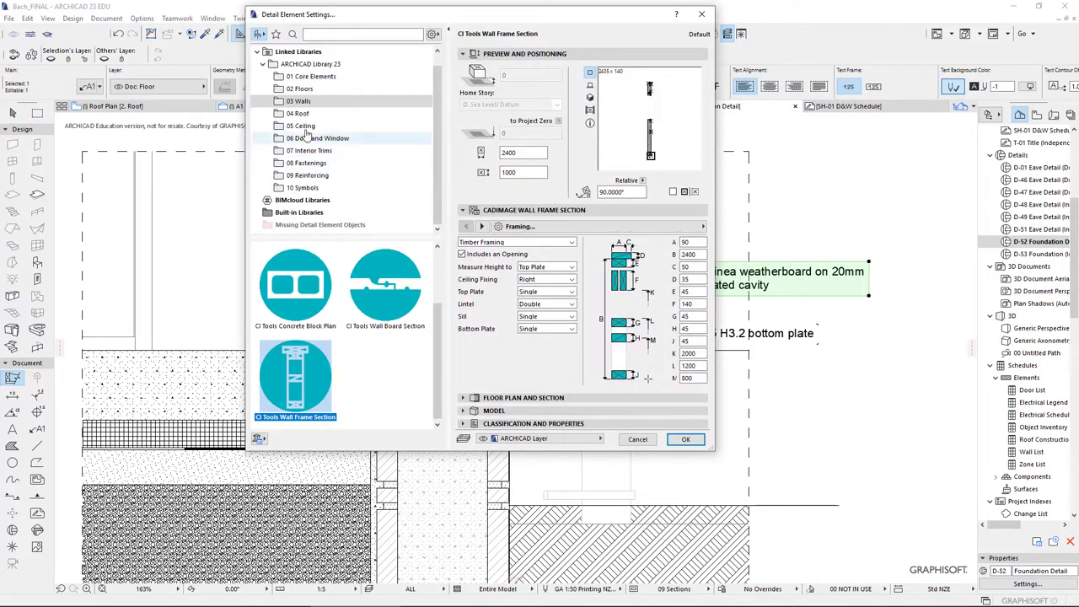
click(307, 77)
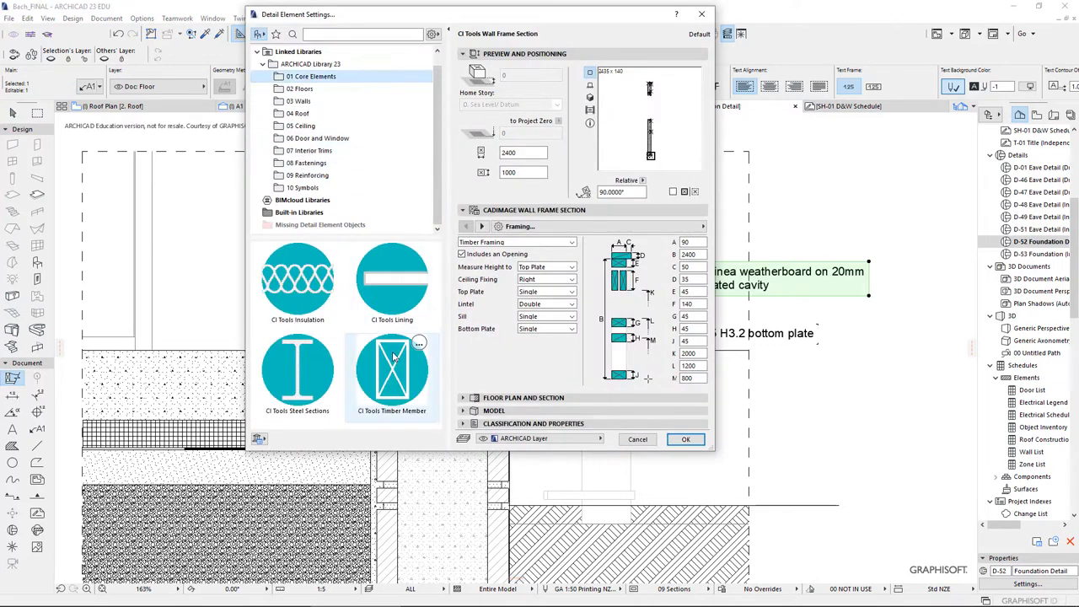
click(393, 381)
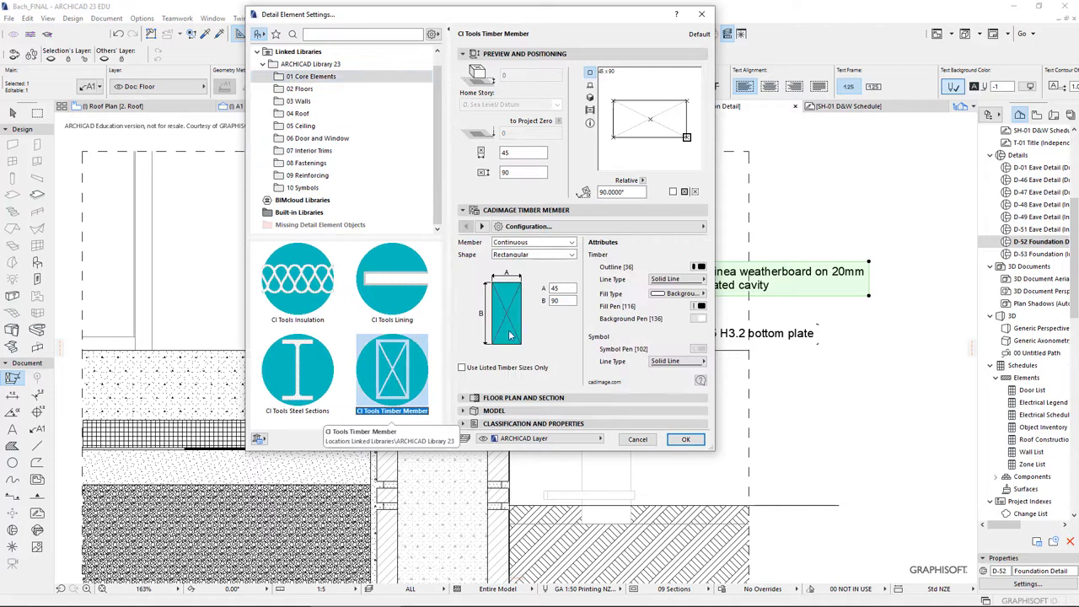
click(685, 440)
key(Escape)
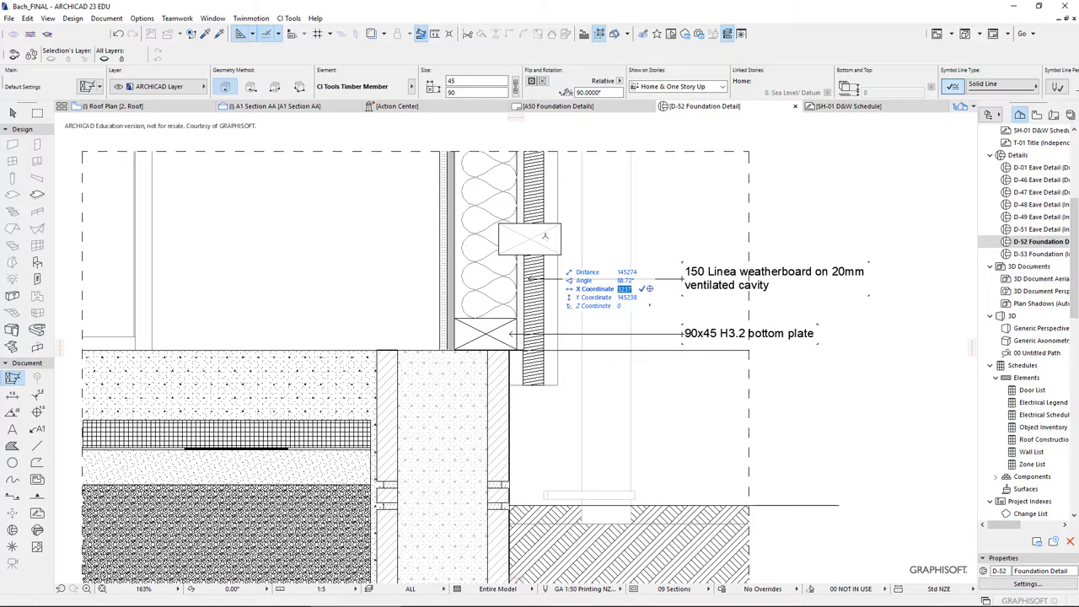
key(Escape)
key(Escape)
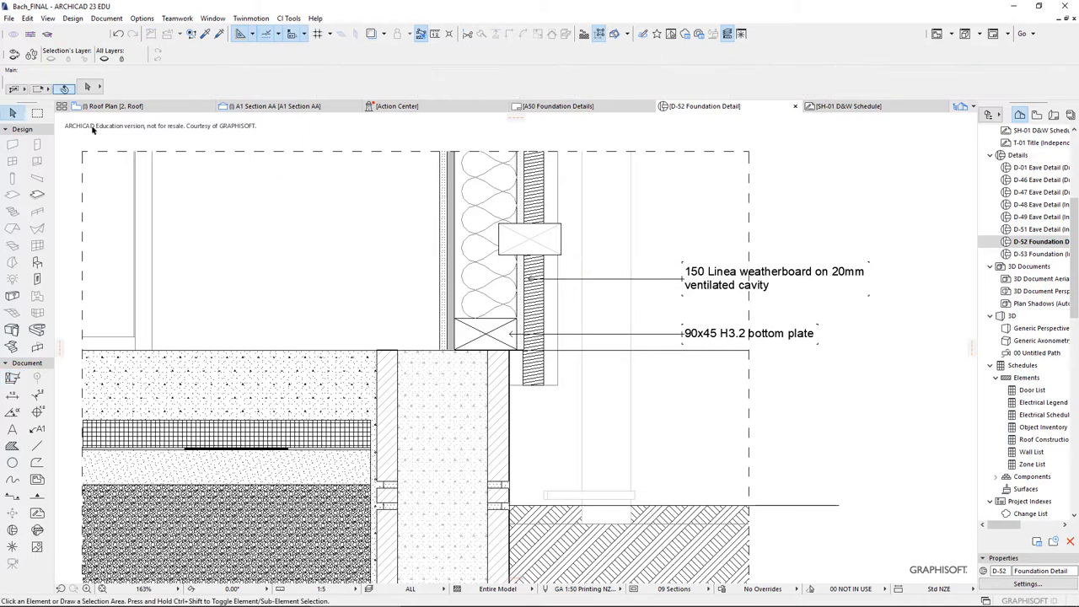
- Move the timber member horizontally out of the wall into the clear space between the cladding and the labels
click(522, 220)
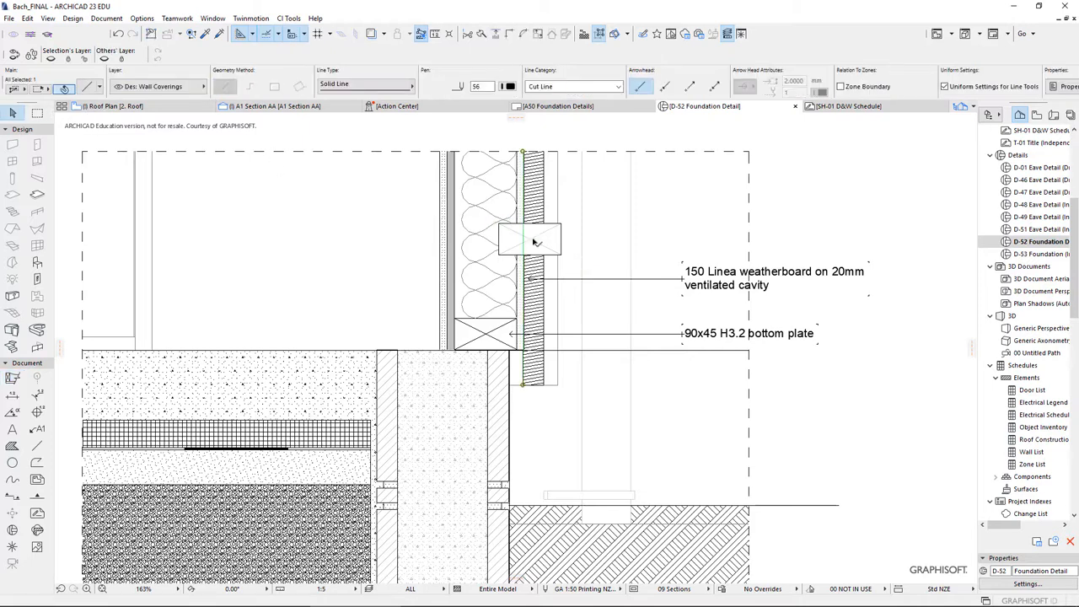
click(532, 242)
click(550, 241)
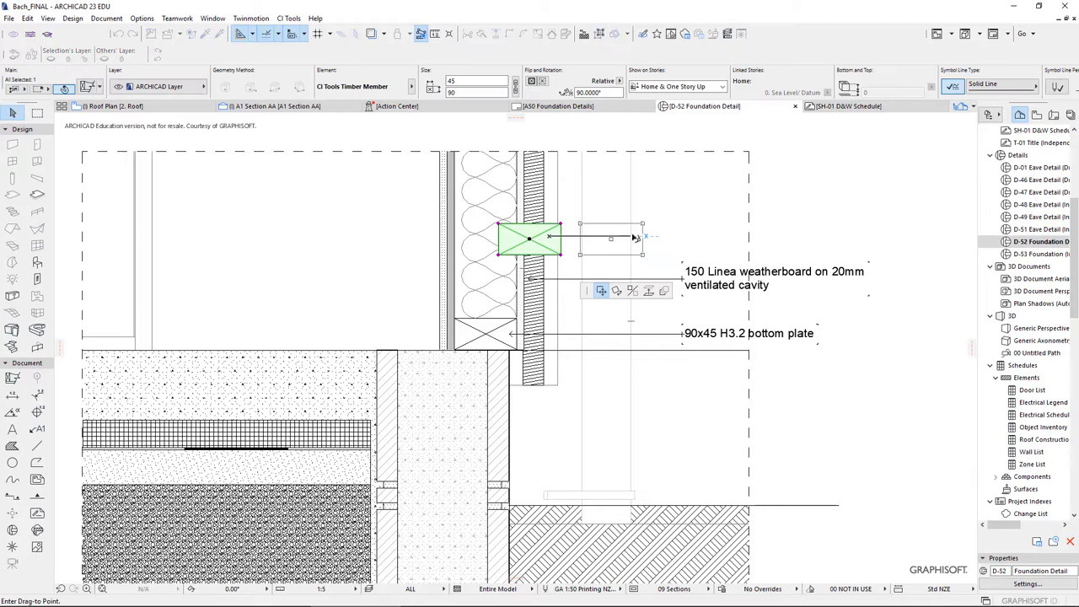
click(633, 239)
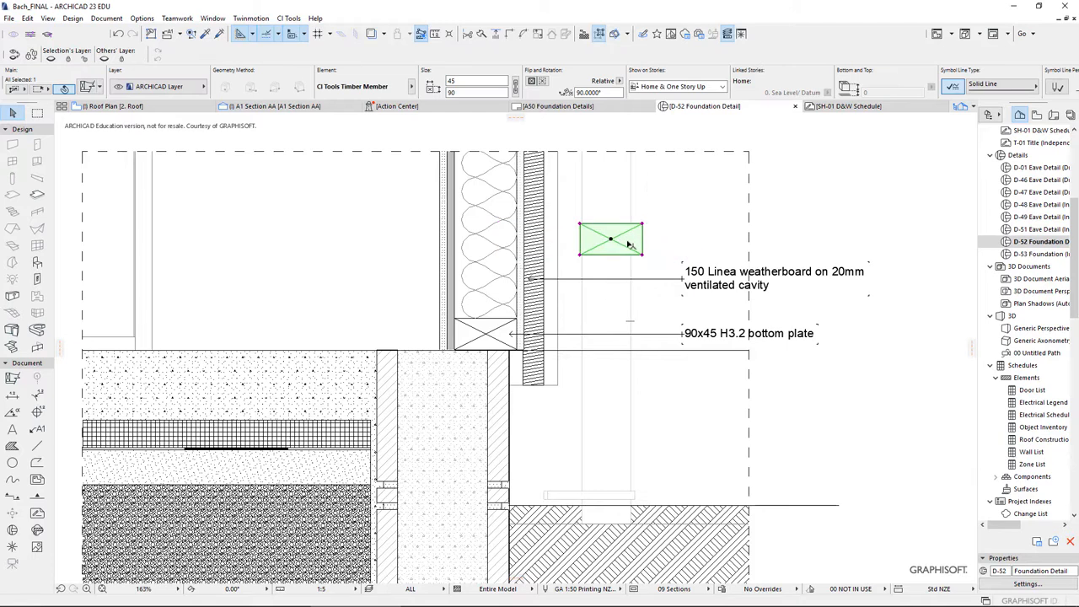
- Narrow the timber member to 15 mm and move it against the cladding's inner edge, level with the bottom plate
scroll(628, 243, up, 5)
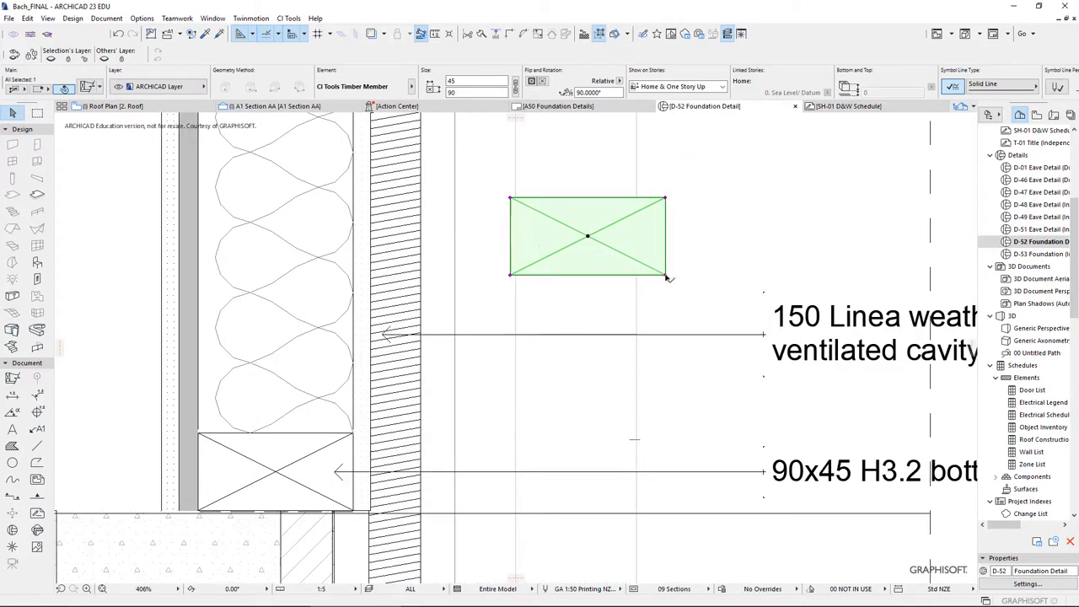
click(665, 275)
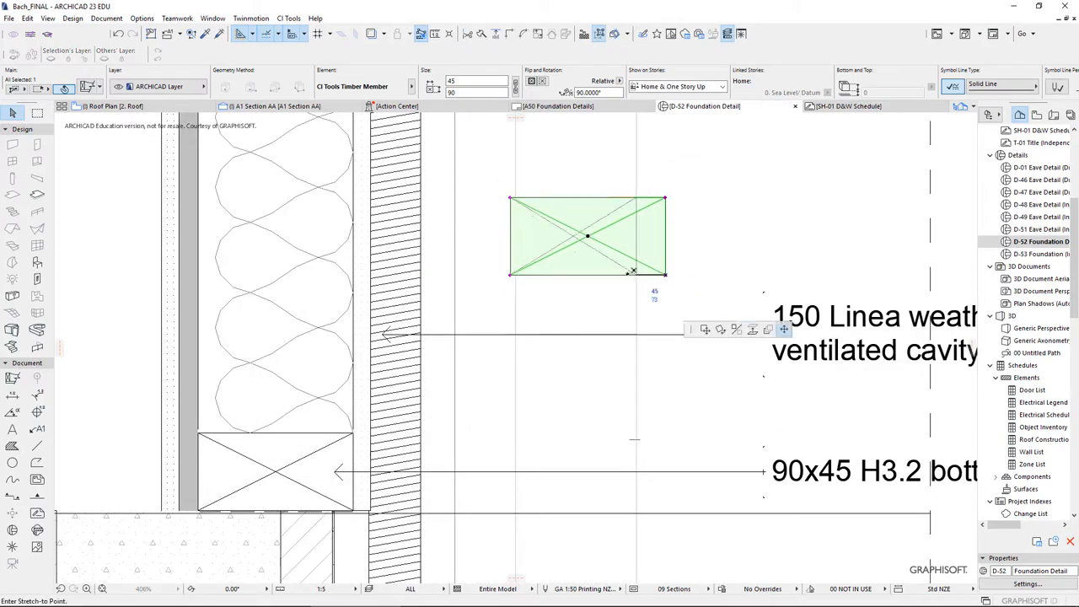
click(541, 272)
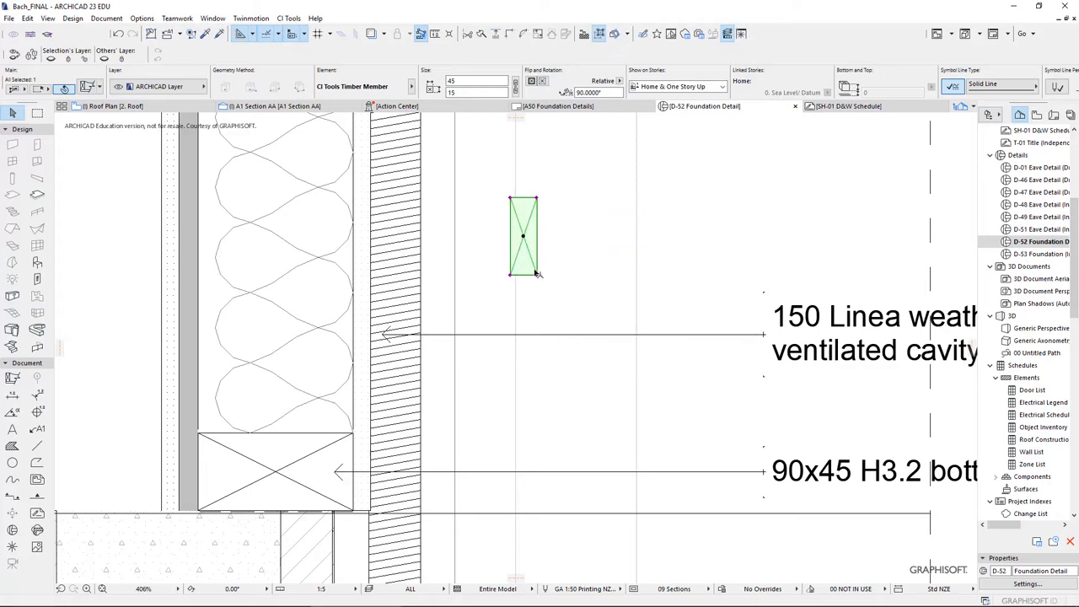
click(536, 273)
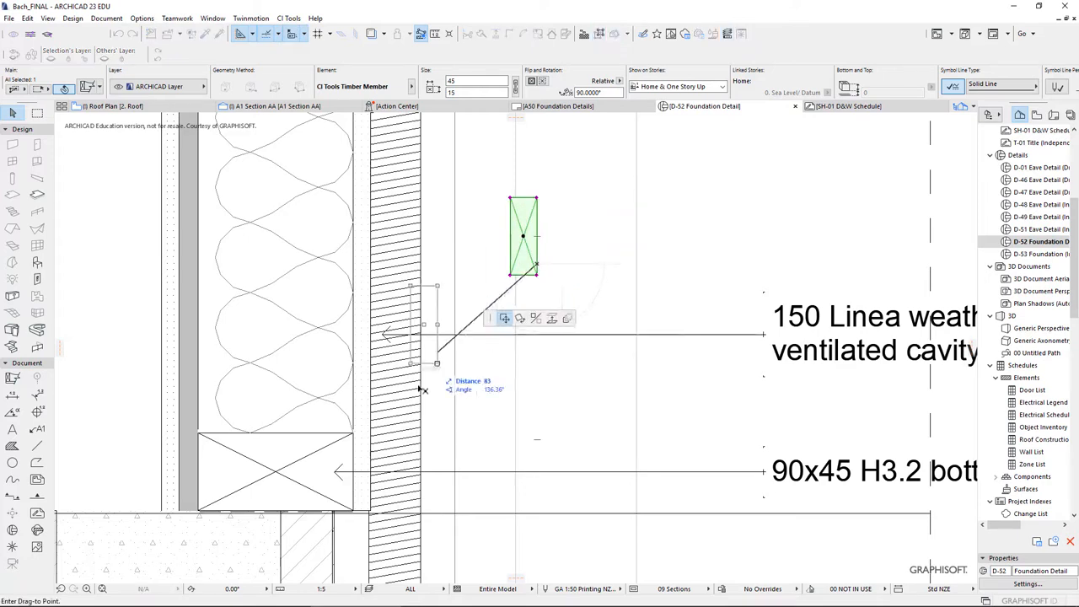
click(397, 502)
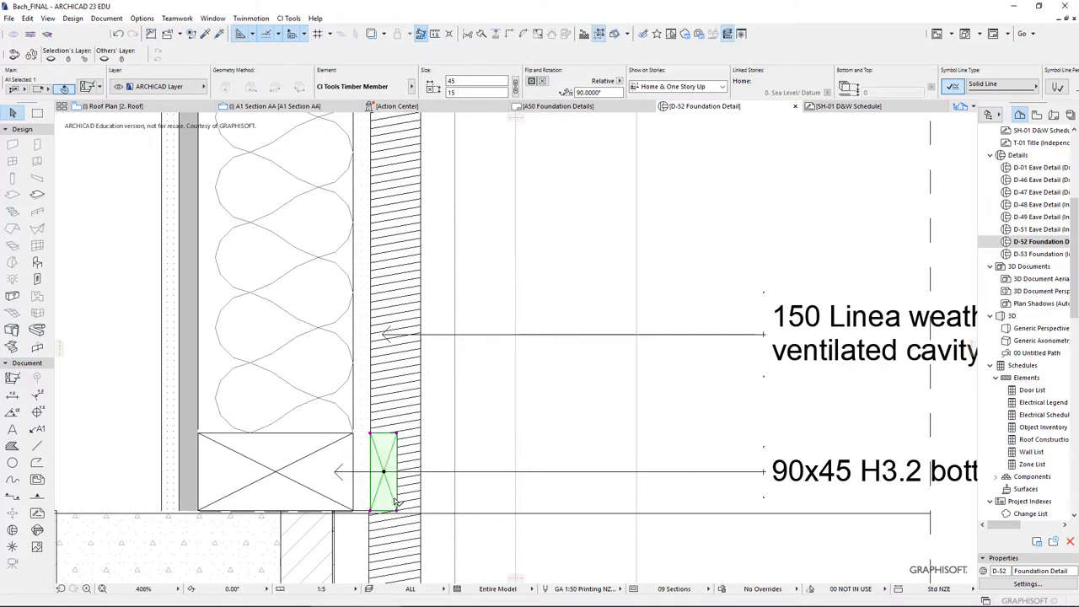
- Copy the cavity batten upward, stretch the original up to about 221 mm, and delete the short copy
mouse_move(390, 456)
mouse_down()
mouse_move(390, 162)
mouse_move(397, 451)
mouse_up()
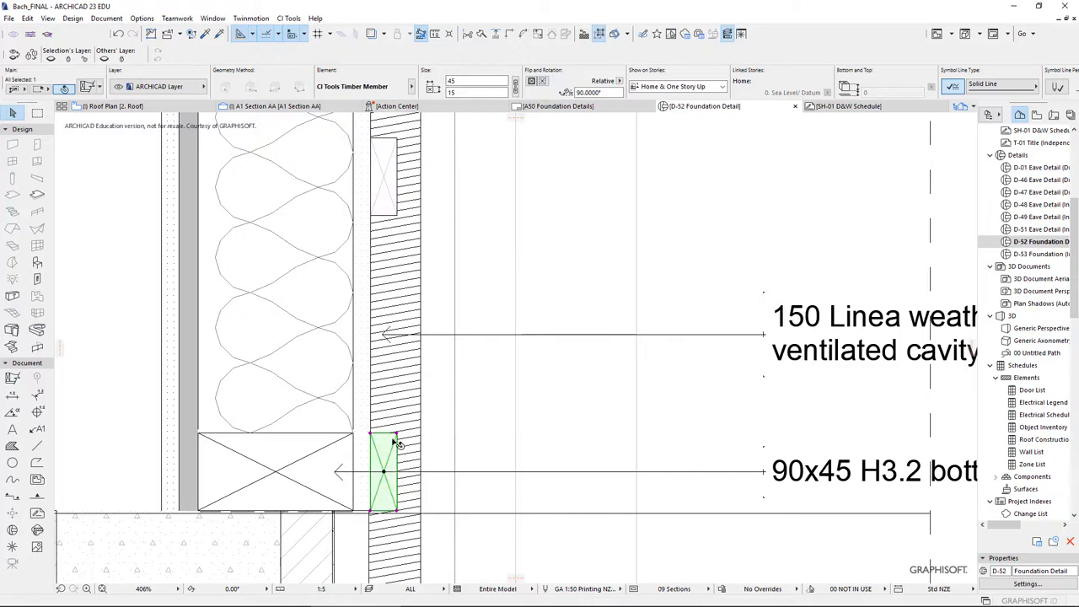
click(396, 435)
click(396, 126)
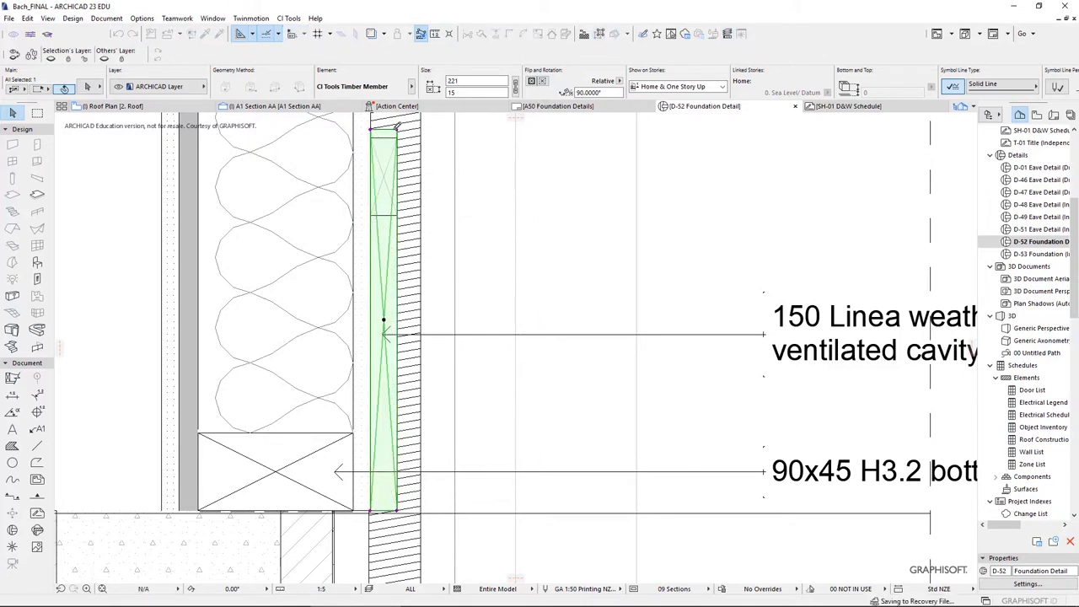
click(384, 215)
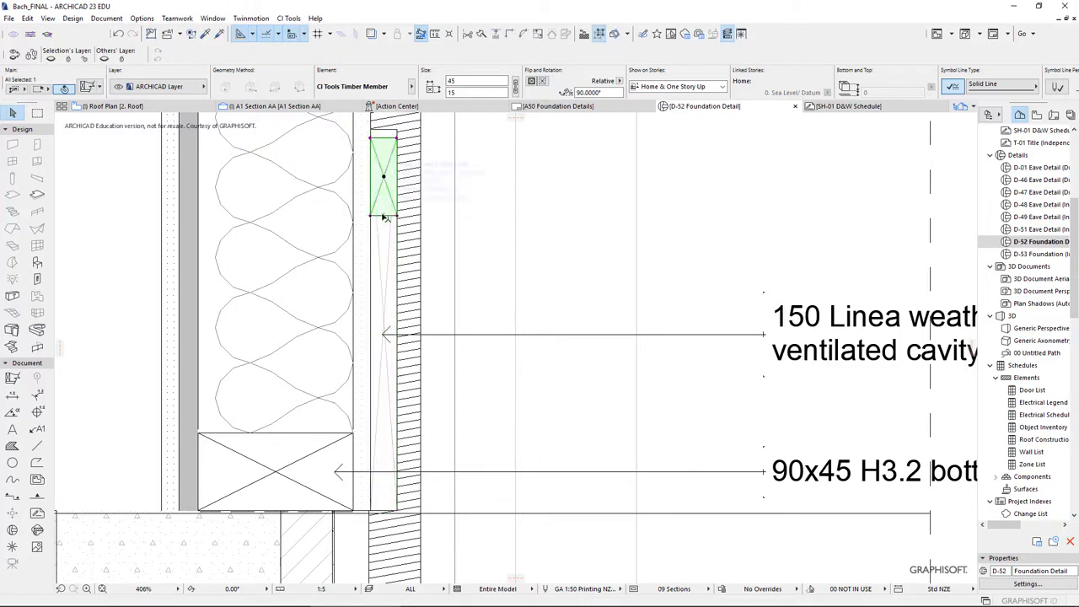
key(Delete)
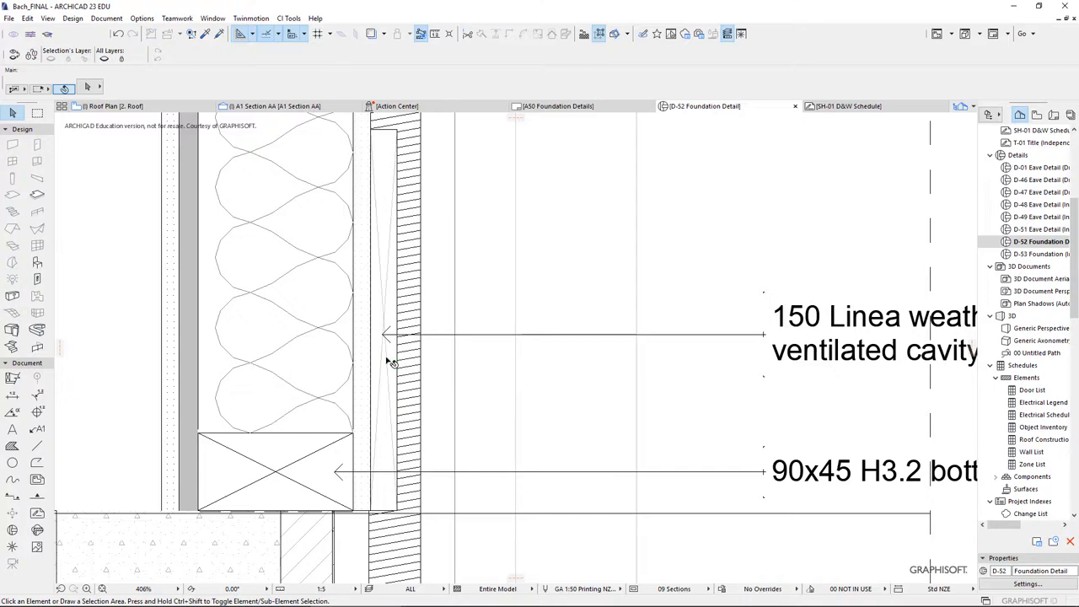
- Stretch the cavity batten up past the detail's upper boundary to a length of about 308 mm
click(391, 360)
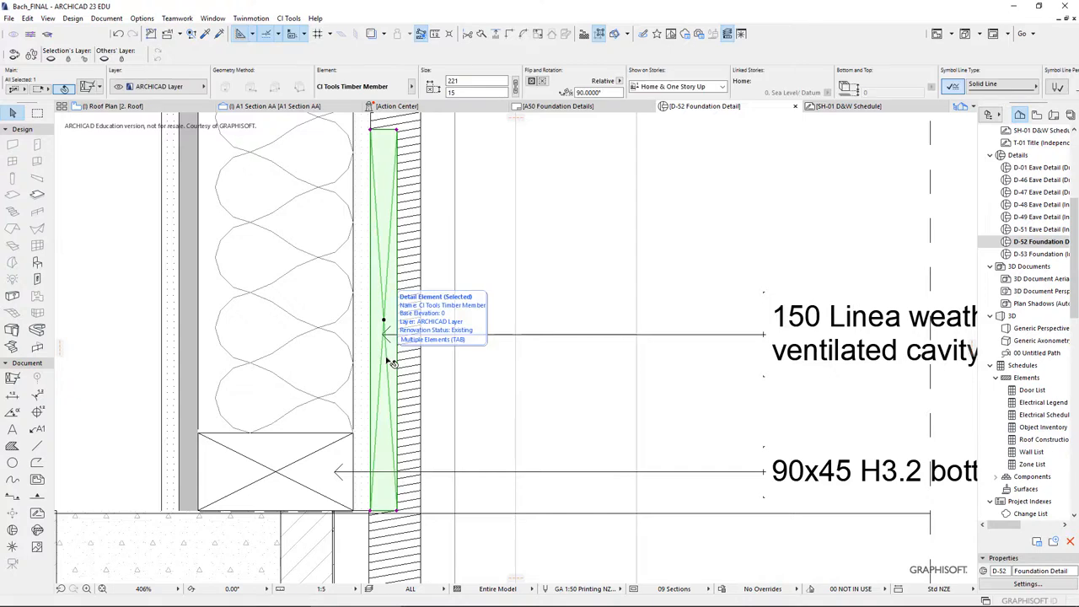
scroll(389, 360, down, 3)
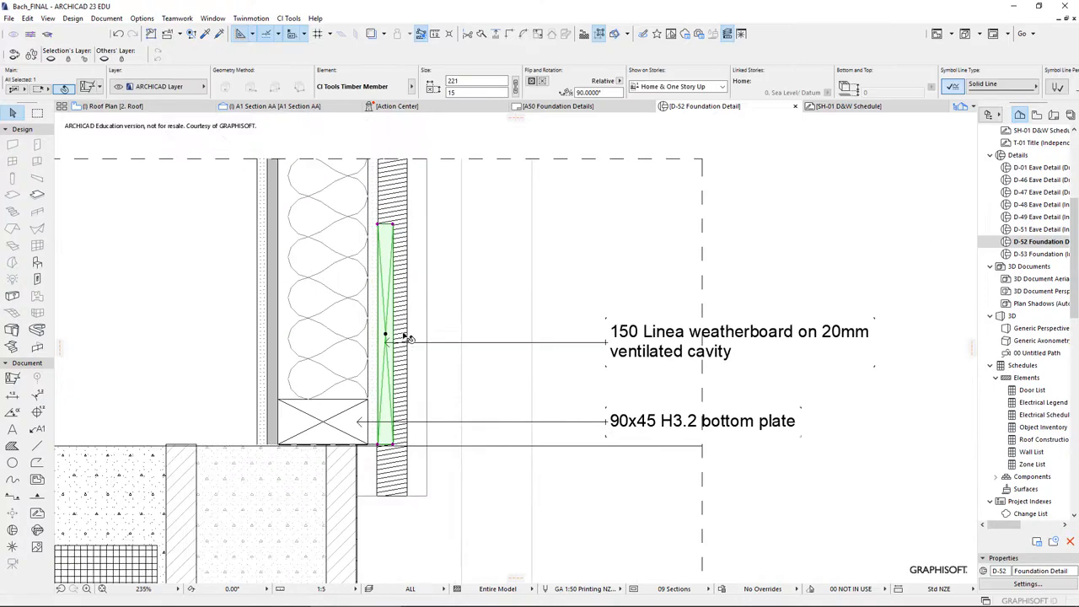
click(393, 225)
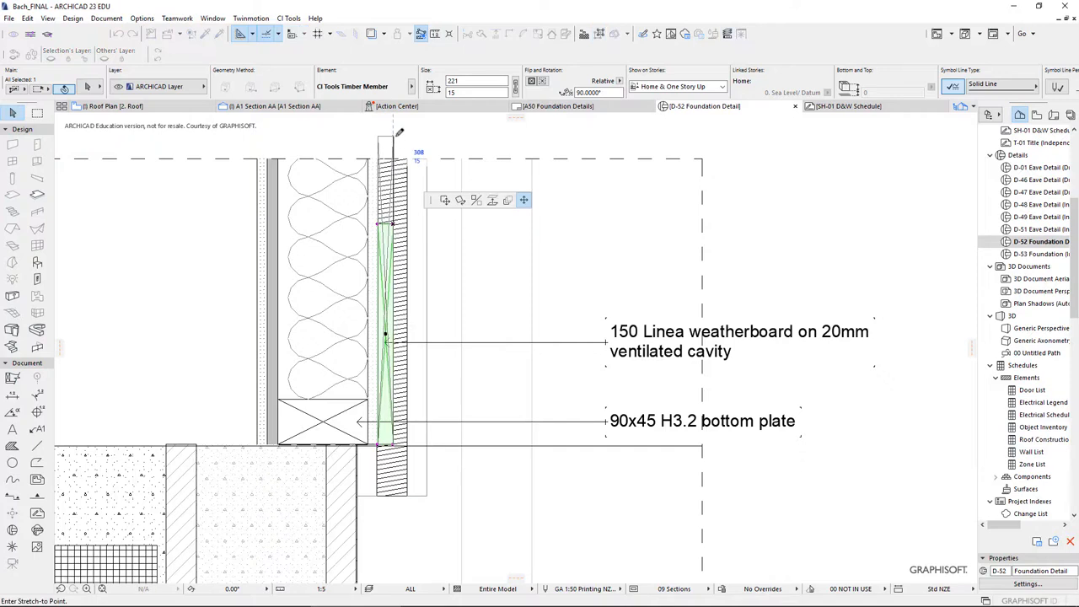
click(384, 136)
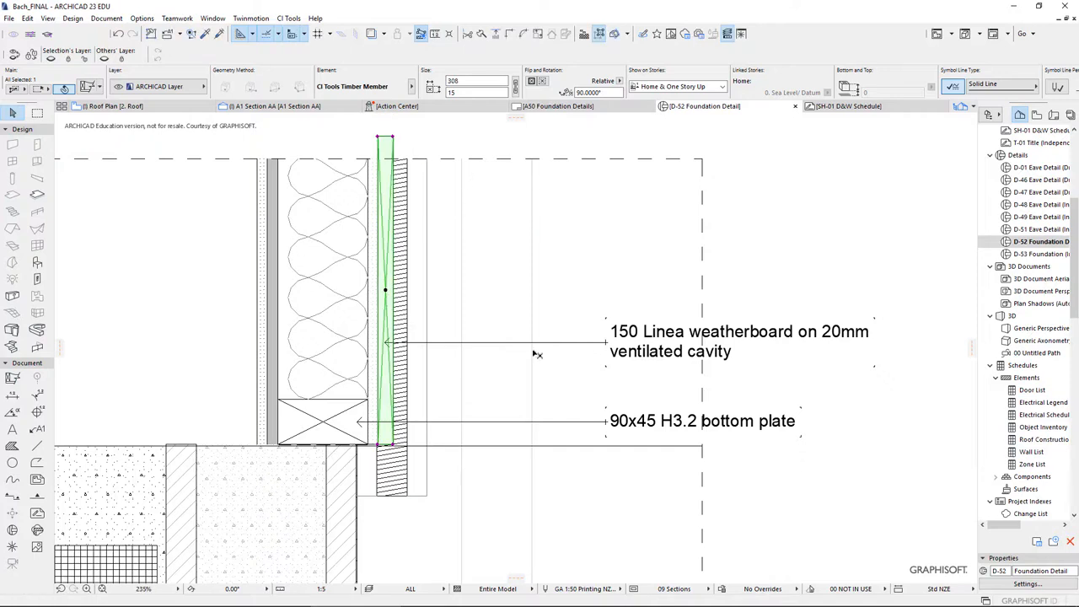
click(385, 366)
key(Escape)
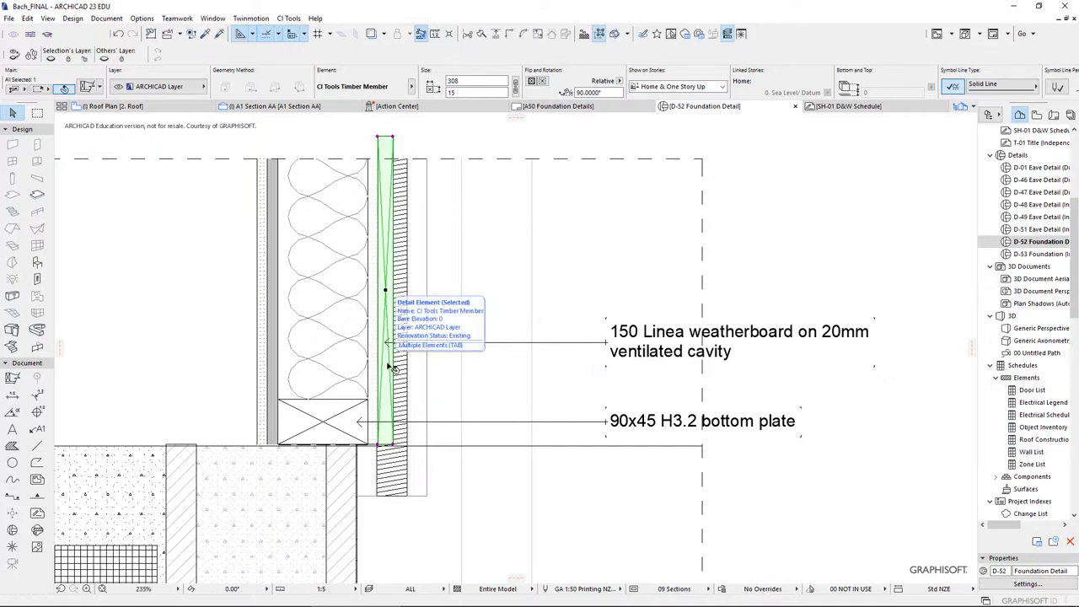
- Replace the selected timber member with the CI Tools Wall Board Section from the walls group of the detail element library
click(12, 380)
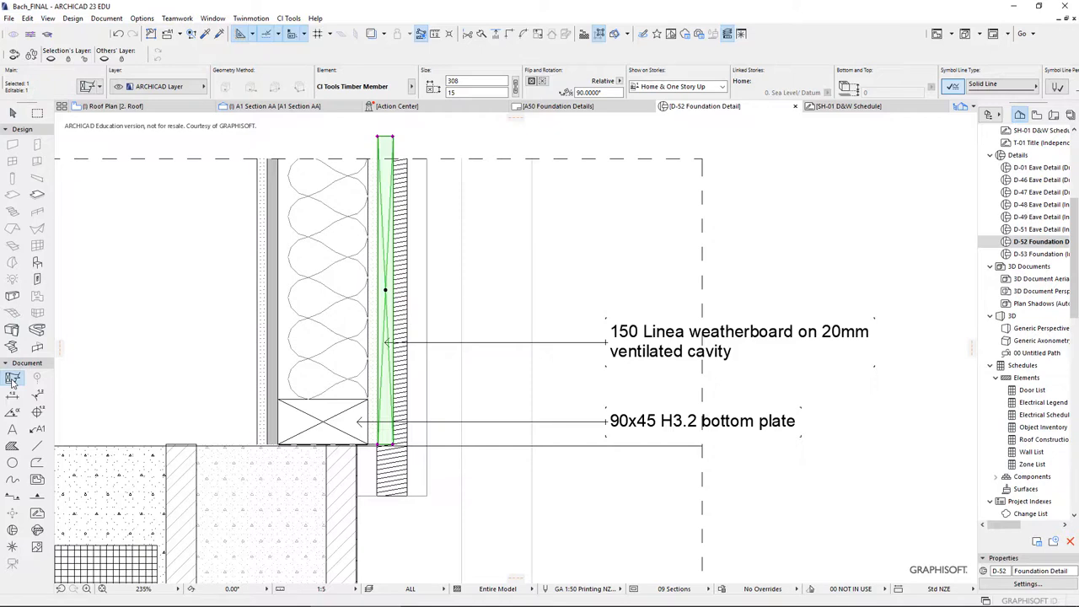
double_click(12, 379)
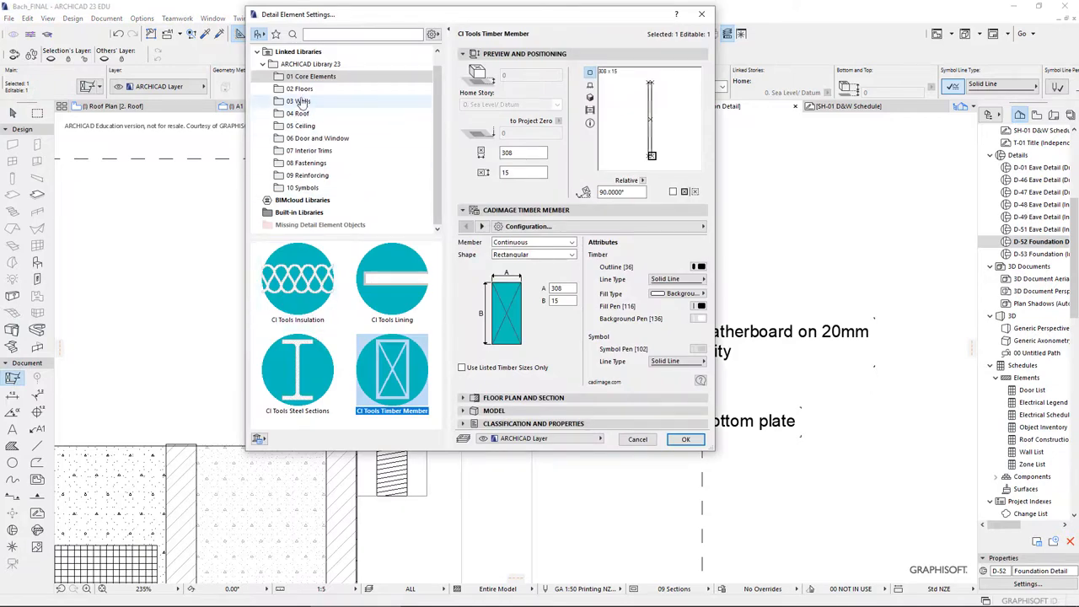
click(301, 101)
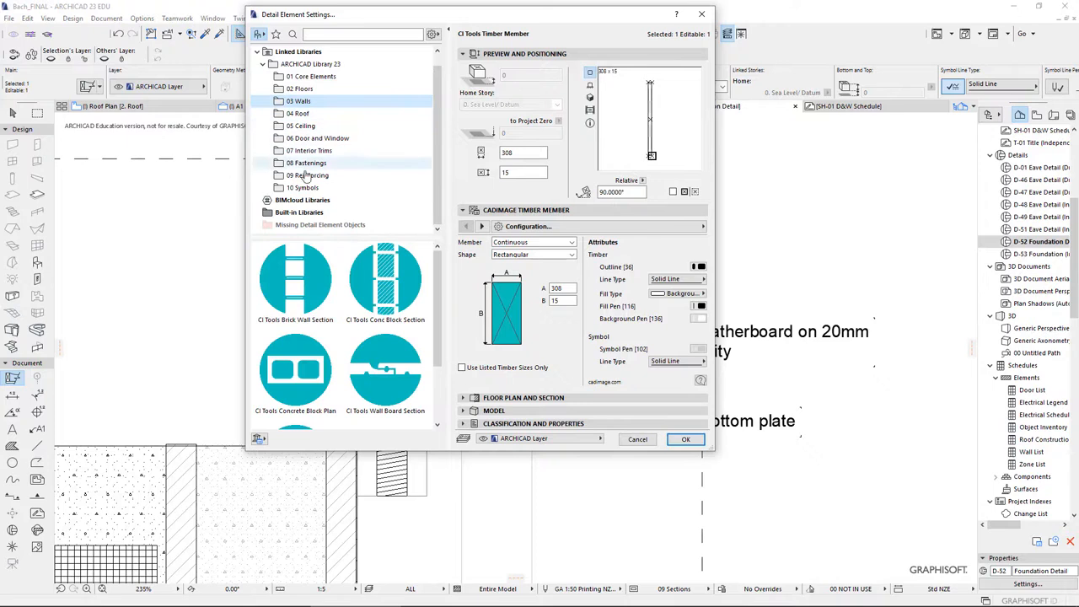
click(309, 150)
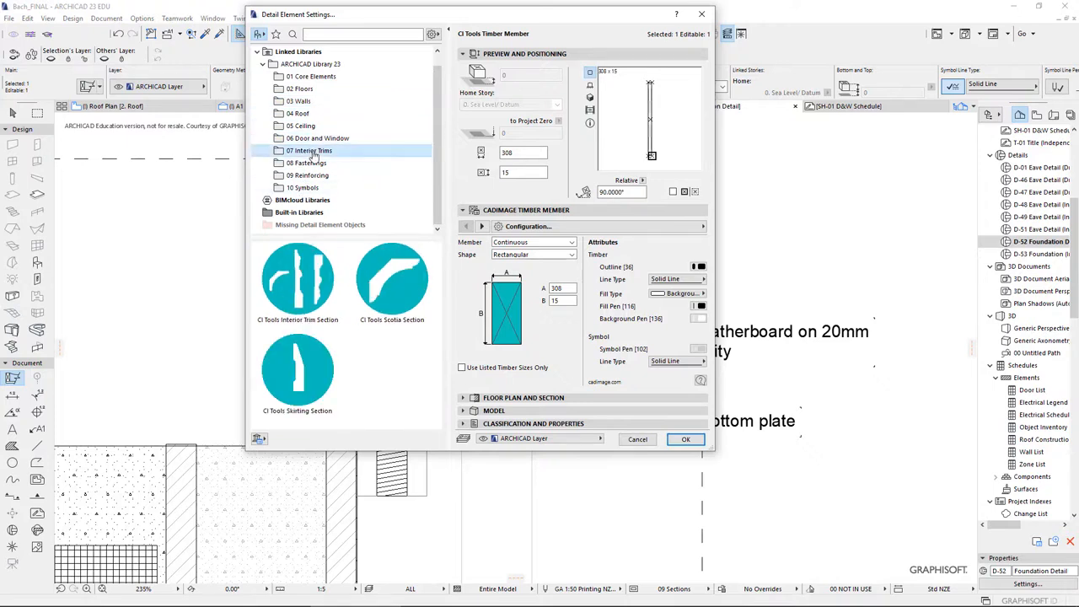
click(303, 187)
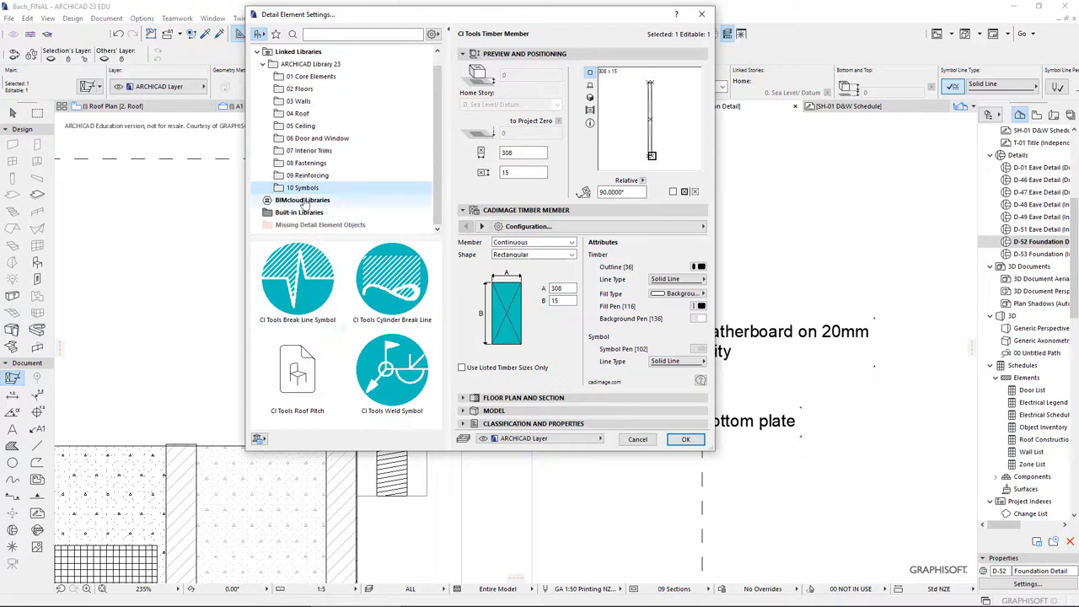
click(306, 175)
click(304, 162)
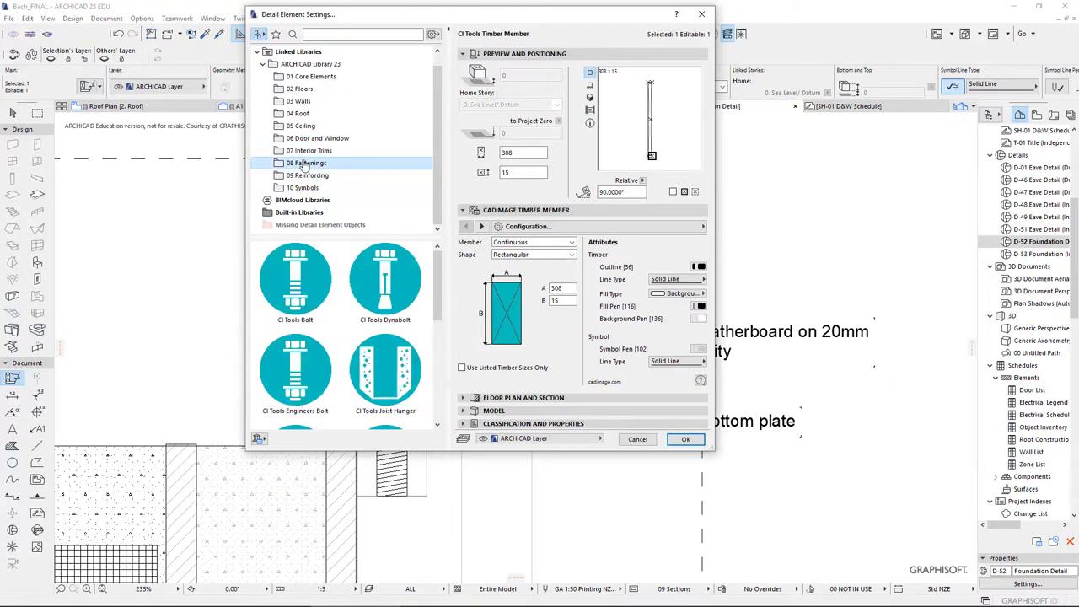
click(305, 153)
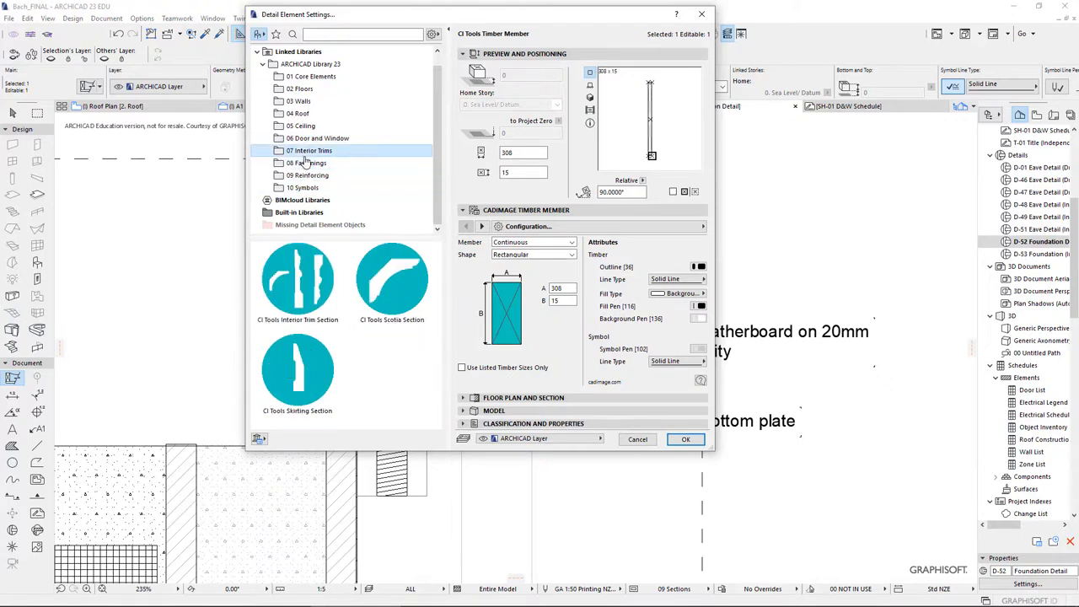
click(298, 101)
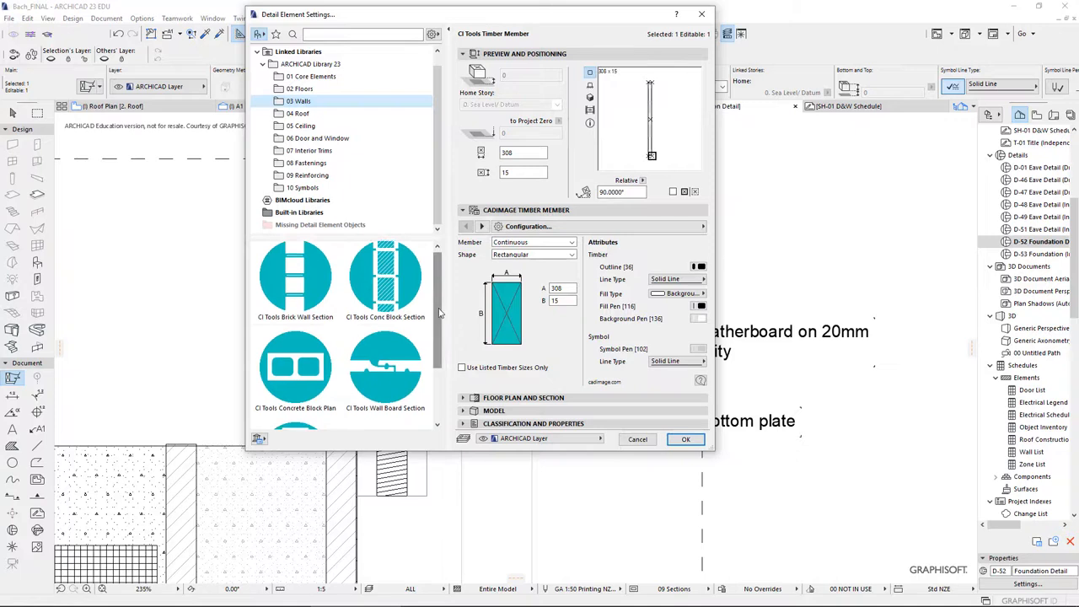
scroll(428, 375, down, 2)
click(386, 287)
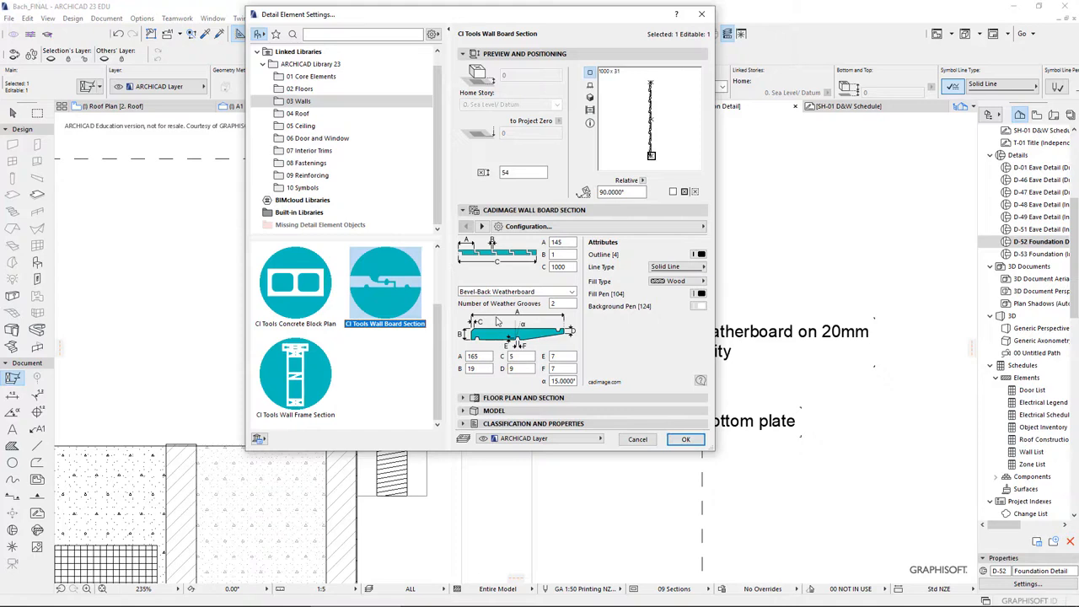
- Compare the wall board profiles, choose Bevel-Back Weatherboard and apply it to the selected element
click(528, 227)
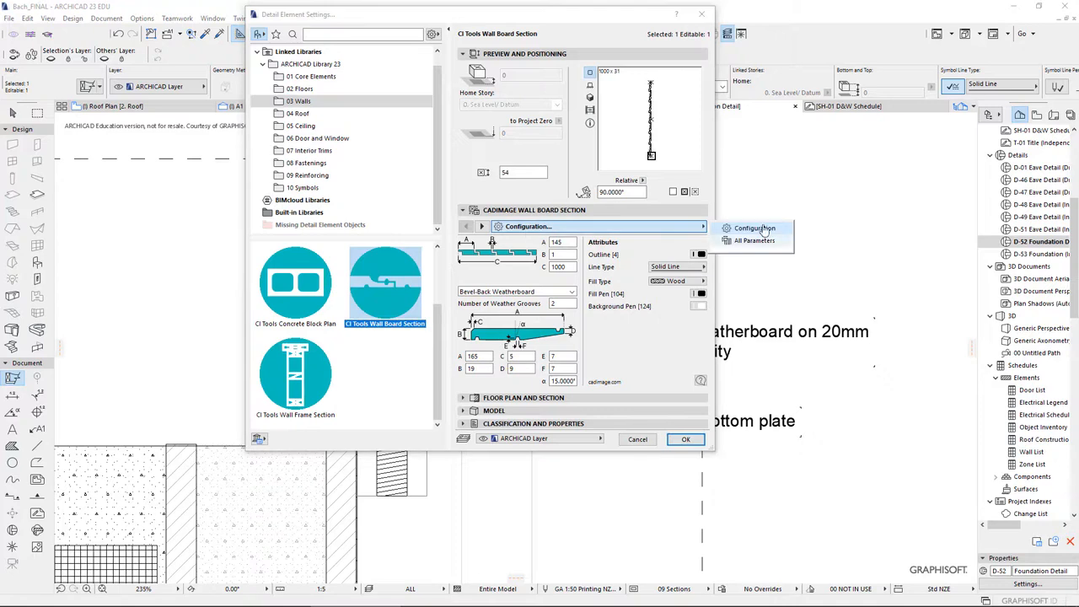
click(517, 291)
click(518, 292)
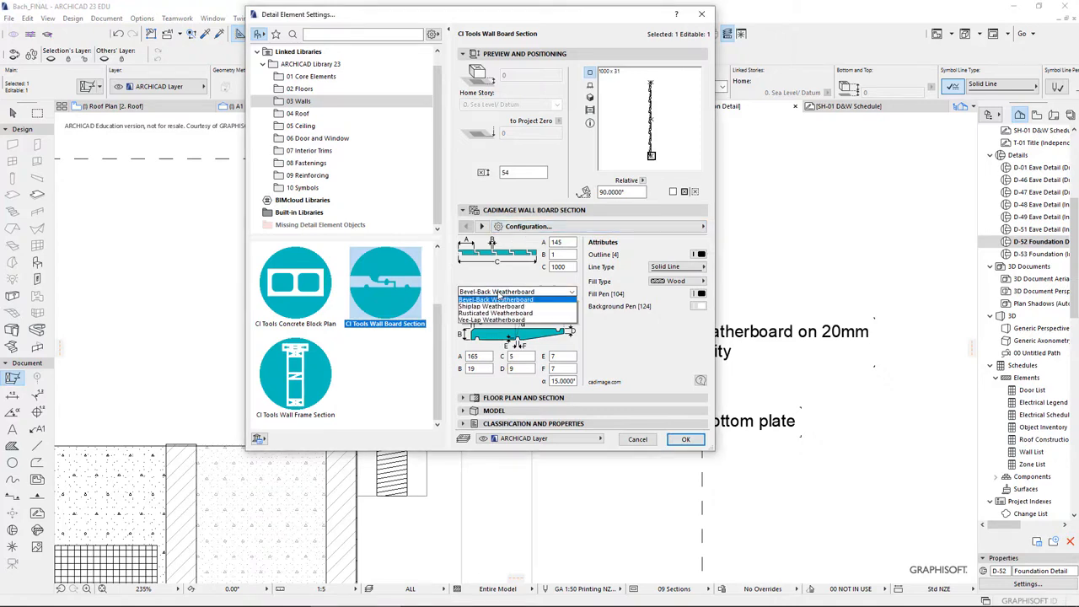
click(523, 309)
click(526, 280)
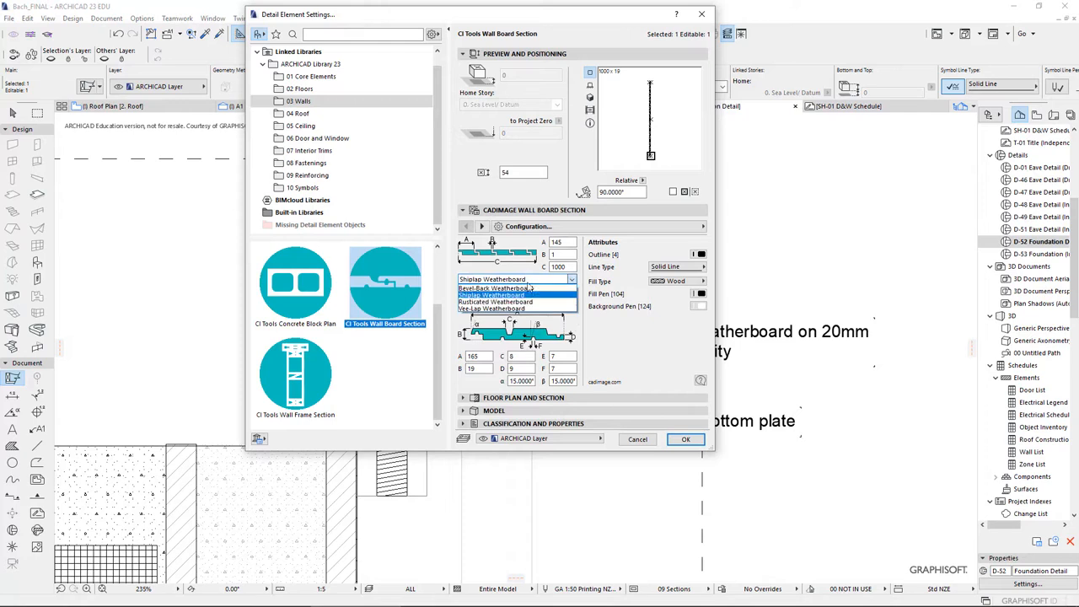
click(518, 309)
click(530, 290)
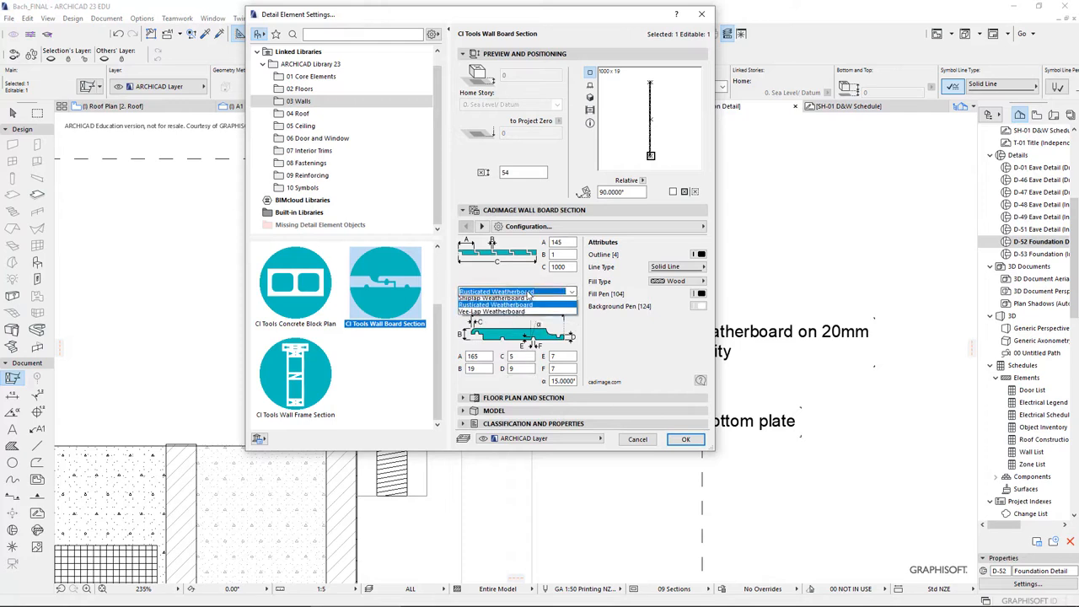
click(523, 323)
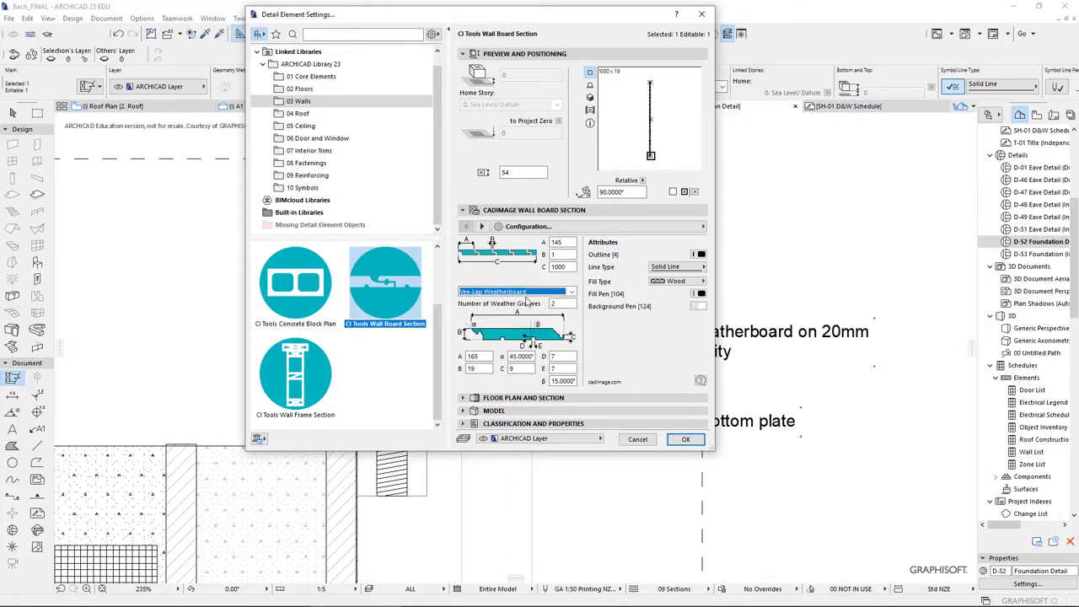
click(527, 291)
click(522, 300)
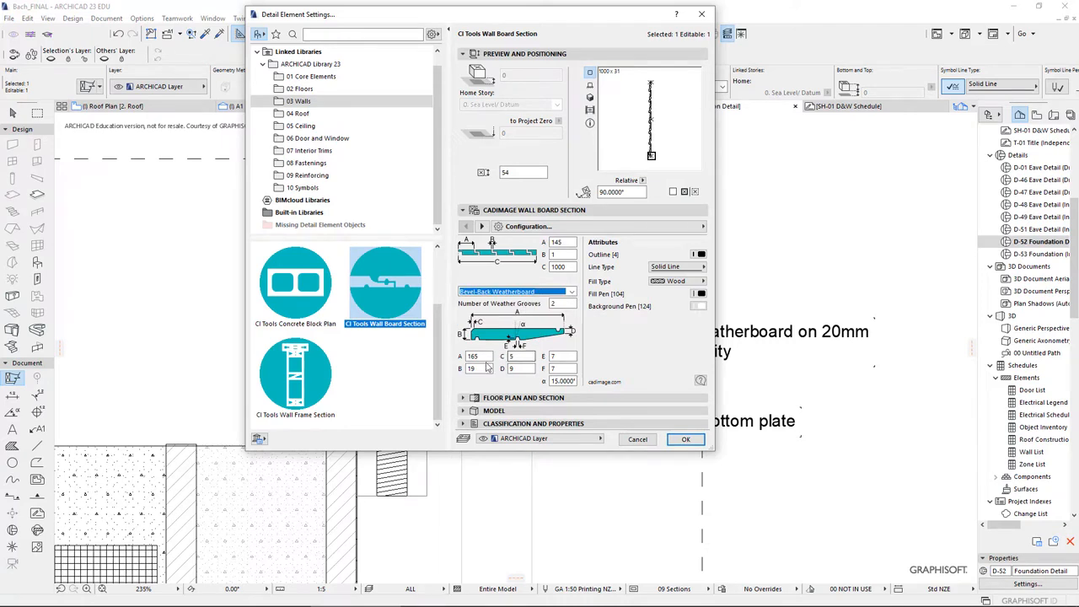
click(685, 439)
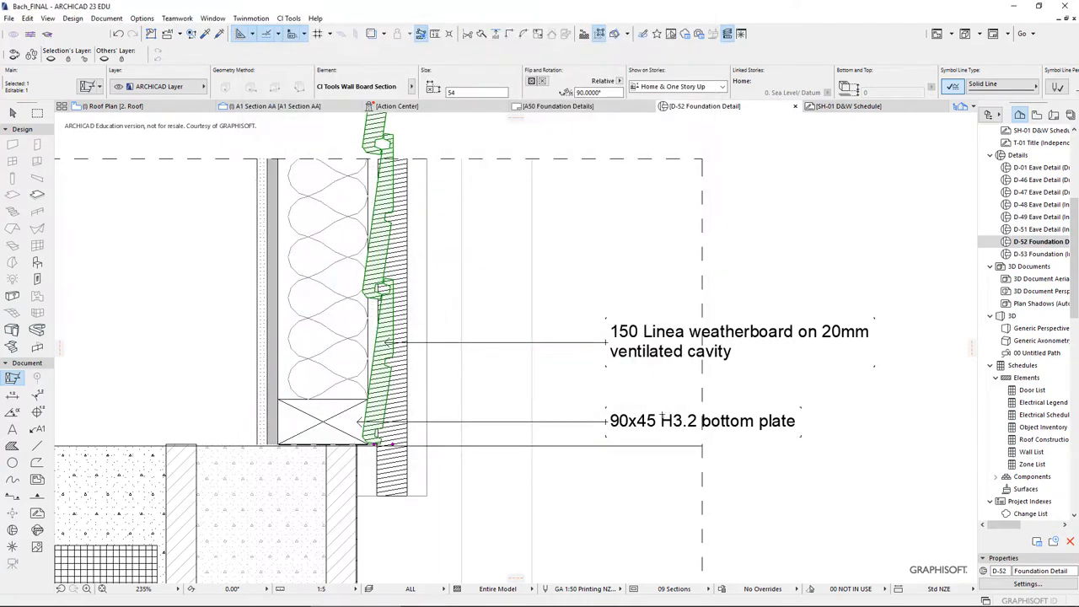
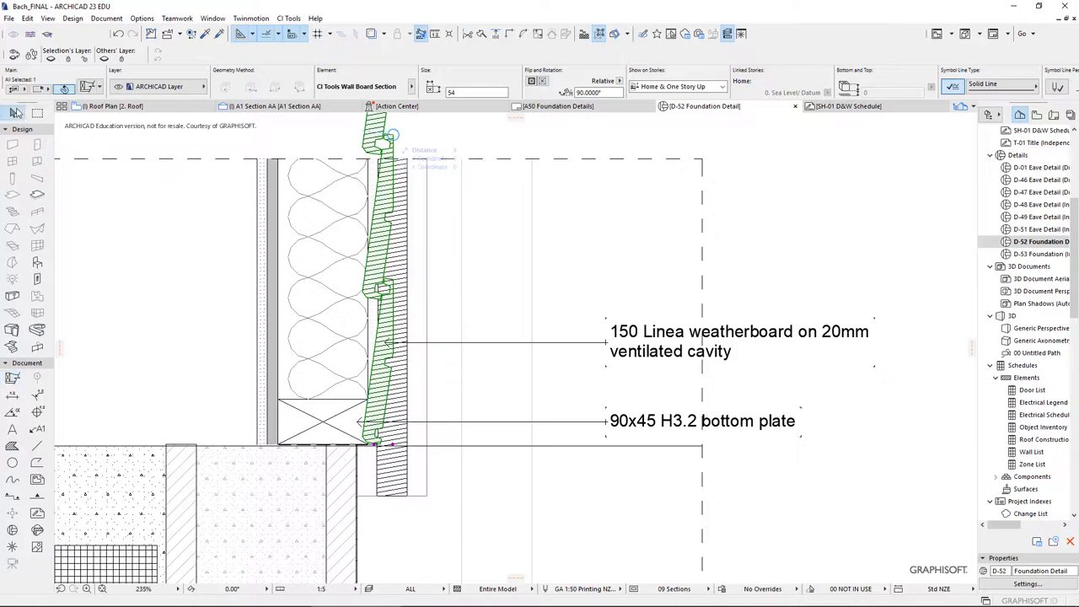
- Mirror the weatherboard section about the vertical line along its outer edge so the boards face outward
click(389, 138)
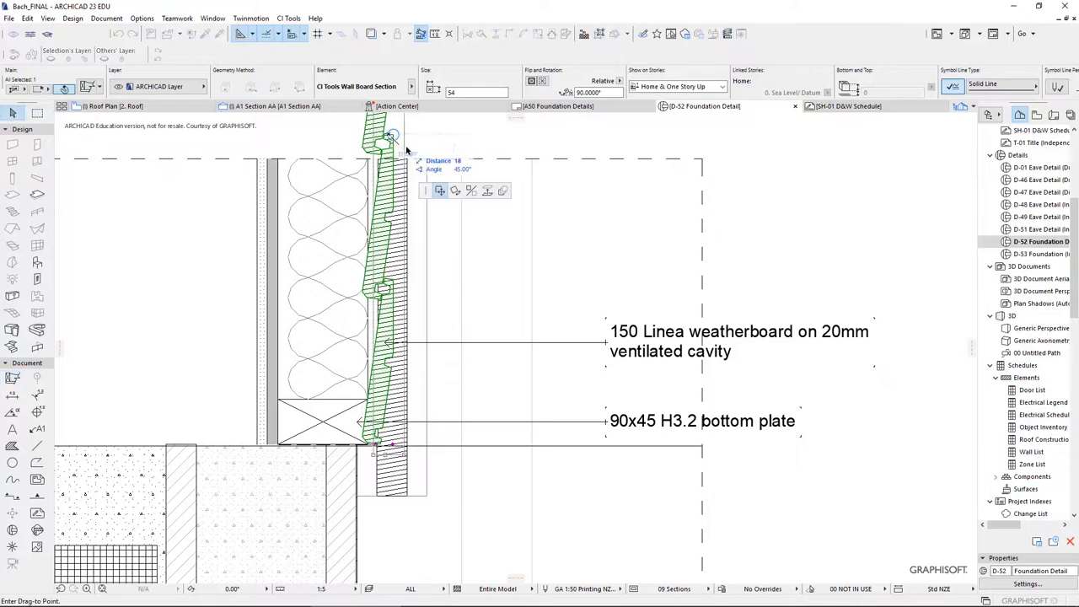
click(471, 191)
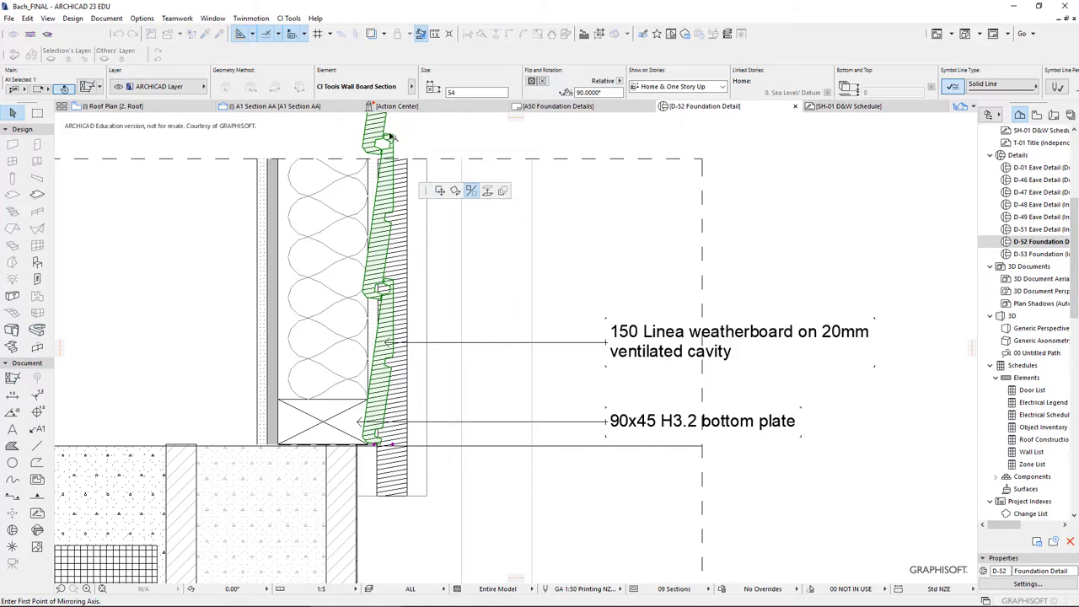
click(394, 137)
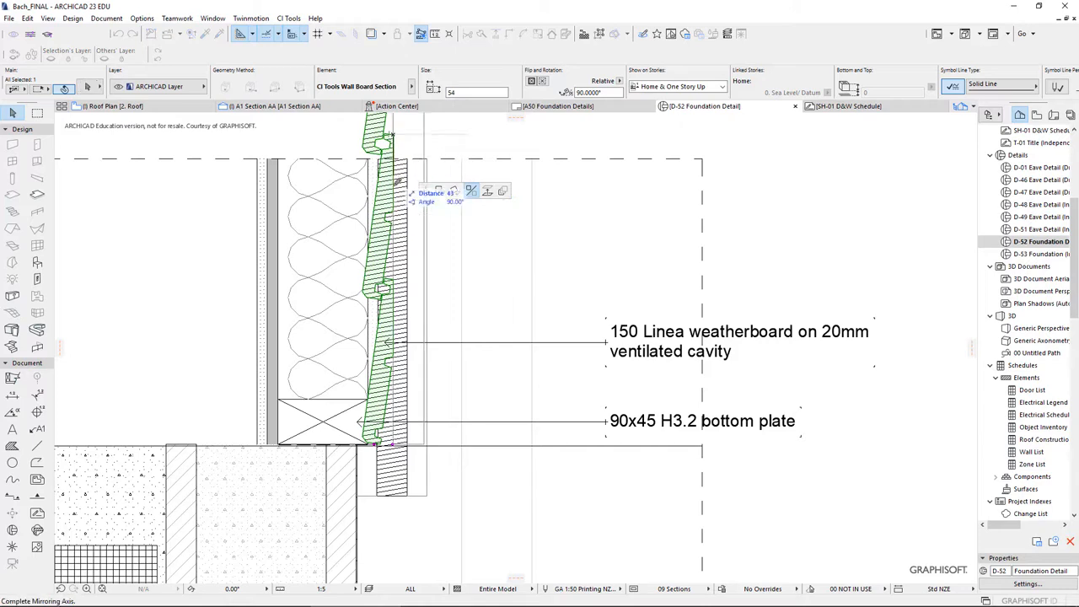
click(393, 179)
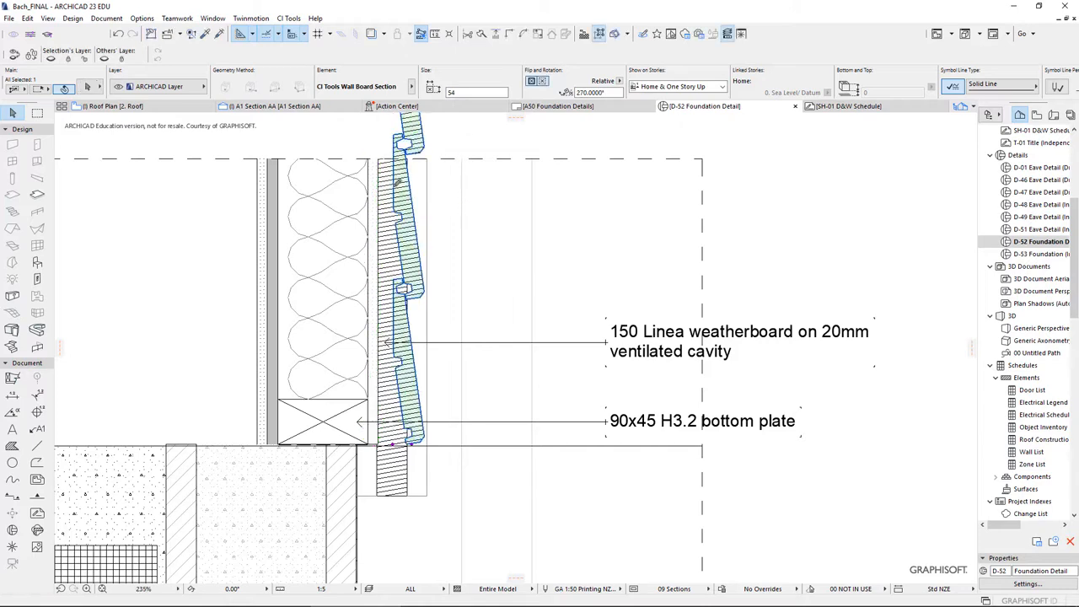
- Delete the old cladding hatch together with its outline and the leftover short line at its base
click(397, 480)
key(Delete)
click(407, 496)
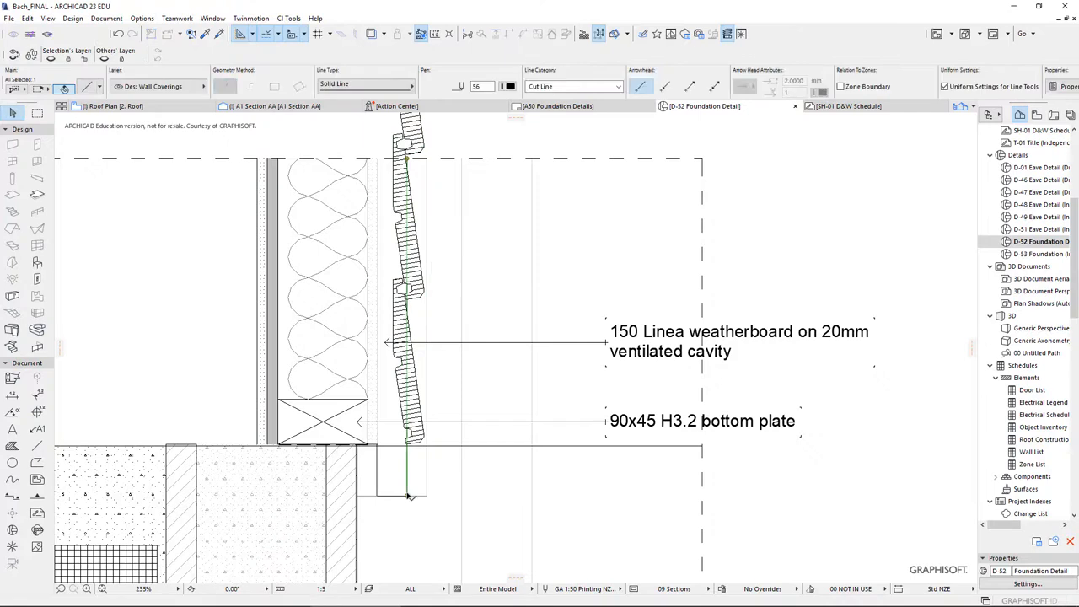
key(Delete)
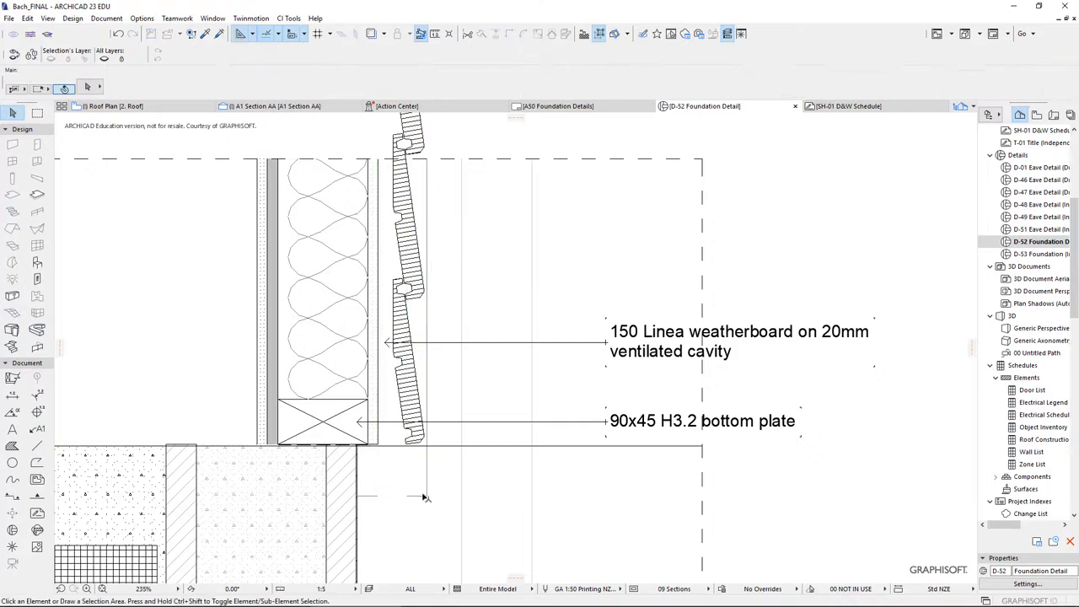
click(380, 496)
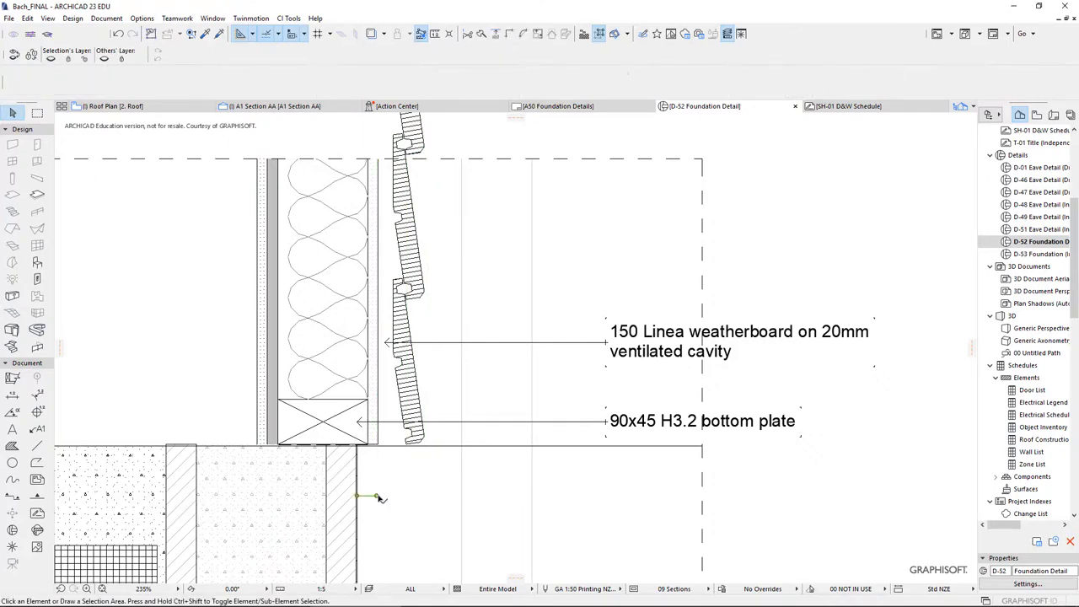
key(Delete)
- Move the weatherboard section inward until its back edge meets the vertical line outside the wall frame
click(394, 283)
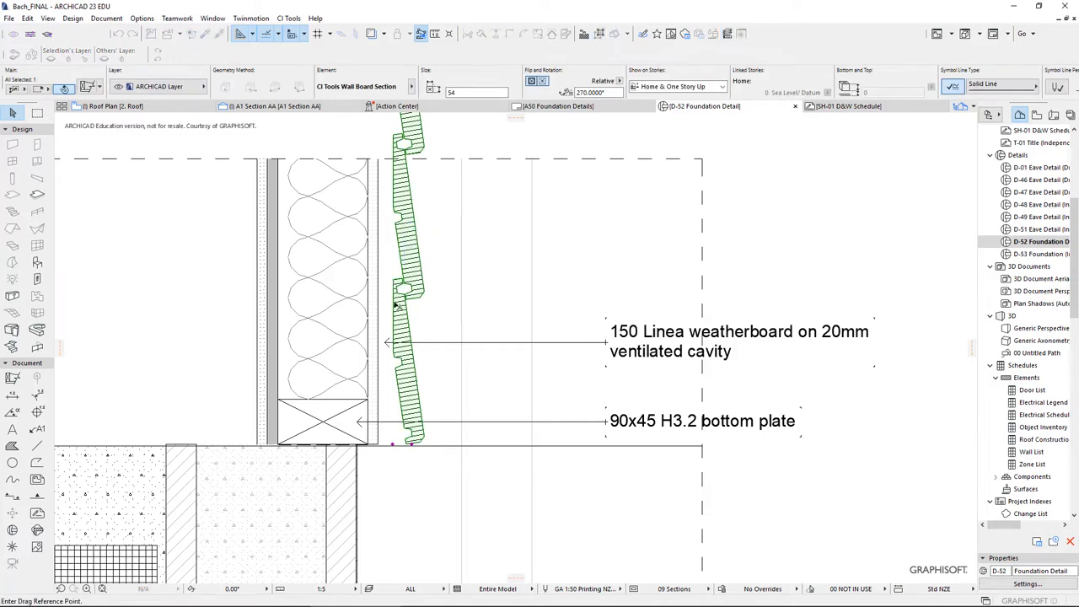
click(396, 374)
click(381, 389)
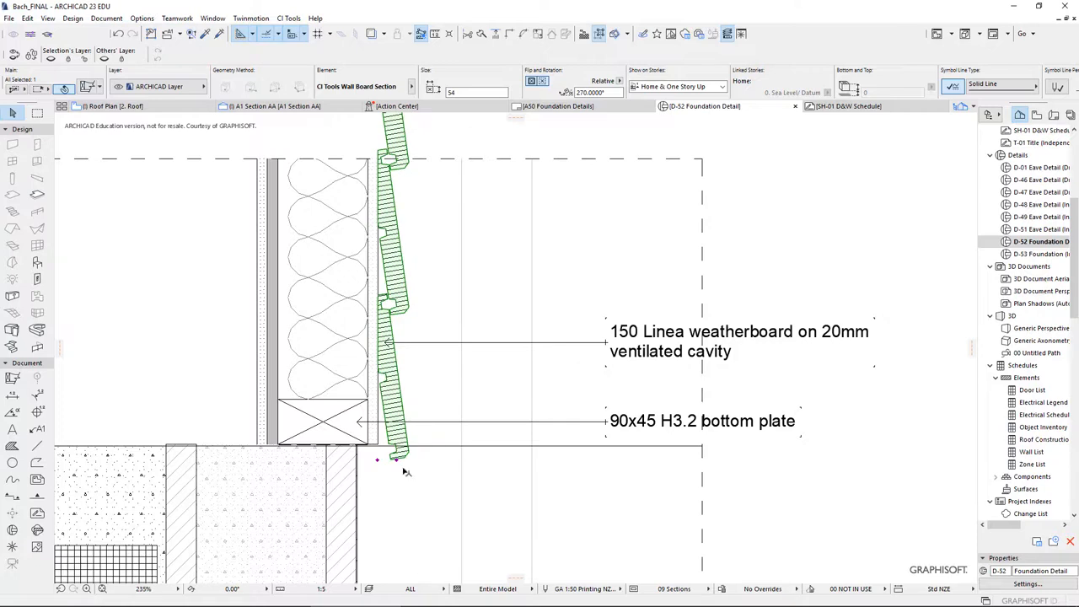
- Move the weatherboard section up 14 mm so its foot sits on the floor line
scroll(406, 471, up, 6)
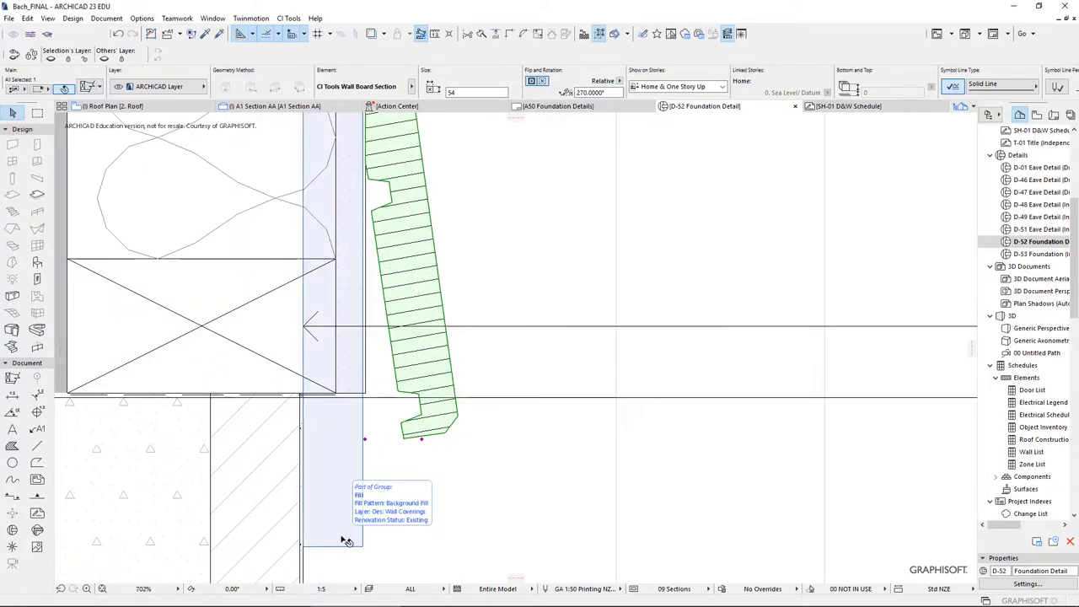
click(405, 428)
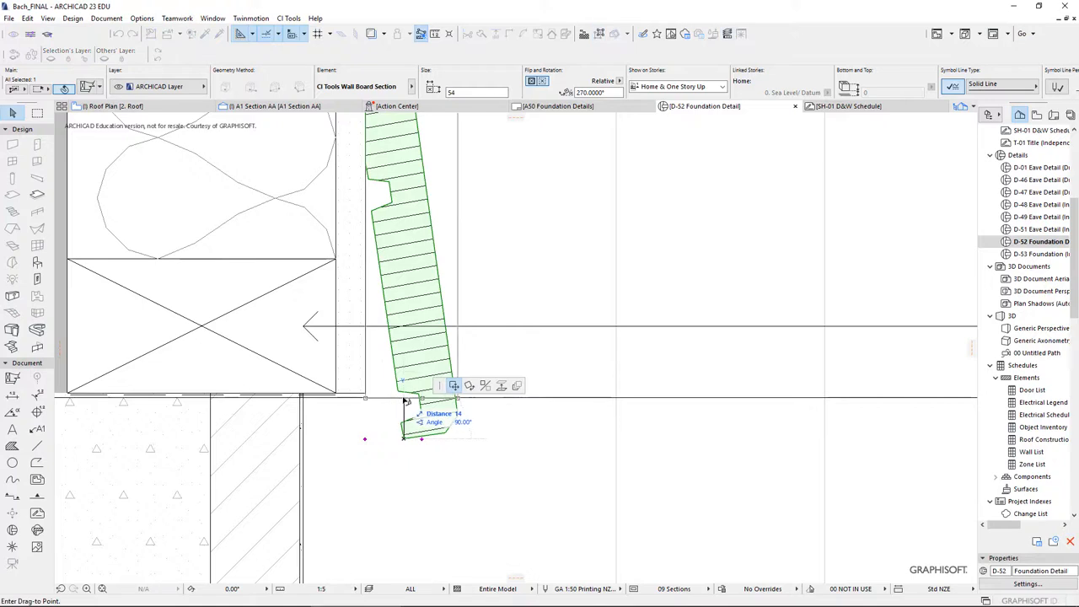
click(405, 401)
click(402, 396)
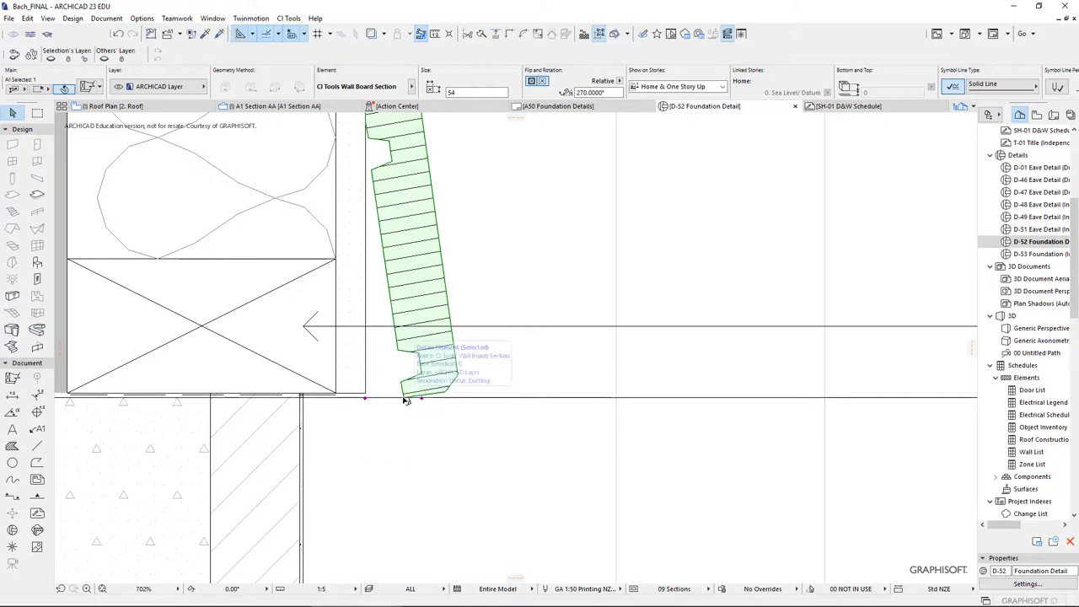
- Move the weatherboard section straight down so its foot overlaps the foundation, level with the former cladding's base
key(Tab)
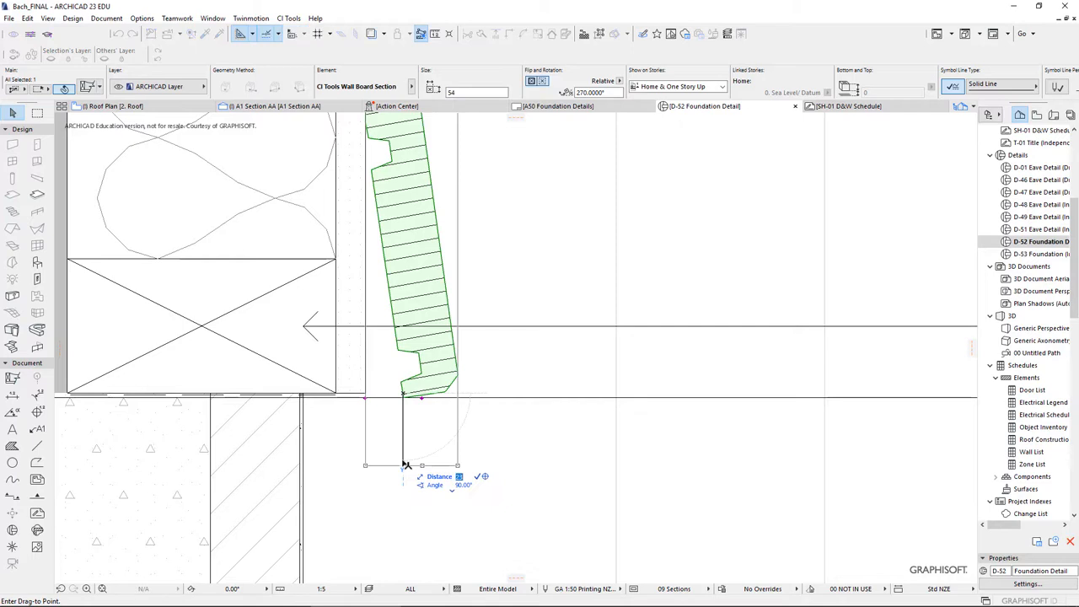
key(Return)
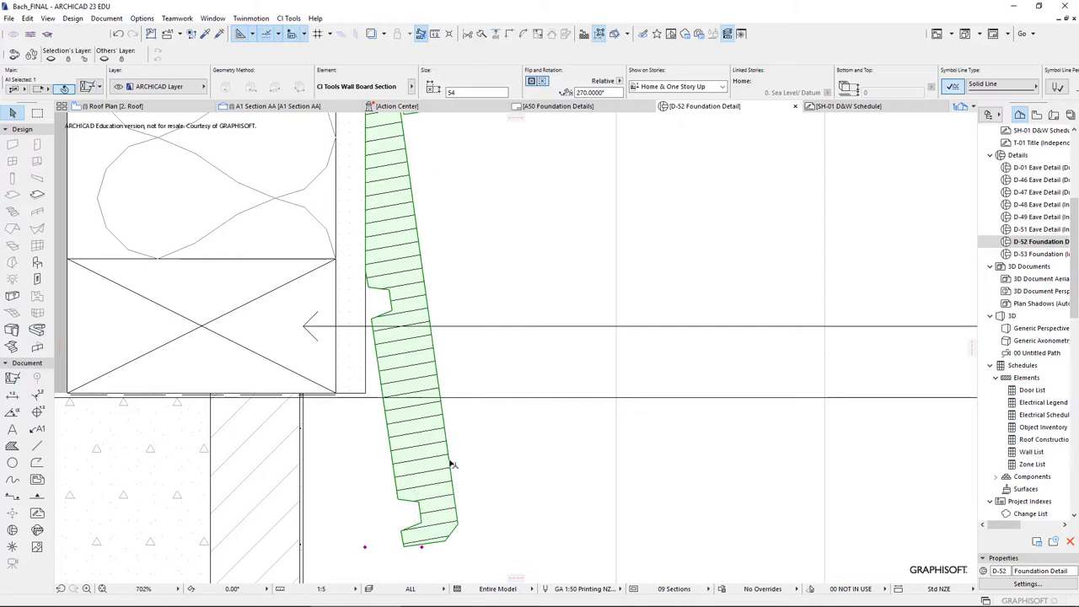
scroll(452, 465, down, 2)
scroll(452, 465, down, 2)
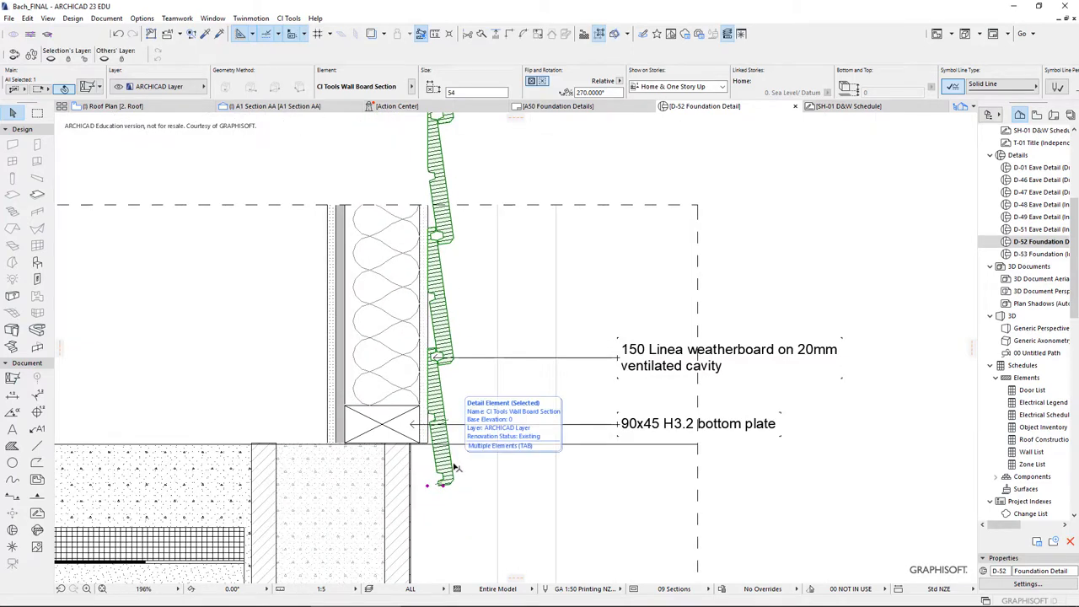
click(477, 403)
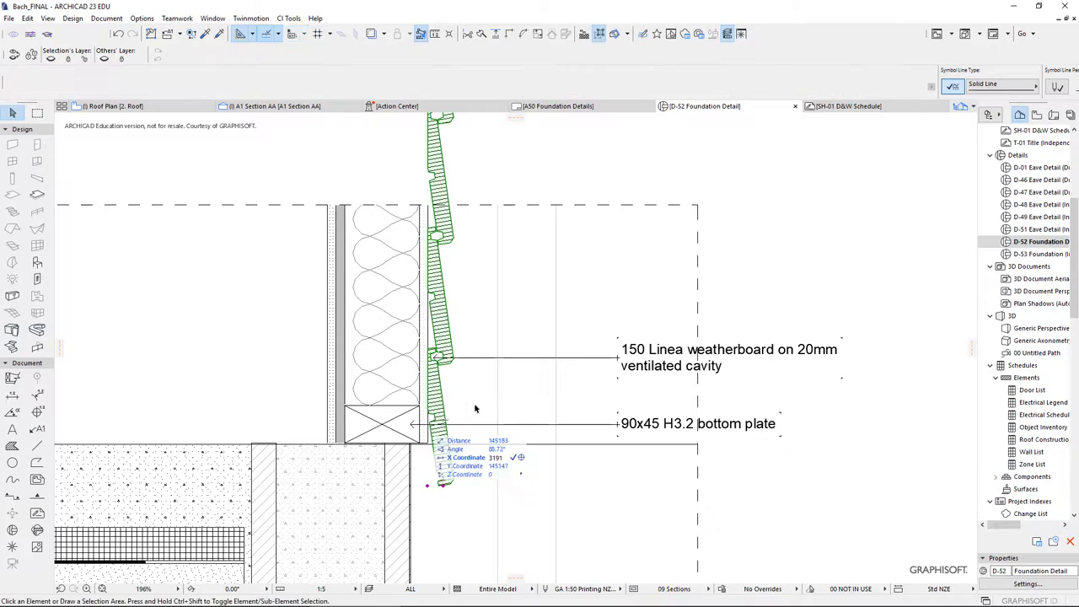
- Move the leader arrowhead of the "150 Linea weatherboard on 20mm ventilated cavity" label to the weatherboard's outer face
click(554, 355)
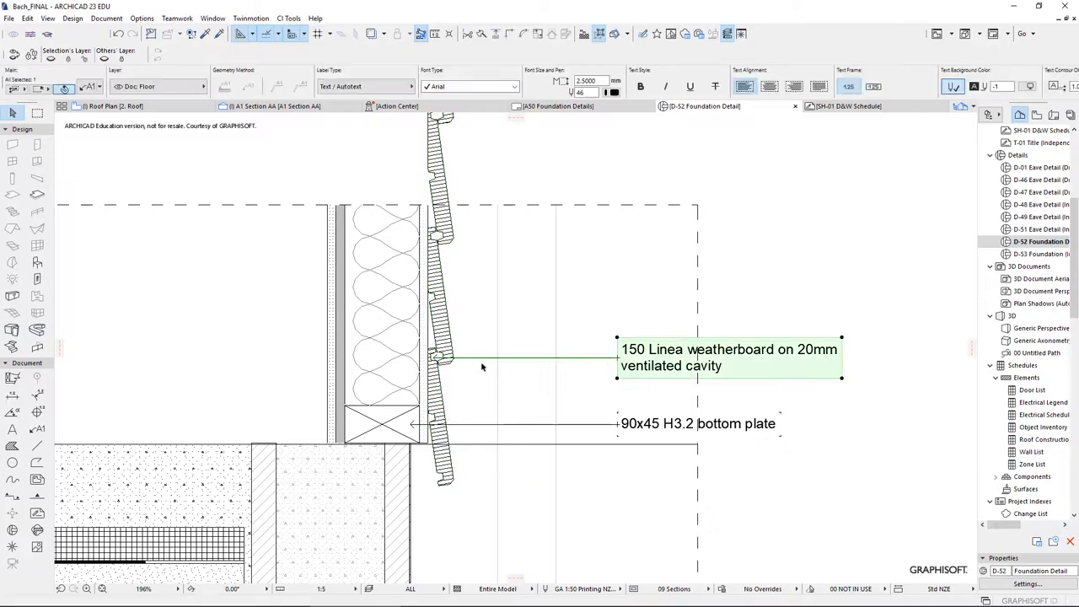
scroll(482, 364, up, 3)
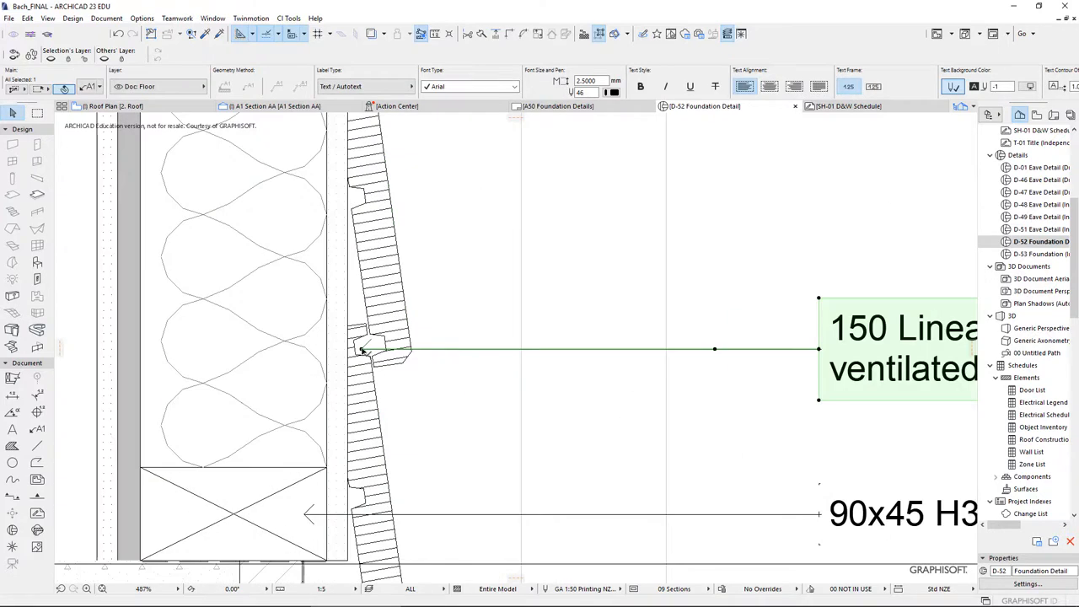
click(361, 349)
click(412, 349)
click(471, 380)
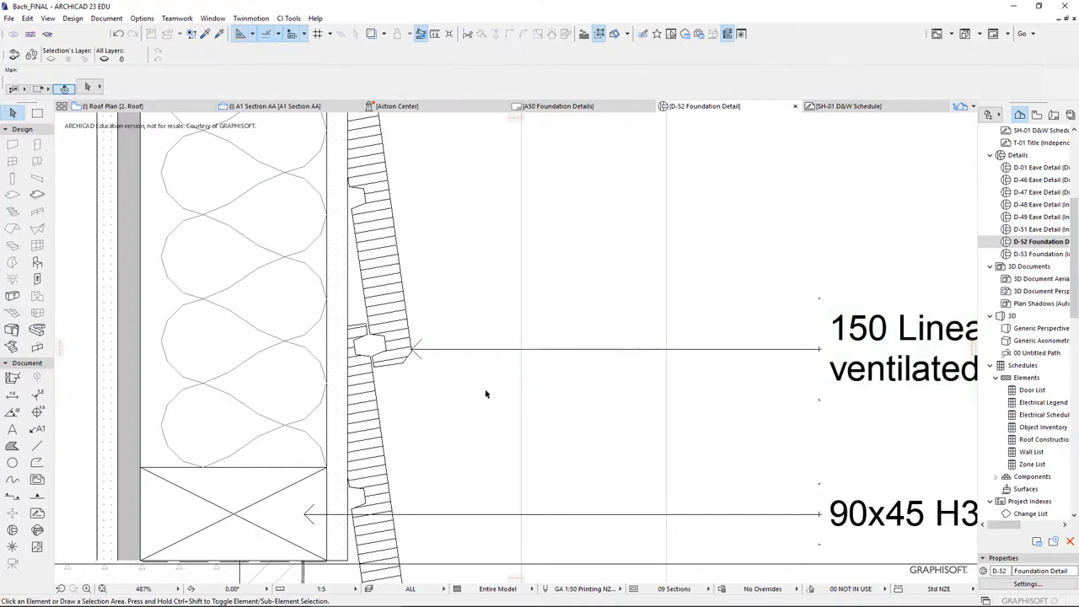
scroll(485, 394, down, 3)
- Copy the weatherboard label straight up above the original and point the copy's leader horizontally at the wall insulation
click(674, 377)
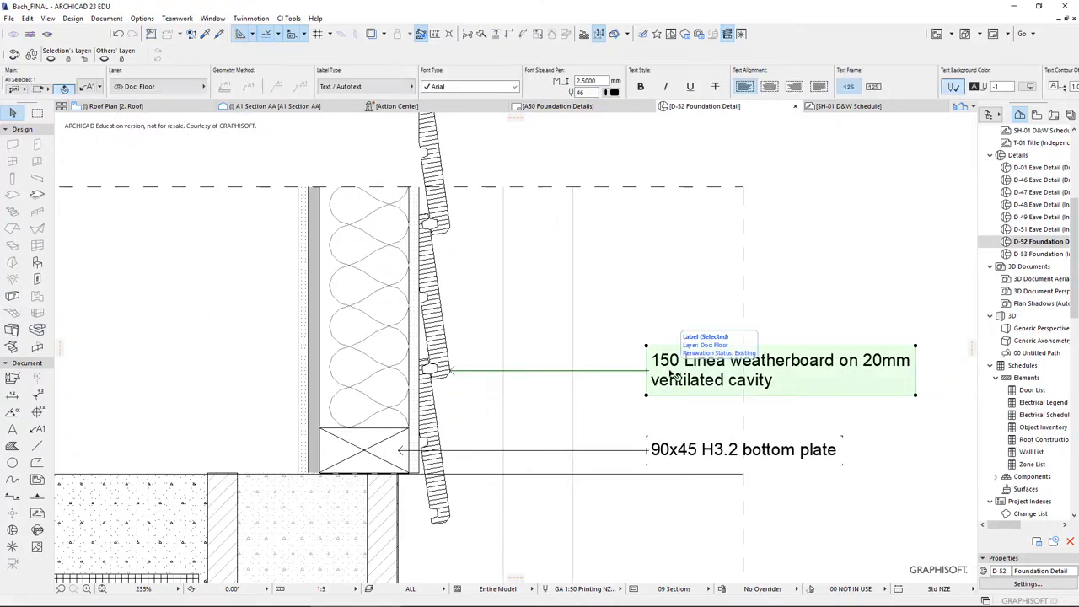
key(ctrl+d)
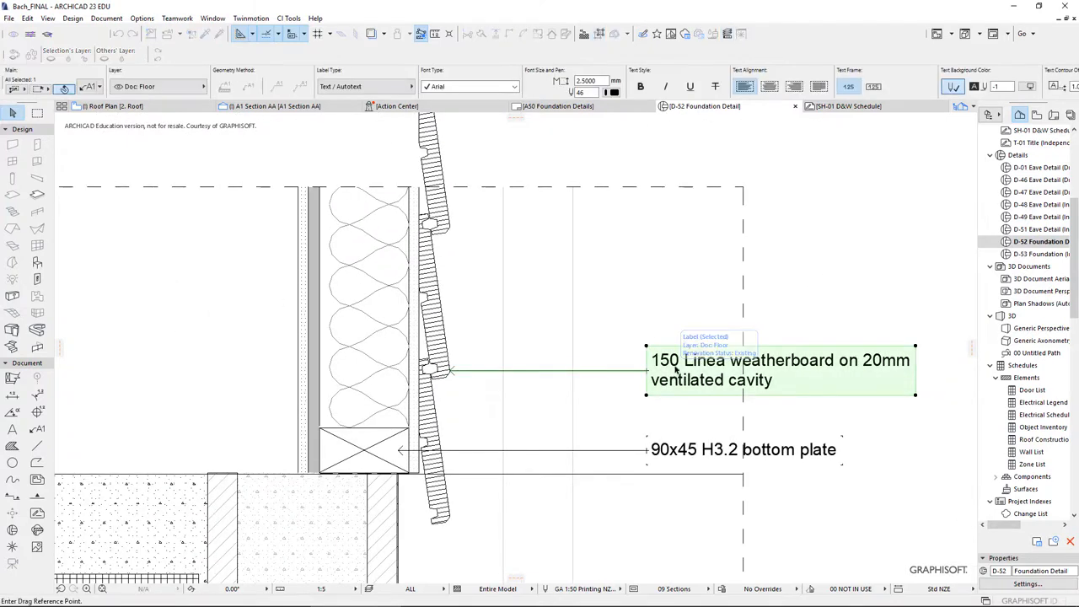
click(597, 371)
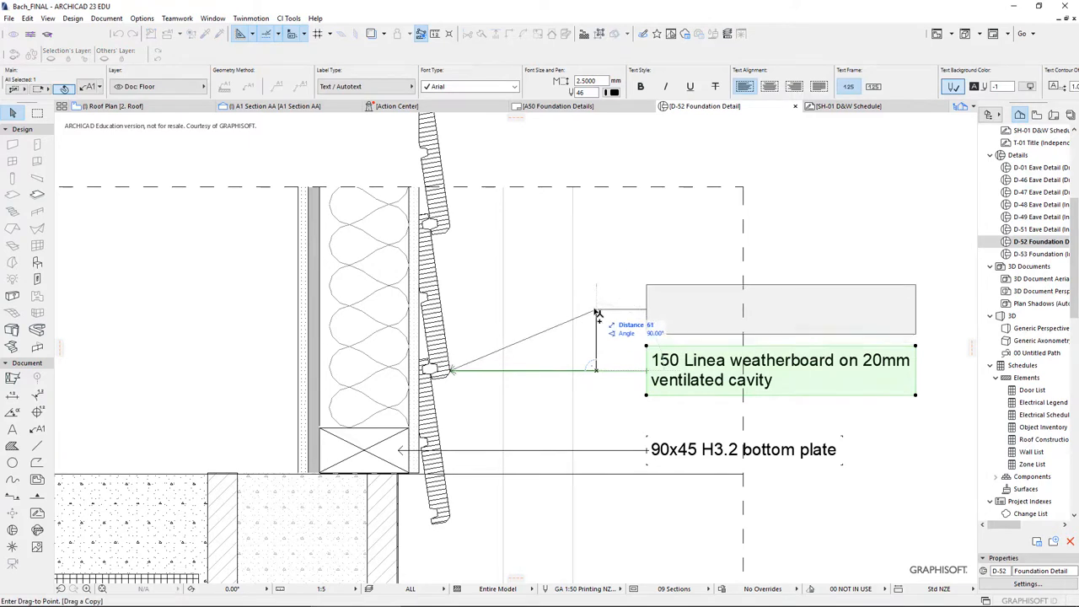
click(596, 316)
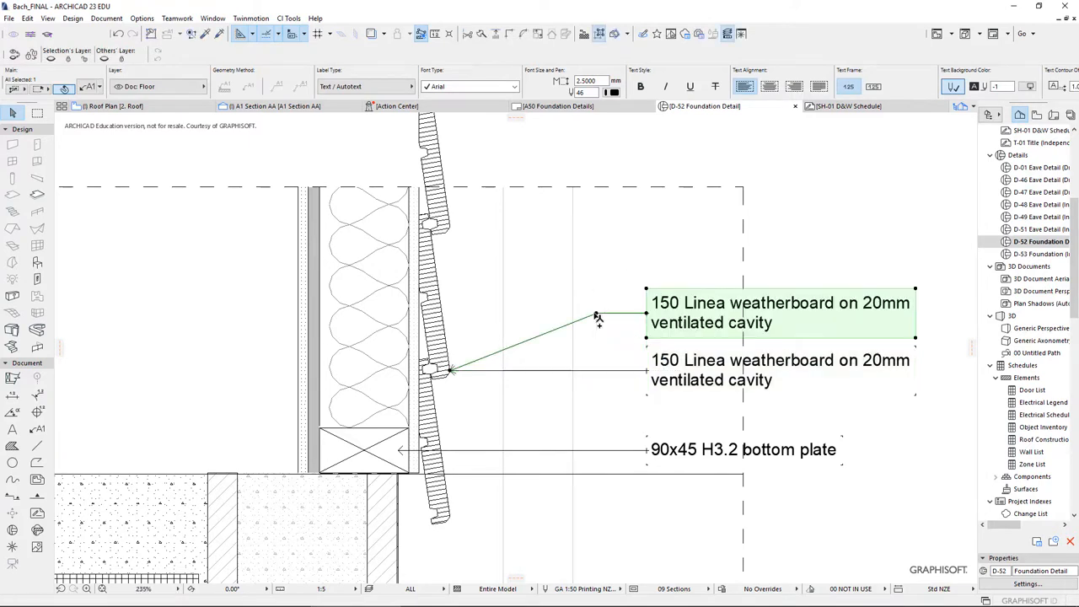
click(451, 371)
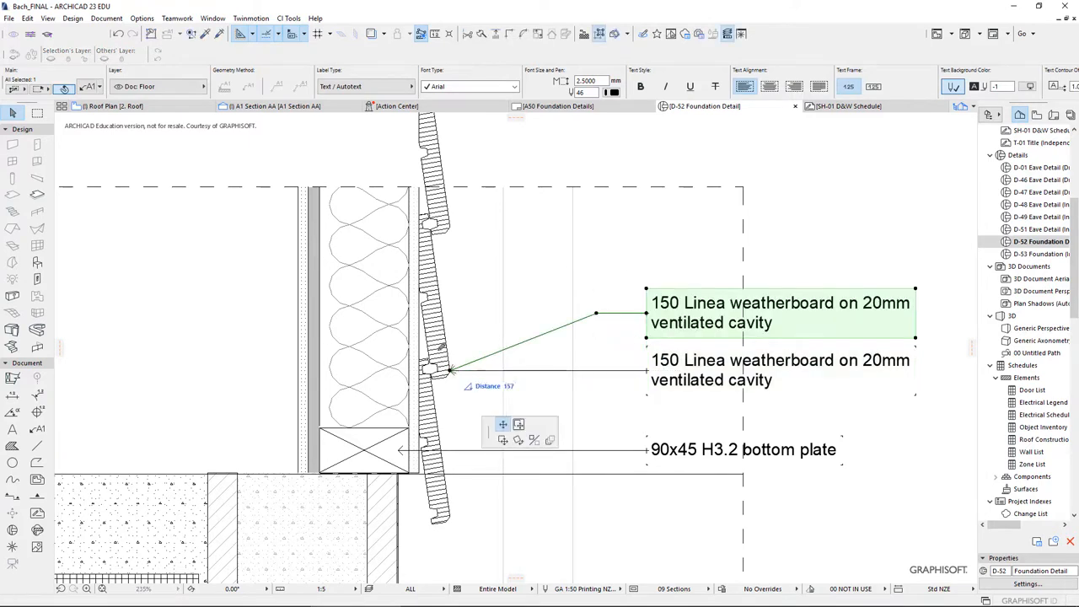
click(393, 311)
- Replace the copied label's text with "R2.4 Blackpearl insulation"
double_click(791, 333)
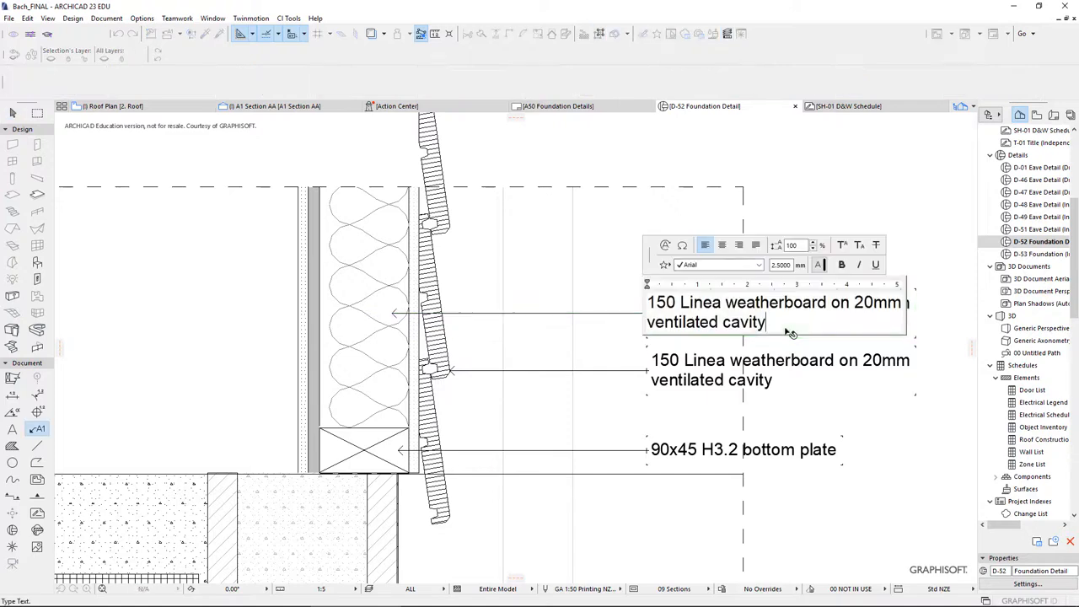
drag(769, 325, 625, 279)
text(R)
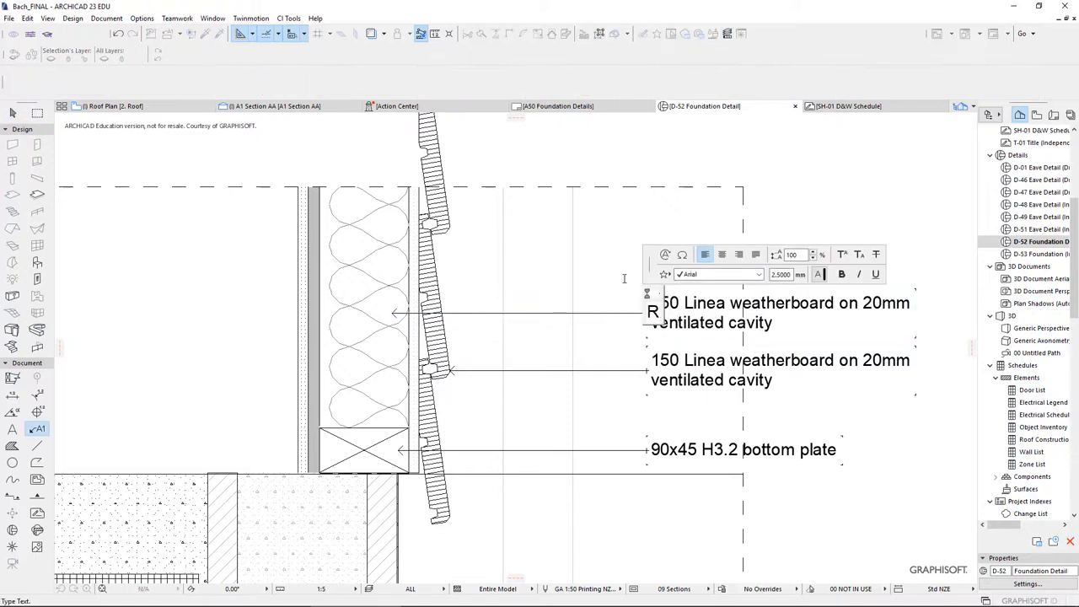
text(2.4)
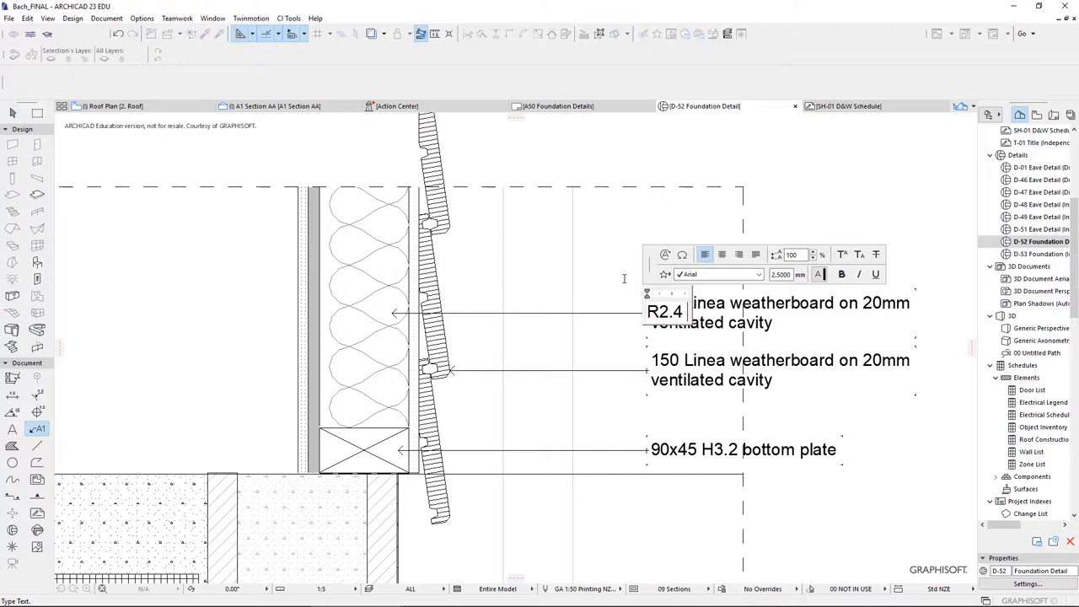
text( Black)
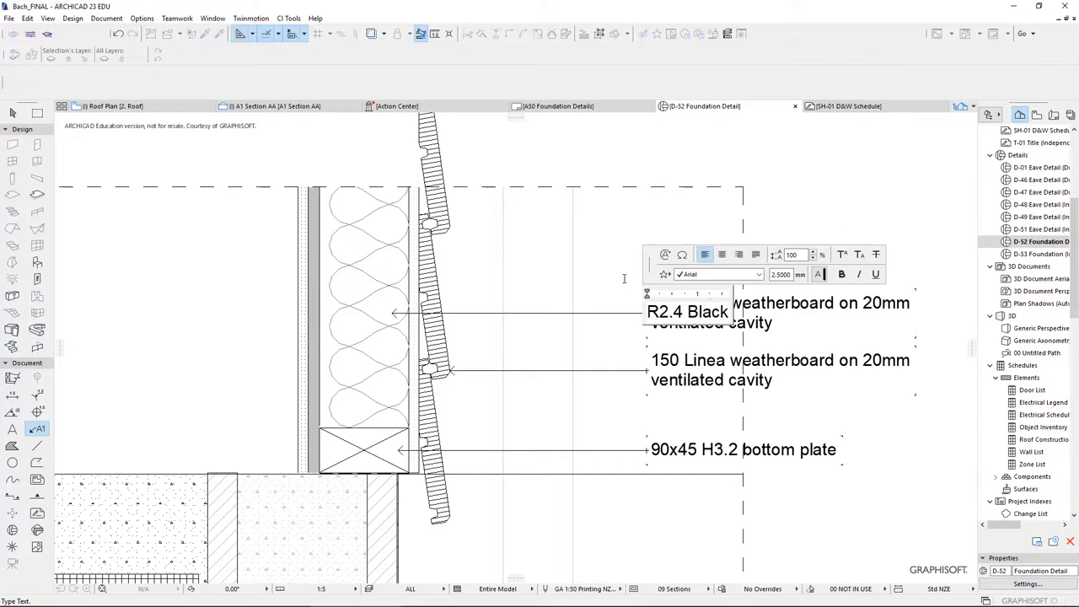
text(pearl)
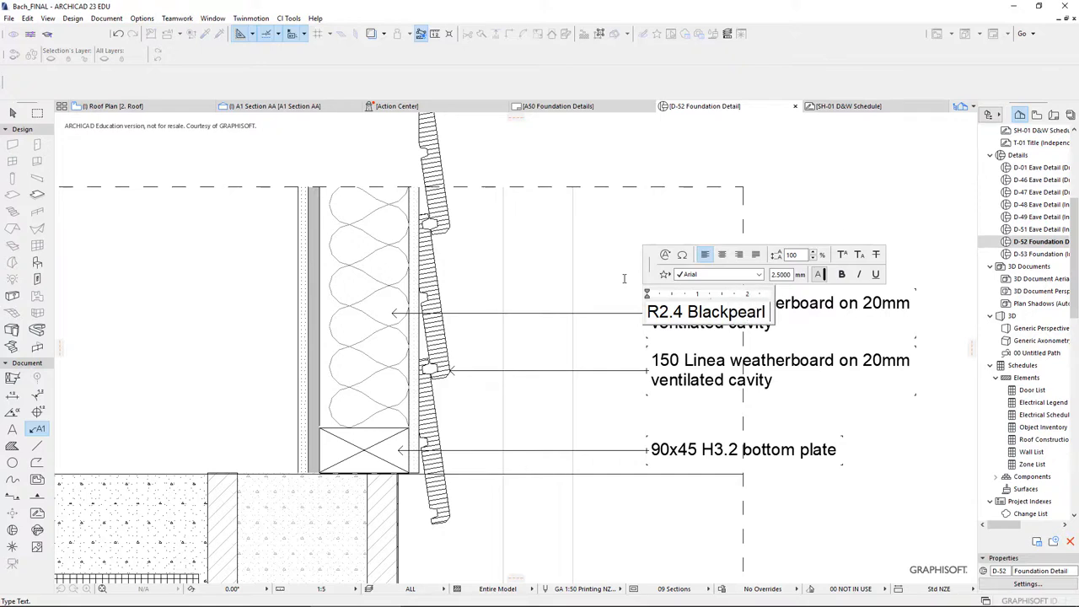
text( insulation)
key(Escape)
key(Escape)
key(Escape)
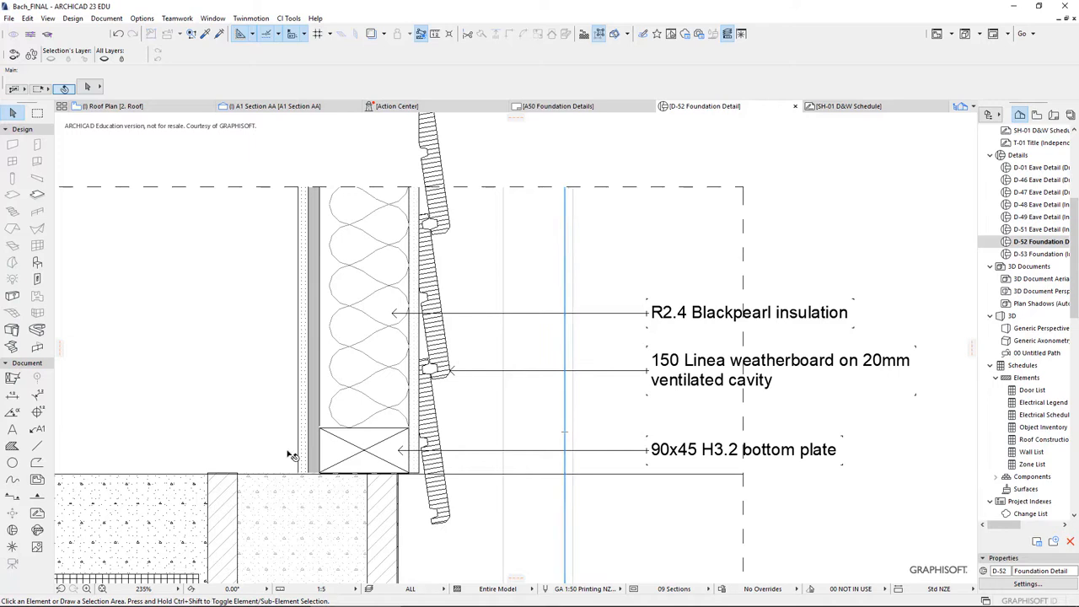
click(327, 432)
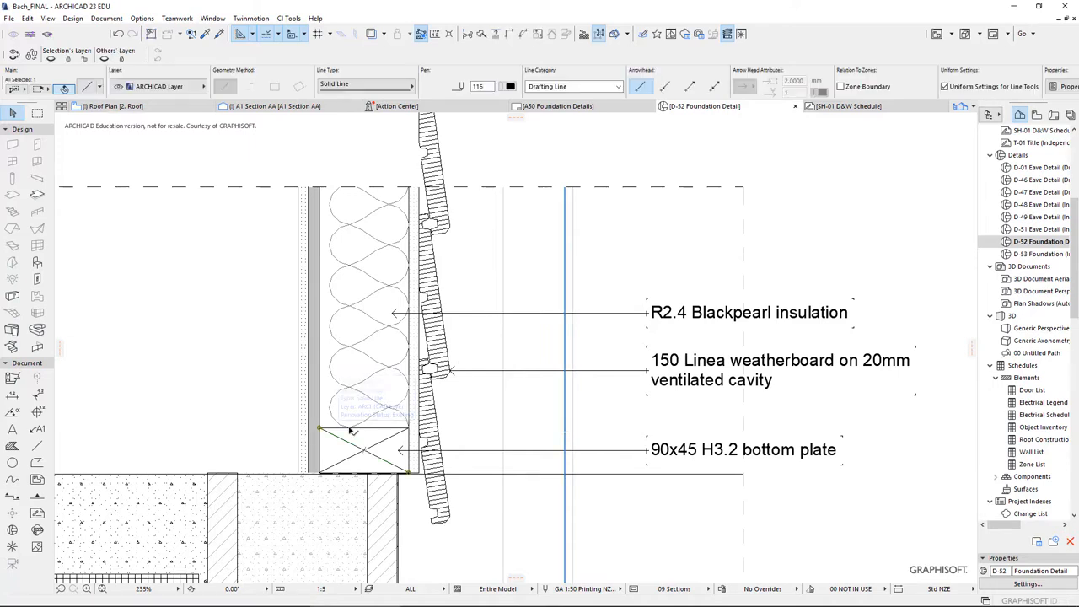
scroll(353, 445, down, 4)
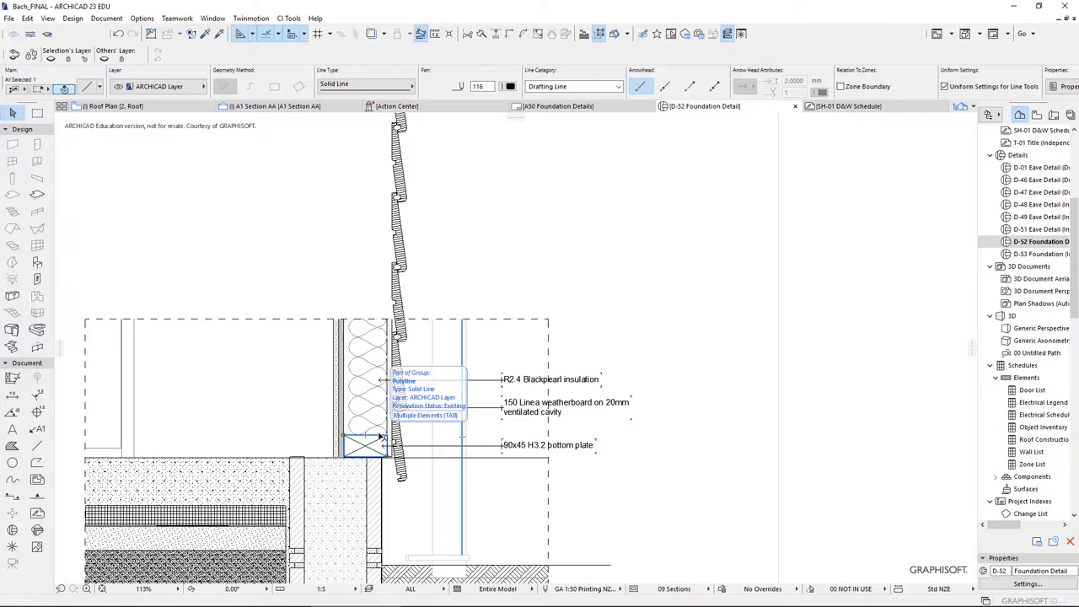
- Open the Ground Floor plan and set its layer combination to Plan Floor Framing
scroll(1024, 278, up, 6)
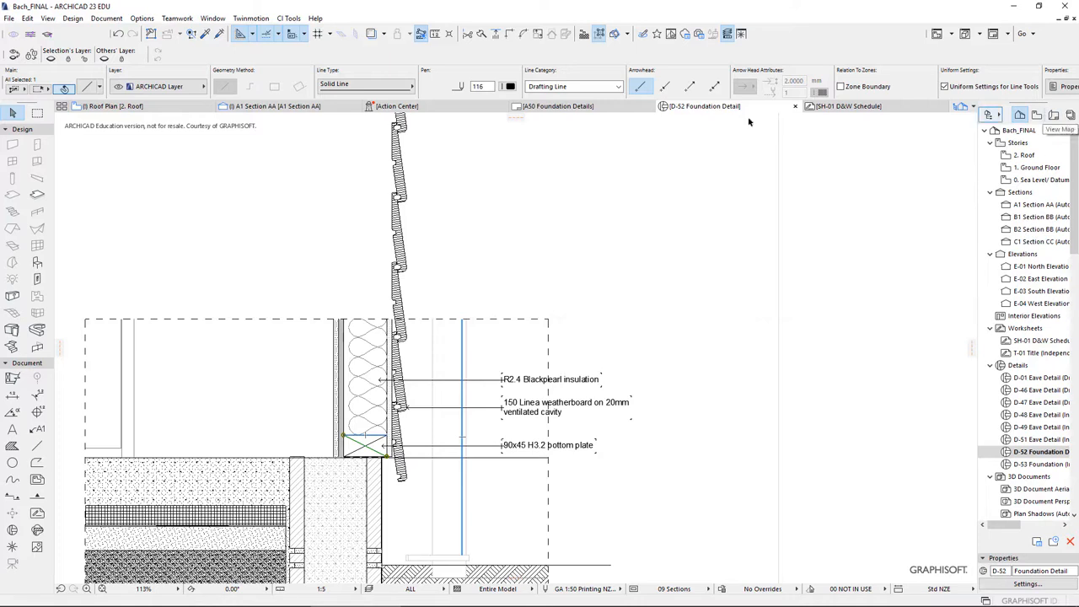
click(179, 108)
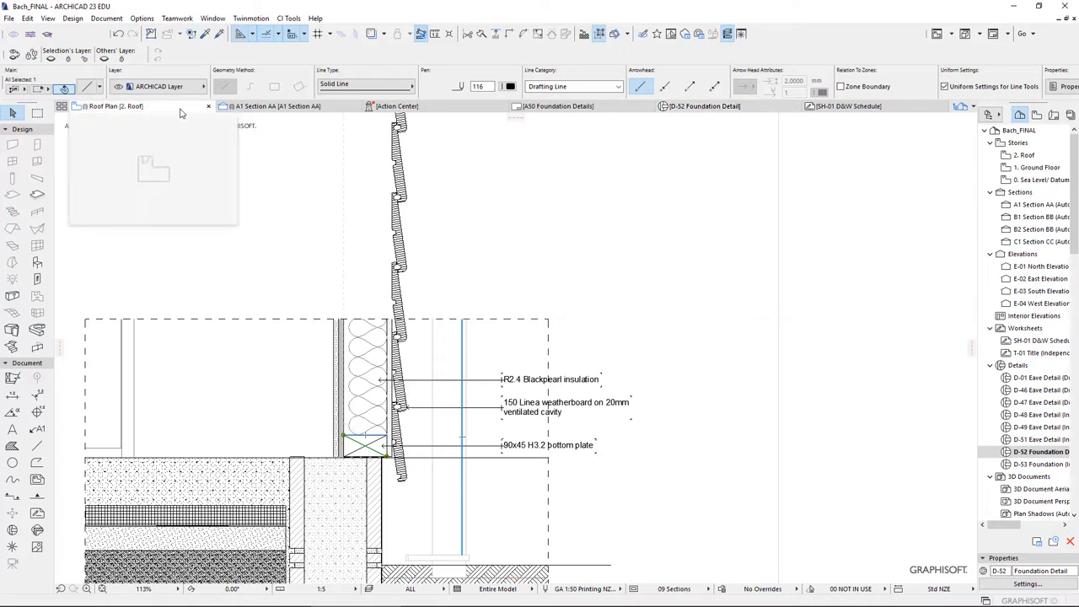
double_click(1035, 167)
scroll(734, 367, down, 3)
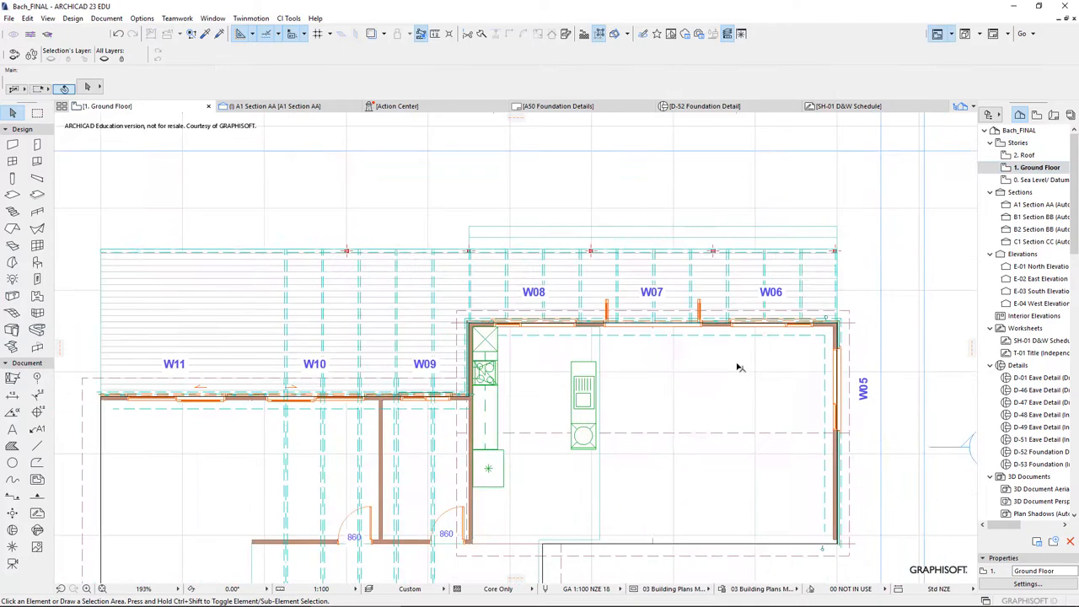
middle_drag(713, 412, 508, 306)
click(444, 587)
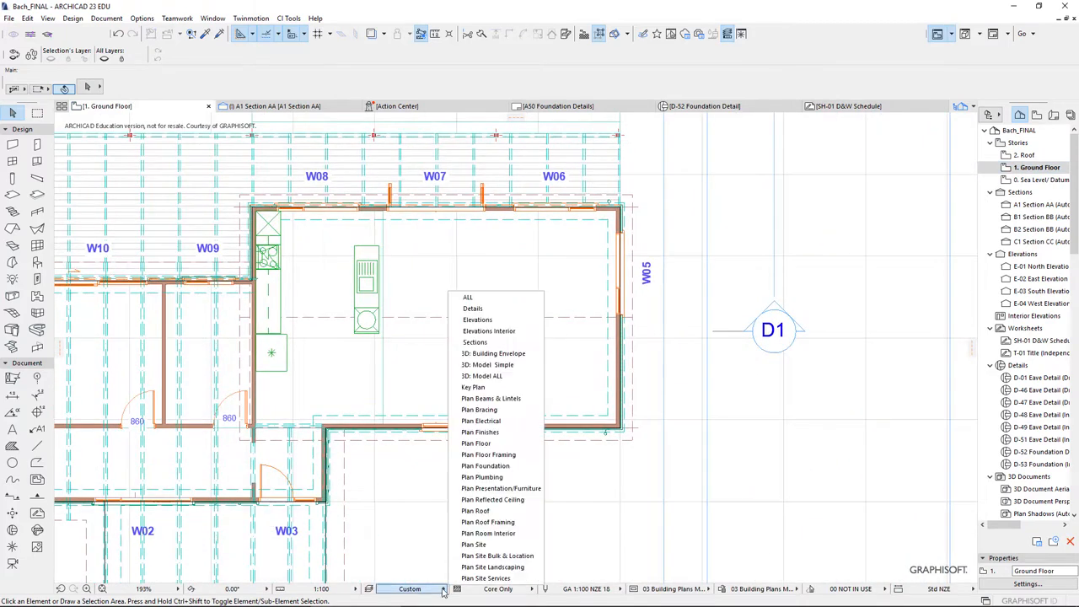
click(487, 522)
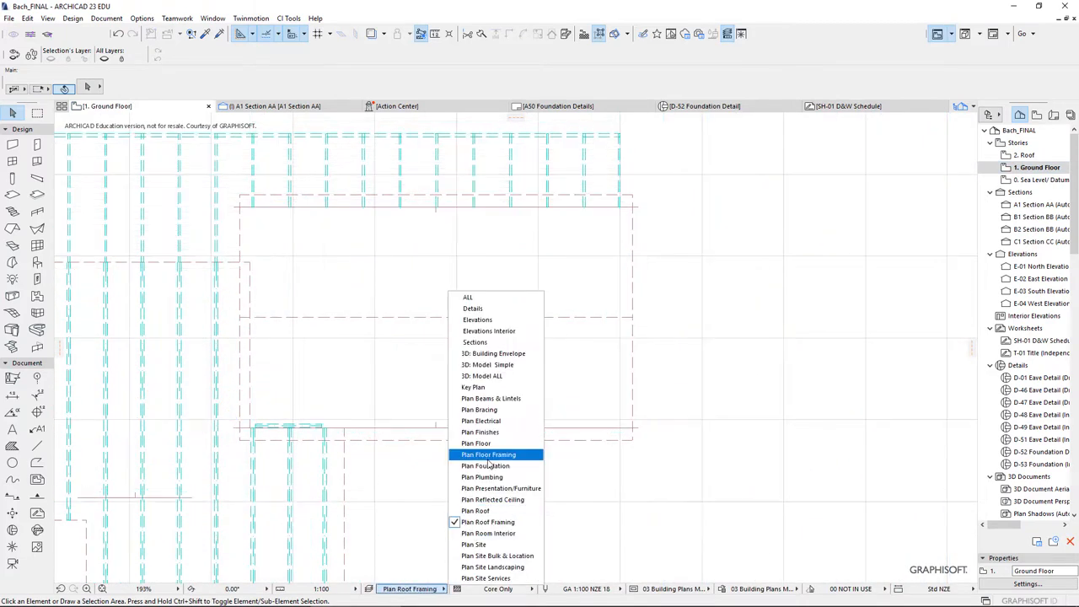
click(487, 458)
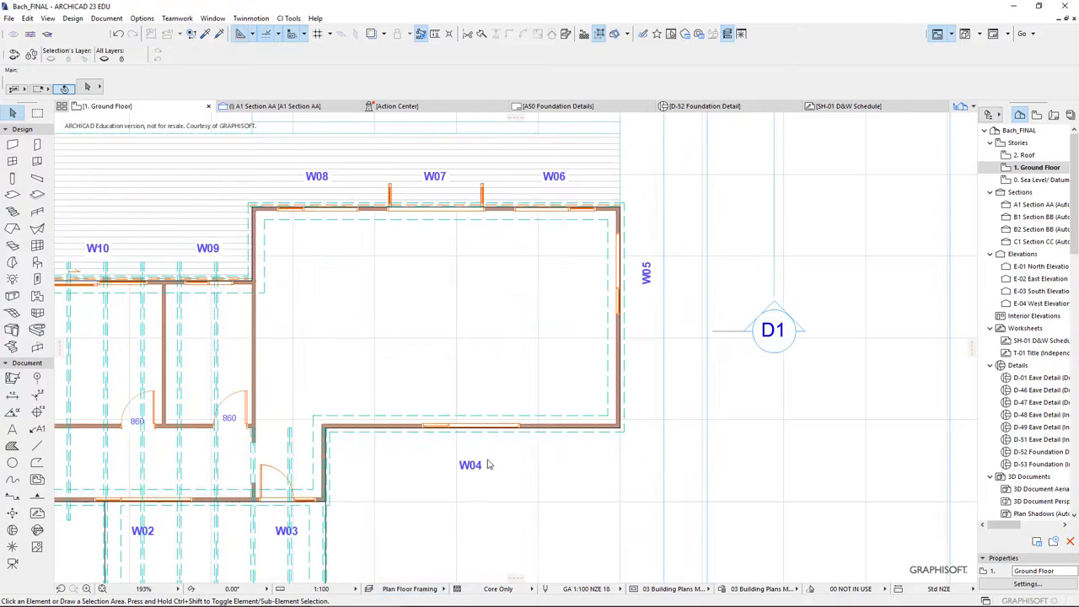
- Dimension the framing of the W05 end wall from outer corner to outer corner, placing the dimension line outside the wall
scroll(614, 432, up, 5)
scroll(615, 432, down, 5)
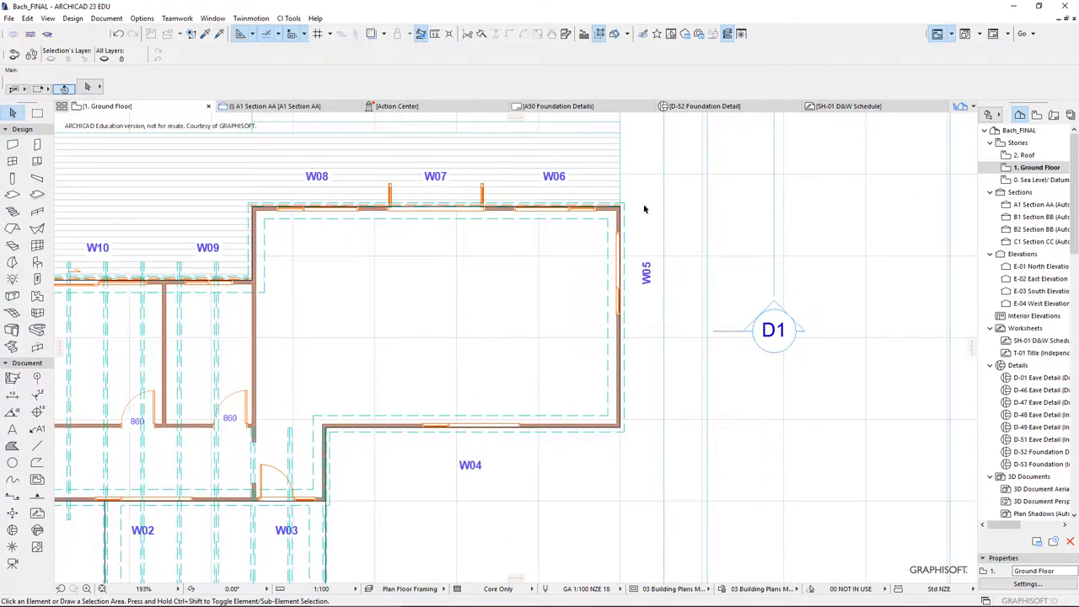
scroll(610, 237, up, 6)
scroll(610, 237, down, 3)
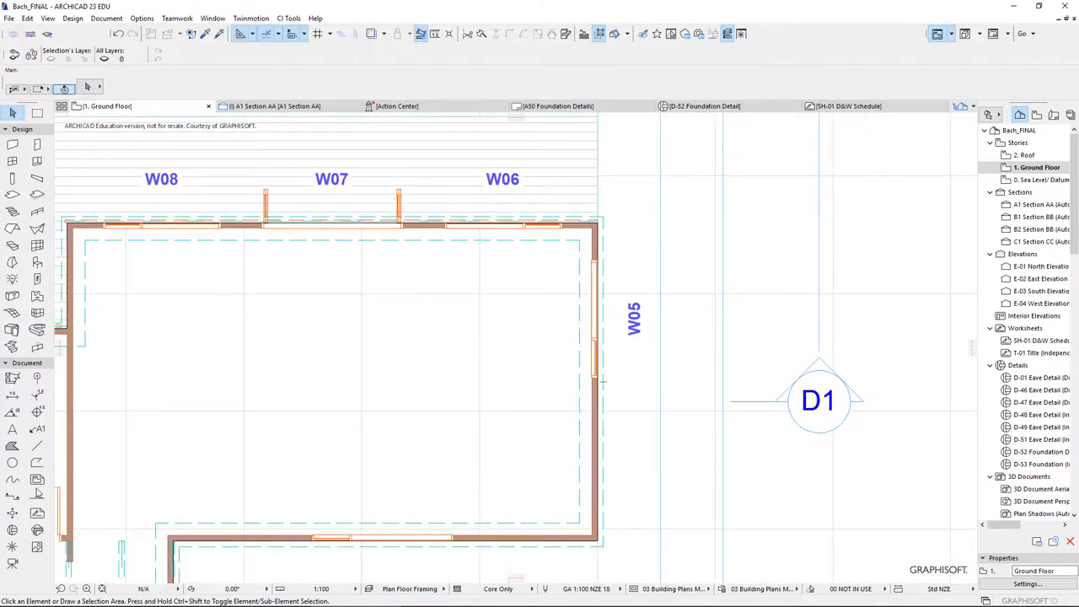
click(13, 394)
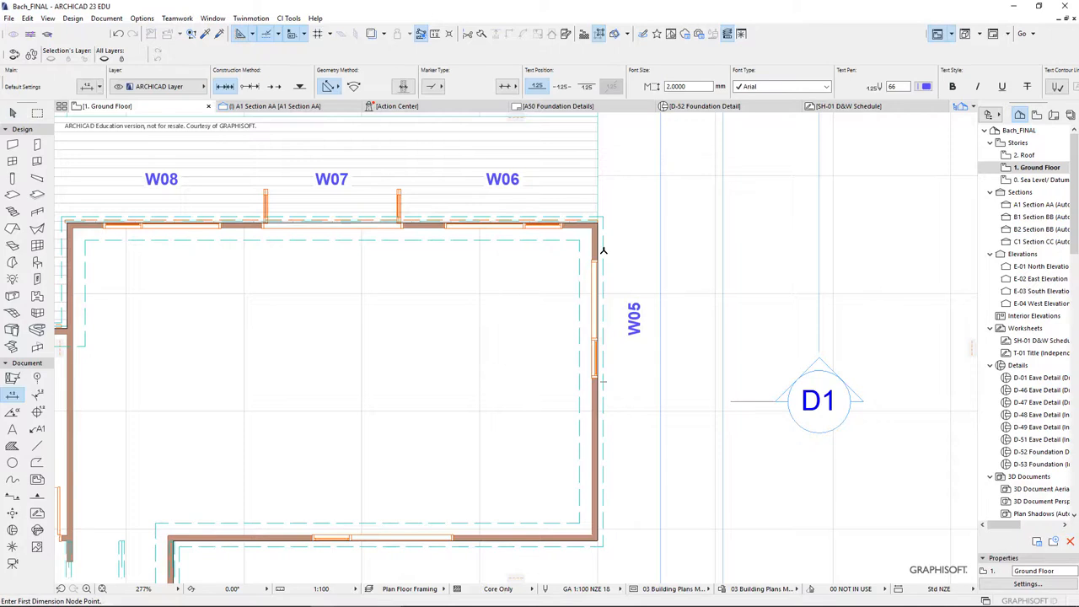
scroll(595, 224, up, 9)
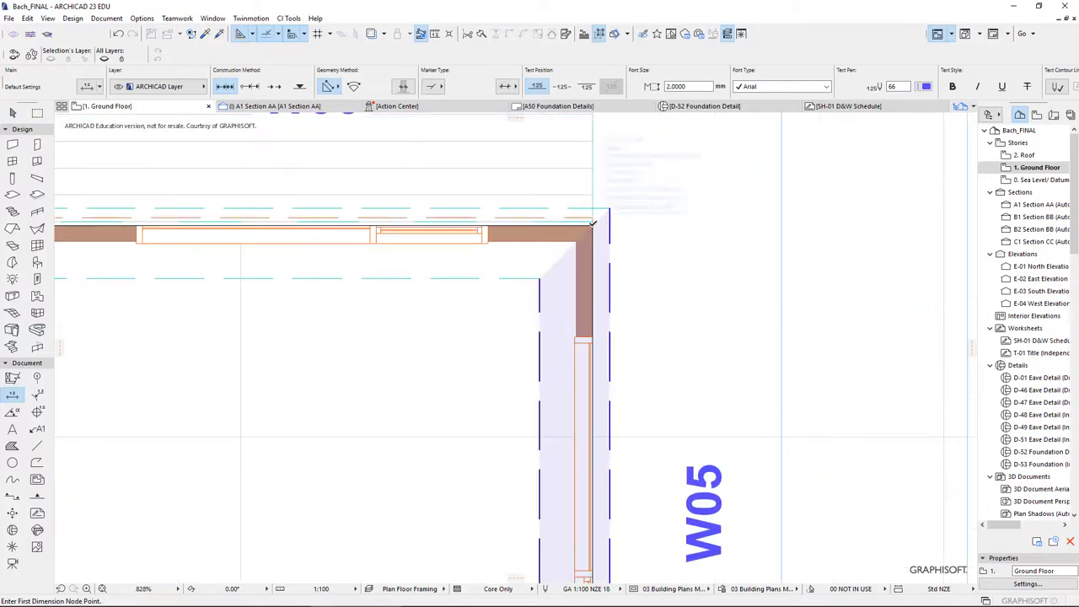
scroll(592, 224, up, 5)
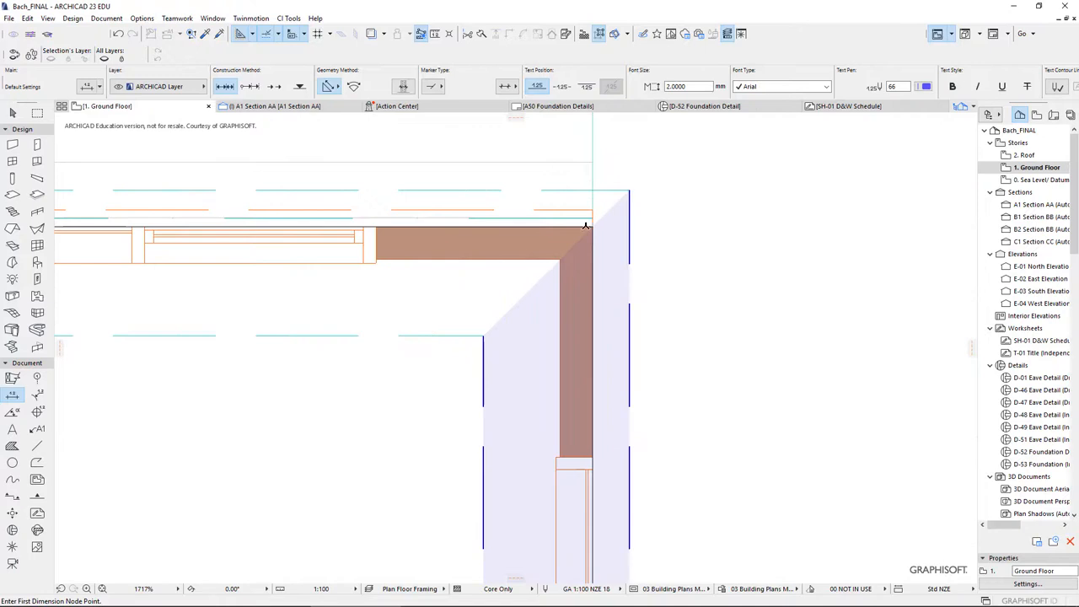
click(593, 225)
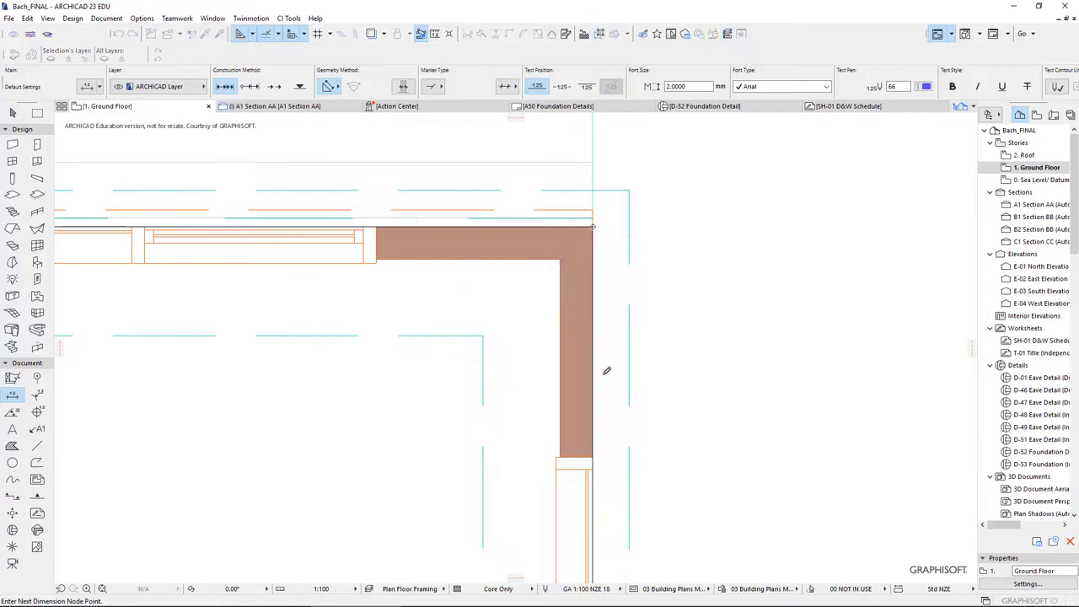
scroll(600, 383, down, 6)
middle_drag(599, 434, 506, 113)
middle_drag(541, 409, 539, 104)
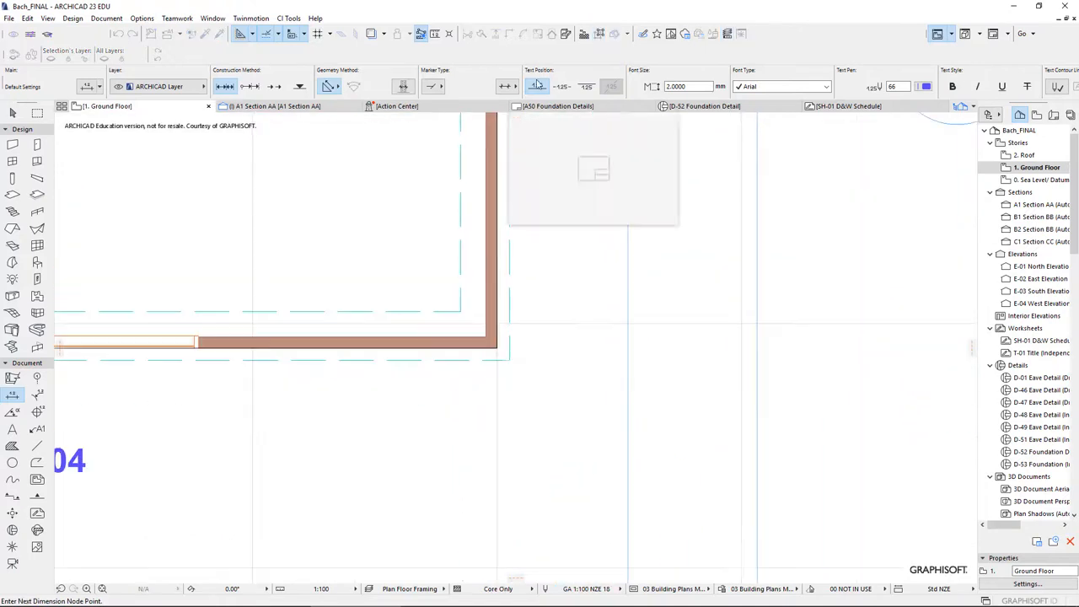
double_click(499, 344)
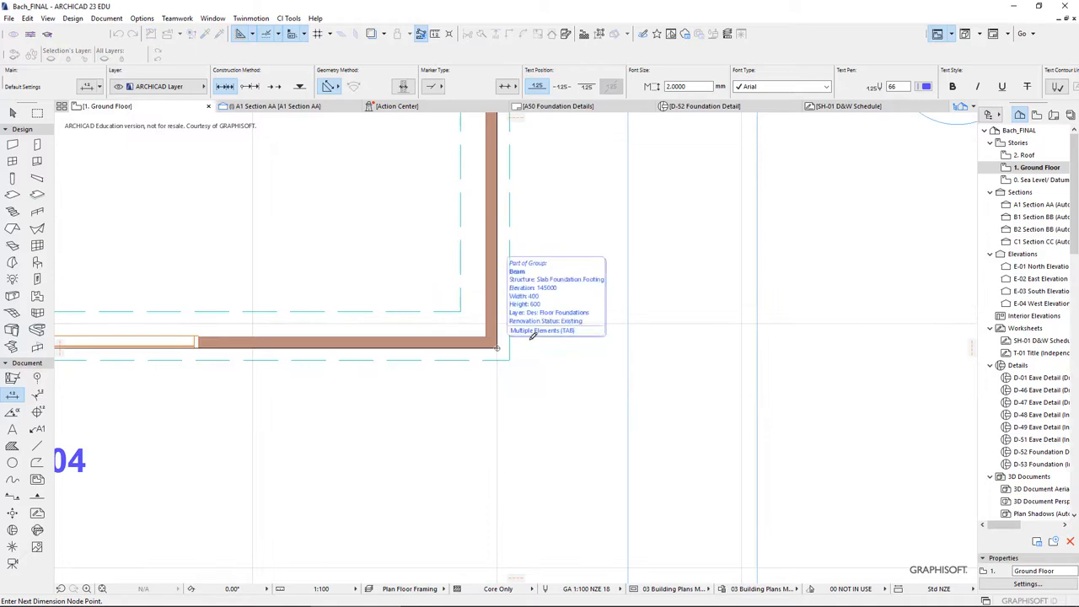
click(617, 317)
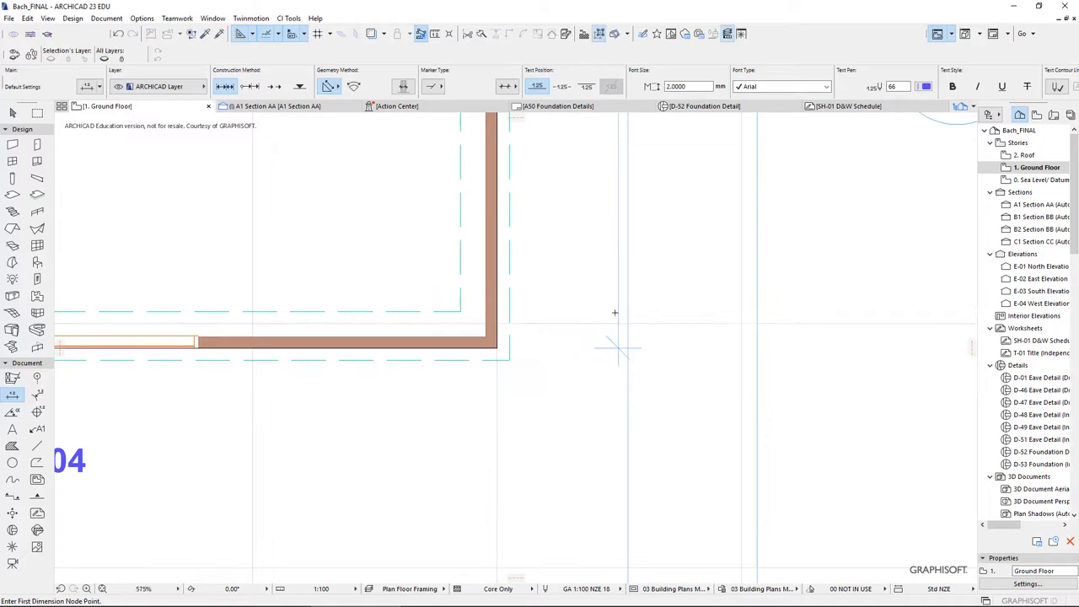
scroll(617, 316, down, 3)
middle_drag(618, 311, 553, 446)
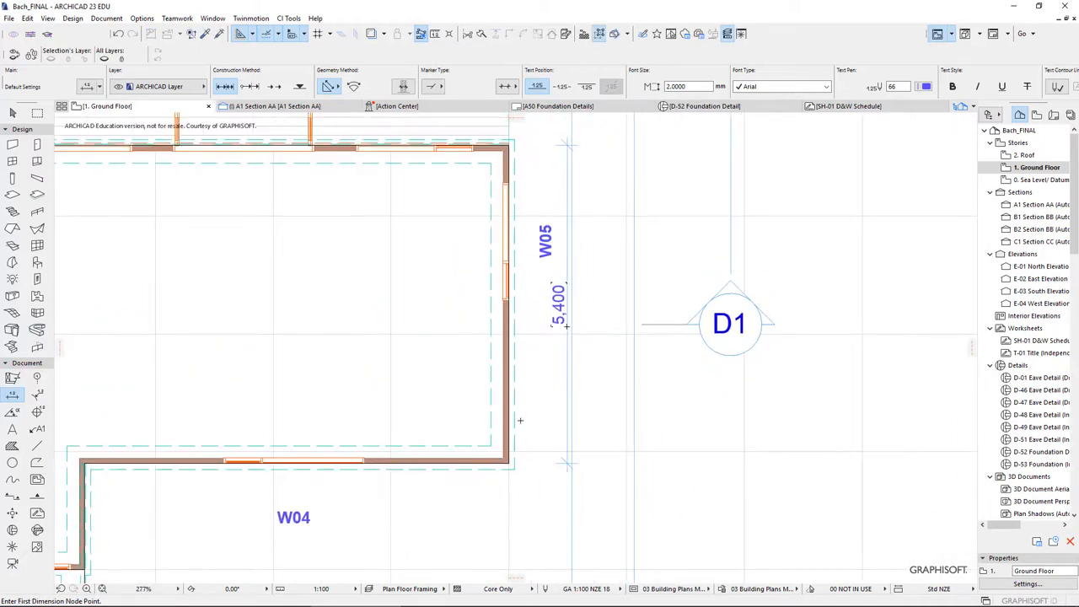
- Switch the ground floor plan to the Plan Foundation layer combination, keeping the house slab's edge beside the new wall dimension in view
click(413, 588)
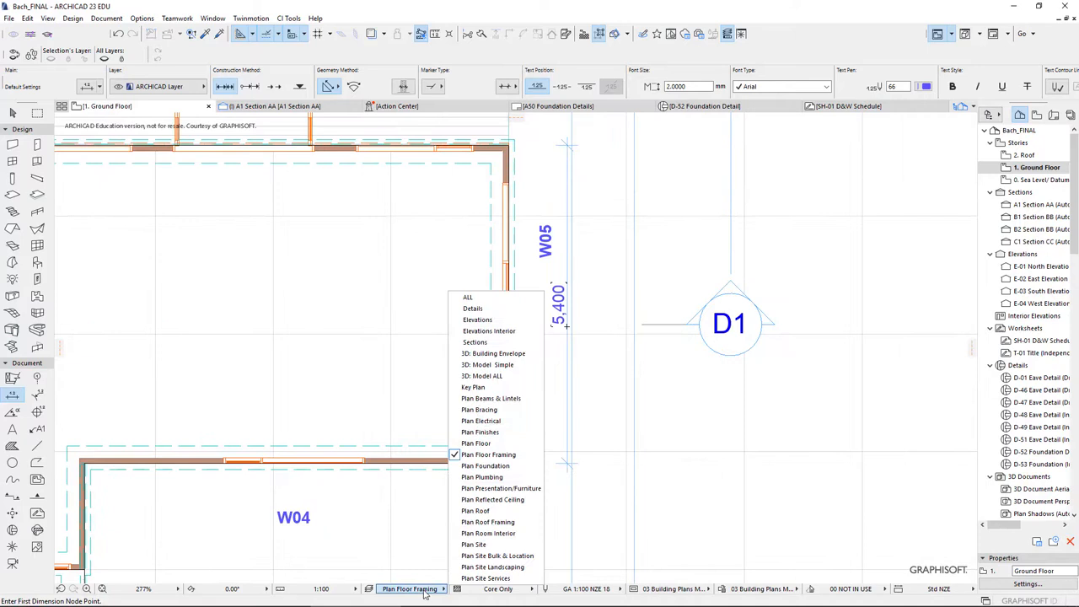
click(486, 467)
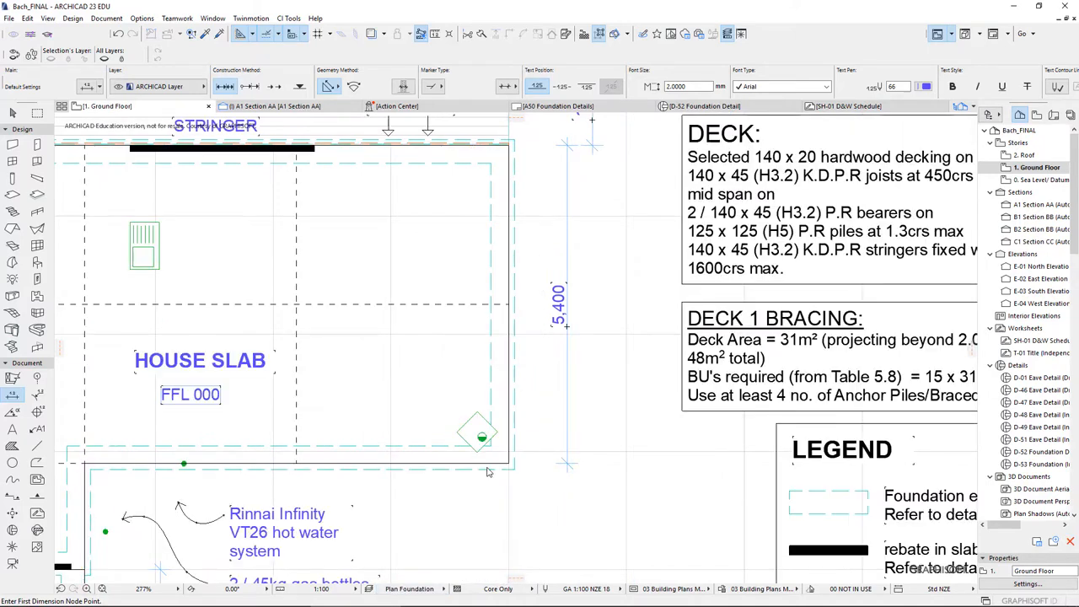
scroll(565, 325, up, 3)
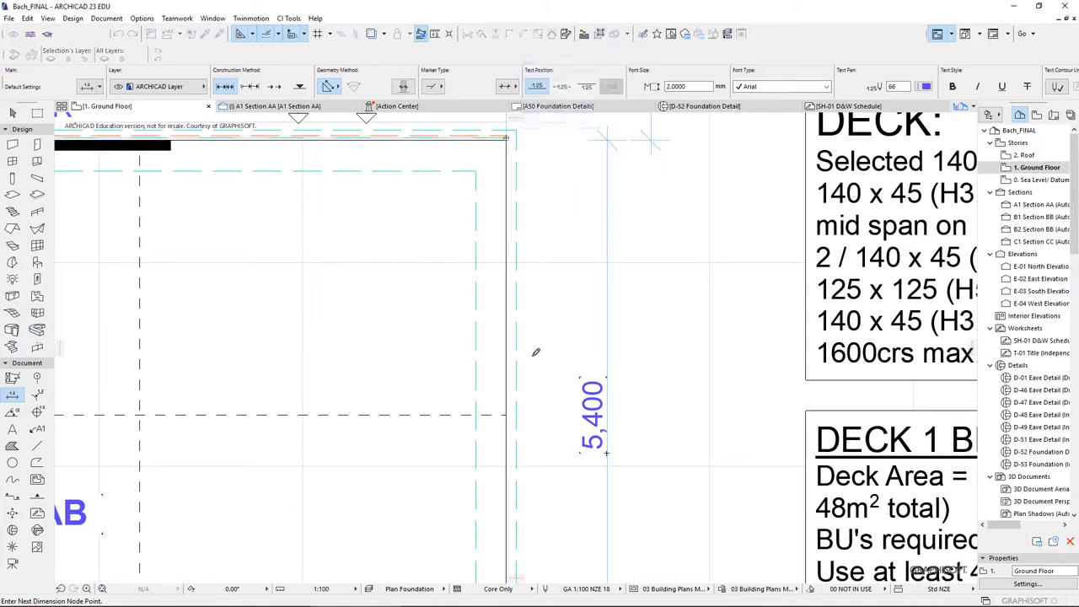
- Dimension the house slab's end edge from corner to corner, placing the dimension line outside the existing wall dimension
middle_drag(513, 427, 468, 217)
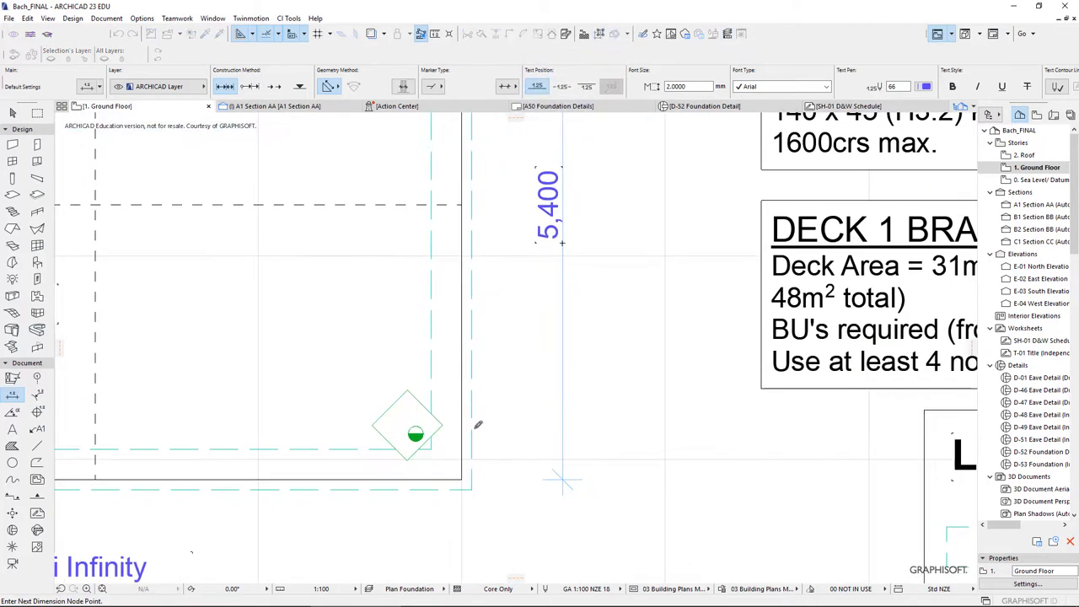
double_click(464, 476)
click(626, 444)
scroll(626, 444, down, 5)
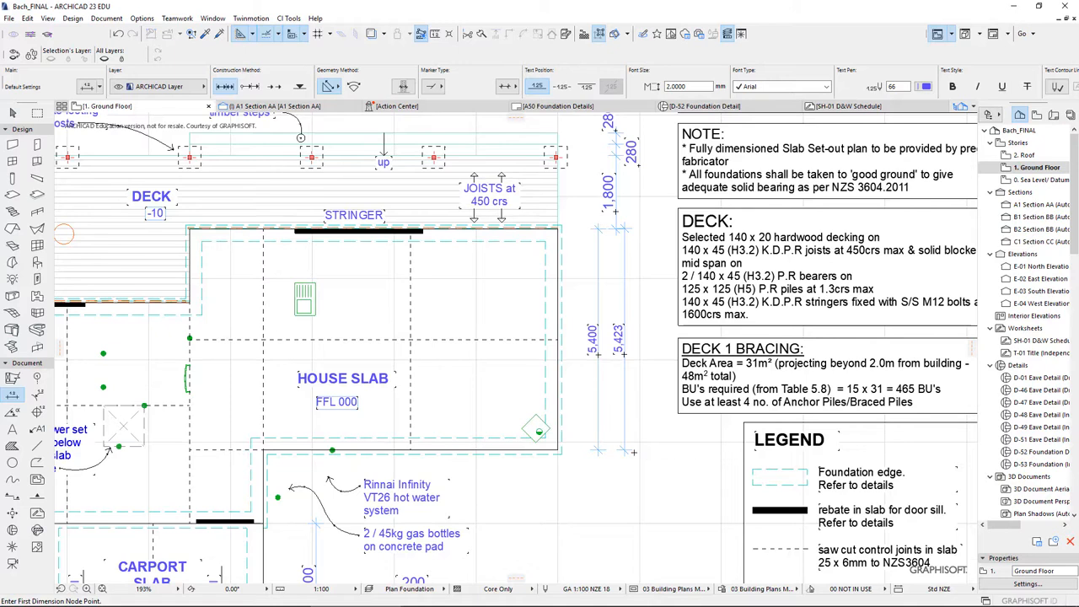
scroll(595, 382, down, 3)
- Open the D-52 Foundation Detail and frame the bottom plate, insulation and weatherboards together with their labels
click(287, 107)
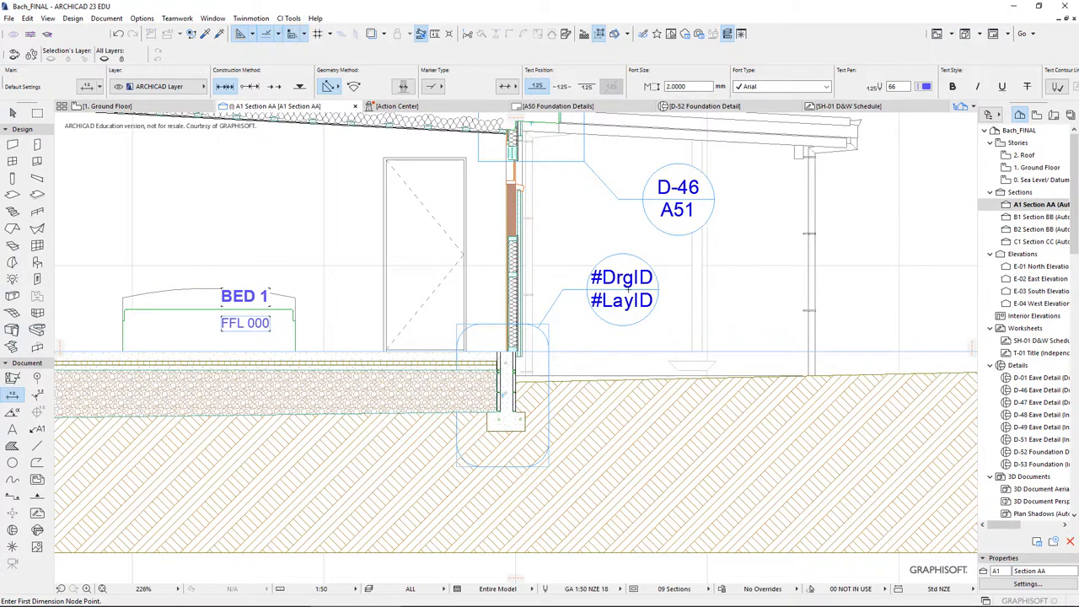
drag(1039, 452, 1038, 457)
double_click(1037, 457)
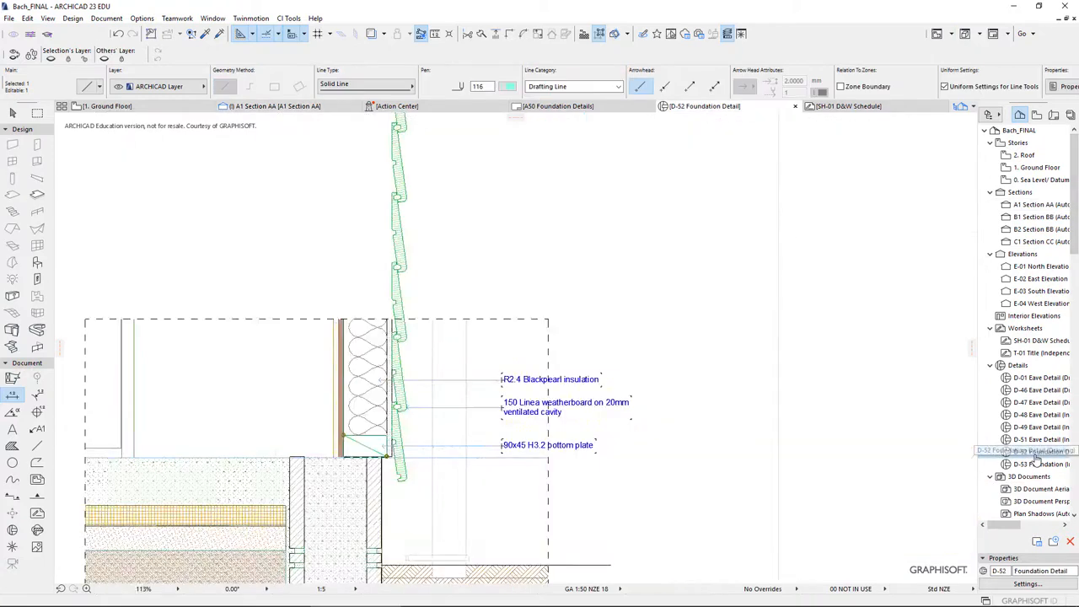
scroll(710, 429, down, 4)
middle_drag(710, 429, 692, 330)
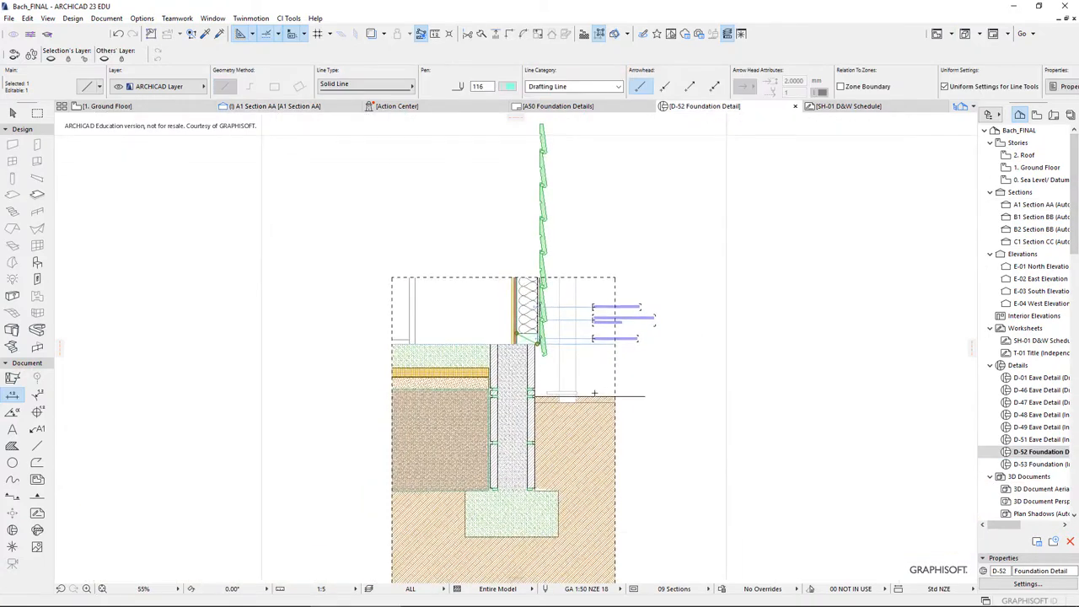
scroll(594, 394, up, 3)
scroll(593, 393, up, 2)
middle_drag(582, 361, 691, 490)
scroll(602, 393, up, 2)
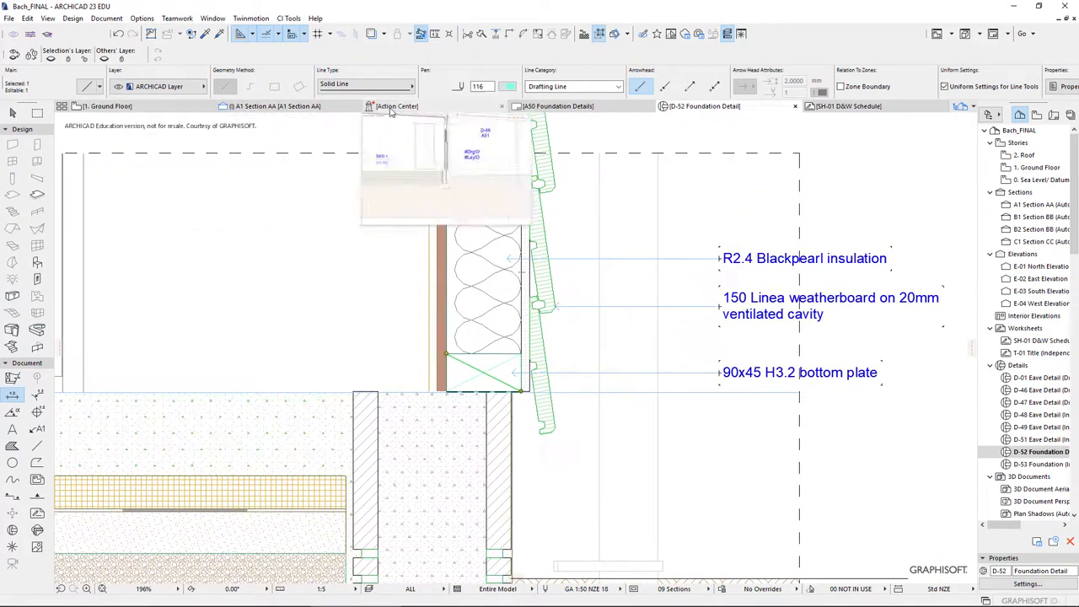
- Save the D-52 Foundation Detail as a view with zooming set to Current Zoom, and open the A50 Foundation Details layout
right_click(738, 111)
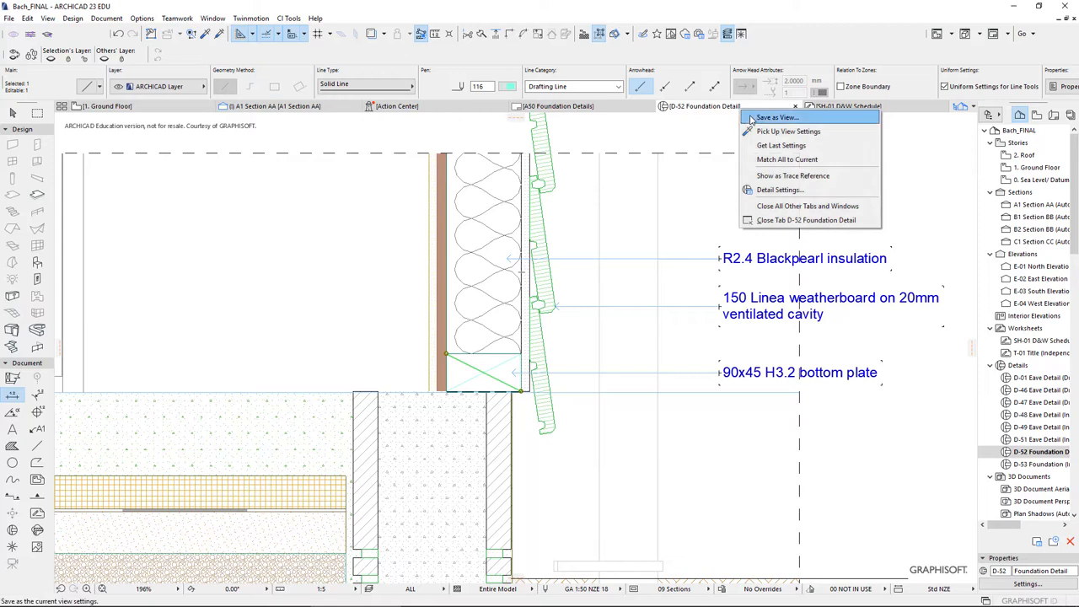
click(751, 119)
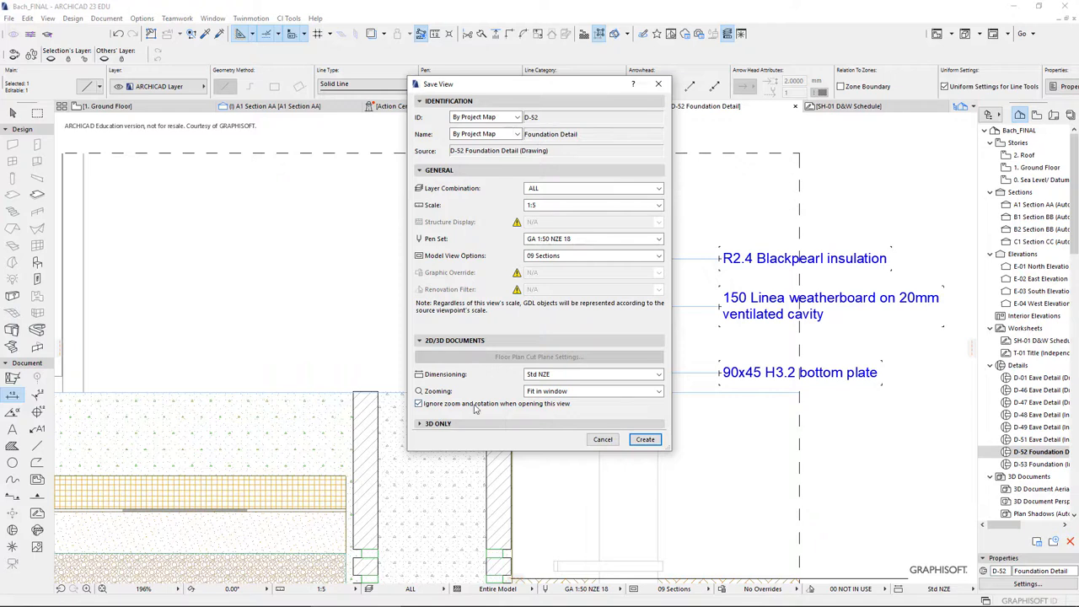
click(555, 391)
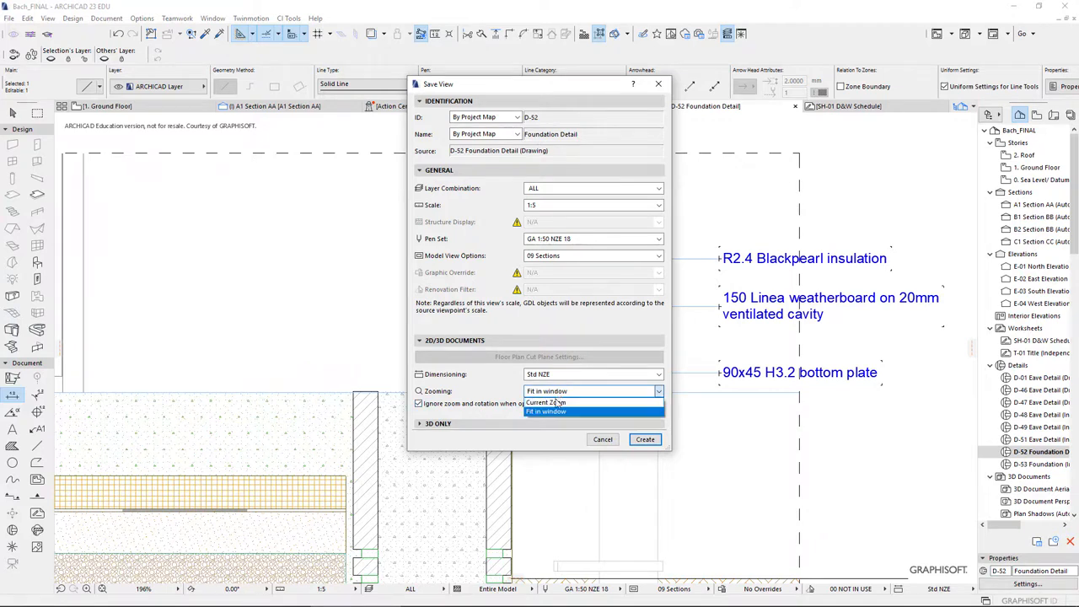
click(555, 403)
click(643, 439)
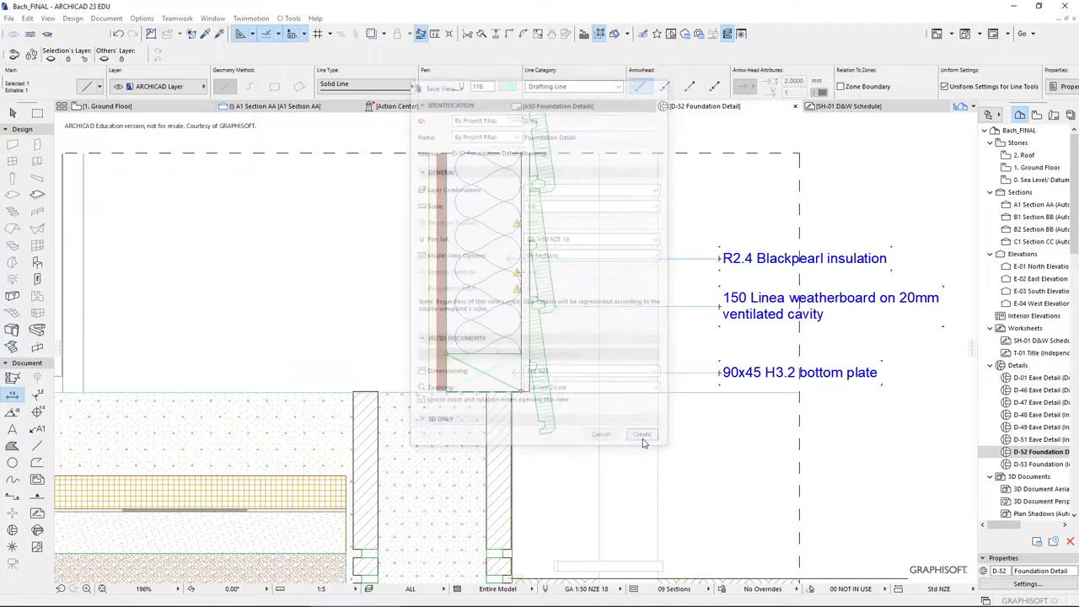
click(1052, 116)
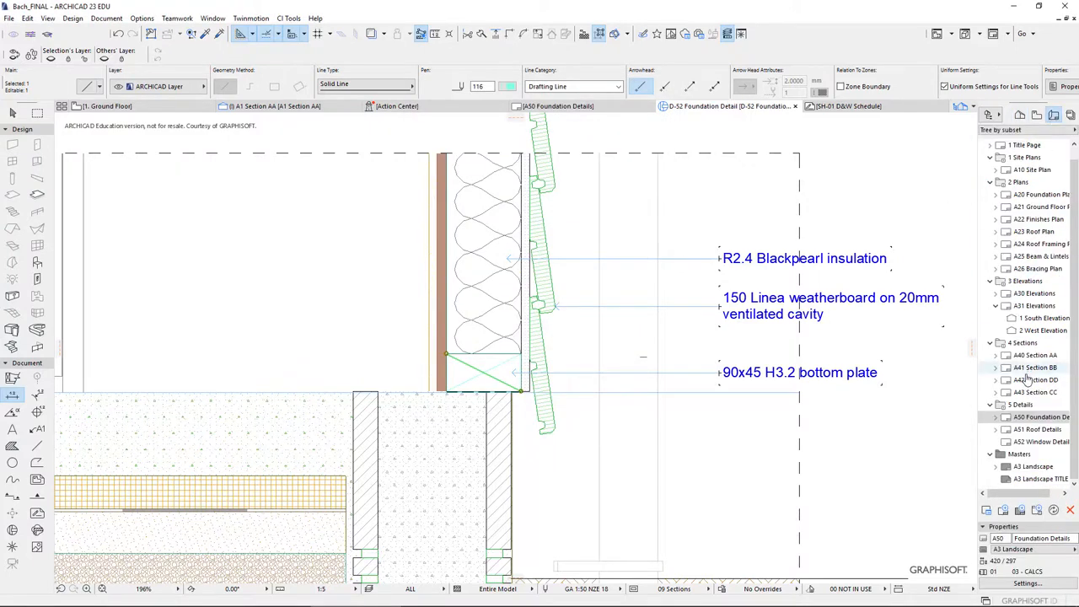
double_click(1036, 418)
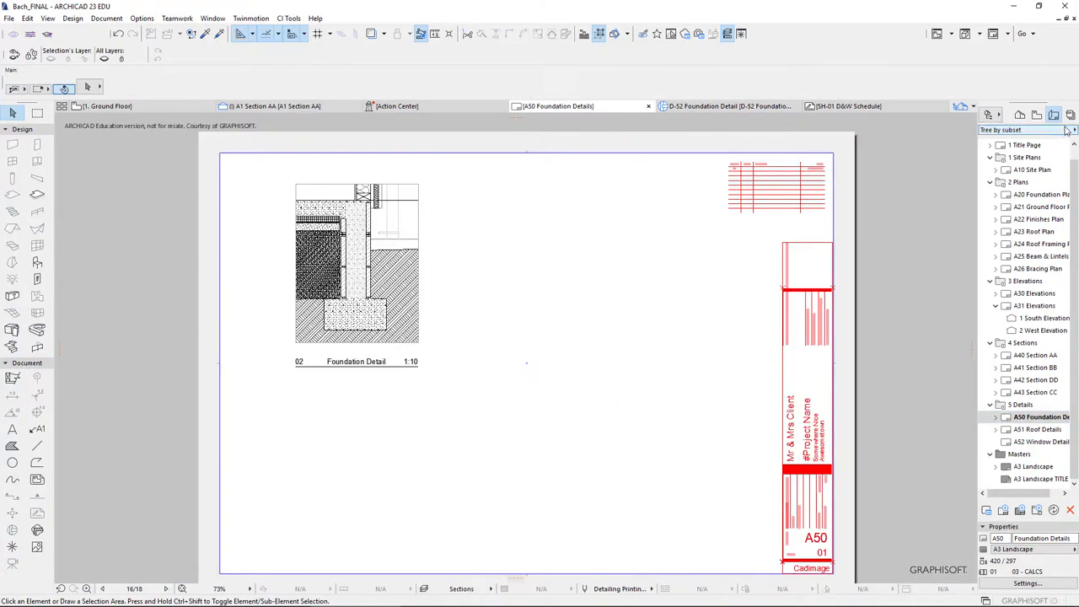
- Create a view folder named Details and move the D-46 Eave, D-52 Foundation and D-01 Ridge detail views into it
click(1036, 114)
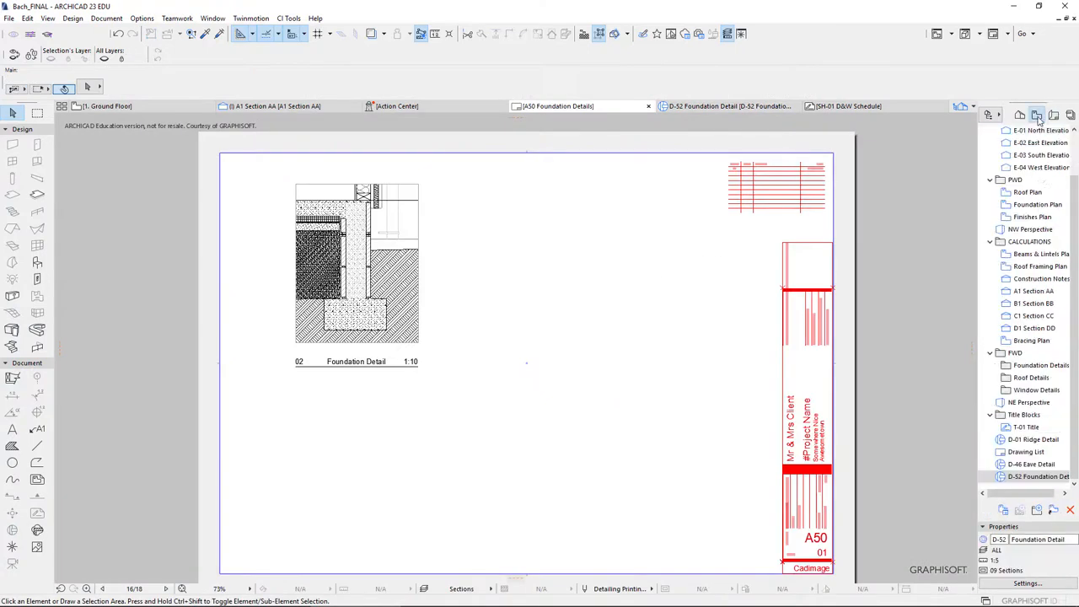
click(1031, 479)
click(1036, 510)
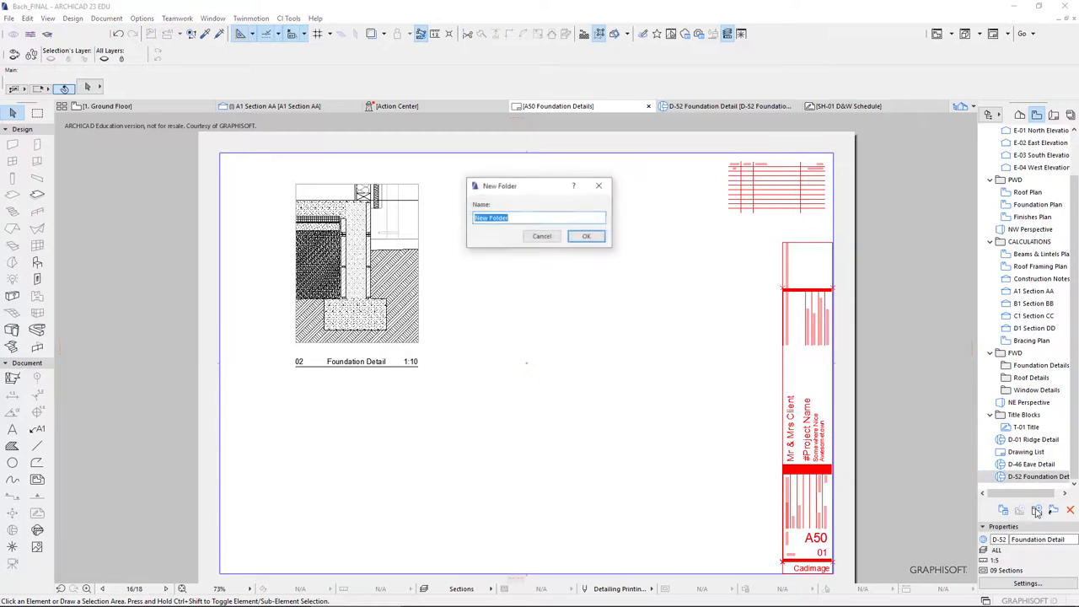
text(Details)
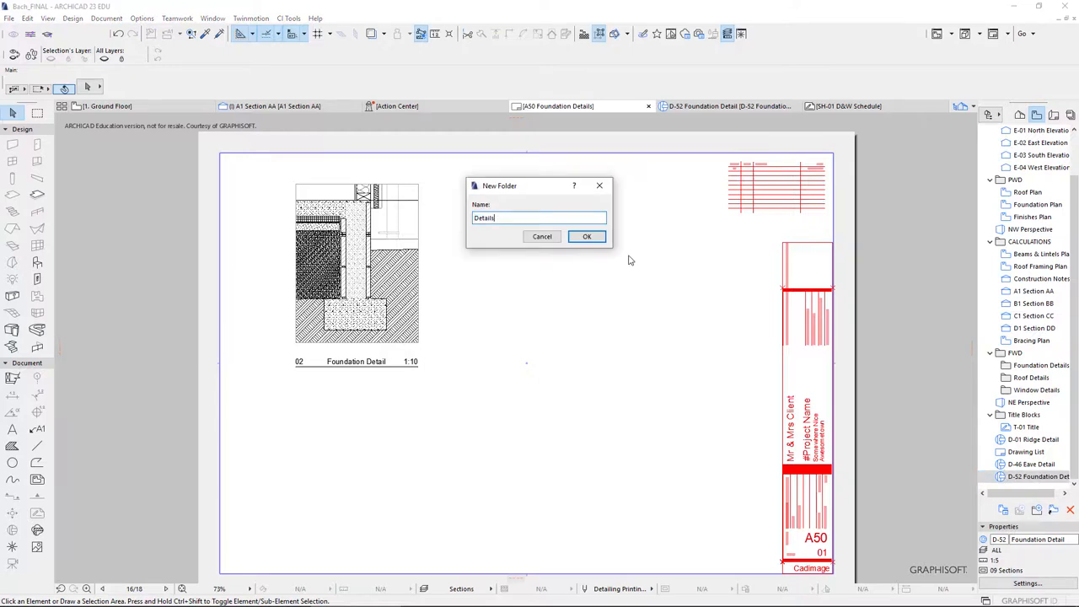
key(Return)
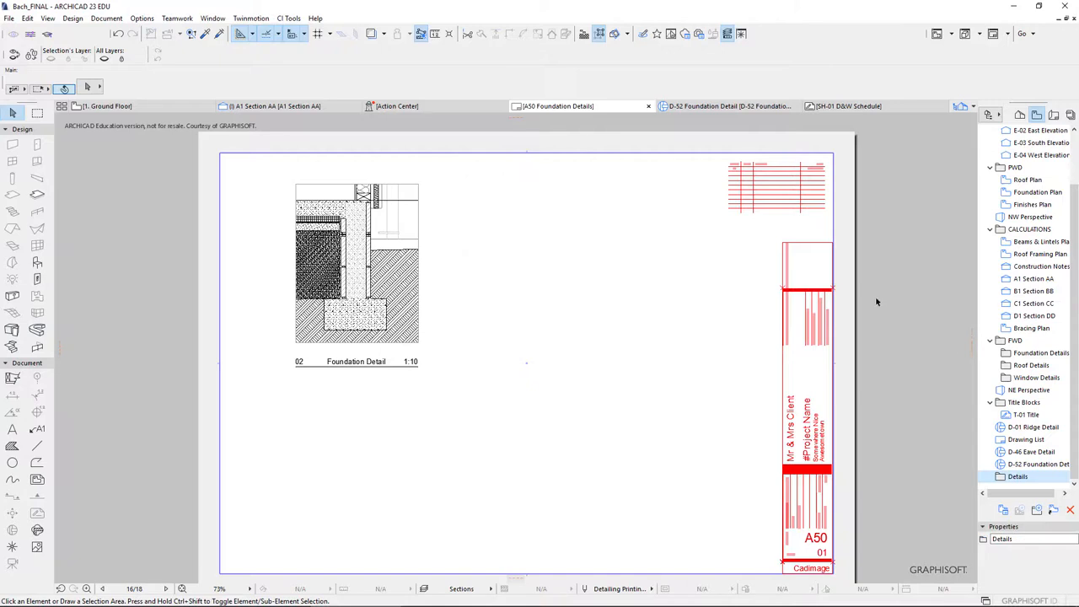
mouse_move(1038, 456)
mouse_down()
mouse_move(1019, 476)
mouse_move(1029, 453)
mouse_move(1020, 466)
mouse_up()
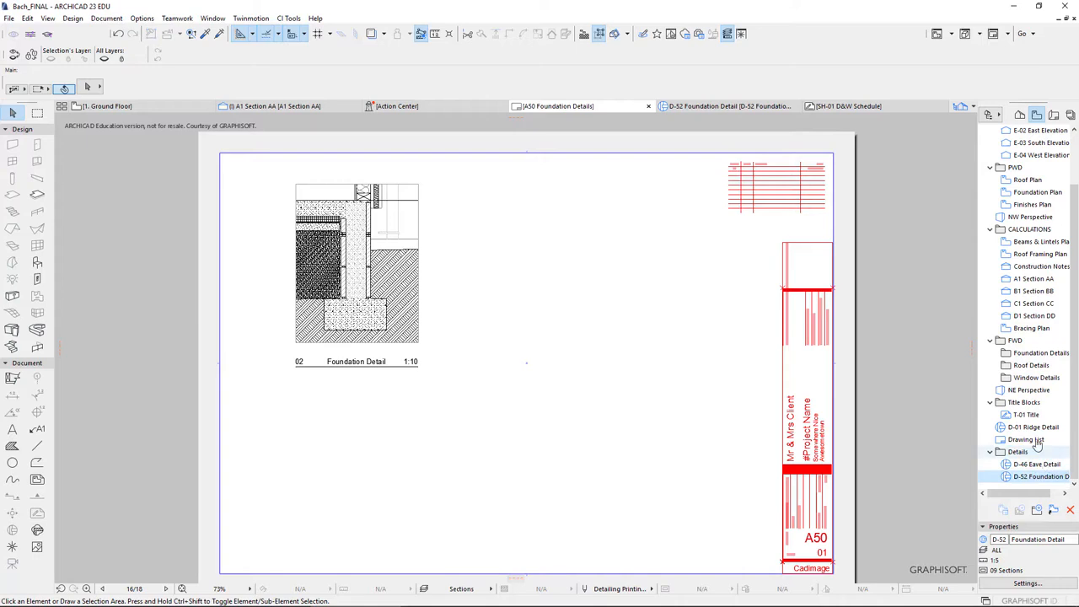
mouse_move(1032, 426)
mouse_down()
mouse_move(1018, 463)
mouse_move(996, 462)
mouse_move(554, 284)
mouse_up()
- Place the D-52 Foundation Detail view on the A50 layout at 1:5, crop its left side and position it beside the existing detail
drag(661, 419, 554, 234)
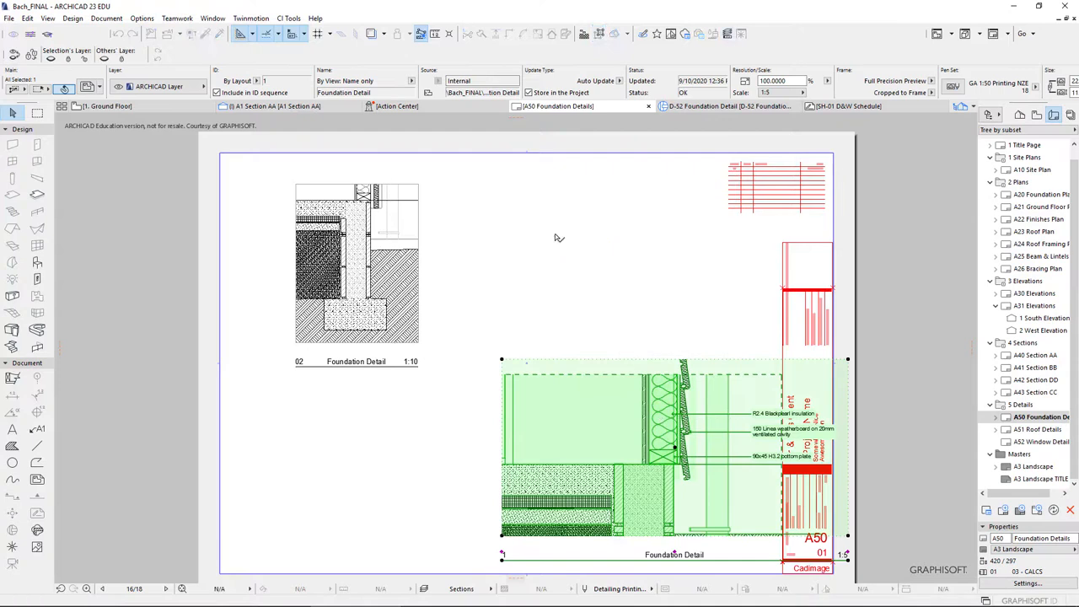
click(396, 294)
click(486, 293)
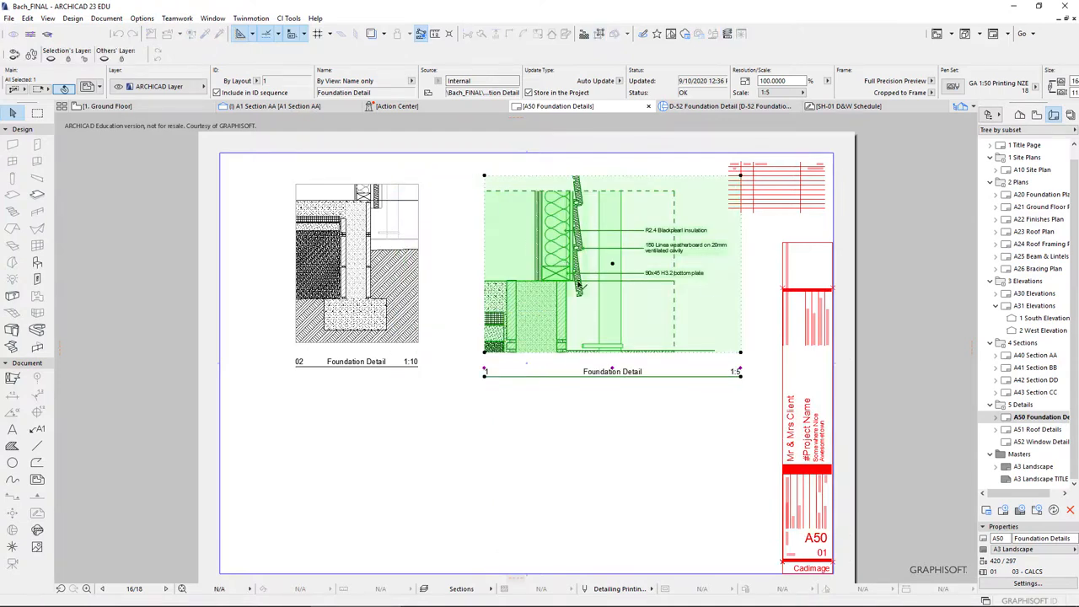
click(736, 294)
click(724, 299)
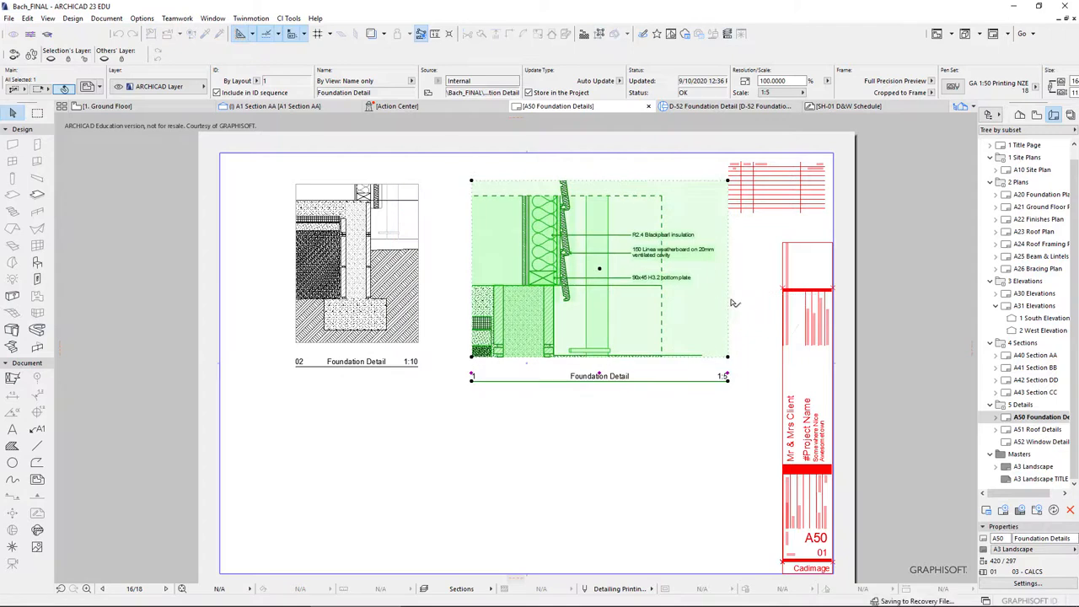
- Crop the placed drawing's right and top edges around the labels and extend its bottom edge to include more of the ground
click(730, 303)
click(696, 297)
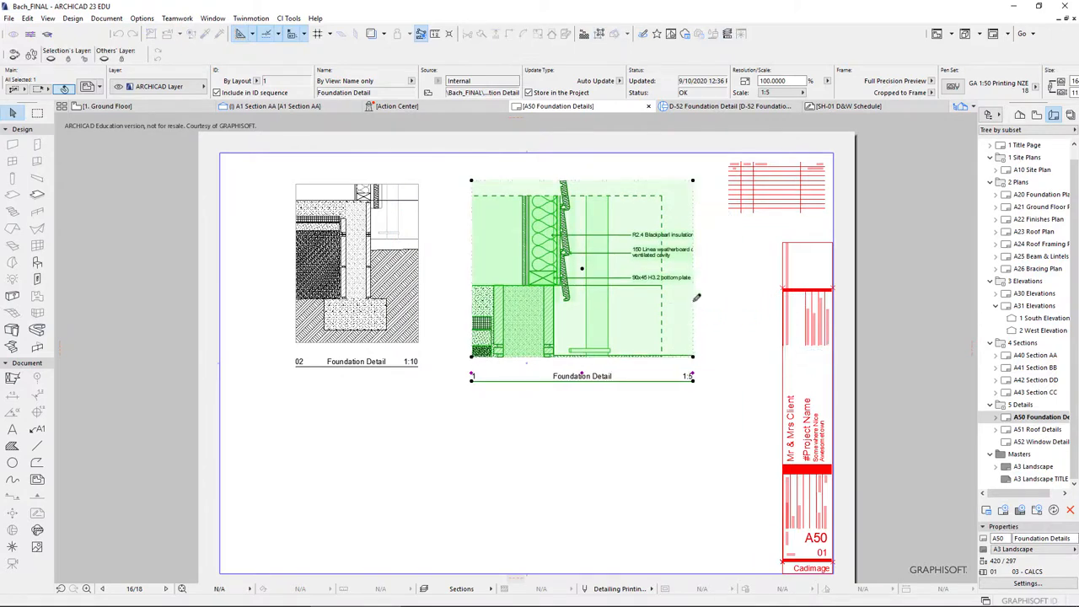
click(696, 296)
click(717, 302)
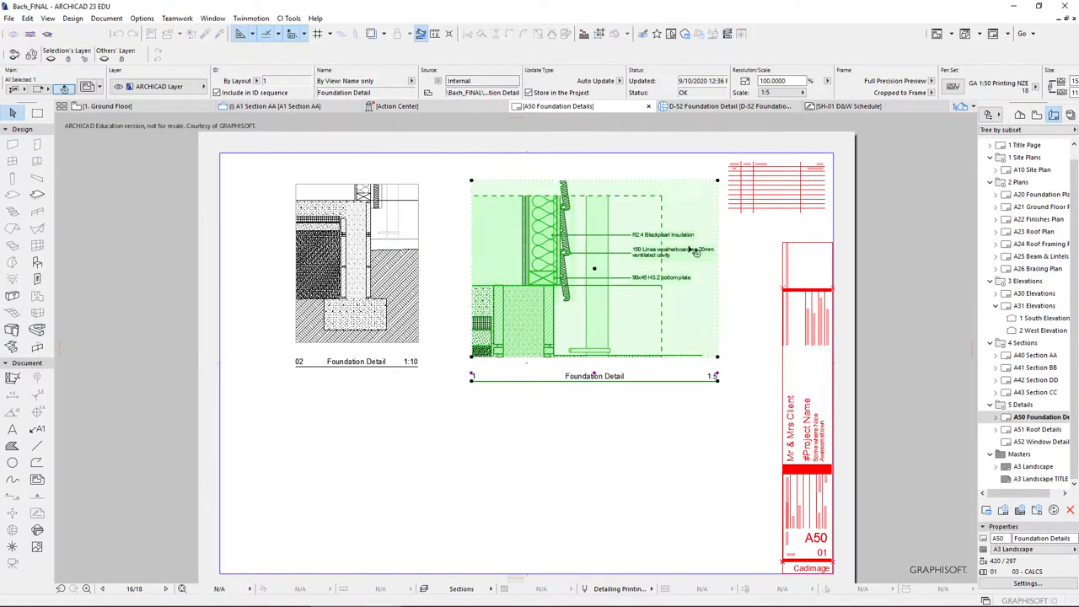
click(652, 181)
click(649, 204)
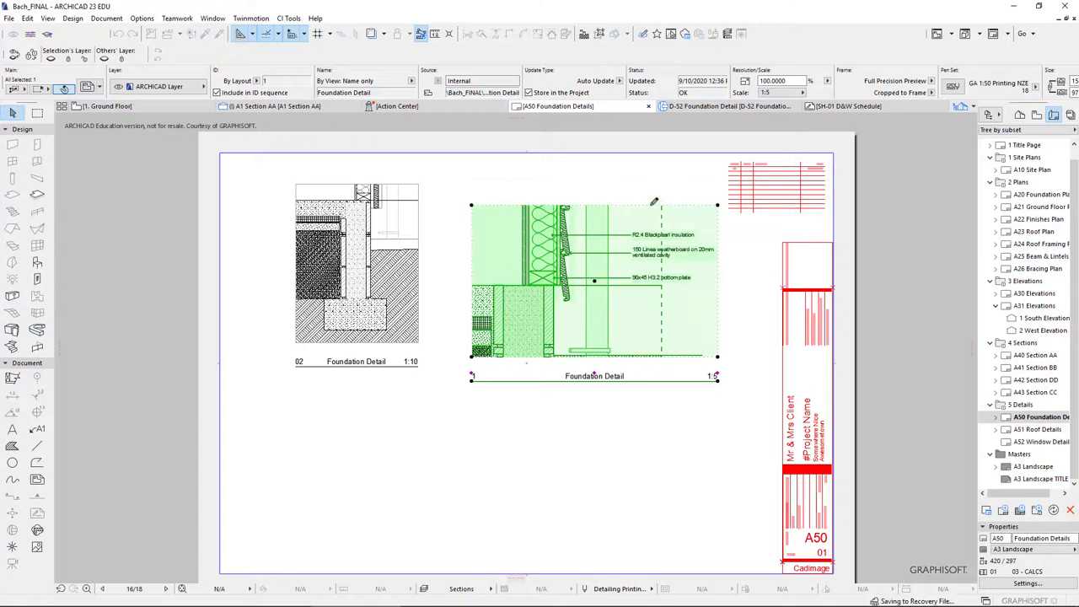
click(621, 357)
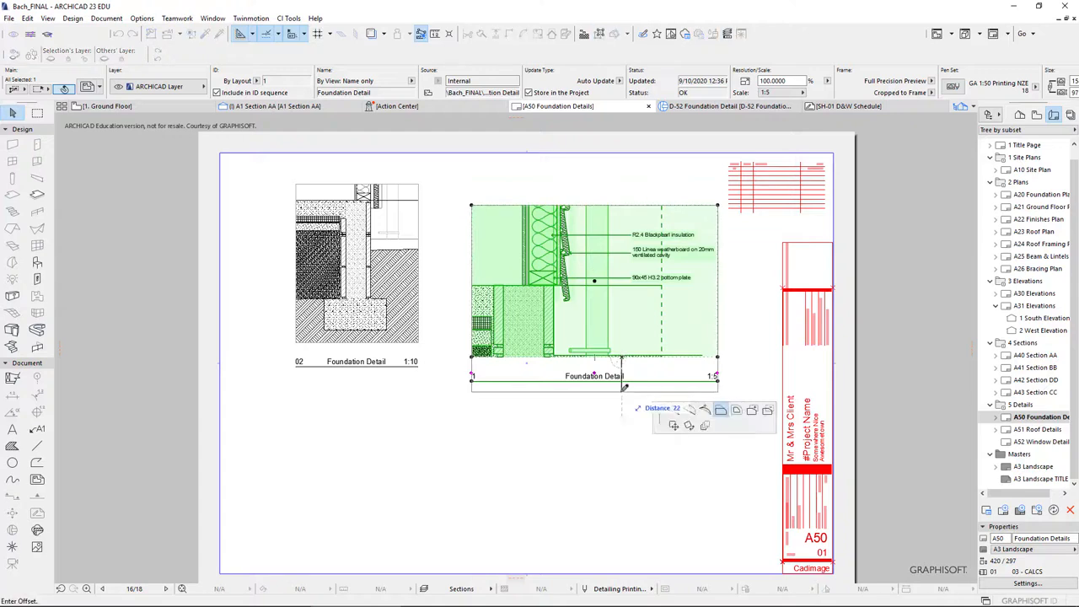
click(622, 392)
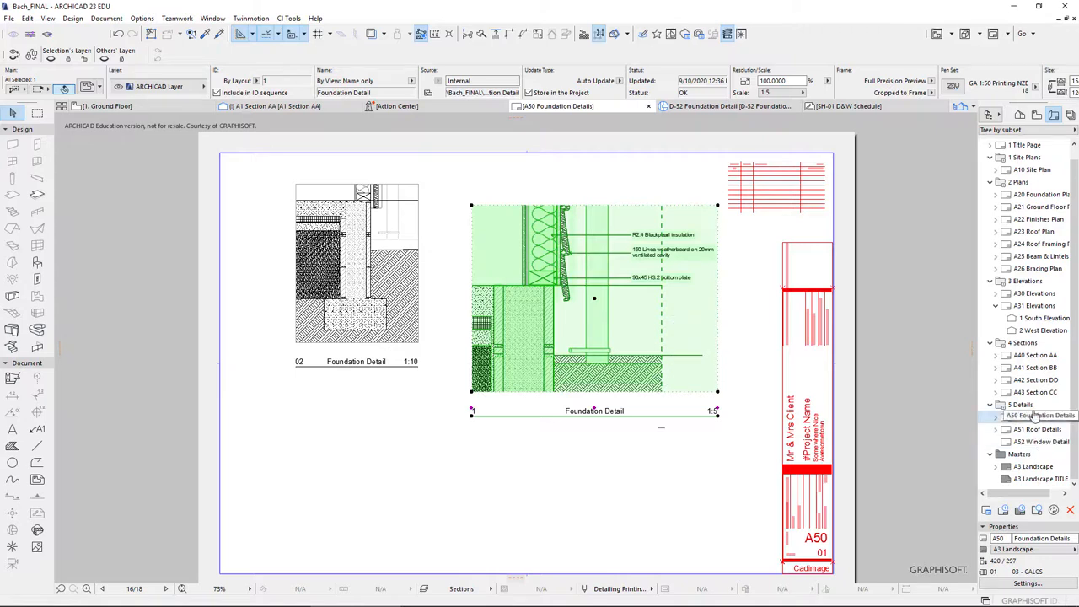
- Set the scale of the D-52 Foundation Detail view to 1:10 in its view settings
click(1037, 114)
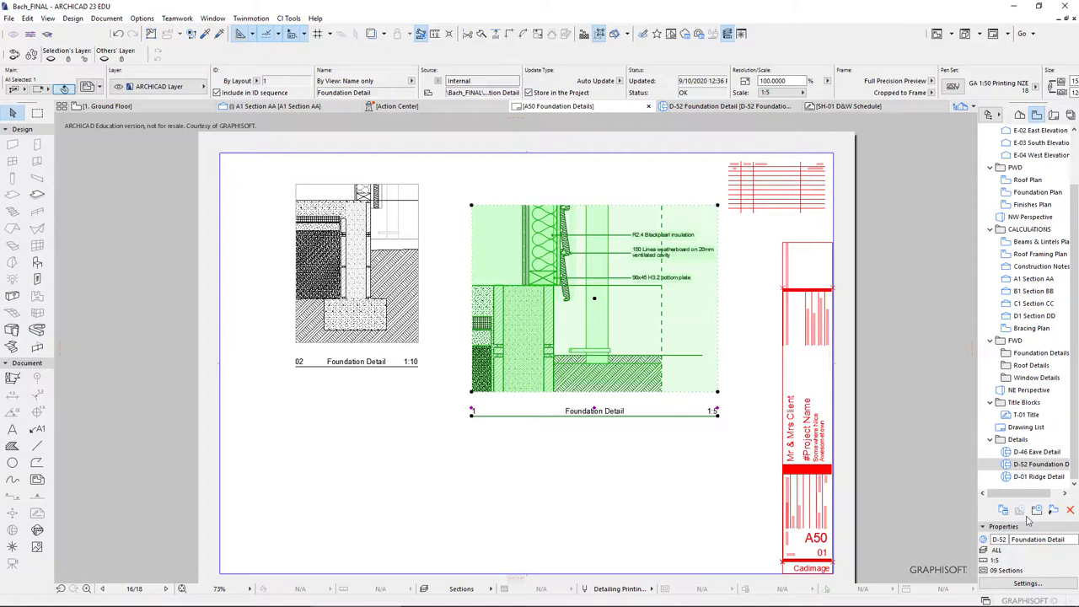
click(1030, 464)
right_click(1027, 468)
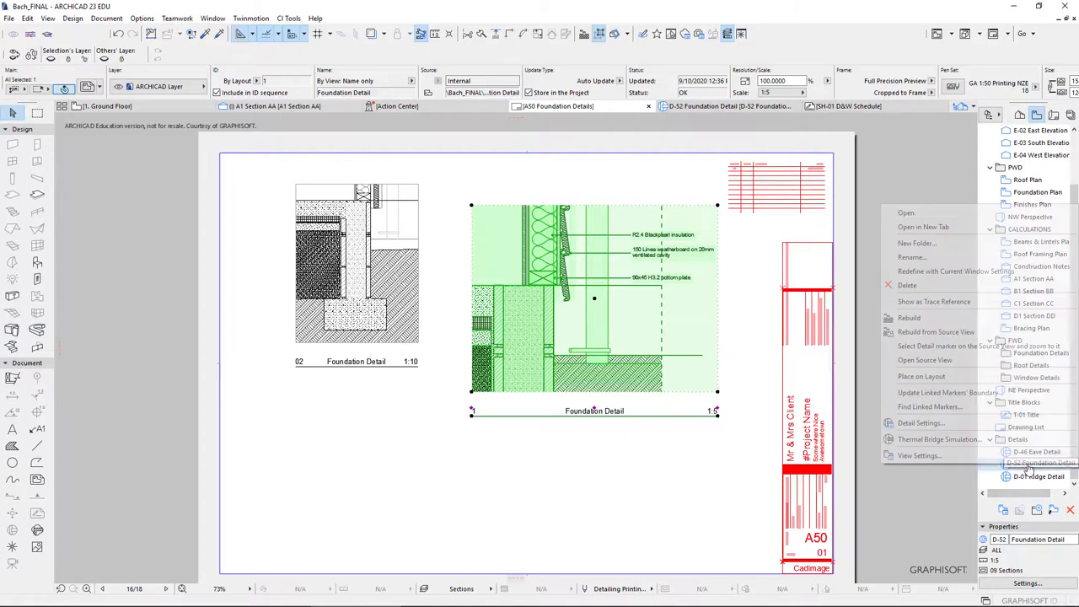
click(932, 456)
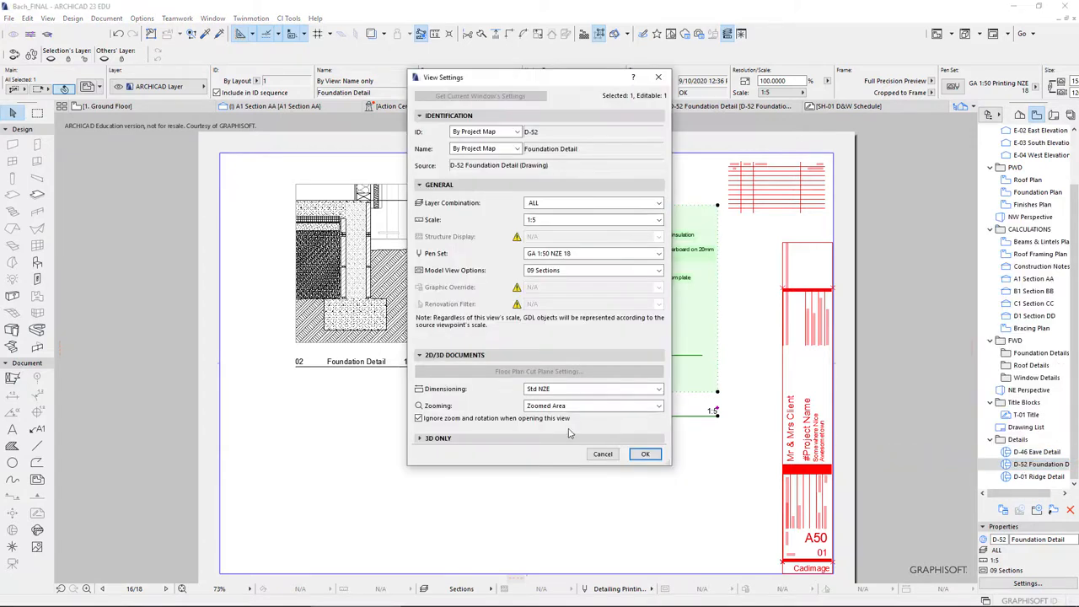
click(556, 221)
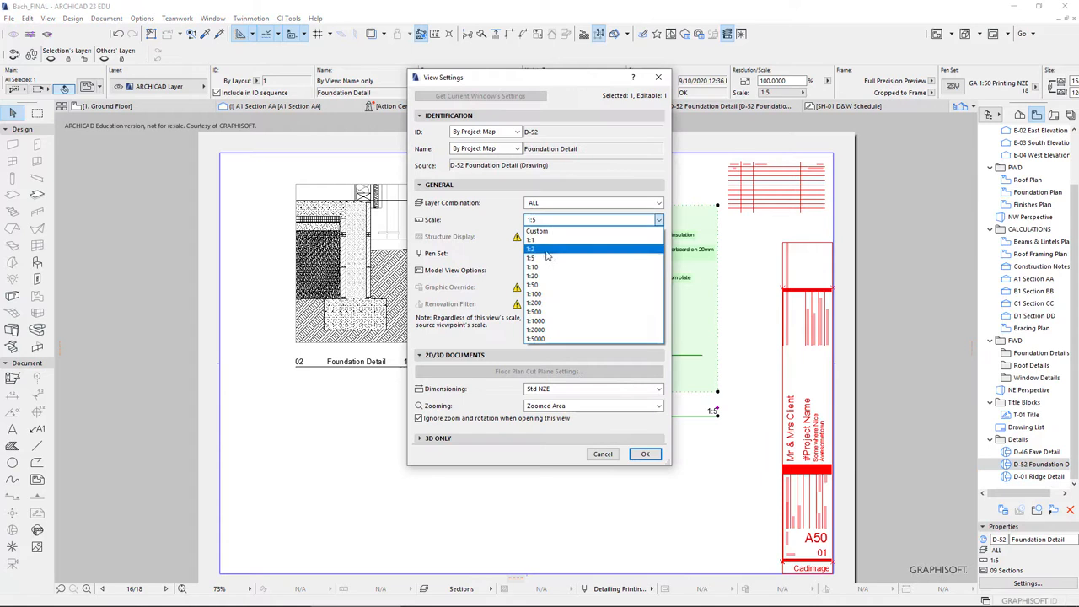
click(543, 258)
click(544, 223)
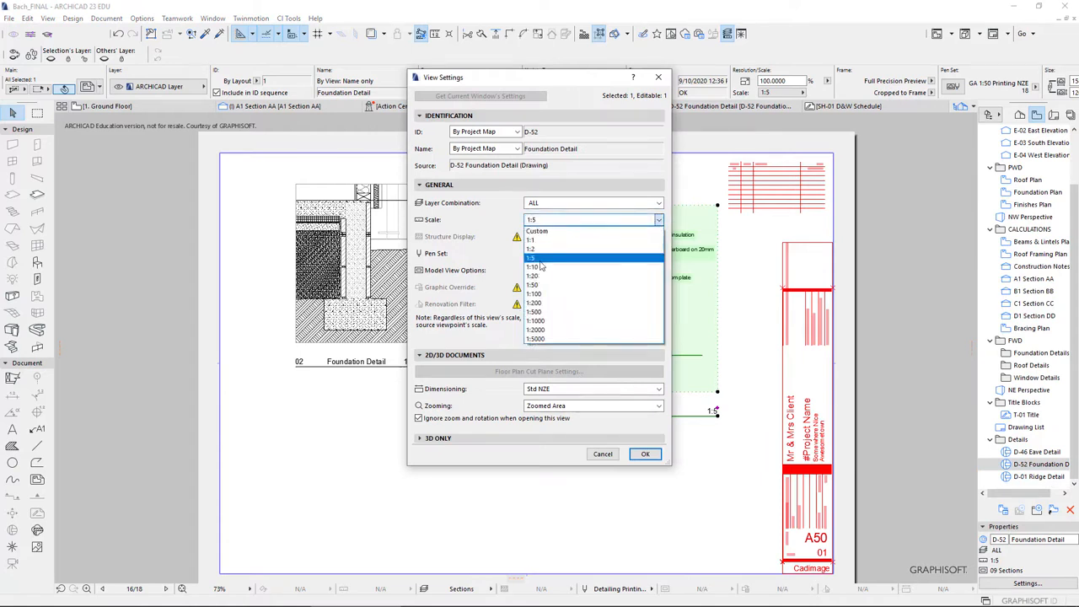
click(542, 266)
click(644, 454)
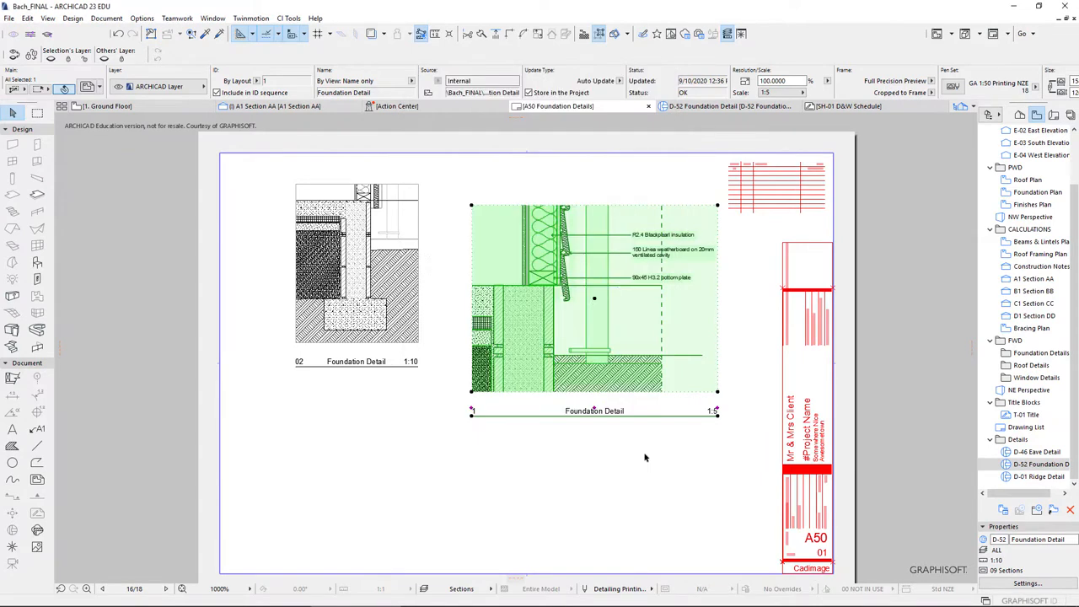
- Delete the placed 1:5 drawing from the A50 layout and place the D-52 Foundation Detail view there again at 1:10
click(649, 315)
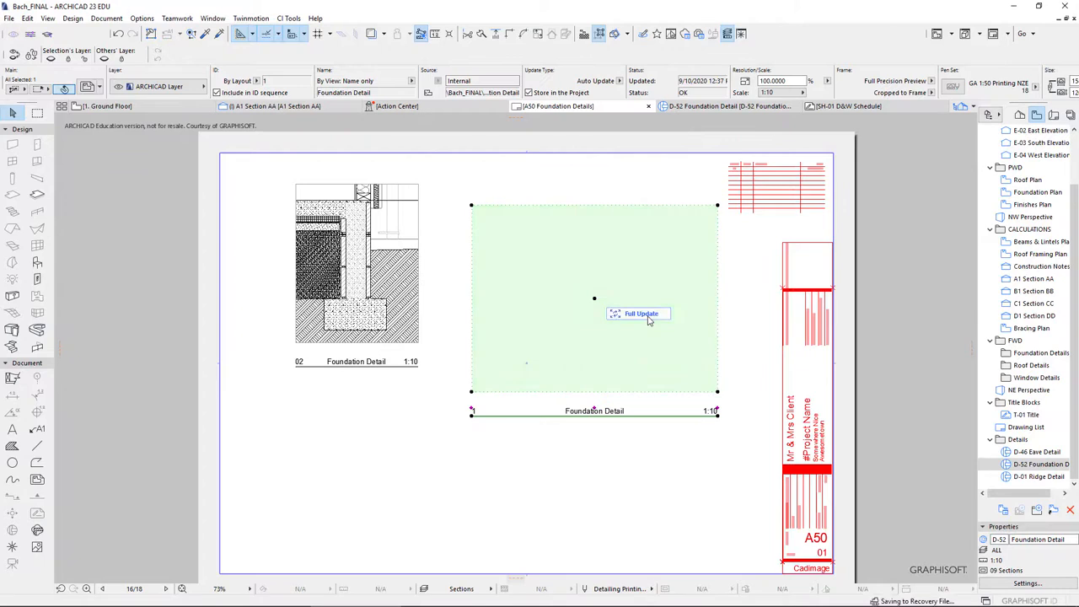
click(645, 315)
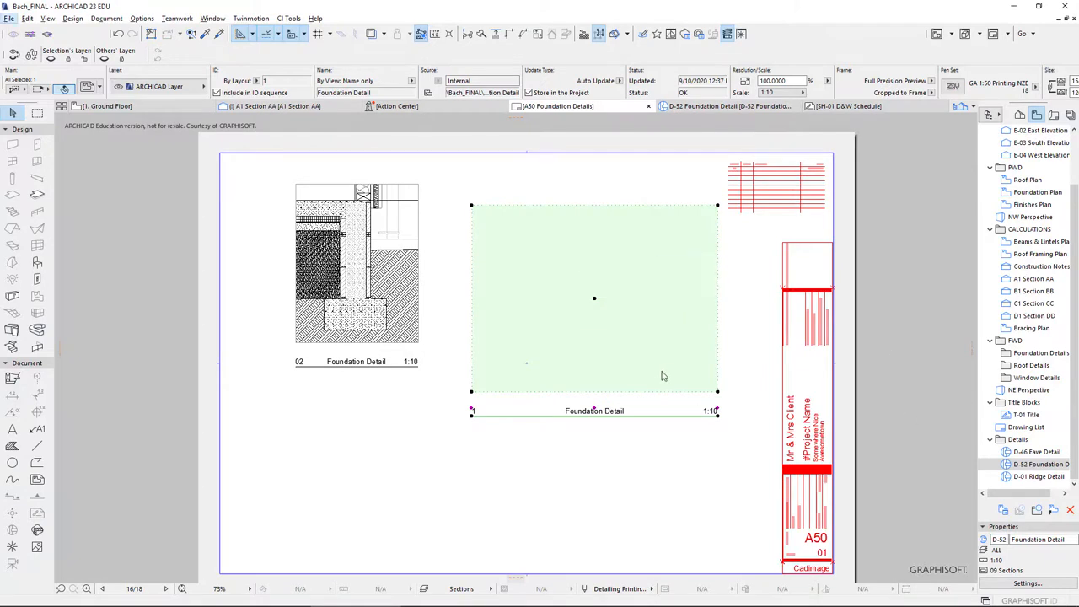
key(Delete)
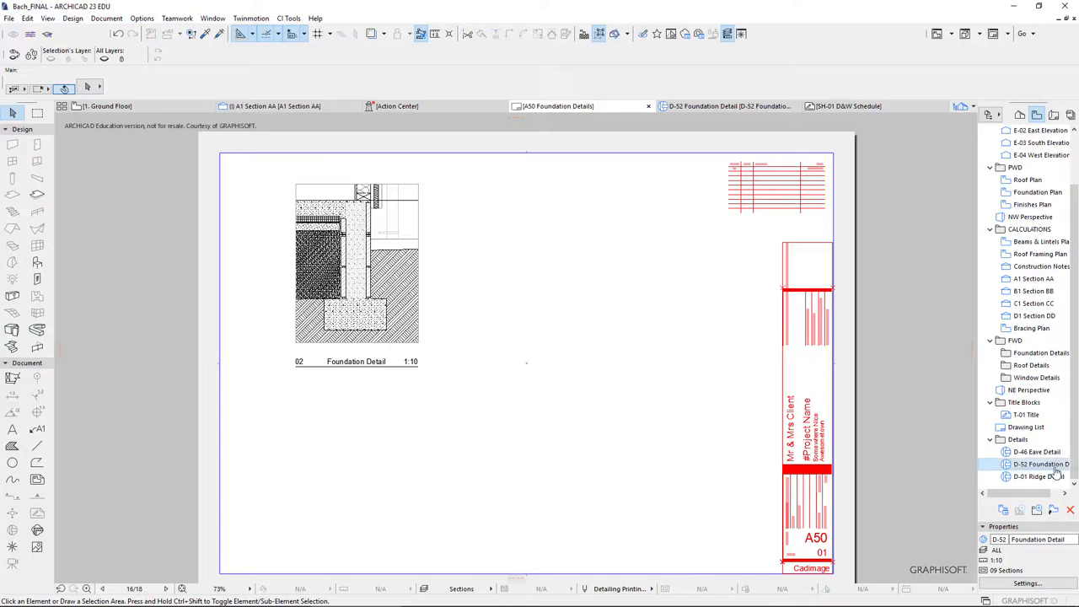
mouse_move(1039, 463)
mouse_down()
mouse_move(854, 419)
mouse_move(573, 291)
mouse_move(575, 361)
mouse_up()
click(573, 321)
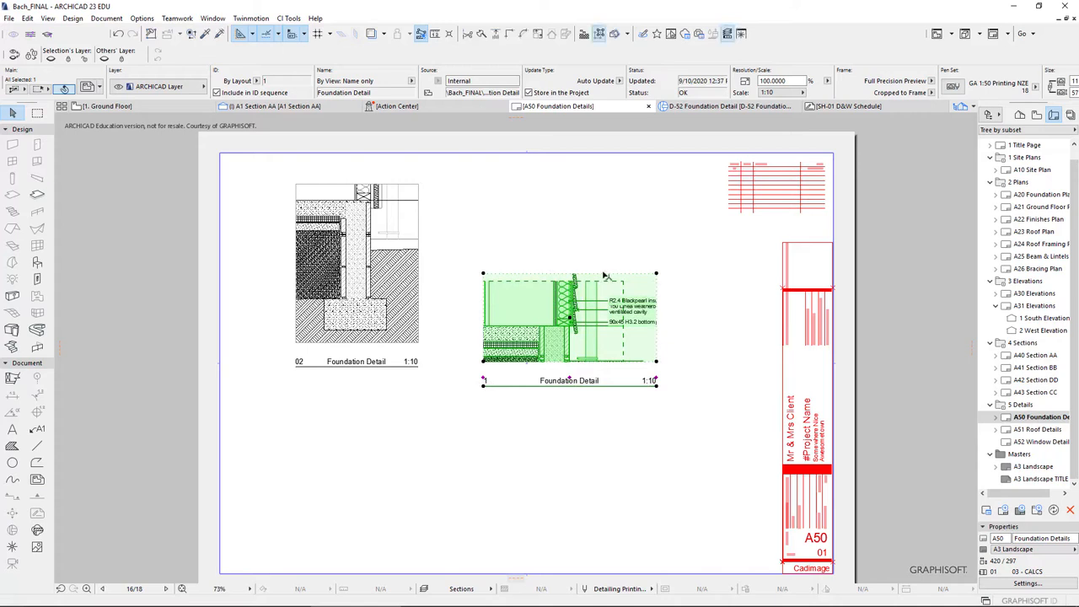
- Extend the placed Foundation Detail drawing's frame on its right to uncover the full labels and downward to include the whole footing
click(672, 322)
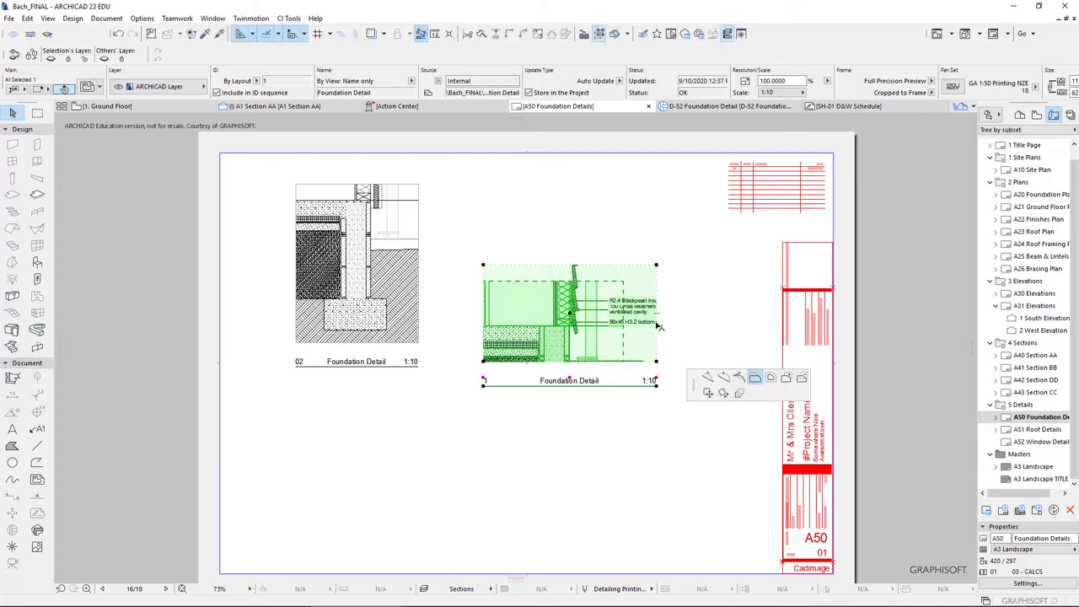
click(674, 321)
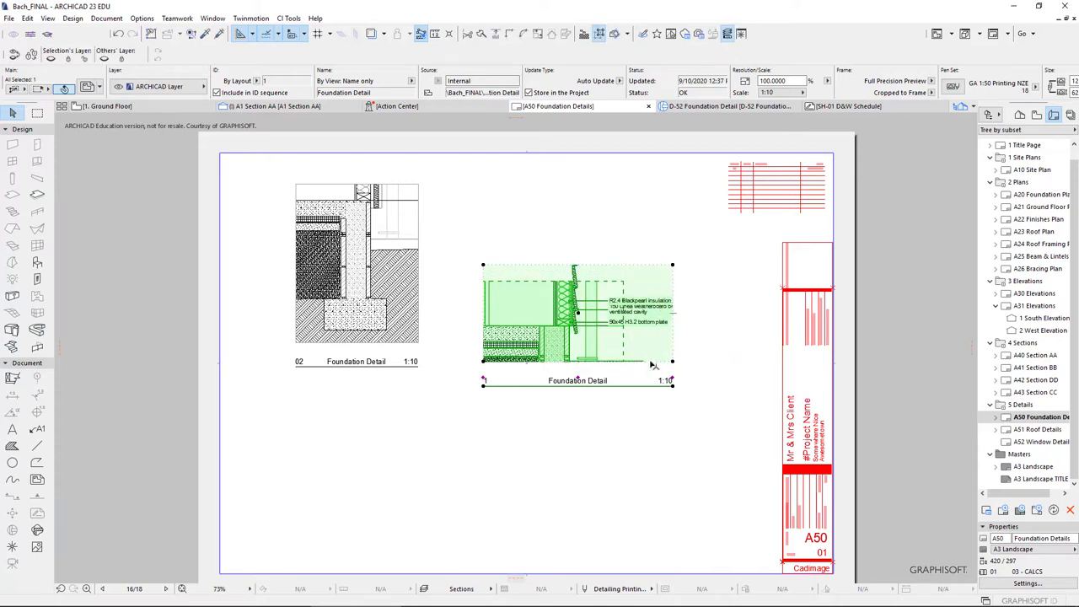
click(652, 361)
click(647, 430)
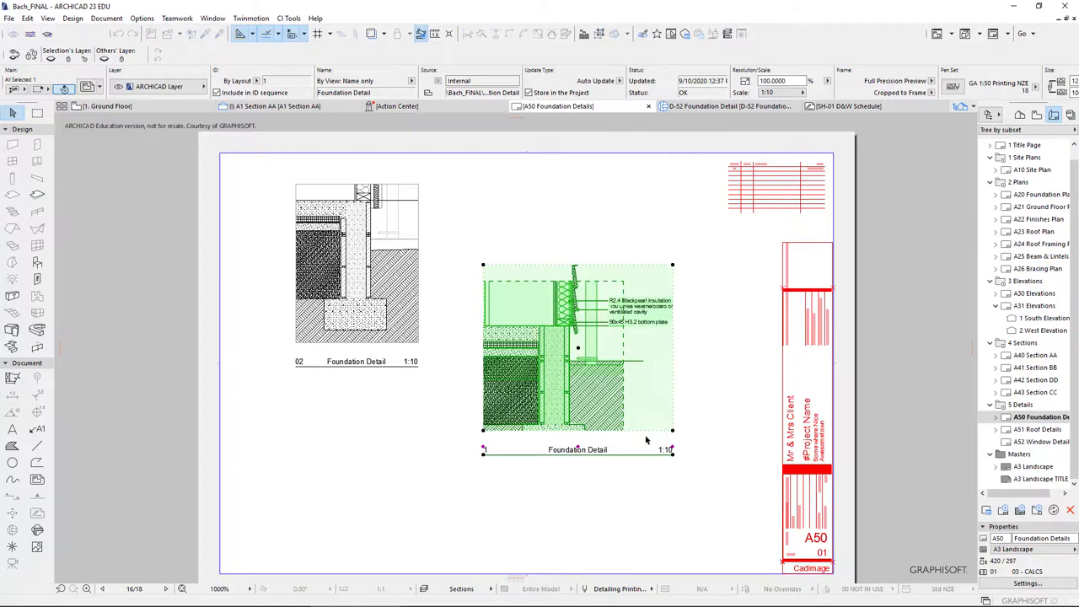
click(654, 431)
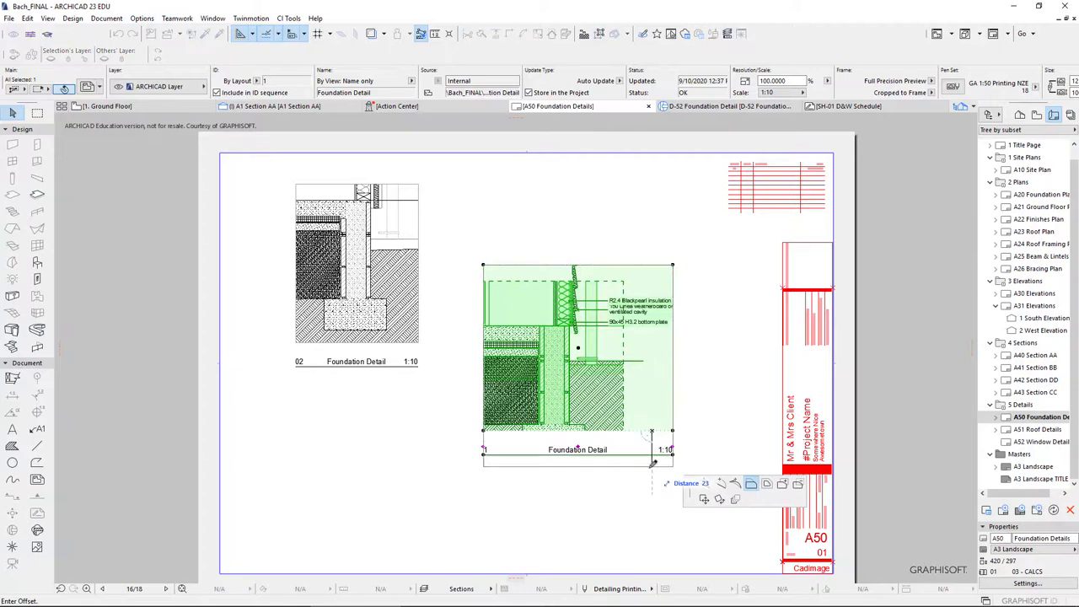
click(649, 466)
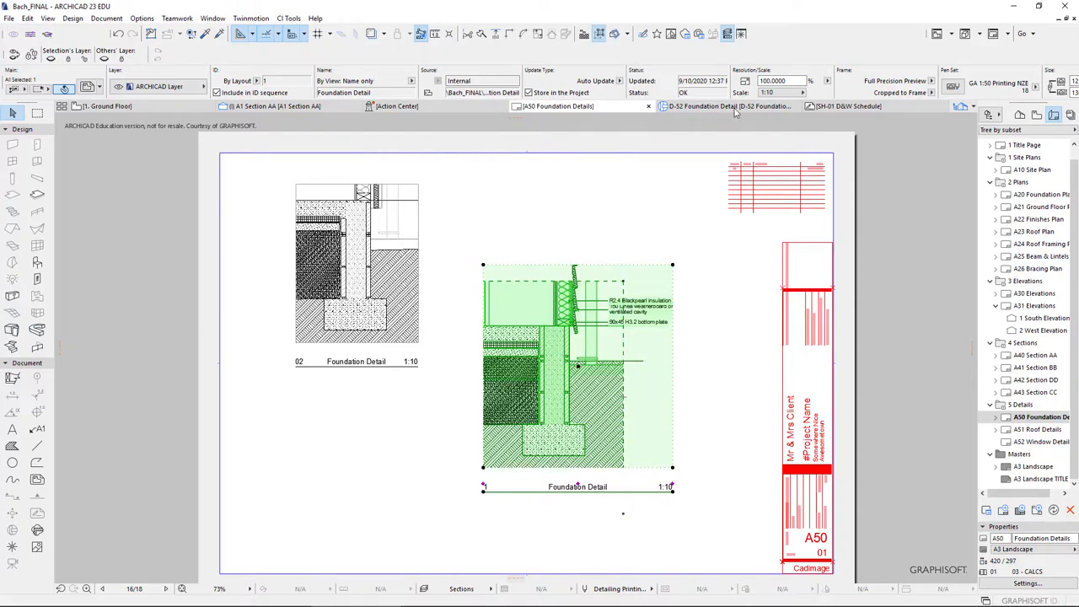
- Return to the D-52 Foundation Detail and open its saved 1:10 view from the Details folder
click(722, 107)
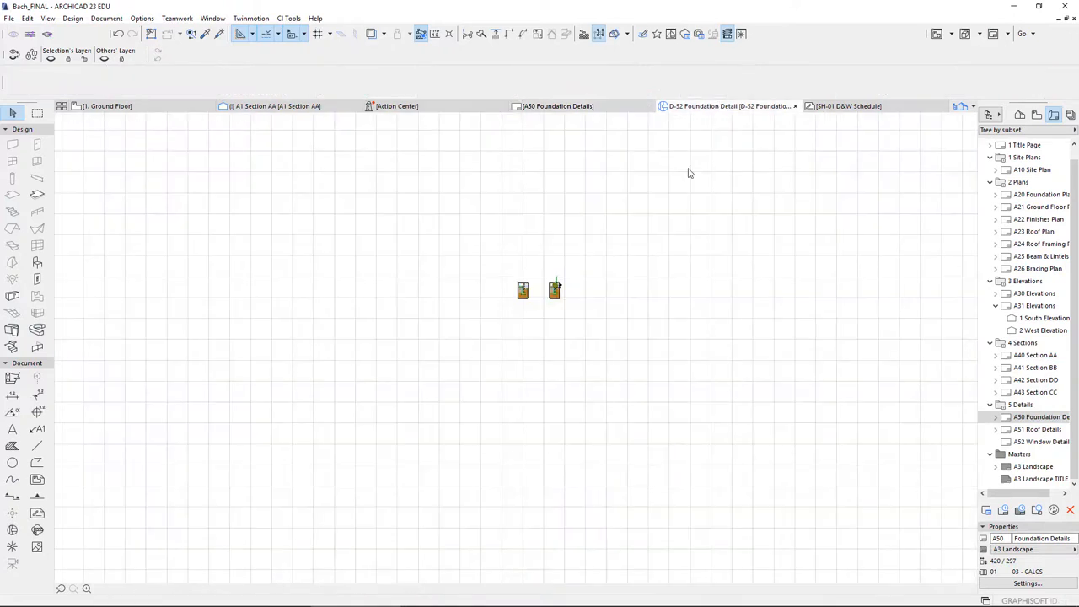
scroll(564, 291, up, 6)
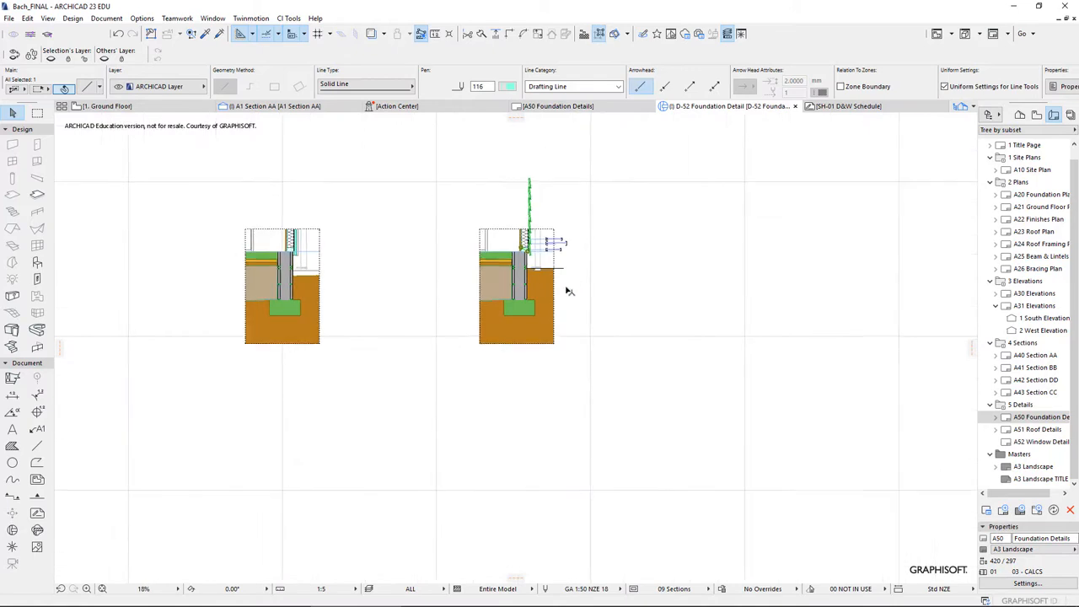
click(1036, 114)
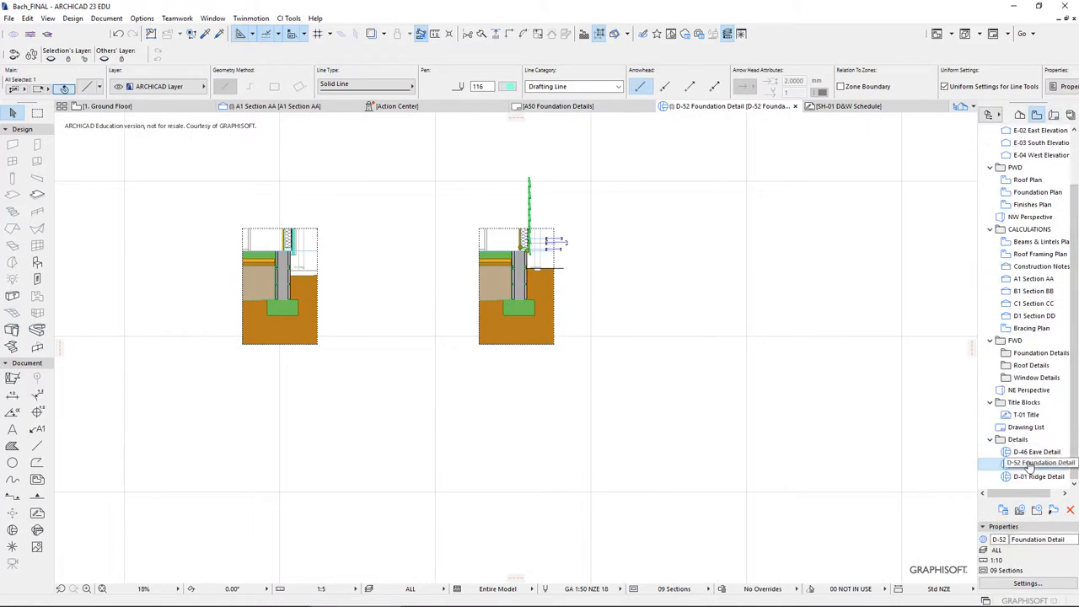
double_click(1030, 463)
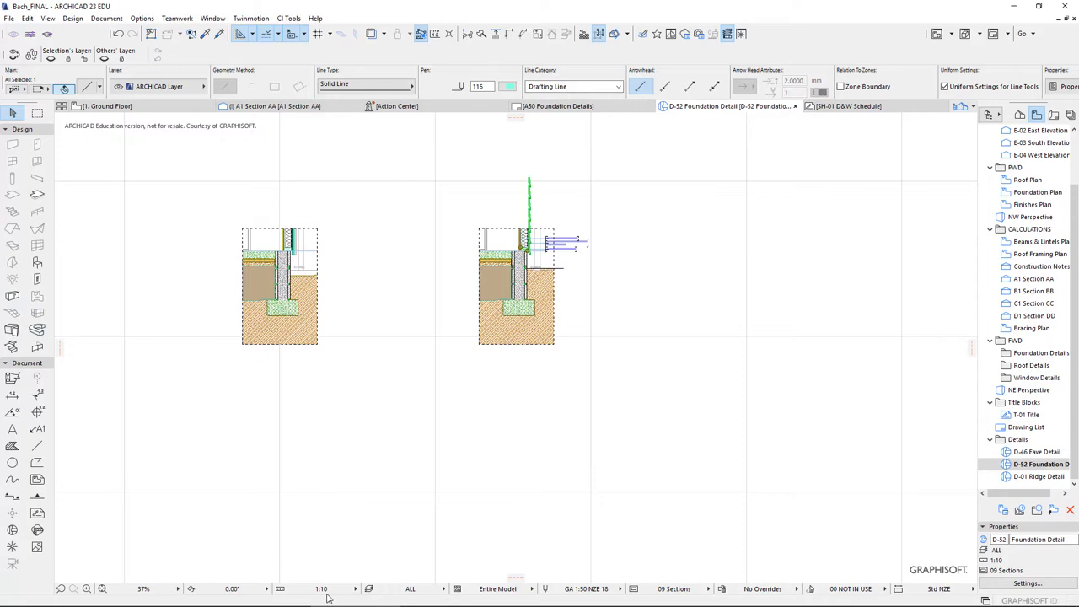
scroll(557, 249, up, 5)
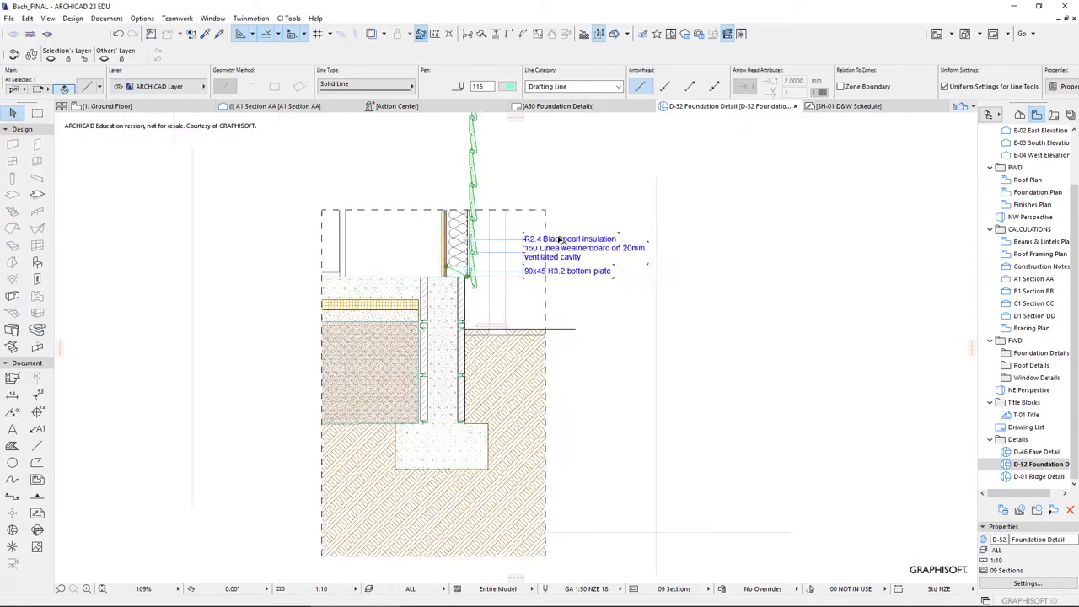
scroll(558, 241, up, 3)
click(562, 245)
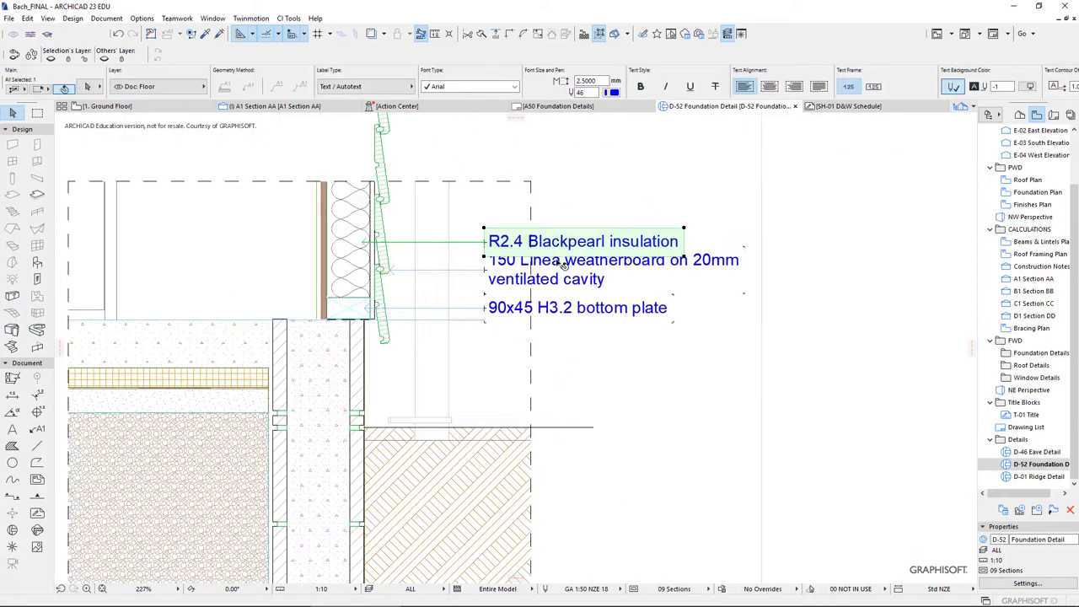
shift+click(562, 263)
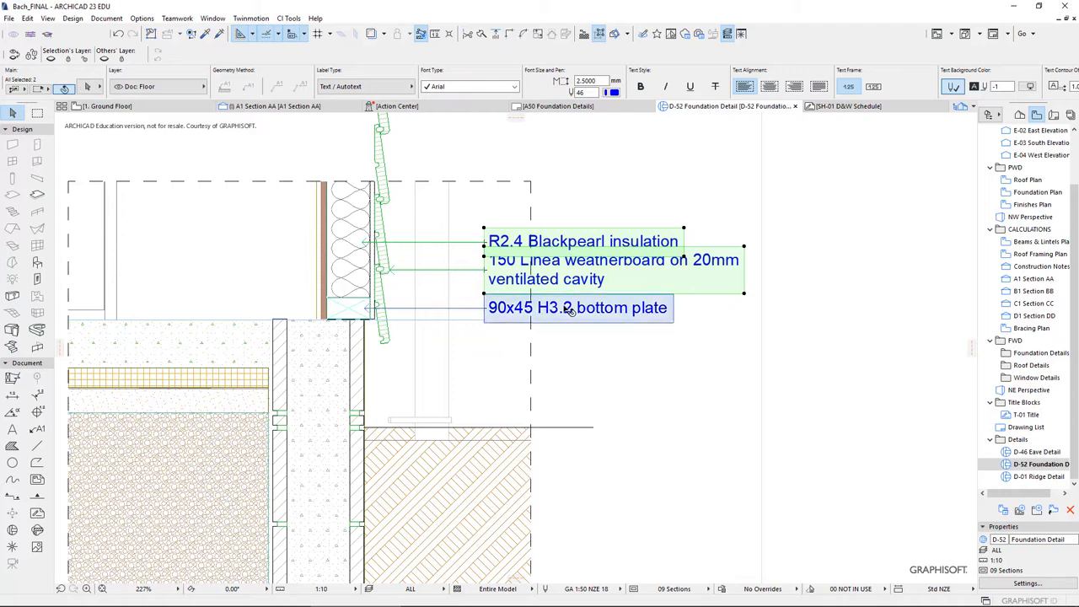
shift+click(568, 309)
click(591, 142)
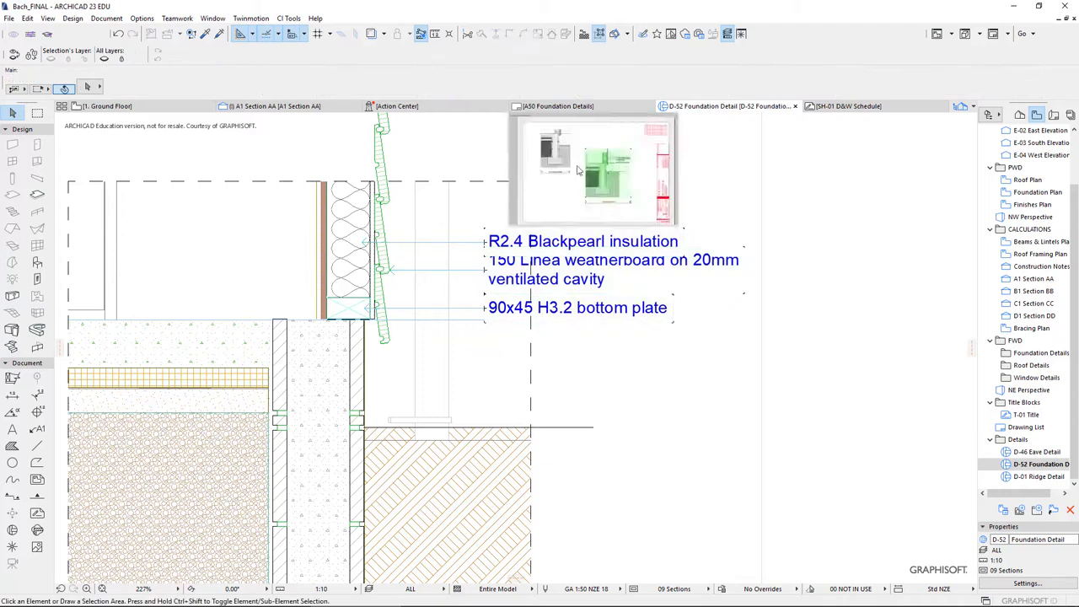
- Set the font size of the Blackpearl insulation, Linea weatherboard and bottom plate labels to 2 mm each
click(562, 242)
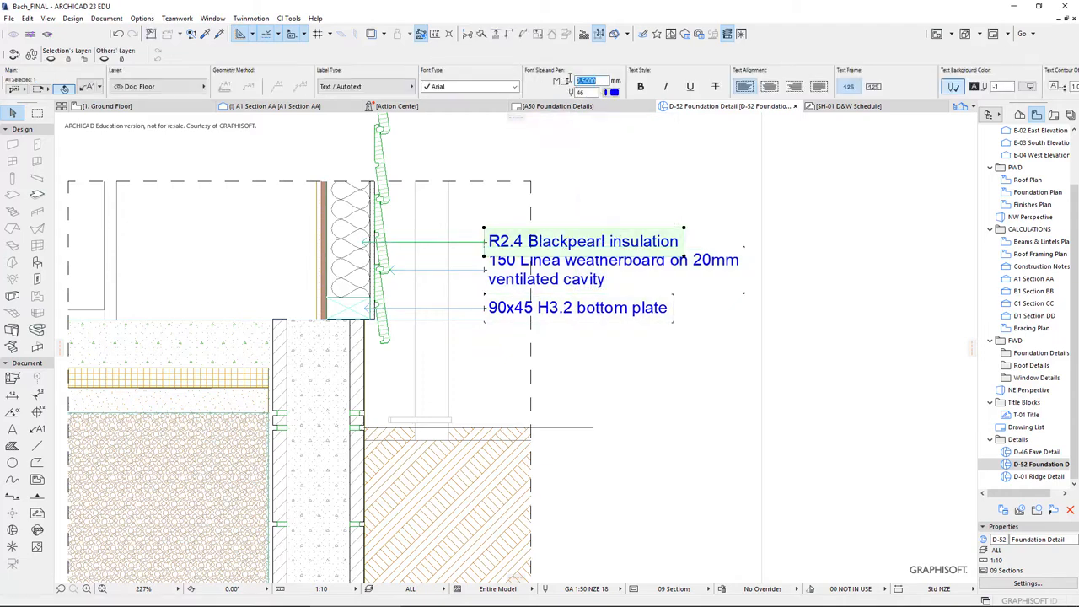
text(2)
key(Return)
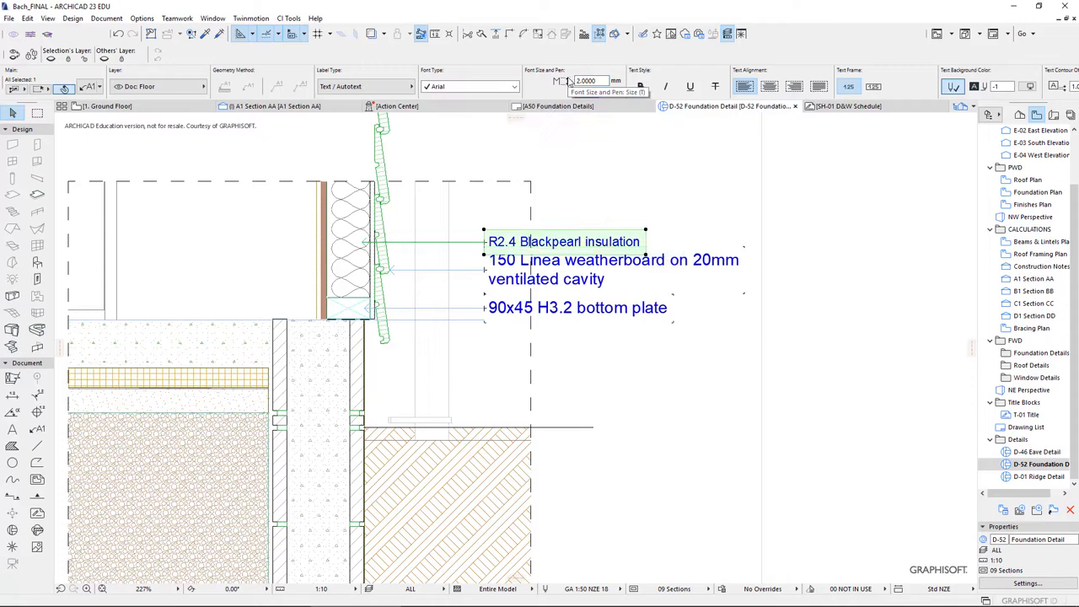
click(586, 263)
click(583, 81)
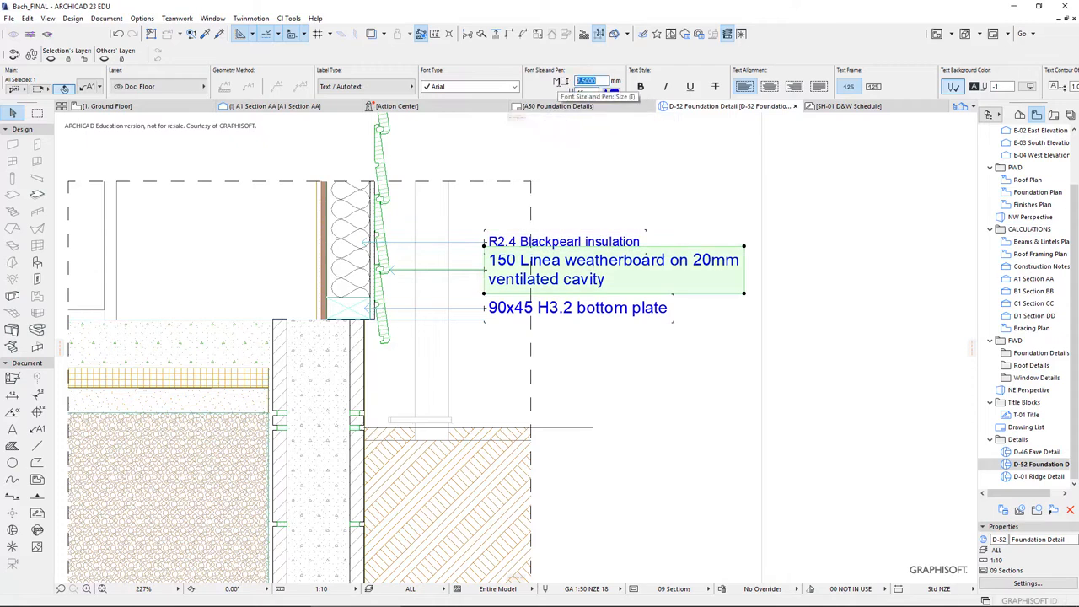
text(2)
key(Return)
click(607, 314)
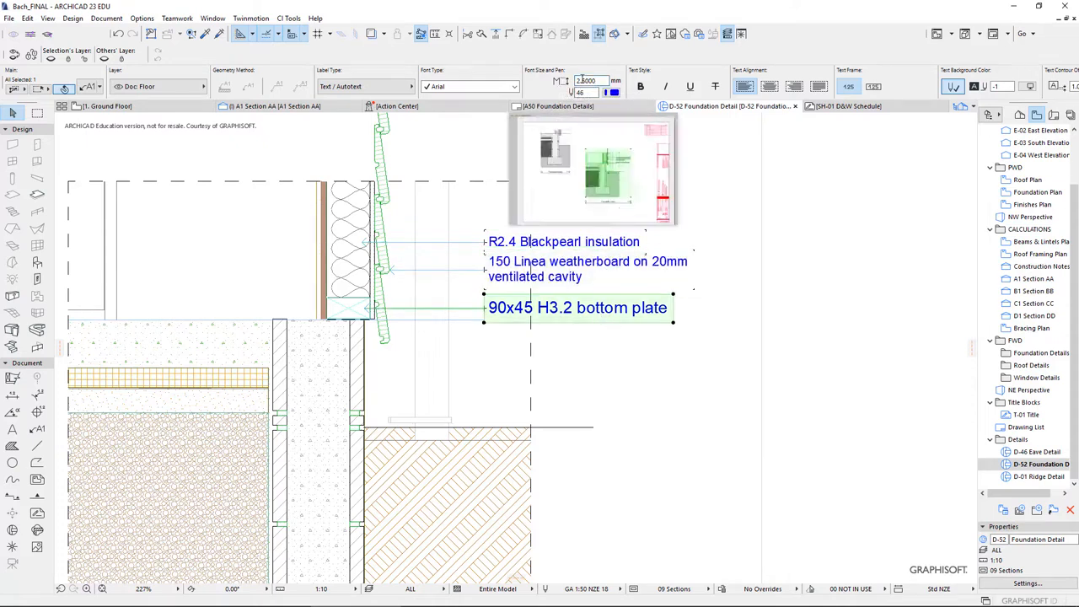
click(597, 80)
key(Return)
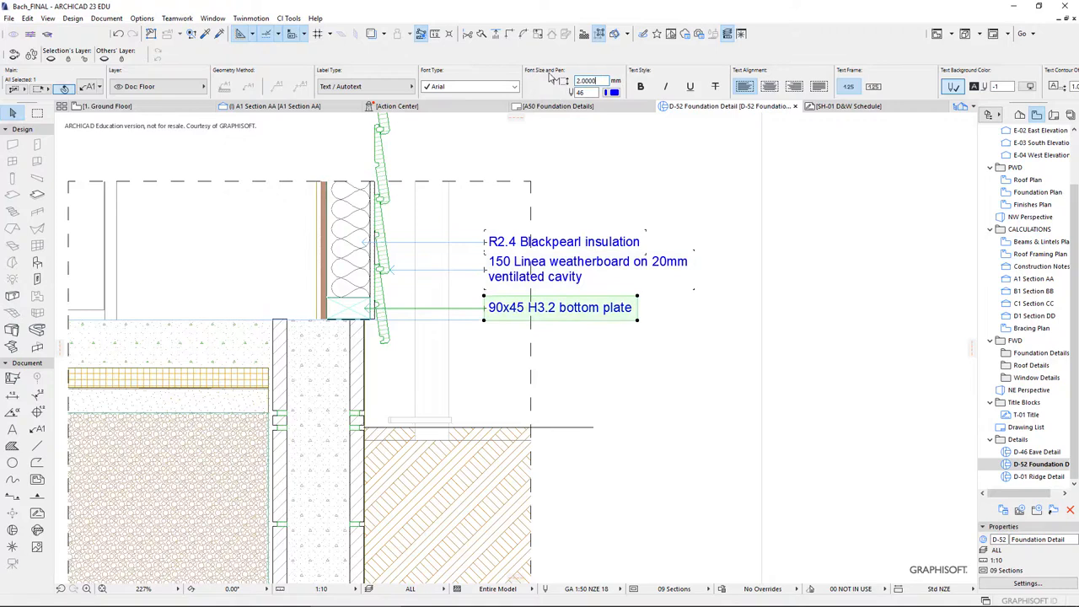
key(Escape)
click(584, 310)
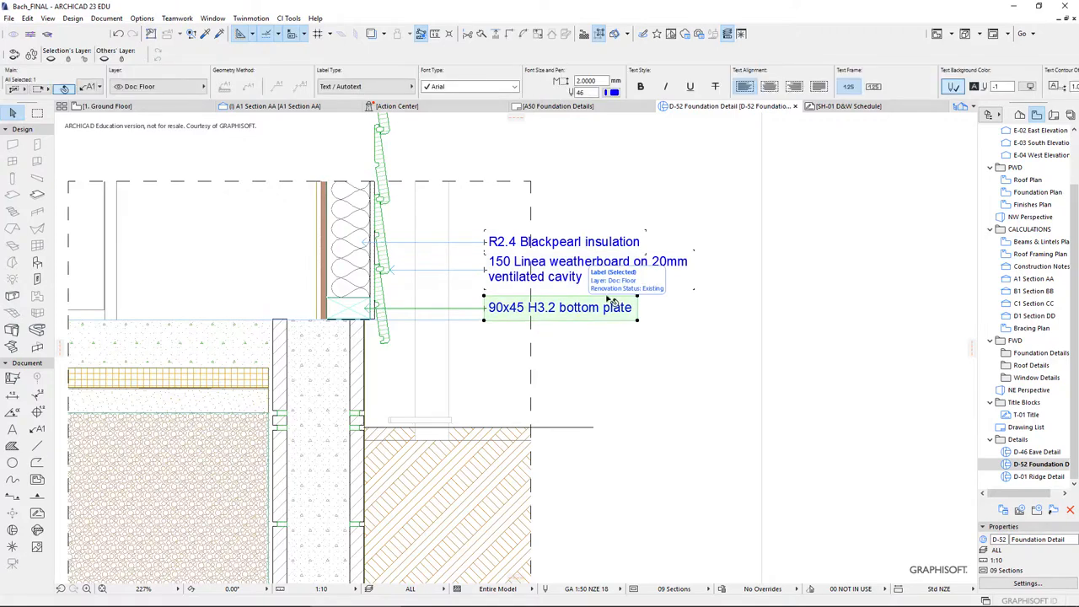
- In Section AA, move the A50 foundation detail marker down into the ground, level with the footing beside its boundary
click(300, 108)
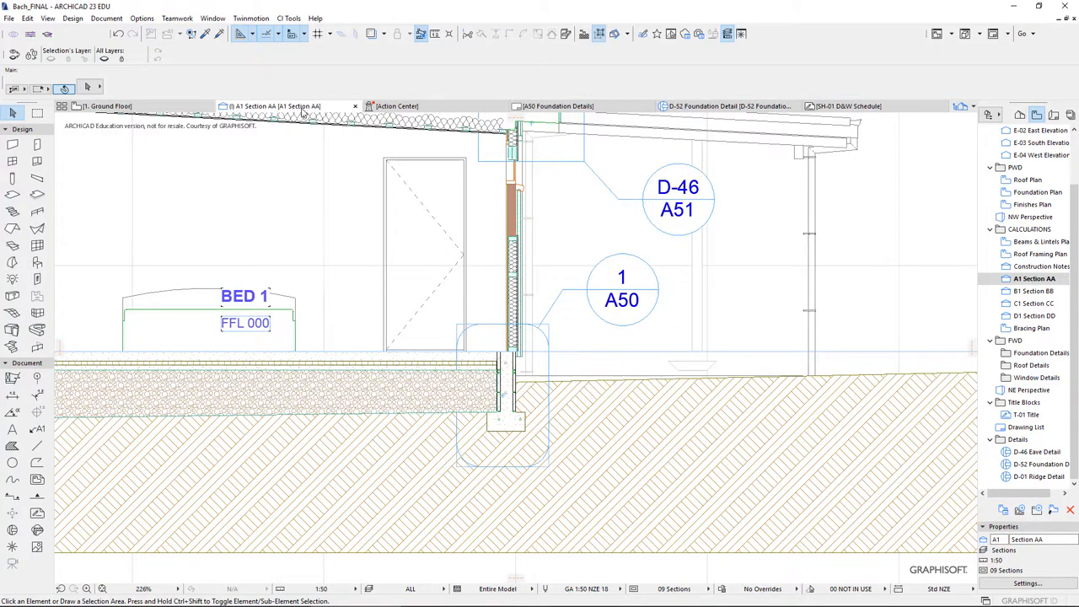
click(612, 290)
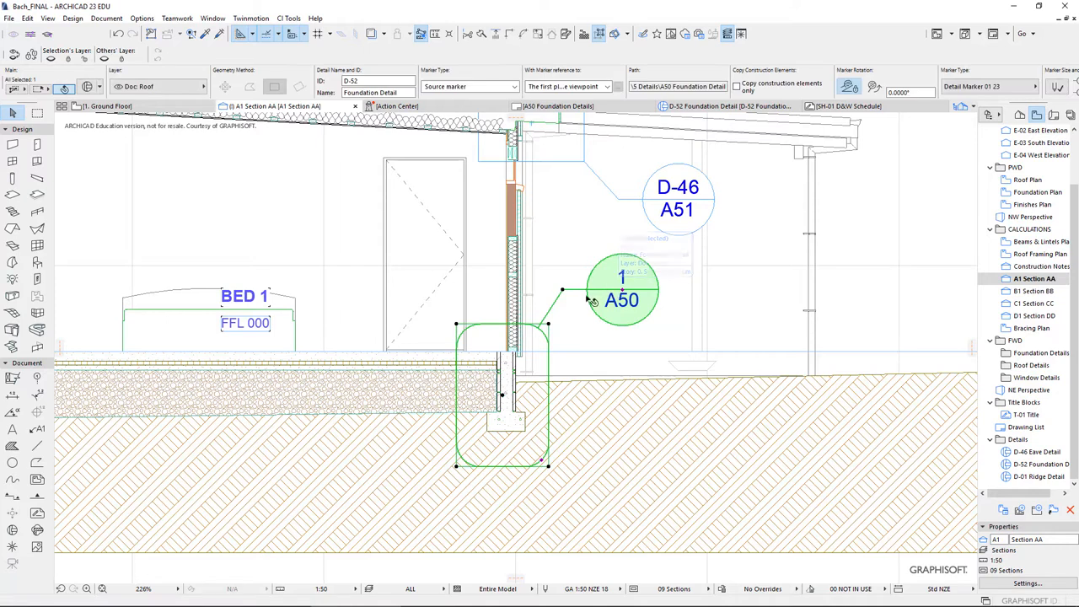
click(562, 290)
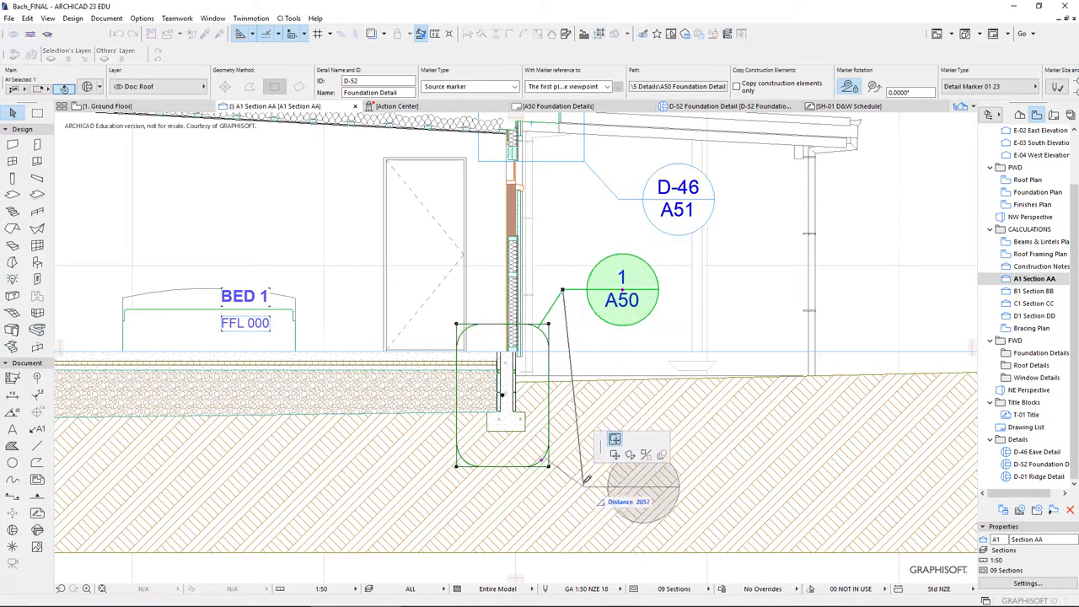
click(582, 439)
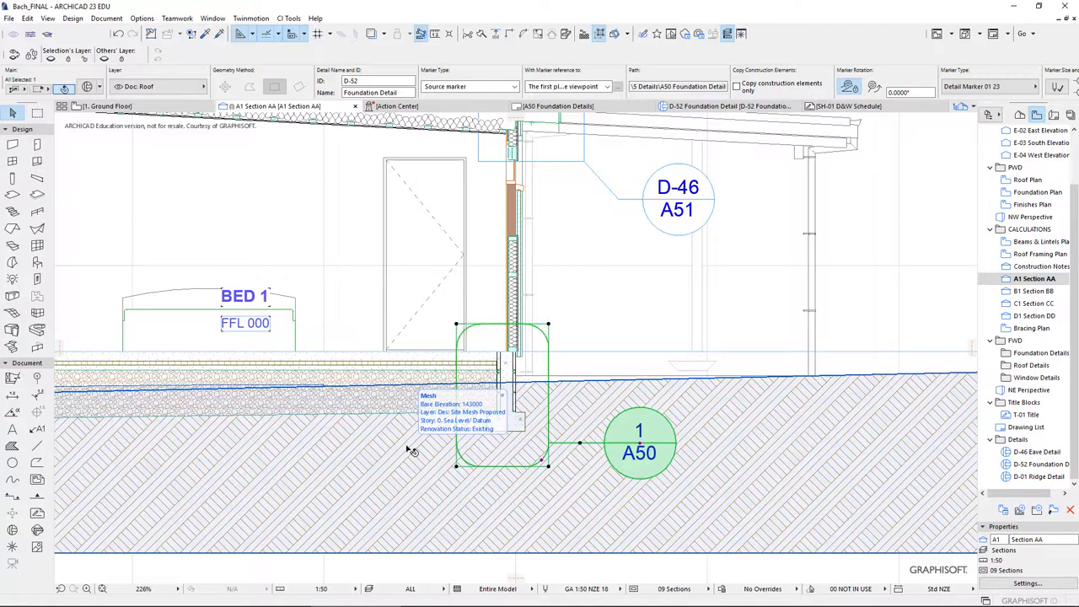
- Move the D-46 eave detail marker above the roof line, beside the upper corner of its boundary
click(669, 197)
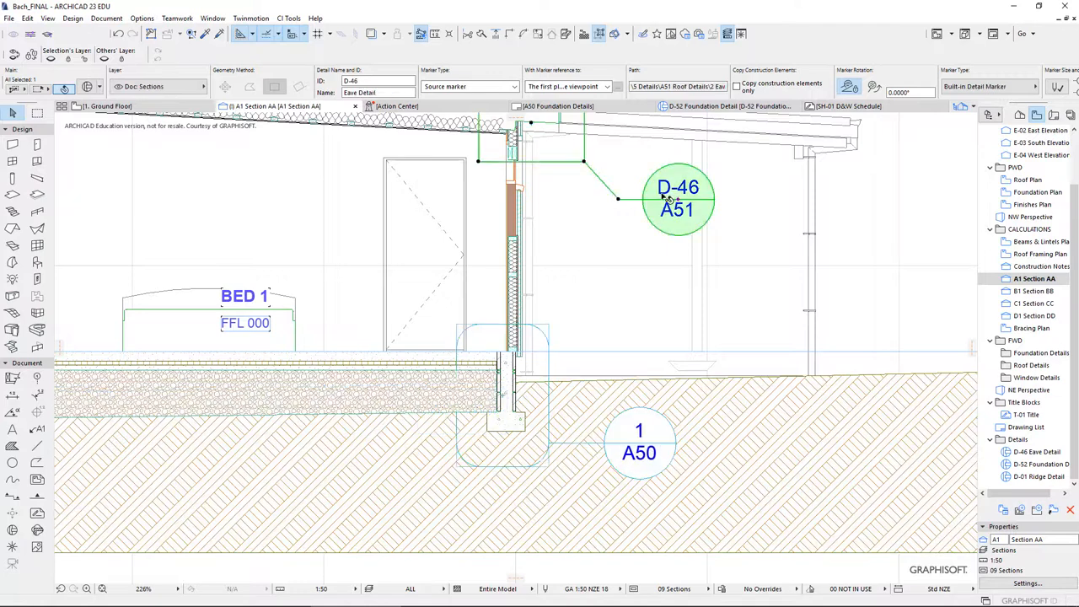
middle_drag(650, 229, 635, 294)
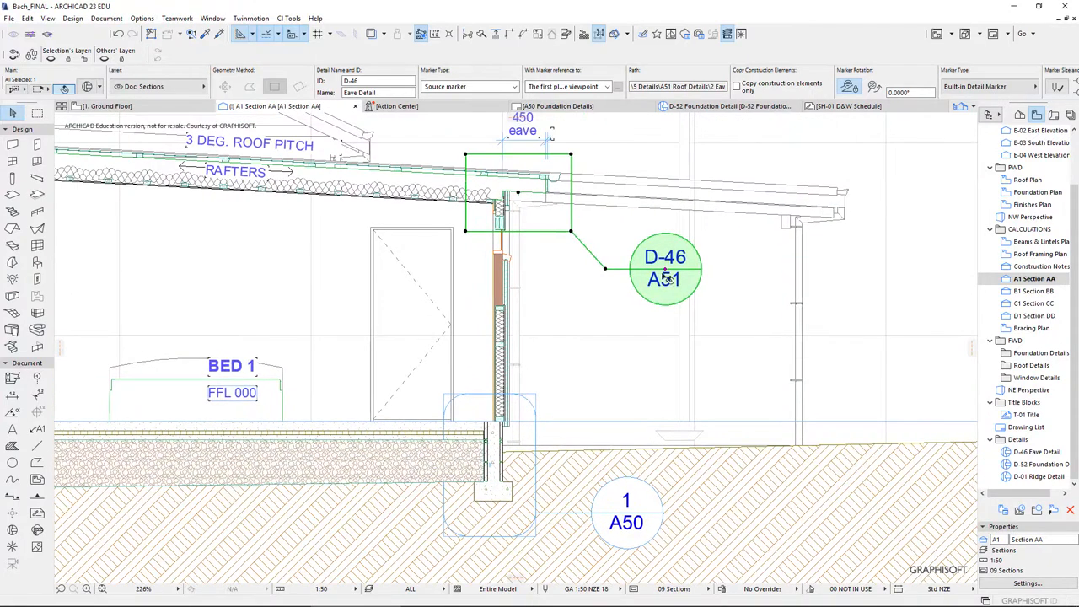
click(605, 271)
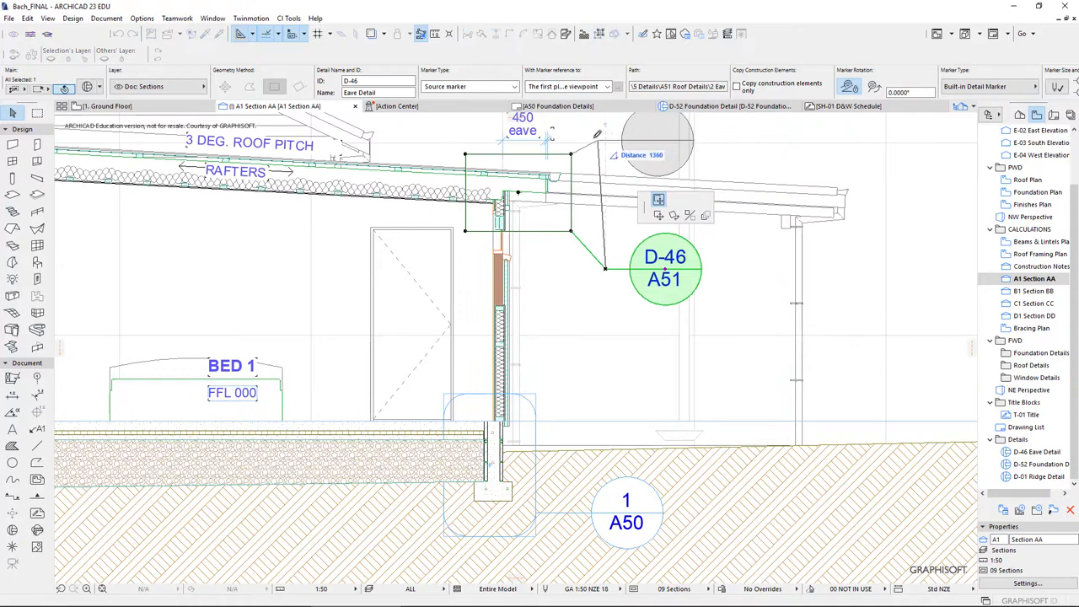
click(598, 128)
scroll(603, 180, down, 3)
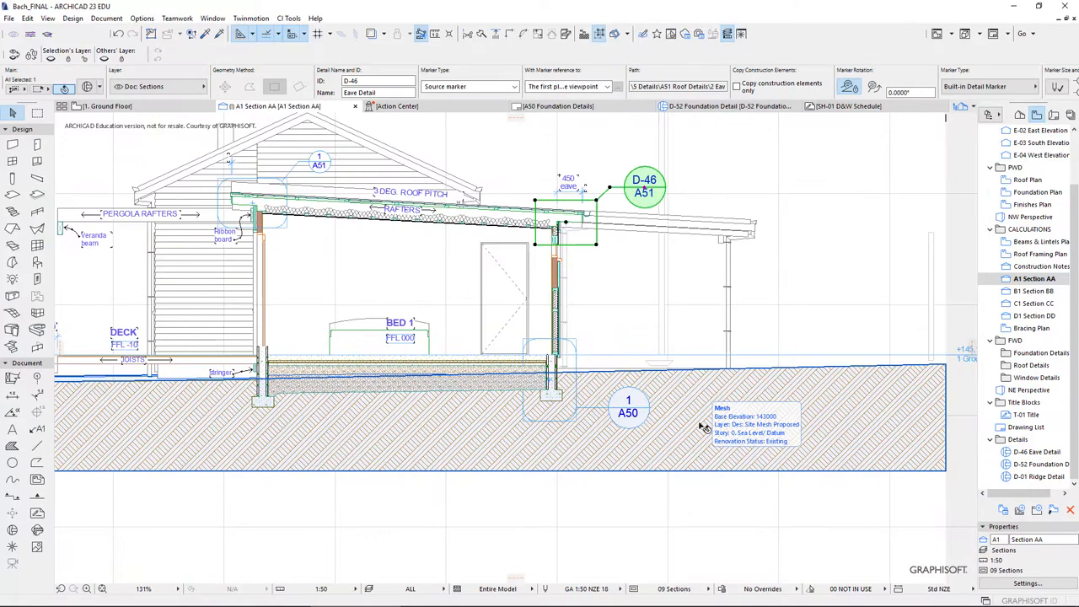
- On the A50 Foundation Details layout, move the new detail drawing slightly up and delete the old detail numbered 02
click(1053, 115)
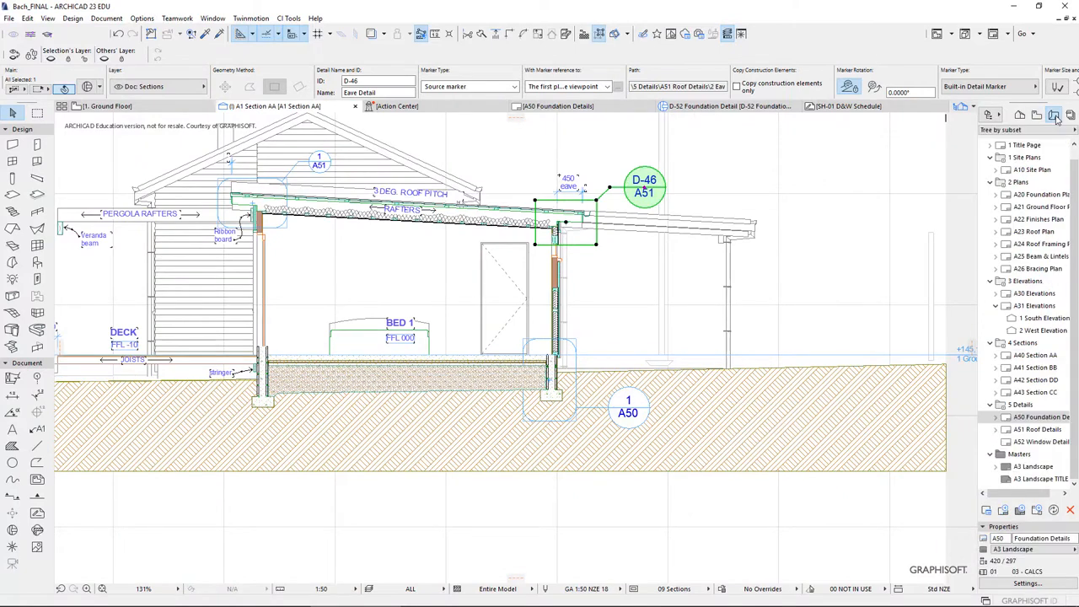
double_click(1042, 418)
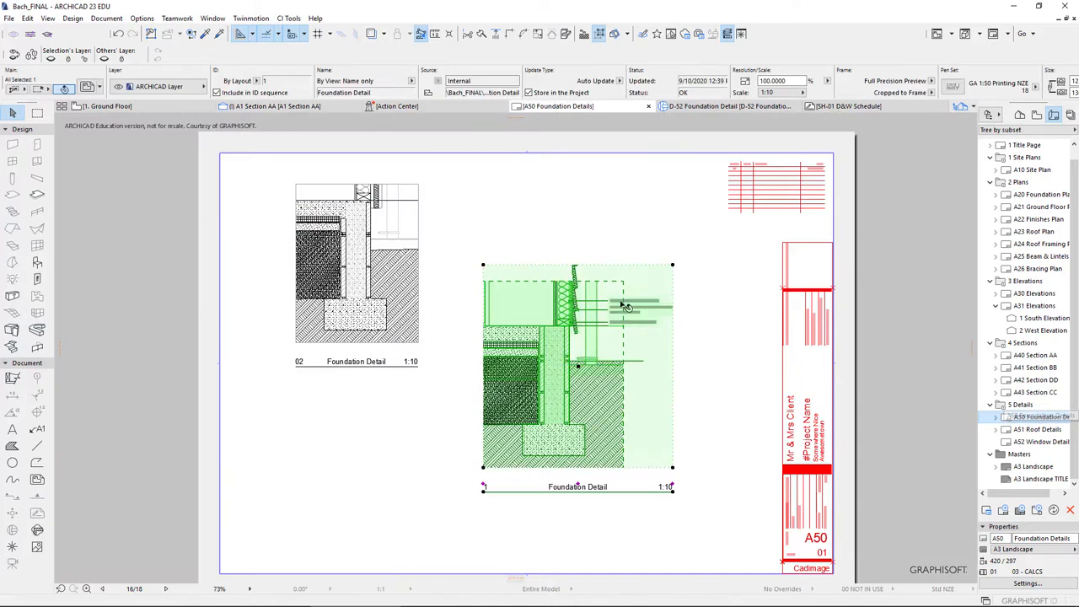
drag(622, 303, 614, 253)
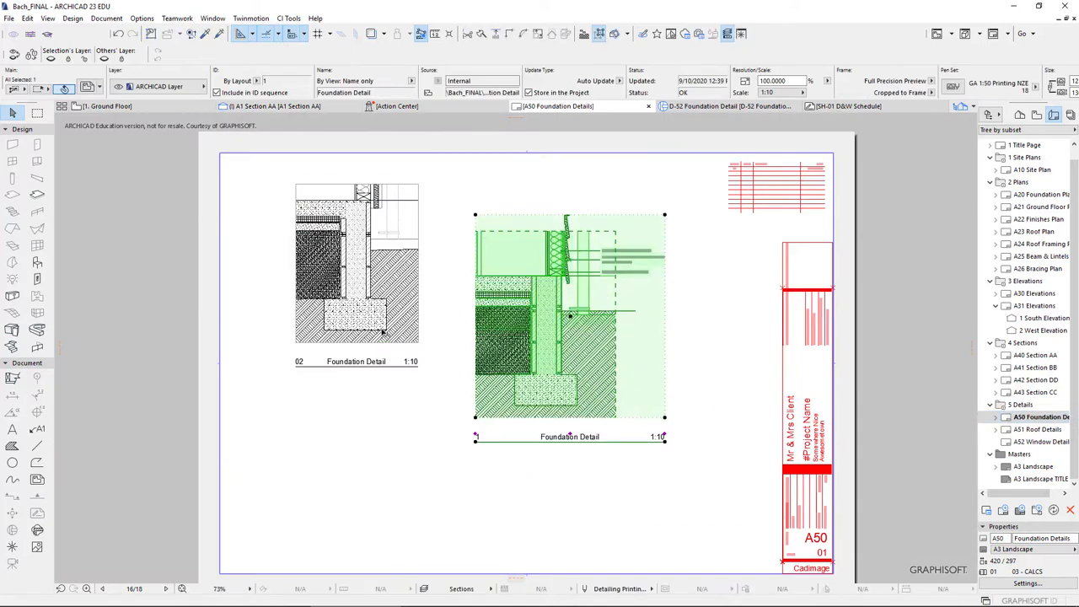
click(383, 332)
key(Delete)
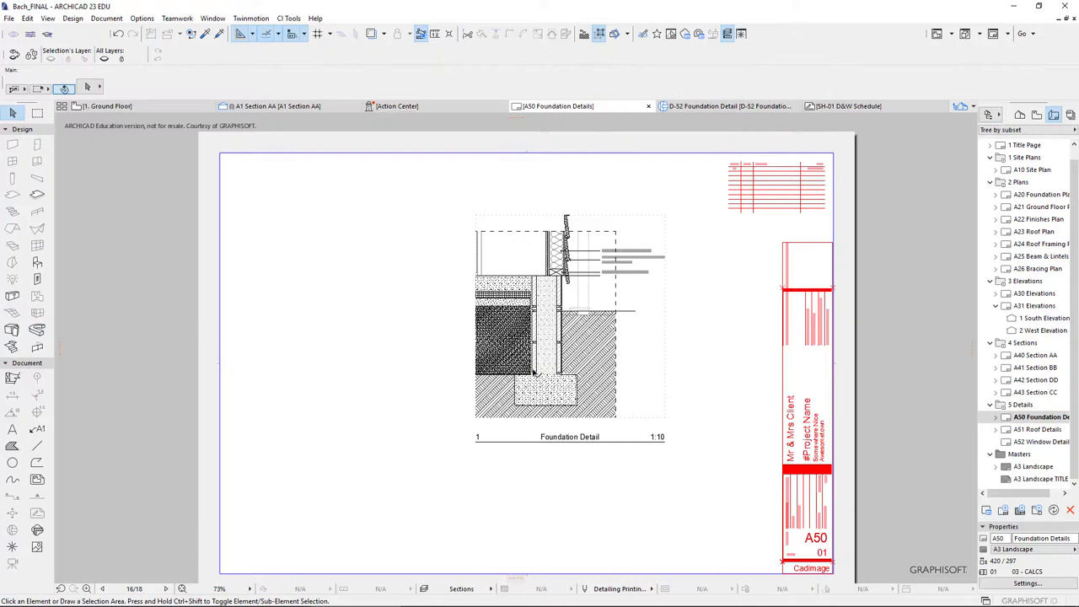
- Place a copy of the Foundation Detail drawing in the sheet's upper left corner and delete the original drawing
click(534, 370)
click(562, 396)
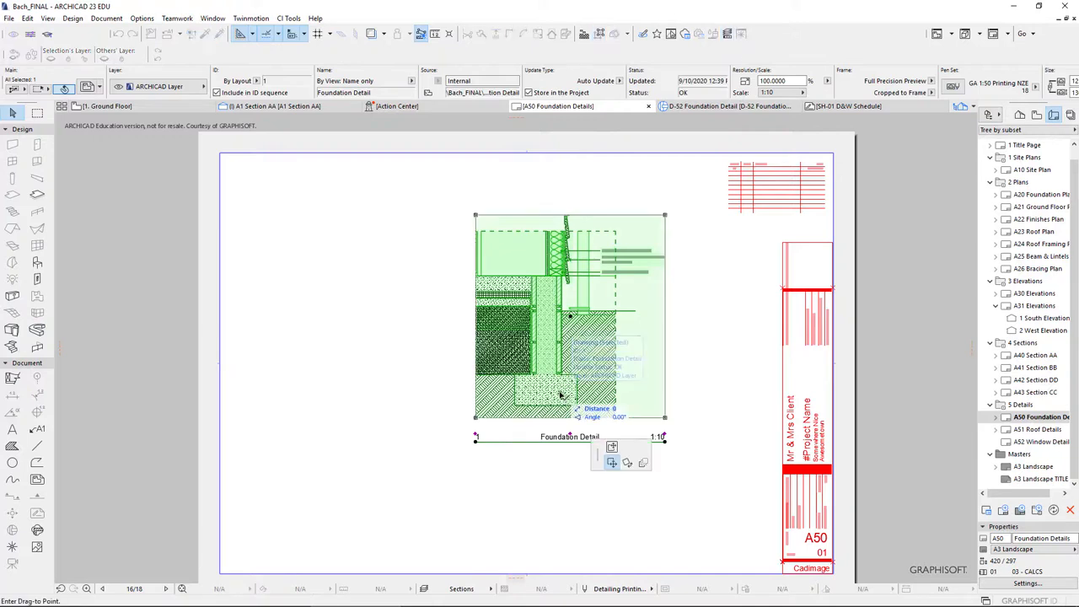
click(560, 394)
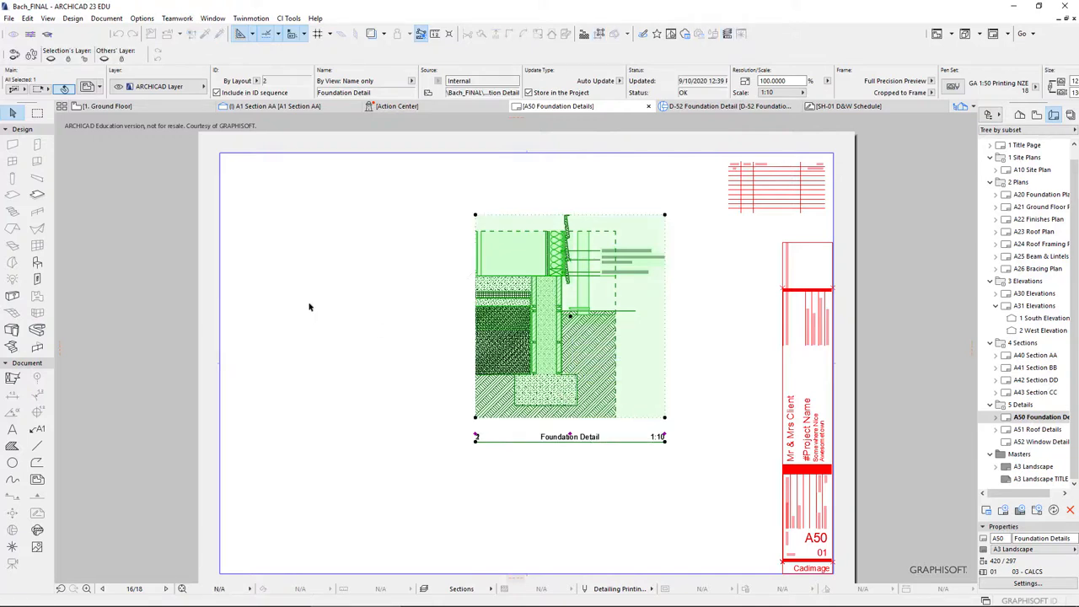
click(520, 320)
click(296, 341)
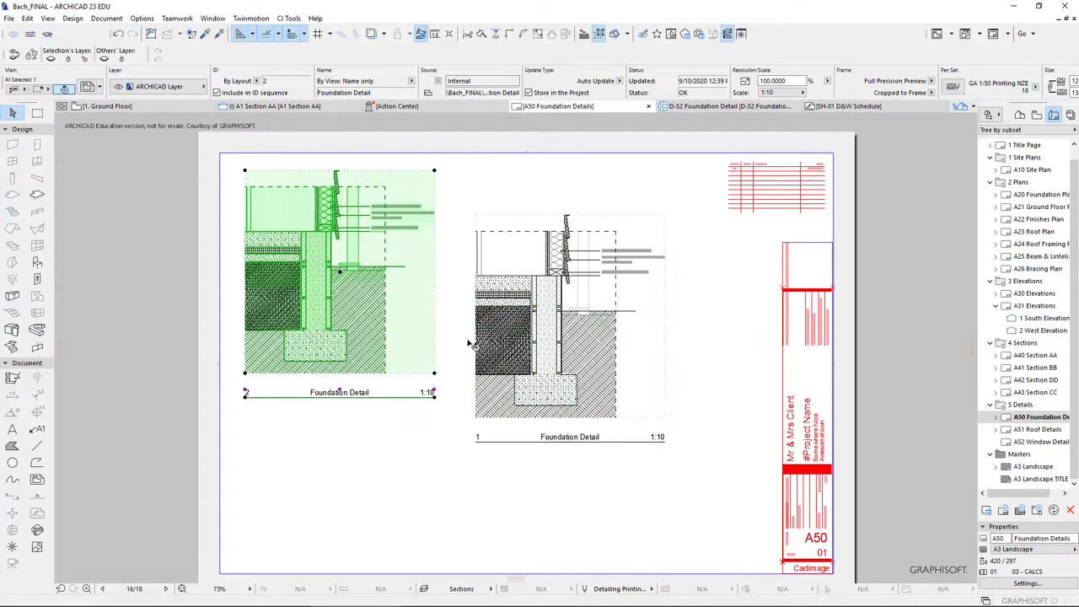
click(553, 393)
key(Delete)
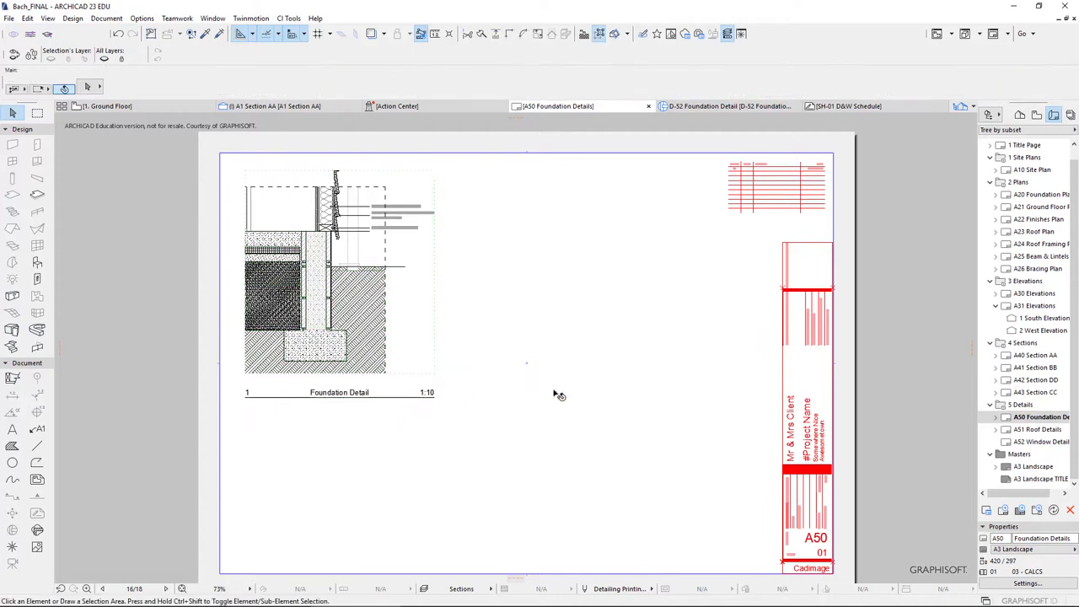
- Check the placed Foundation Detail drawing up close, and delete the dashed boundary frame in the D-52 Foundation Detail
click(364, 373)
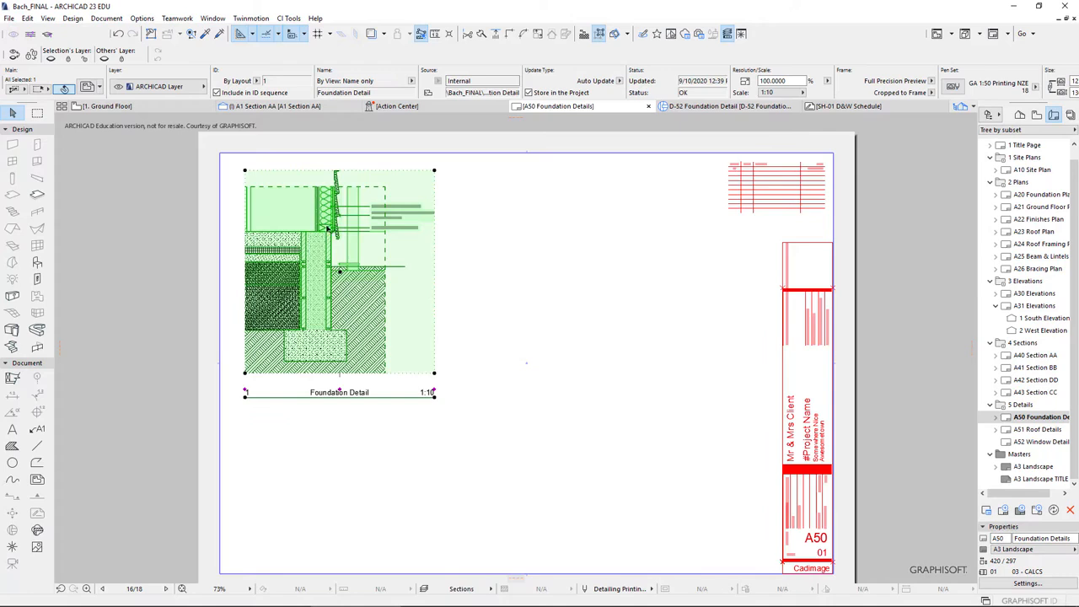
scroll(330, 229, up, 6)
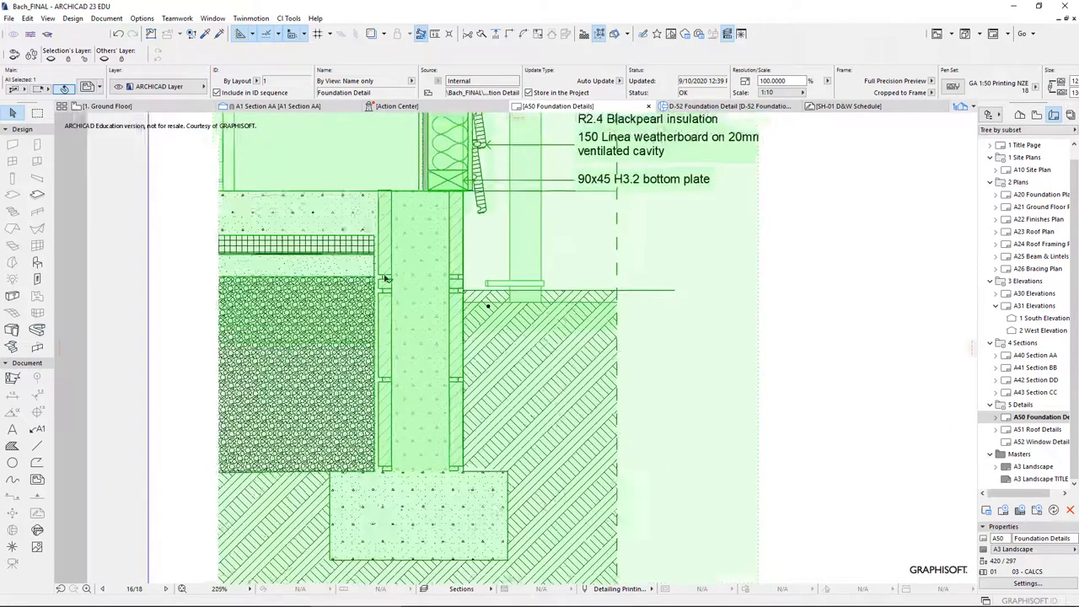
scroll(385, 279, down, 2)
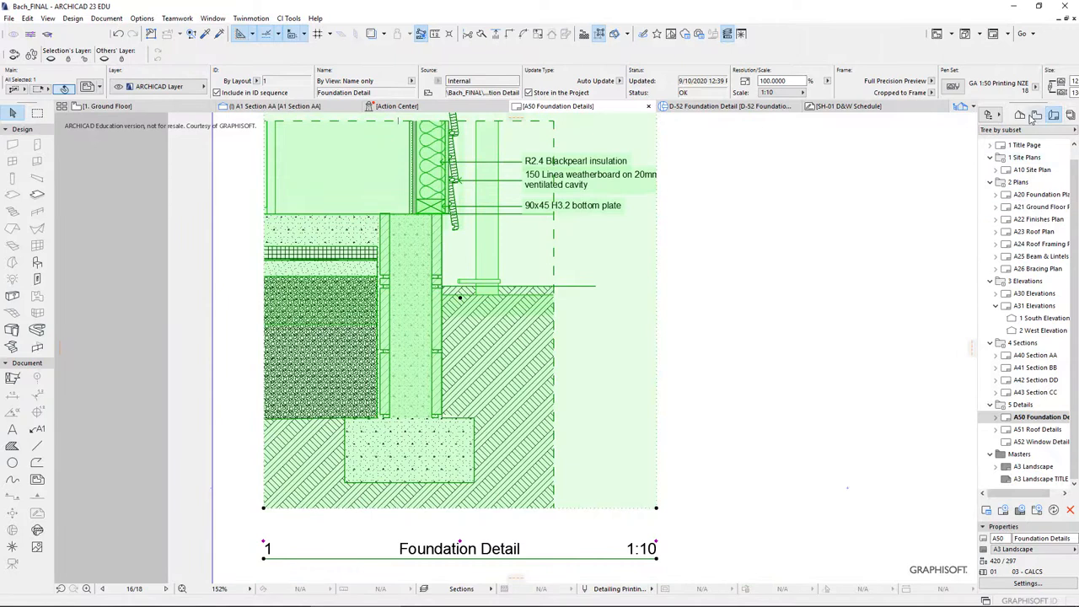
click(721, 107)
click(506, 182)
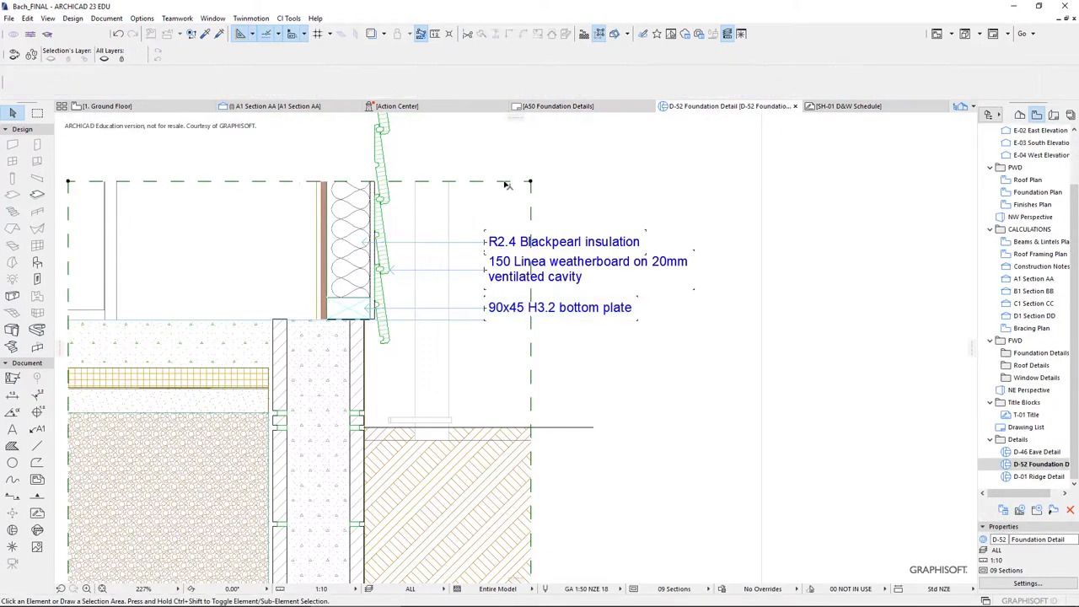
key(Delete)
scroll(528, 197, down, 3)
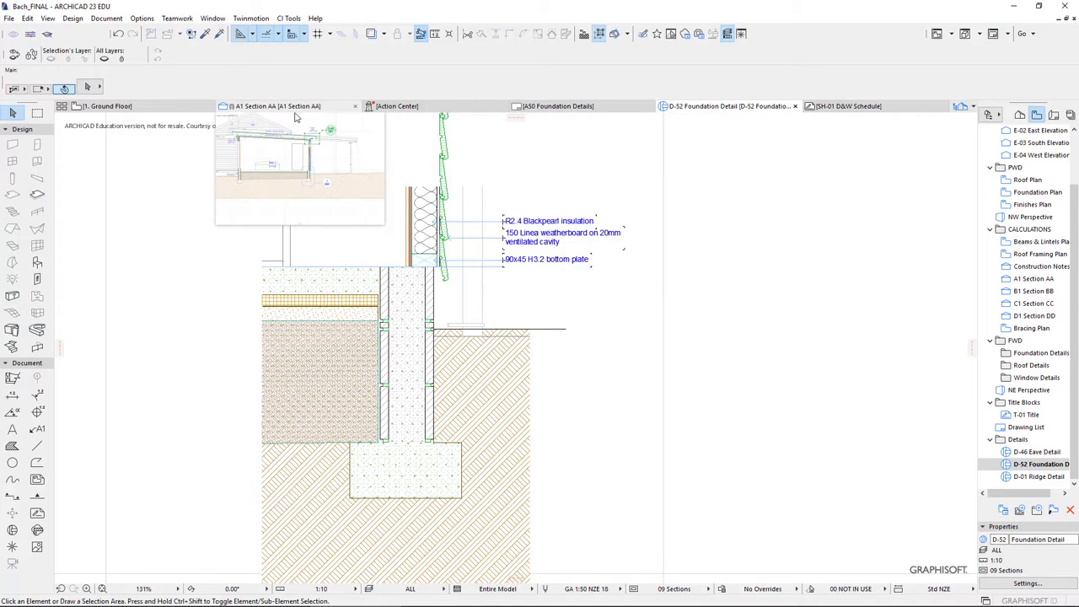
- Examine the window head and lintel junction beside the ribbon board in Section AA
click(295, 116)
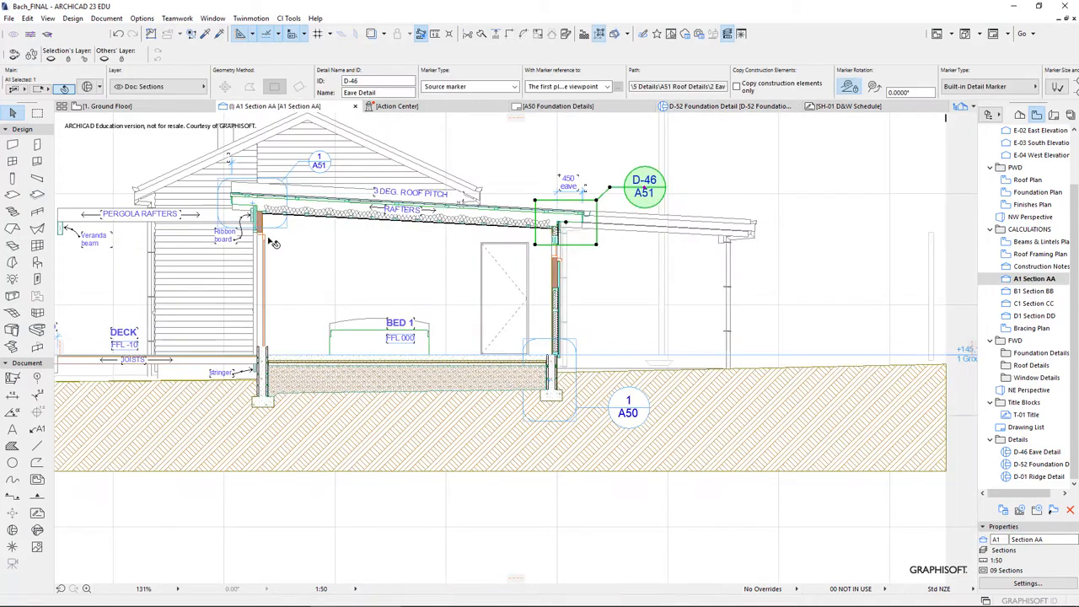
scroll(274, 243, up, 5)
middle_drag(255, 236, 380, 306)
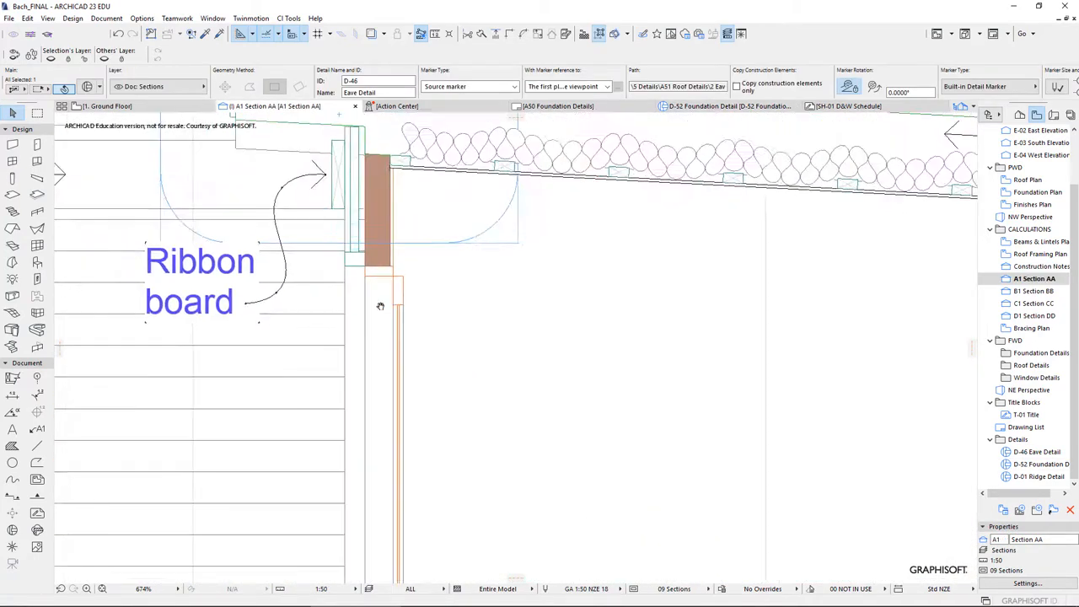
scroll(384, 295, up, 2)
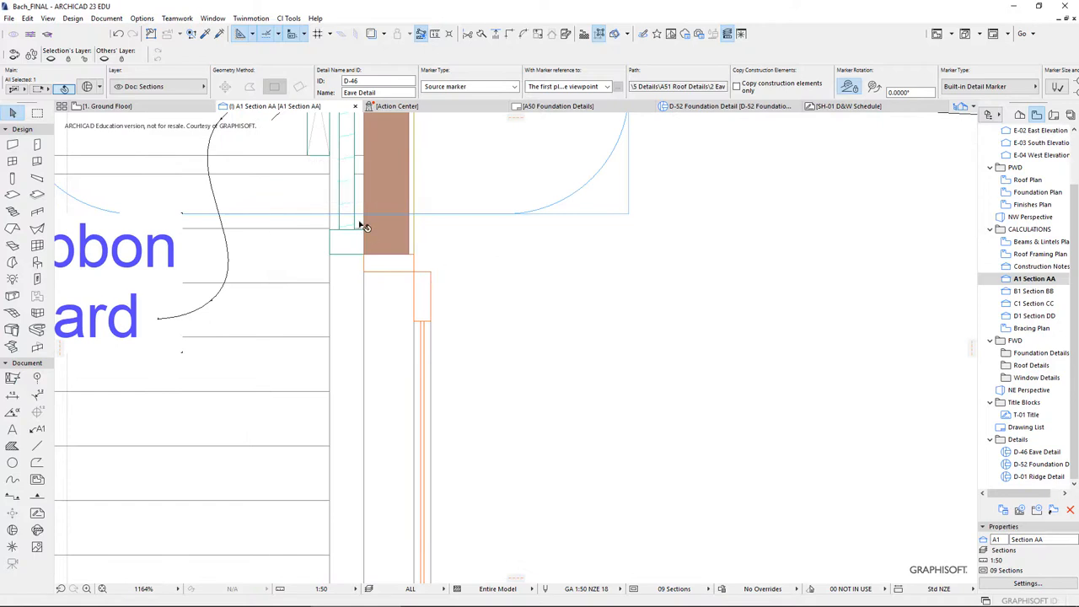
middle_drag(364, 228, 461, 260)
scroll(462, 260, down, 2)
scroll(457, 257, up, 1)
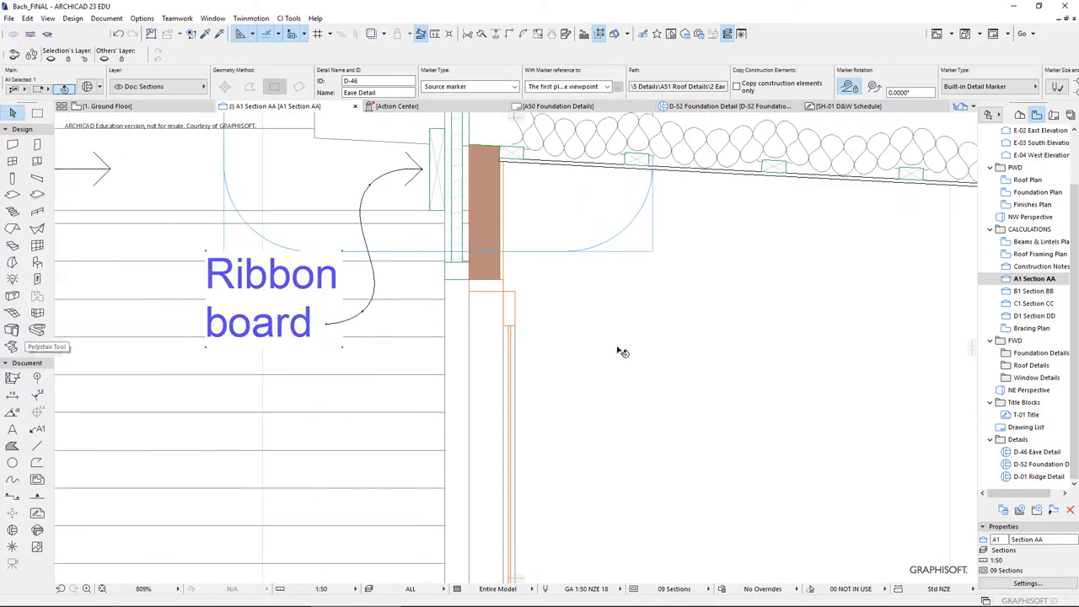
- Open the independent detail D-53 Foundation from the project's details and rename it Window Head
click(1019, 115)
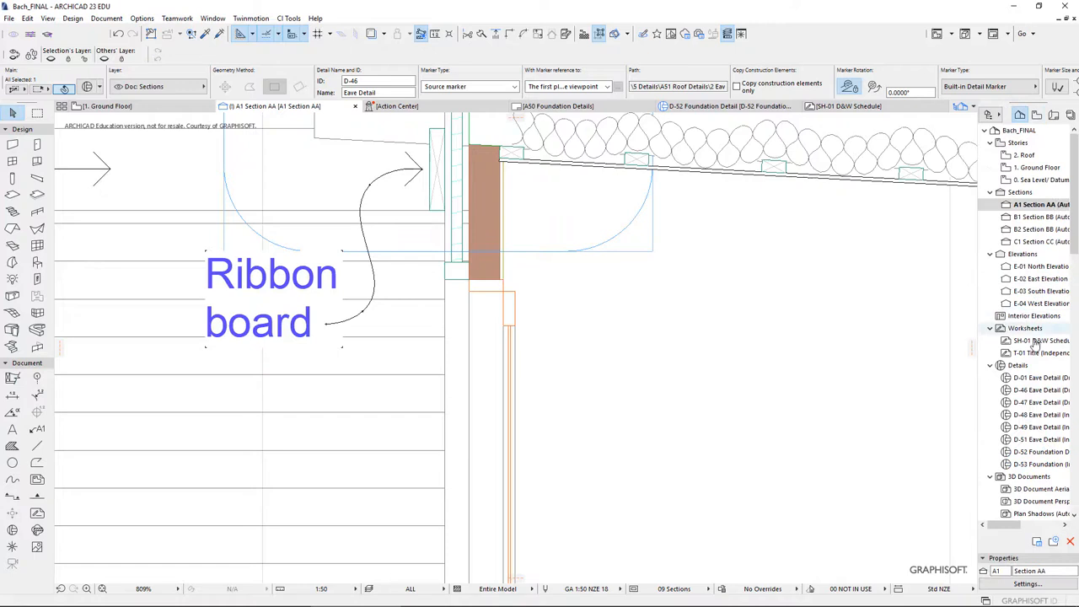
double_click(1034, 469)
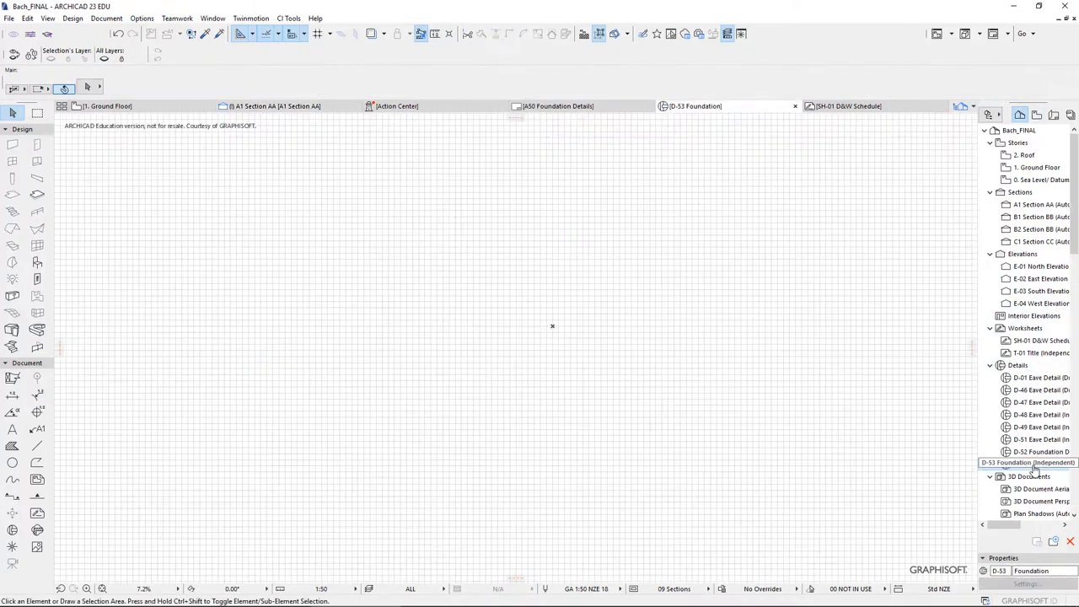
right_click(1034, 470)
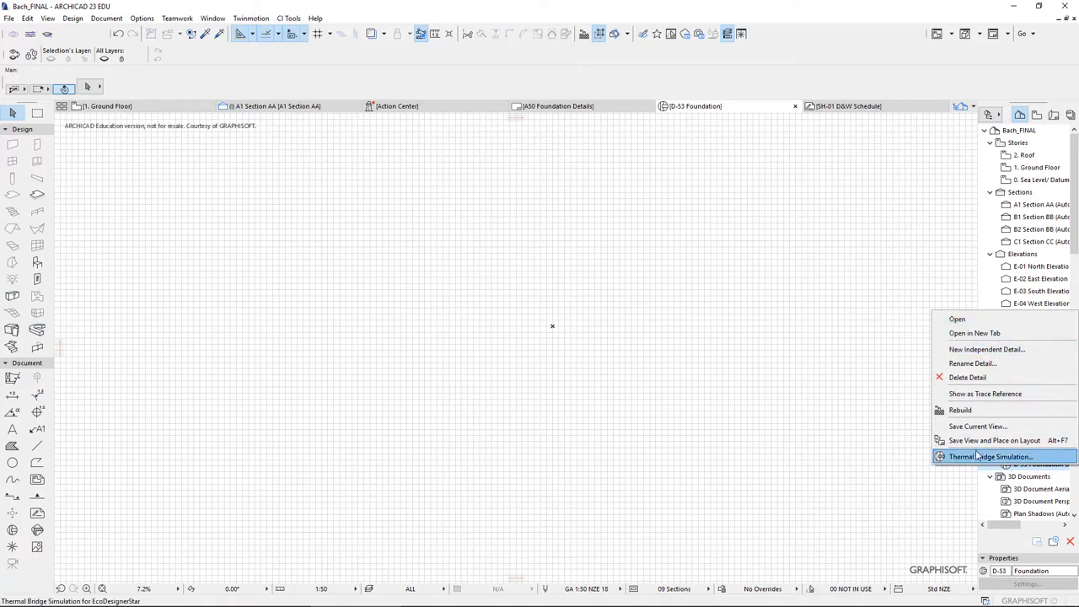
click(865, 412)
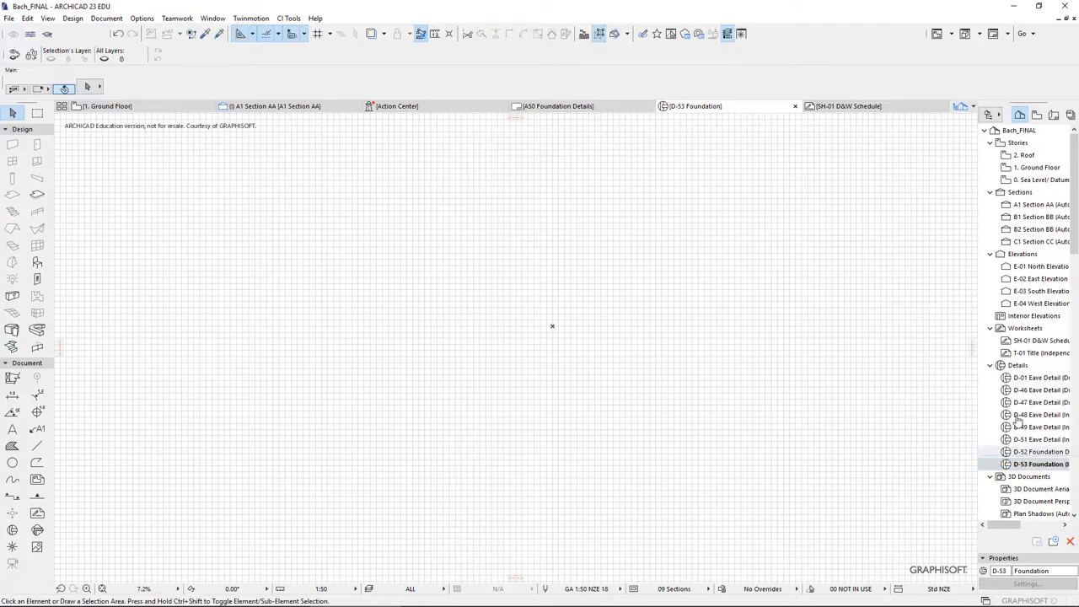
right_click(1028, 465)
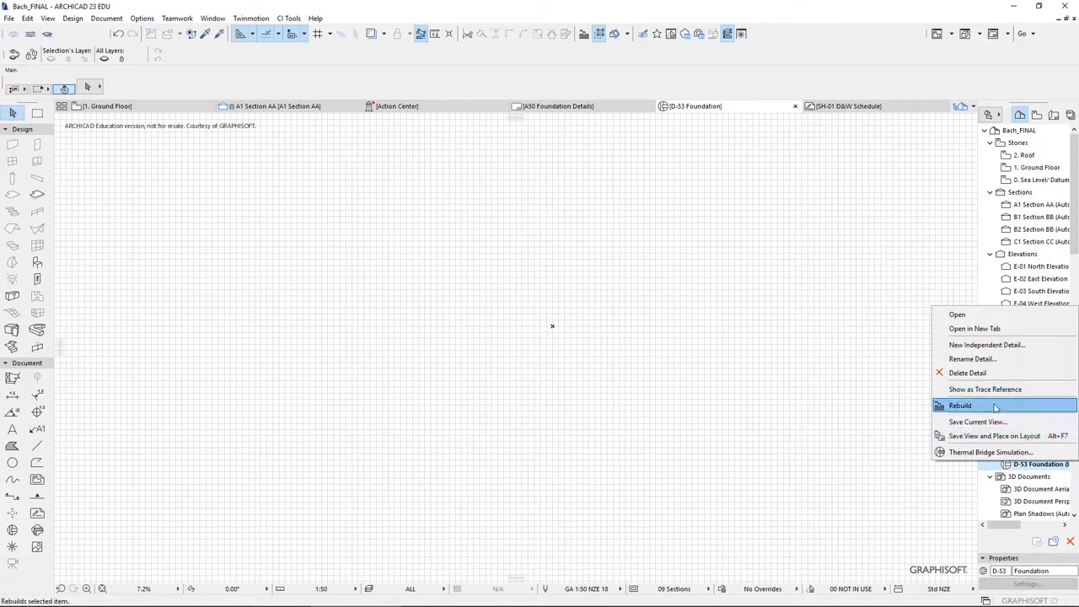
click(972, 363)
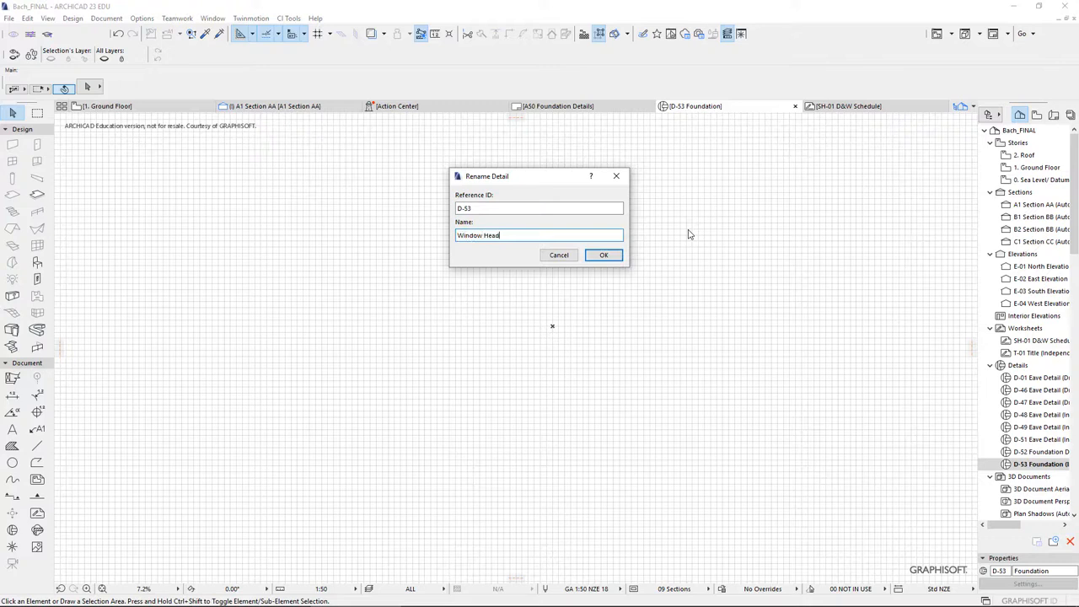
key(Return)
- Open the scale choices for the D-53 Window Head detail
scroll(568, 314, up, 5)
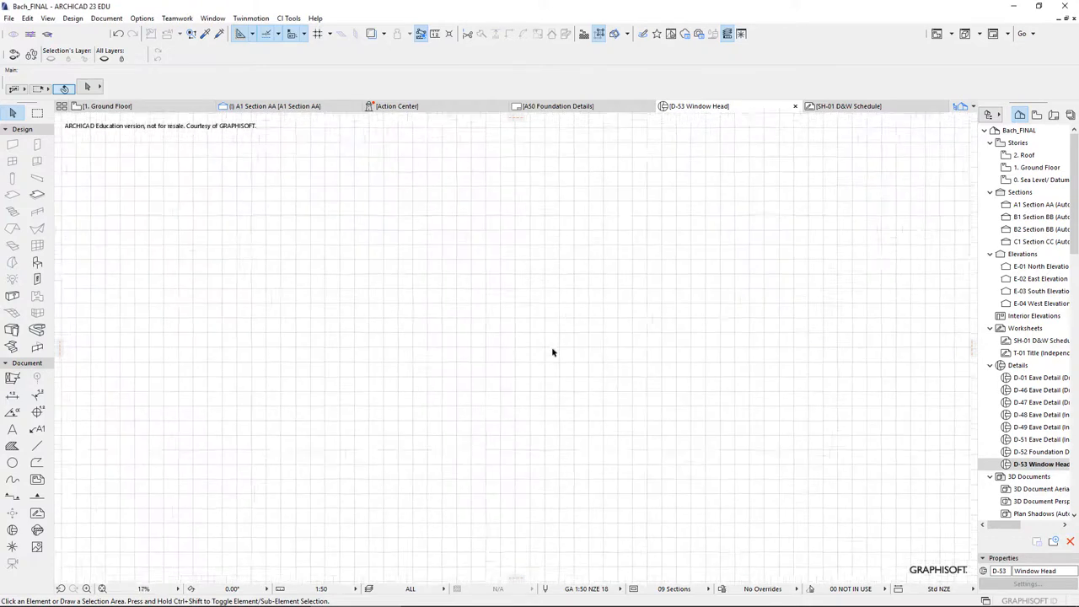
click(355, 589)
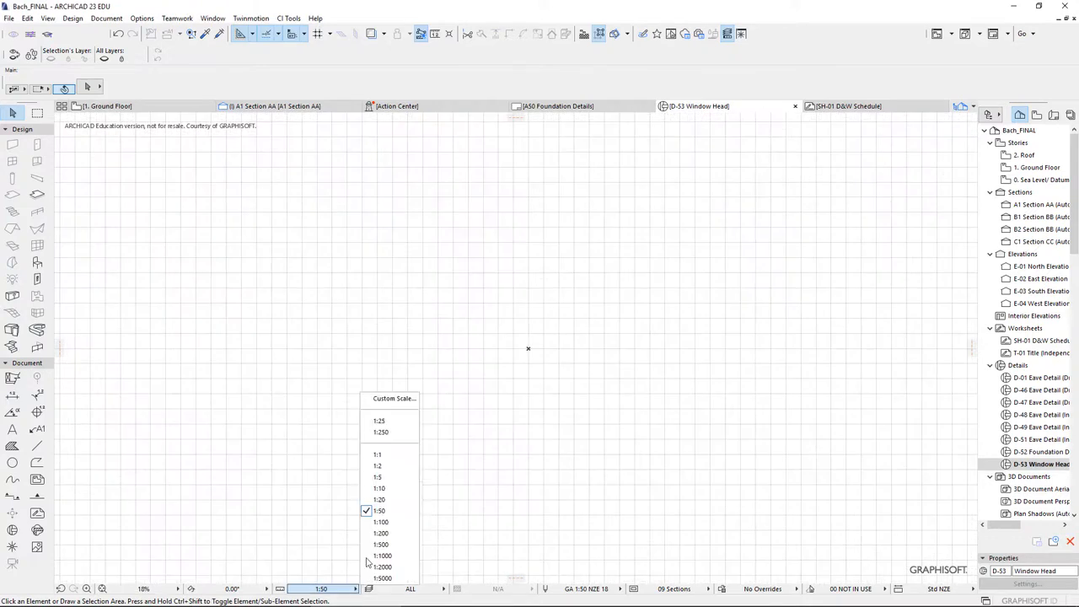
- Set the D-53 Window Head detail's scale to 1:10
click(379, 488)
scroll(382, 342, up, 1)
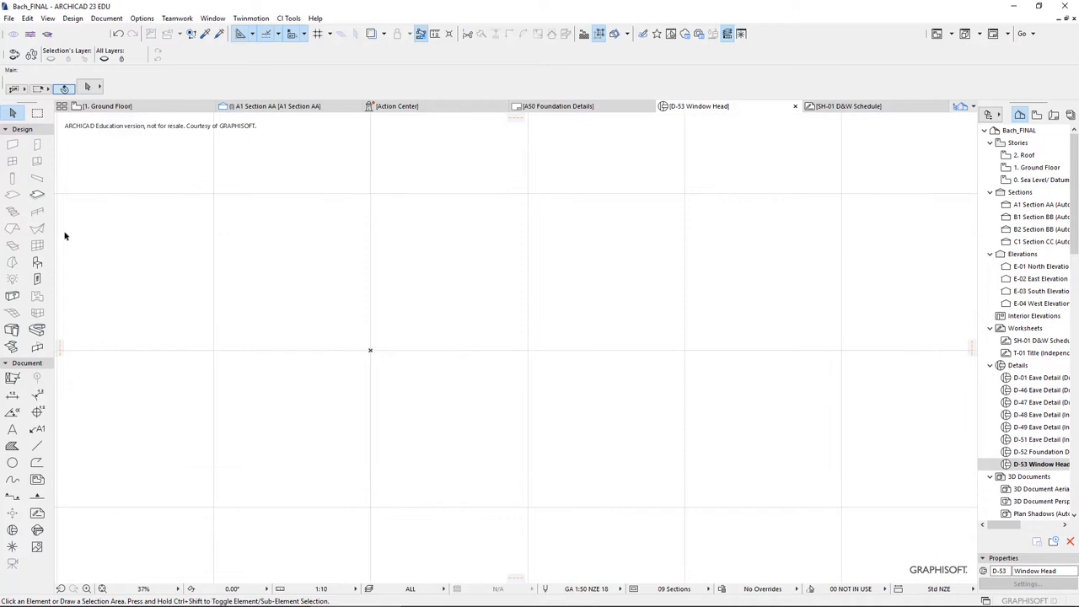
- Place a CI Tools Timber Member detail element sized 45 × 140 in the empty area of the detail
click(13, 378)
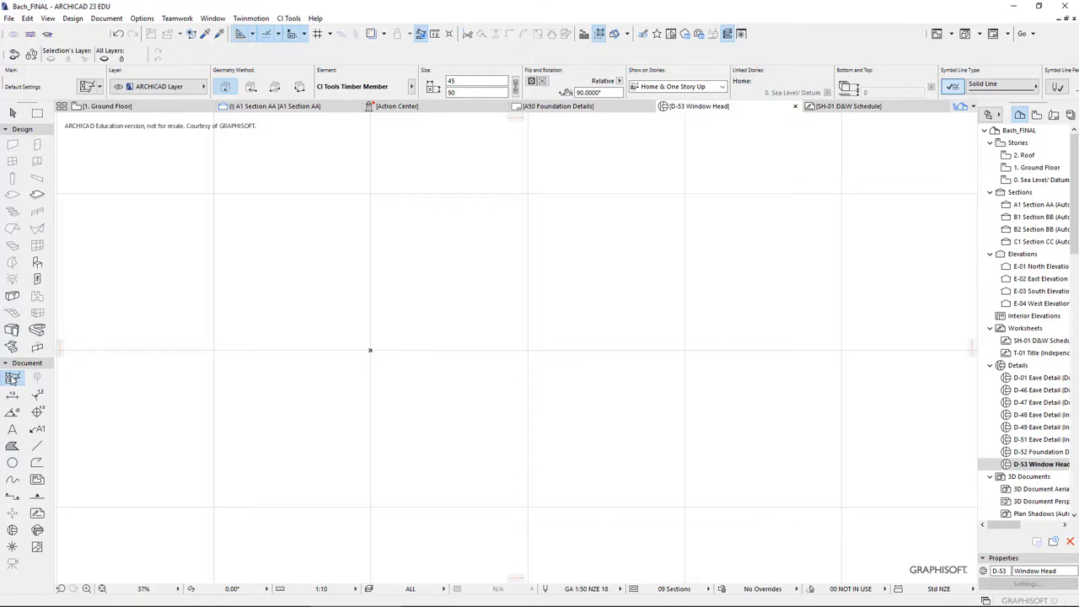
double_click(12, 379)
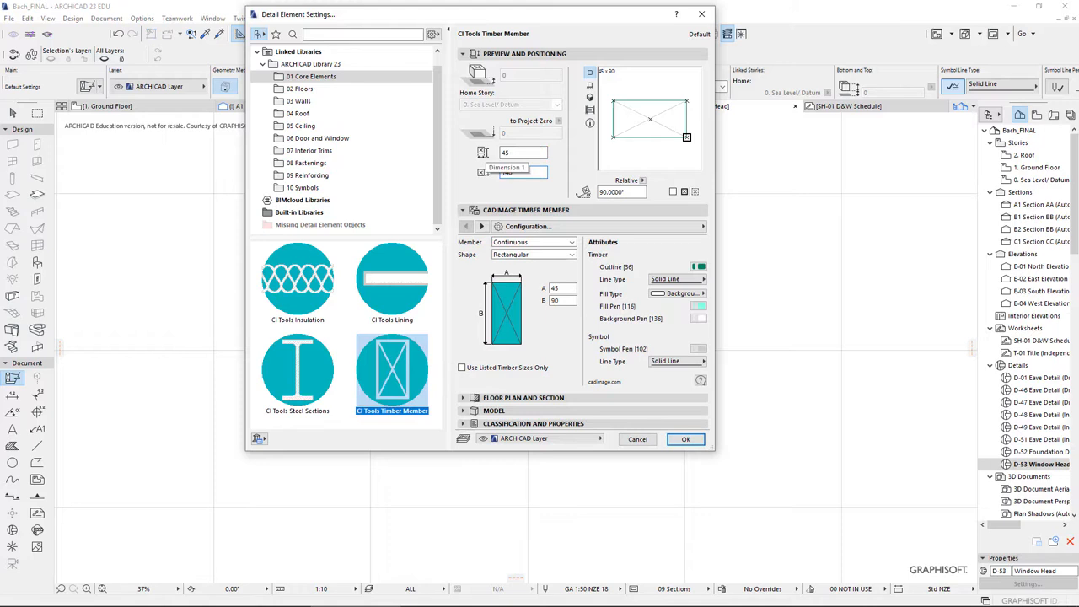
key(Return)
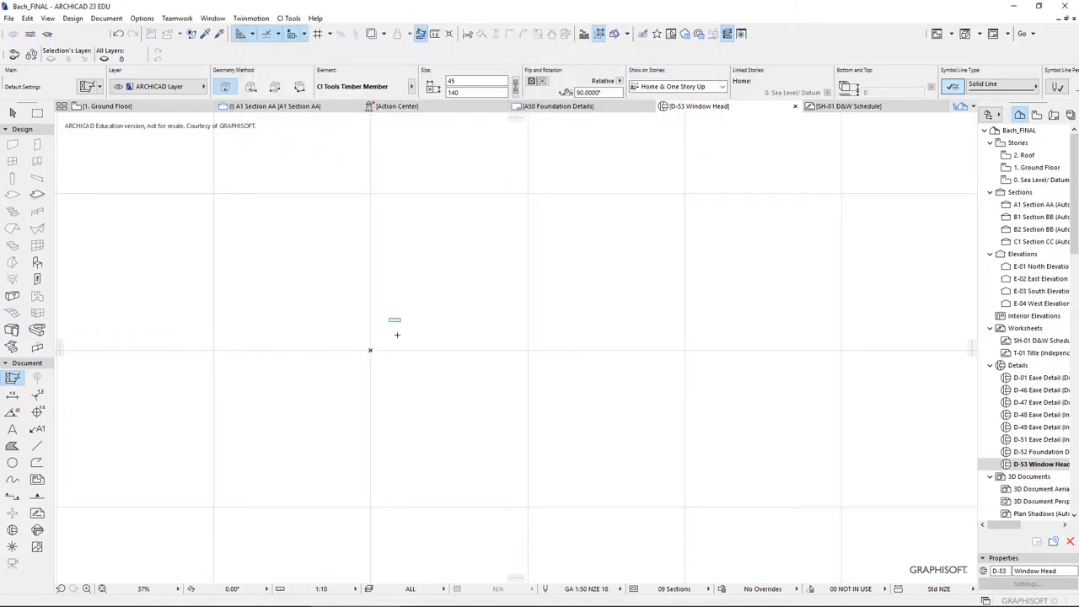
scroll(397, 334, up, 8)
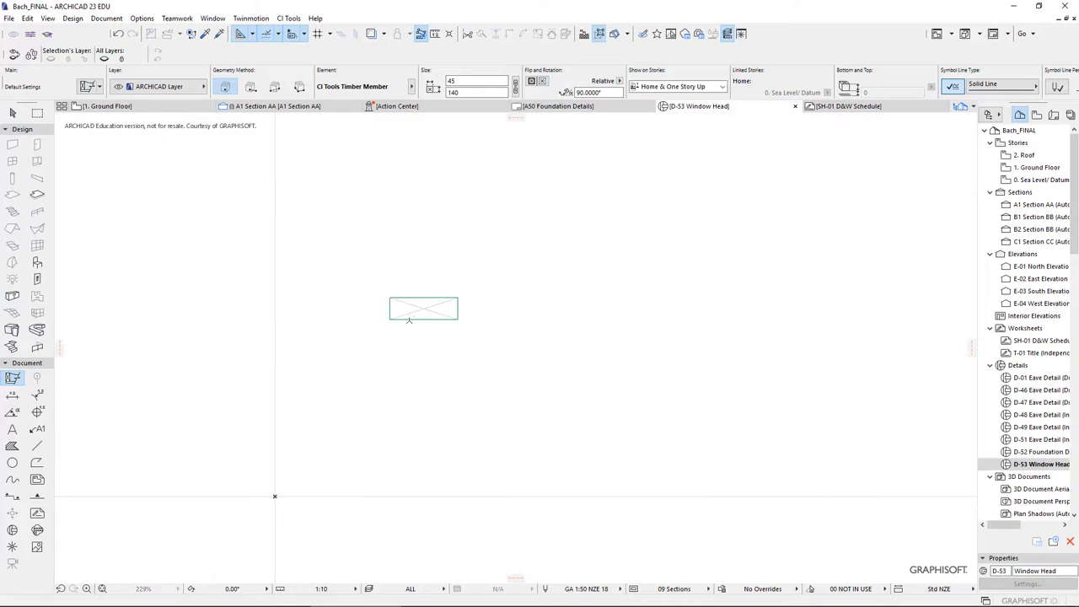
click(409, 320)
key(Escape)
- Resize the right-hand timber member to 140 × 45 so it stands upright, and delete the overlapping flat member
click(425, 312)
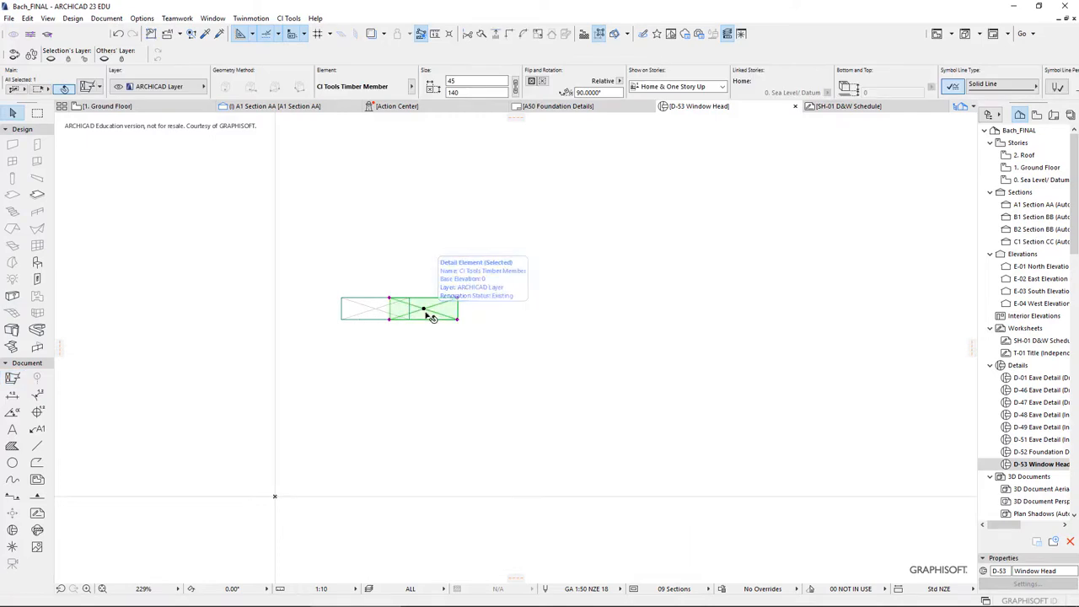
click(472, 81)
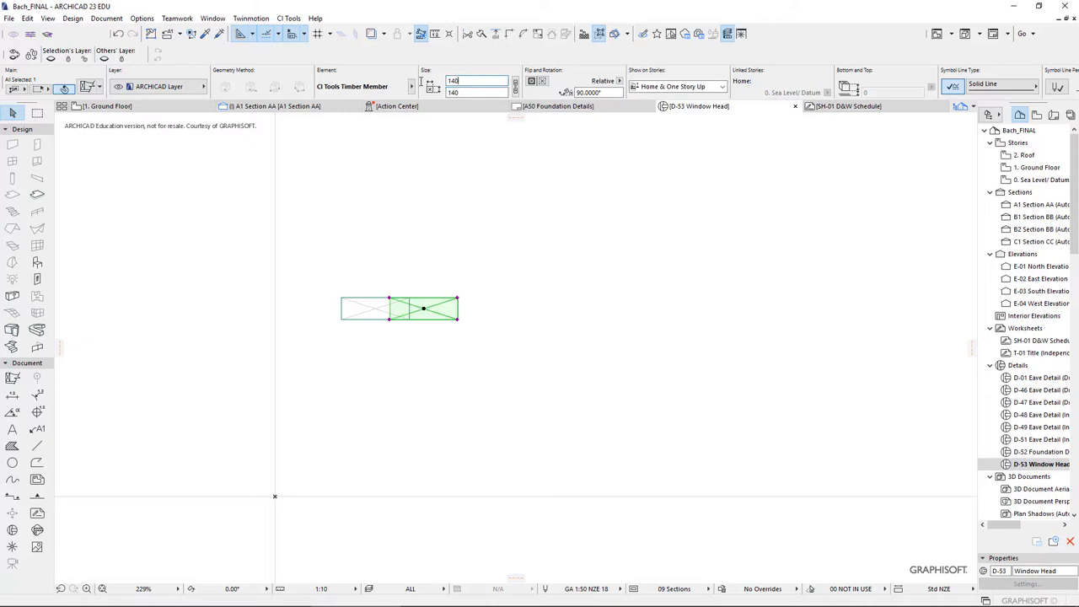
text(140)
key(Tab)
text(45)
key(Return)
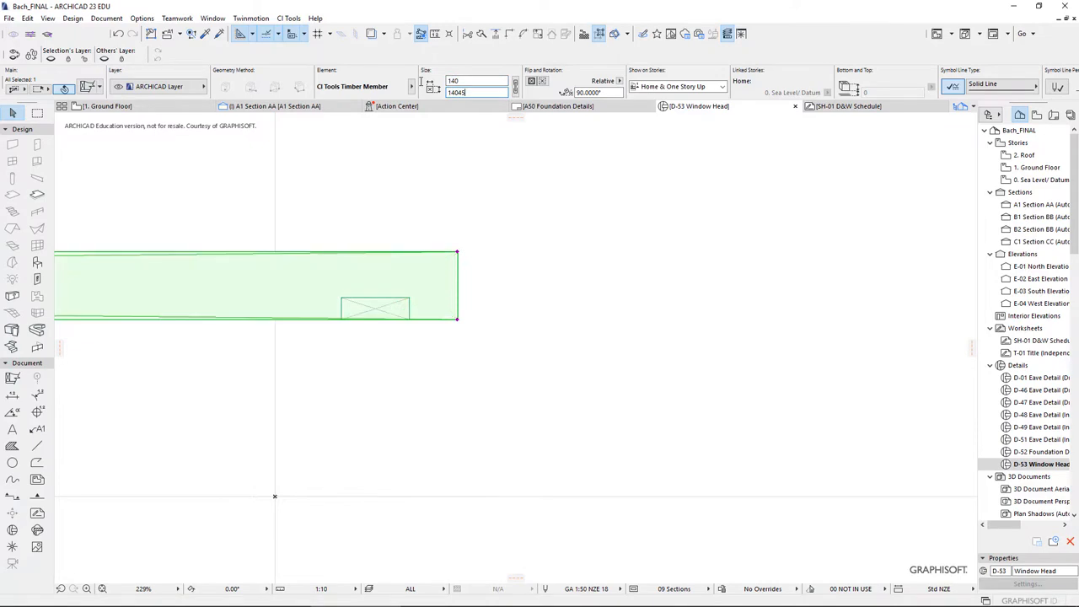
text(45)
key(Return)
click(359, 305)
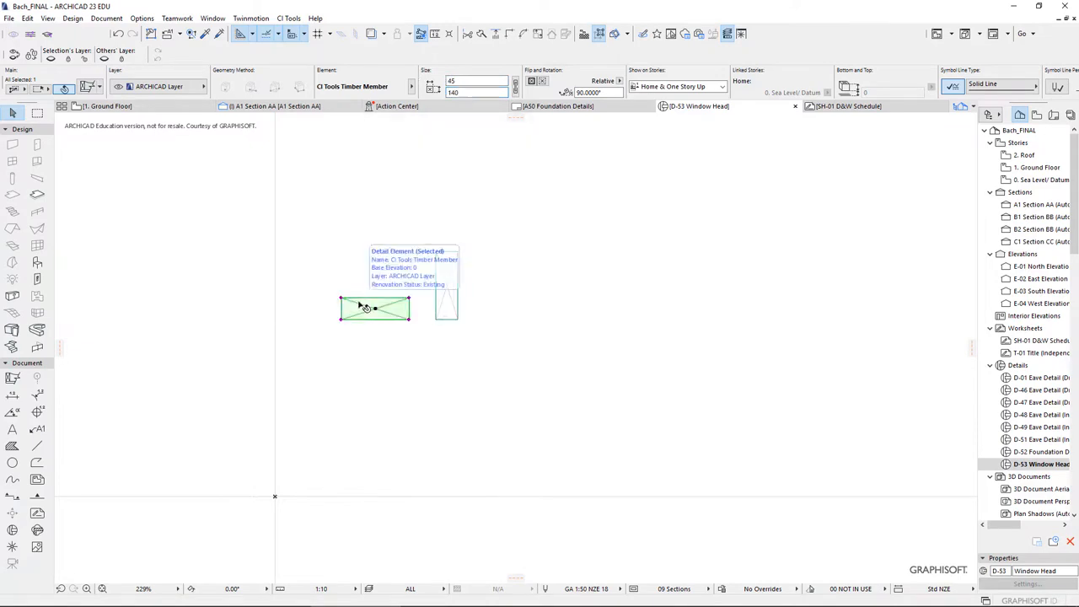
key(Delete)
- Copy the upright timber member twice toward the left at 45 mm spacing to form a row of three touching members
scroll(425, 310, up, 3)
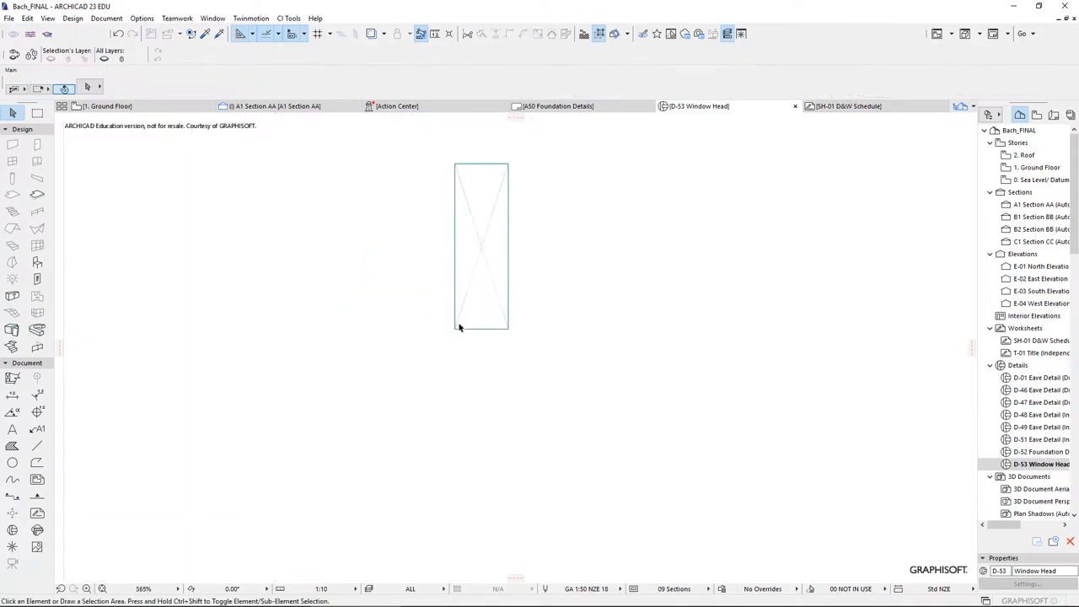
click(511, 330)
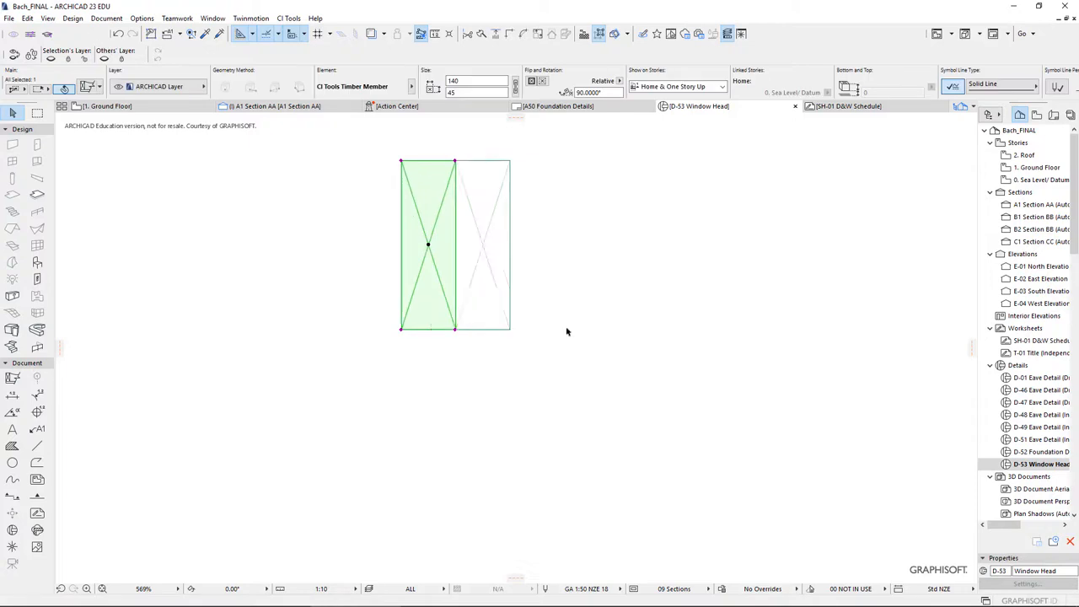
scroll(567, 329, down, 3)
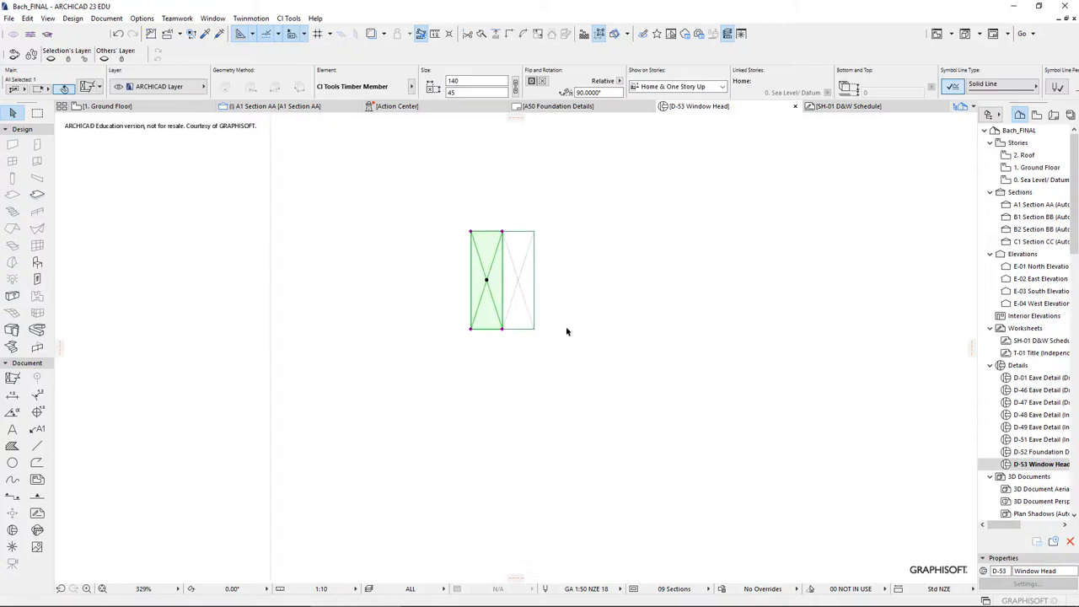
middle_drag(566, 287, 496, 337)
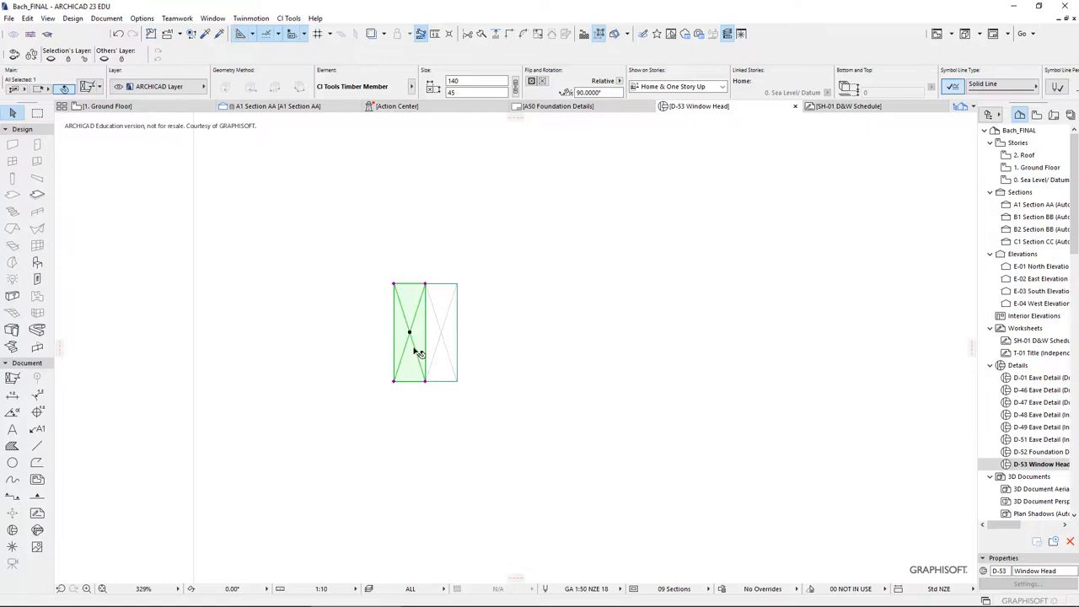
scroll(401, 396, up, 2)
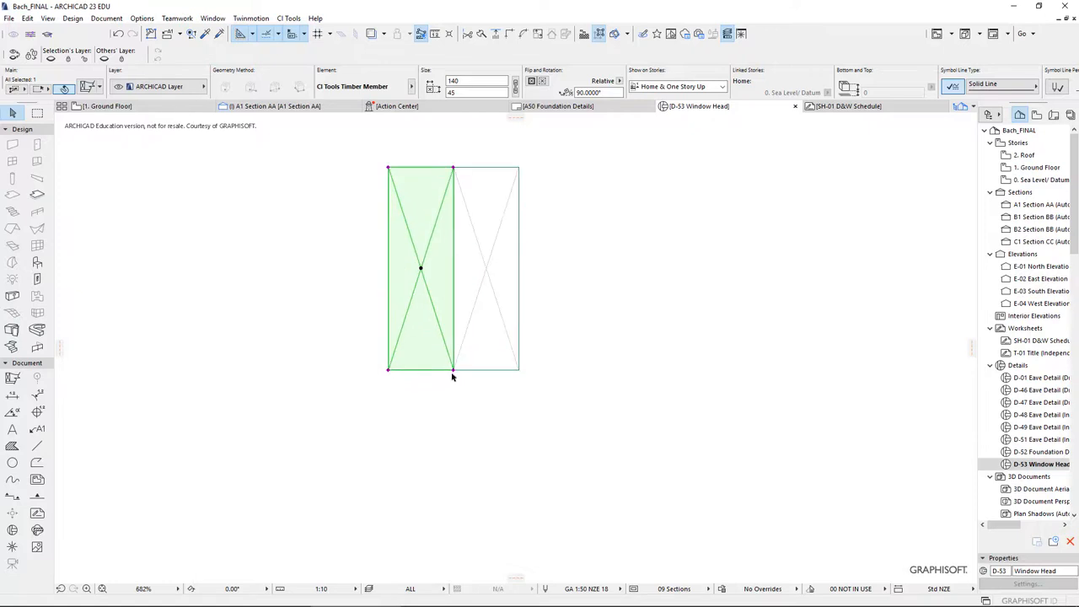
key(ctrl+d)
click(454, 371)
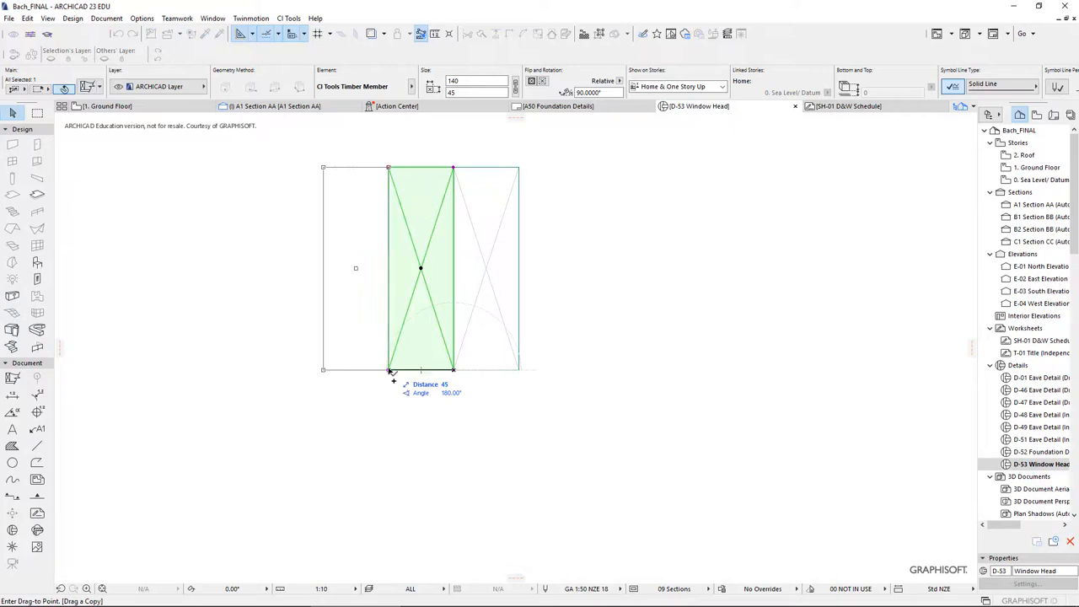
click(388, 369)
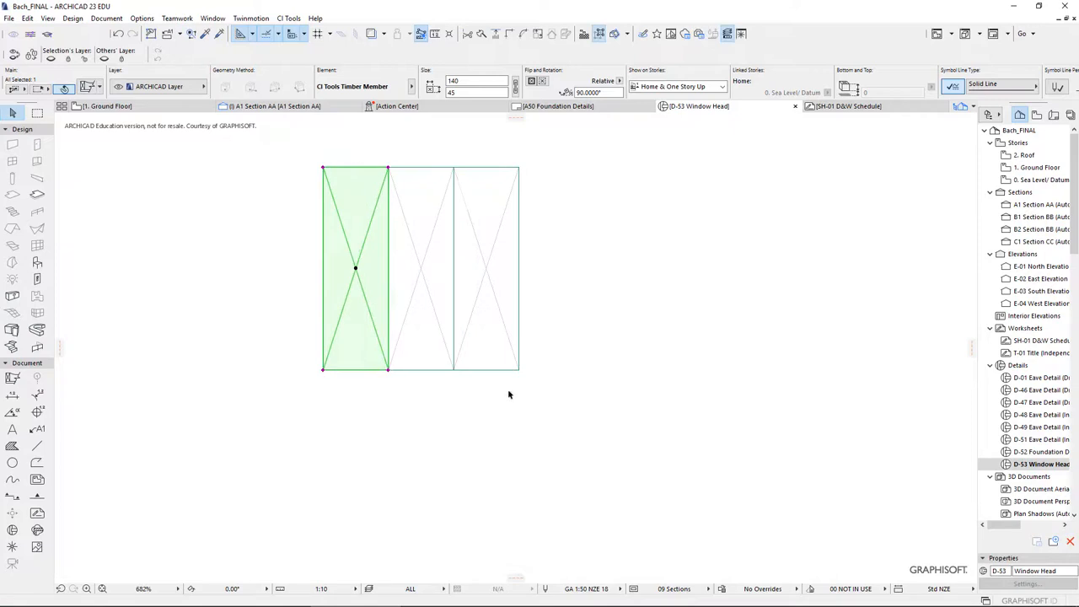
- Change the middle timber member's type to Timber Blocking
click(419, 284)
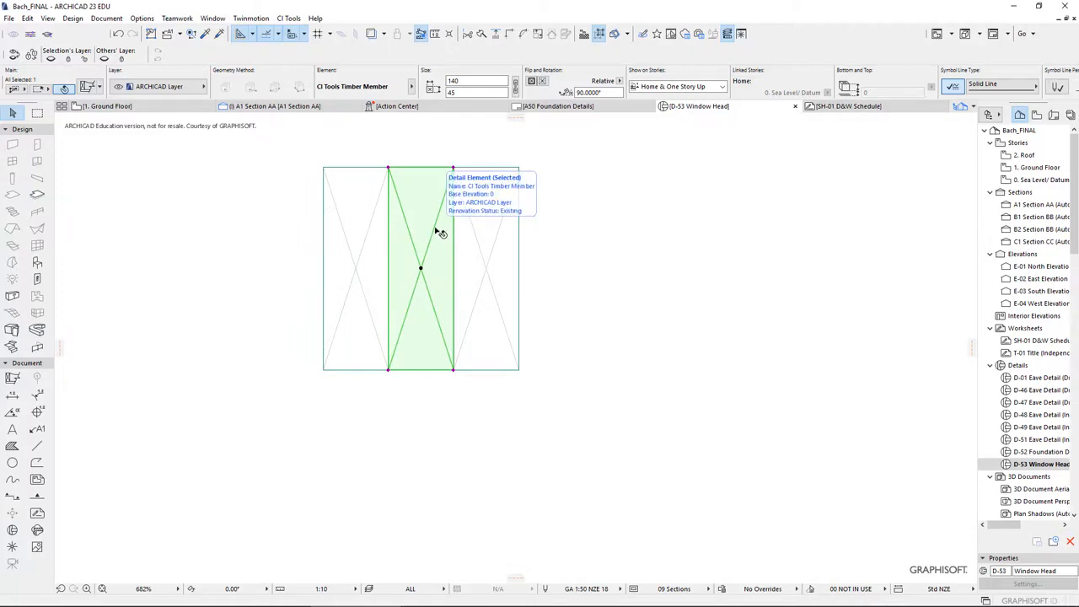
double_click(439, 232)
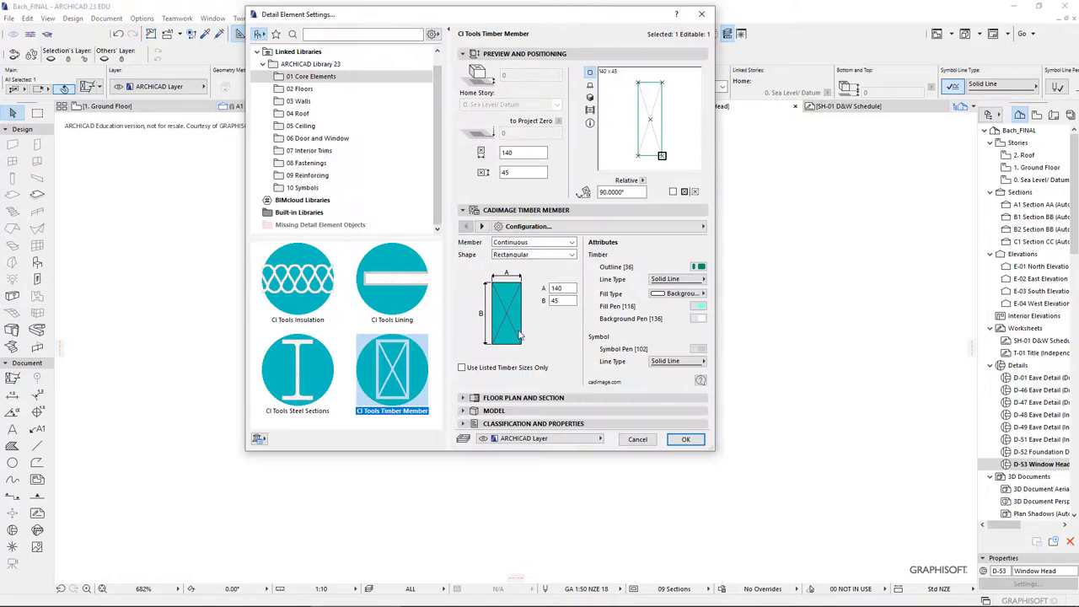
click(544, 243)
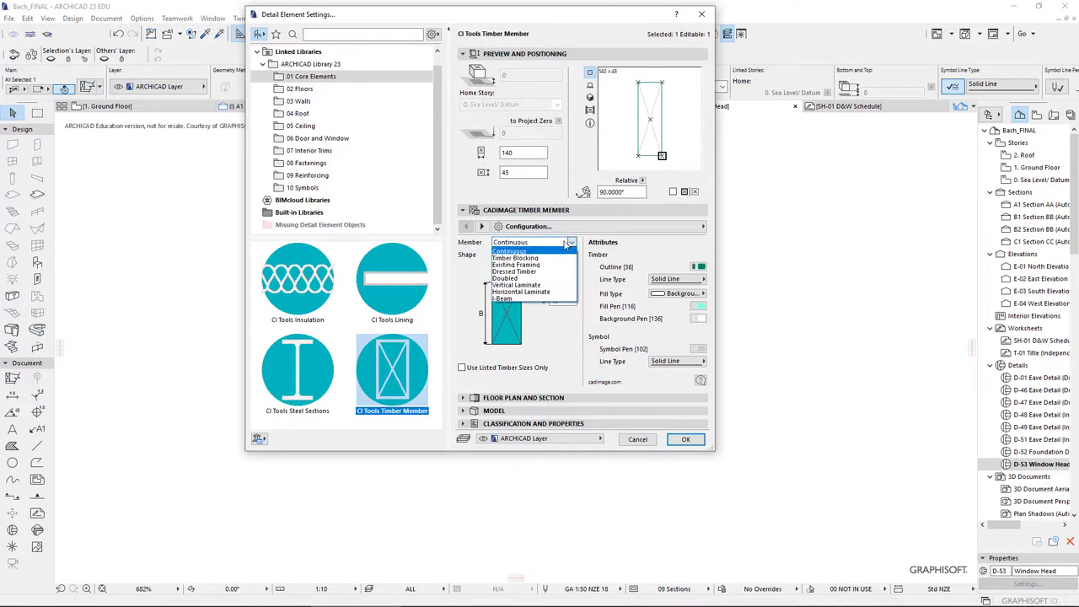
click(539, 258)
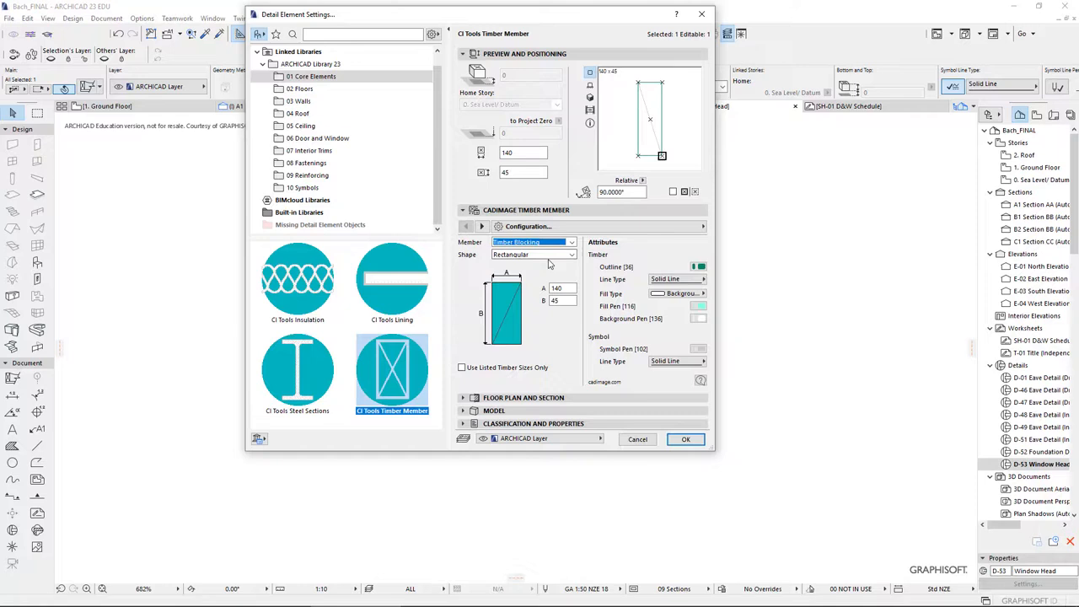
click(687, 440)
click(691, 442)
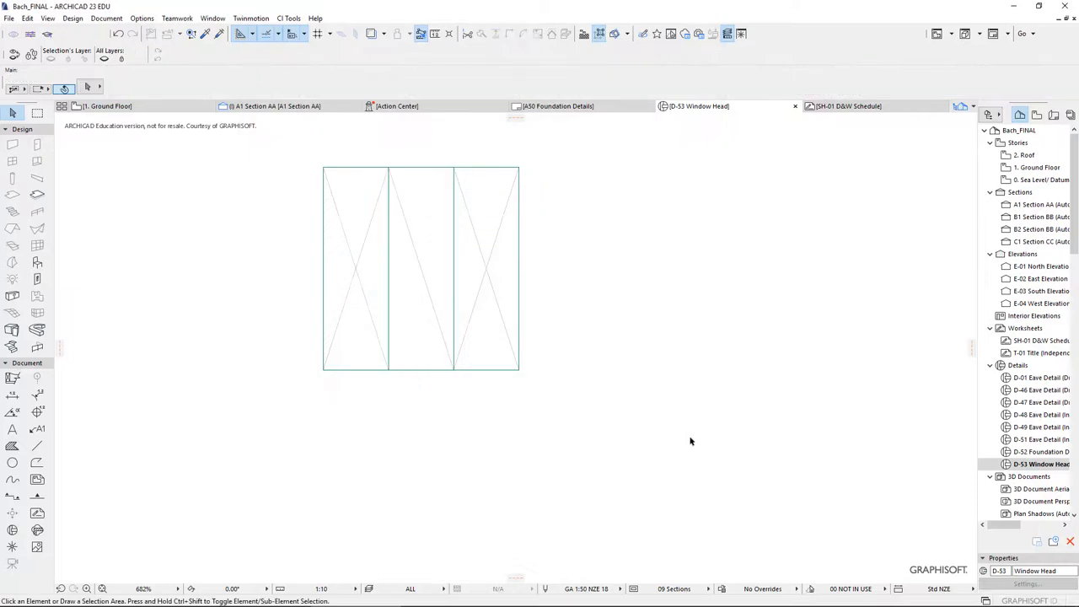
scroll(689, 438, down, 3)
middle_drag(612, 373, 519, 453)
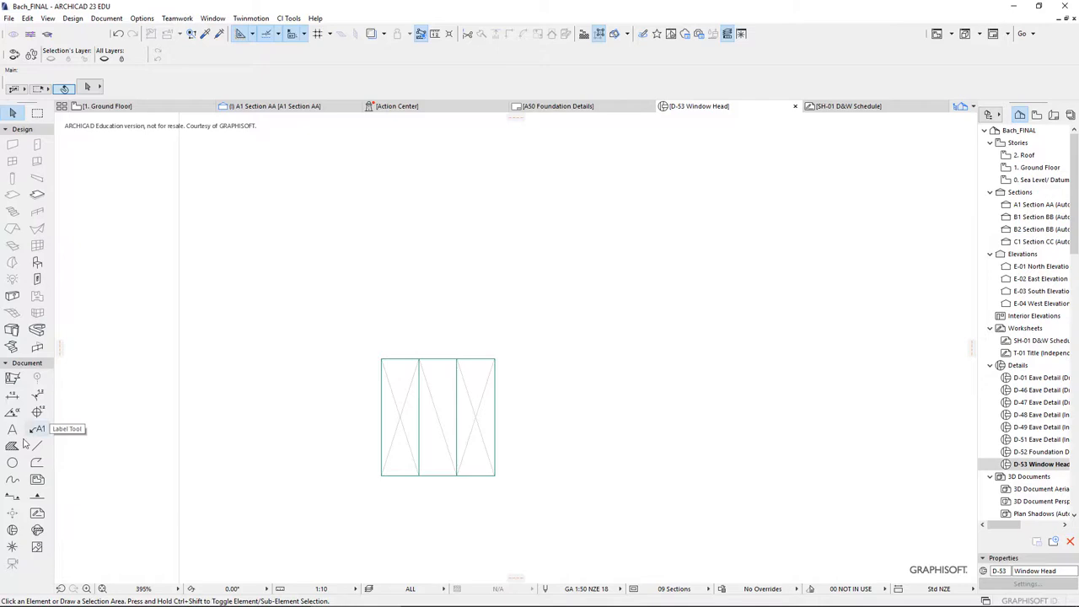
click(382, 362)
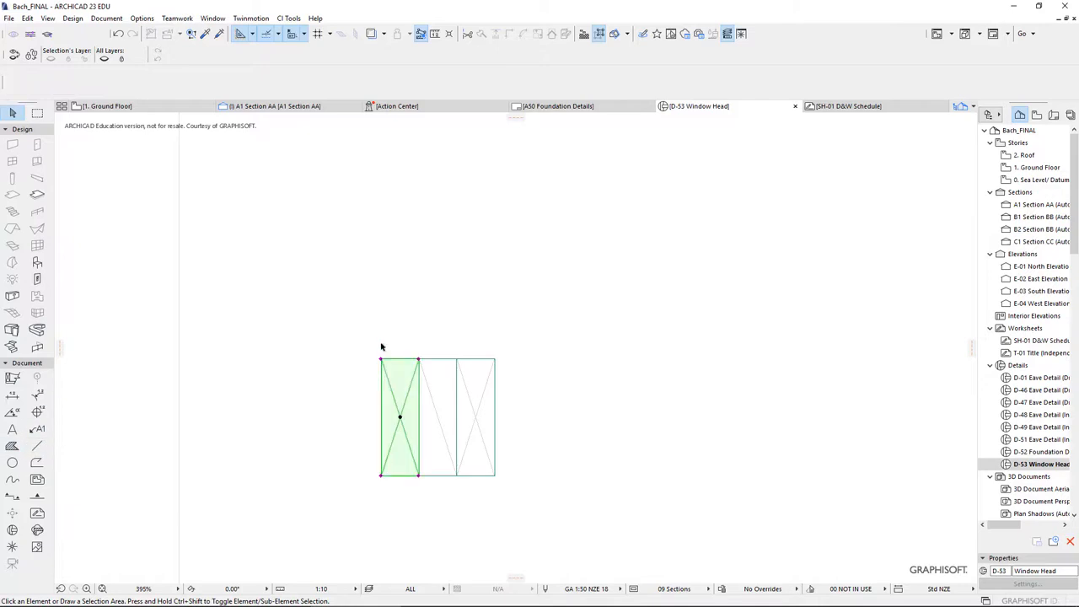
click(37, 445)
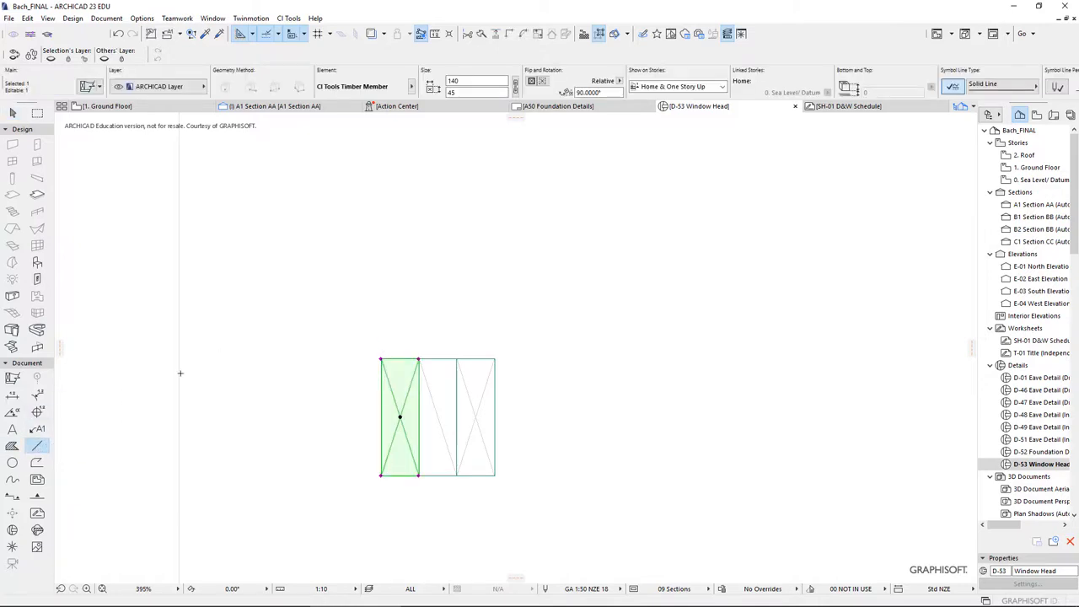
click(381, 358)
key(Escape)
key(Escape)
key(Escape)
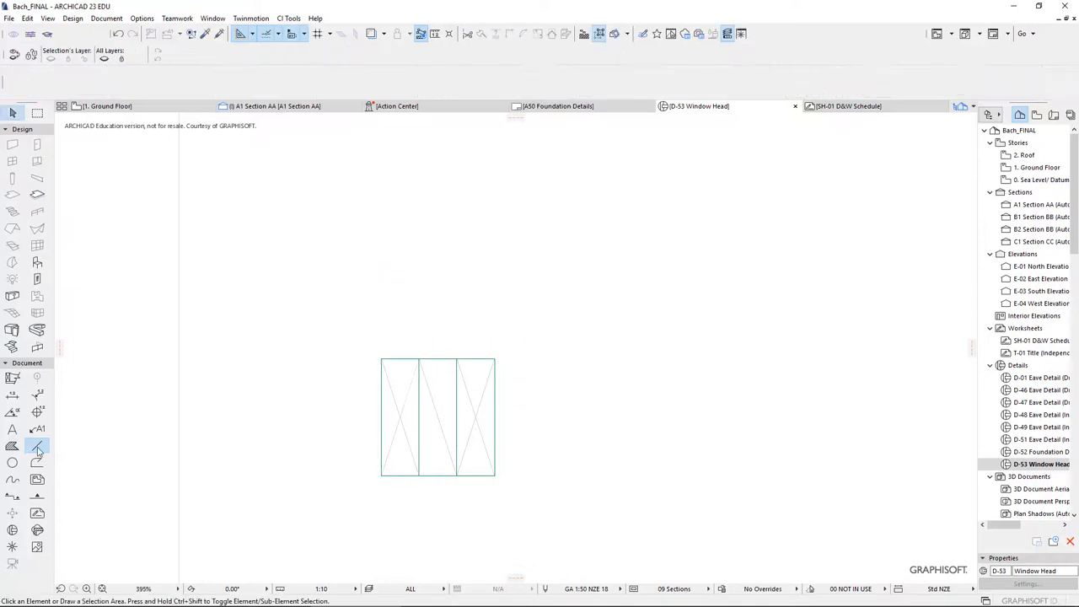
- Draw two parallel vertical lines of similar height upward from the outer top corners of the timber row
click(37, 447)
click(382, 358)
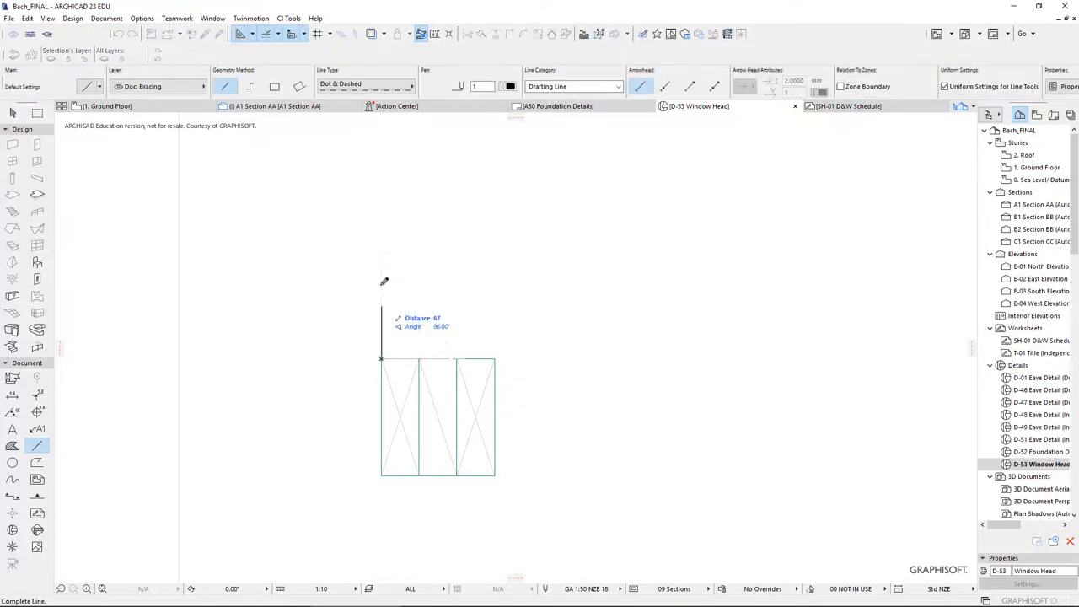
click(381, 159)
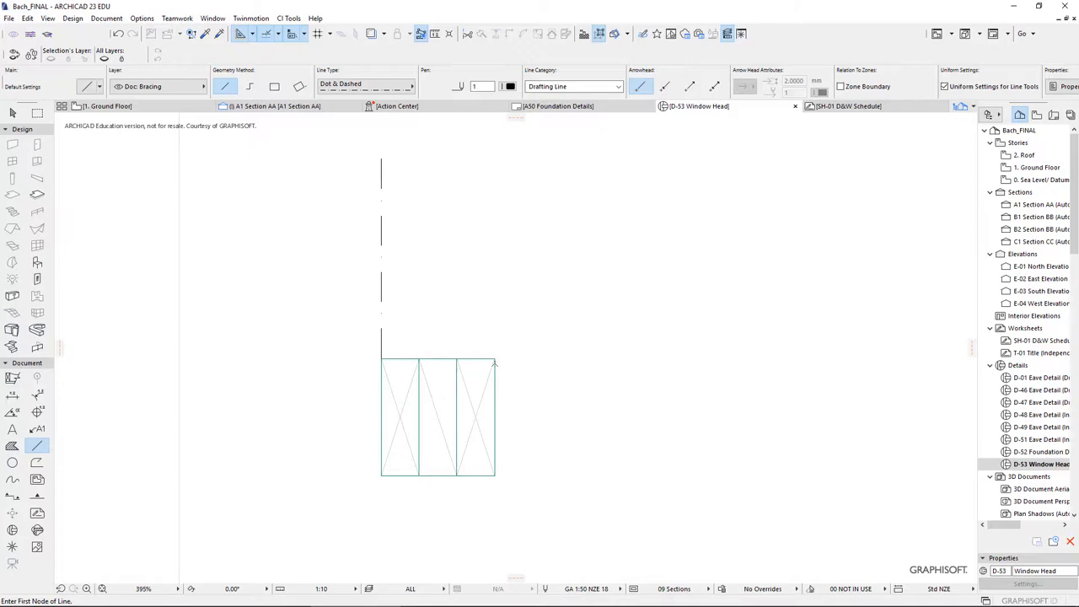
click(495, 358)
click(494, 159)
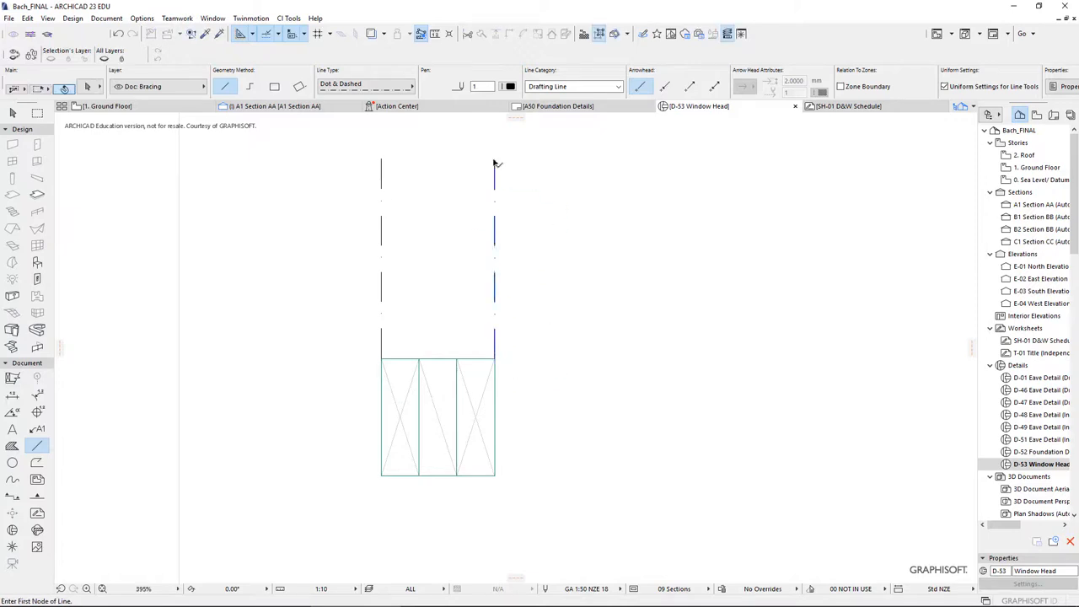
key(Escape)
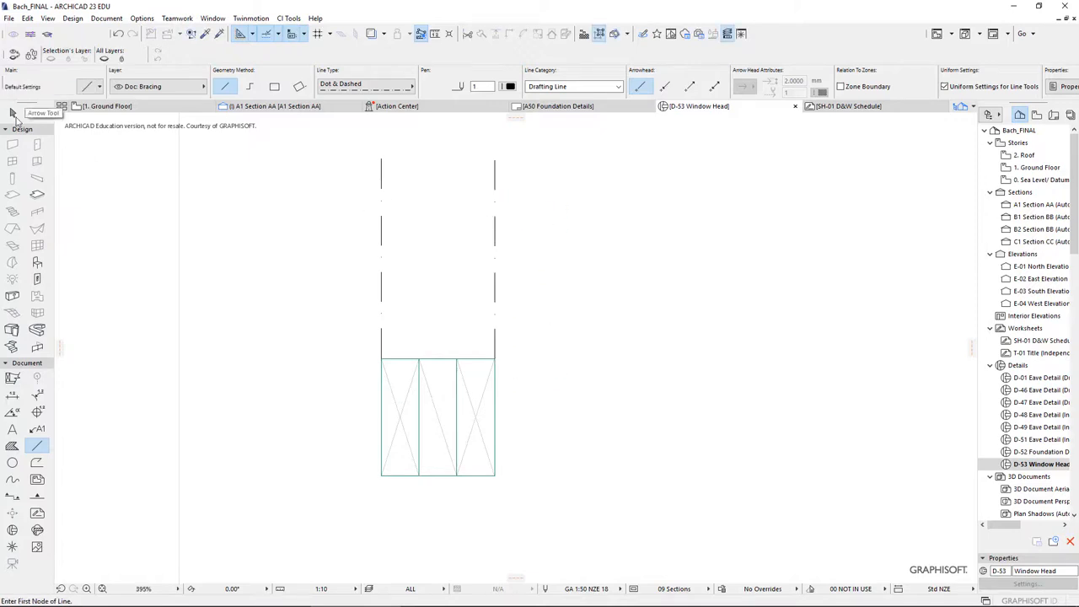
- Change the line type of both vertical lines to Solid Line
click(388, 216)
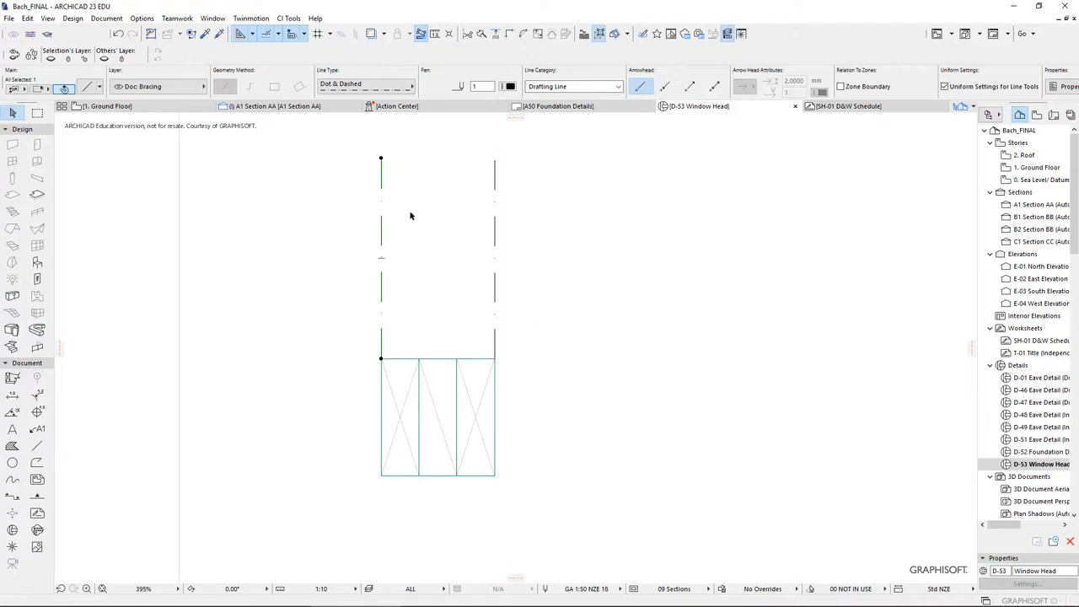
shift+click(495, 223)
click(603, 88)
click(475, 88)
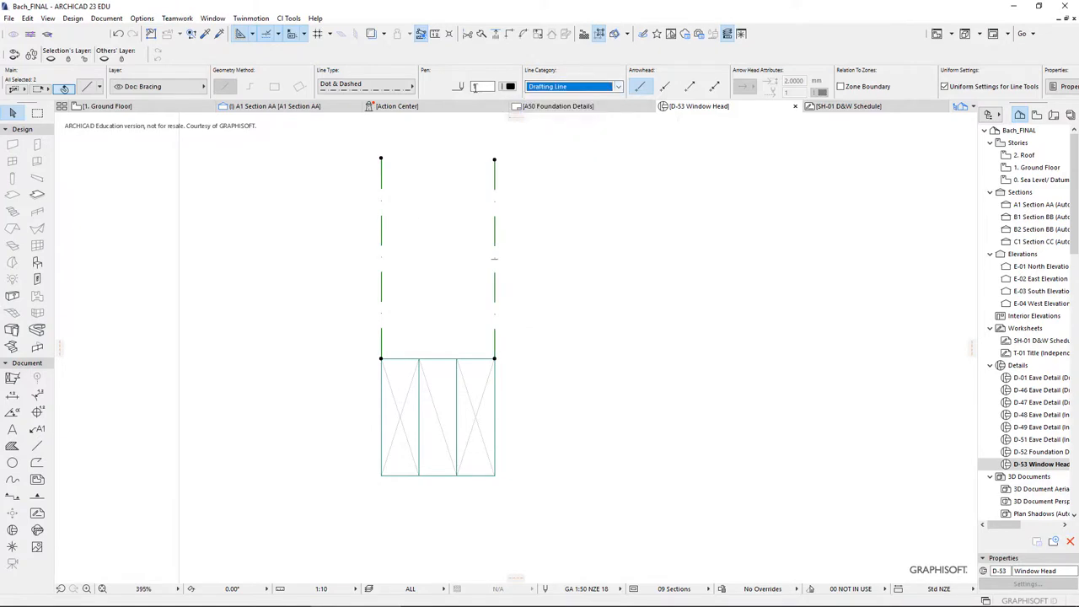
click(411, 87)
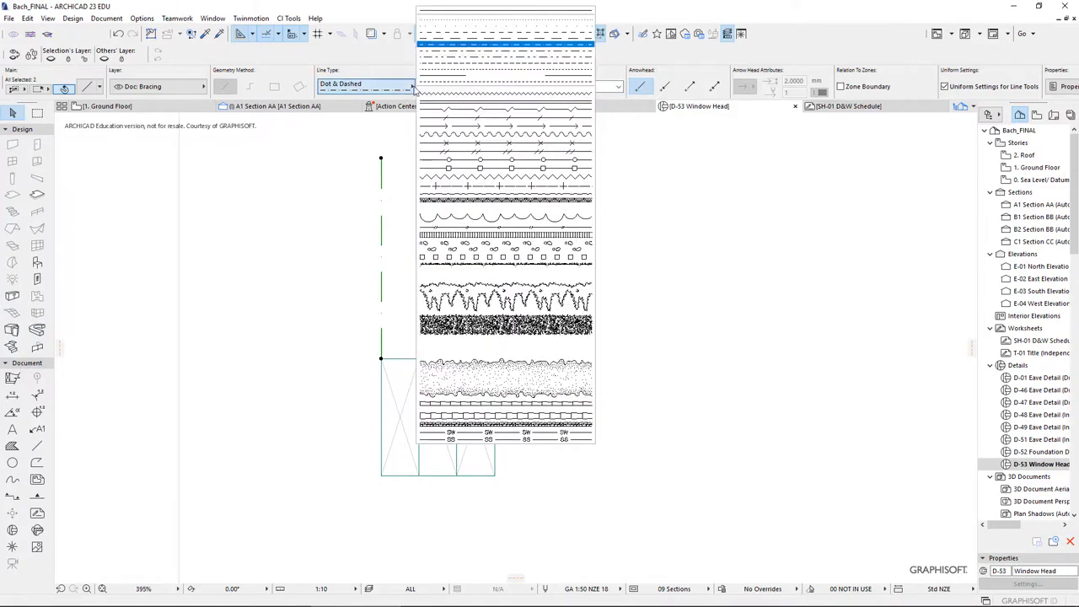
click(462, 14)
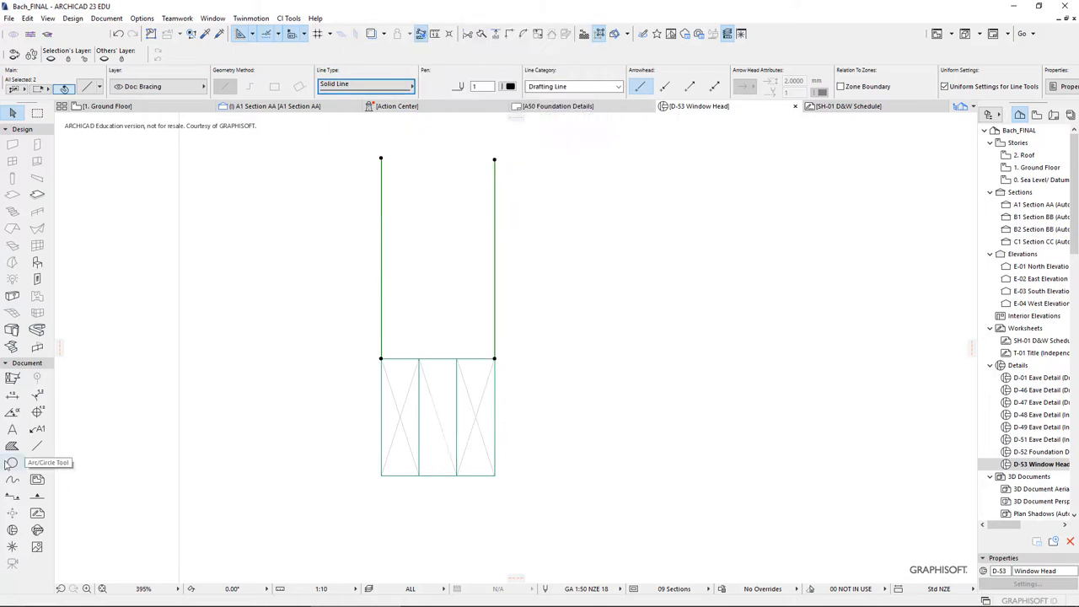
- Set up the CI Tools Insulation detail element as Batts/Fibre Insulation with a thickness of 140 mm
double_click(12, 378)
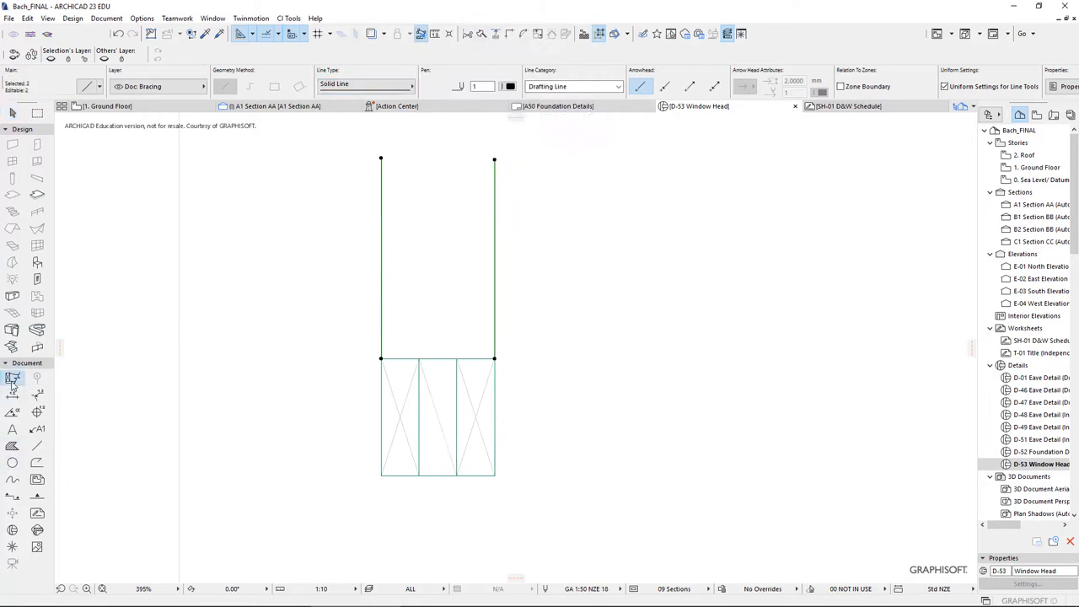
click(310, 285)
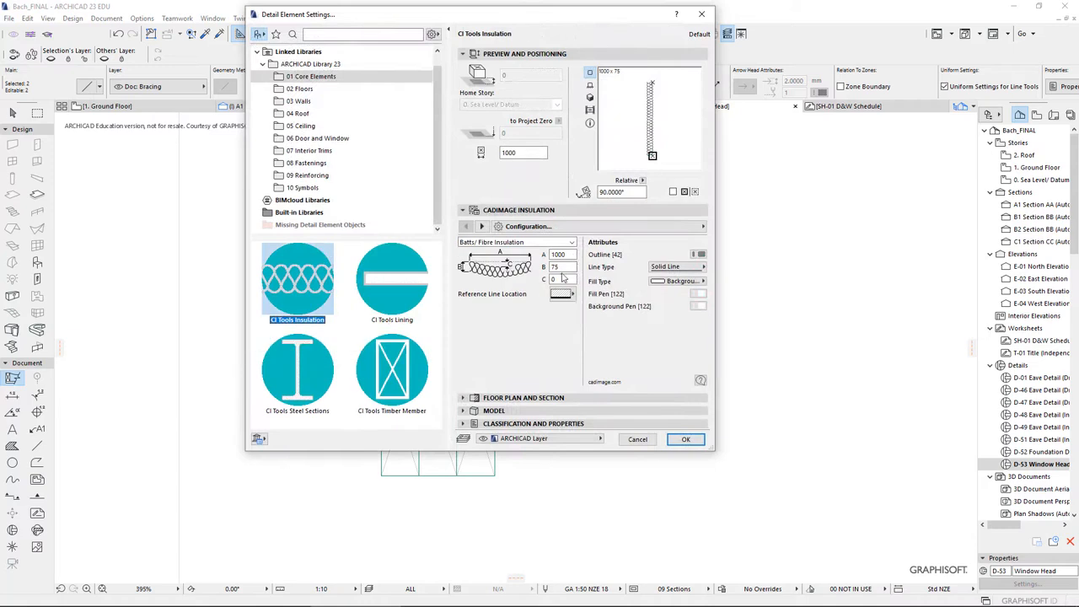
click(559, 267)
key(Return)
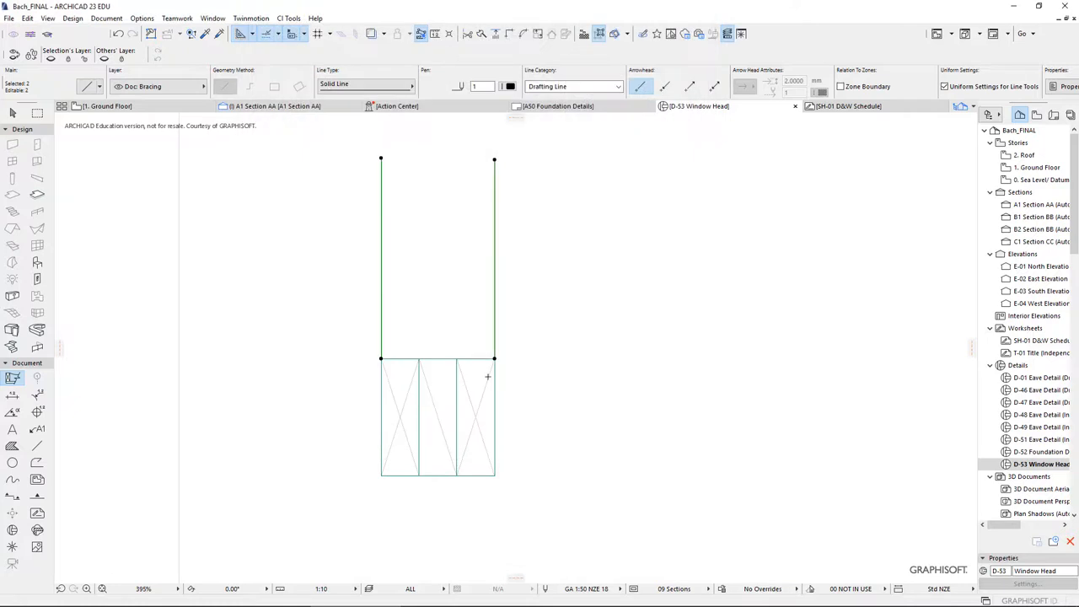
click(494, 357)
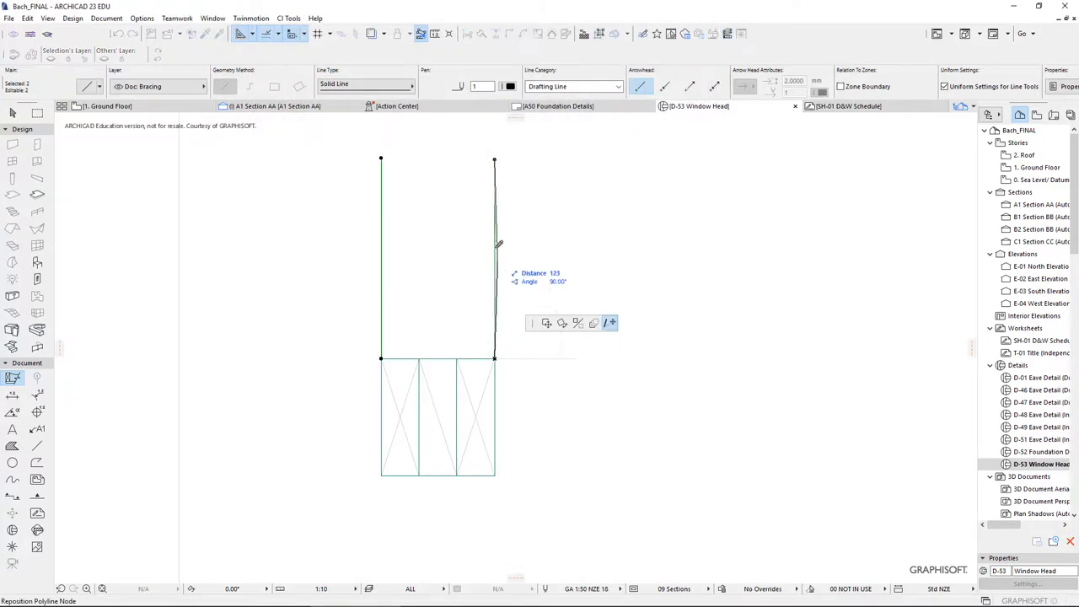
key(Escape)
key(Escape)
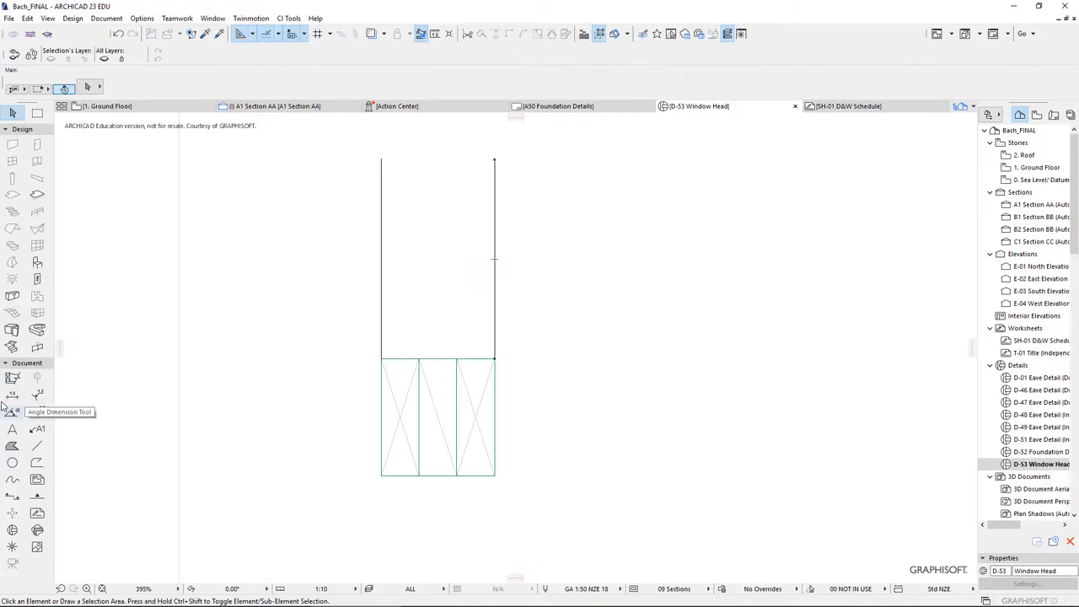
- Place the 140 mm batt insulation upward from the timber row's upper right corner, between the two vertical lines
double_click(12, 378)
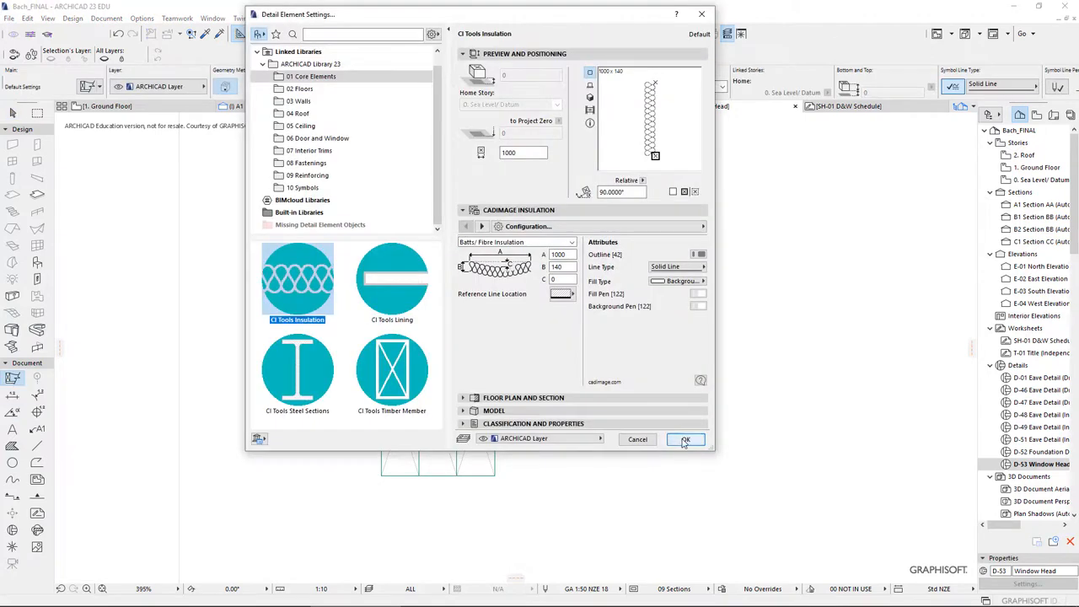
click(686, 440)
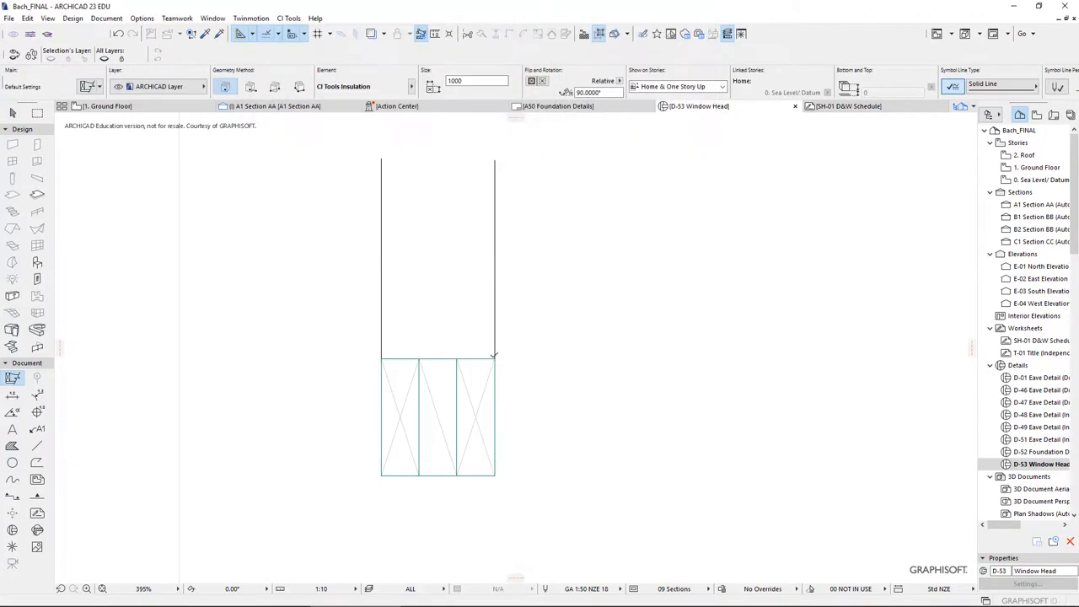
click(496, 355)
scroll(530, 319, down, 4)
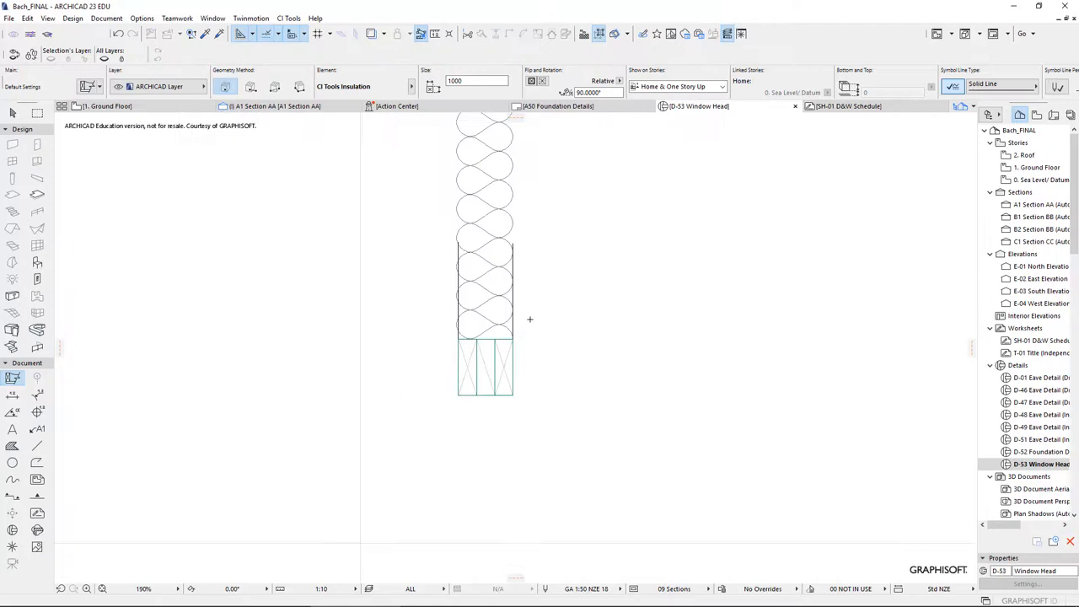
middle_drag(531, 316, 427, 445)
scroll(401, 340, down, 5)
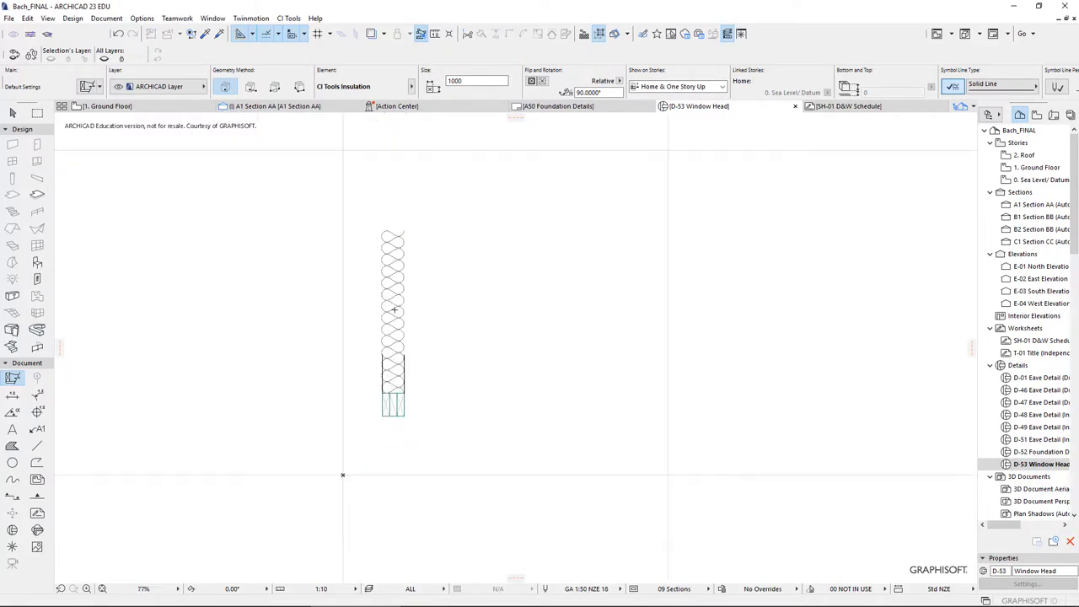
- Delete the stray duplicate insulation strip overlapping the upper part of the placed insulation
key(Escape)
click(398, 315)
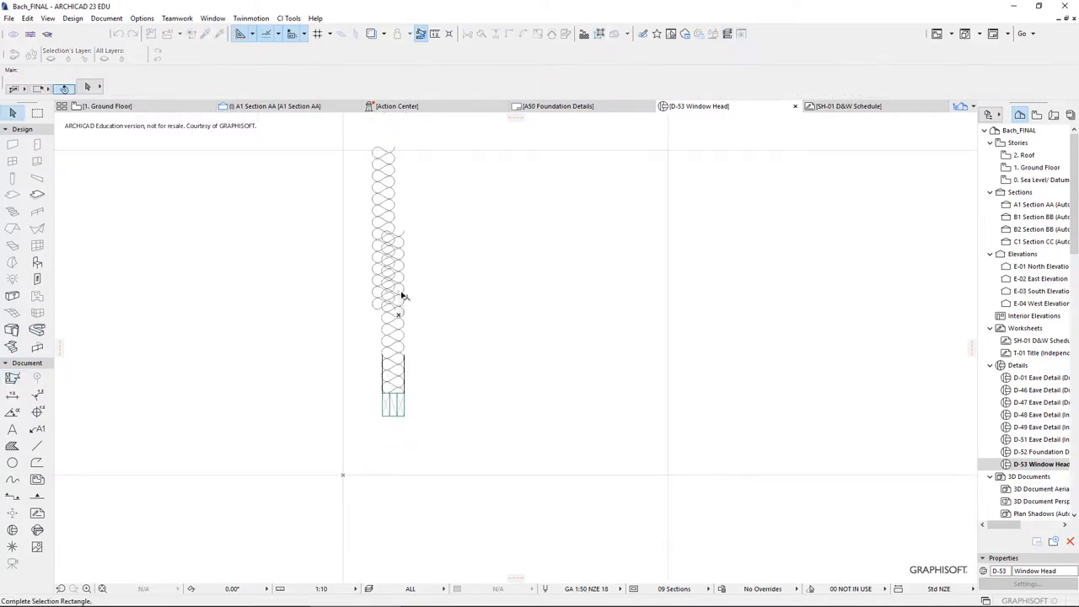
key(F1)
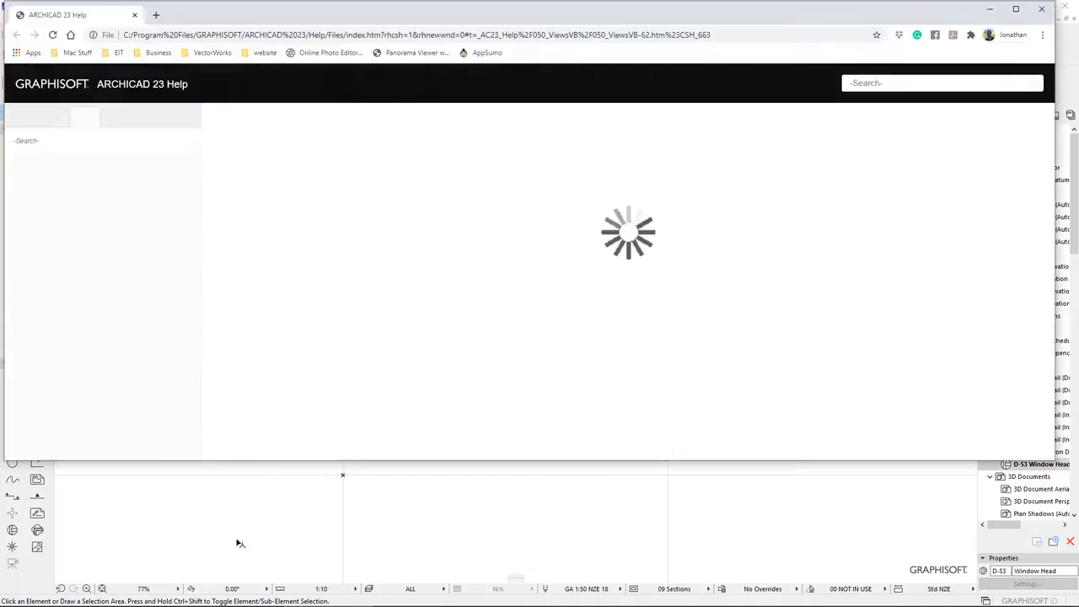
click(237, 541)
click(395, 172)
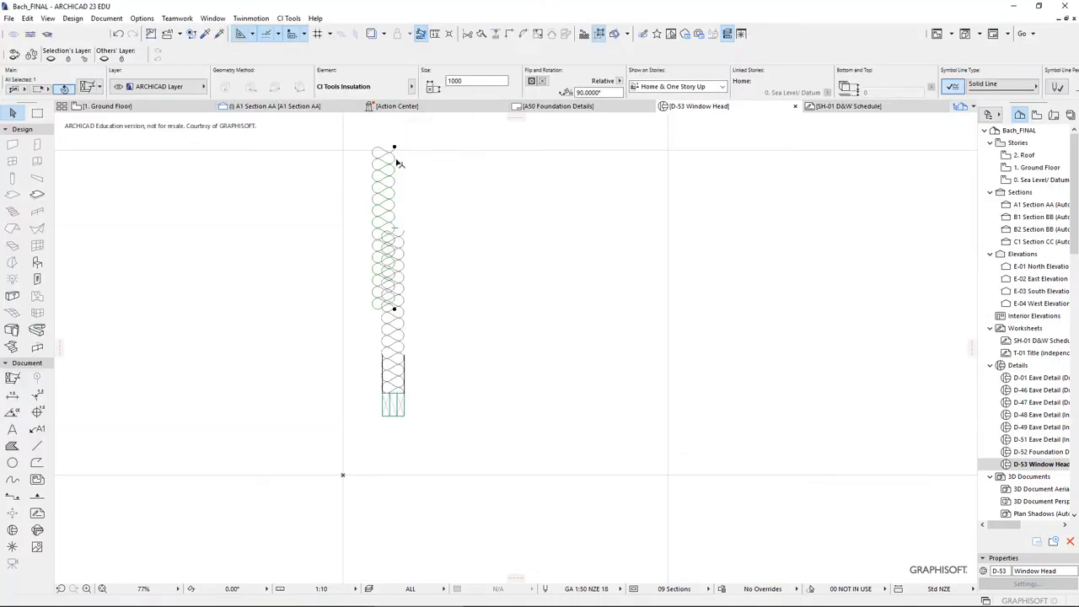
key(Delete)
- Shorten the insulation by stretching its upper end down to the top of the right vertical line
click(405, 233)
click(404, 231)
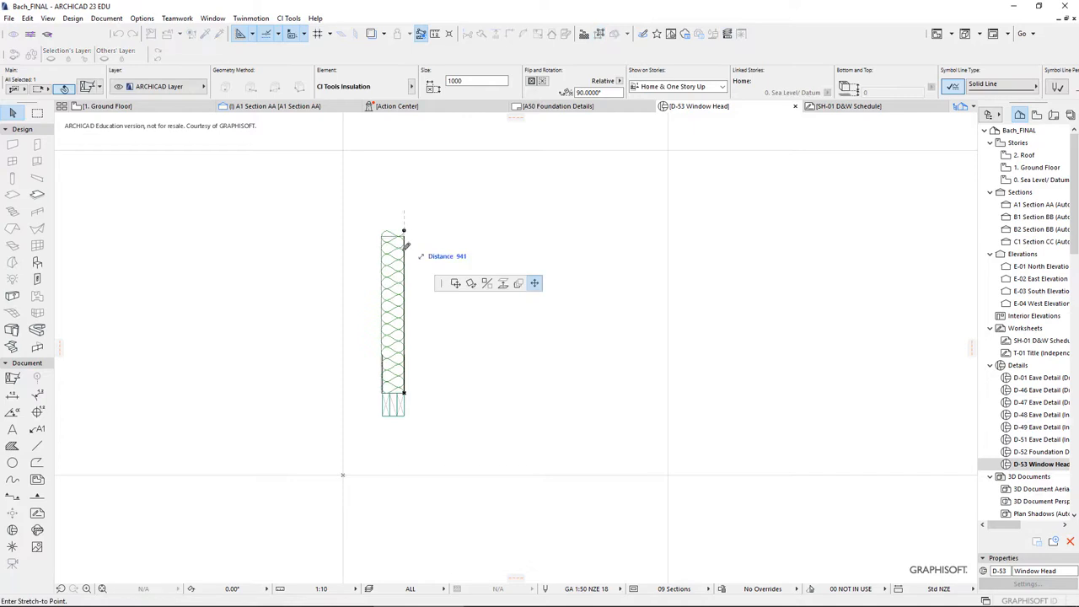
click(404, 354)
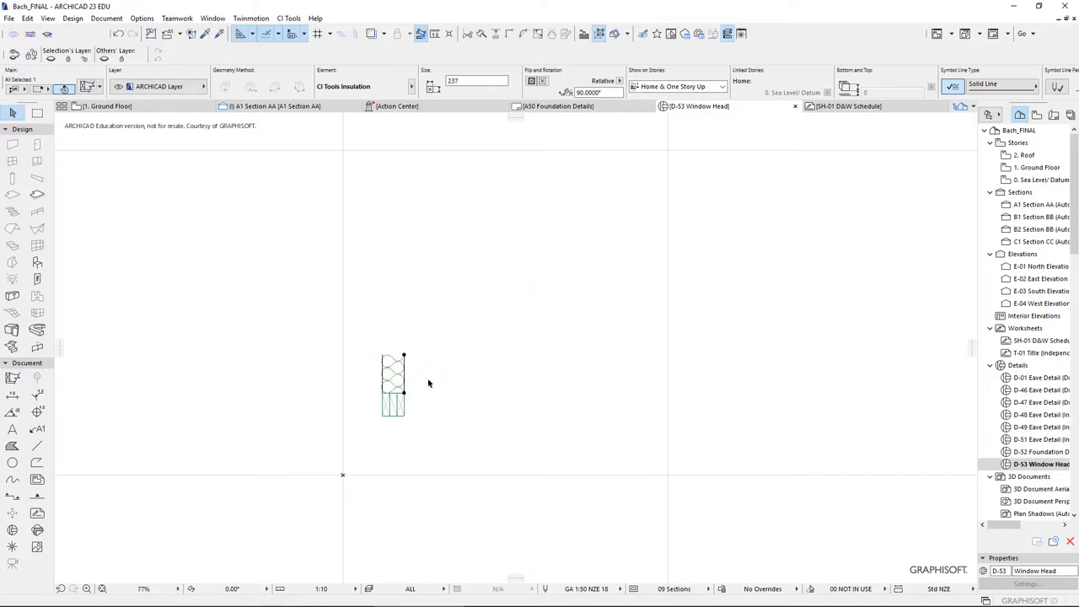
scroll(408, 394, up, 5)
scroll(415, 396, up, 4)
scroll(417, 393, down, 3)
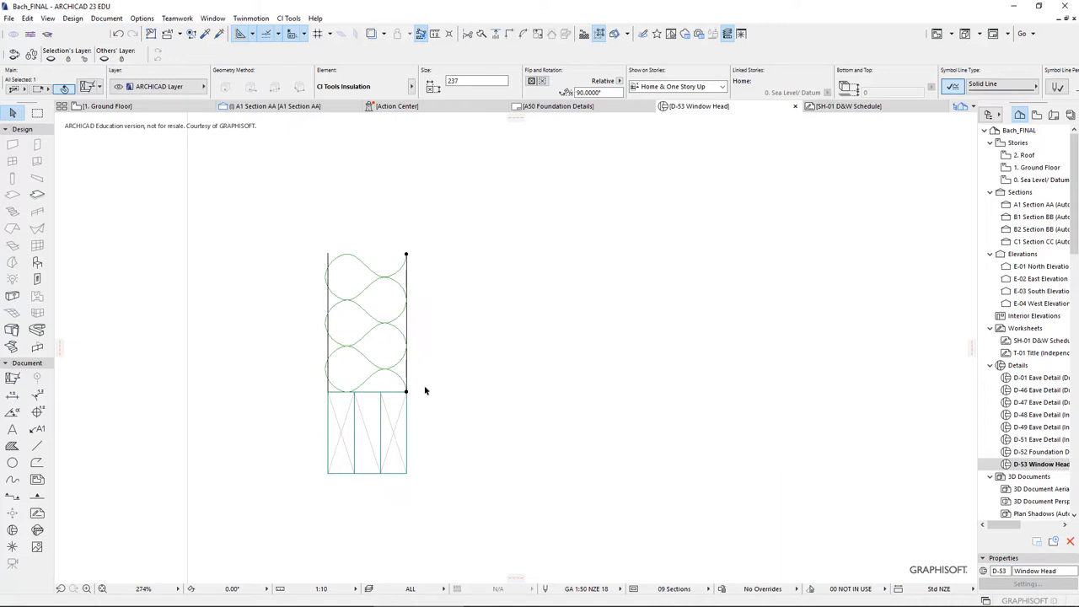
middle_drag(427, 388, 430, 334)
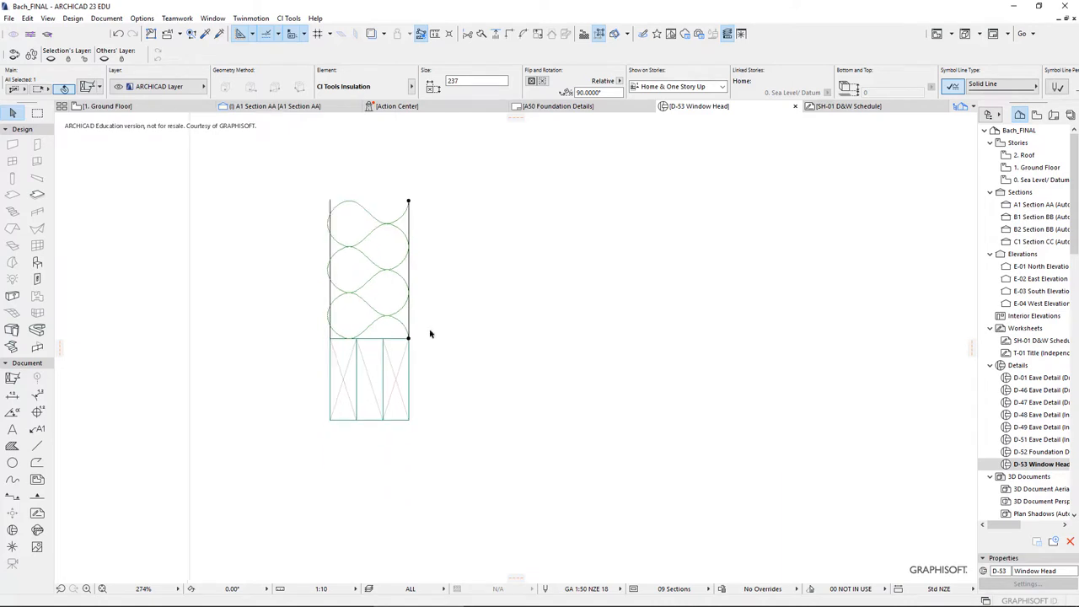
- Switch to Chrome, search for ALTUS WINDOWS and open the Altus Window Systems website
mouse_move(296, 597)
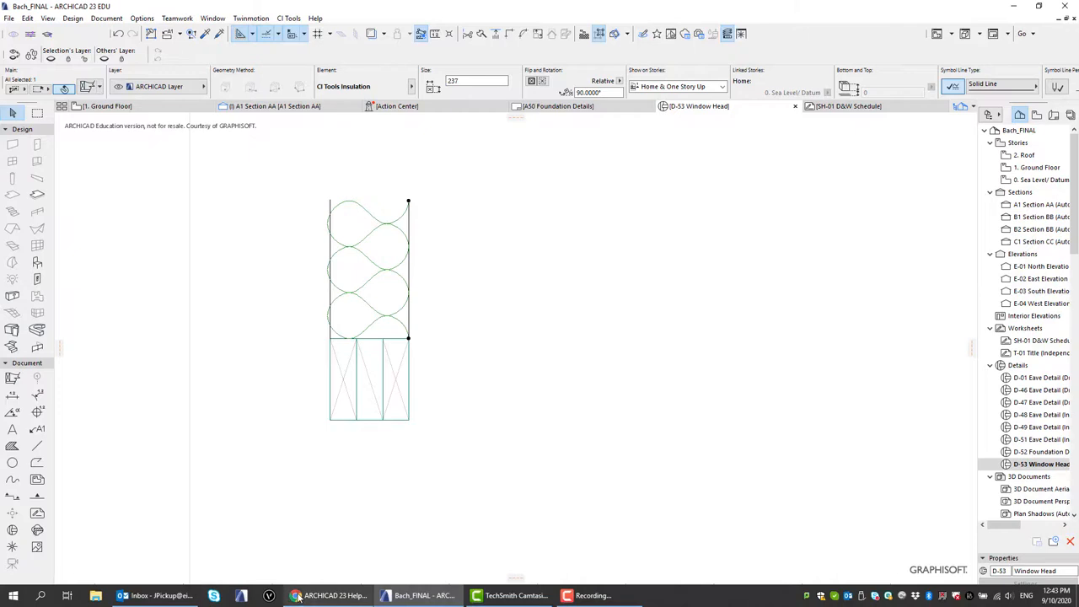
click(354, 540)
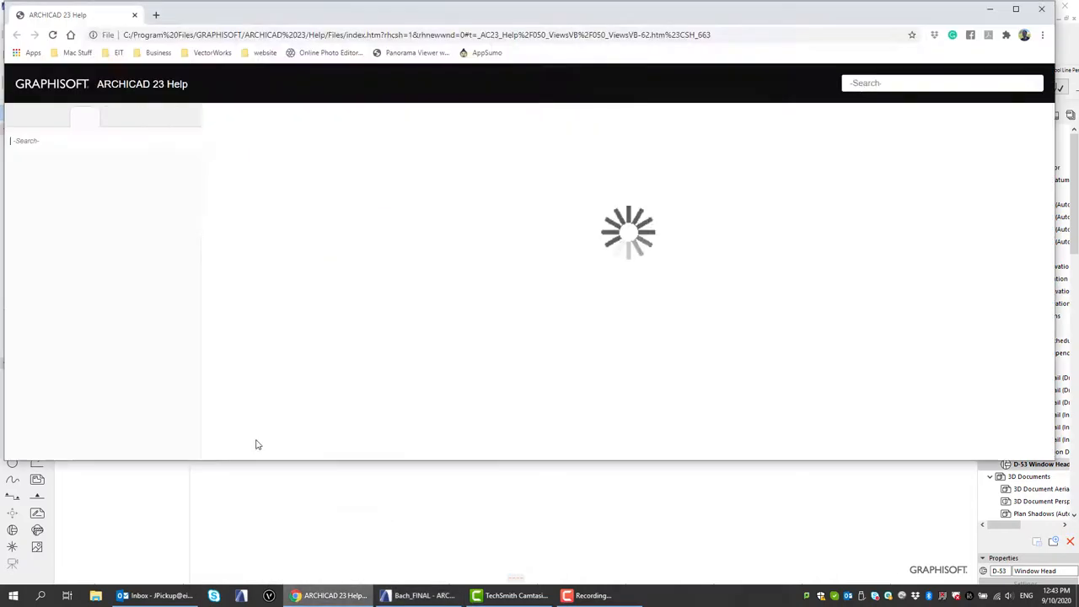
click(381, 35)
text(ALTUS WINDOWS)
key(Return)
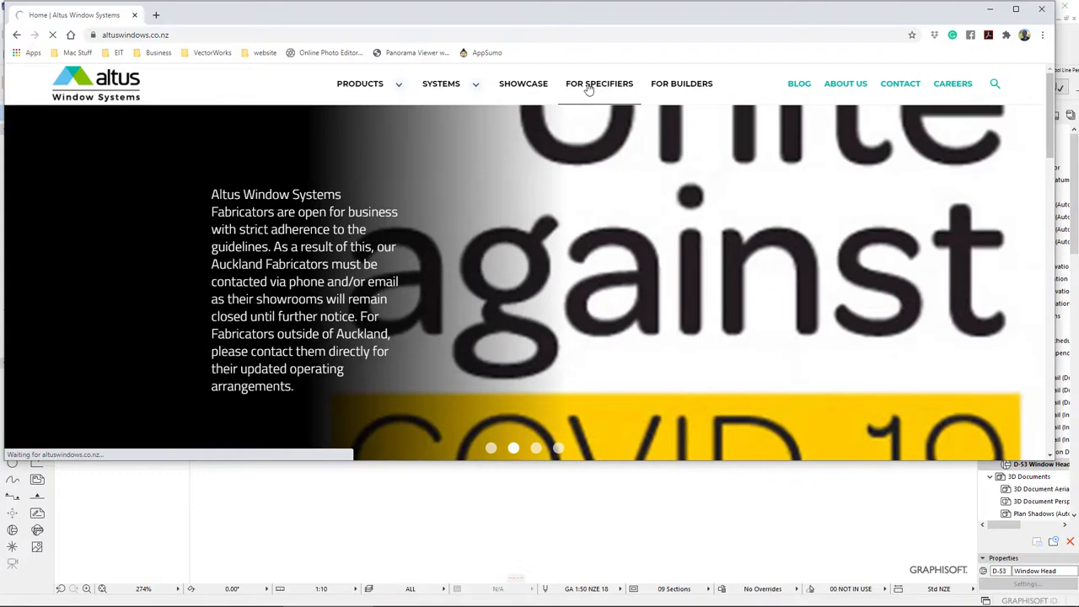
- Open the Altus CAD Resources for specifiers and go to the CAD library of domestic window and door details
click(588, 88)
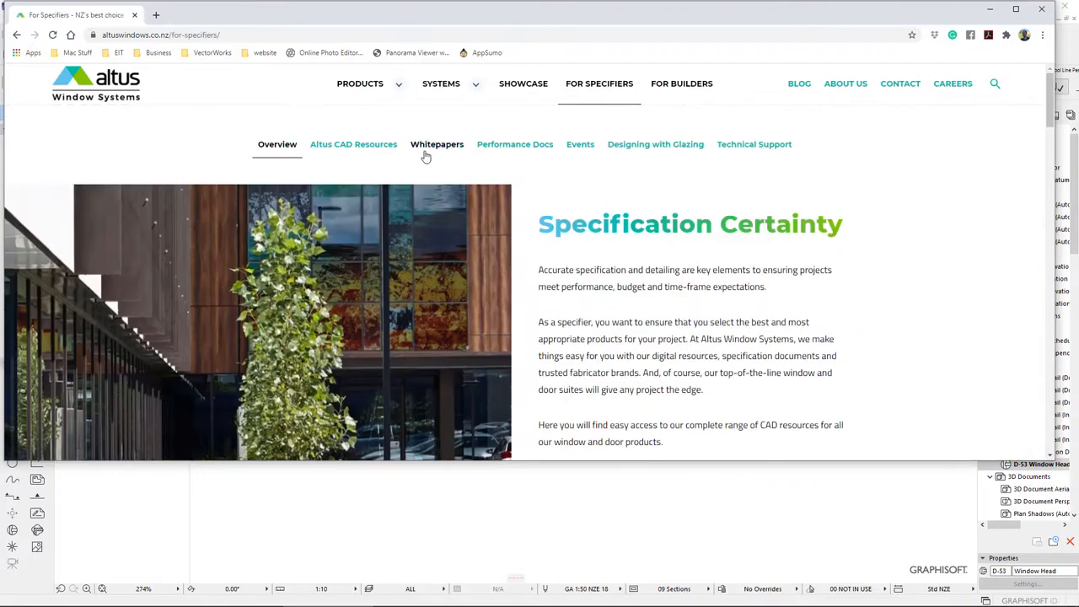
click(358, 152)
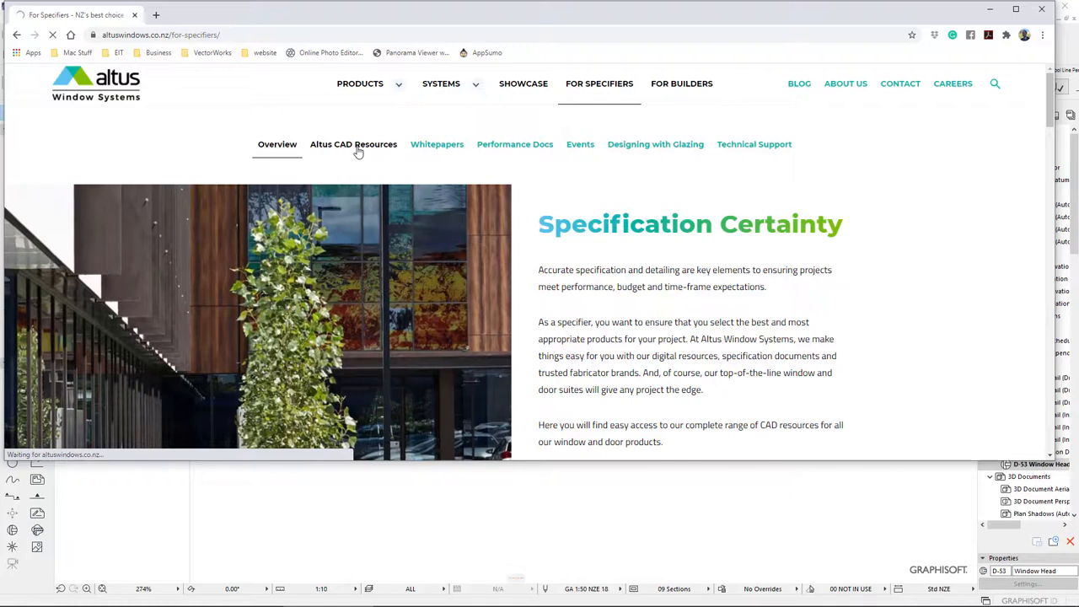
scroll(436, 348, down, 4)
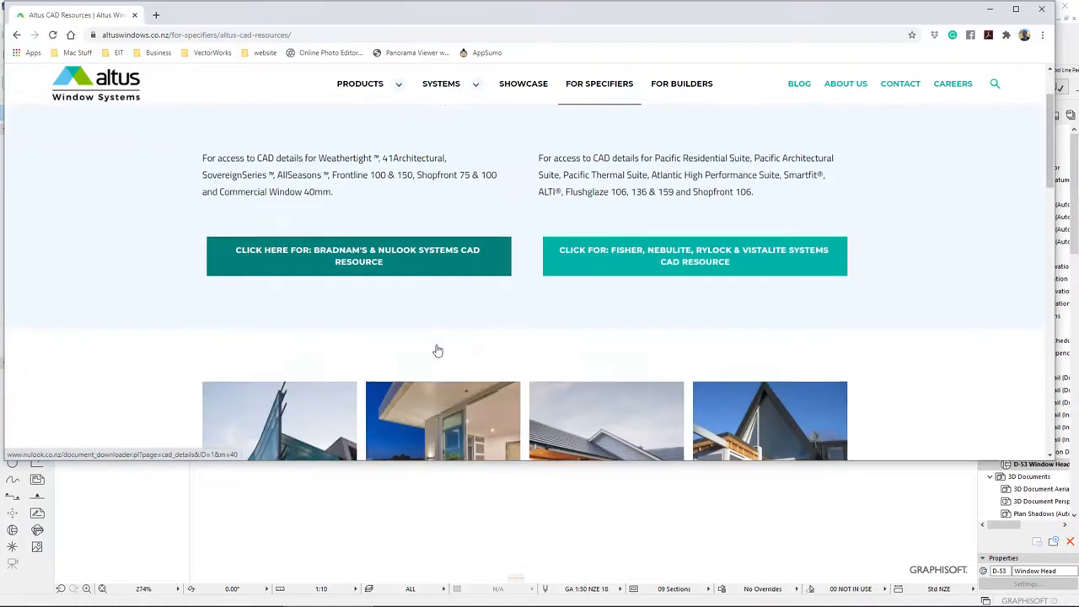
click(439, 263)
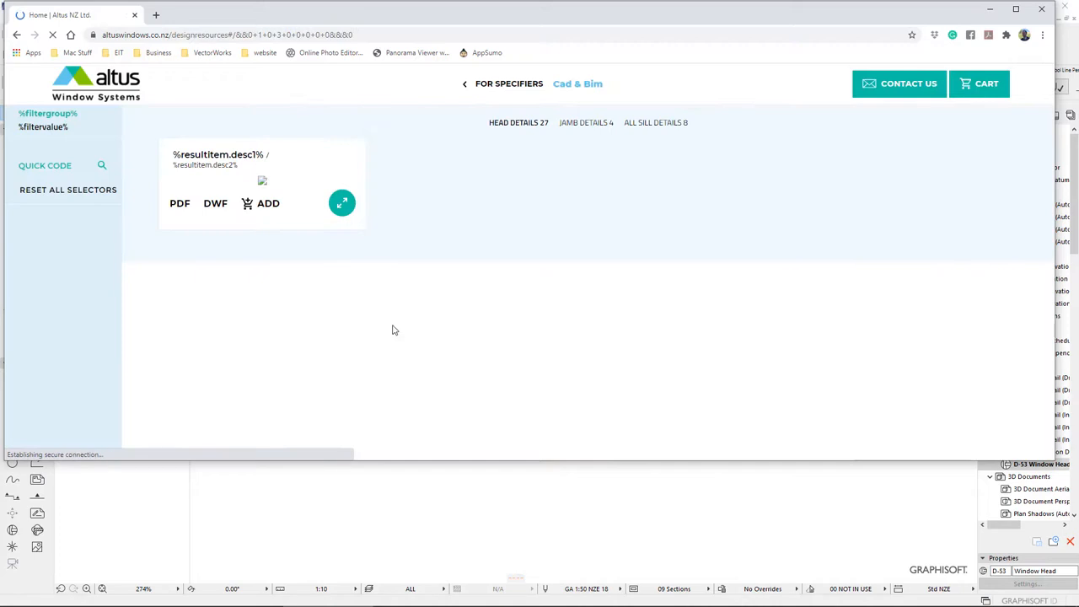
click(213, 207)
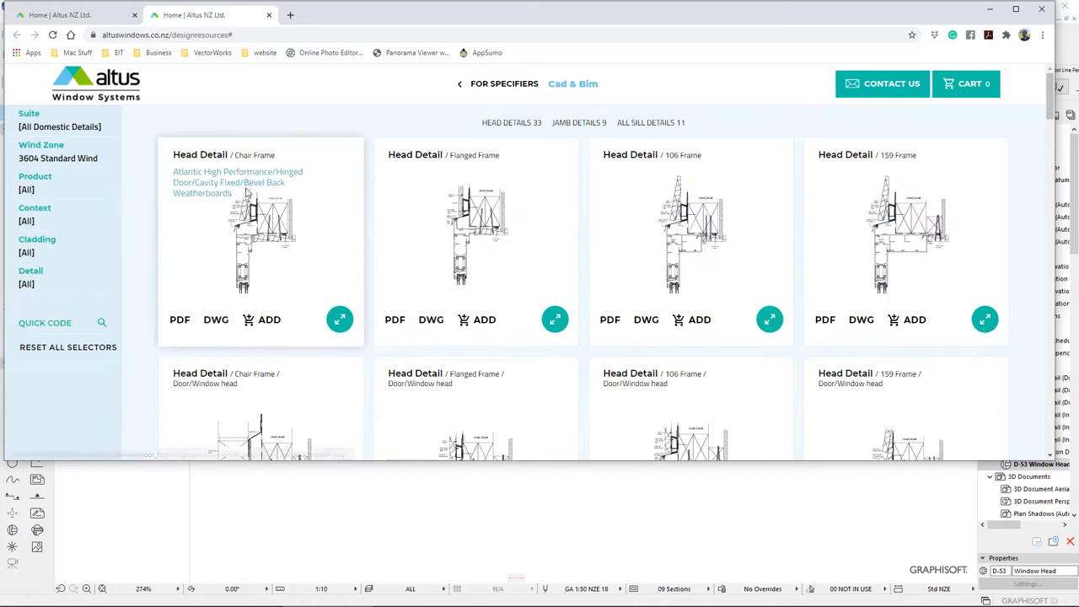
- Find the Chair Frame / Standard/Lintel / Fixed Overlite head detail and download its DWG file
scroll(715, 252, down, 1)
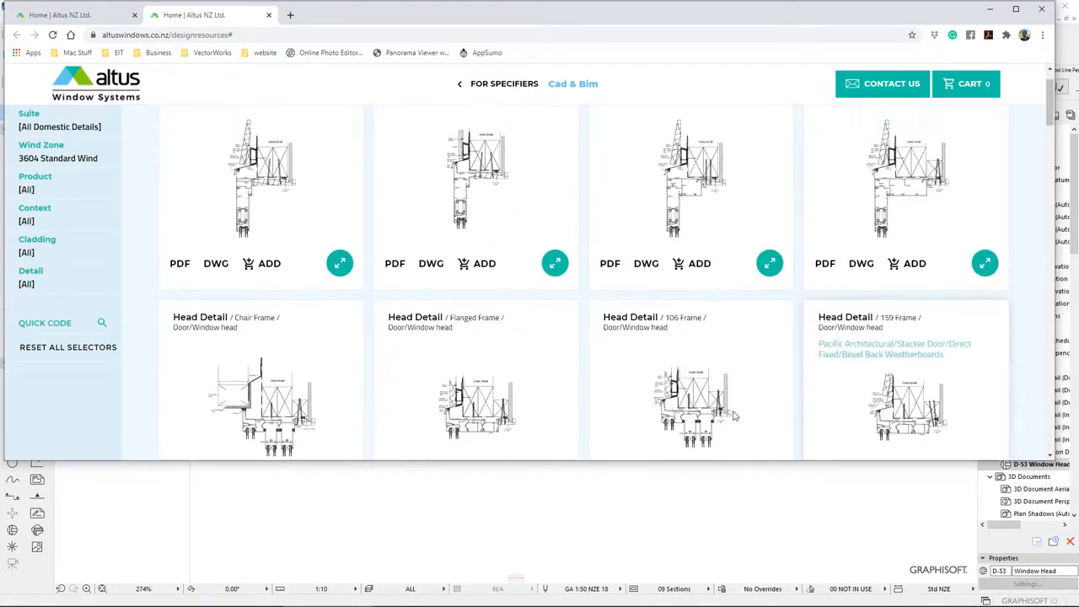
scroll(703, 396, down, 2)
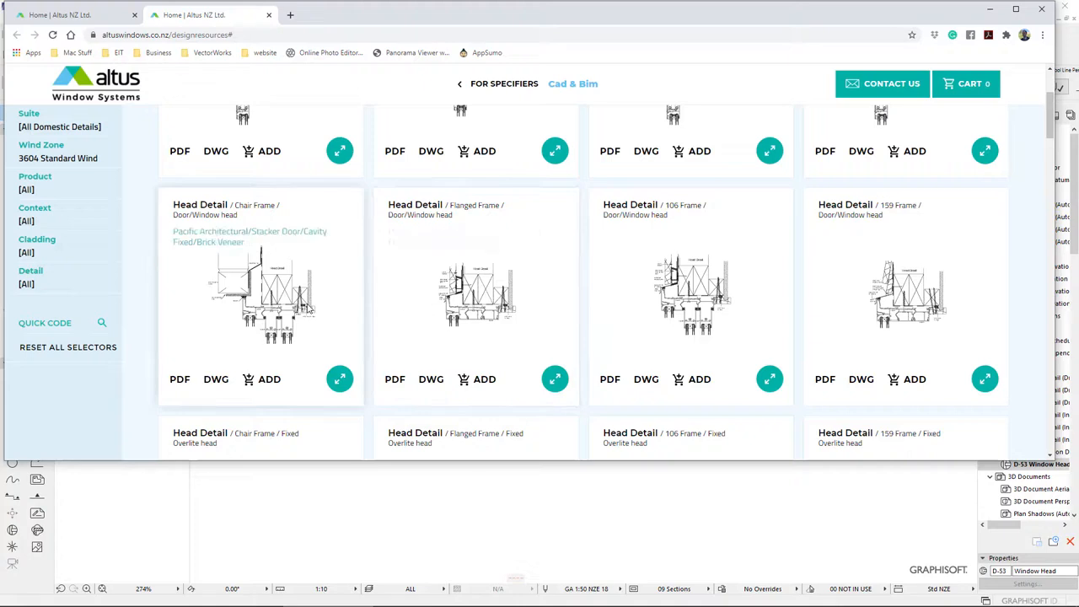
scroll(476, 297, up, 1)
scroll(476, 297, down, 6)
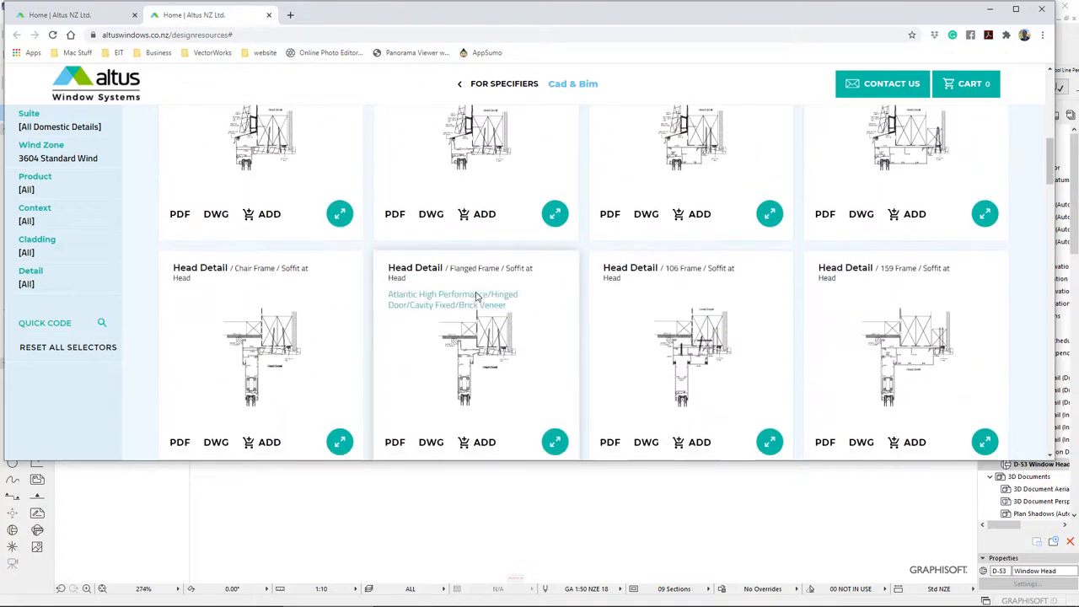
scroll(476, 295, down, 2)
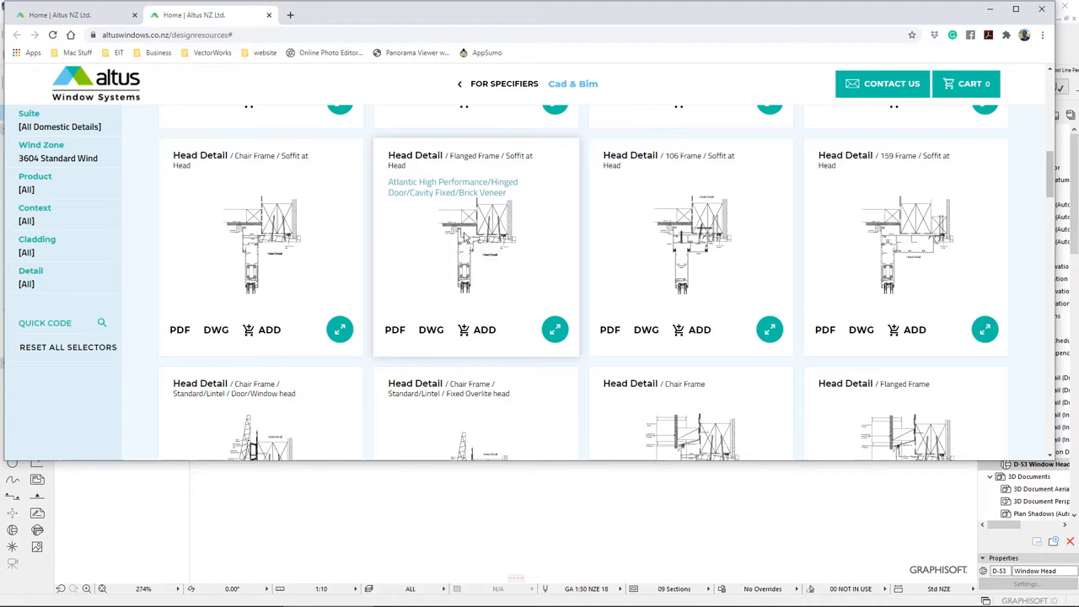
scroll(466, 240, down, 4)
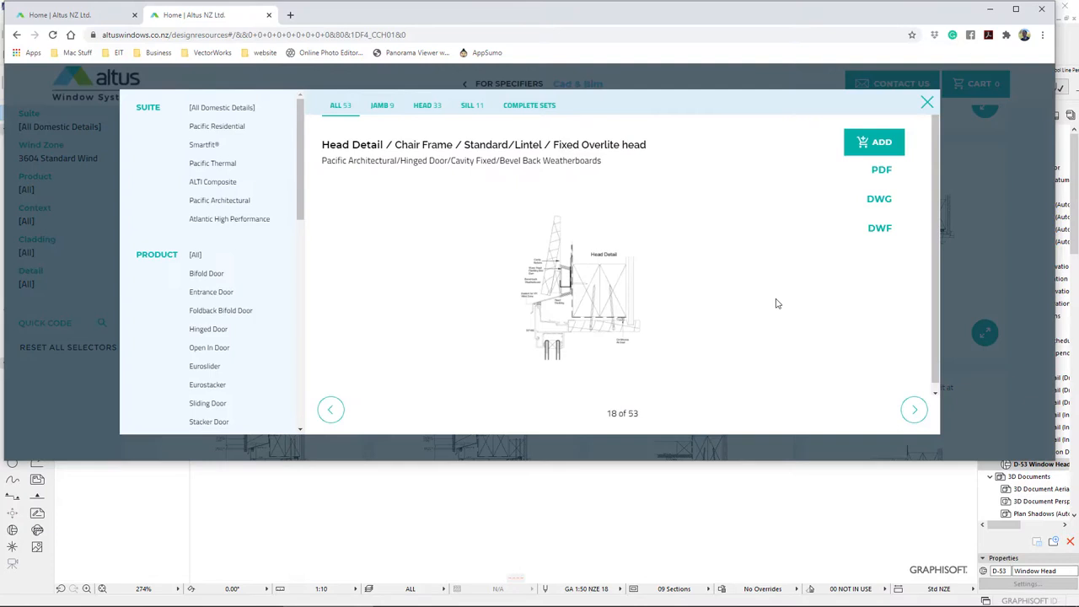
click(883, 200)
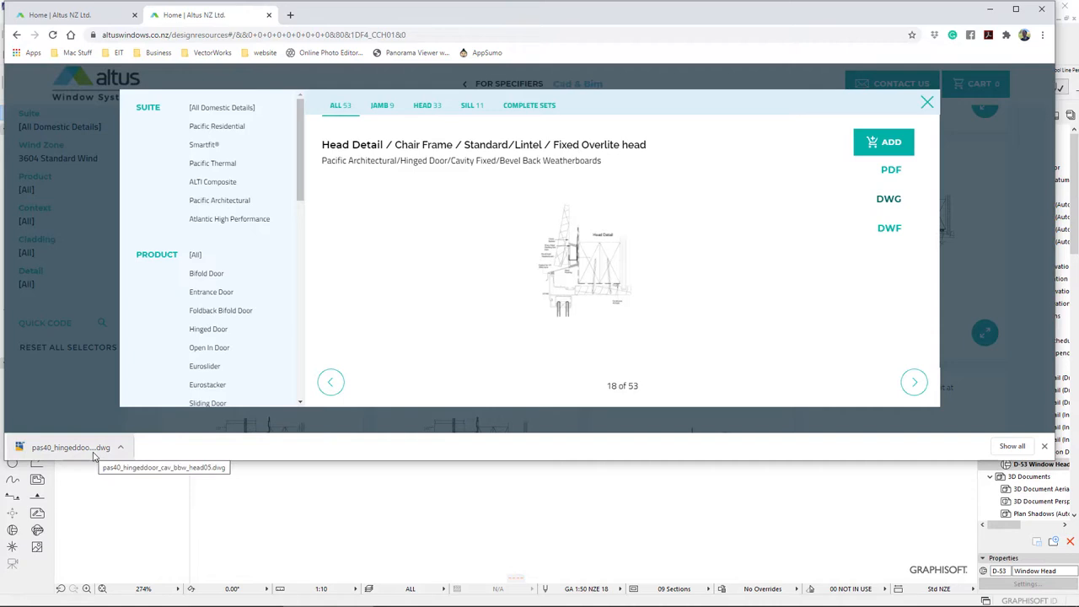
- Show the downloaded pas40_hingeddoor_cav_bbw_head05.dwg in its Downloads folder
key(alt+Tab)
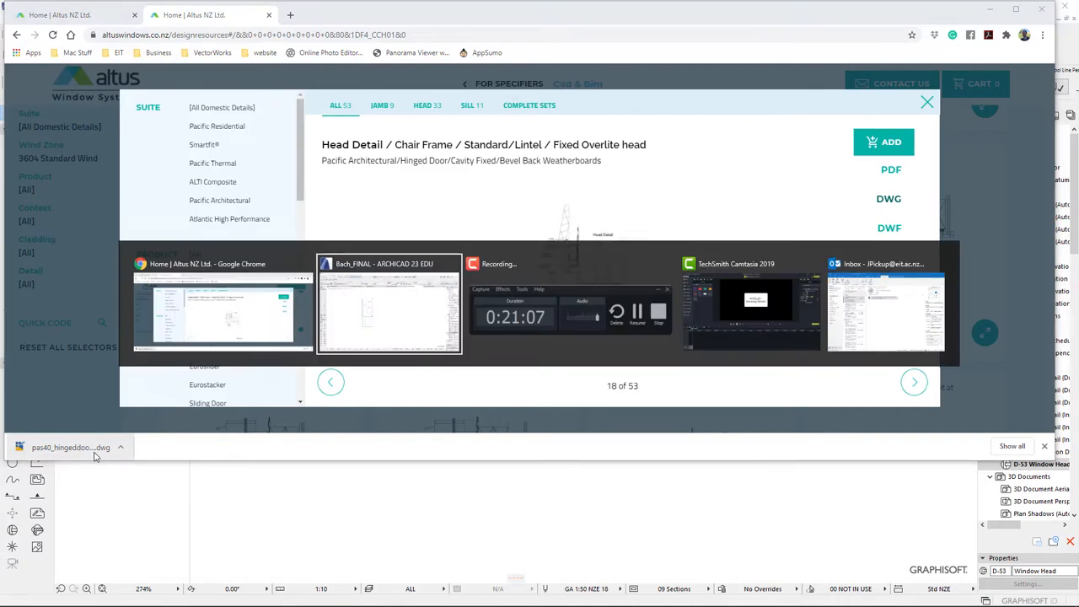
key(alt+Tab)
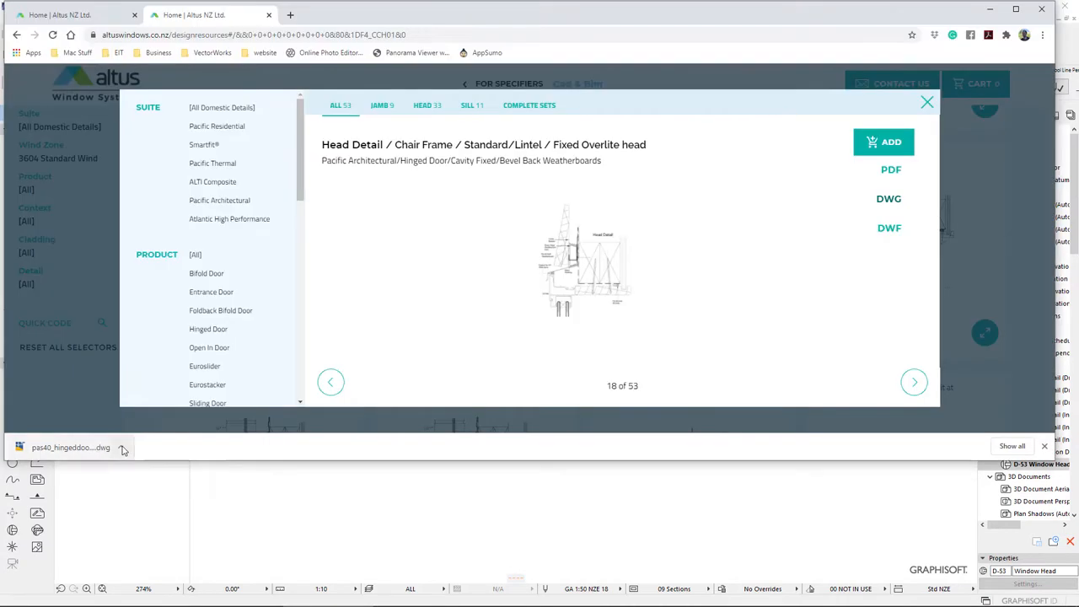
click(122, 447)
click(162, 499)
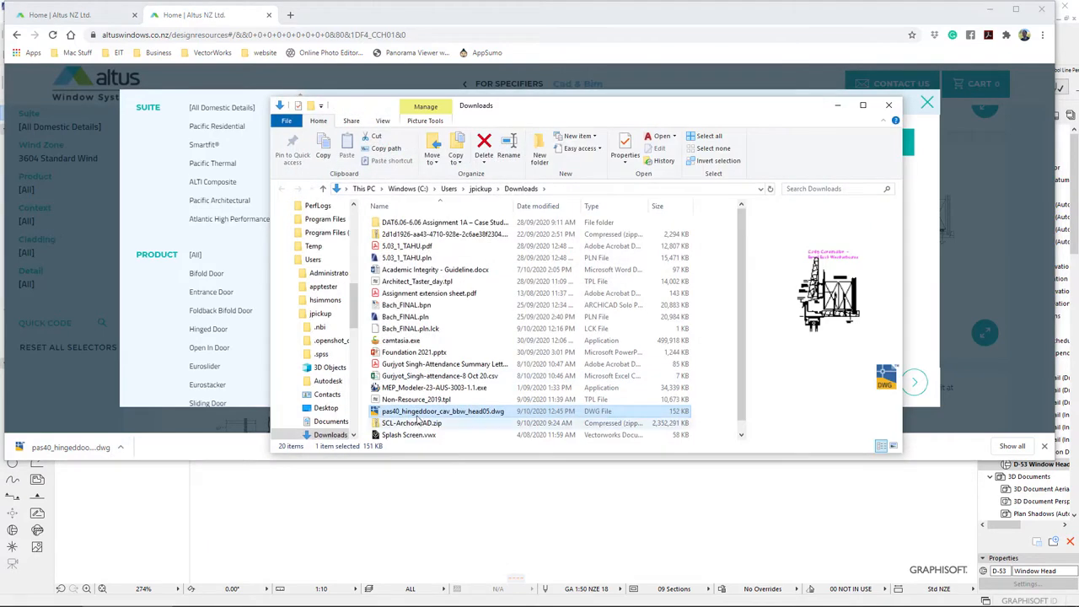
- Place the downloaded DWG in the D-53 Window Head detail at 1 millimeter per drawing unit, positioned beside the timber and insulation
drag(443, 411, 427, 529)
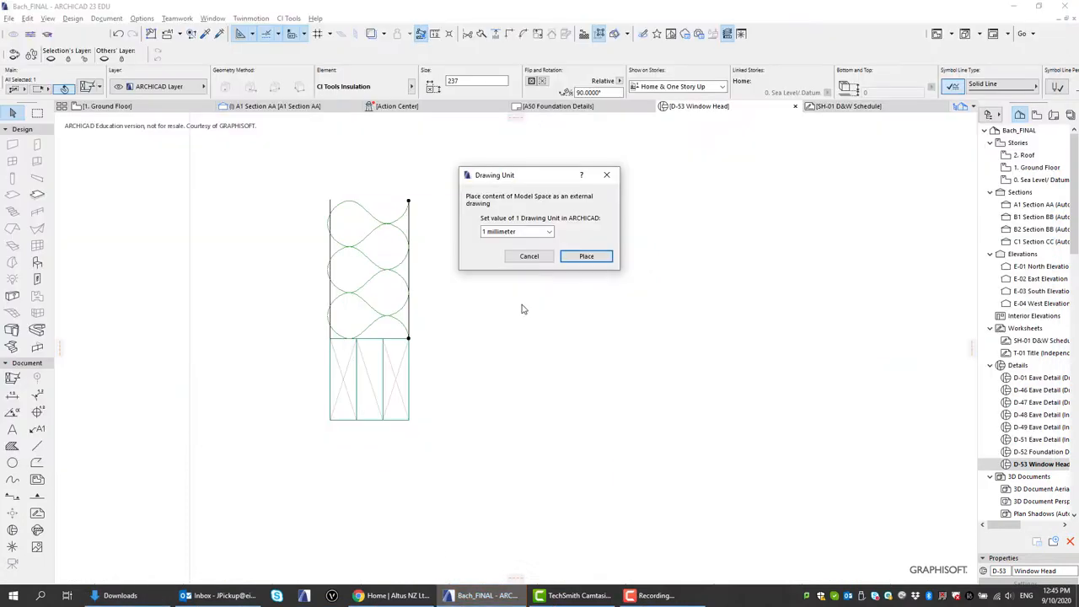
click(581, 258)
key(x)
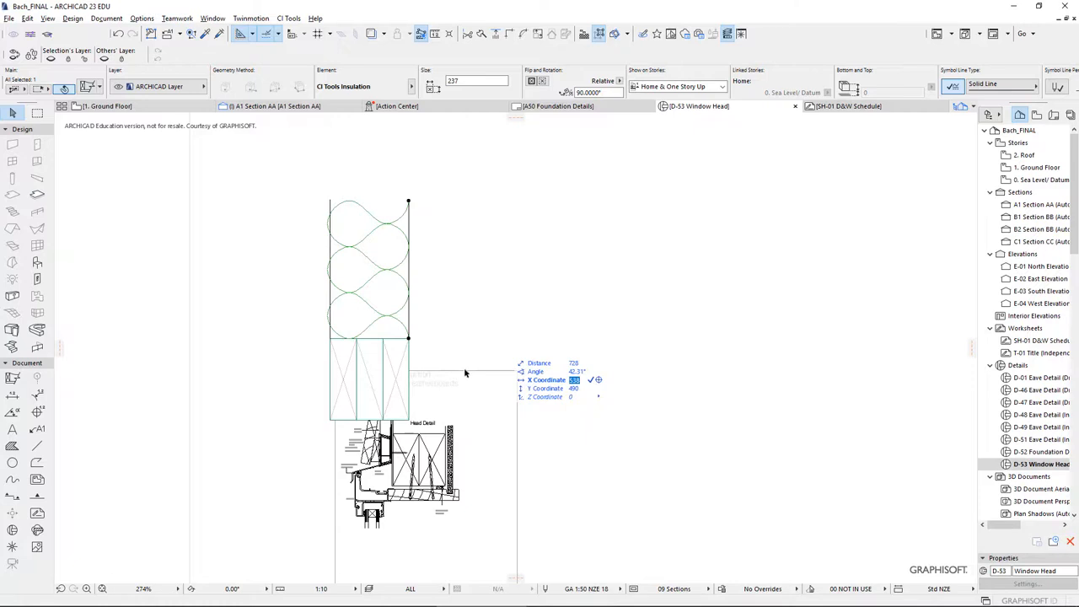
mouse_move(465, 372)
mouse_down()
mouse_move(532, 334)
mouse_move(626, 182)
mouse_up()
scroll(499, 275, up, 4)
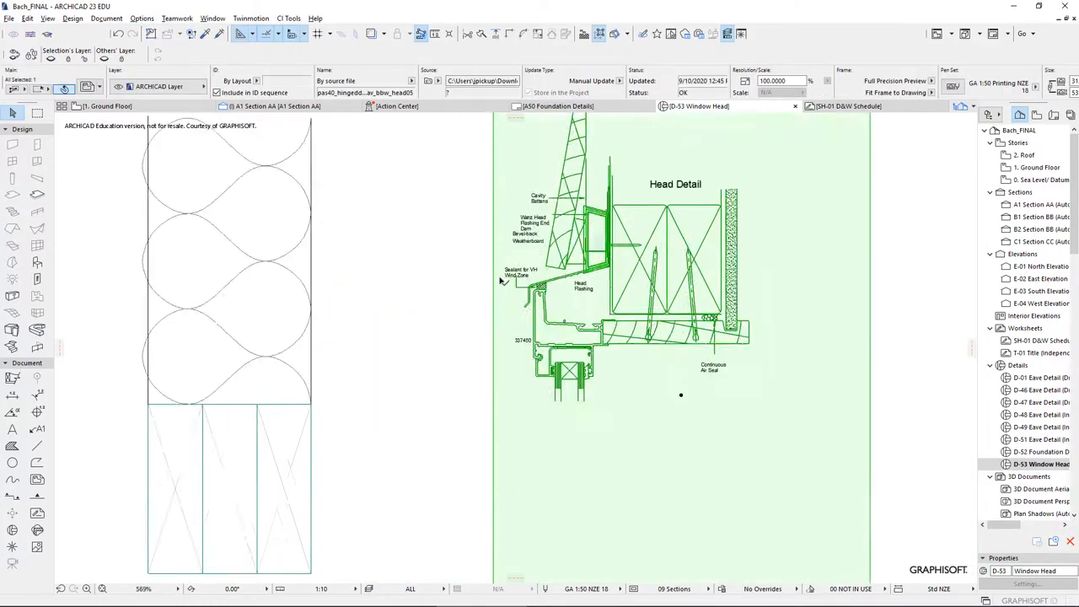
scroll(400, 386, down, 3)
scroll(573, 338, up, 3)
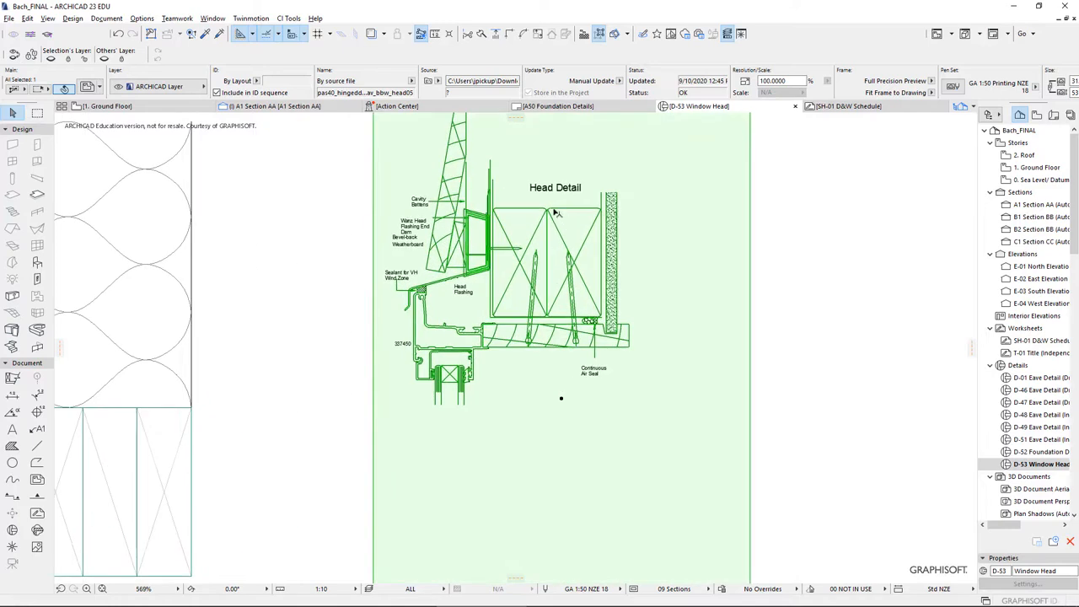
key(x)
key(Escape)
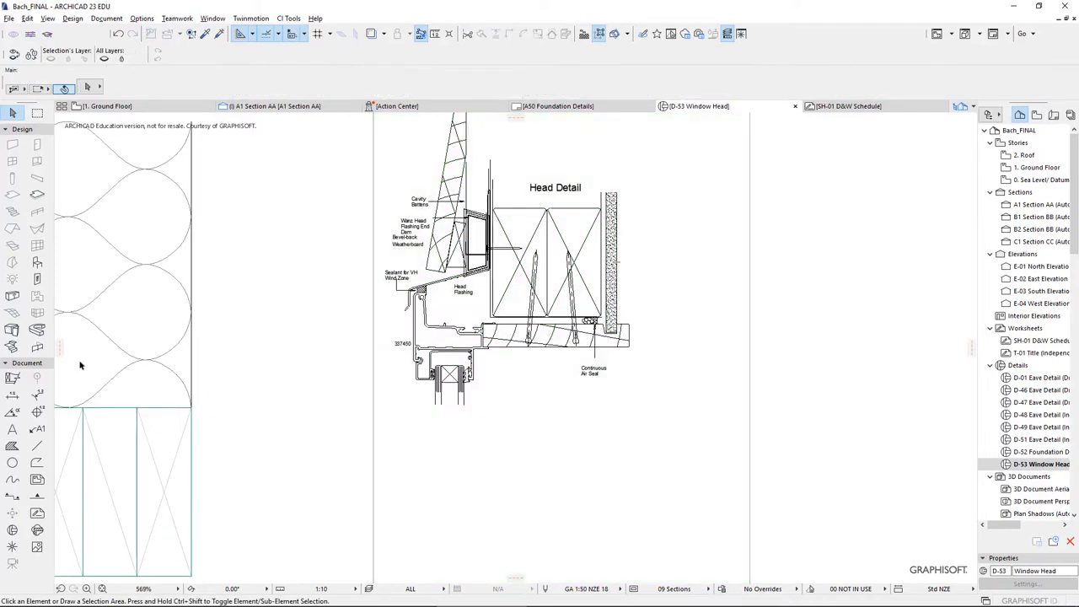
- Explode the placed head drawing into the current view, using the drawing's layer
scroll(437, 323, up, 3)
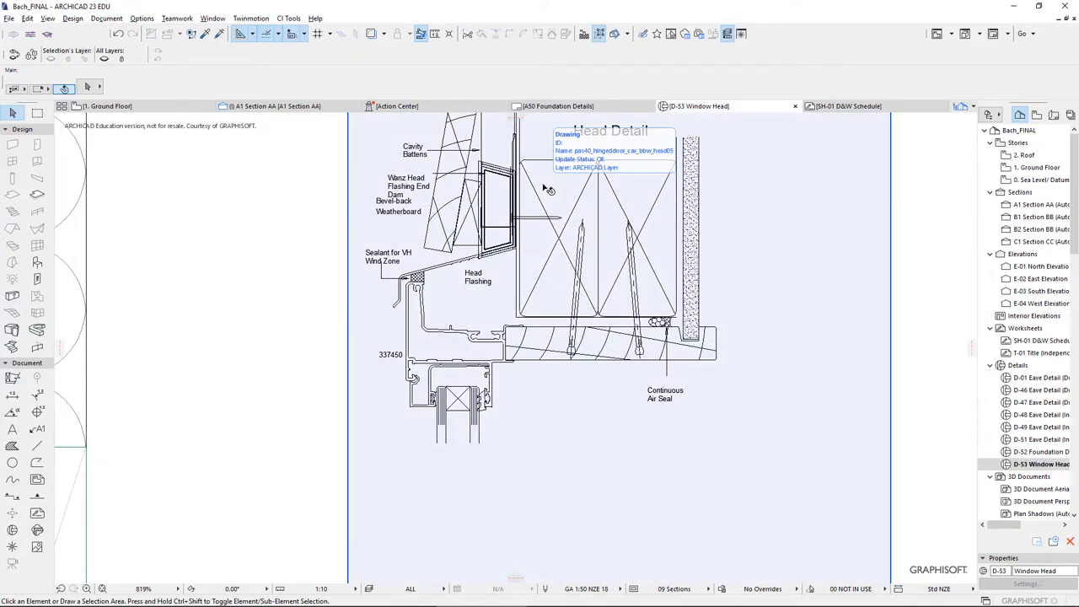
scroll(548, 189, down, 3)
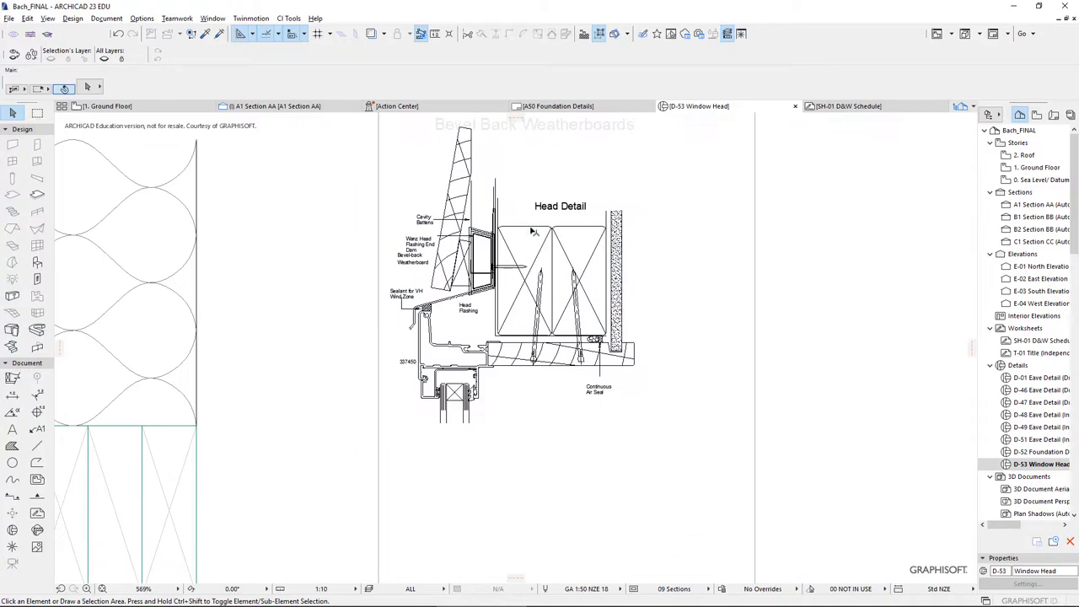
click(532, 230)
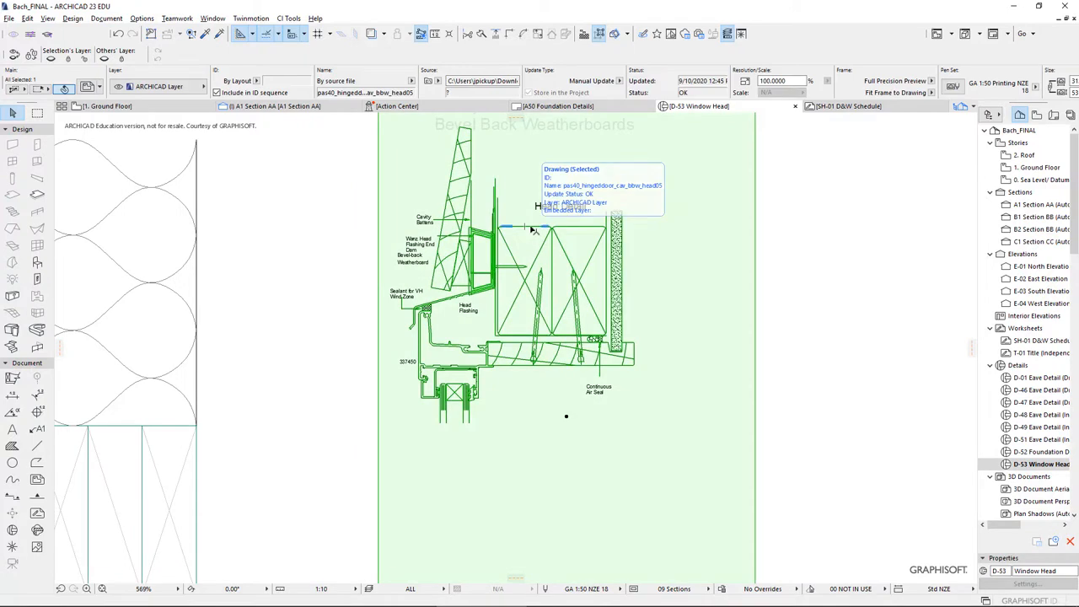
right_click(532, 229)
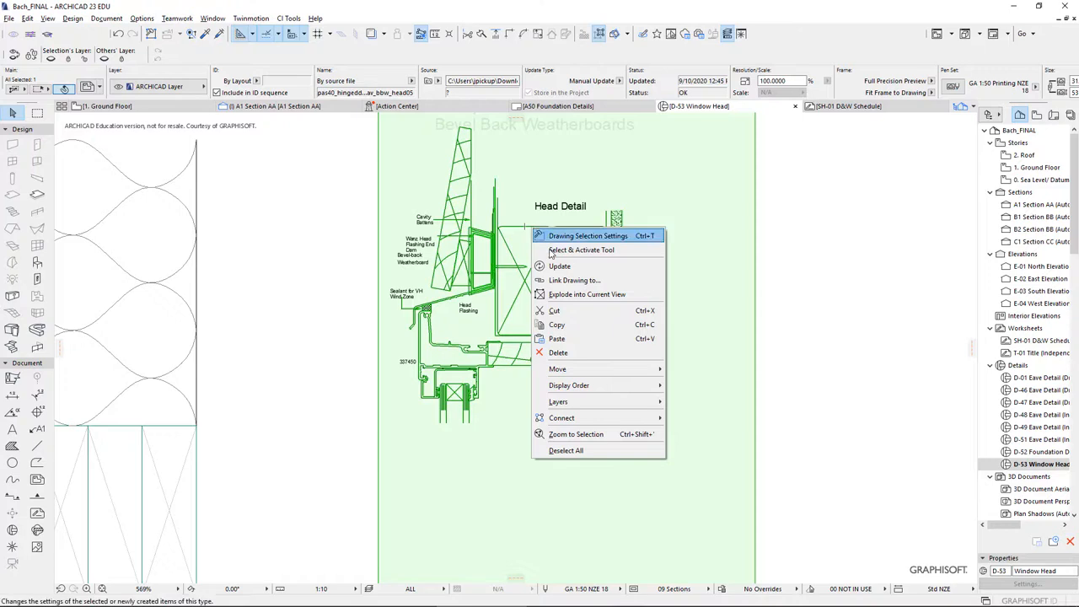
click(562, 295)
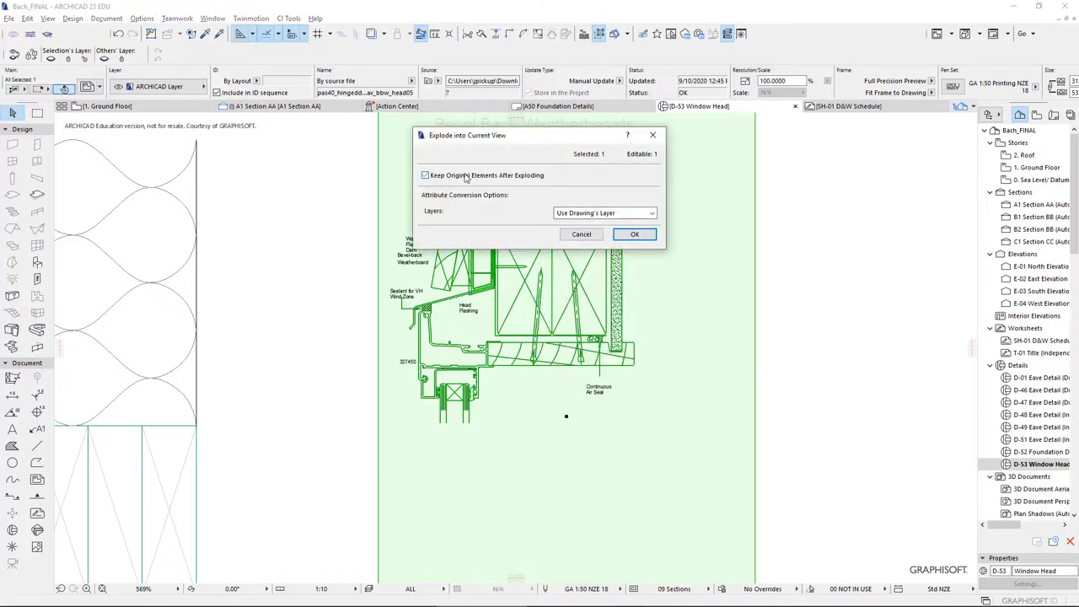
click(637, 234)
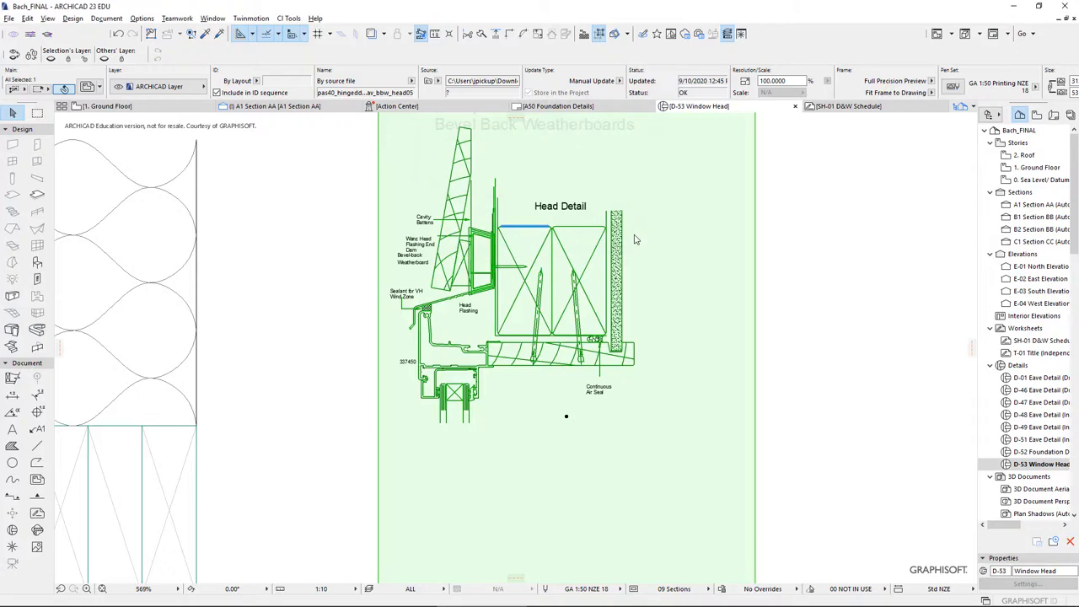
scroll(597, 164, down, 3)
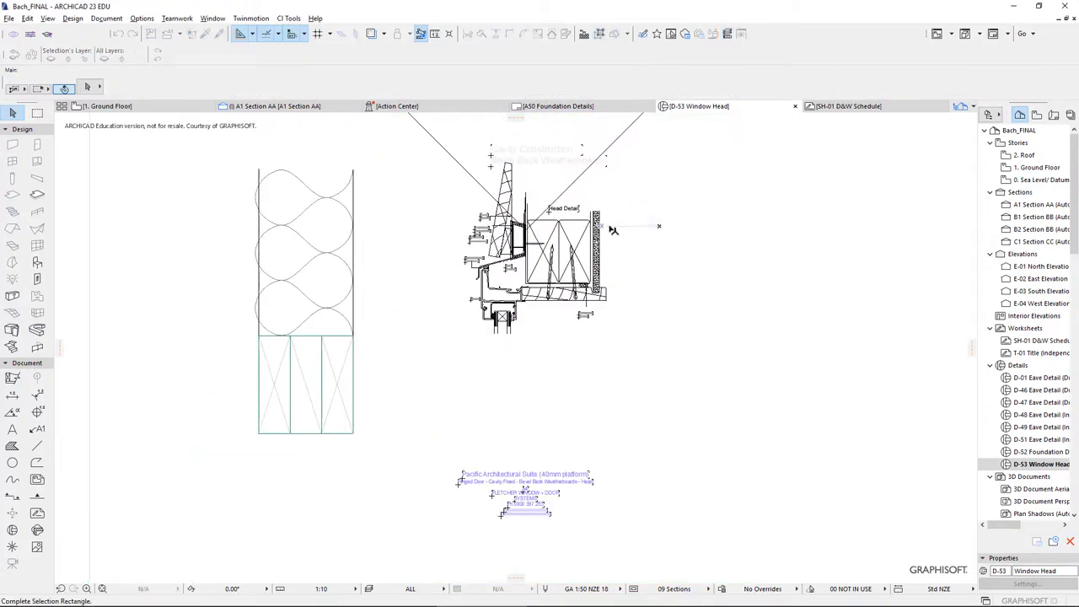
- Delete the stray V-shaped HONEY fill whose long diagonals extend above the head detail
click(600, 232)
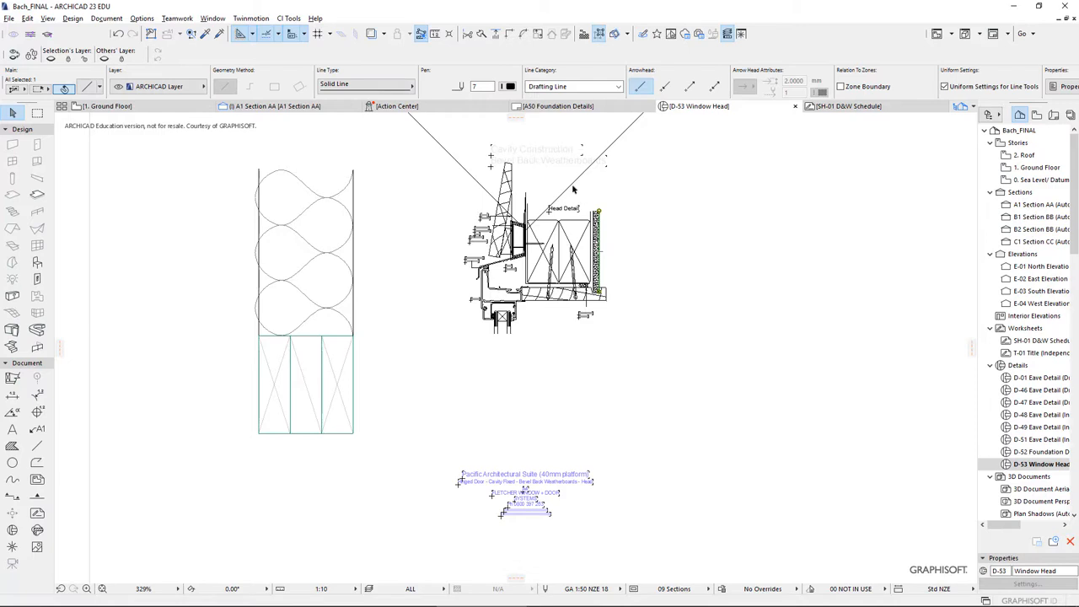
click(573, 190)
scroll(543, 203, up, 6)
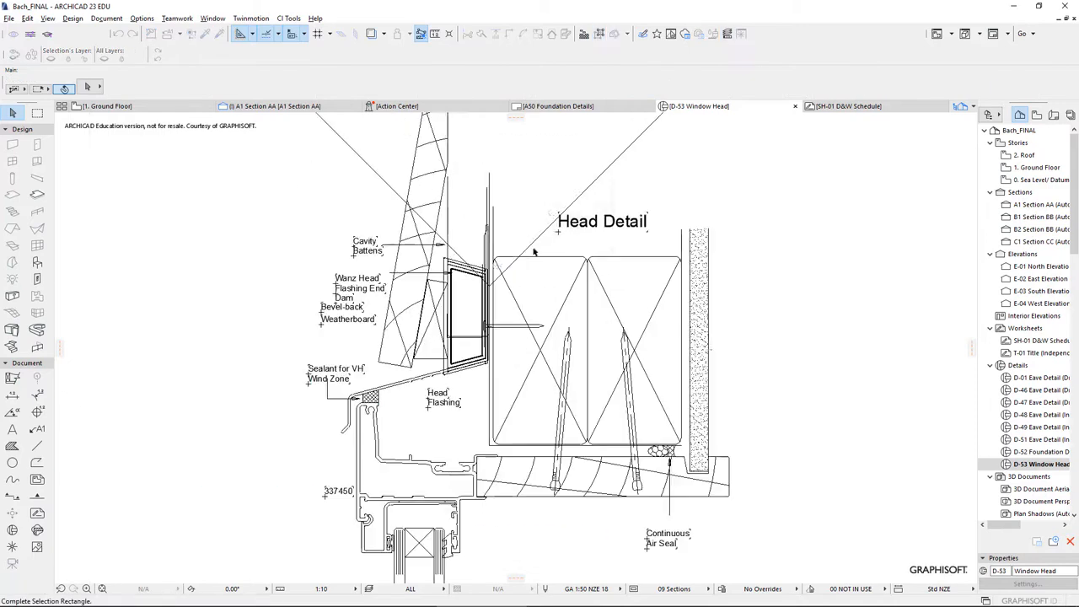
click(514, 253)
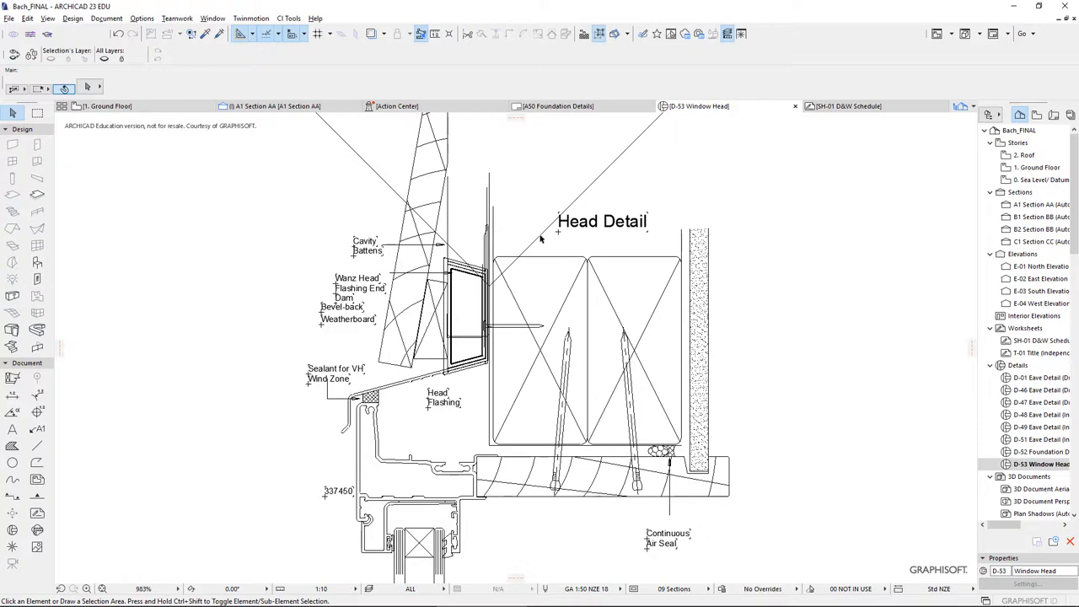
scroll(540, 240, down, 6)
scroll(613, 151, down, 3)
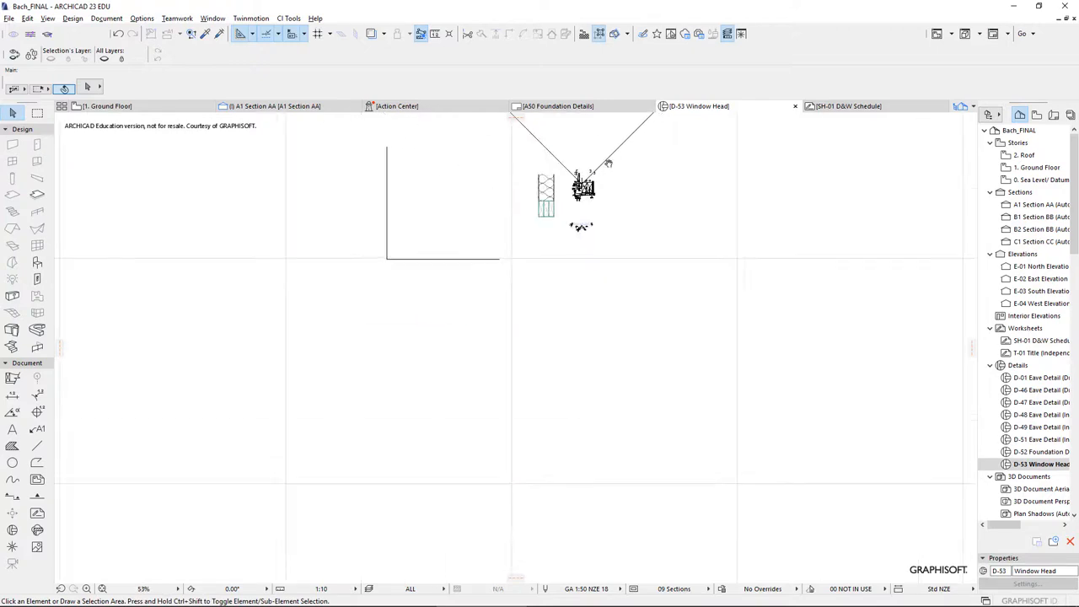
middle_drag(607, 163, 469, 297)
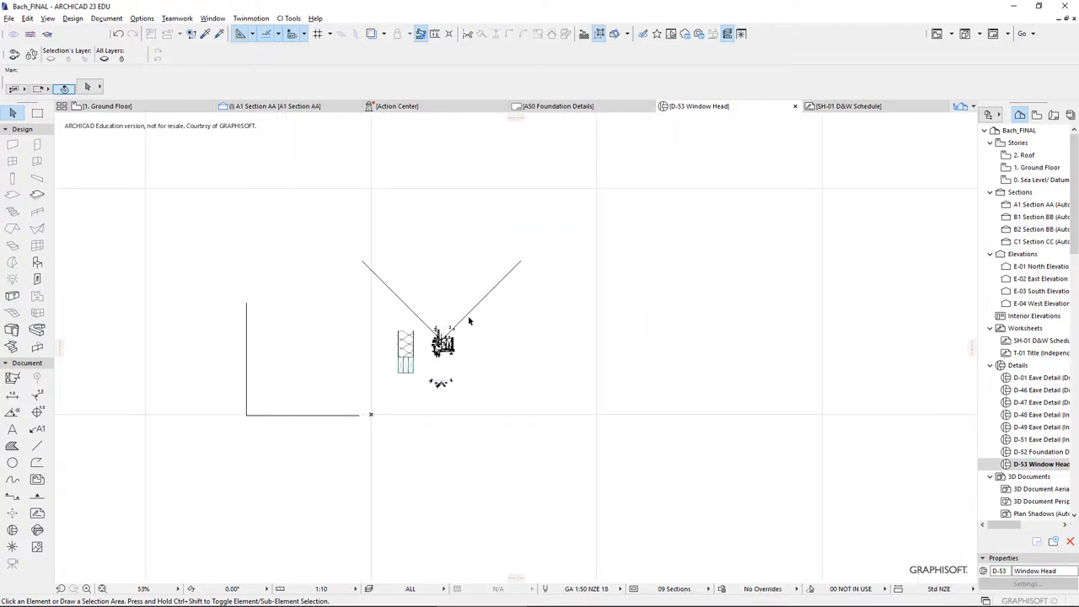
scroll(445, 321, up, 10)
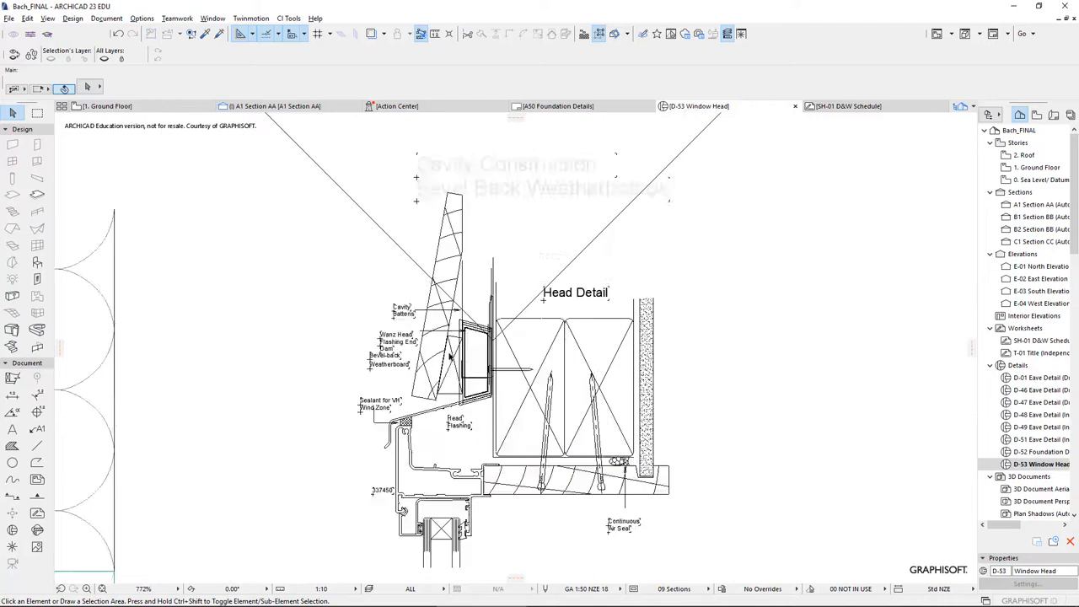
scroll(510, 321, up, 6)
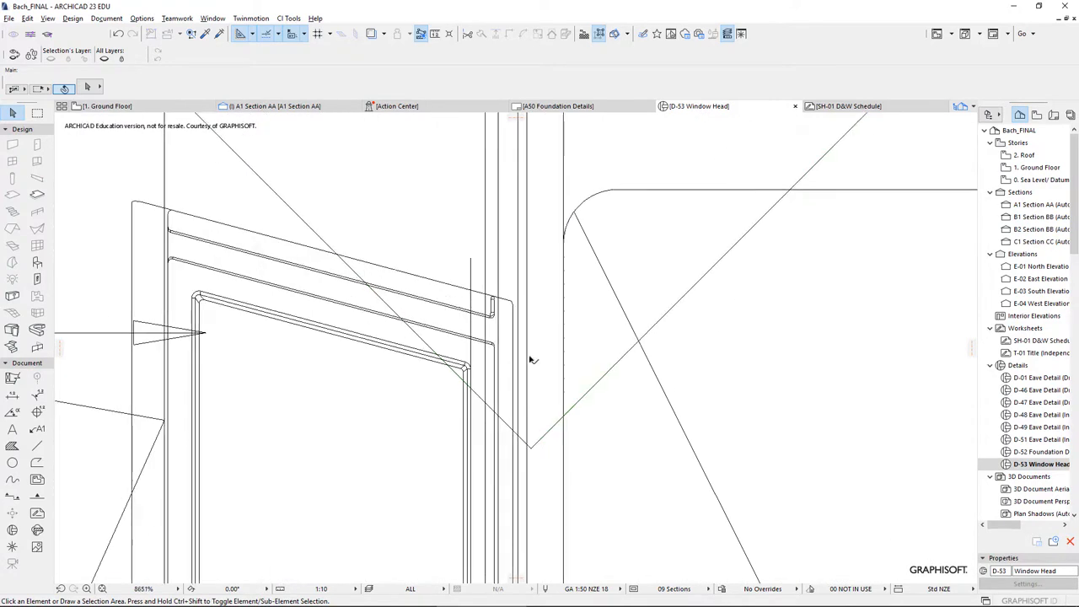
click(531, 453)
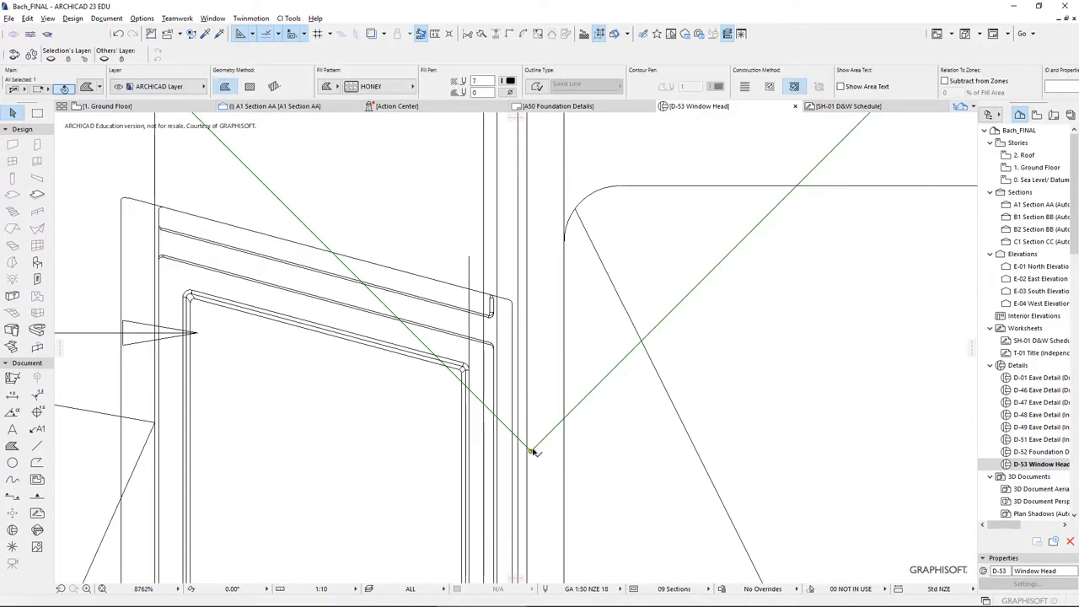
key(Escape)
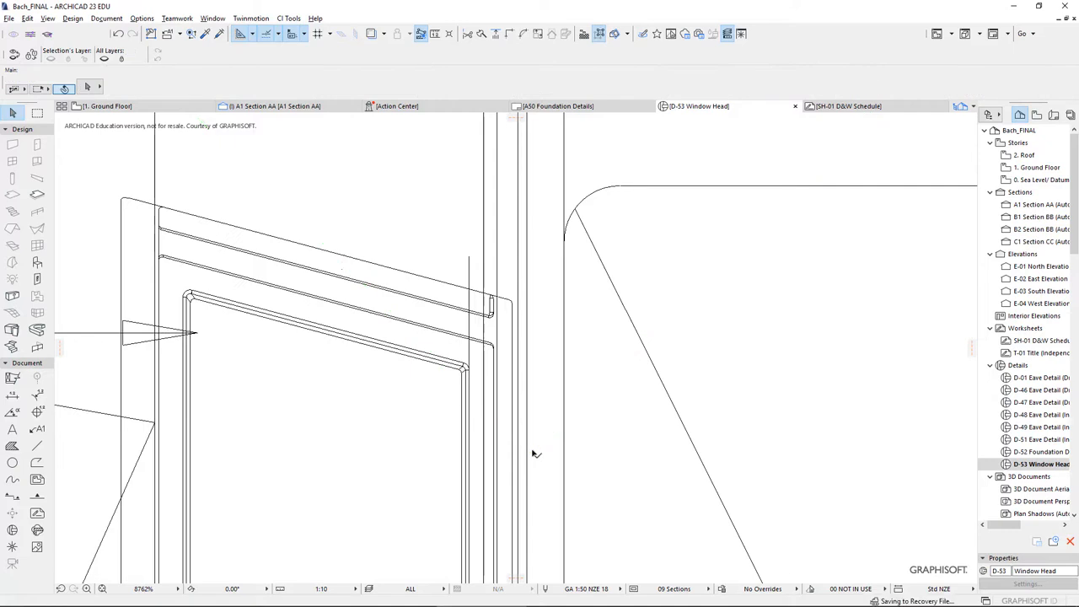
- Set the head flashing polyline to pen 41, 0.35 mm General - Cut Non-Structural
scroll(533, 452, down, 2)
scroll(533, 451, down, 1)
click(501, 365)
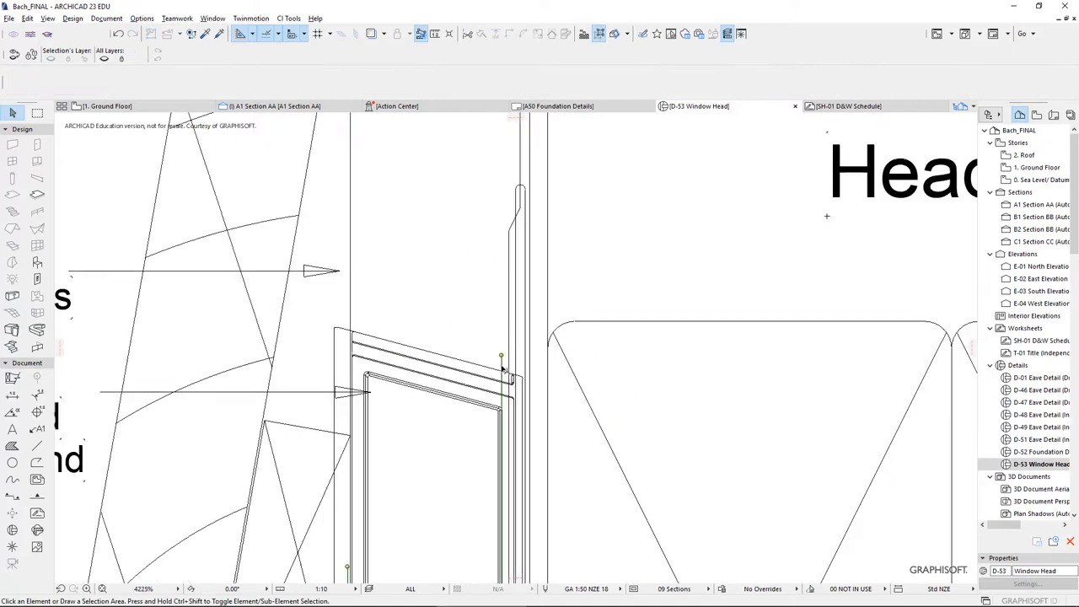
scroll(515, 312, down, 1)
middle_drag(515, 302, 541, 89)
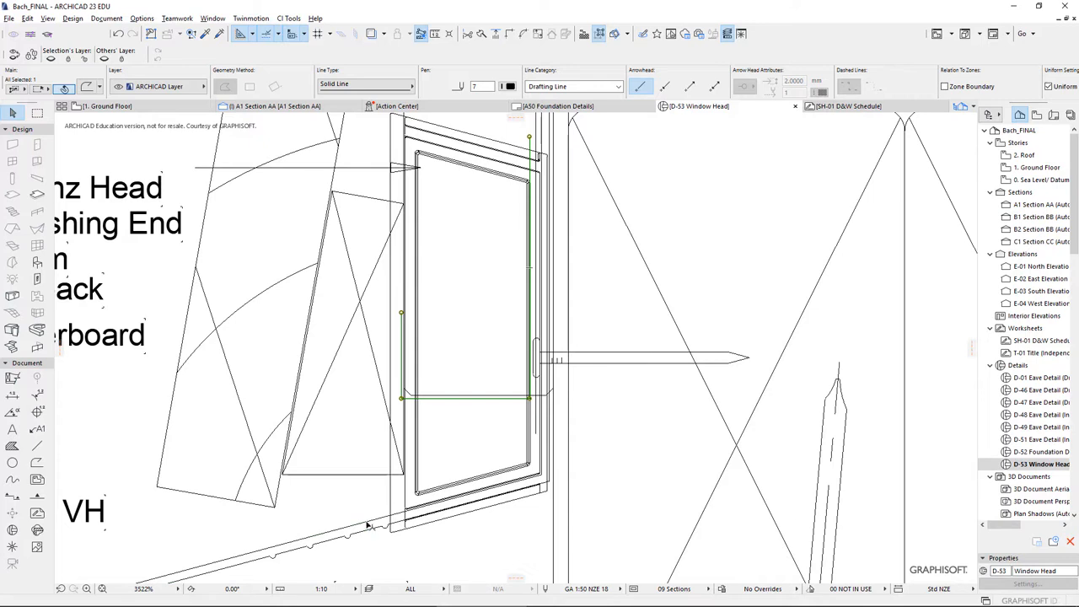
scroll(374, 522, down, 1)
middle_drag(431, 552, 436, 369)
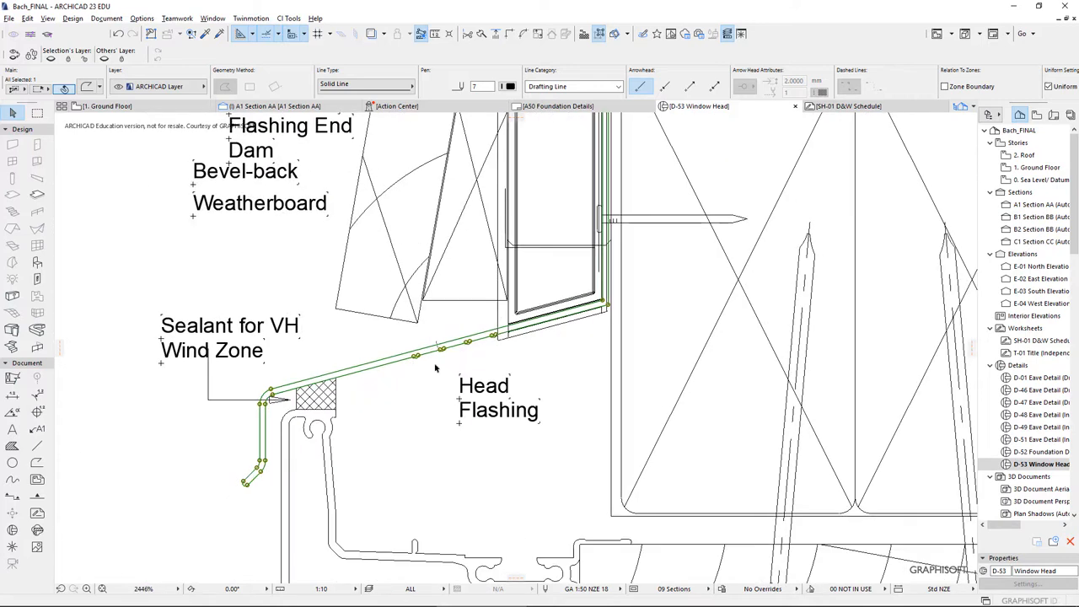
click(509, 87)
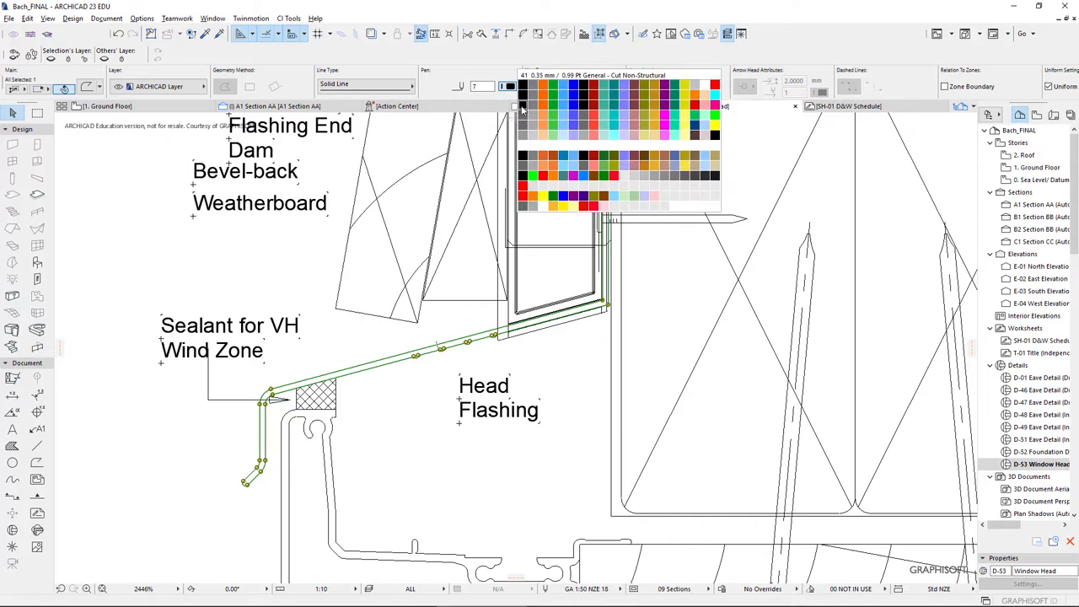
click(521, 107)
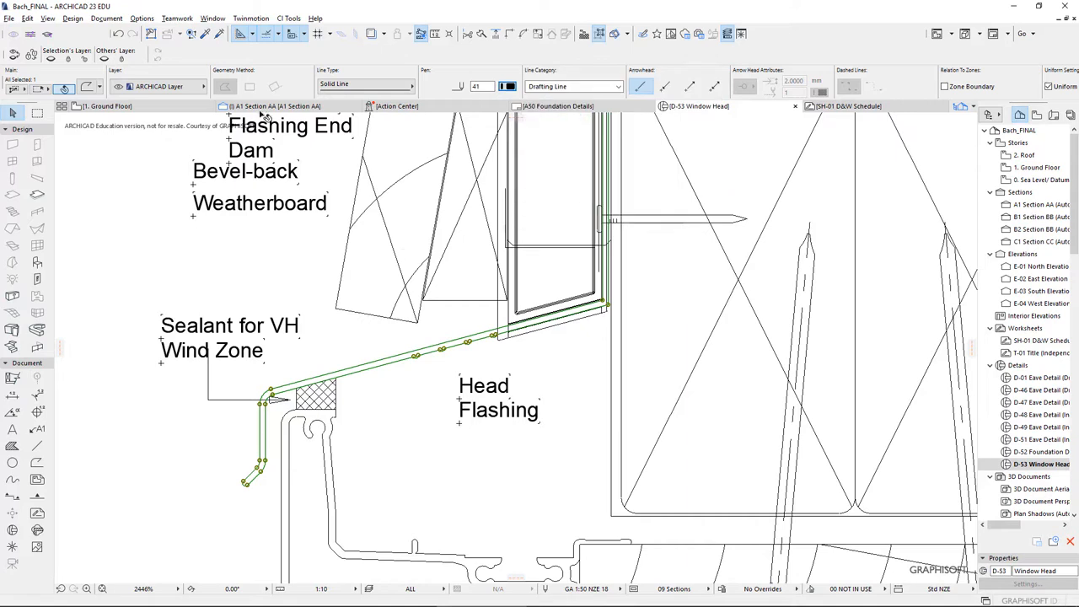
- Turn on True Line Weight for the on-screen view and deselect the flashing
click(48, 18)
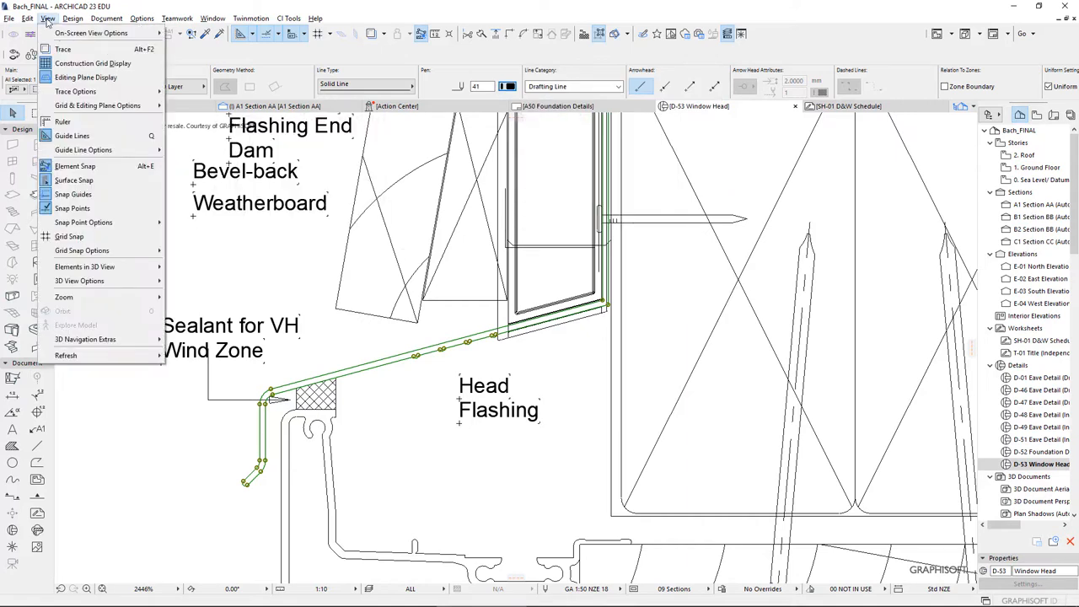
mouse_move(93, 33)
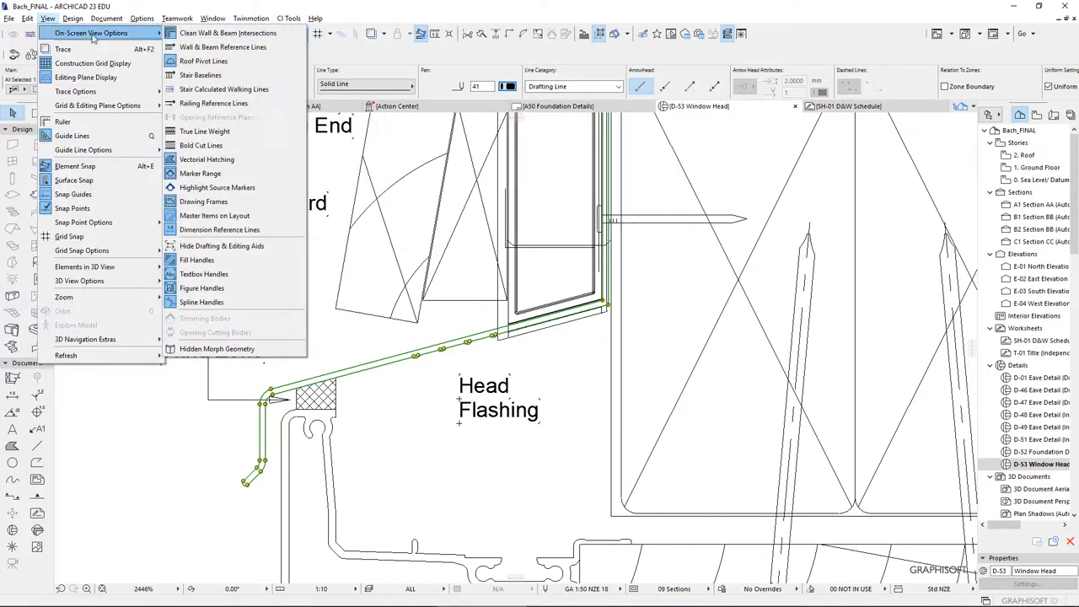
click(202, 132)
scroll(447, 273, down, 3)
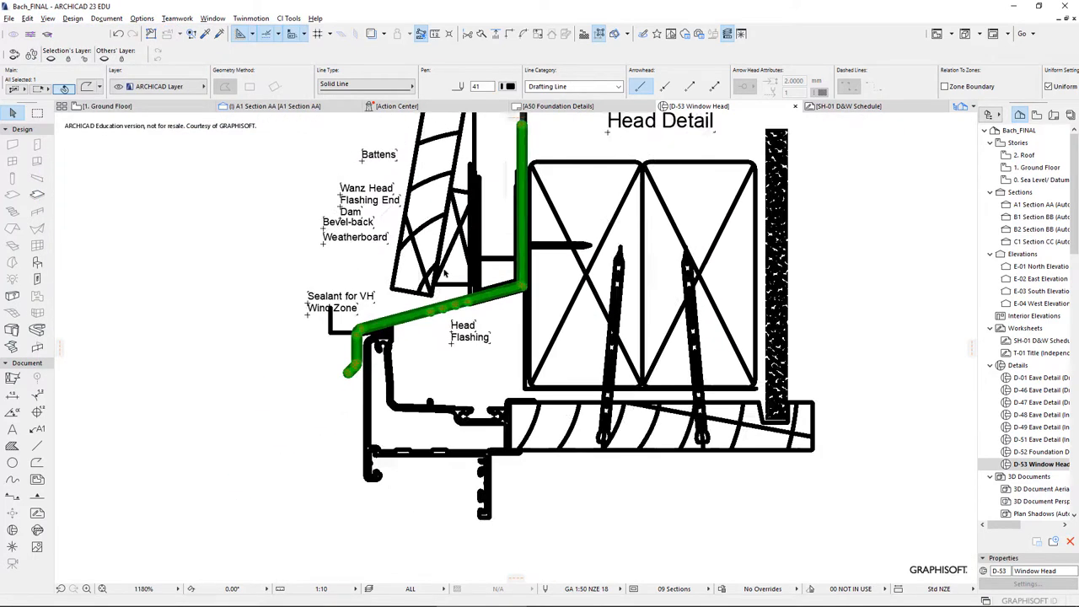
scroll(445, 272, down, 1)
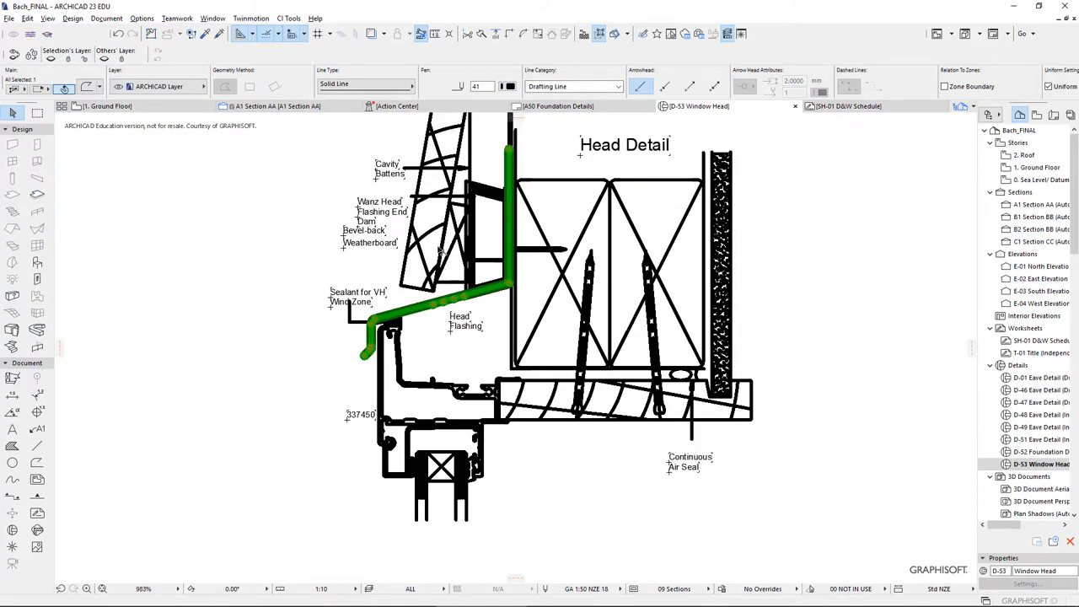
click(335, 237)
key(n)
- Delete the rounded rectangular outlines of the two lintel timbers below the Head Detail title
middle_drag(561, 186, 443, 285)
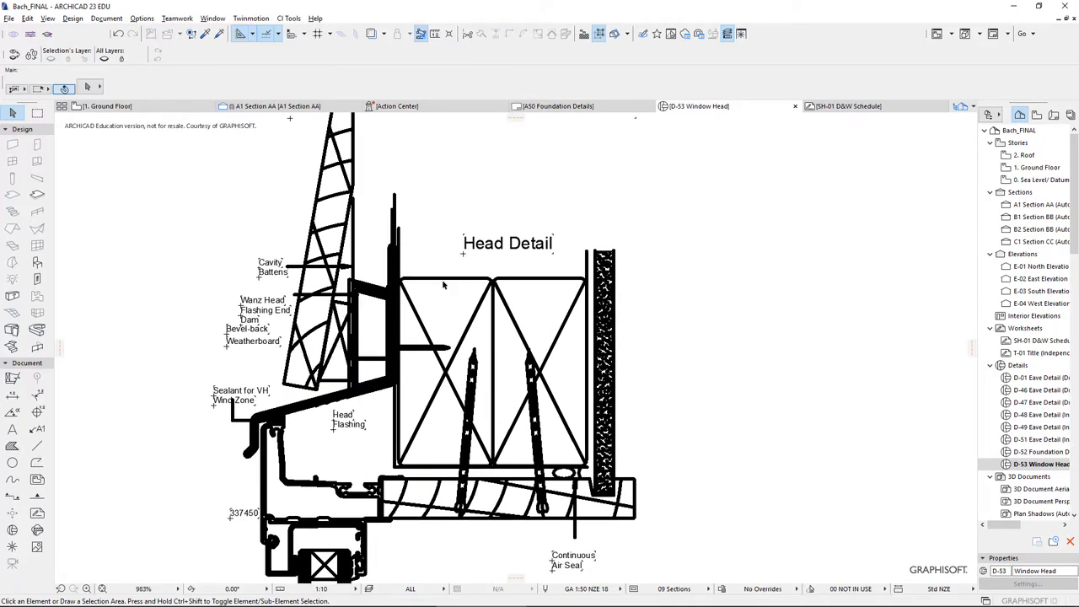
click(635, 488)
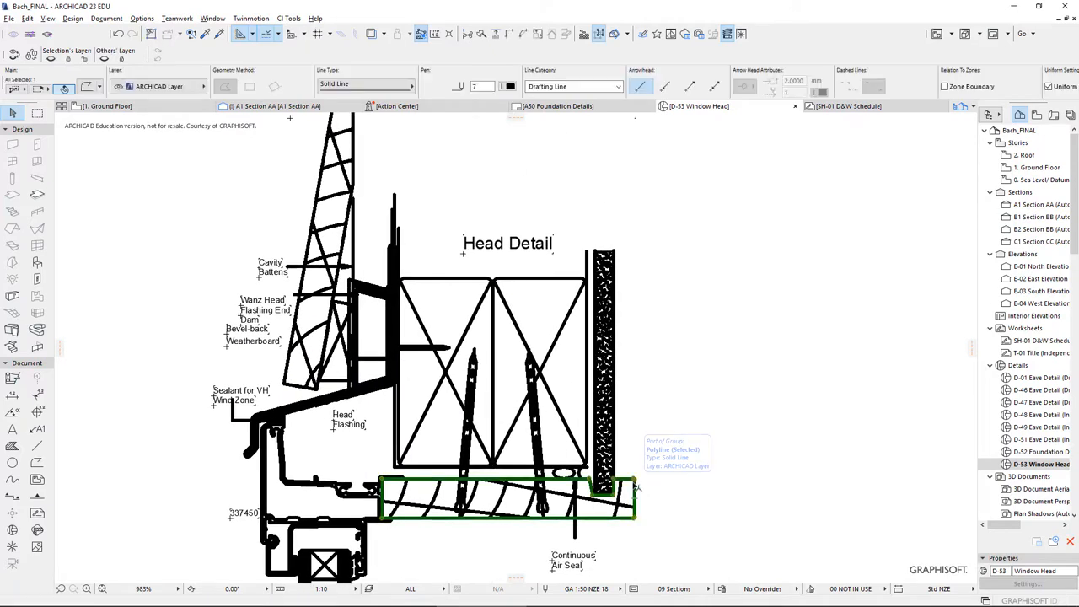
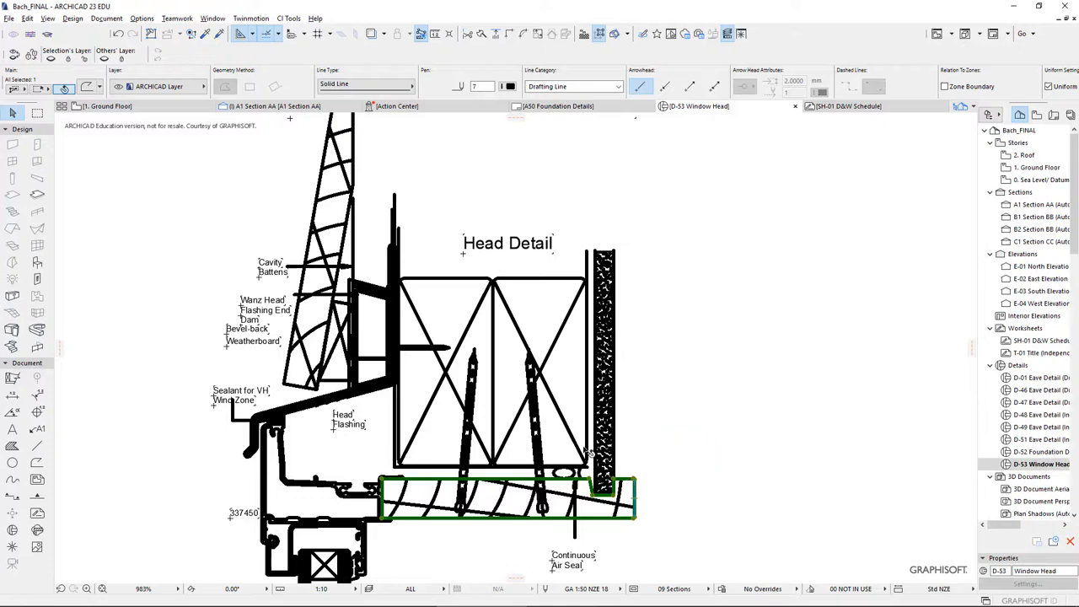
click(463, 284)
click(462, 281)
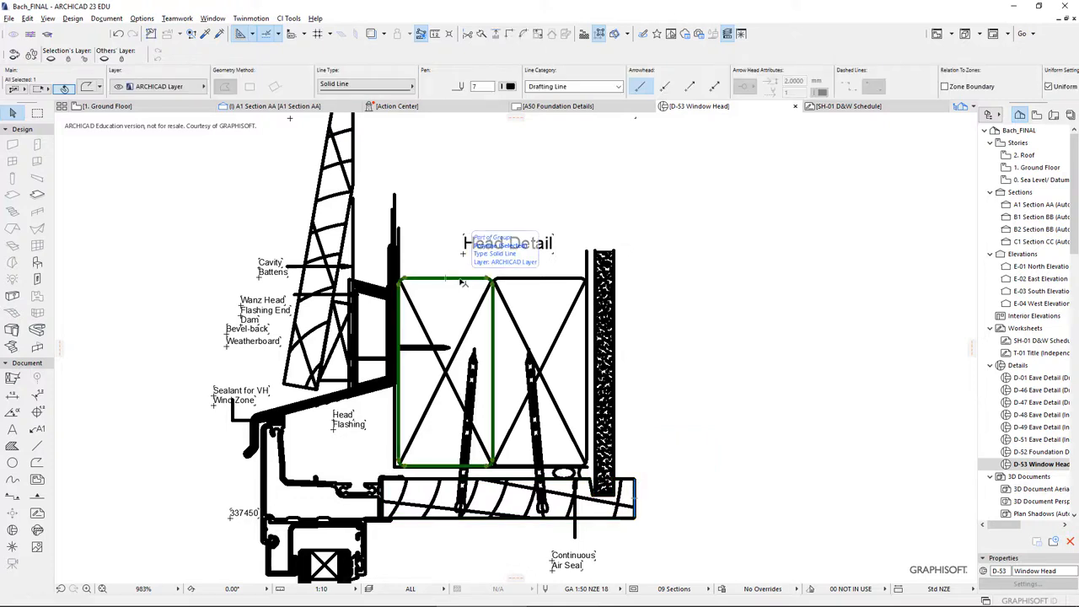
key(Delete)
click(495, 288)
key(Delete)
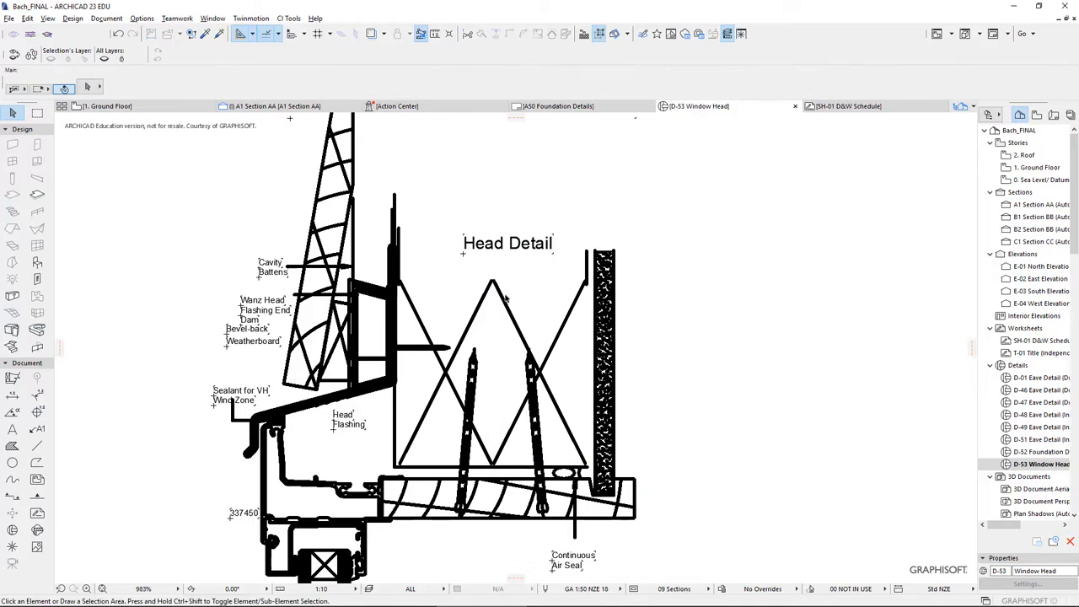
- Delete the diagonal cross lines of the two lintel timbers and the short line beside the wall lining
click(507, 298)
key(Delete)
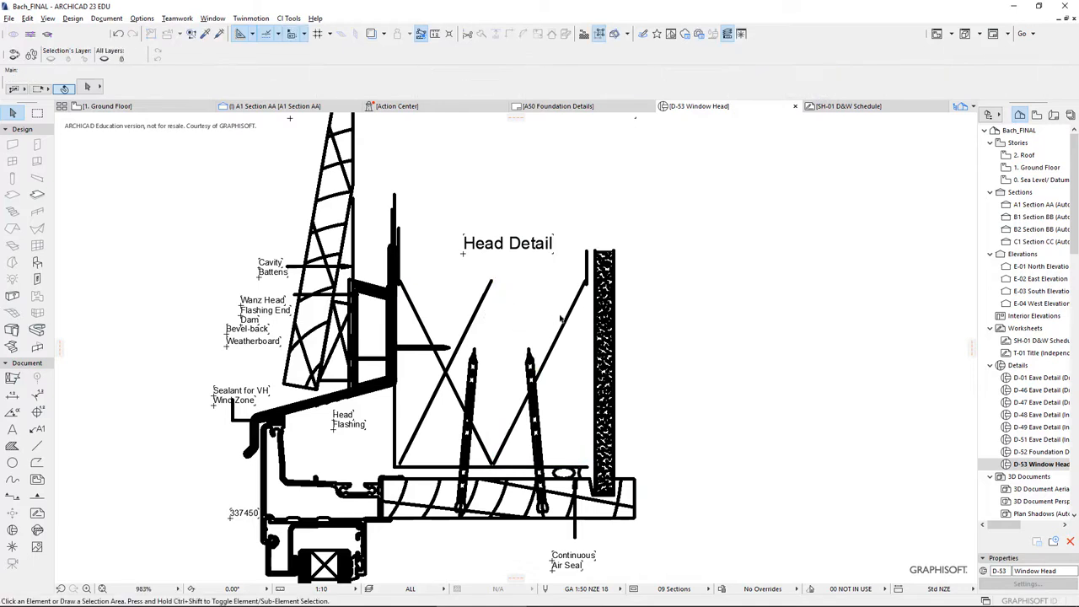
click(567, 317)
key(Delete)
click(585, 280)
key(Delete)
click(477, 308)
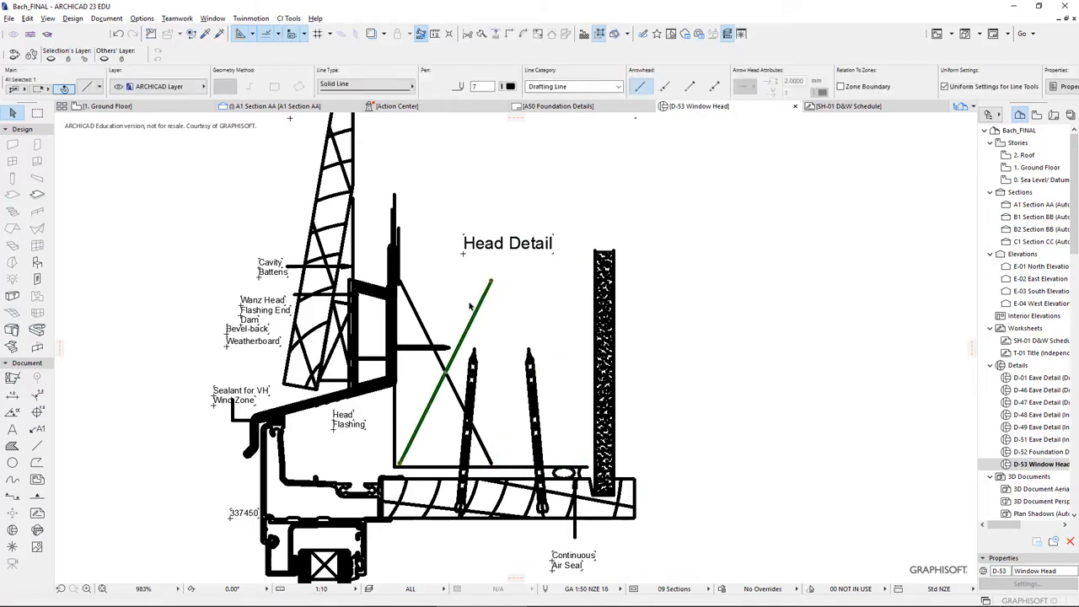
key(Delete)
click(421, 319)
key(Delete)
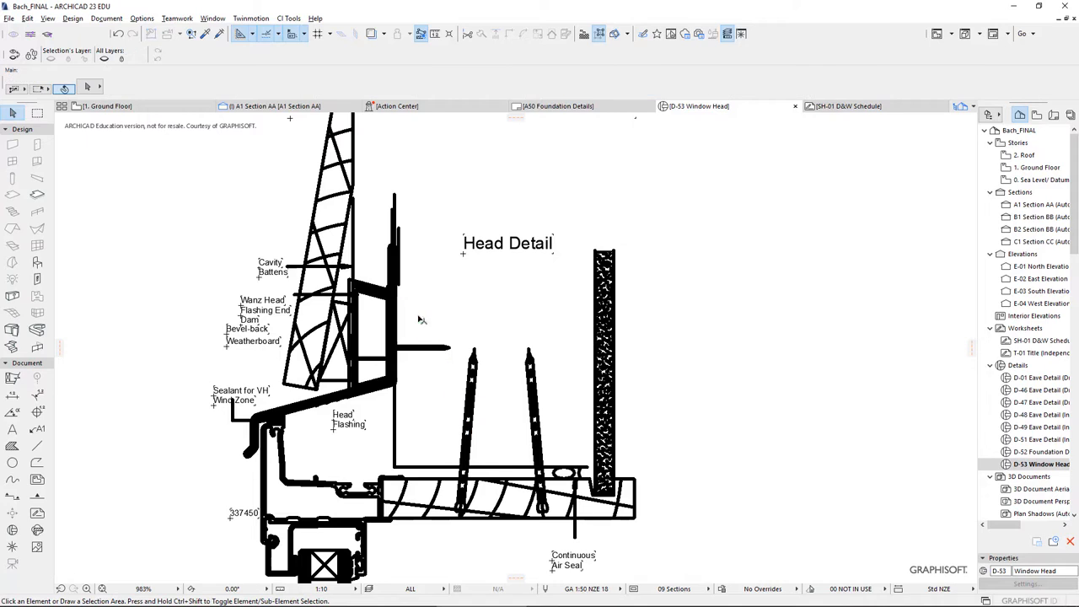
- Delete the two long nails rising from the timber reveal, including the dashed centreline of the one nearer the lining
scroll(484, 428, down, 5)
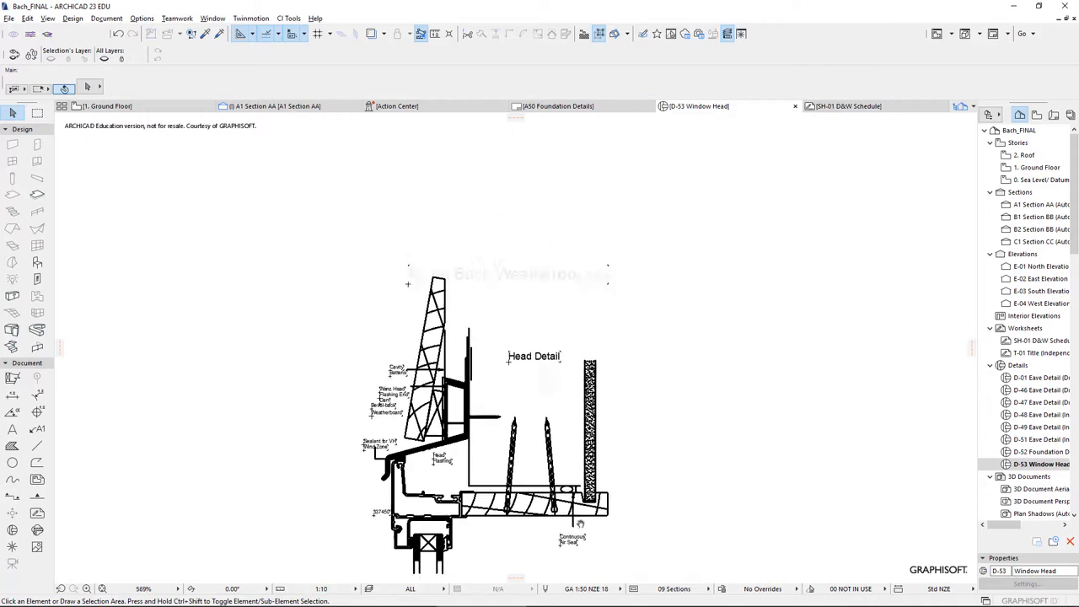
click(472, 361)
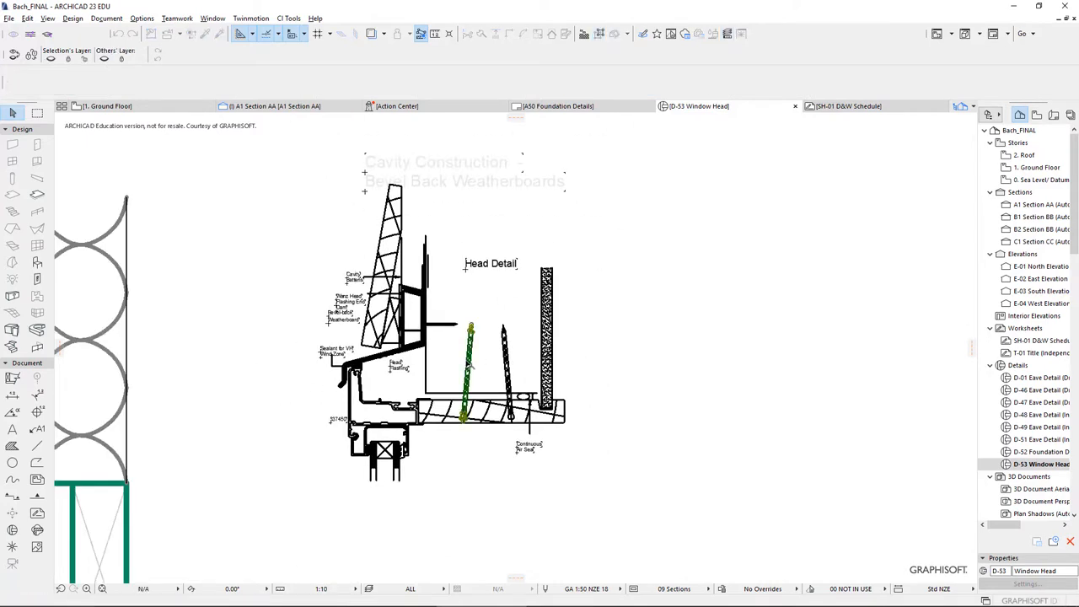
key(Delete)
click(509, 358)
key(Delete)
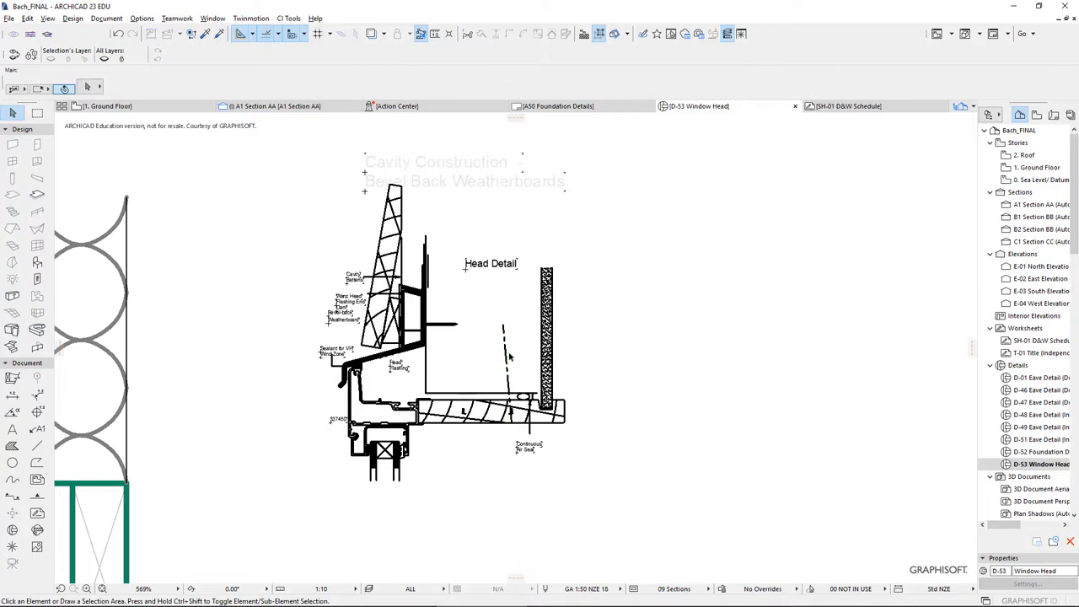
click(508, 367)
key(Delete)
- Change the area selection method to entire elements and try selecting the nail remnants inside the timber reveal
scroll(459, 438, up, 5)
click(452, 446)
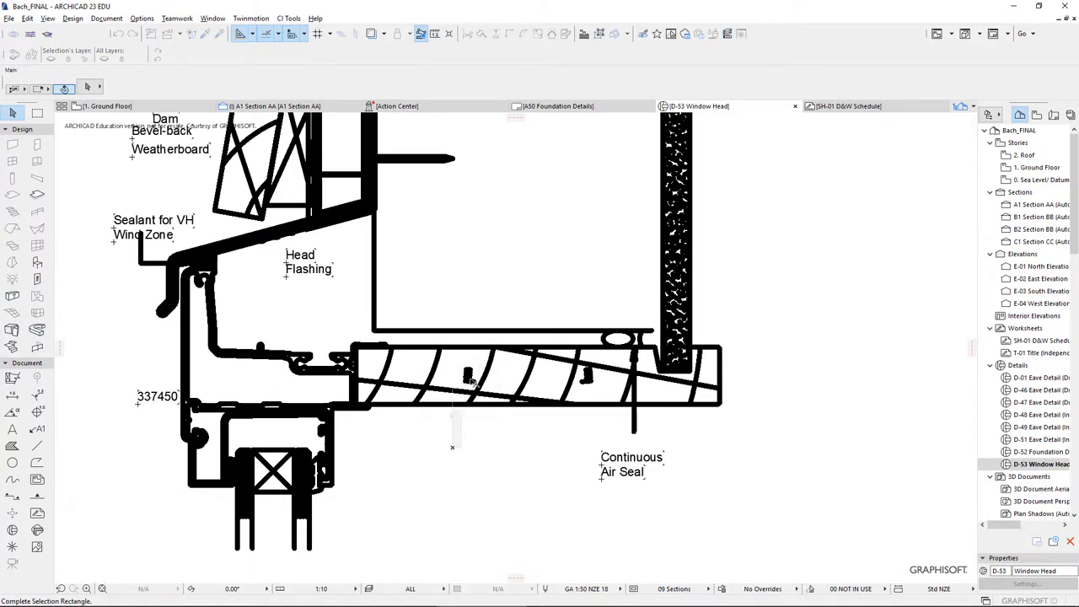
click(497, 314)
key(Escape)
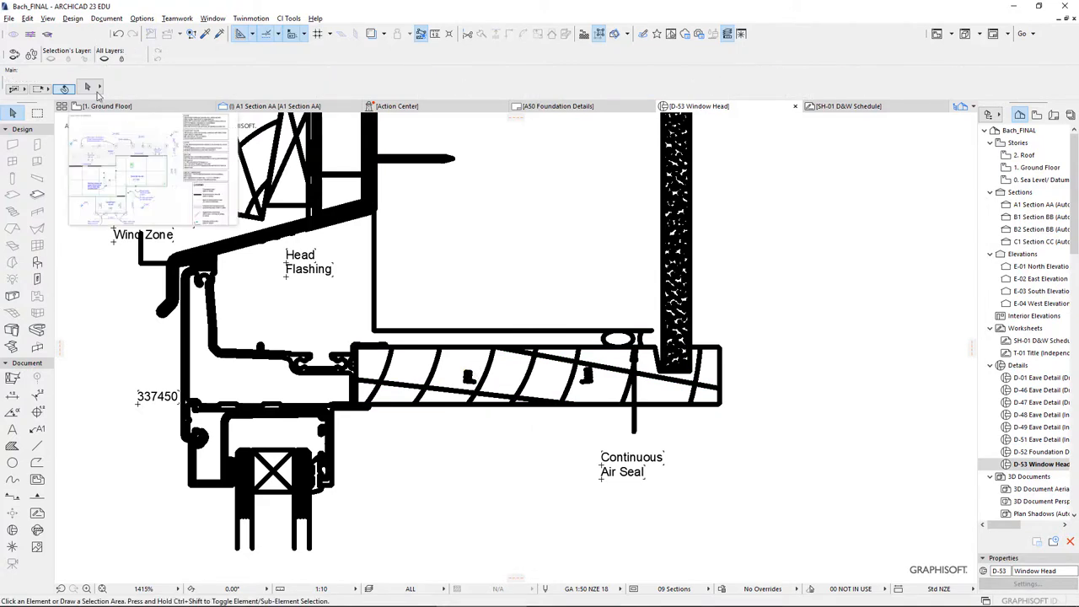
click(15, 89)
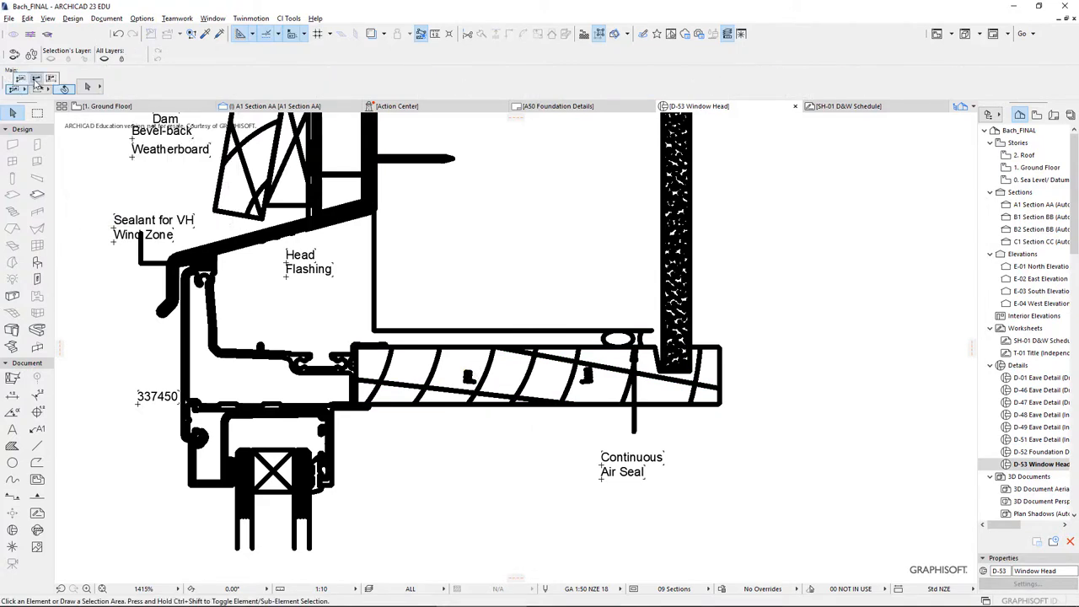
click(34, 81)
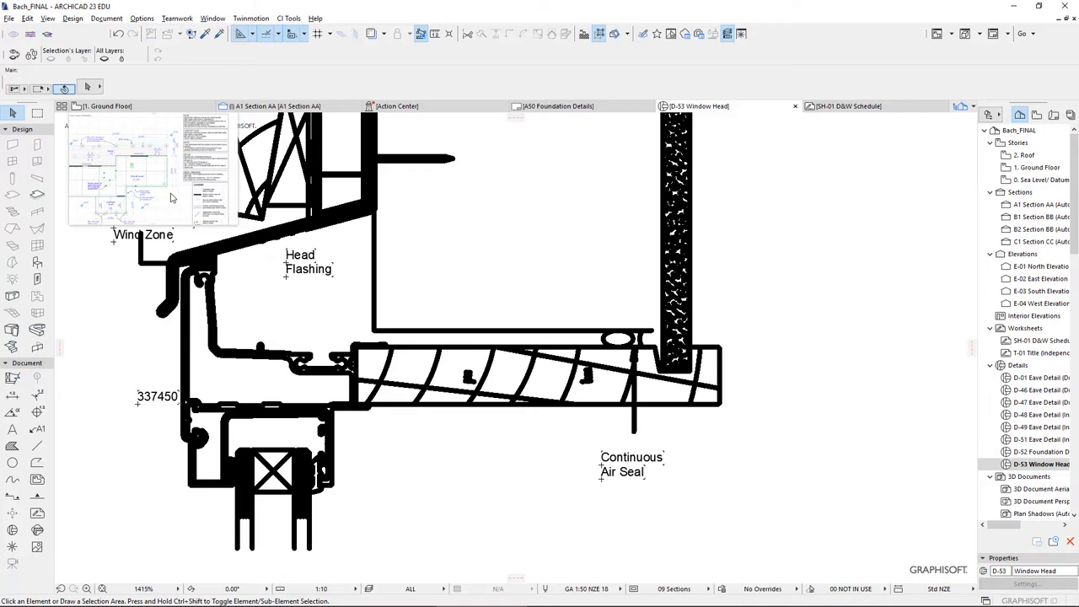
click(416, 443)
click(599, 296)
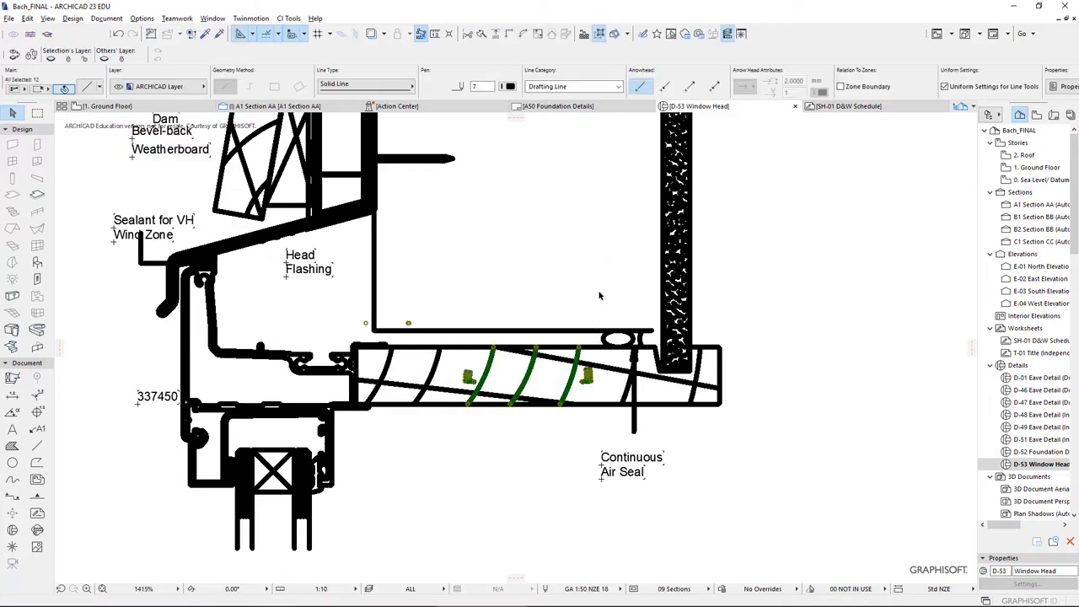
click(445, 421)
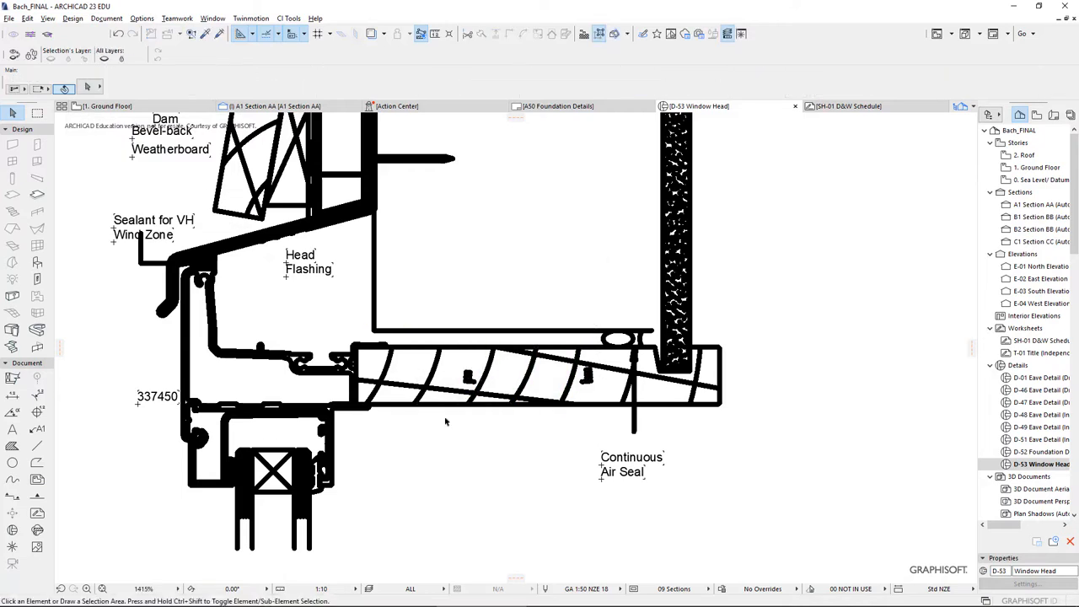
key(Escape)
- Delete the two small nail remnants inside the timber reveal, keeping the wood grain lines
click(464, 283)
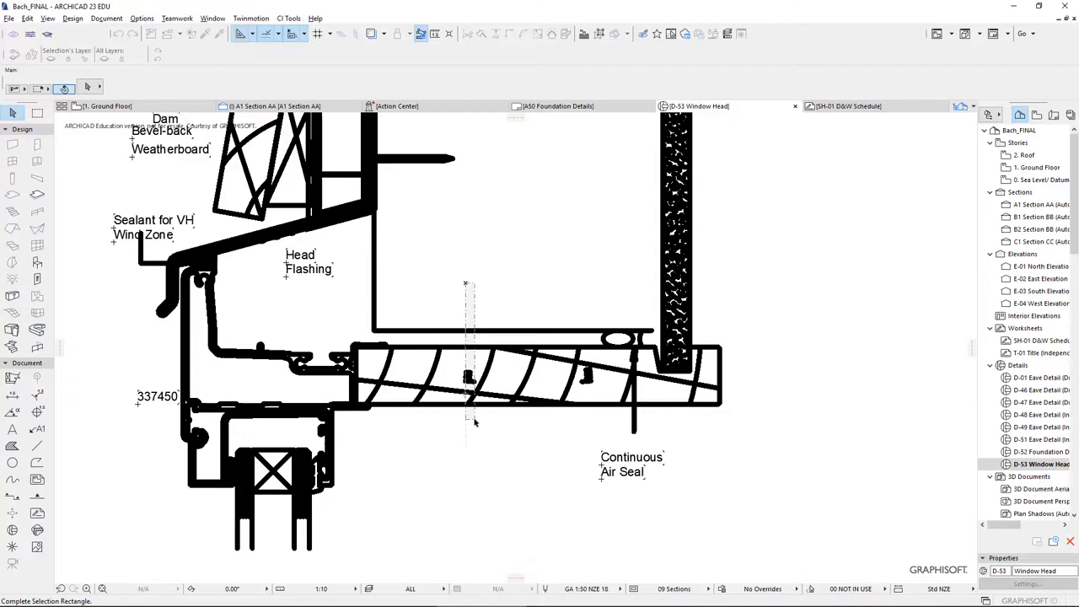
key(Escape)
click(447, 319)
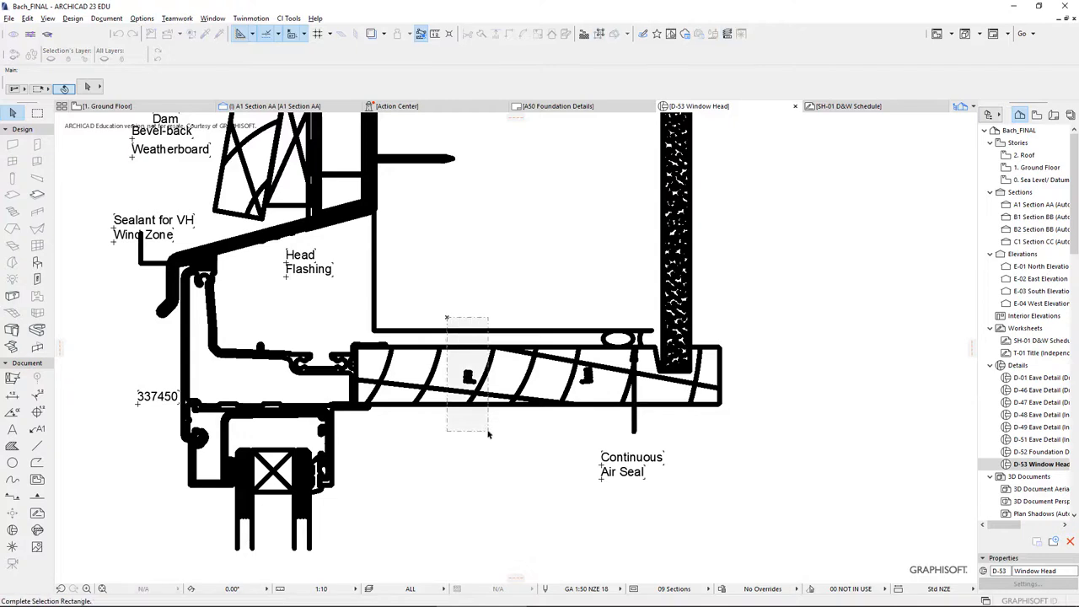
key(Escape)
click(571, 313)
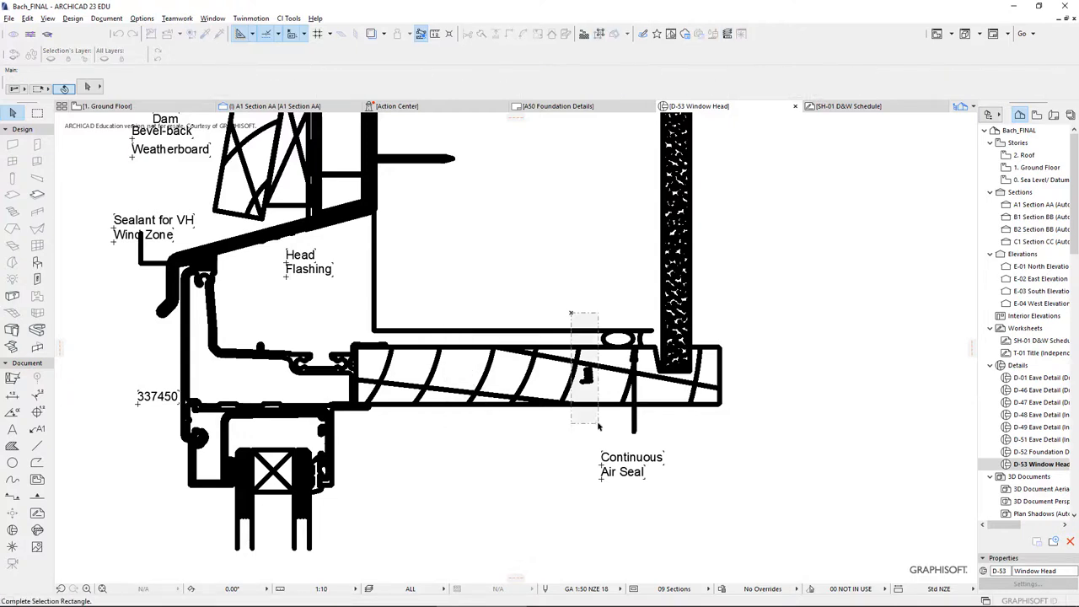
click(598, 426)
key(Escape)
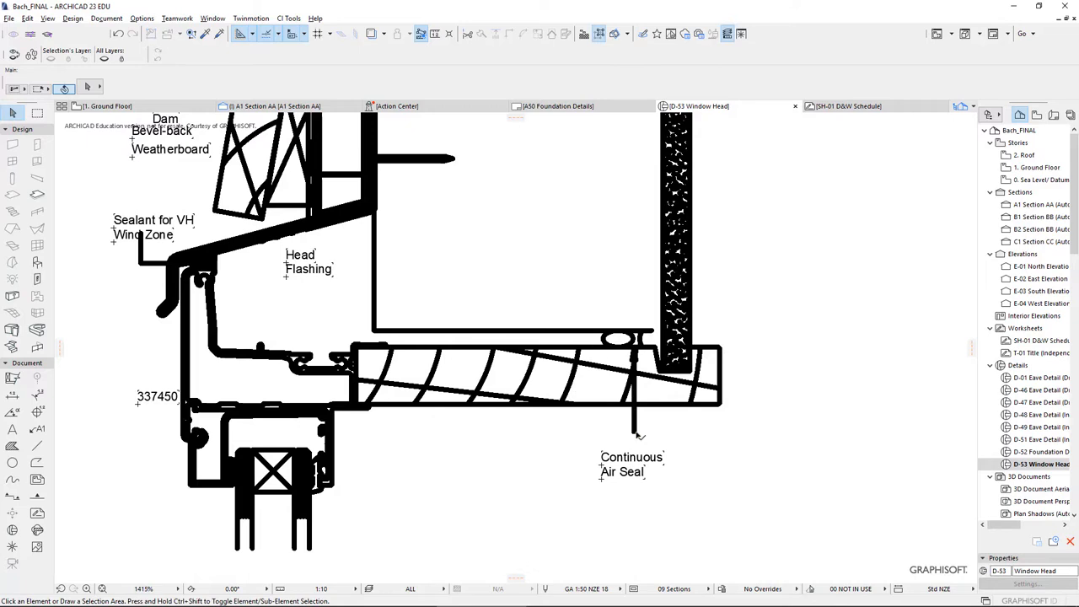
- Delete the leader line and arrowhead pointing from the Continuous Air Seal note to the seal
click(636, 433)
key(Delete)
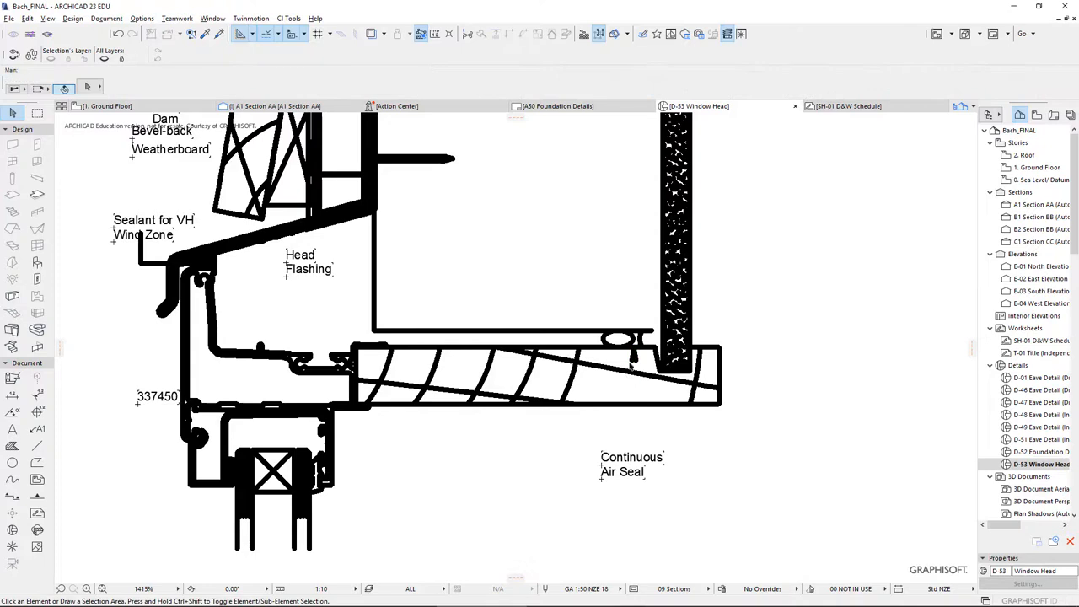
click(633, 357)
- Move the "Air Seal" text up beside "Continuous" so the note reads on one line
click(633, 472)
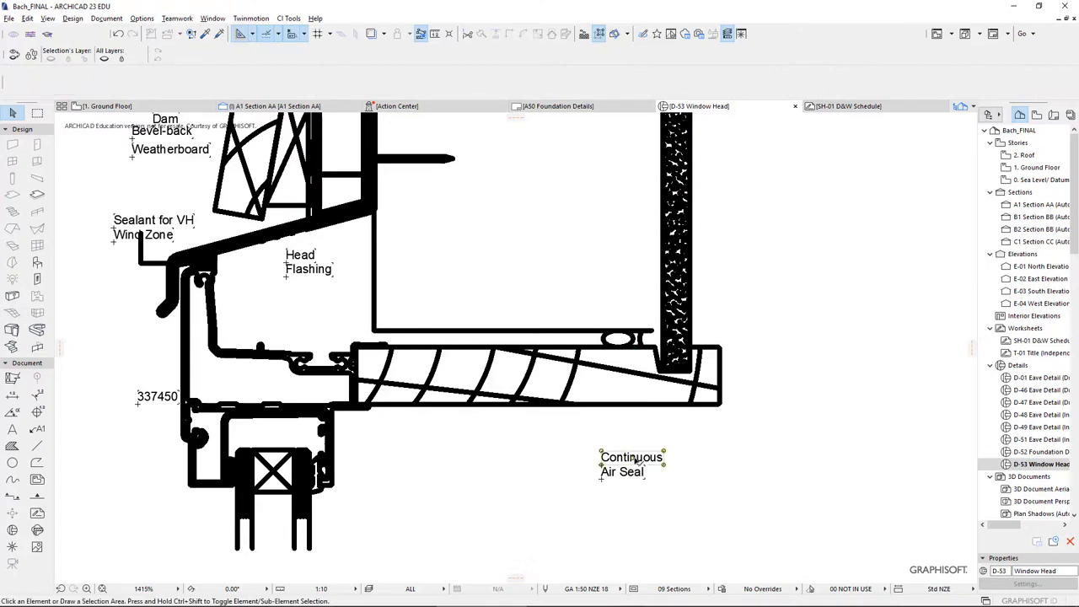
click(631, 477)
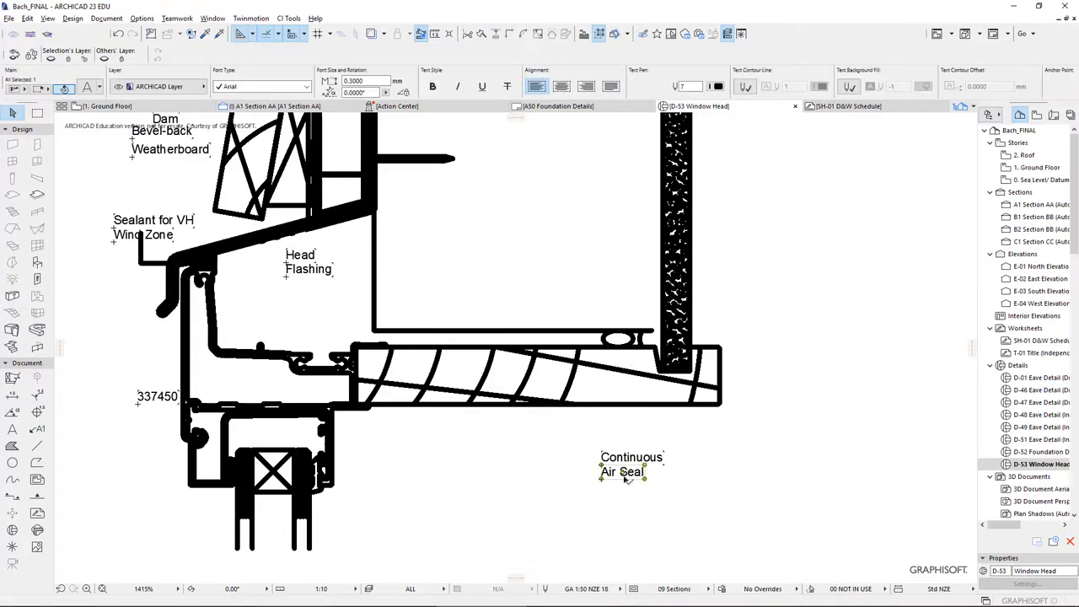
click(625, 478)
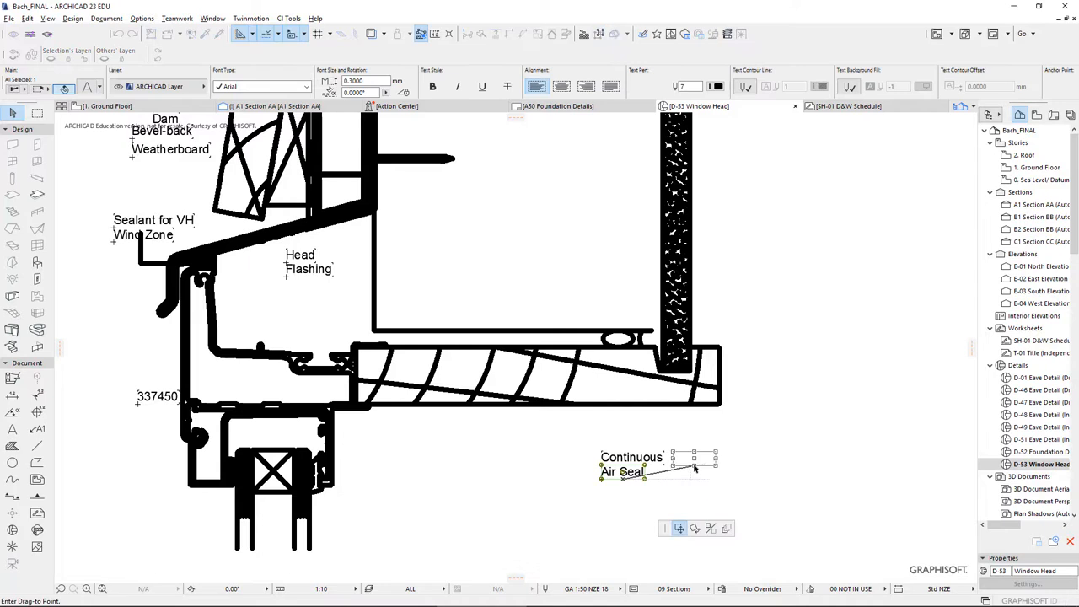
click(695, 468)
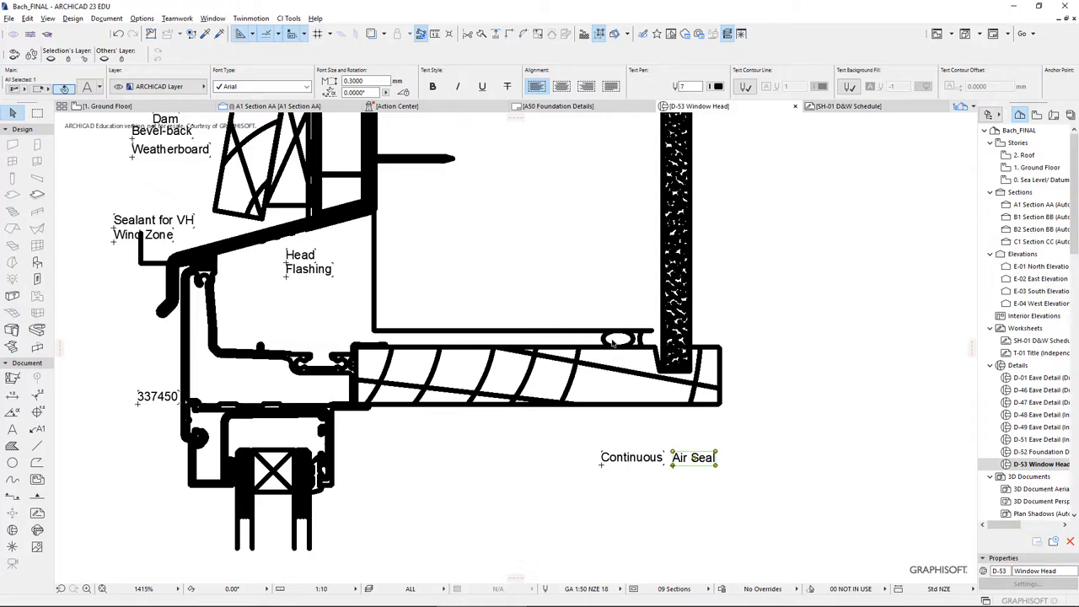
scroll(659, 337, up, 8)
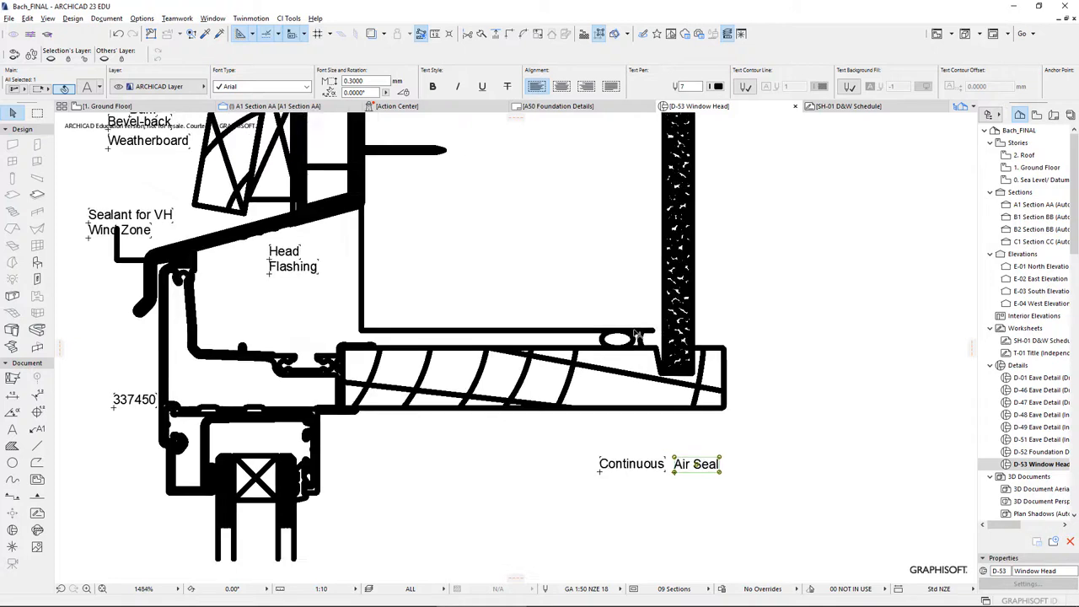
click(580, 362)
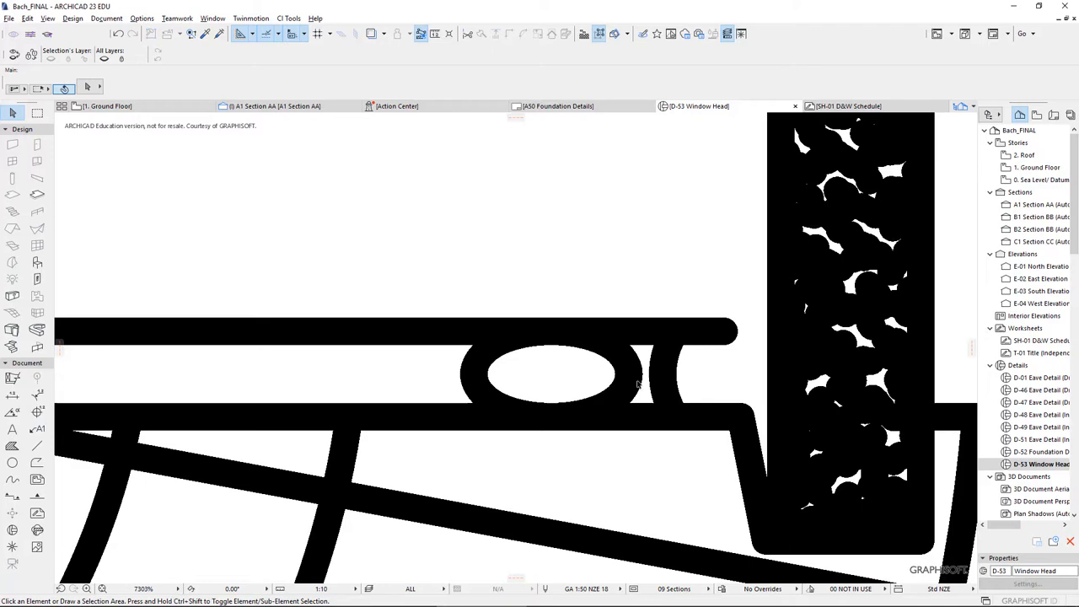
scroll(667, 392, down, 12)
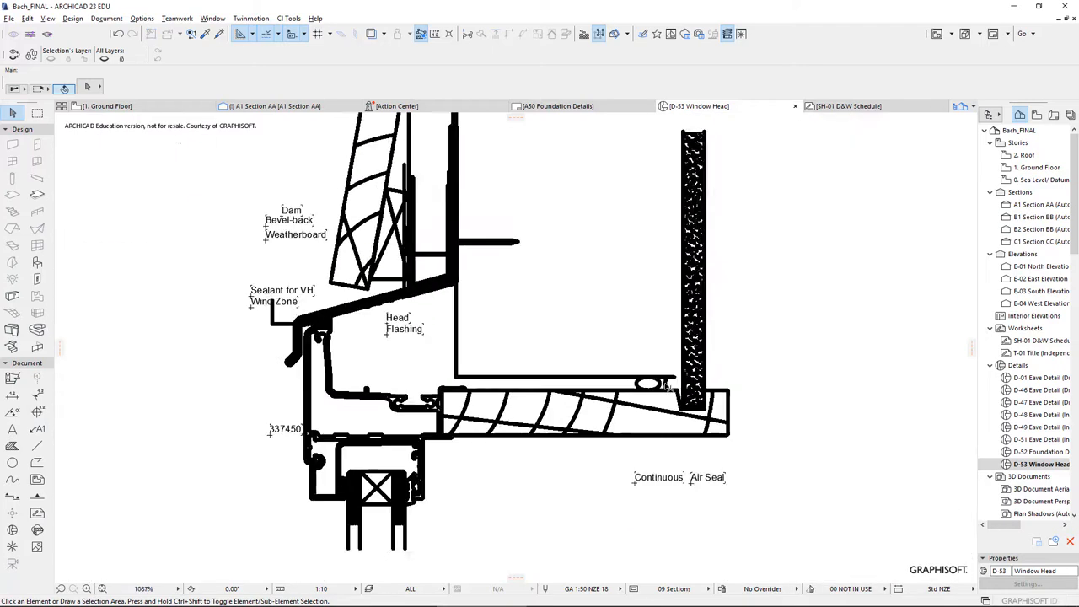
- Delete the imported title text block starting with "Pacific Architectural Suite (40mm platform)" below the window head drawing
scroll(292, 254, down, 4)
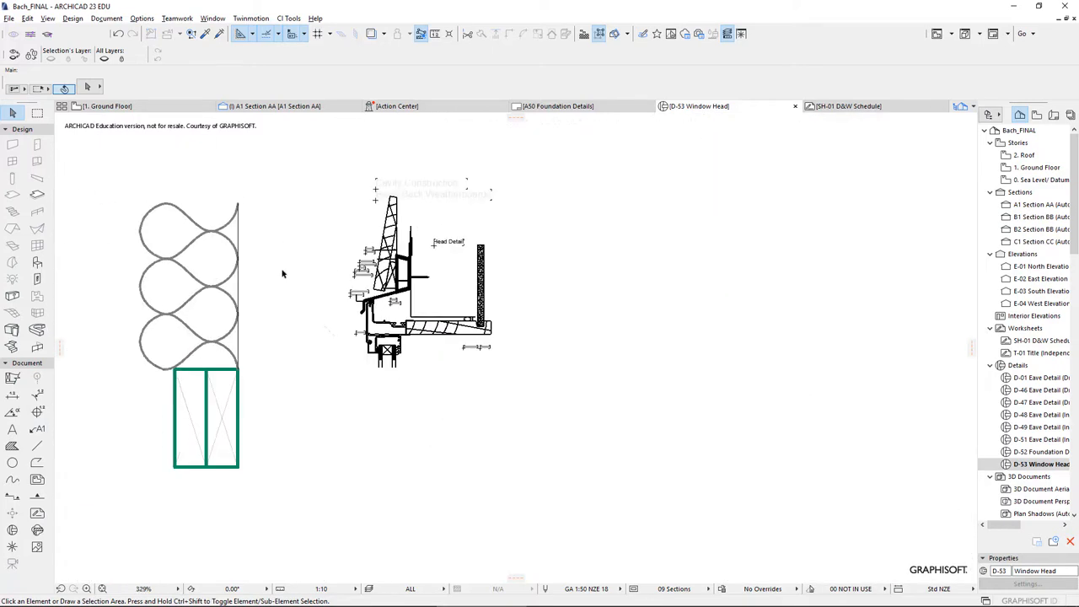
click(272, 274)
click(340, 443)
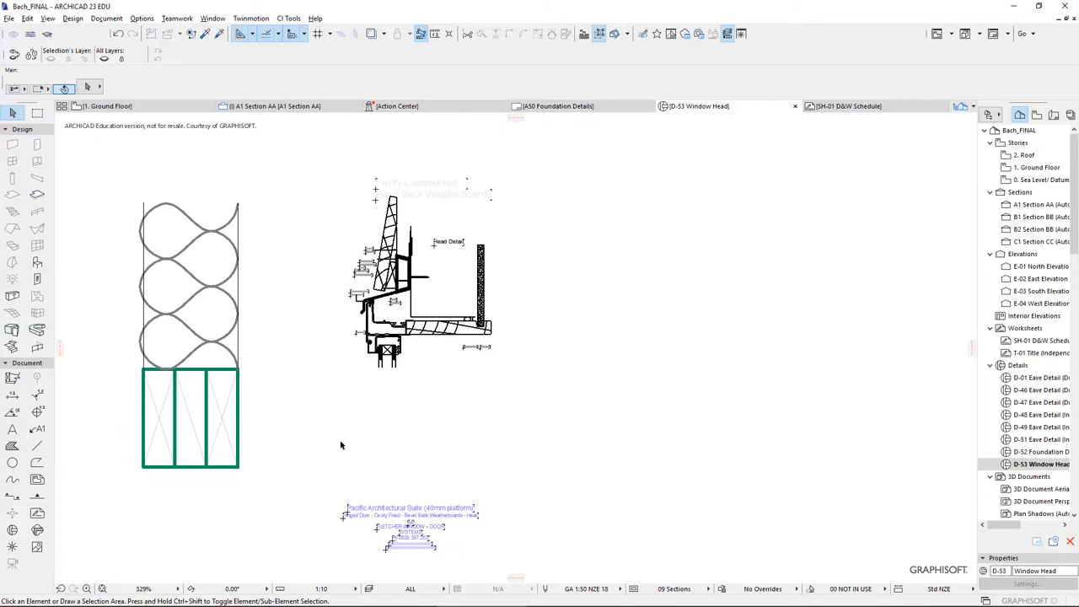
click(310, 452)
click(533, 558)
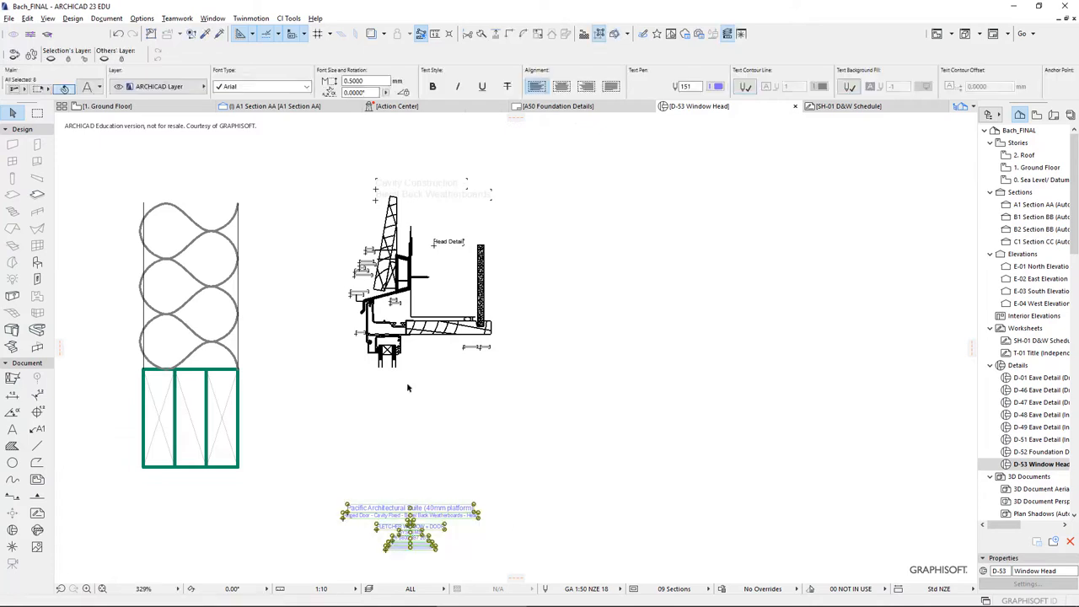
key(Delete)
scroll(353, 333, up, 4)
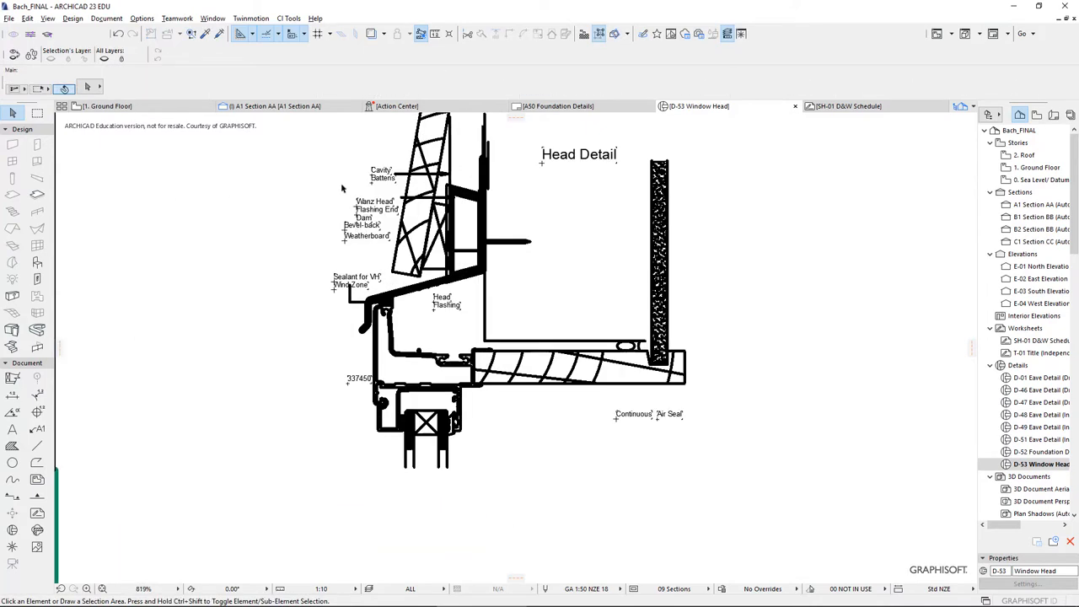
scroll(413, 286, up, 1)
click(446, 263)
scroll(456, 276, up, 3)
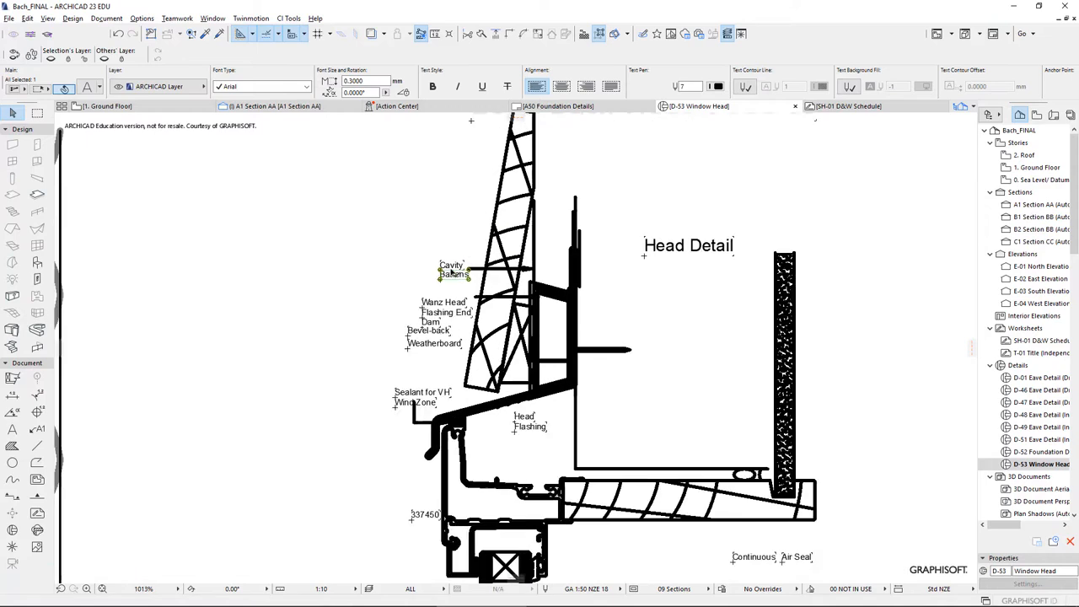
- Save the D-53 Window Head detail as a view, with its zooming set to Current Zoom
scroll(456, 277, down, 3)
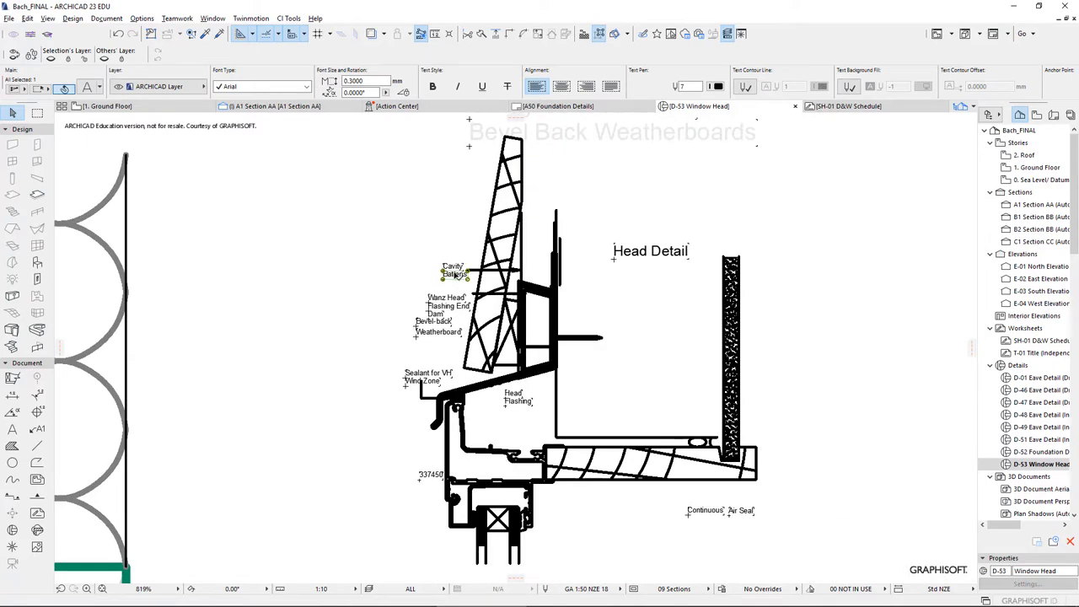
scroll(454, 273, down, 2)
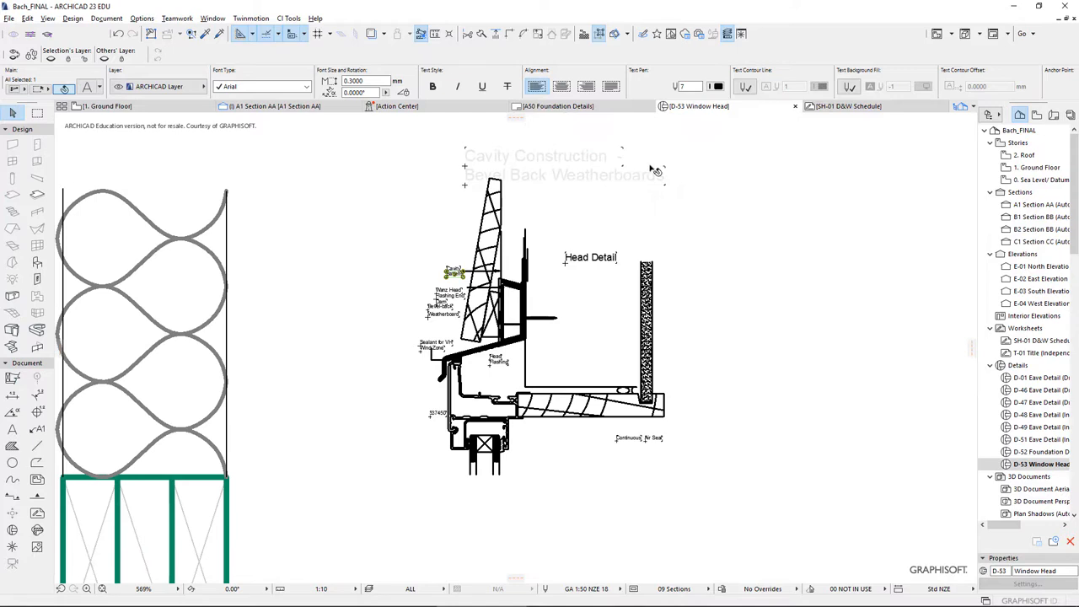
right_click(749, 112)
click(661, 319)
right_click(690, 109)
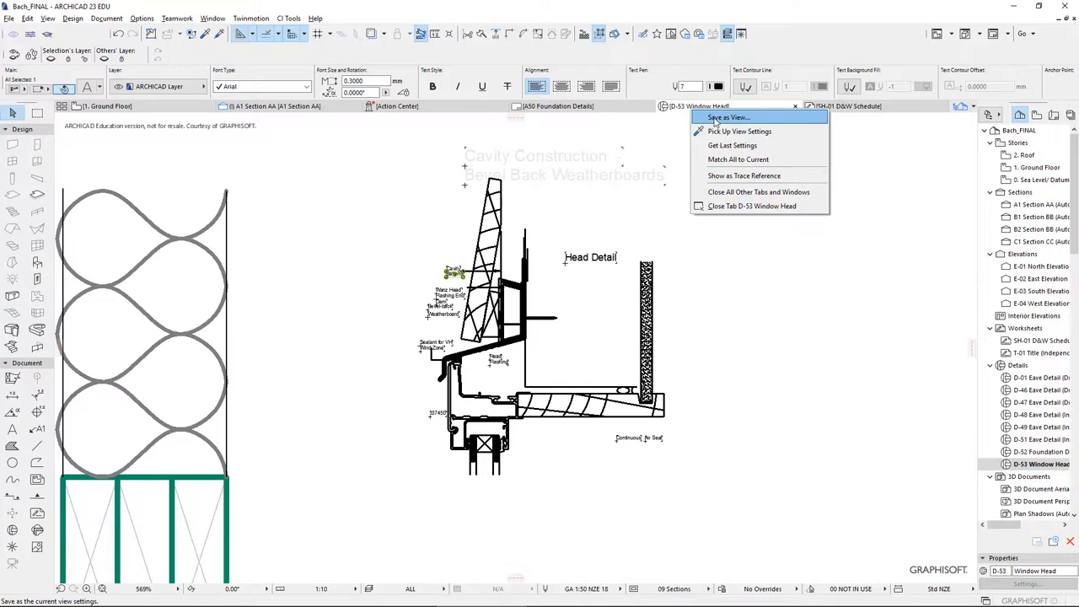
click(727, 118)
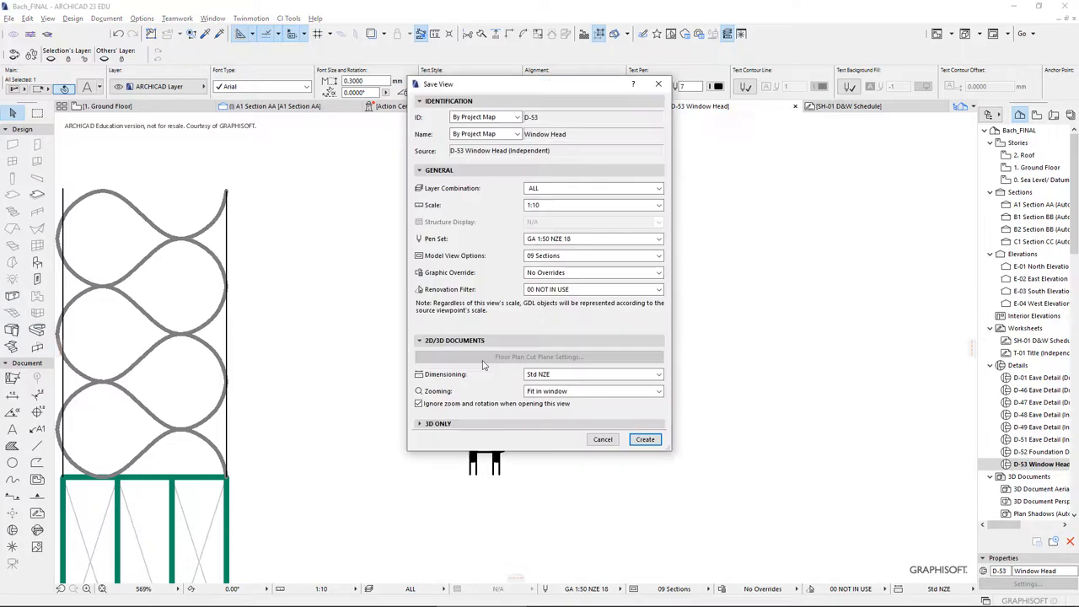
click(552, 391)
click(548, 403)
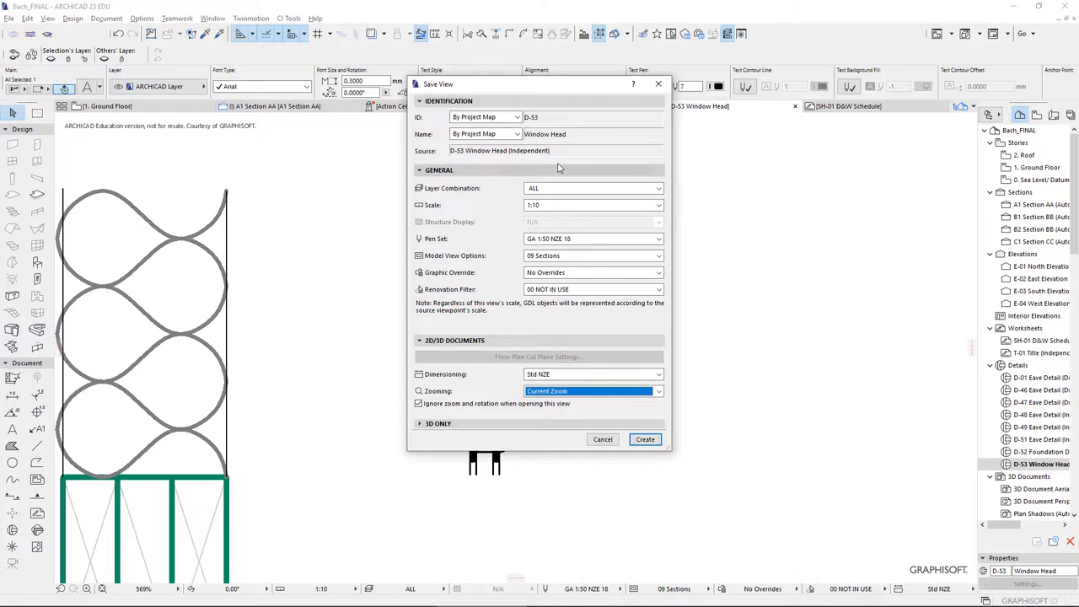
click(644, 439)
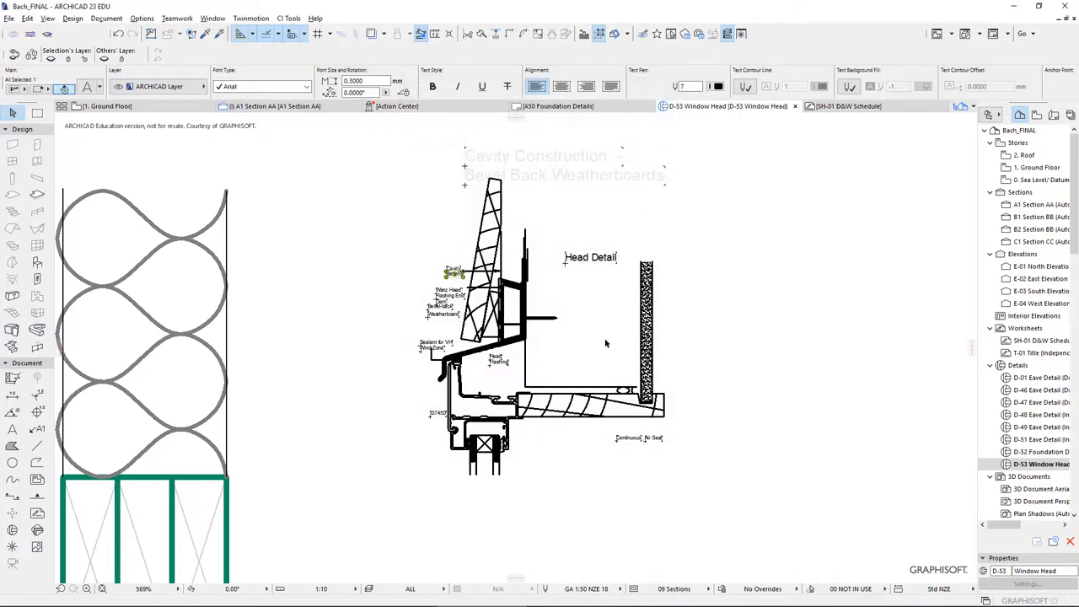
- Move the saved D-53 Window Head view into the Details folder
click(1036, 114)
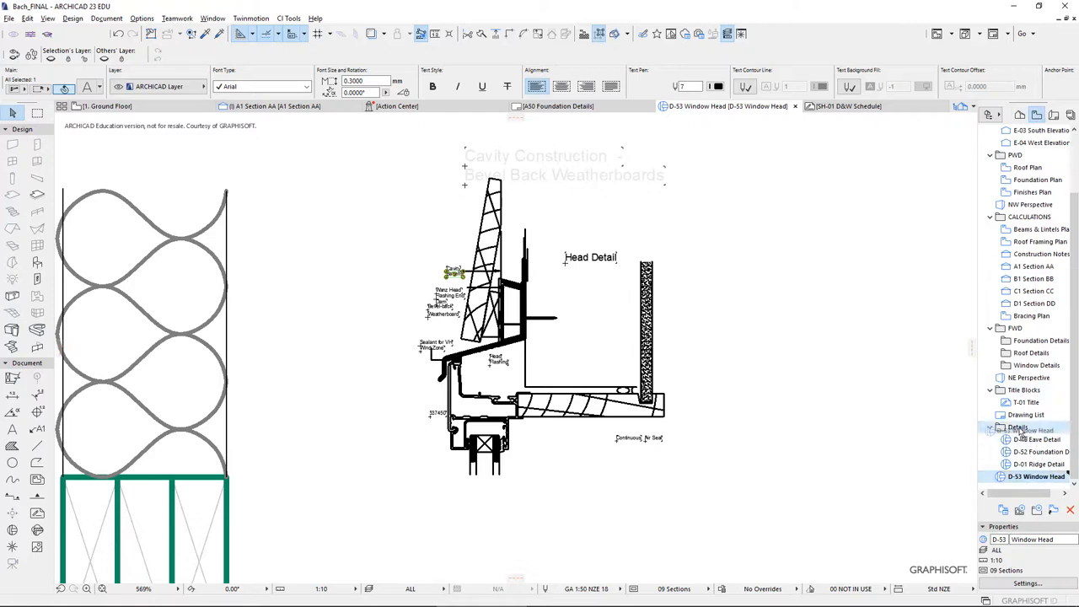
scroll(750, 312, down, 3)
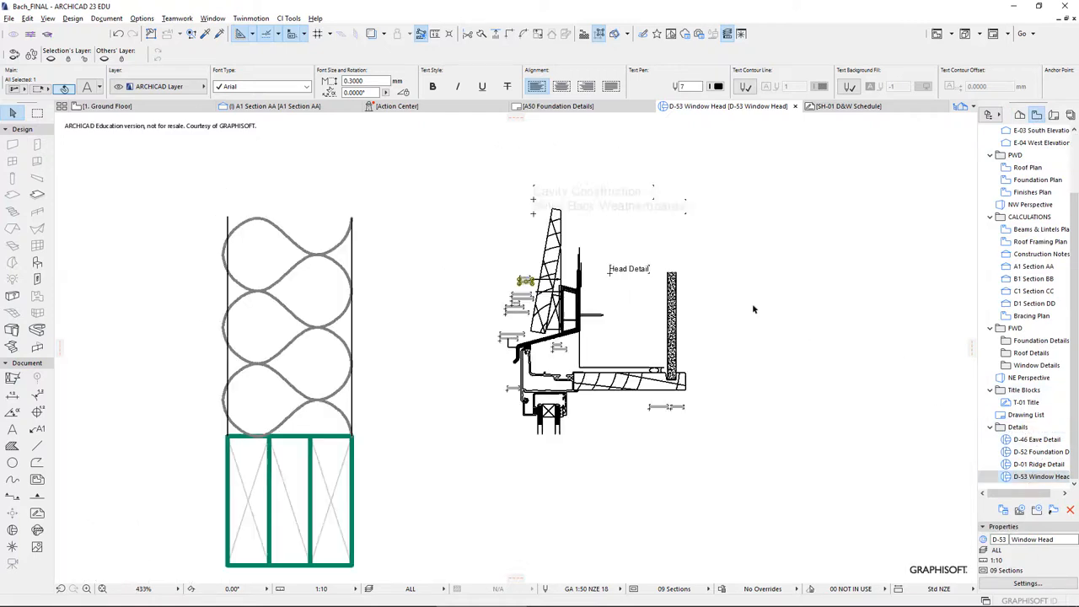
- Open the A52 Window Details layout and bring the whole sheet into view
click(1054, 116)
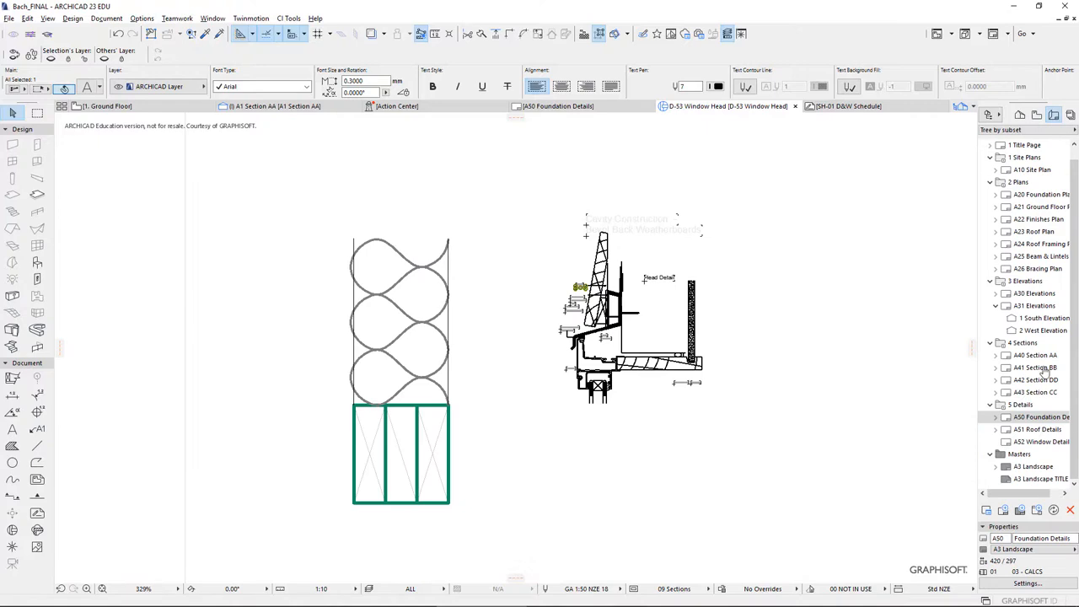
double_click(1036, 444)
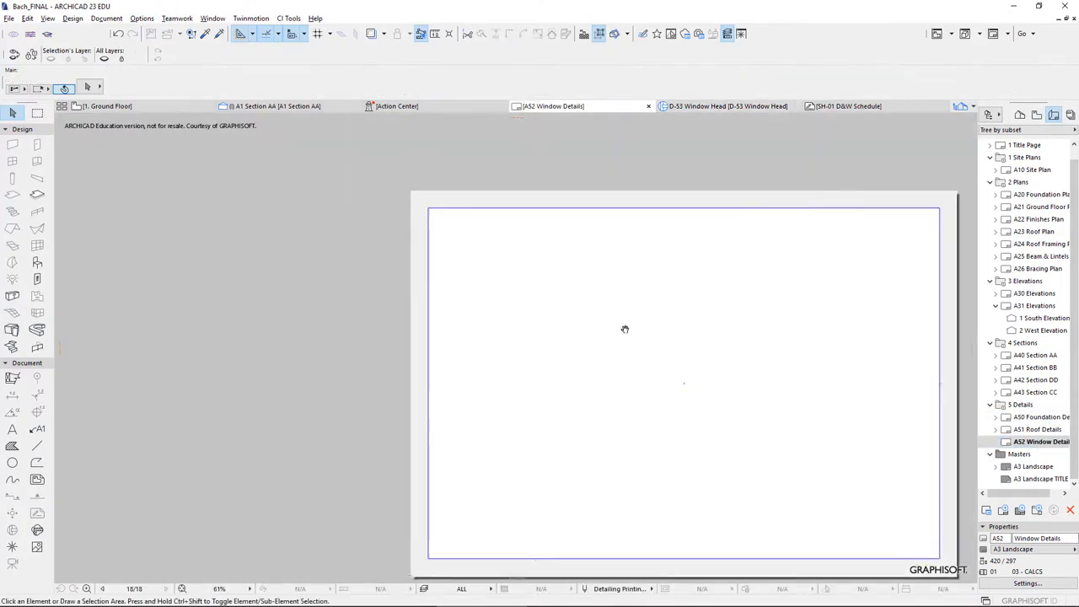
middle_drag(625, 328, 455, 266)
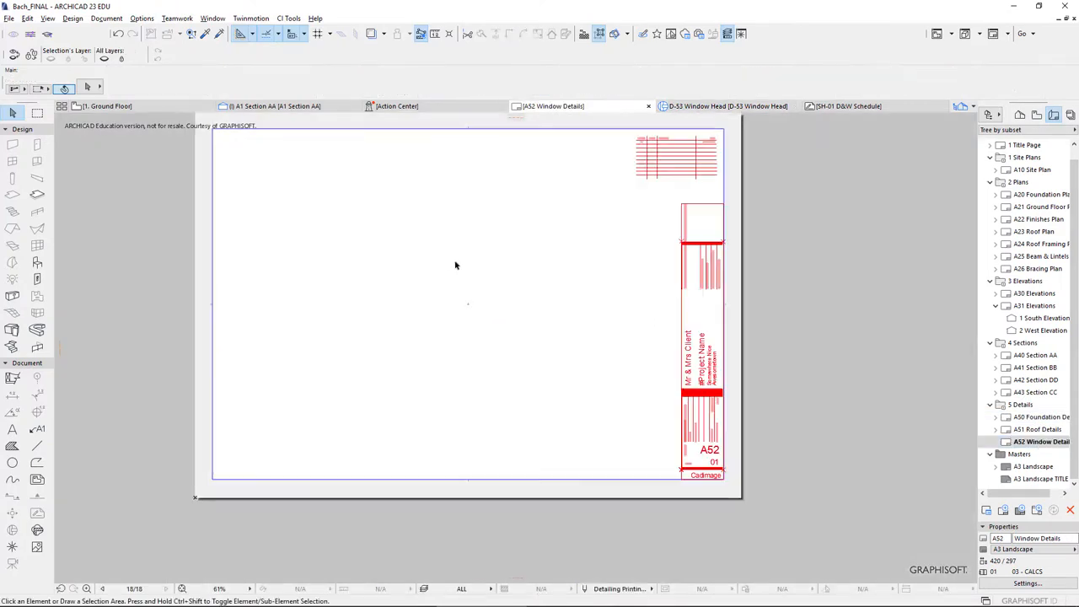
- Place the D-53 Window Head view at 1:10 near the sheet's upper-left corner
click(1036, 115)
drag(1036, 476, 312, 213)
scroll(312, 214, up, 4)
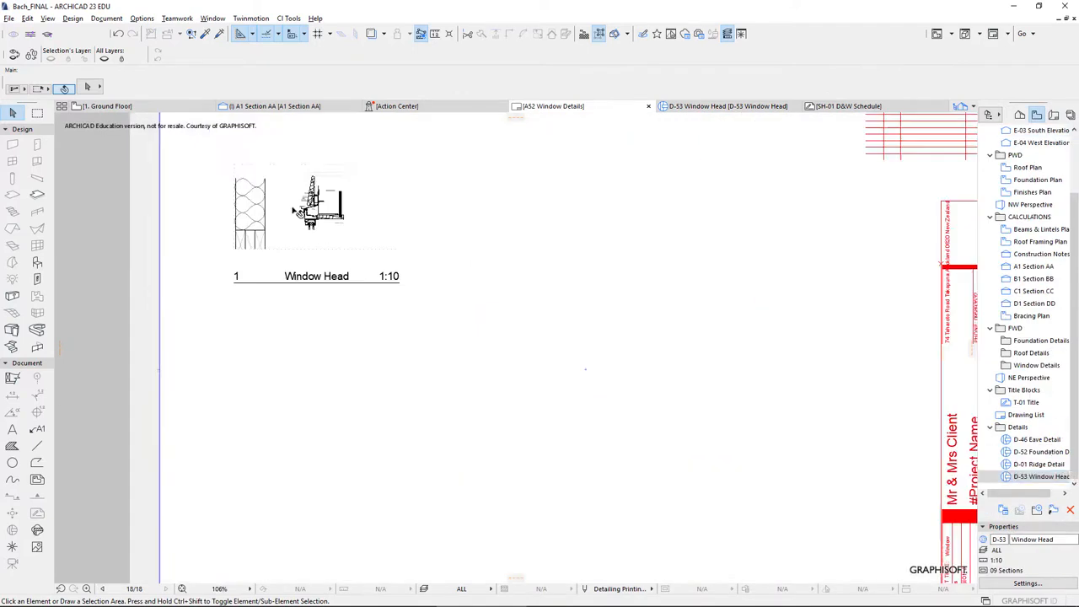
- Crop the placed drawing's side edges around the window head, excluding the timber and insulation, and extend the frame's lower edge
click(314, 214)
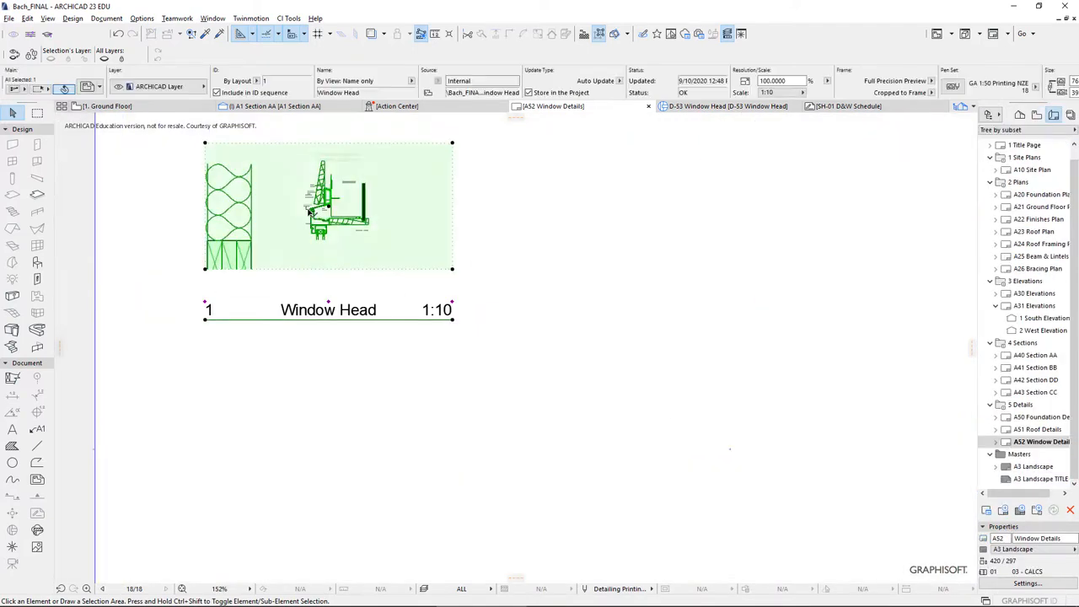
click(208, 223)
click(508, 194)
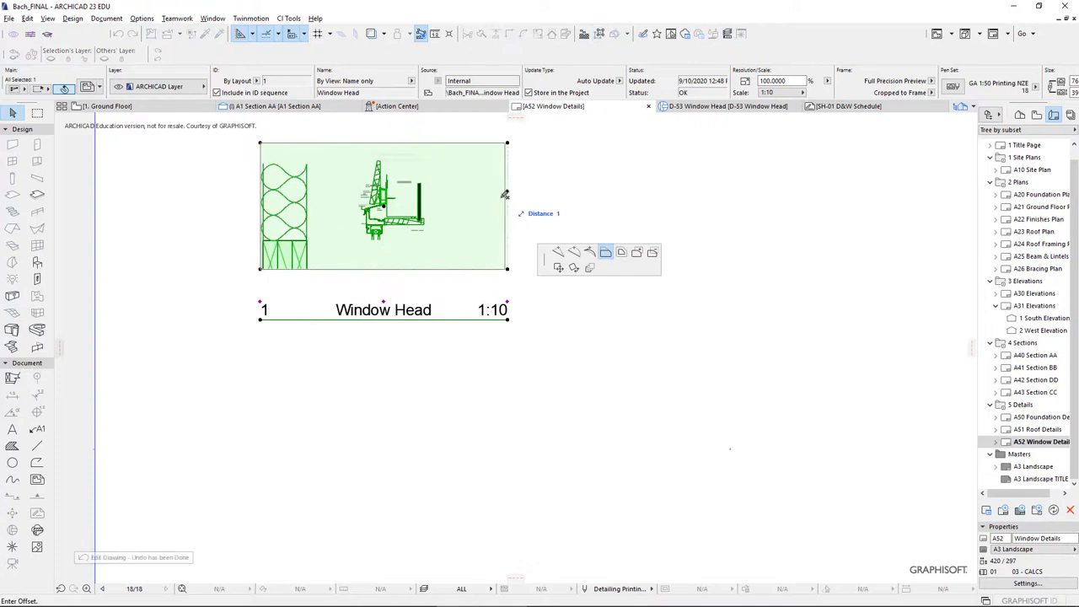
click(460, 193)
click(260, 158)
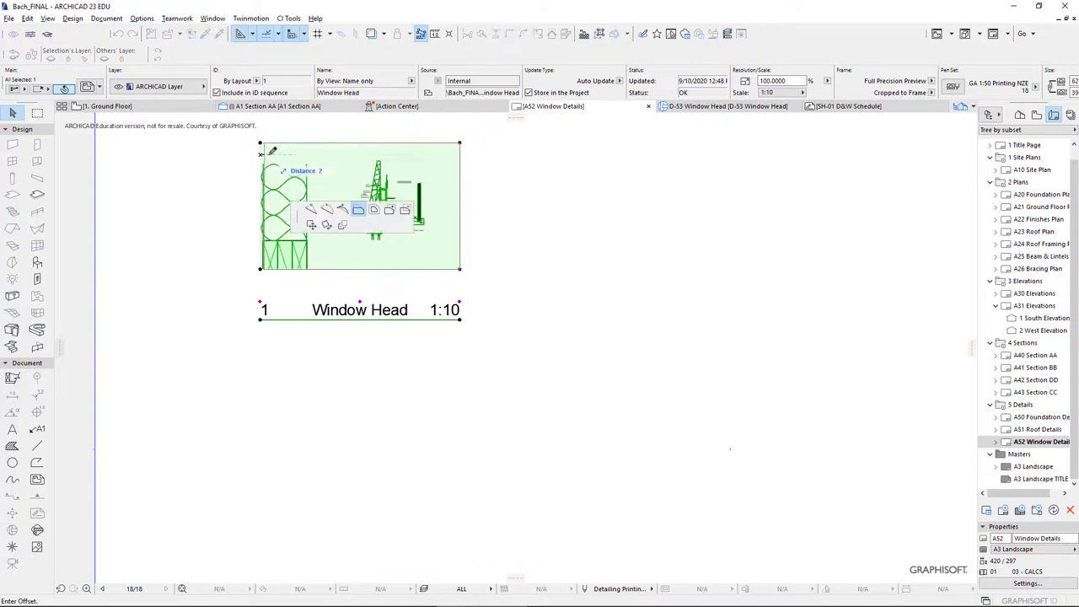
click(318, 168)
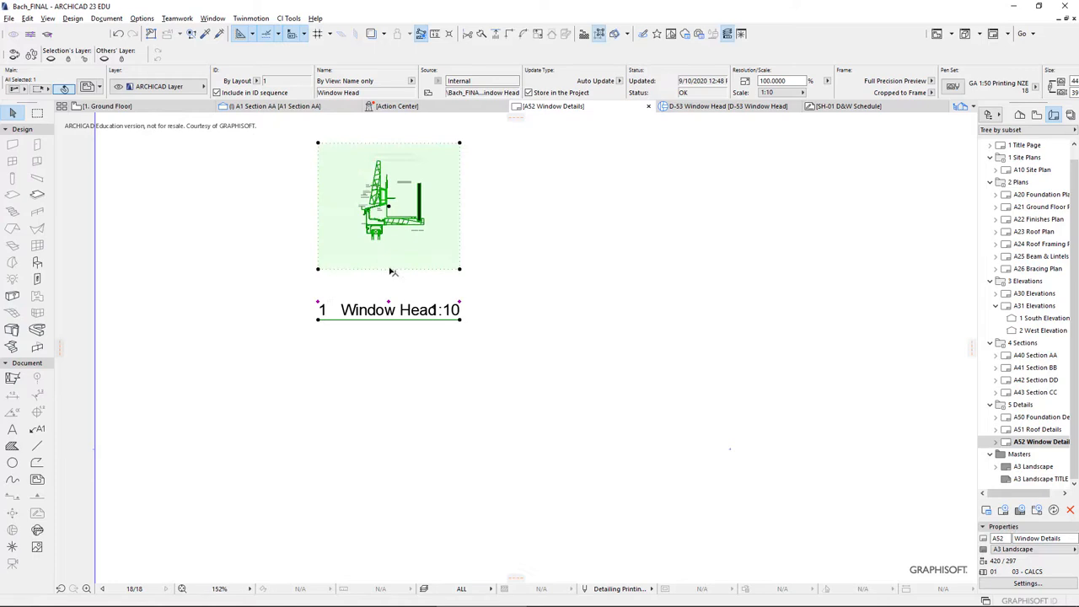
click(392, 270)
click(392, 291)
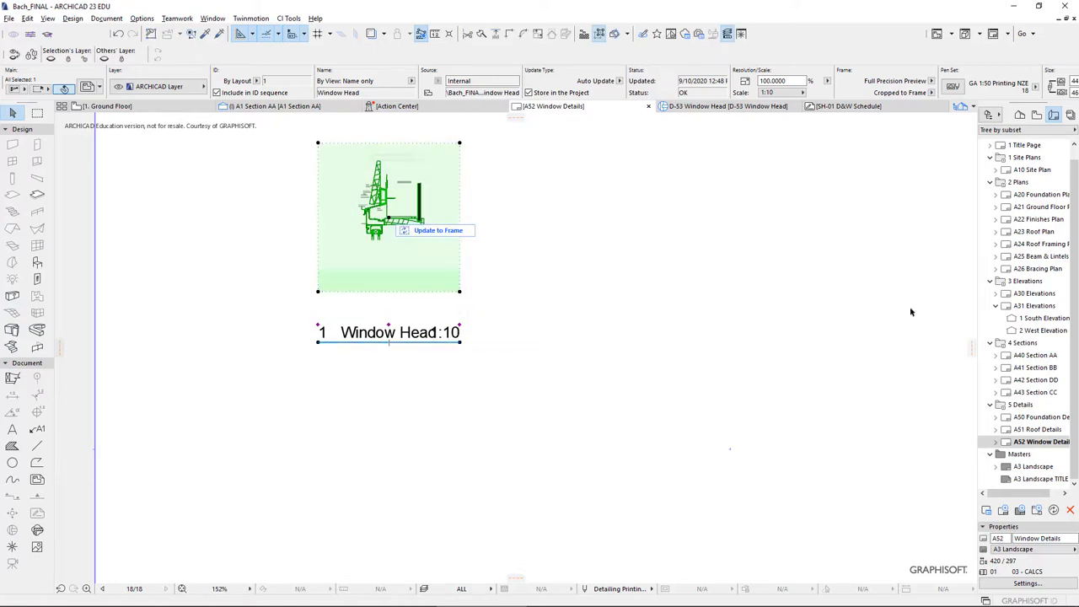
right_click(1032, 442)
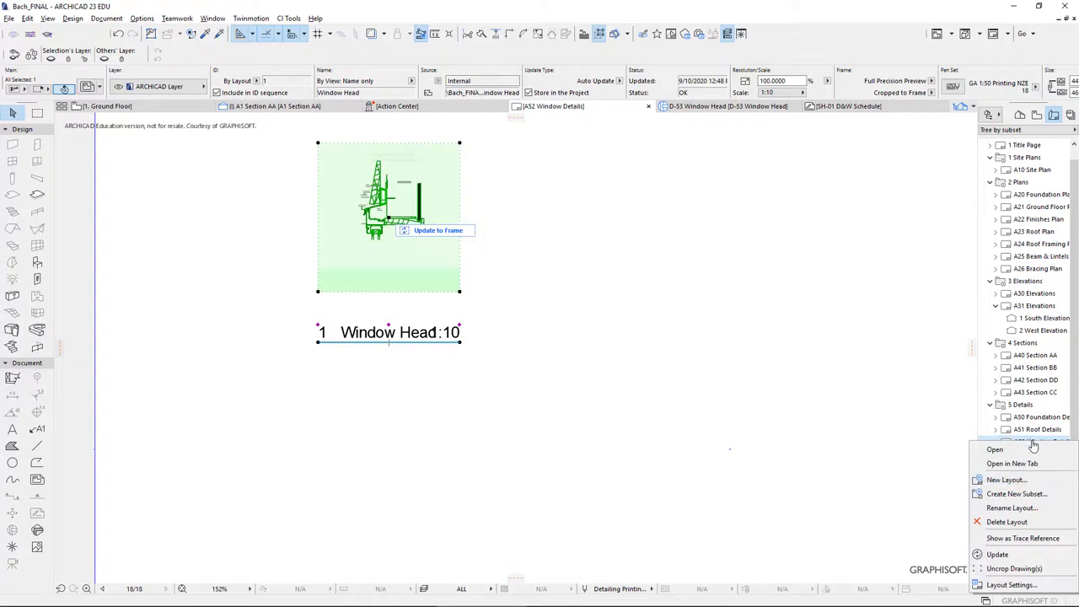
click(1028, 584)
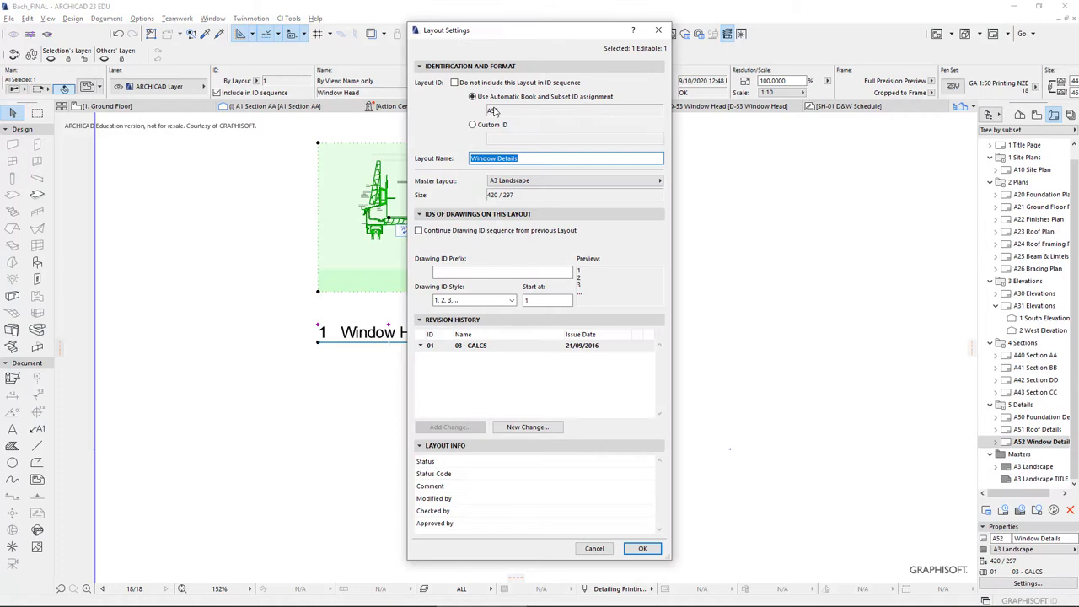
key(Return)
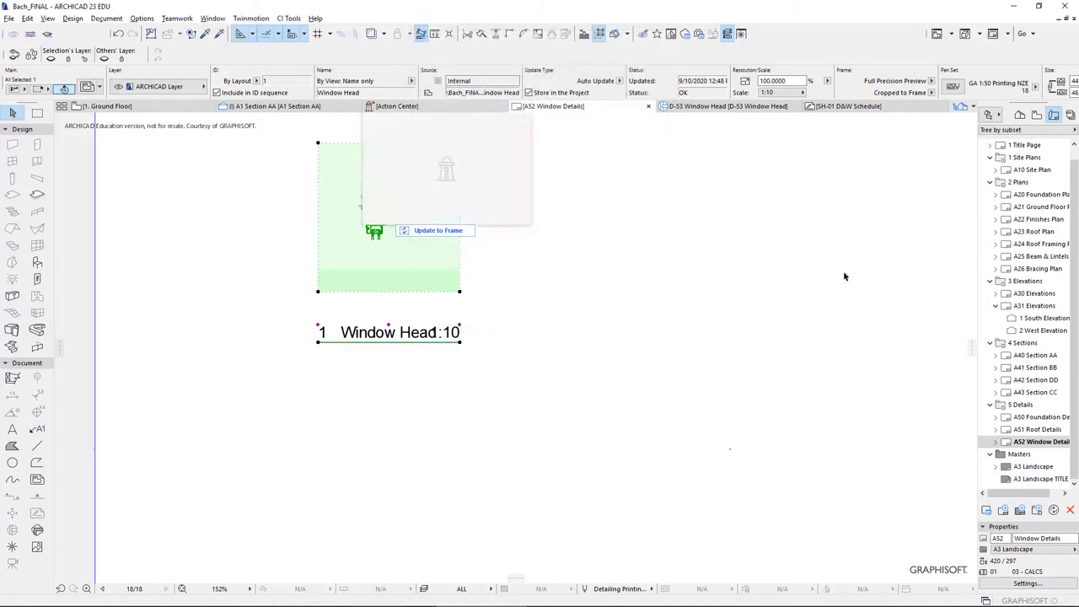
- Set the scale of the D-53 Window Head view to 1:5 in its View Settings
click(1037, 116)
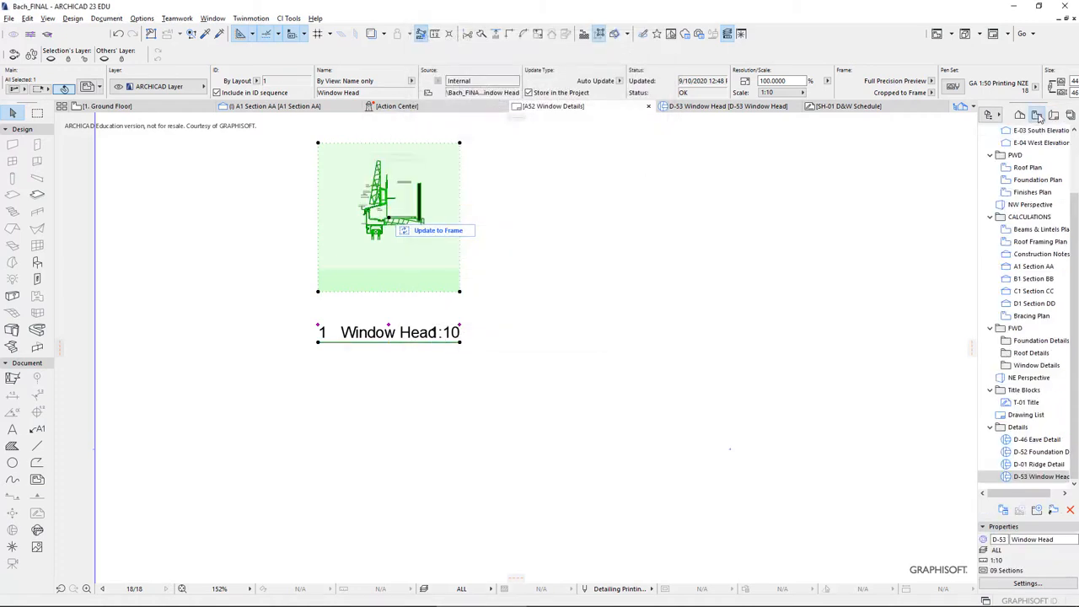
right_click(1030, 477)
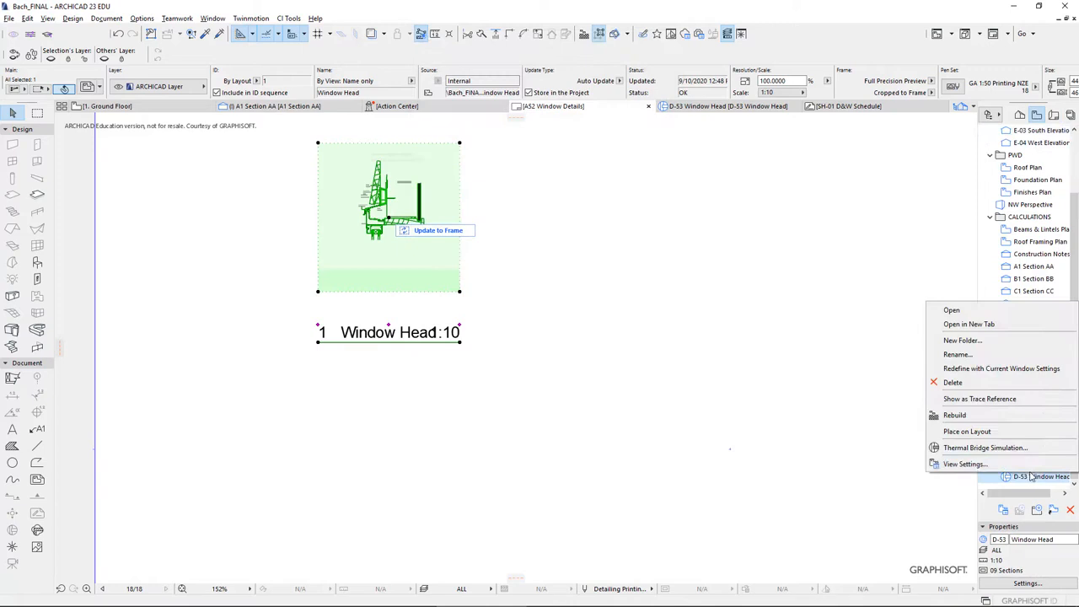
click(964, 464)
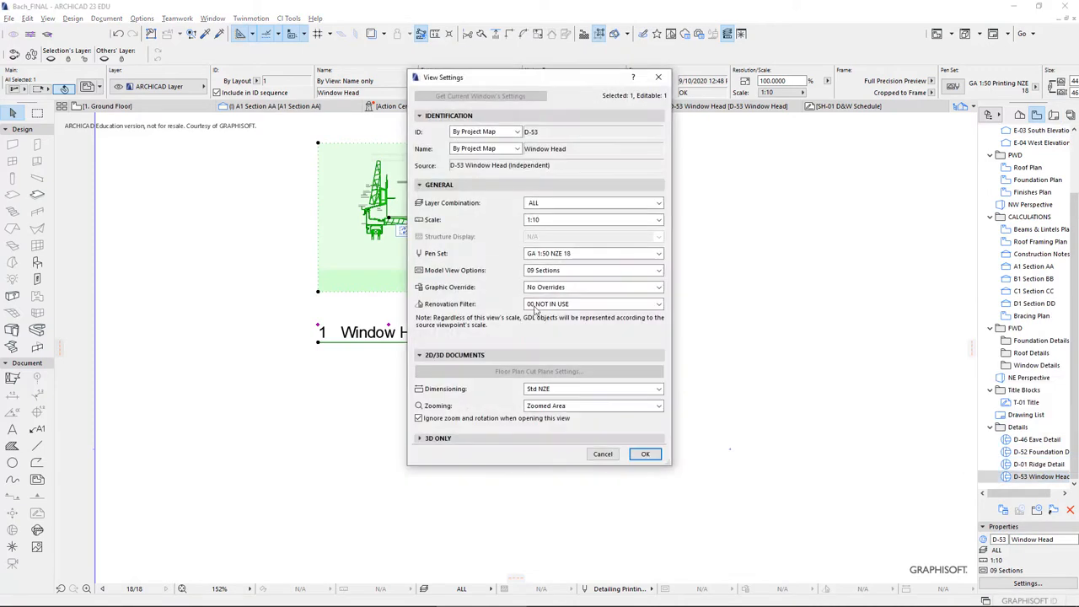
click(540, 220)
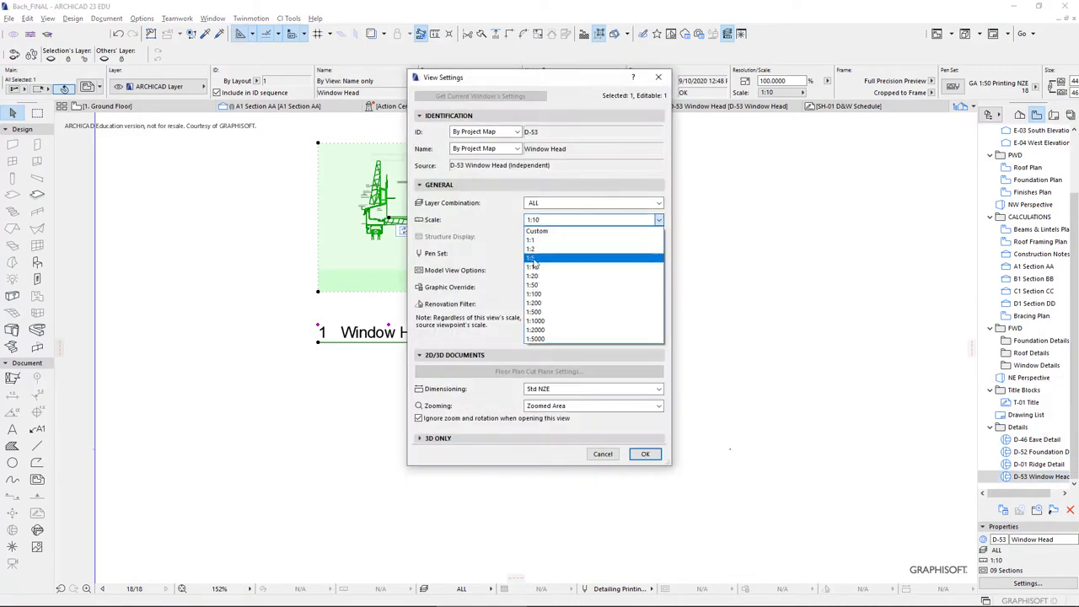
click(540, 257)
click(645, 454)
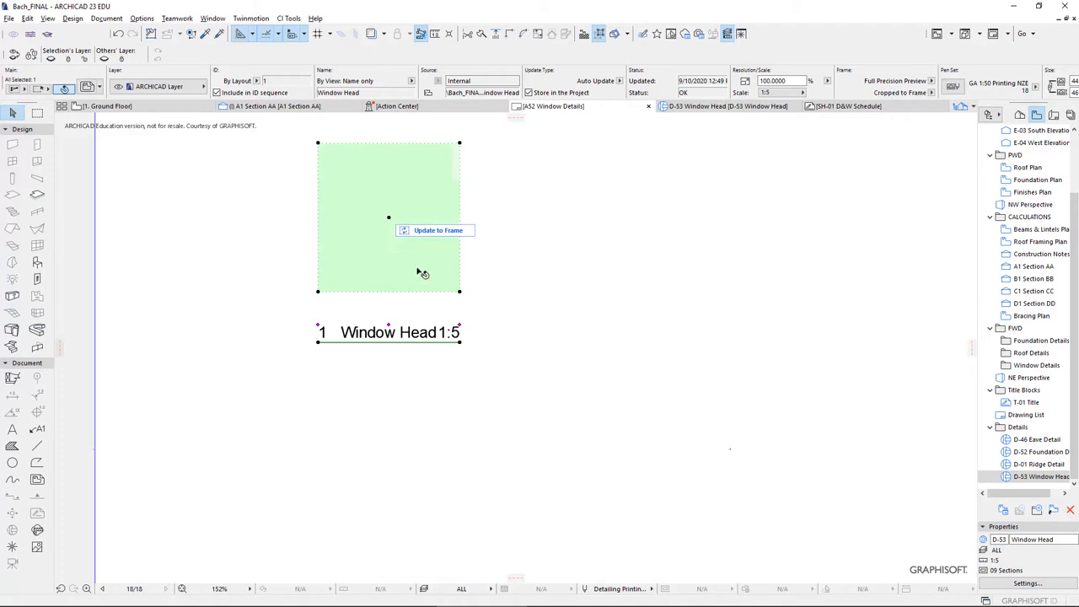
- Delete the cropped Window Head drawing and place the D-53 Window Head view again at 1:5 in the sheet's upper-left area
key(Delete)
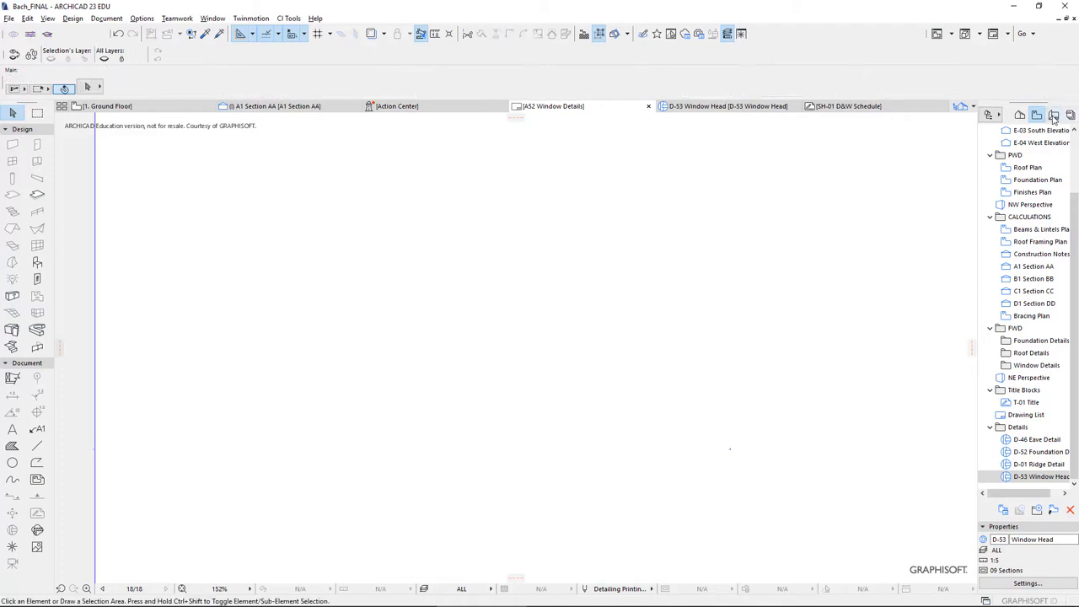
click(1053, 116)
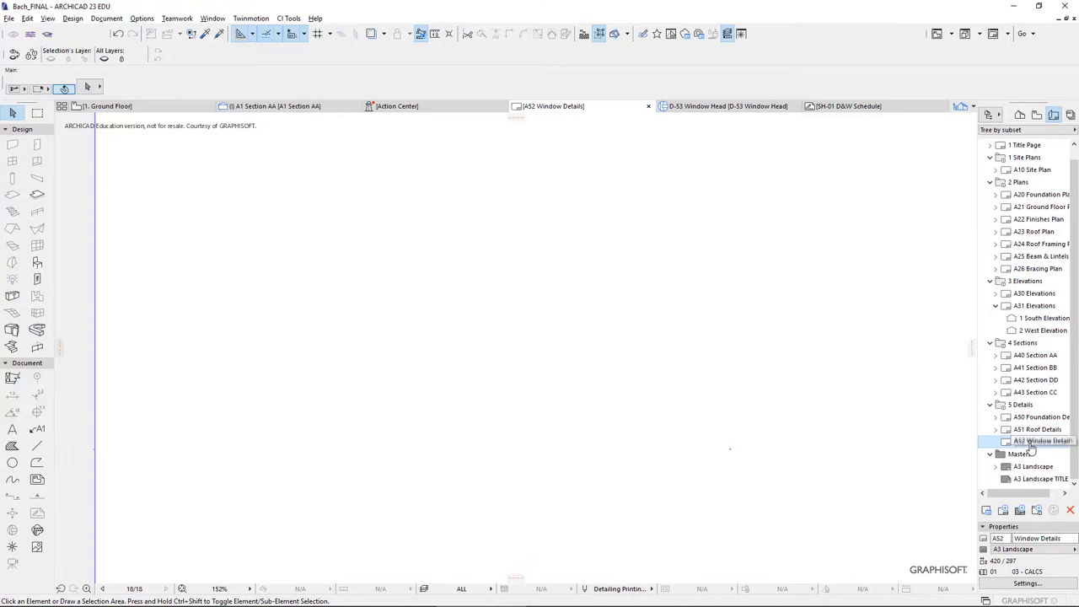
click(1037, 115)
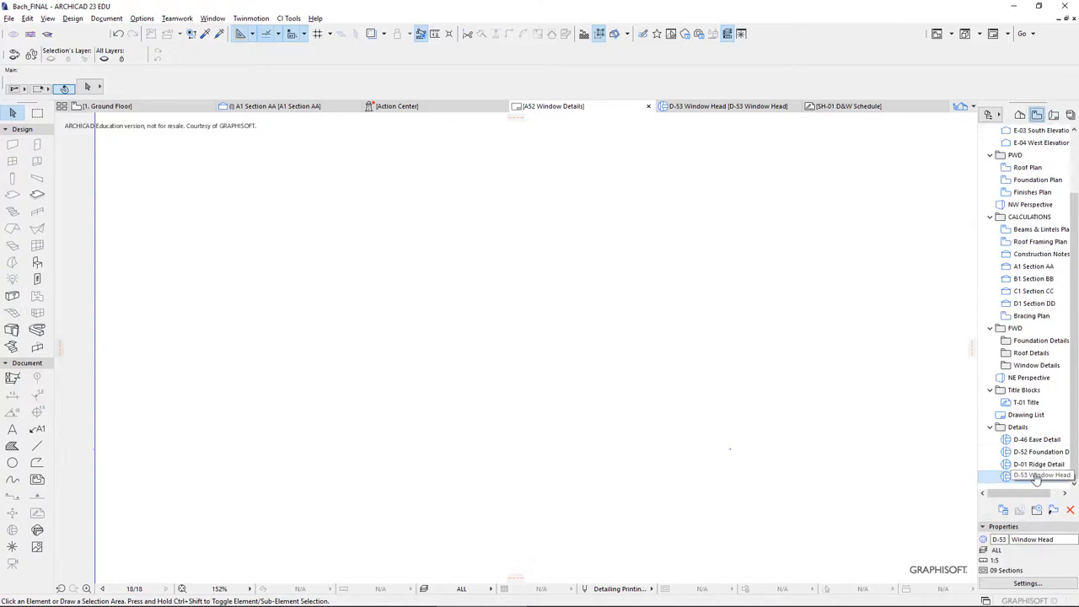
mouse_move(1036, 479)
mouse_down()
mouse_move(512, 345)
mouse_move(470, 281)
mouse_move(348, 284)
mouse_move(384, 256)
mouse_move(390, 238)
mouse_move(373, 238)
mouse_up()
scroll(344, 284, down, 1)
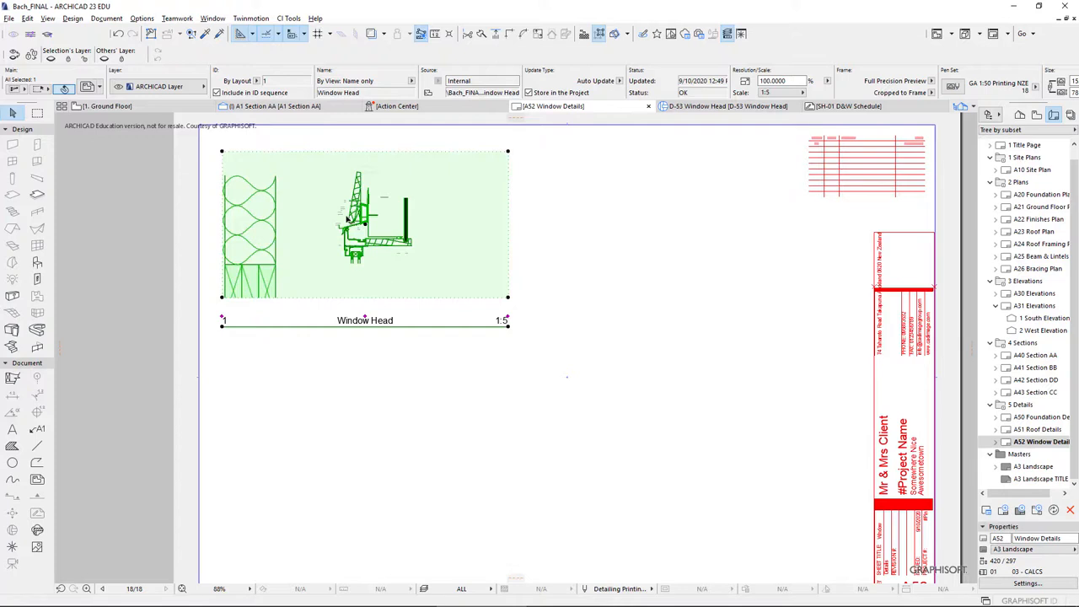
scroll(347, 219, up, 3)
scroll(344, 219, up, 2)
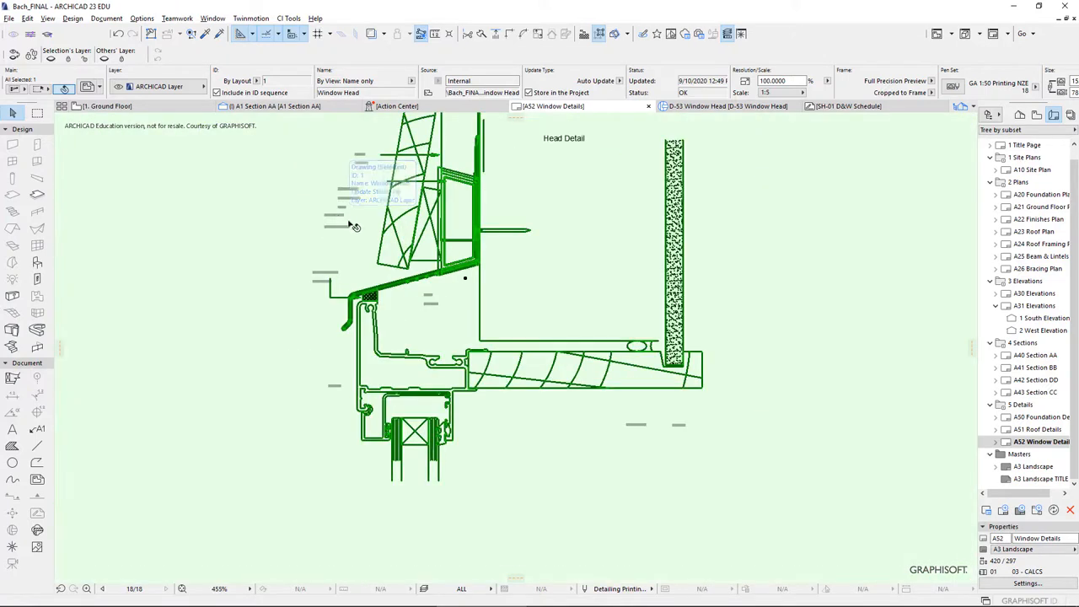
scroll(344, 222, down, 4)
scroll(348, 222, down, 1)
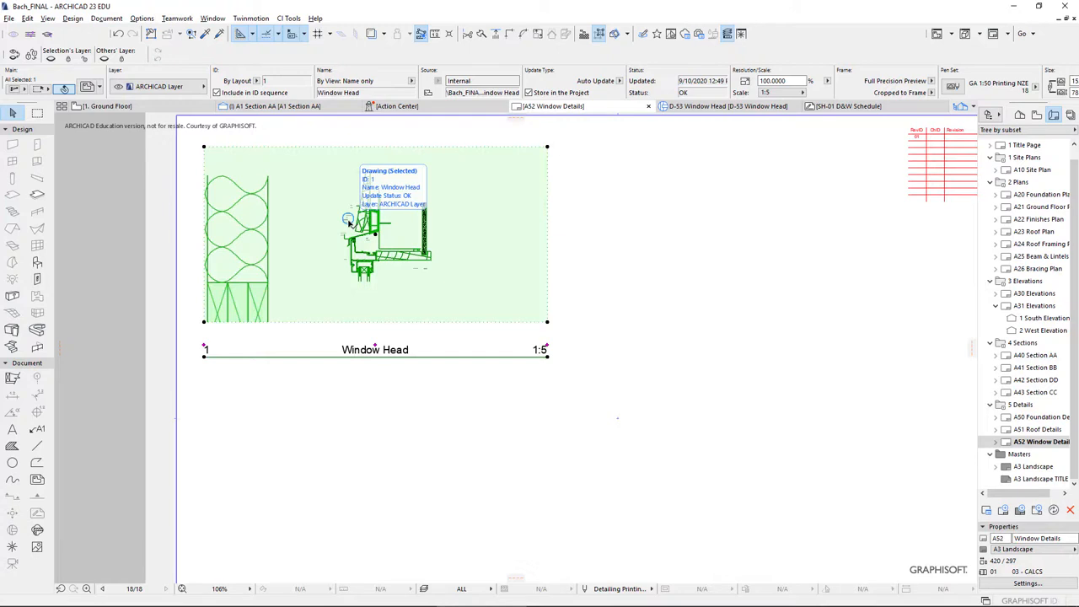
click(648, 206)
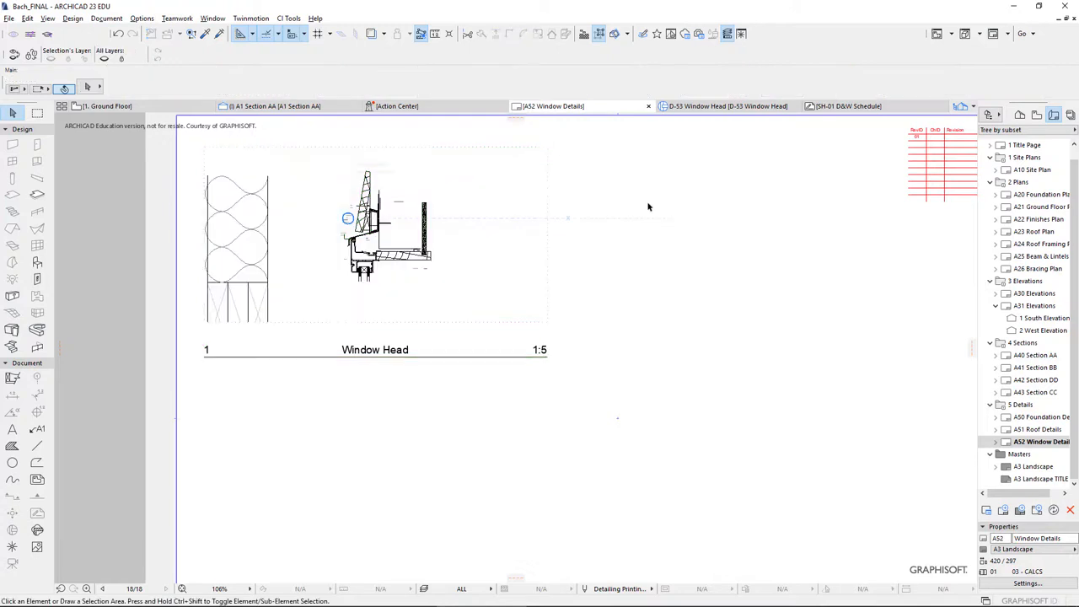
- Switch to the Altus website in Chrome, close the head detail preview and find the Jamb Detail / Chair Frame drawing
key(alt+Tab)
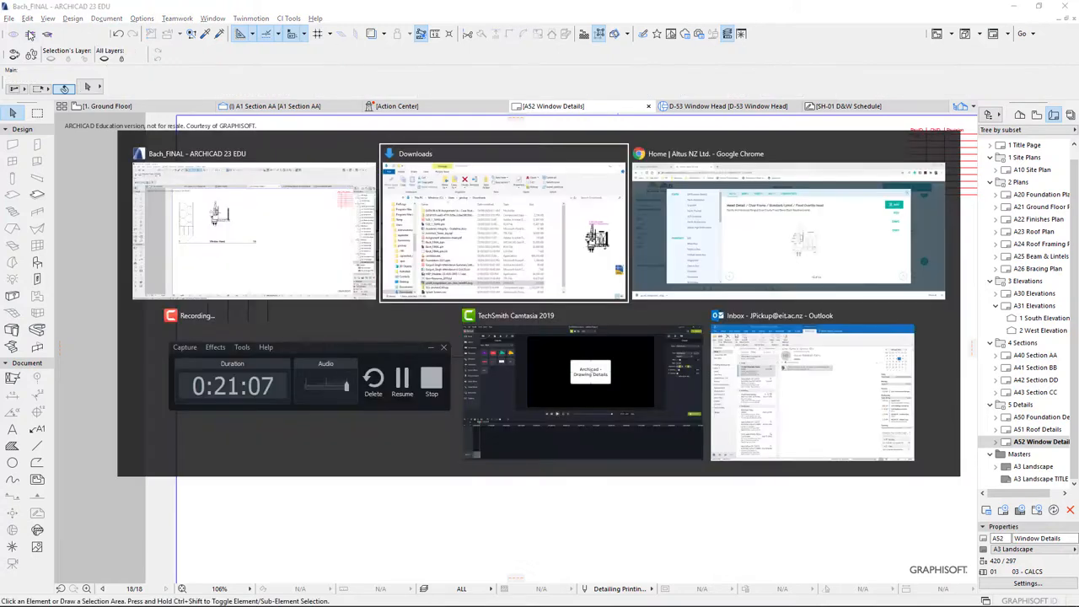
key(alt+Tab)
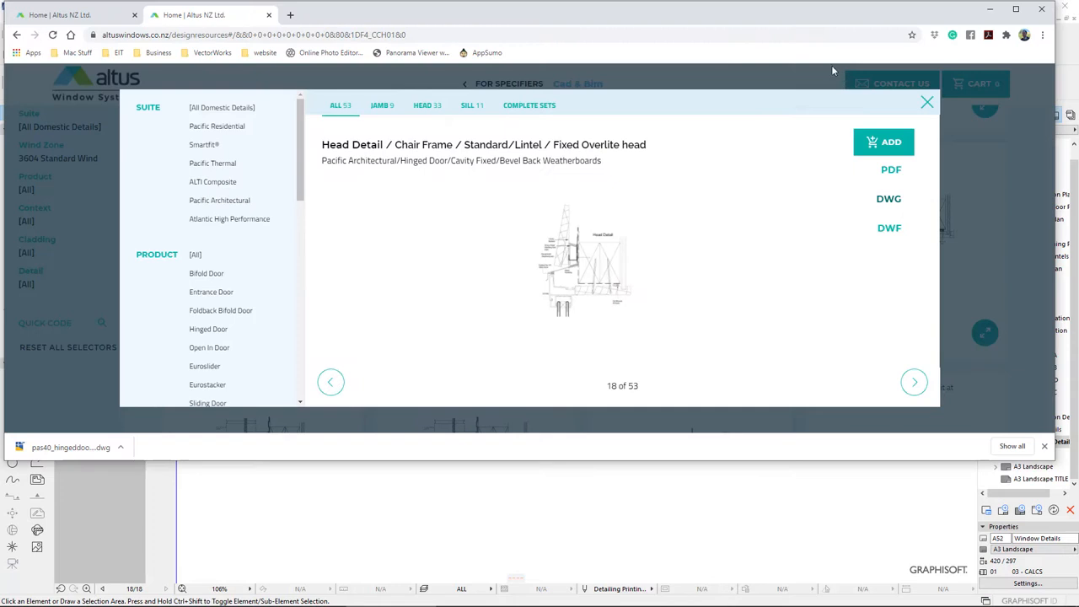
click(927, 102)
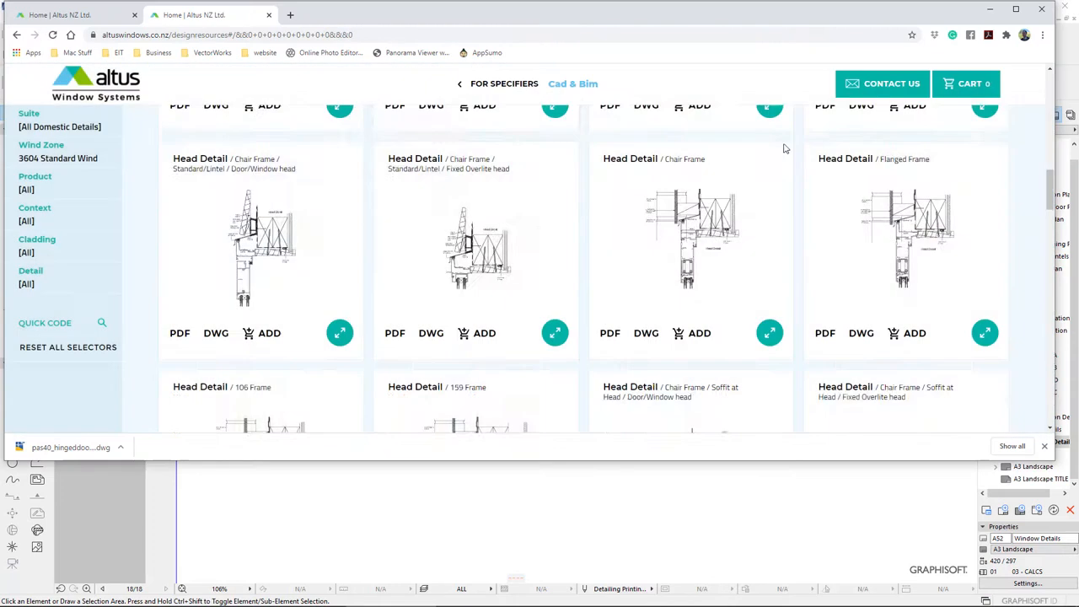
scroll(536, 247, down, 2)
scroll(537, 247, down, 3)
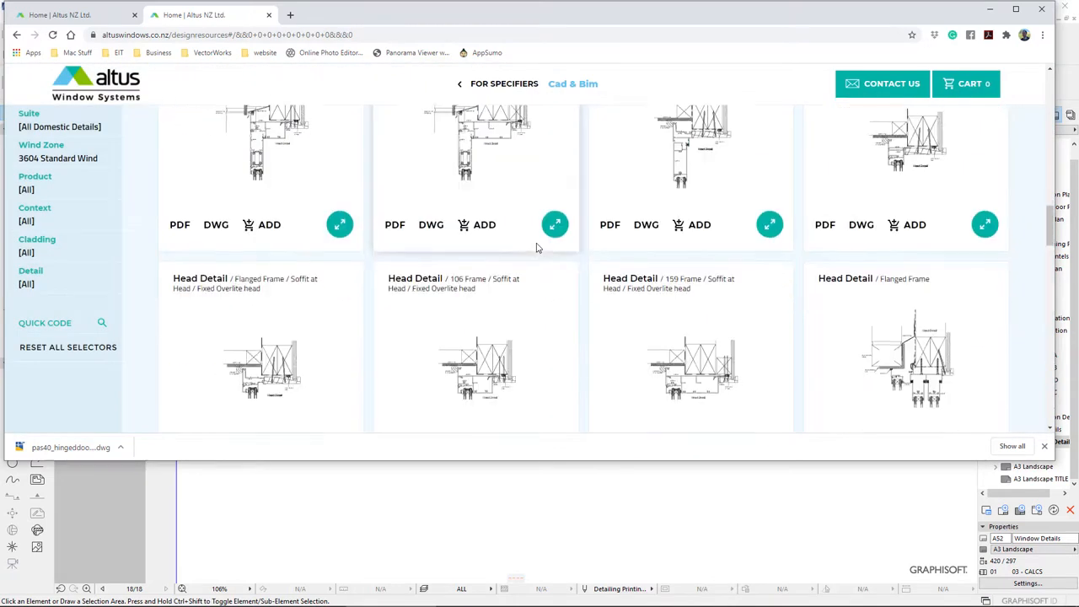
scroll(537, 247, down, 5)
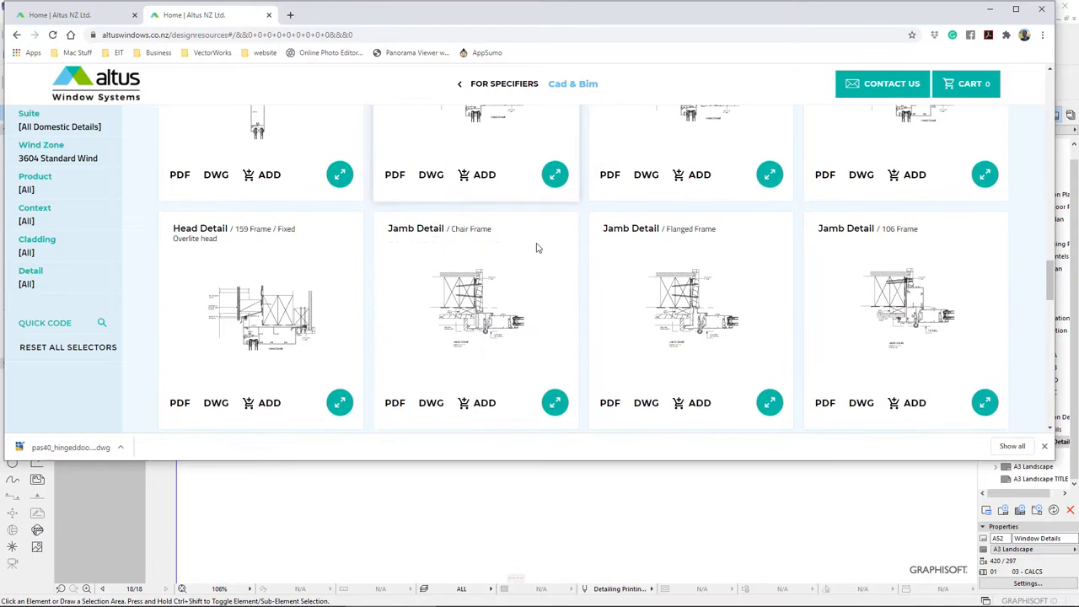
scroll(505, 261, down, 1)
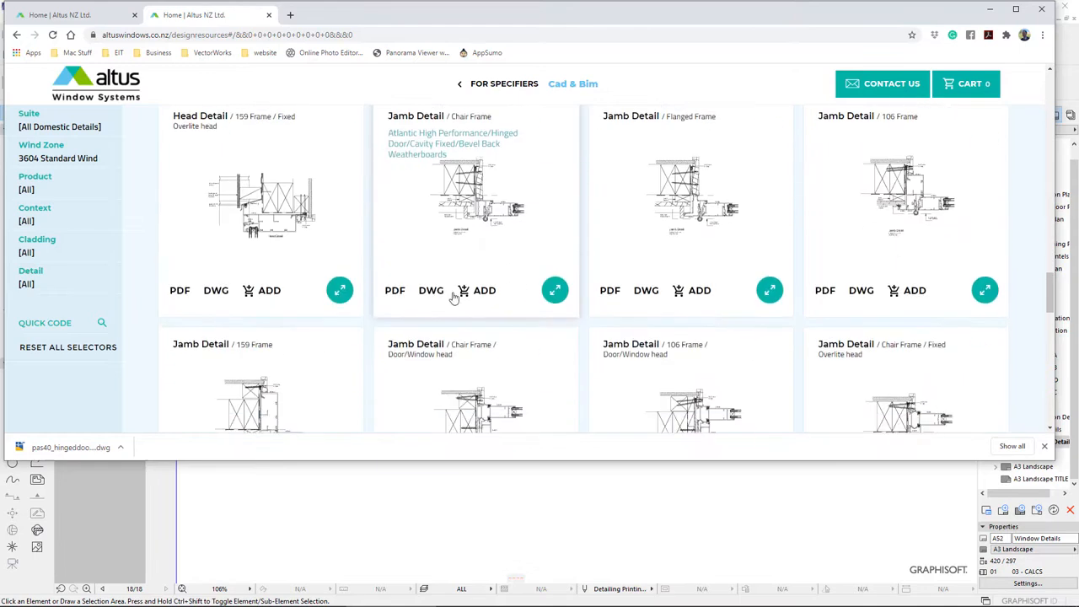
- Open the Chair Frame jamb detail's PDF and save it to the Desktop as ahp48_hingeddoor_cav_bbw_jamb01.pdf
click(396, 295)
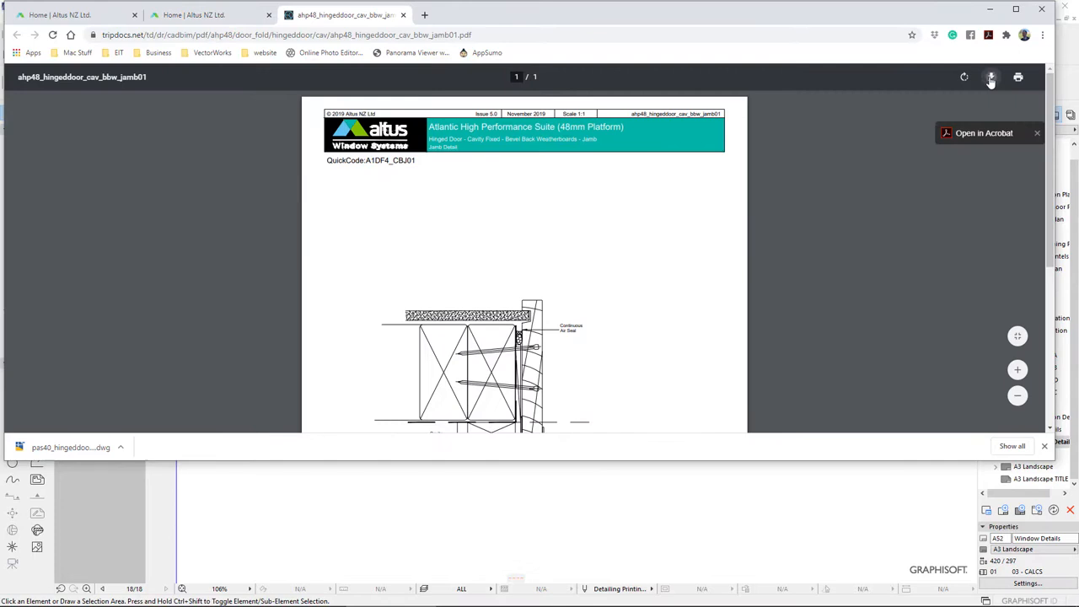
click(991, 78)
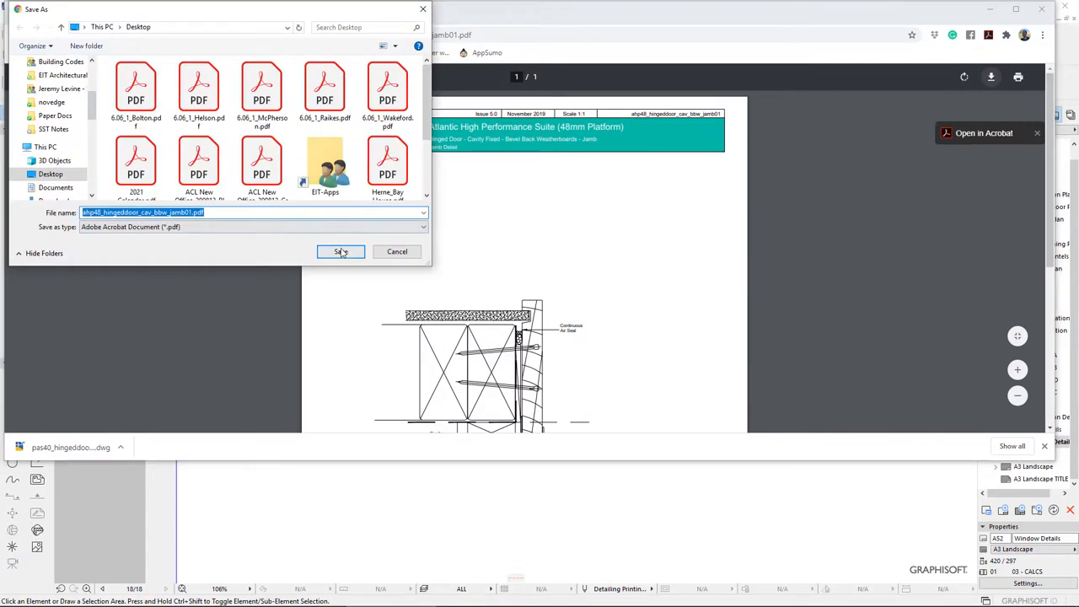
click(347, 254)
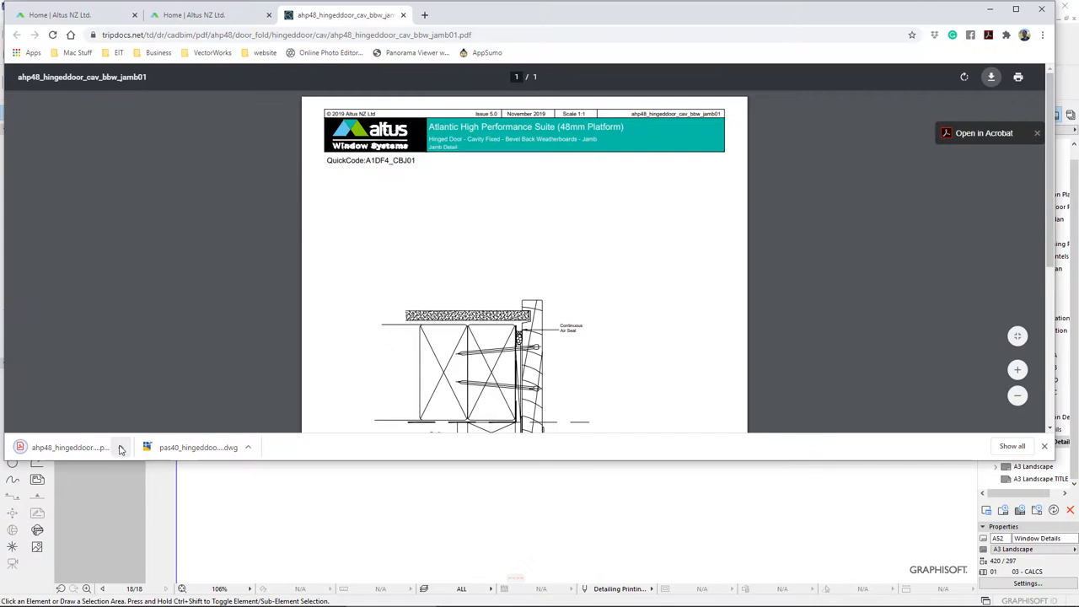
- Show the downloaded ahp48_hingeddoor_cav_bbw_jamb01.pdf in its Desktop folder and place it as a drawing on the A52 Window Details layout
click(121, 447)
click(145, 515)
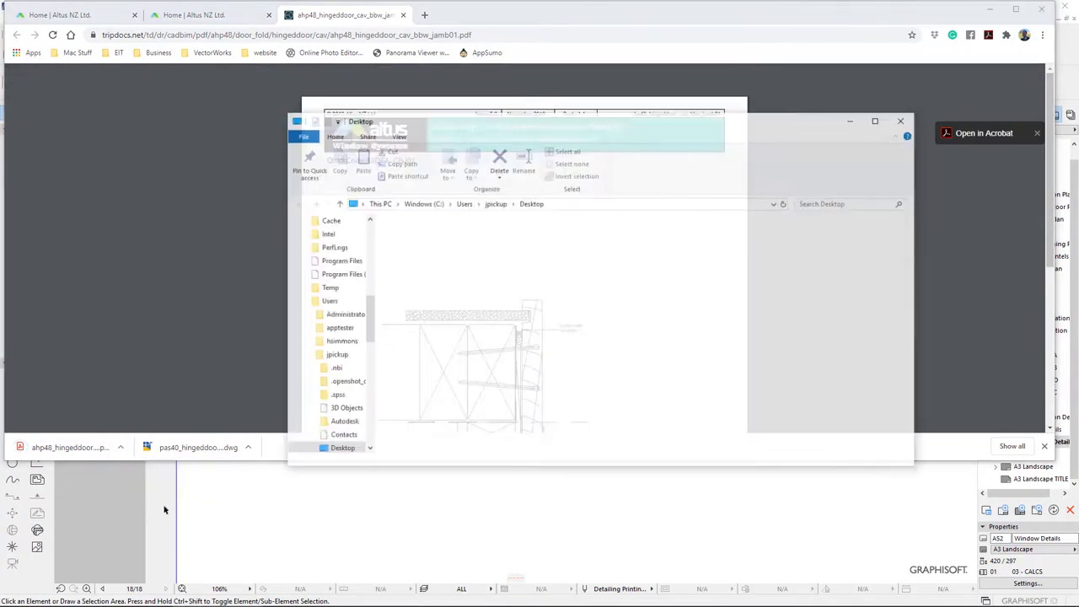
mouse_move(413, 381)
mouse_down()
mouse_move(476, 451)
mouse_move(476, 573)
mouse_move(480, 530)
mouse_move(529, 524)
mouse_up()
scroll(529, 516, down, 1)
click(476, 488)
mouse_move(476, 488)
mouse_down()
mouse_move(626, 440)
mouse_move(580, 453)
mouse_up()
- Crop the jamb PDF drawing's frame on its left, bottom and top sides, removing the Altus header and footer
middle_drag(576, 467, 373, 240)
click(294, 284)
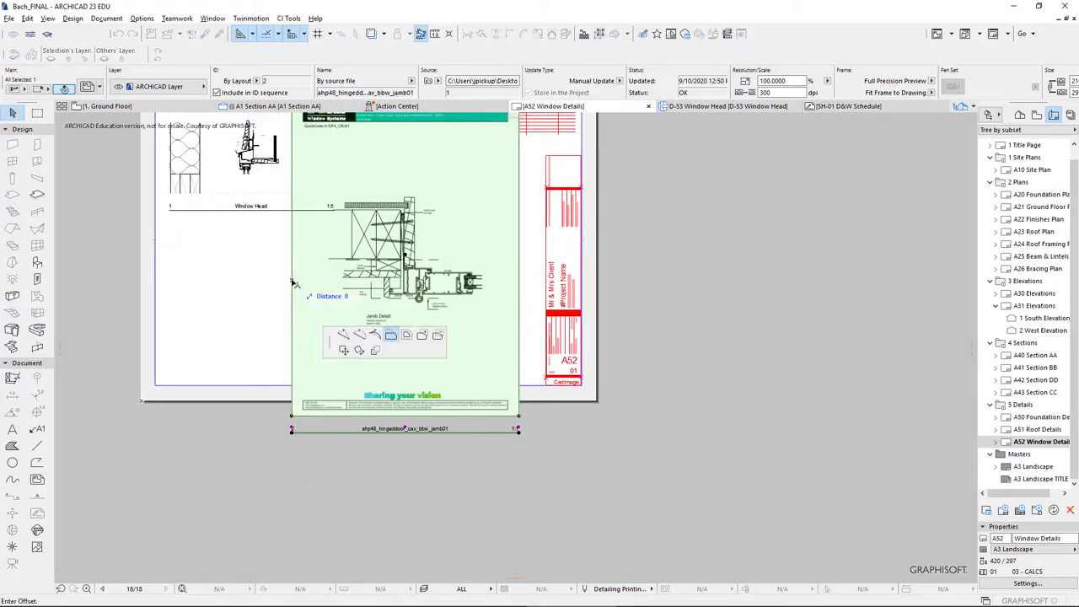
click(320, 294)
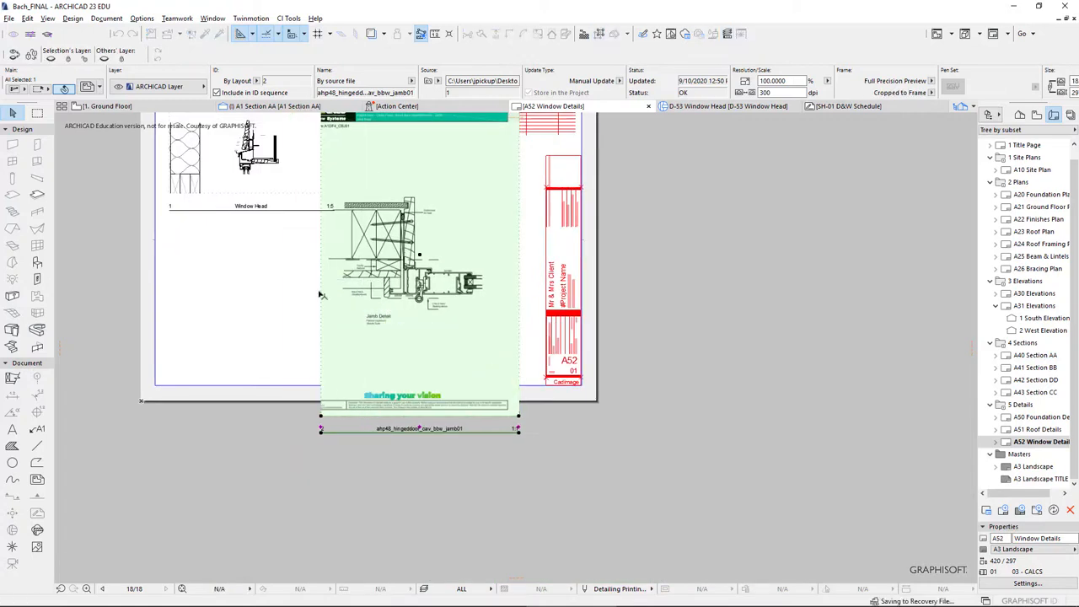
click(379, 417)
click(380, 339)
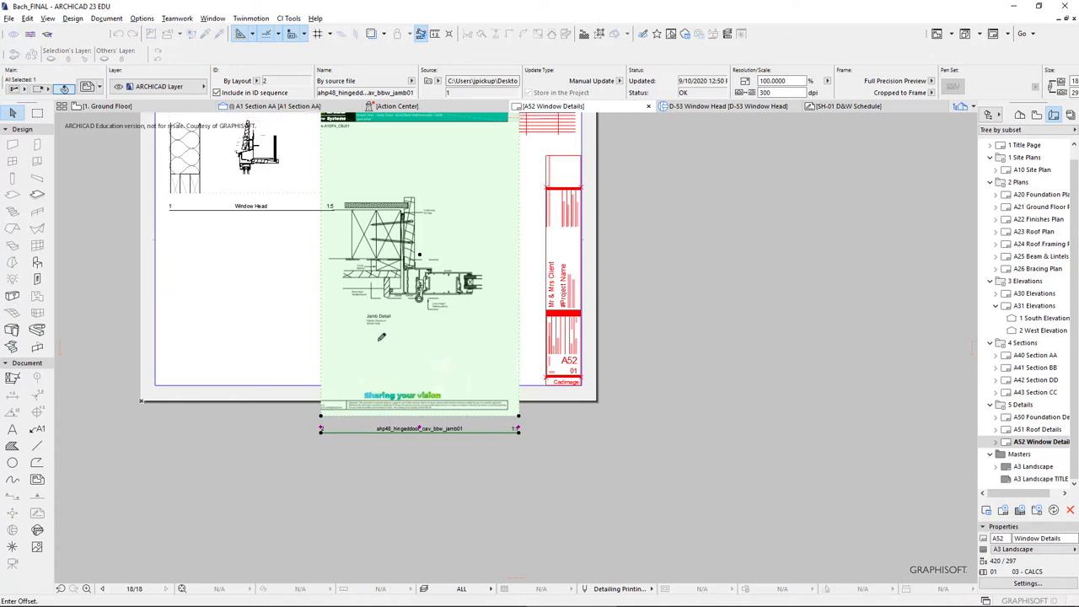
middle_drag(417, 238, 427, 344)
click(428, 200)
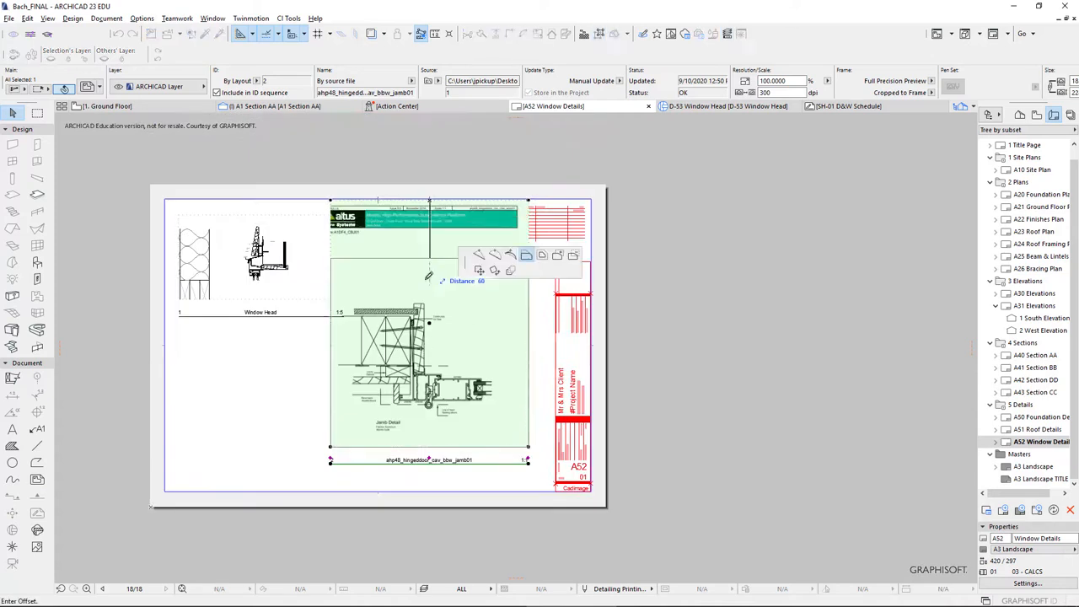
click(429, 289)
- Crop the jamb drawing's right side clear of the title block and move the drawing up about 65 mm beside the Window Head detail
click(529, 364)
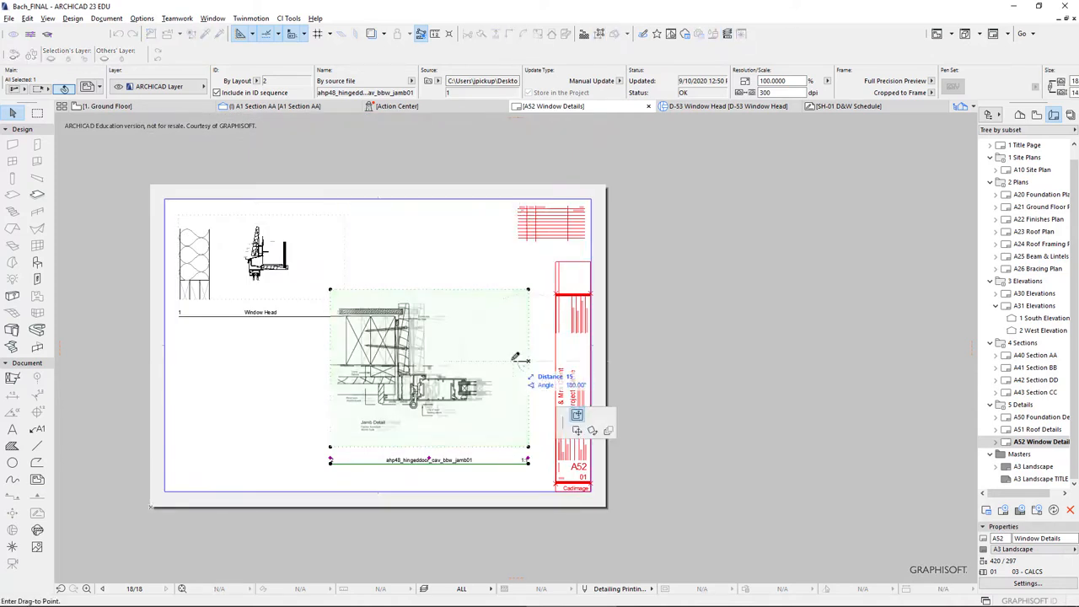
click(529, 362)
click(529, 348)
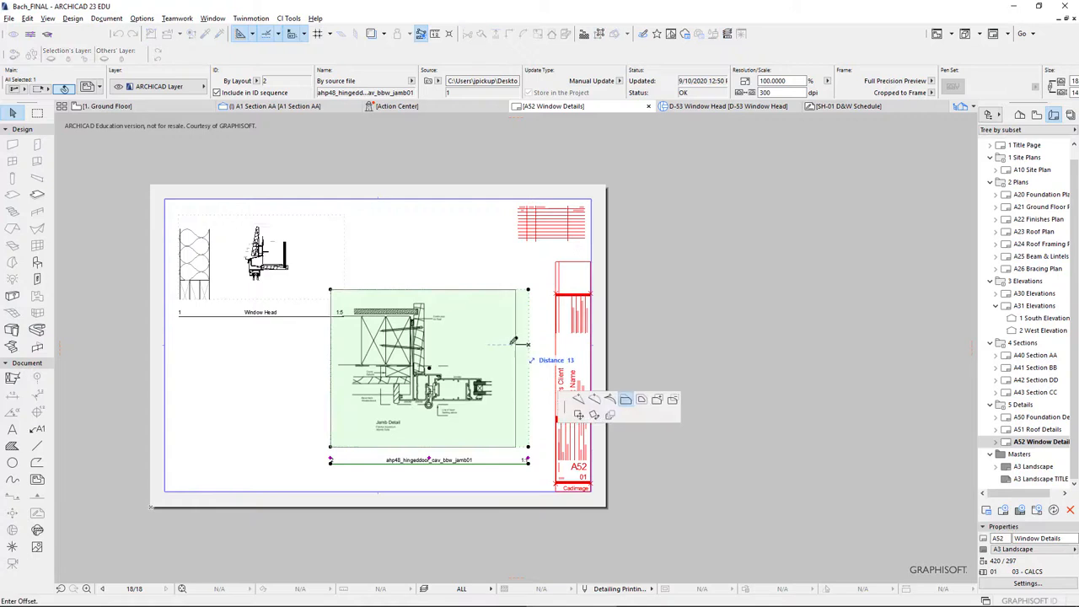
click(502, 352)
click(425, 361)
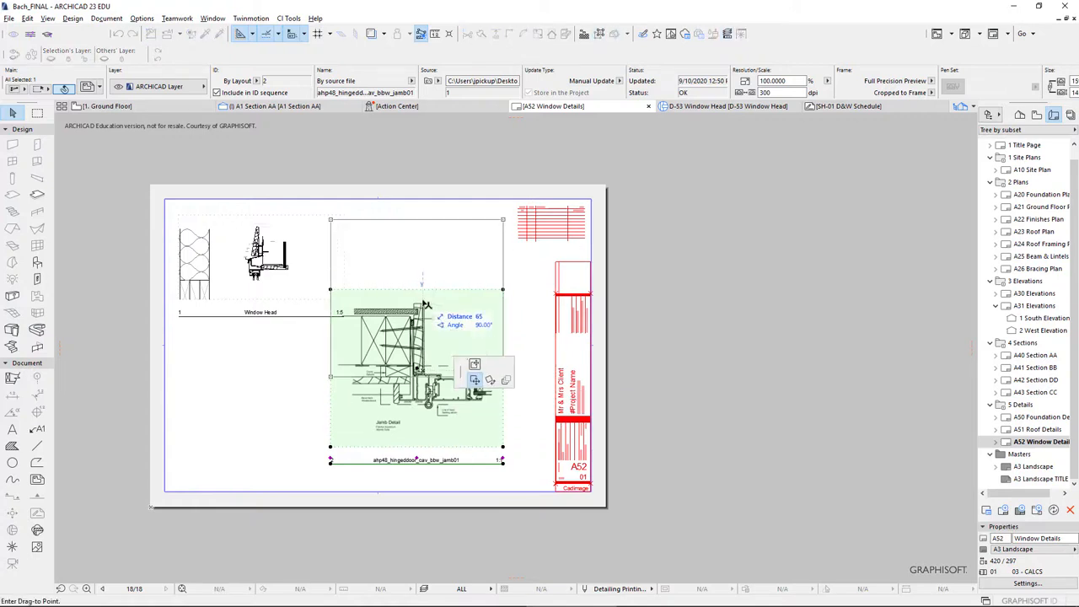
click(424, 289)
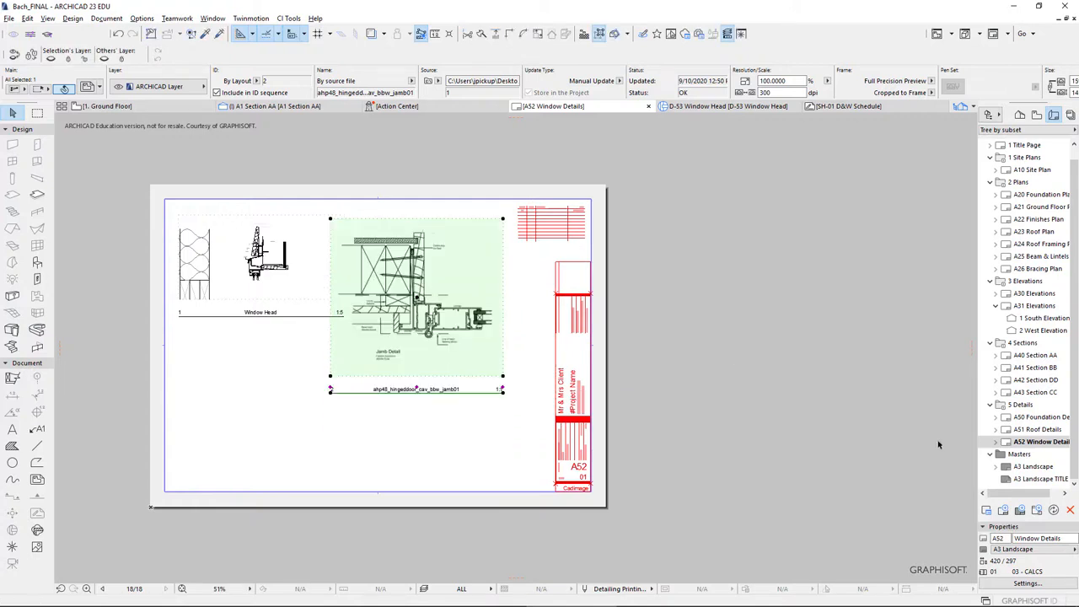
- Create a new independent detail with reference ID D-54 and the name Window Jamb
click(1036, 114)
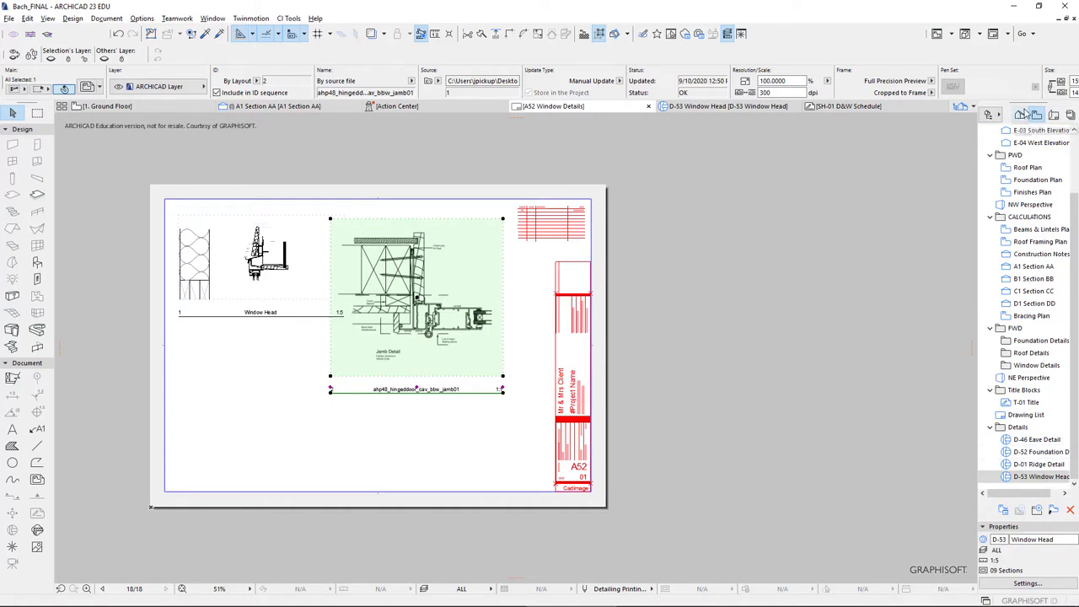
click(1019, 115)
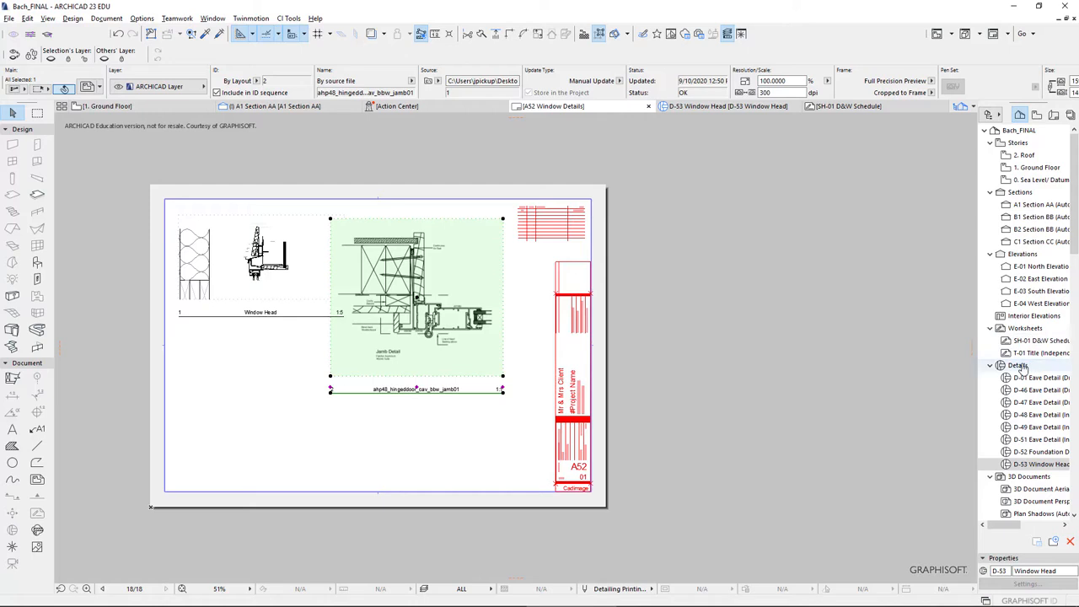
right_click(1022, 367)
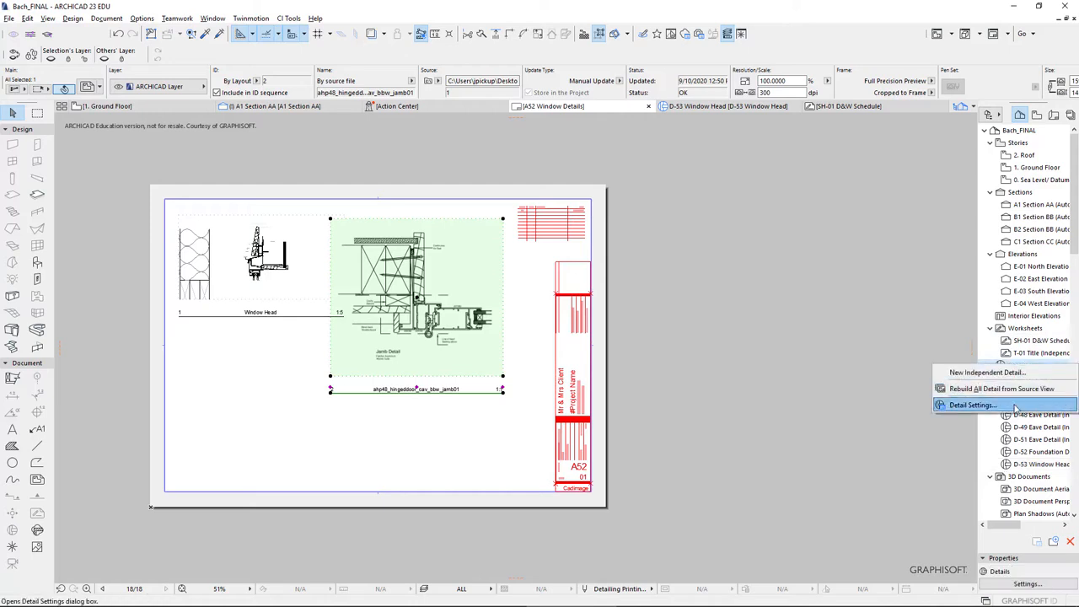
click(988, 372)
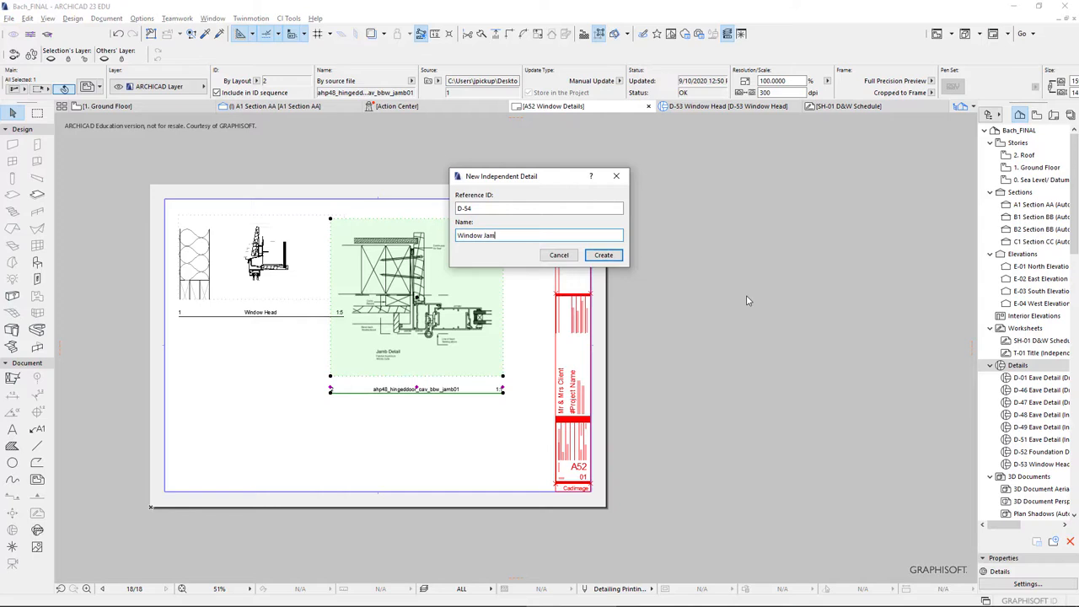
key(Return)
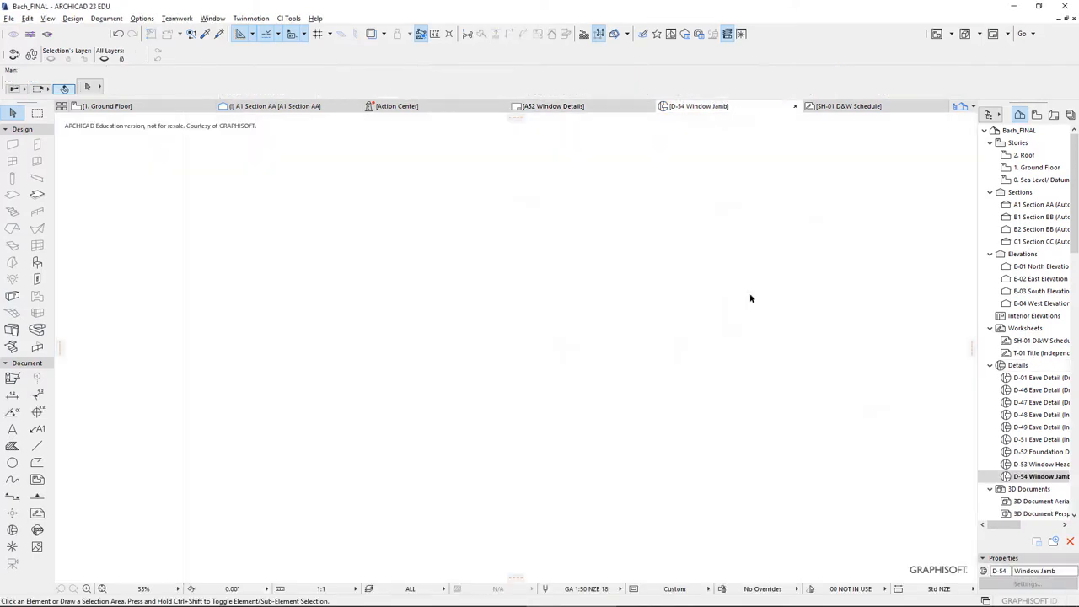
- Place the Altus jamb PDF from the Desktop folder in the Window Jamb detail and delete the unneeded head detail drawing
key(alt+Tab)
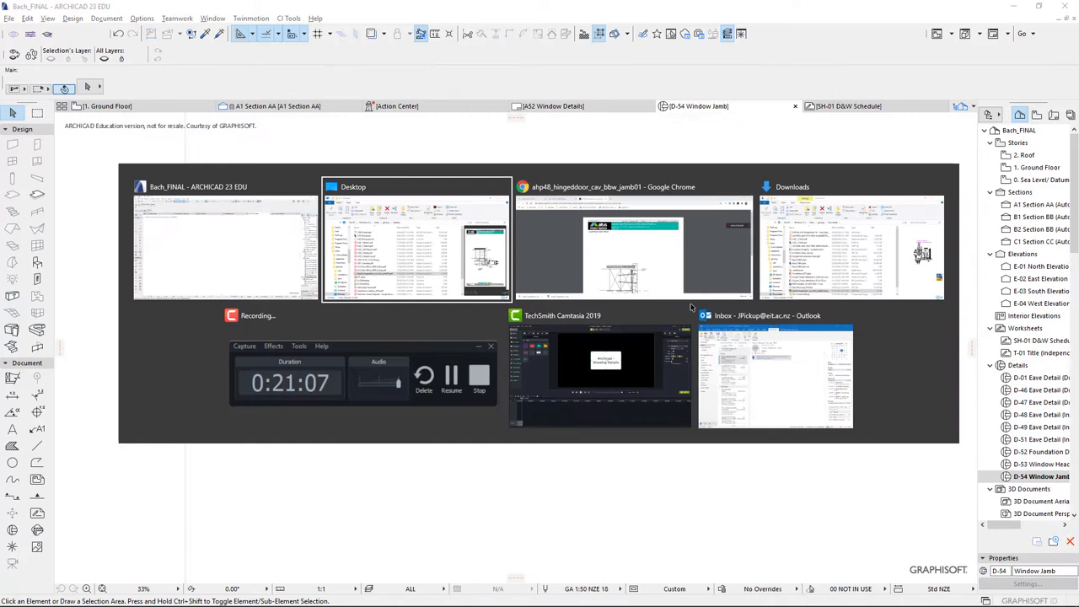
key(alt+Tab)
key(alt+Tab)
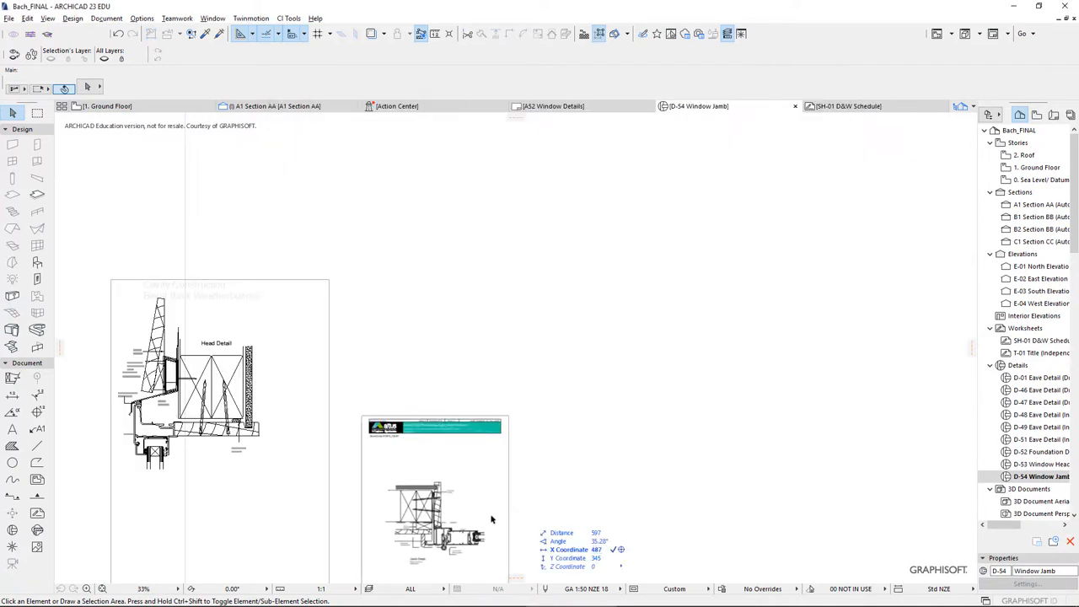
click(424, 507)
mouse_move(424, 507)
mouse_down()
mouse_move(481, 333)
mouse_move(374, 332)
mouse_up()
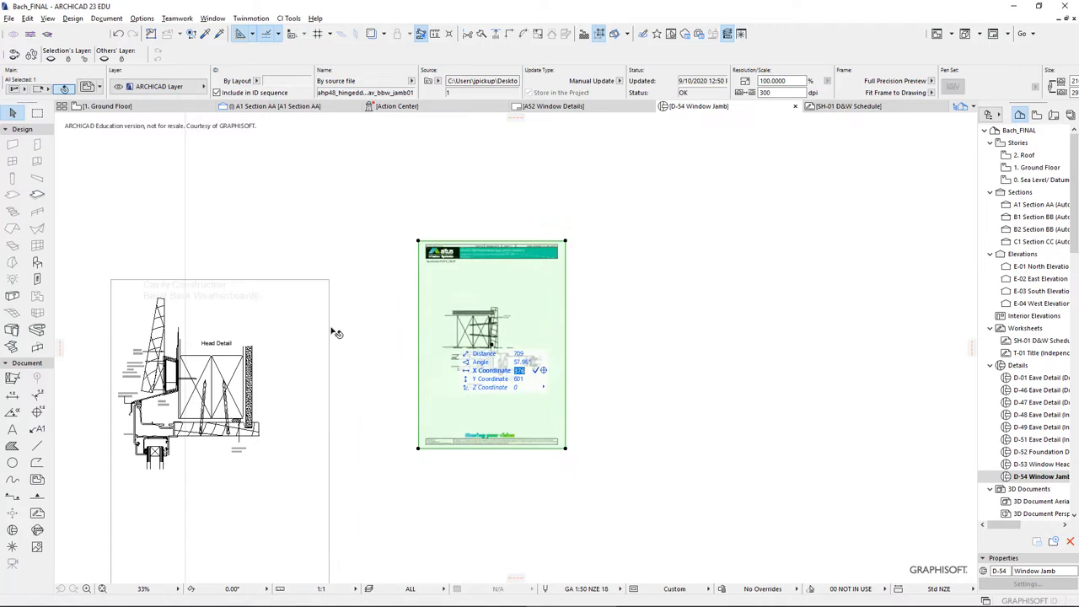
click(330, 329)
key(Delete)
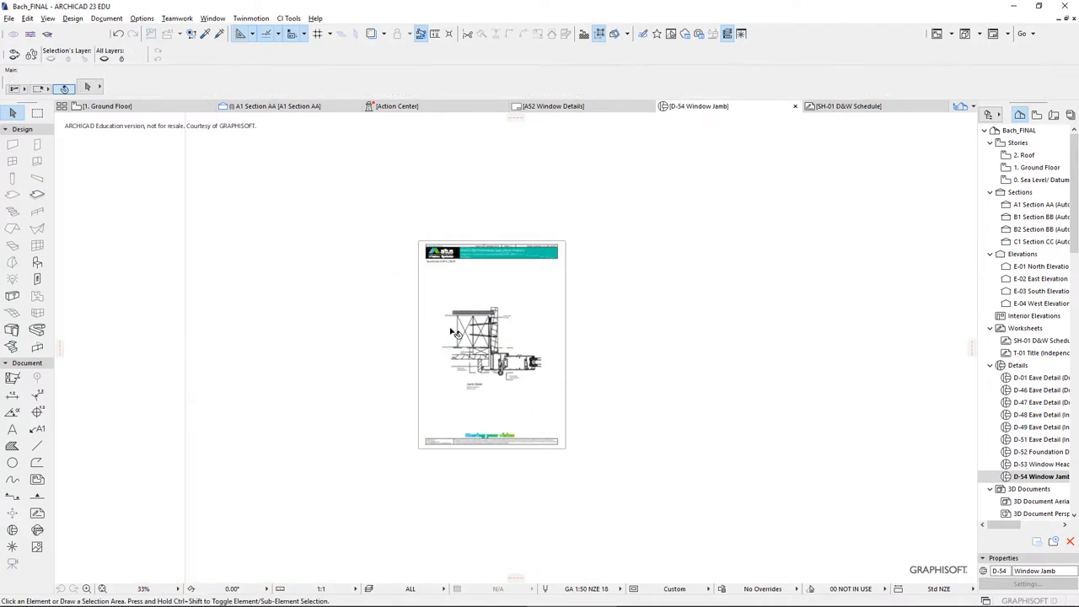
- Crop the jamb PDF's frame on all four sides so only the jamb drawing remains, without header, title text or footer
scroll(455, 334, up, 4)
click(499, 345)
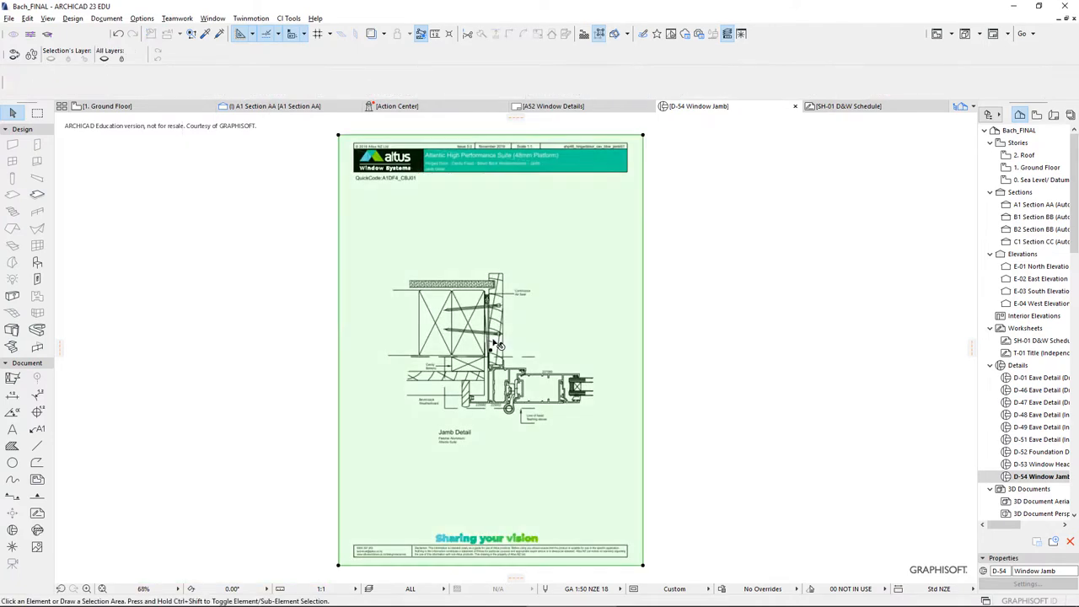
click(342, 329)
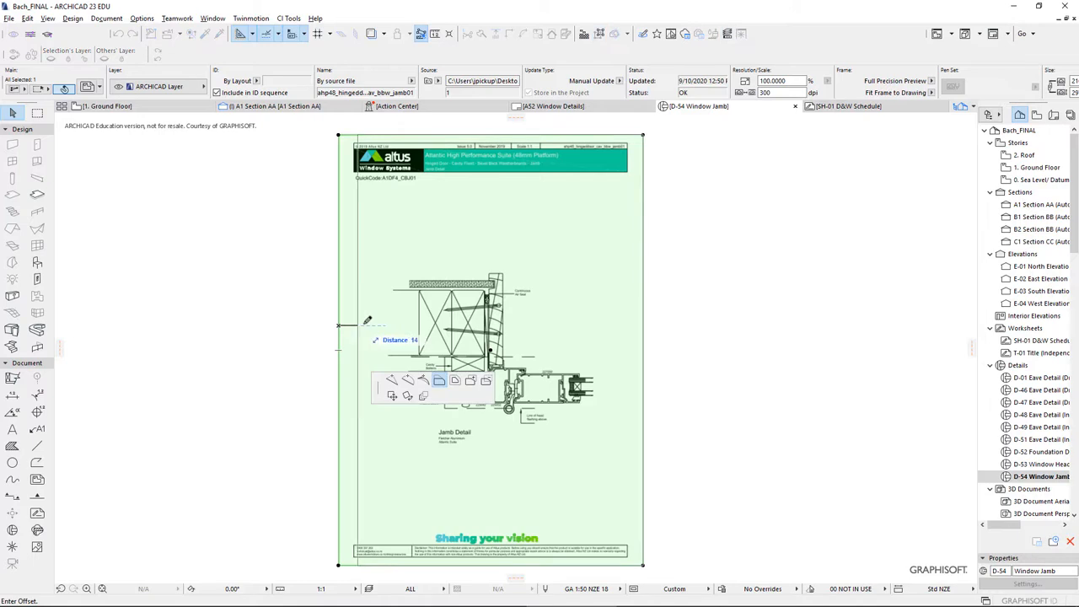
click(382, 333)
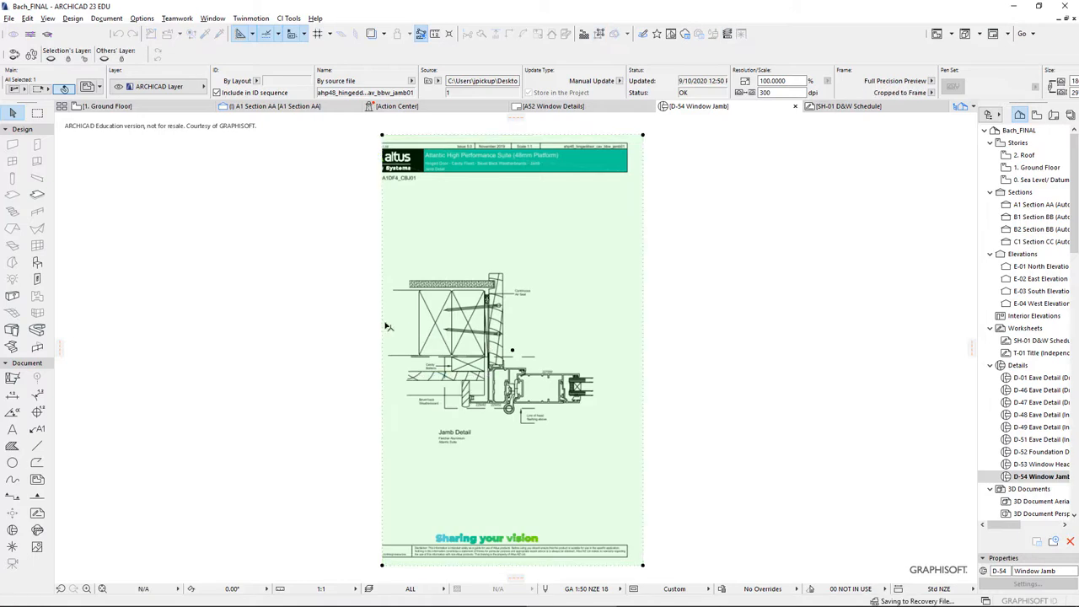
click(509, 137)
click(511, 262)
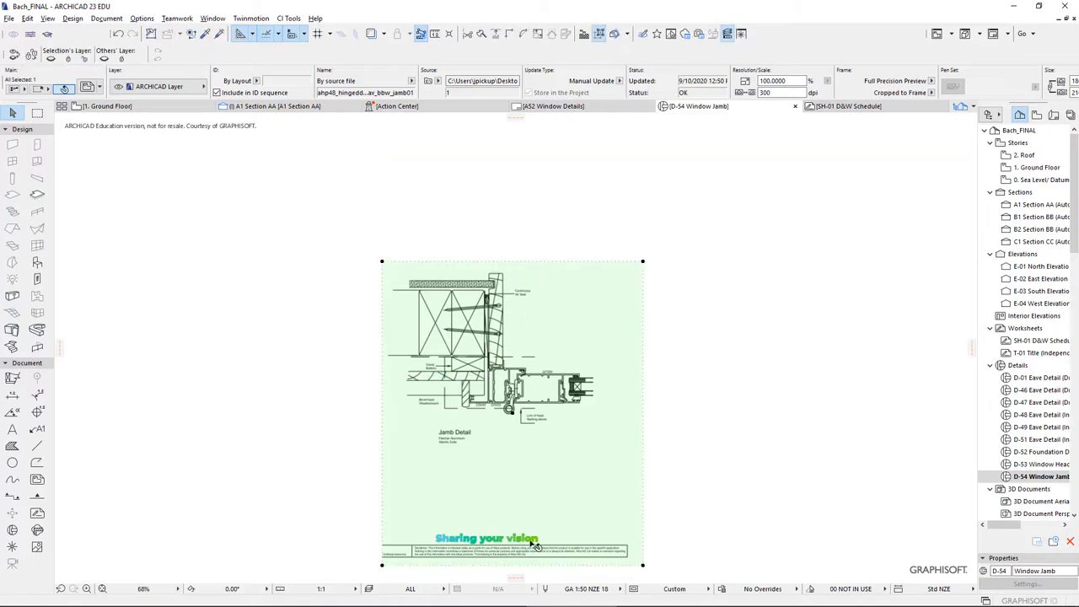
click(522, 566)
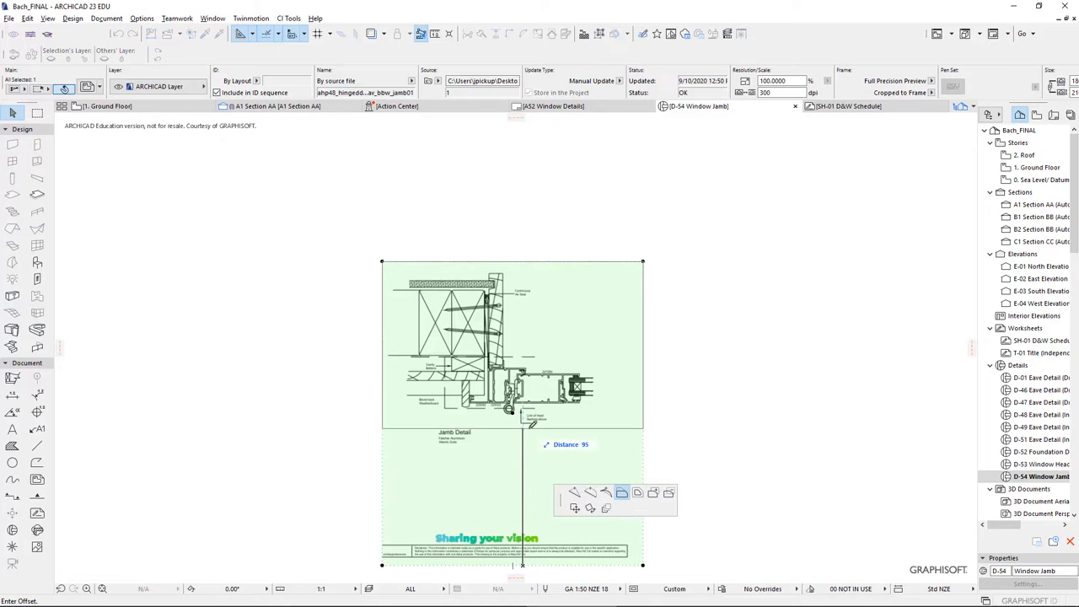
click(553, 417)
click(644, 346)
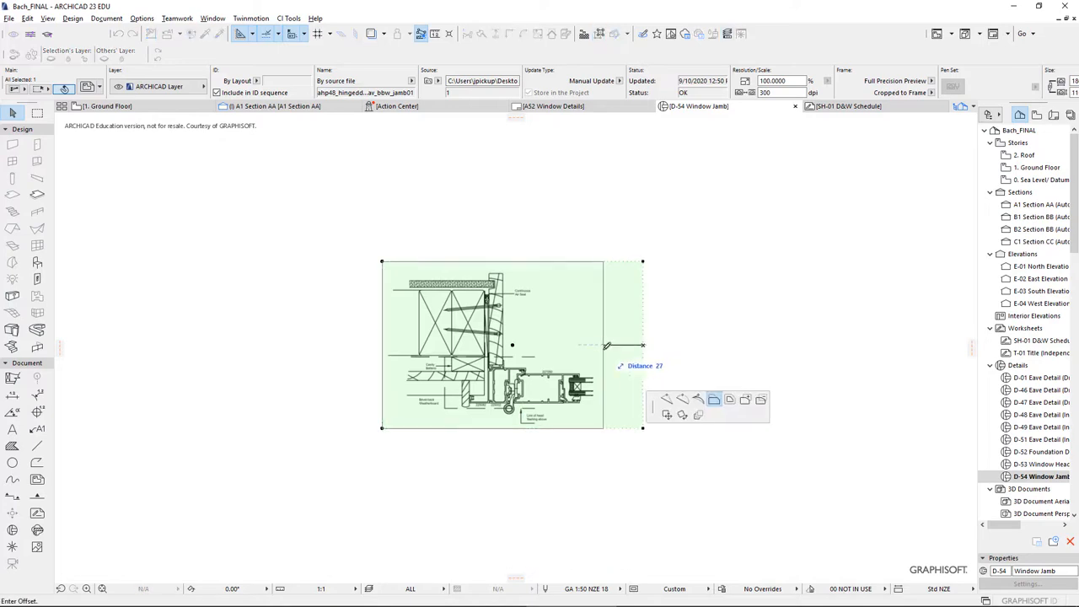
click(582, 376)
- Set the scale of the D-54 Window Jamb detail to 1:10
scroll(513, 402, up, 3)
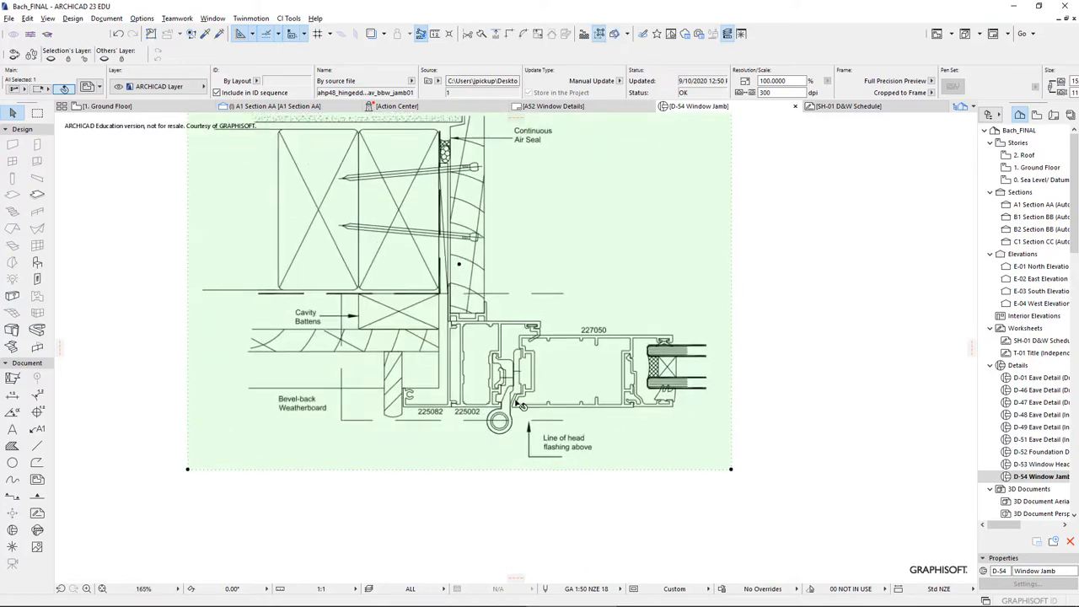
scroll(512, 402, down, 3)
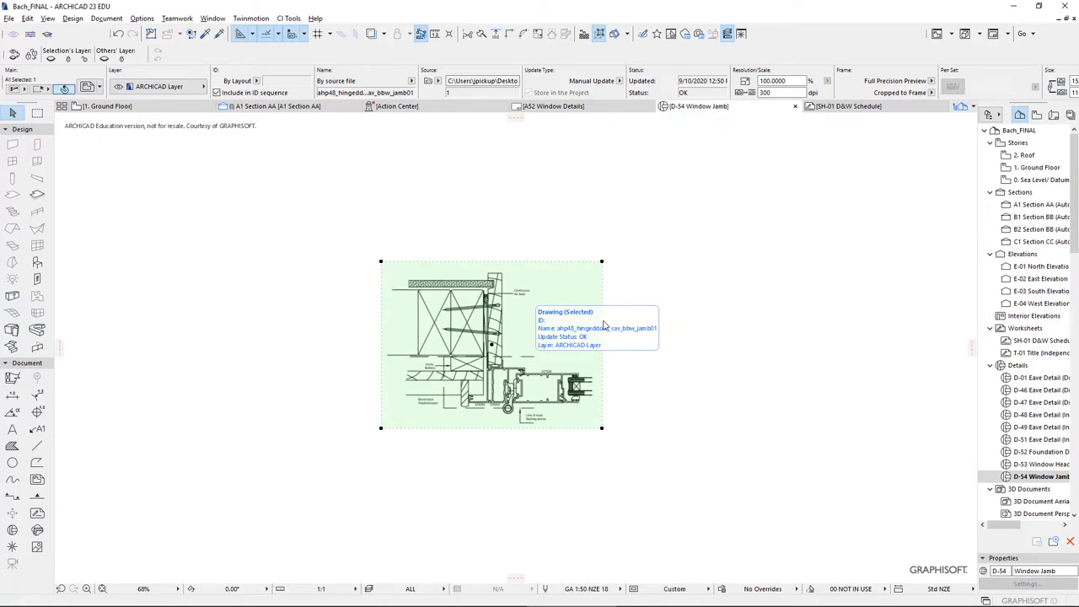
scroll(593, 338, up, 5)
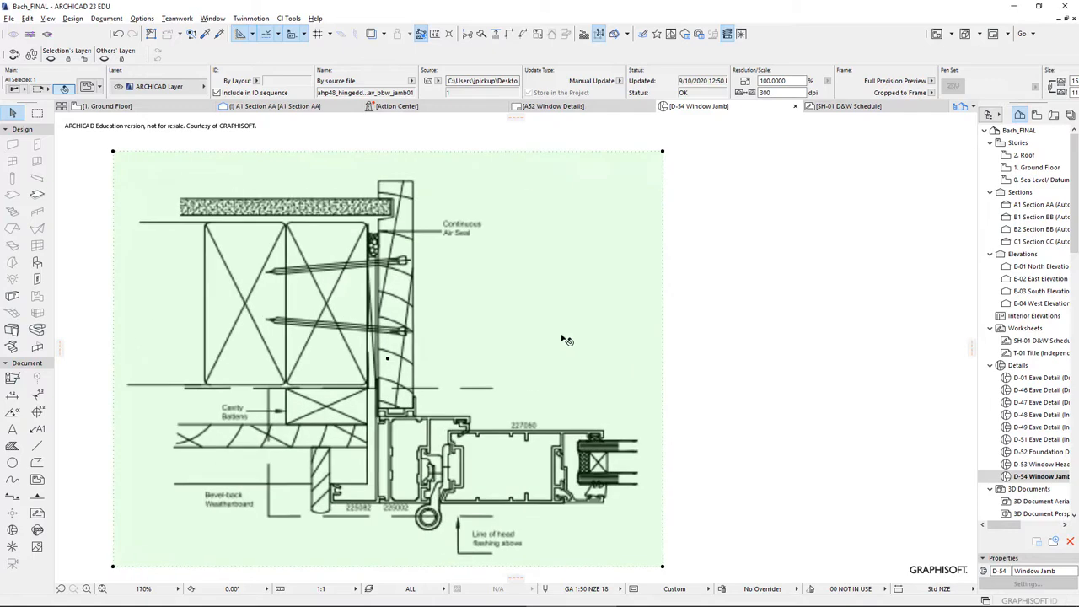
click(354, 588)
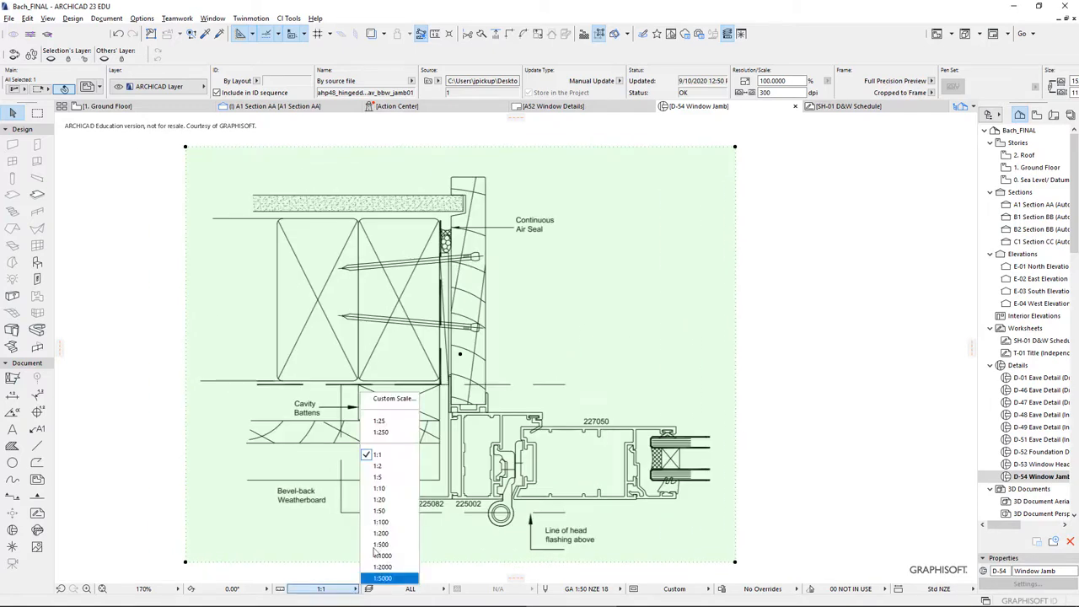
click(393, 495)
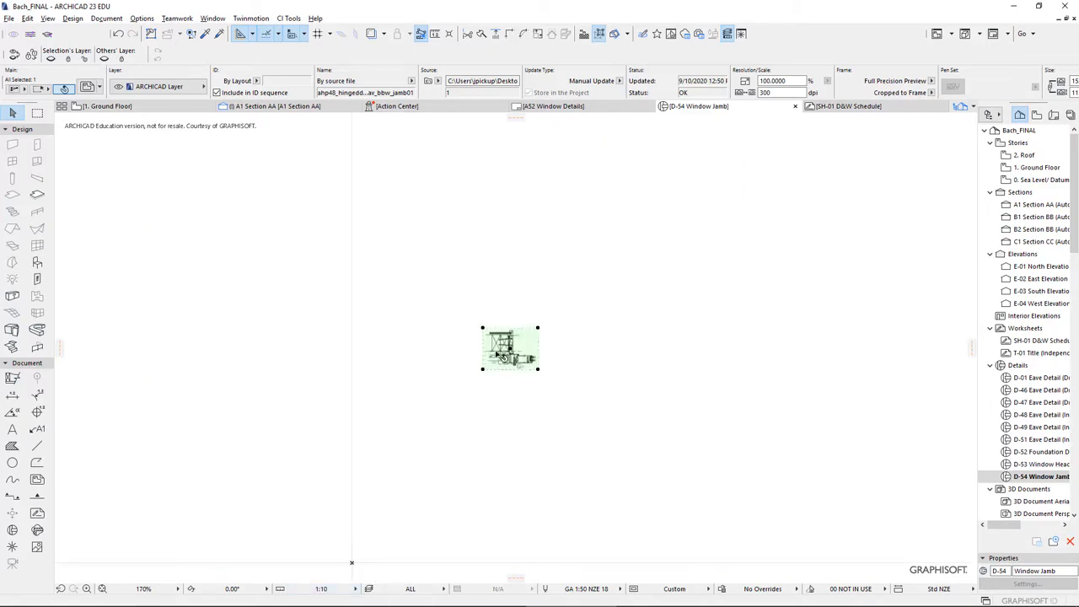
scroll(497, 353, up, 10)
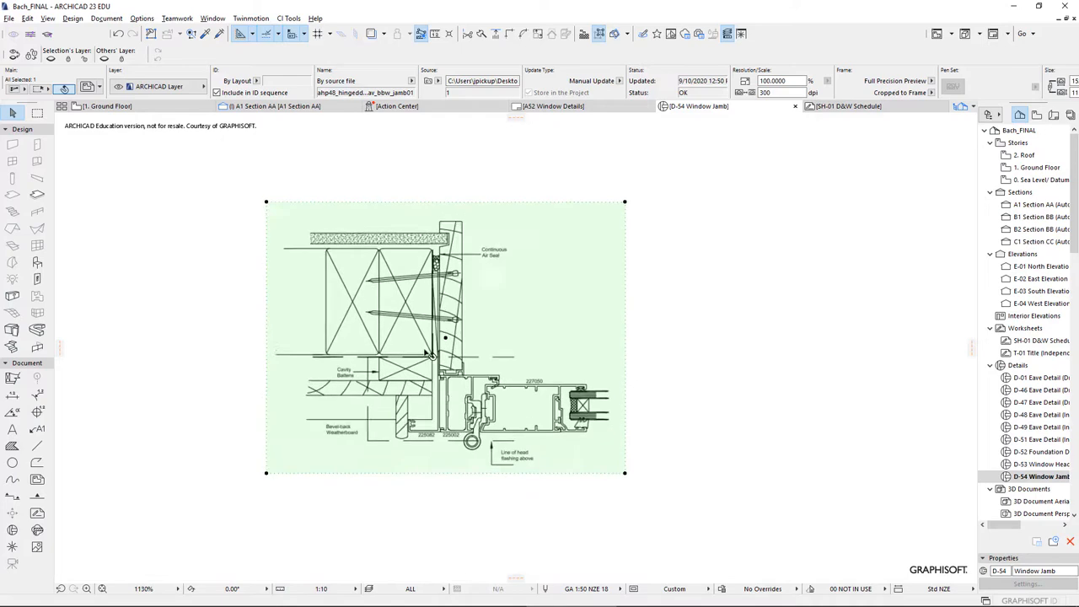
scroll(428, 352, up, 2)
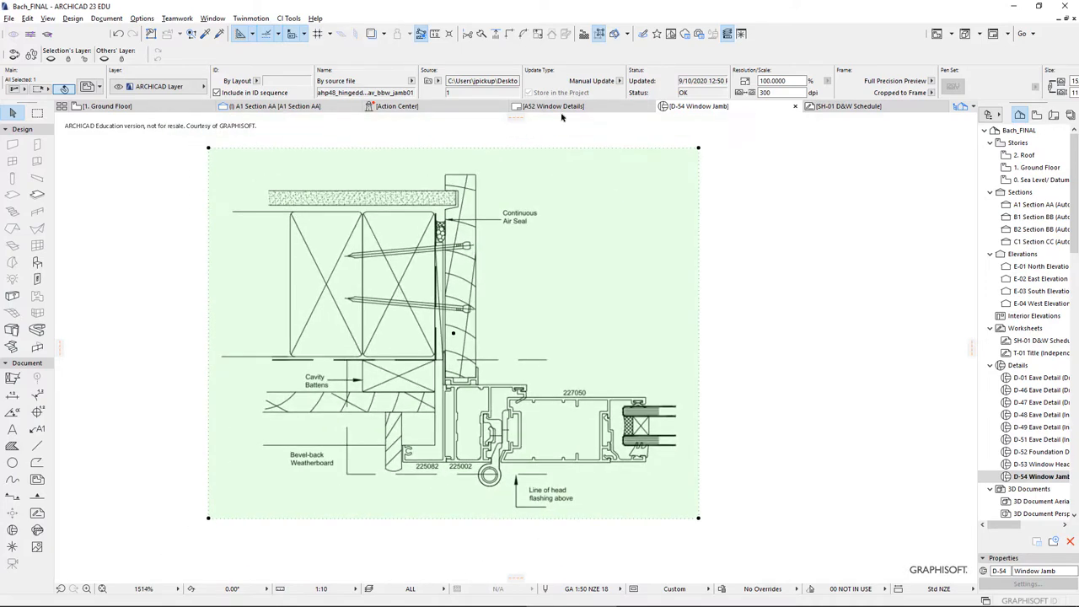
- Save the D-54 Window Jamb detail as a view at 1:10 with the ALL layer combination and bring up the layout list
right_click(749, 108)
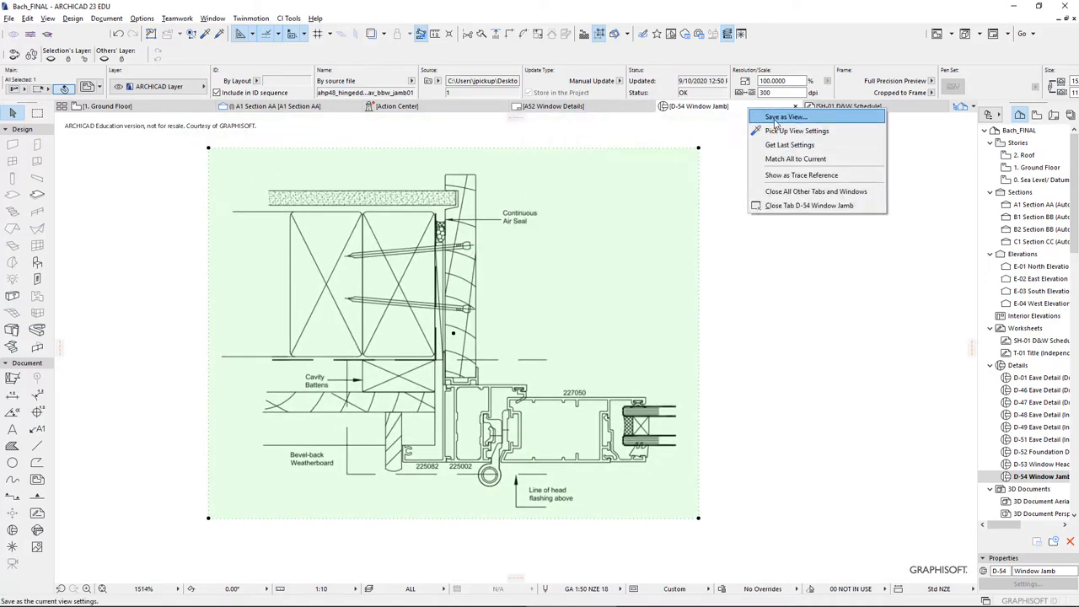
click(775, 119)
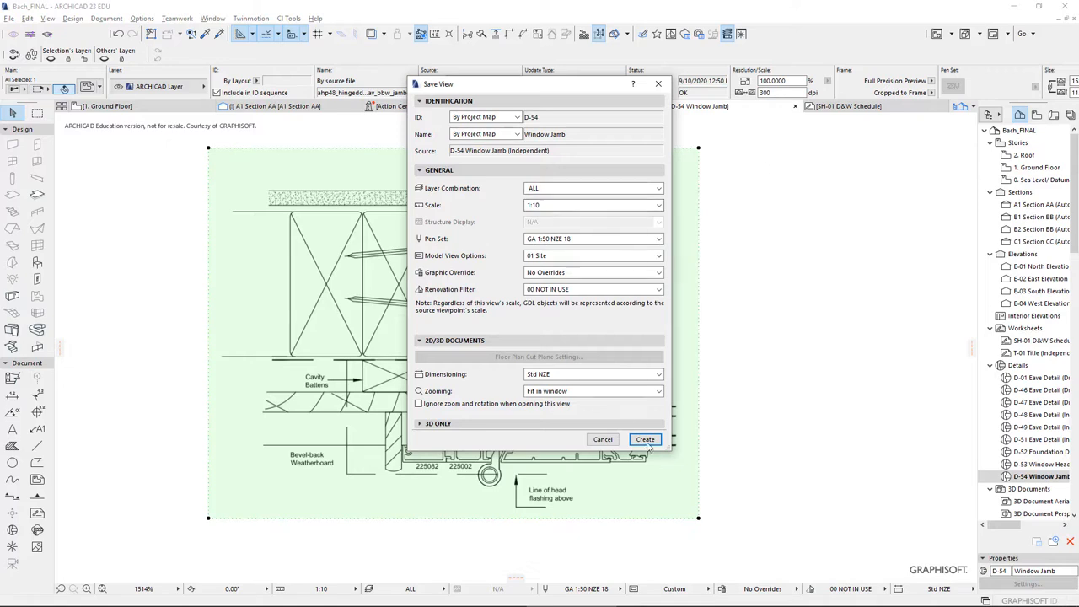
click(645, 440)
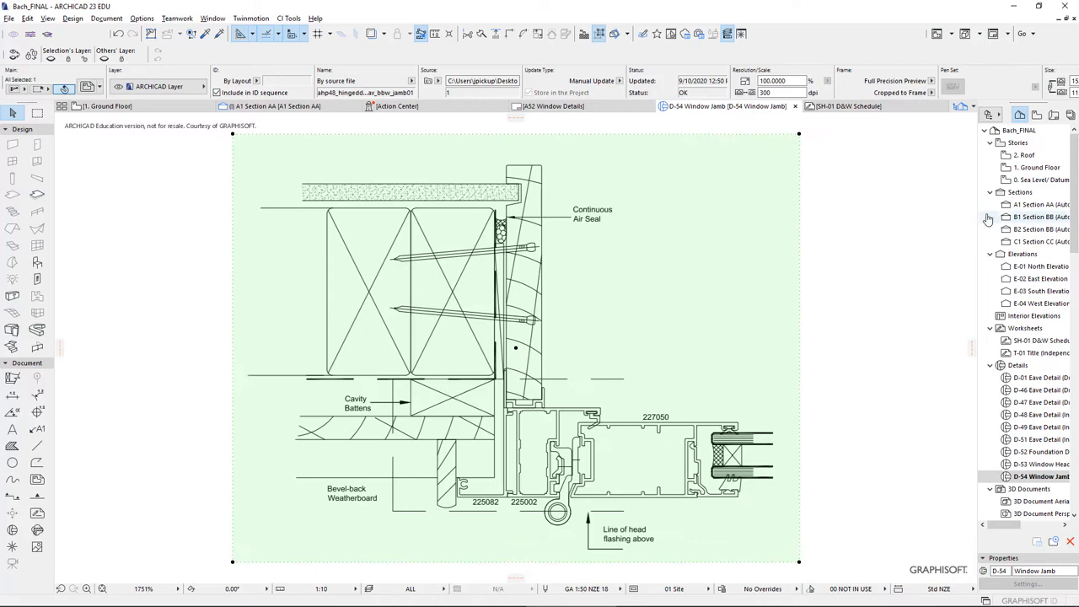
click(1053, 116)
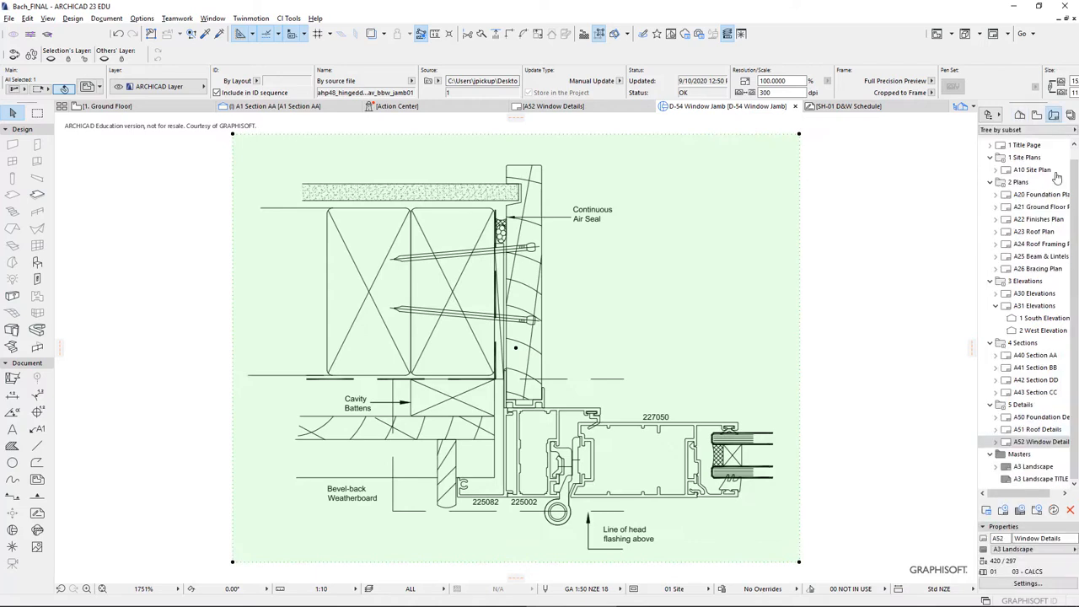
- Place the saved D-54 Window Jamb view on the A52 Window Details layout, below the jamb PDF drawing
double_click(1030, 441)
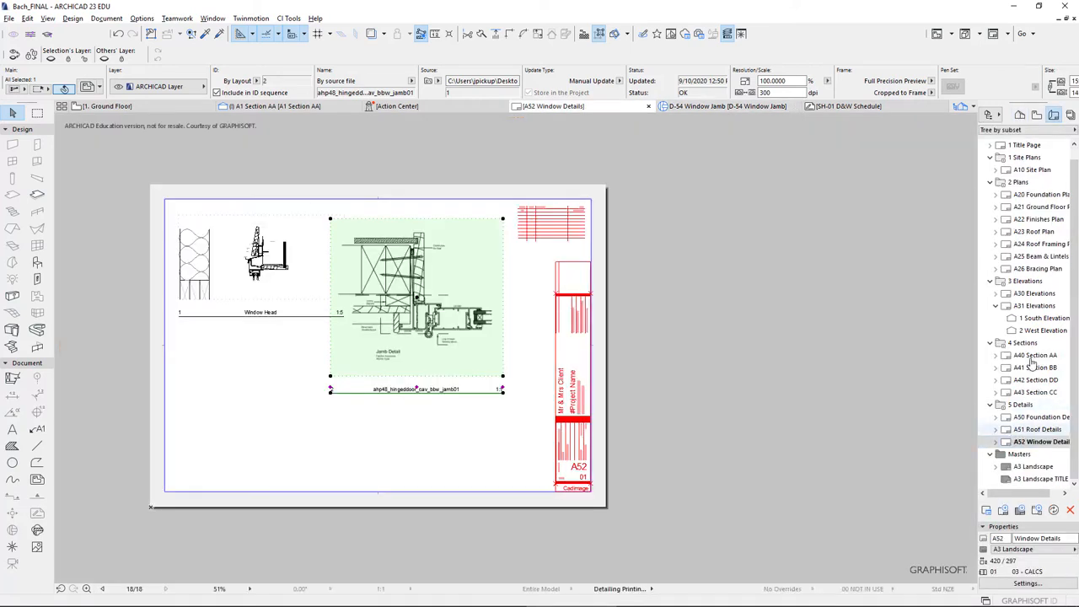
click(1036, 115)
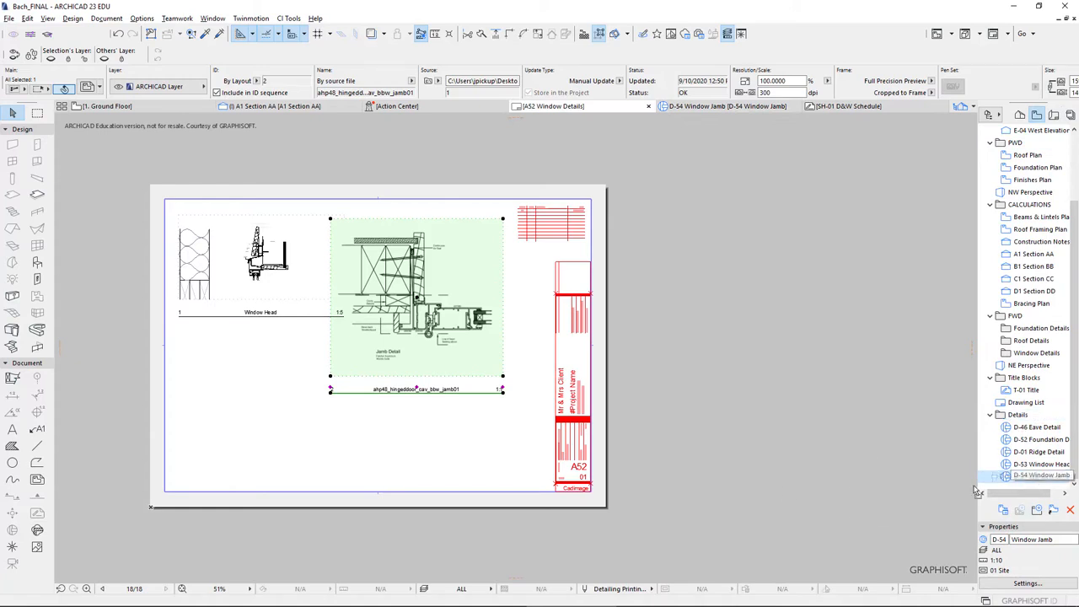
drag(1037, 476, 425, 456)
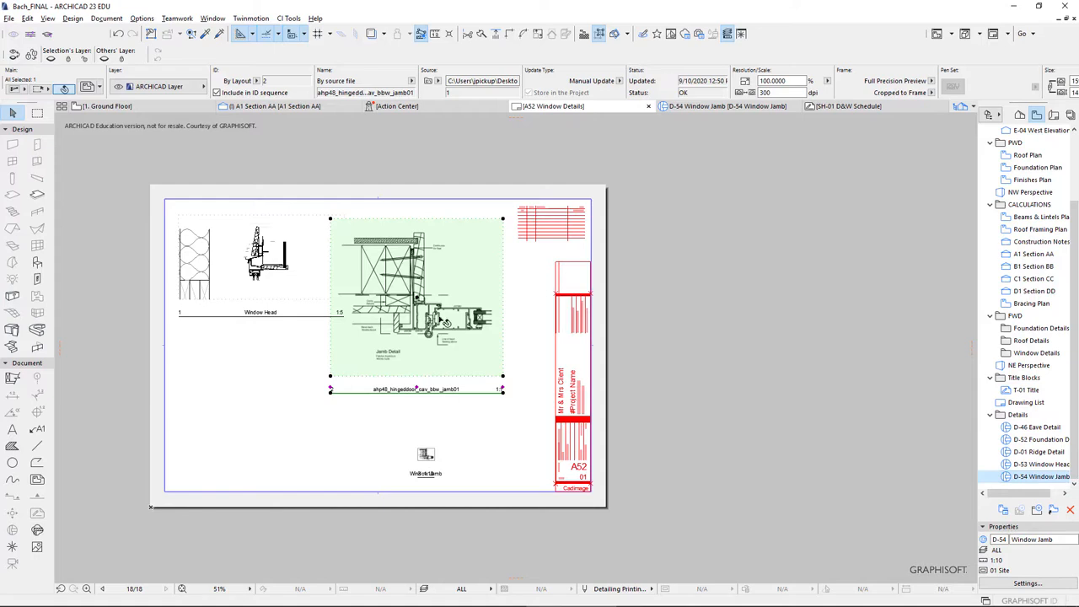
- Delete the directly placed Altus jamb PDF drawing from the A52 Window Details layout
click(444, 336)
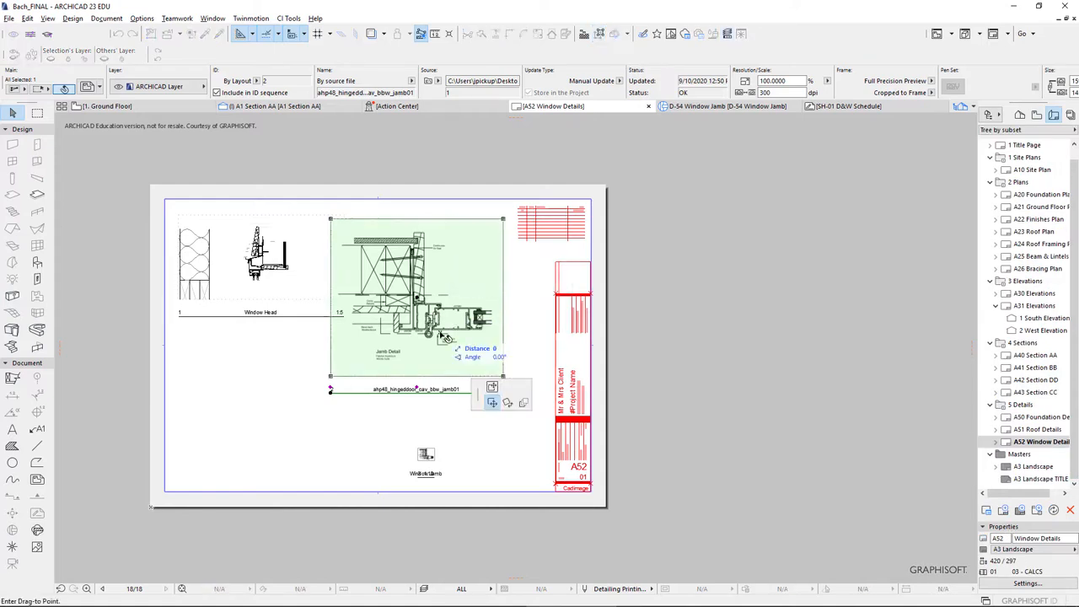
click(440, 348)
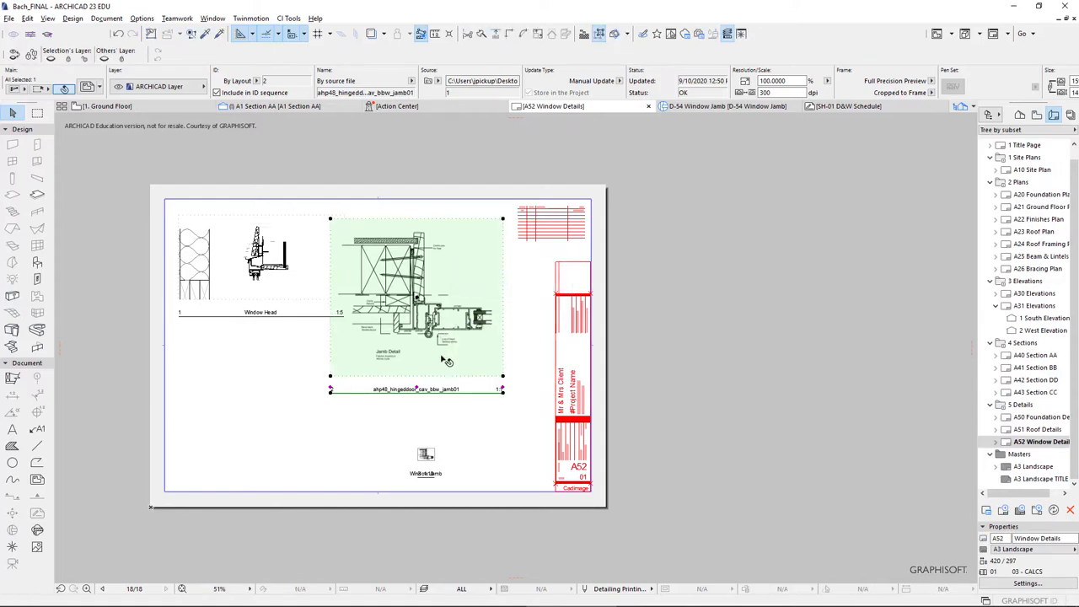
click(441, 359)
key(Escape)
key(Escape)
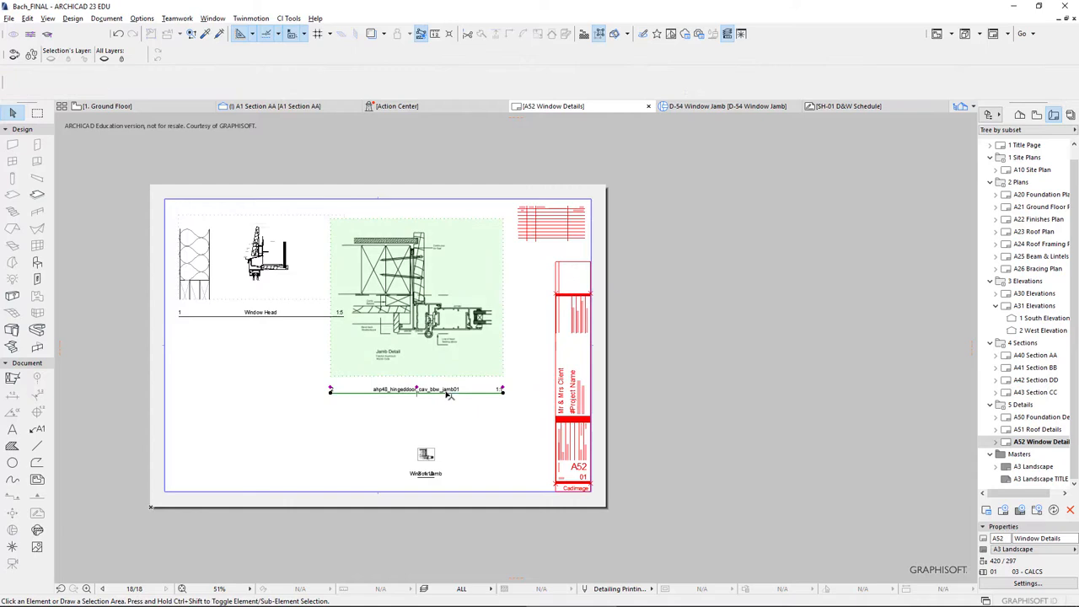
click(449, 395)
key(Delete)
- Remove the undersized Window Jamb drawing from the A52 Window Details layout
click(425, 459)
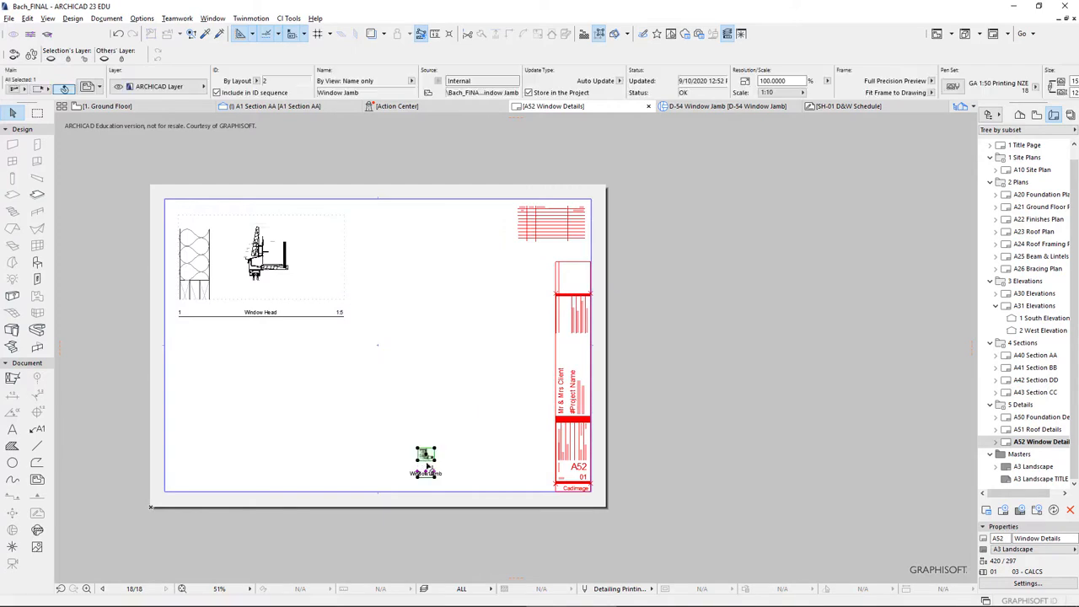
scroll(427, 464, up, 8)
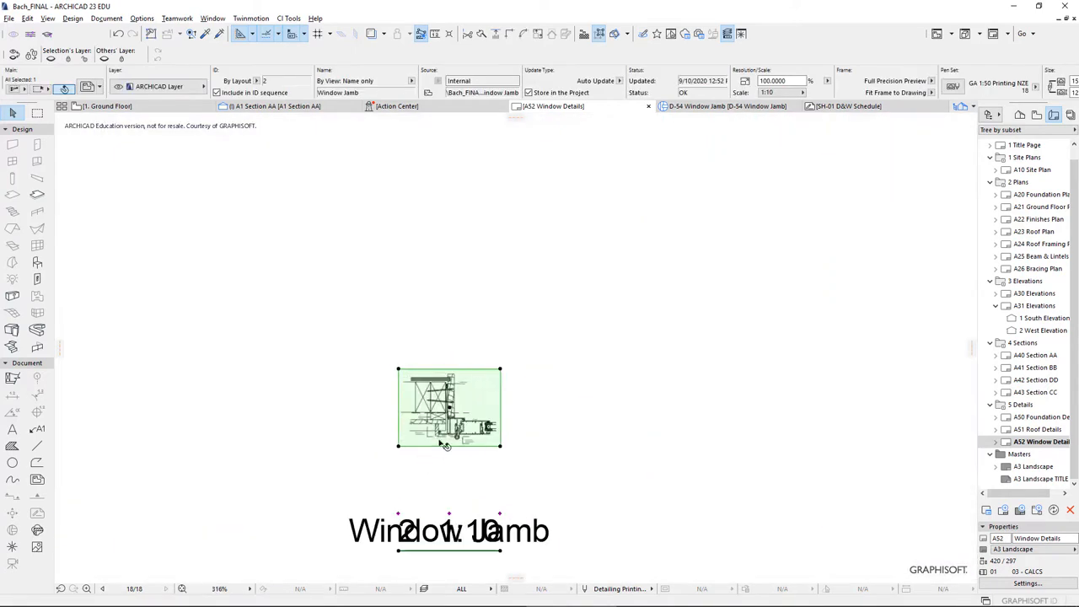
click(446, 445)
click(418, 214)
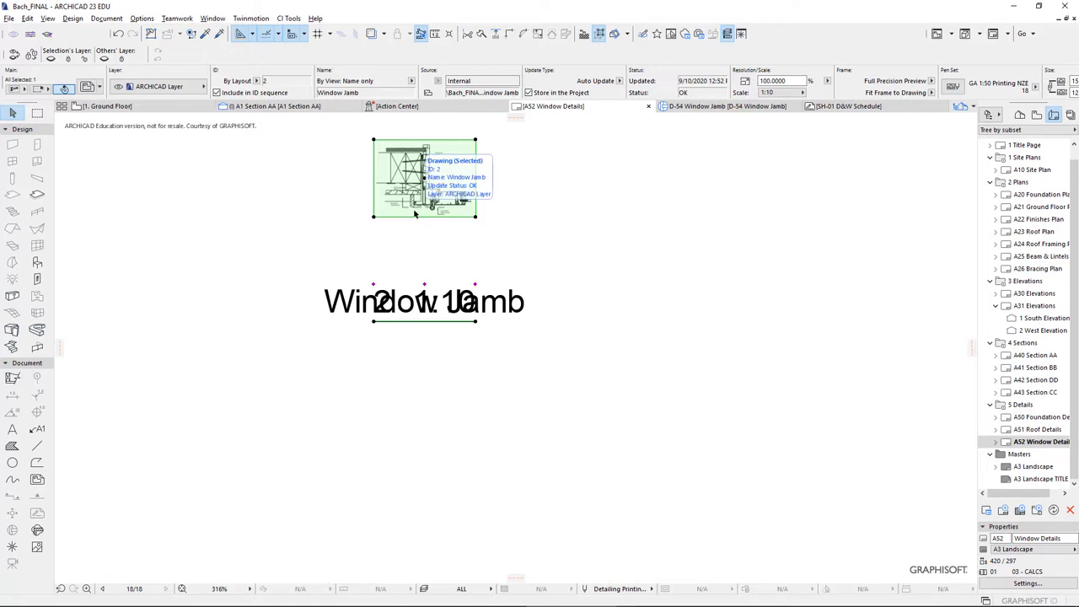
key(Delete)
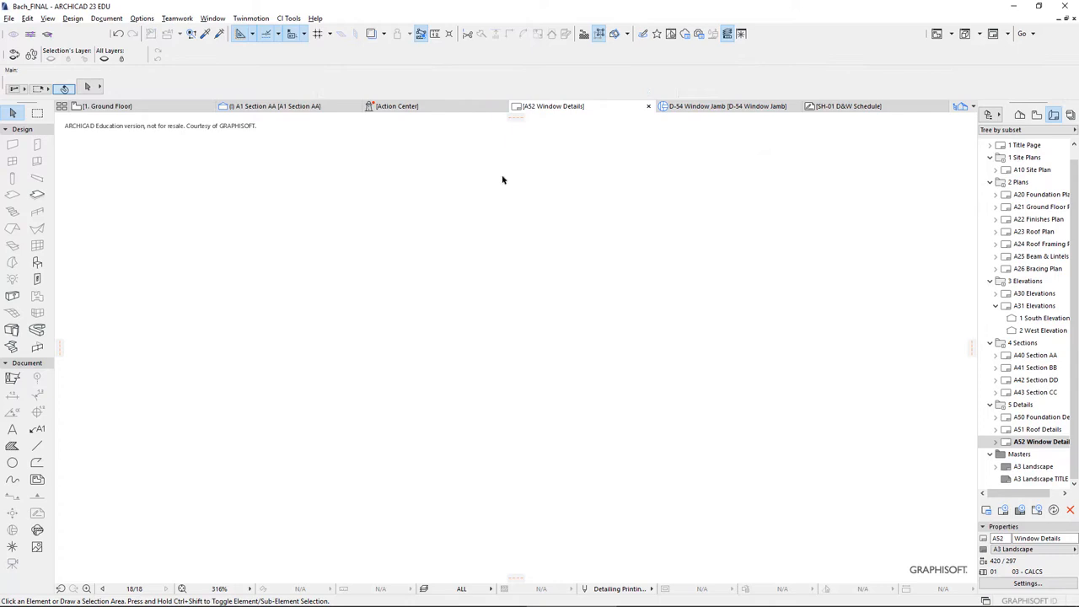
- Return to the D-54 Window Jamb detail and delete the cropped jamb PDF from it
click(757, 109)
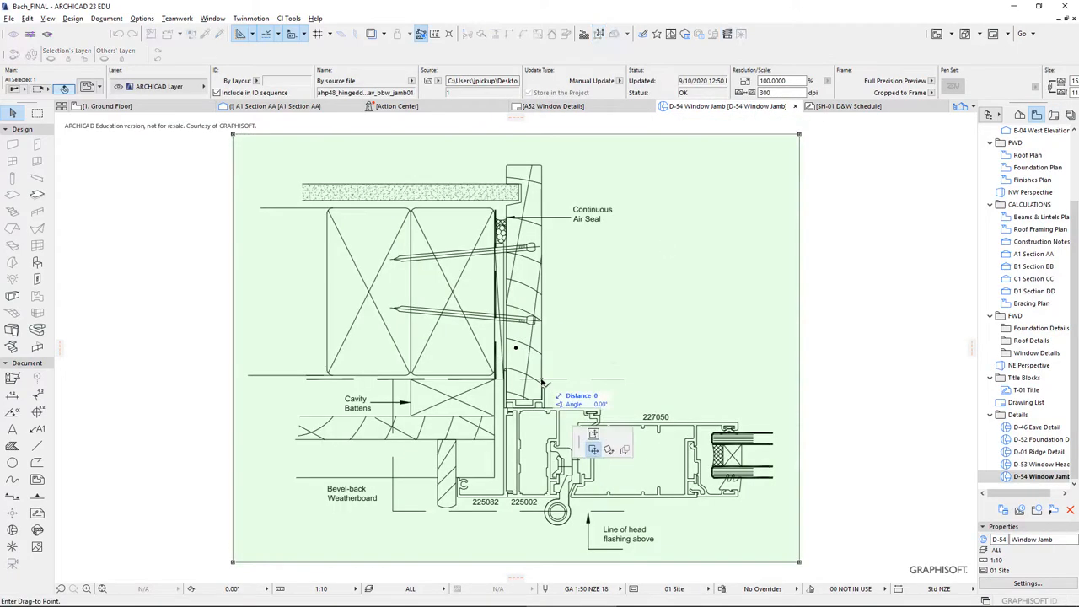
click(546, 386)
key(Escape)
key(Delete)
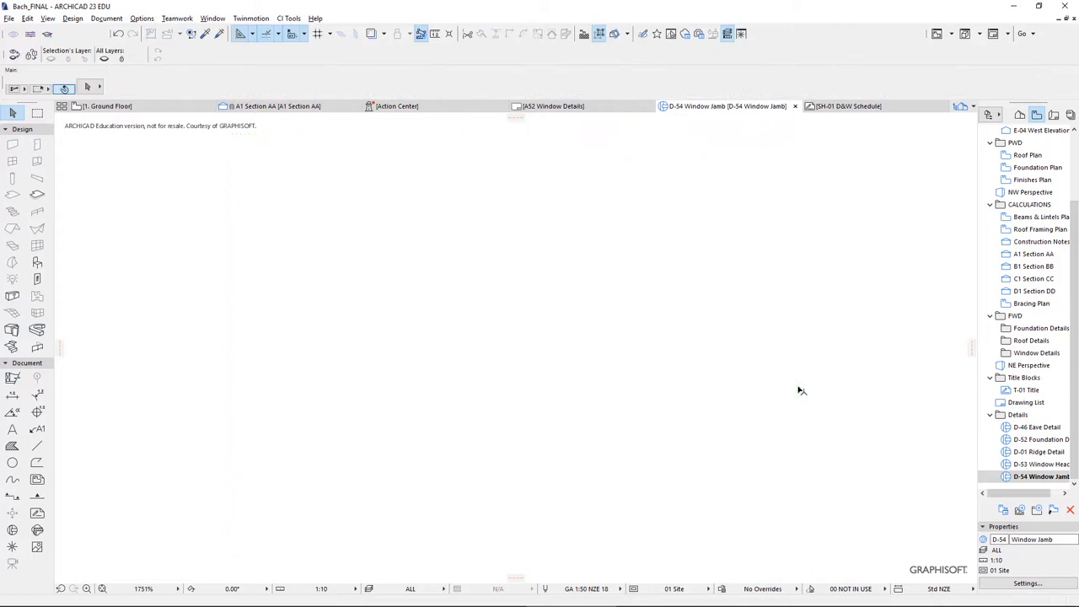
- Place ahp48_hingeddoor_cav_bbw_jamb01.pdf from the Desktop folder in the D-54 Window Jamb detail again, at the 1:10 scale
scroll(781, 383, down, 5)
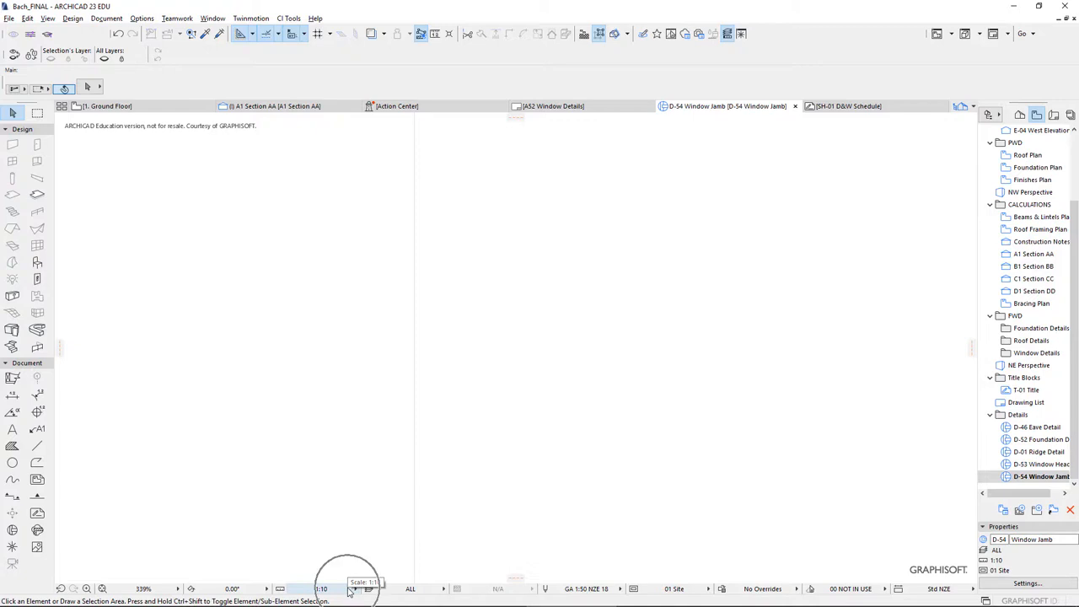
key(alt+Tab)
key(Tab)
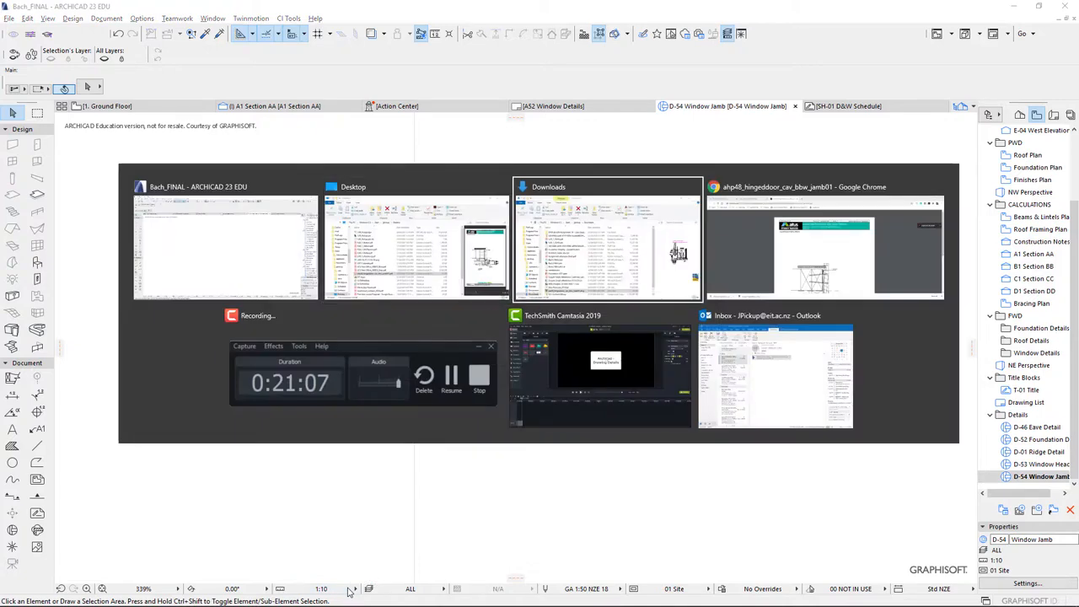
click(396, 287)
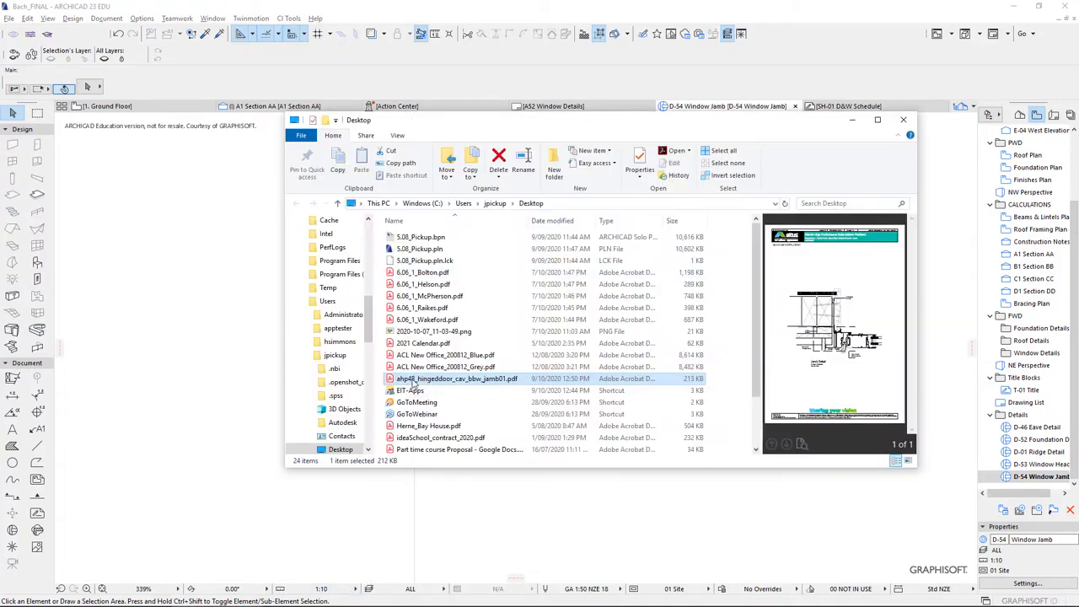
mouse_move(413, 381)
mouse_down()
mouse_move(375, 403)
mouse_move(433, 497)
mouse_move(417, 563)
mouse_move(437, 516)
mouse_up()
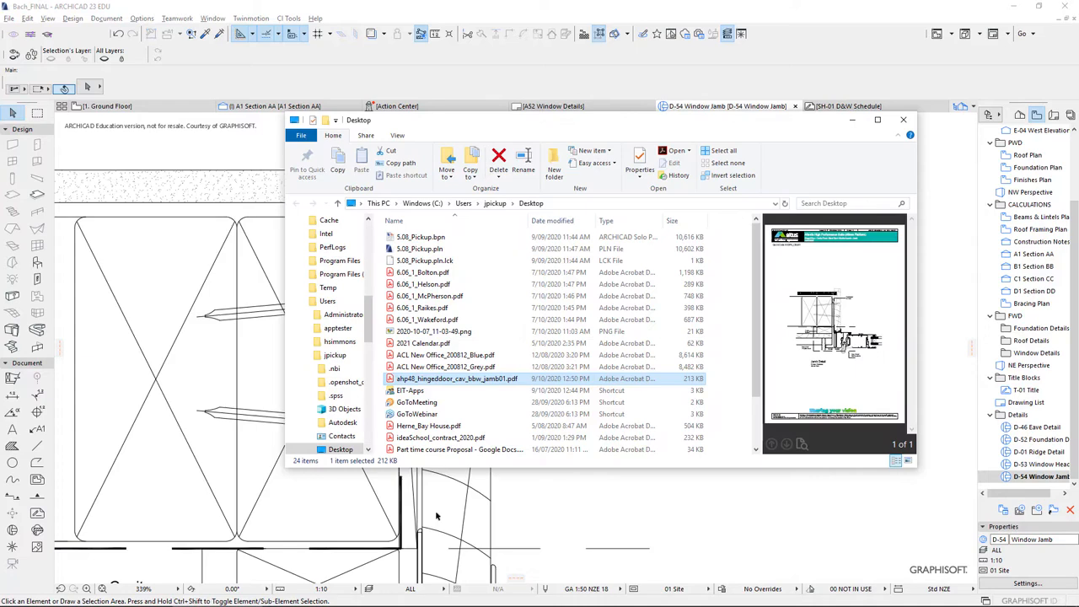
scroll(522, 505, down, 5)
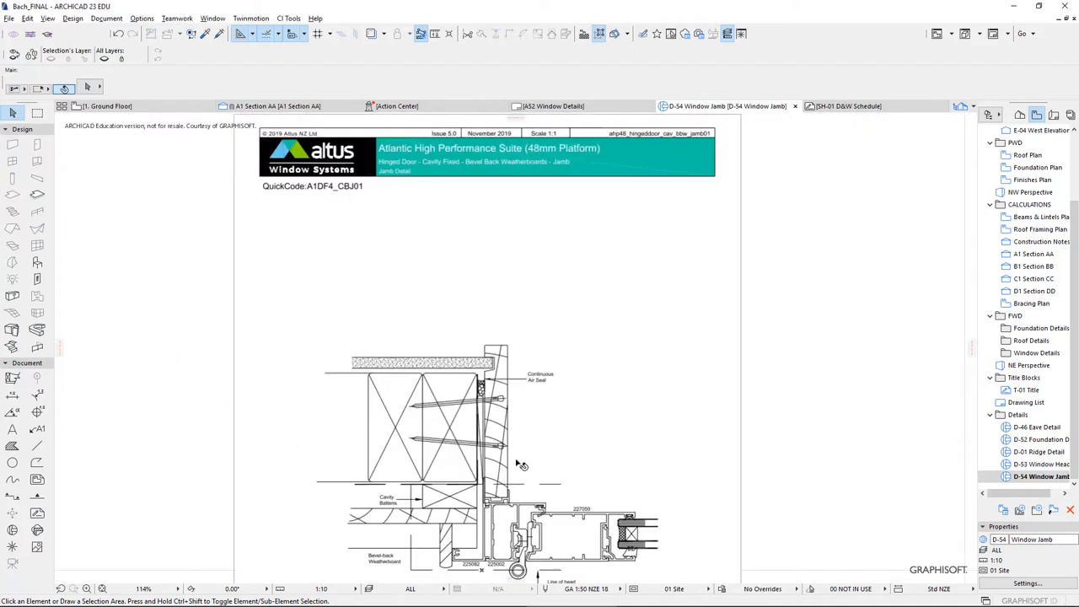
middle_drag(521, 465, 484, 316)
click(195, 321)
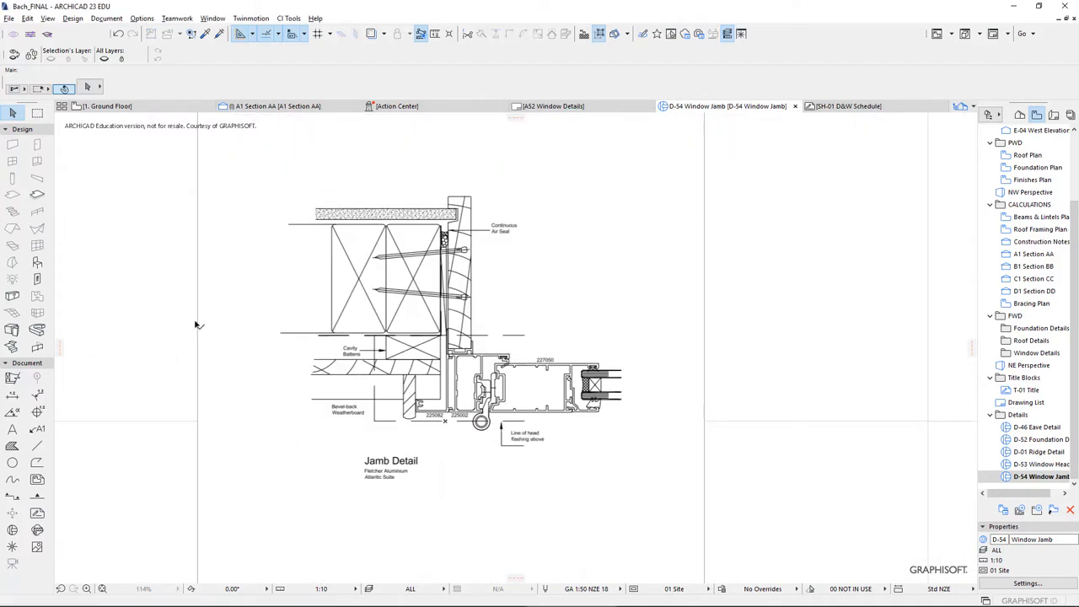
key(Escape)
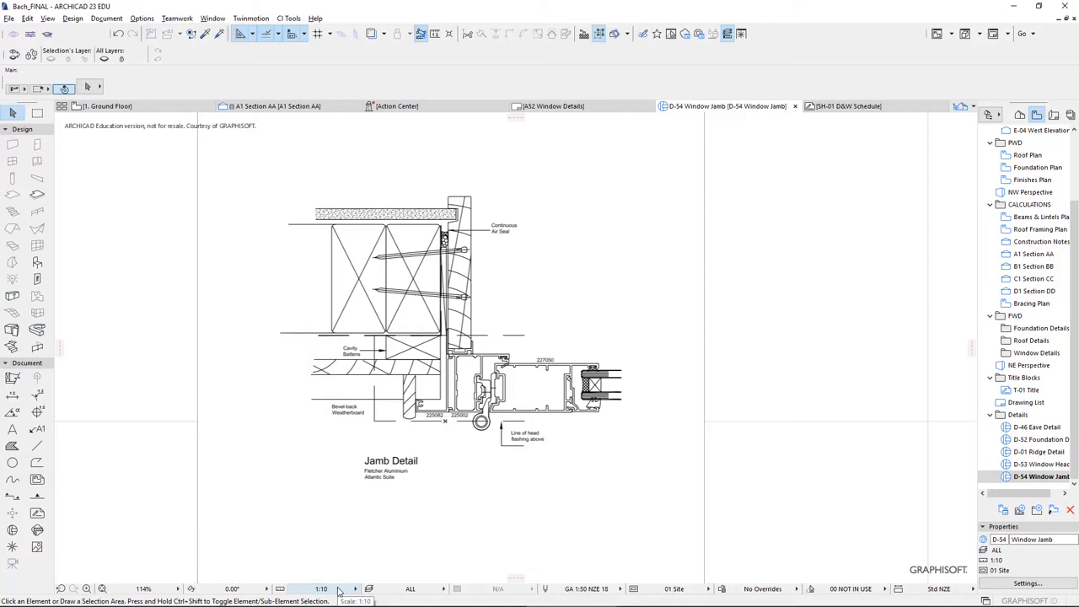
click(203, 325)
click(198, 323)
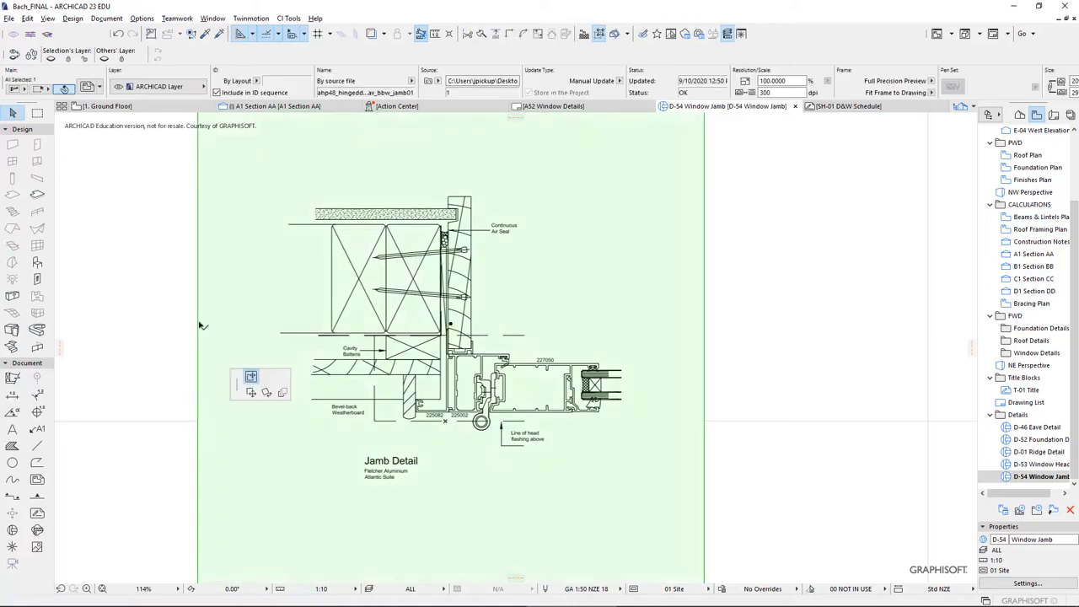
key(Escape)
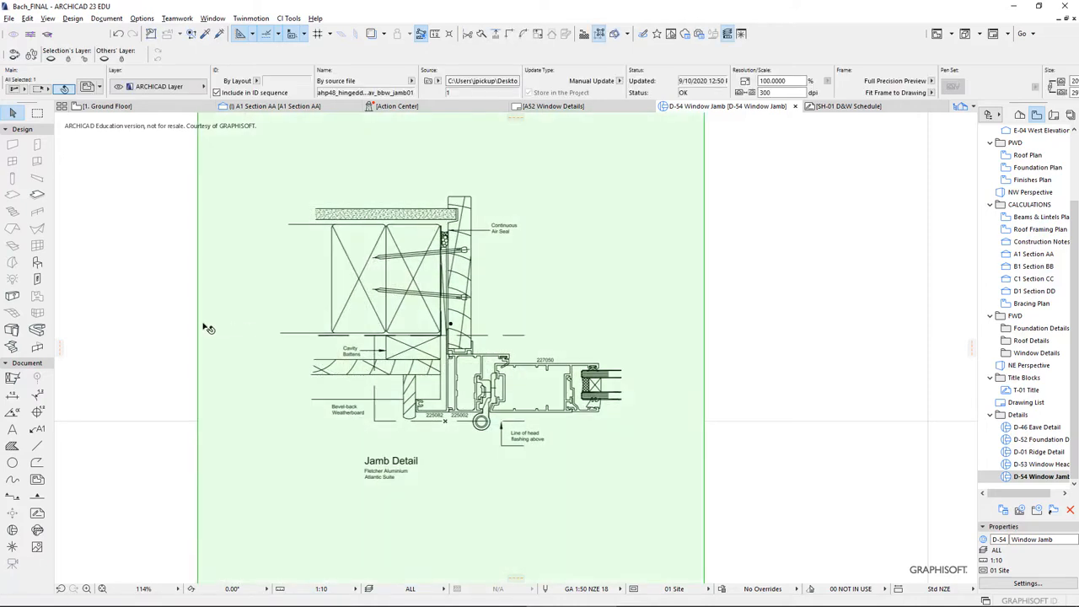
click(204, 325)
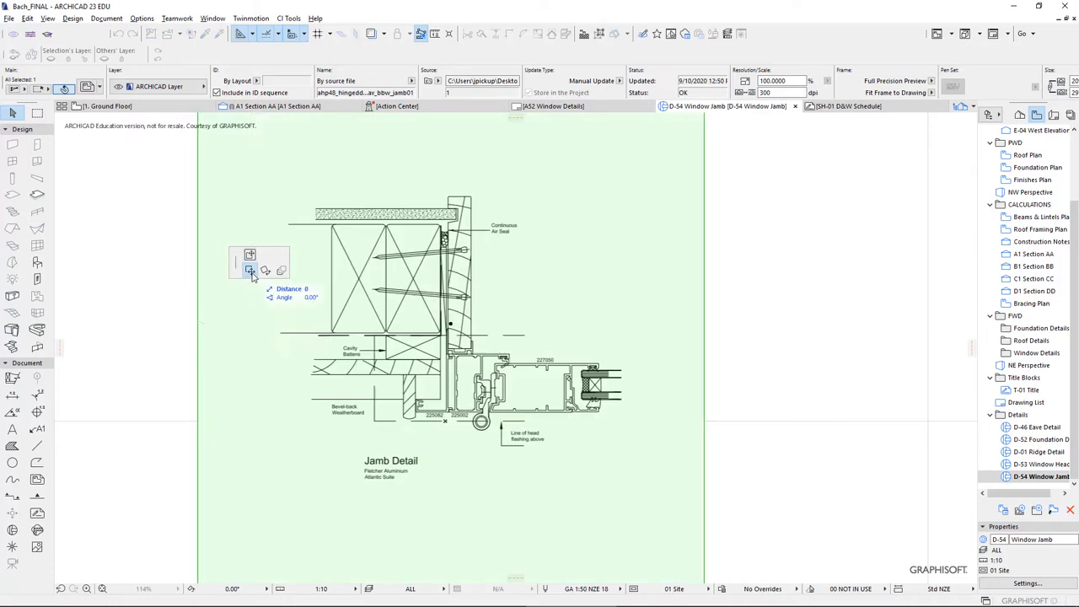
key(Escape)
click(184, 300)
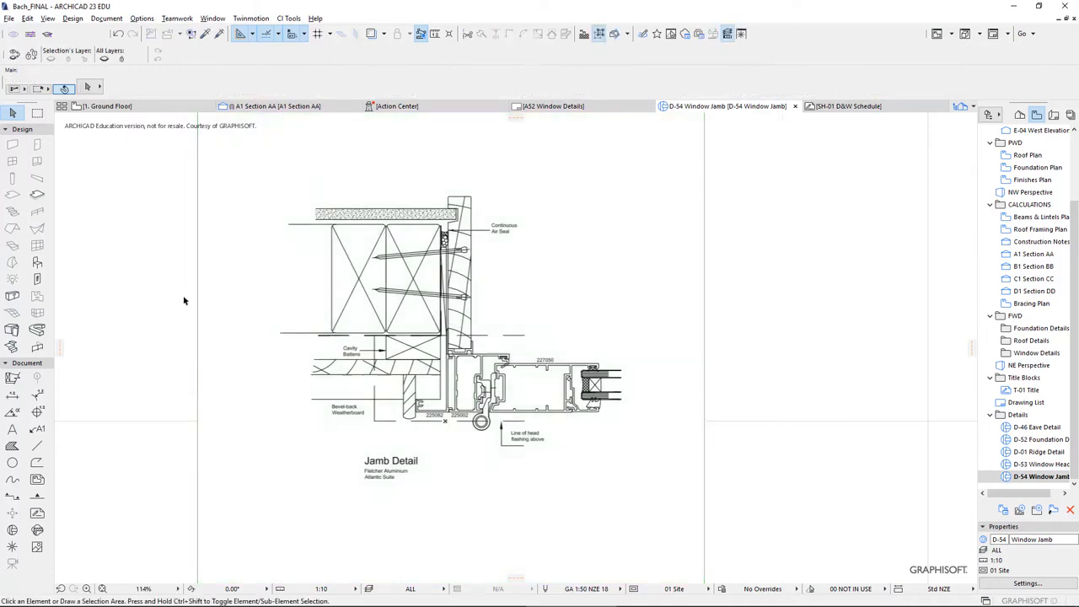
- Crop the jamb PDF's frame on all four sides so only the jamb drawing remains, without header, title text or footer
scroll(256, 301, down, 5)
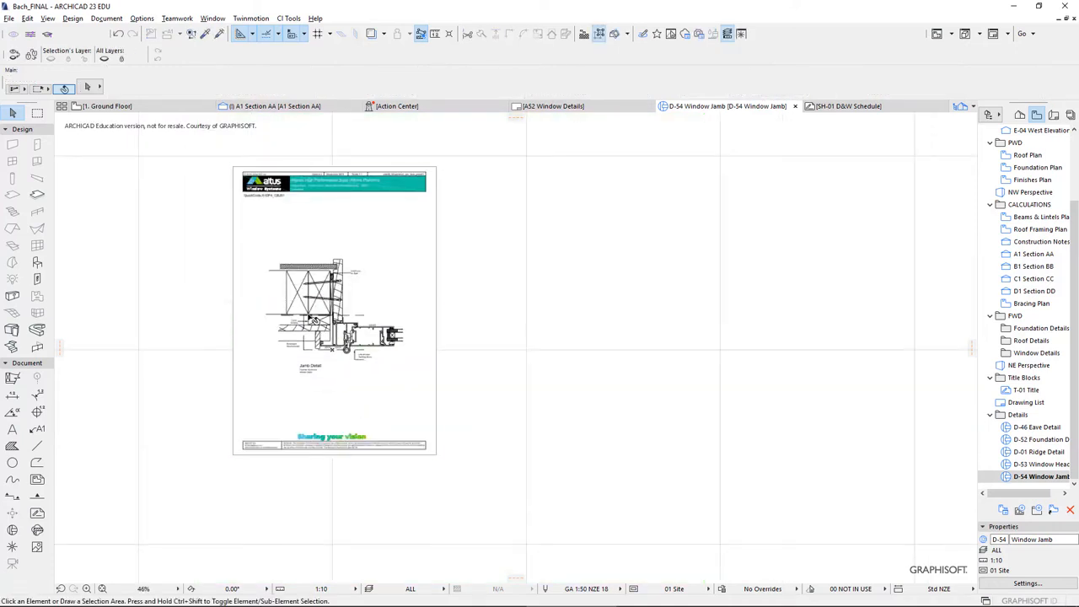
click(312, 319)
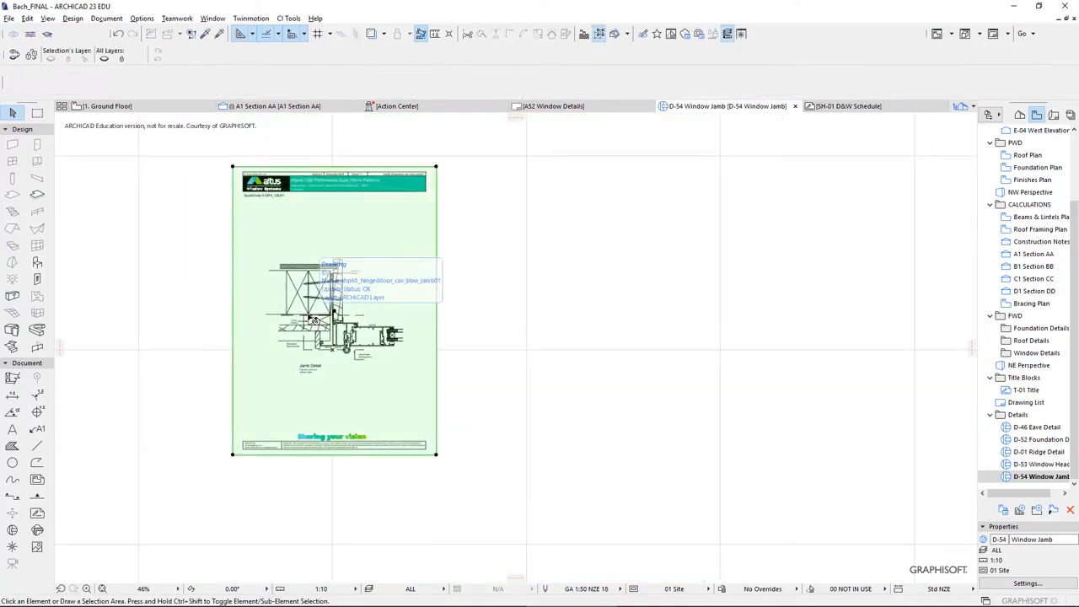
click(436, 233)
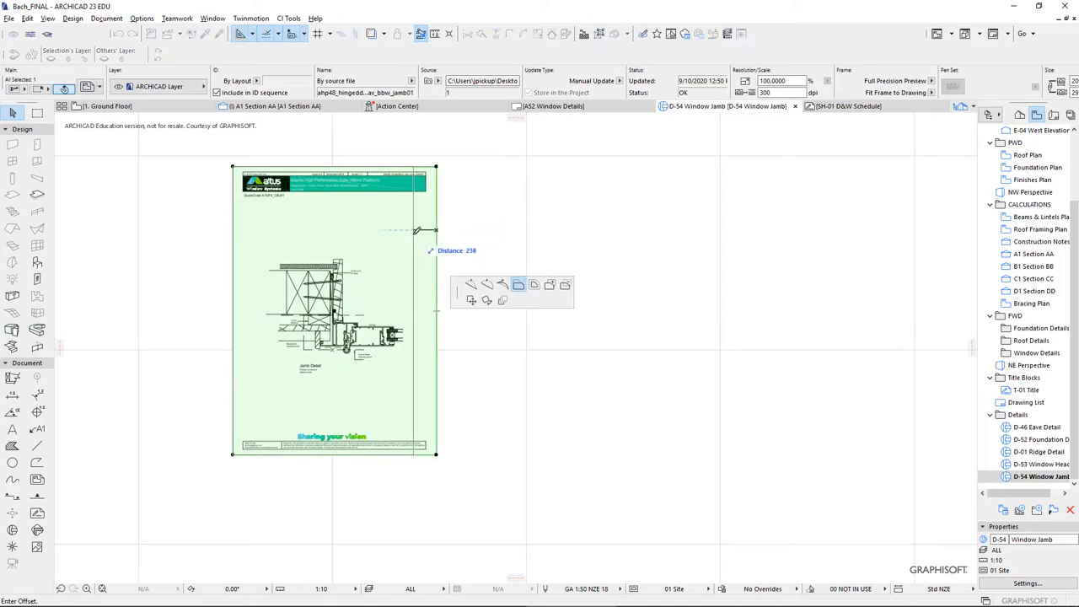
click(415, 229)
click(364, 167)
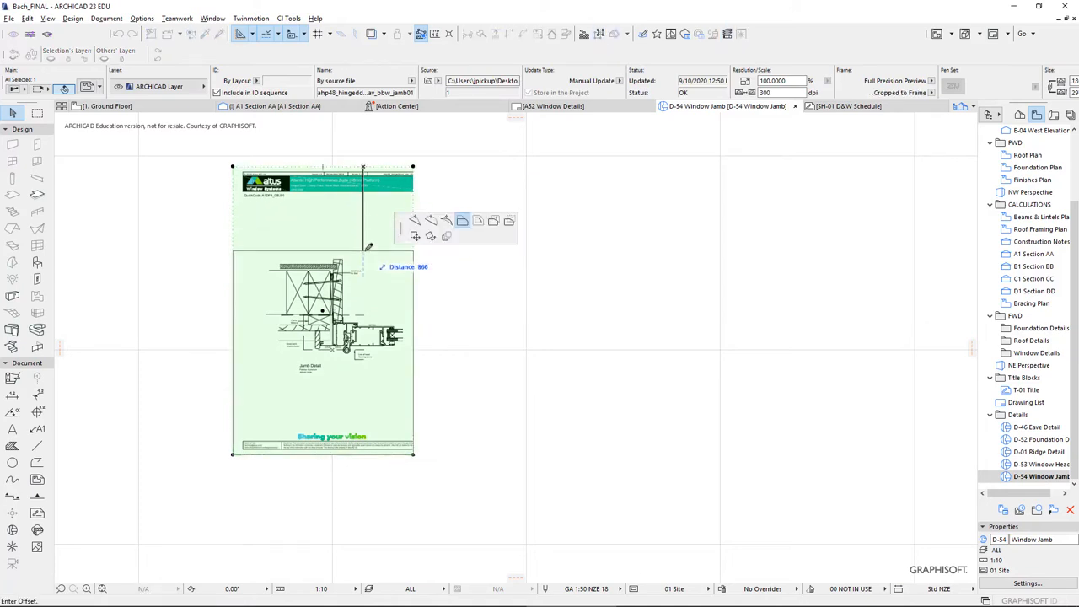
click(375, 251)
click(348, 455)
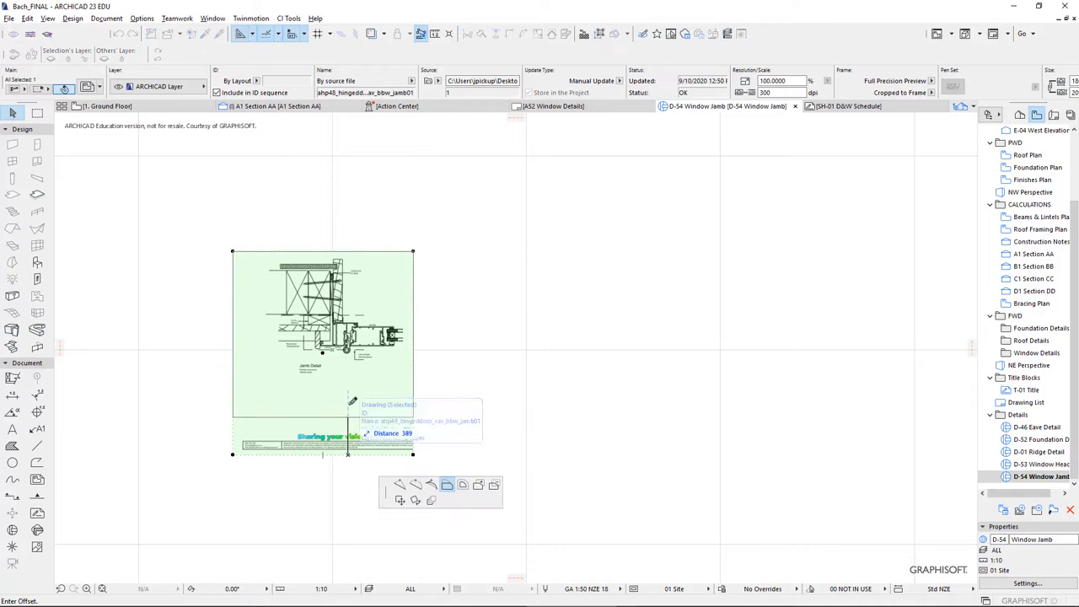
click(352, 360)
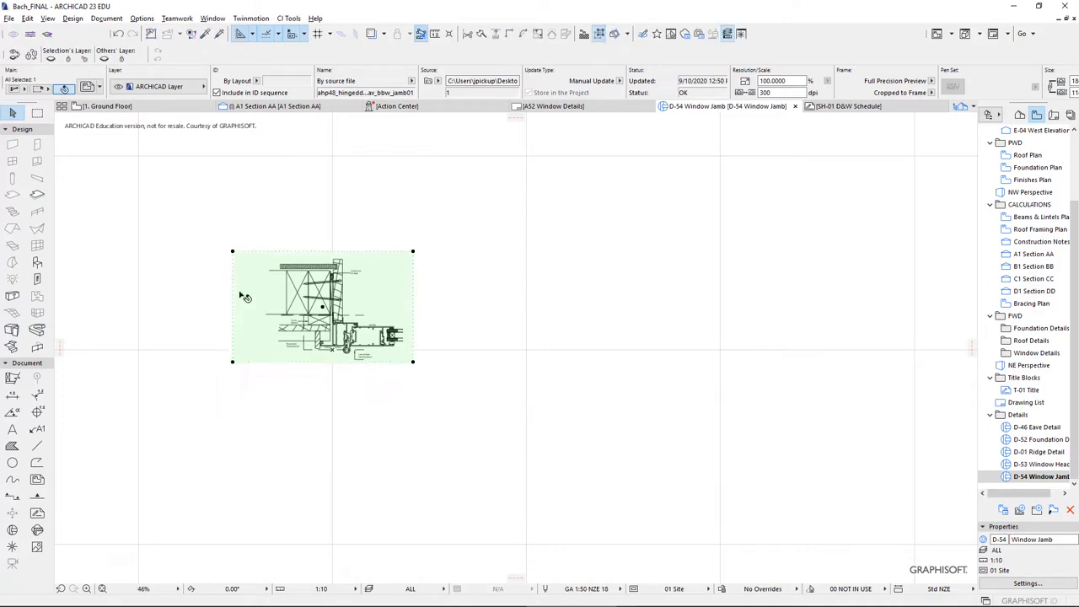
click(235, 302)
click(259, 305)
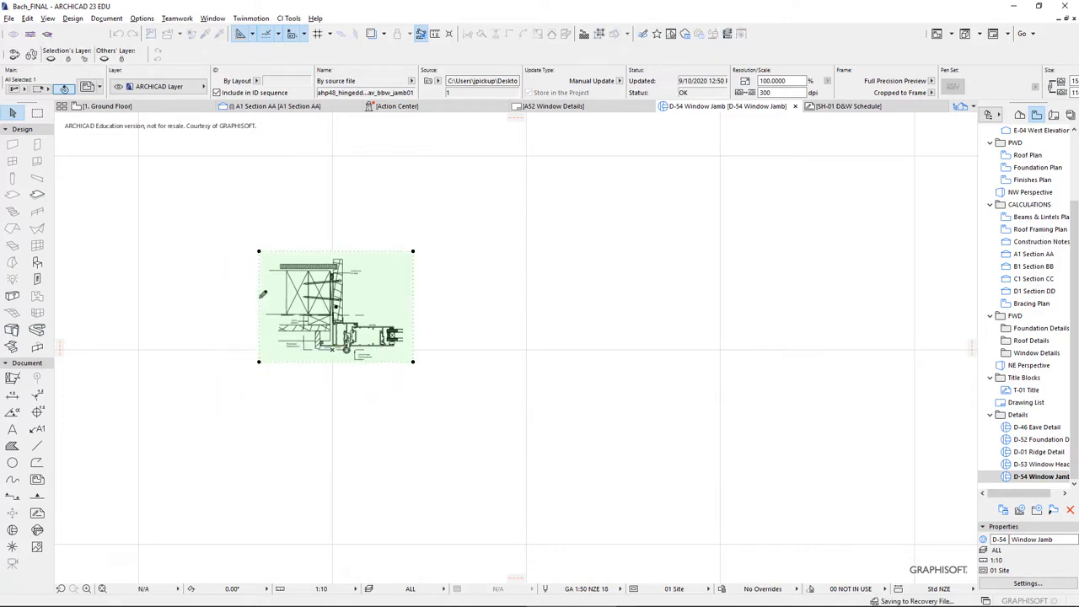
key(Escape)
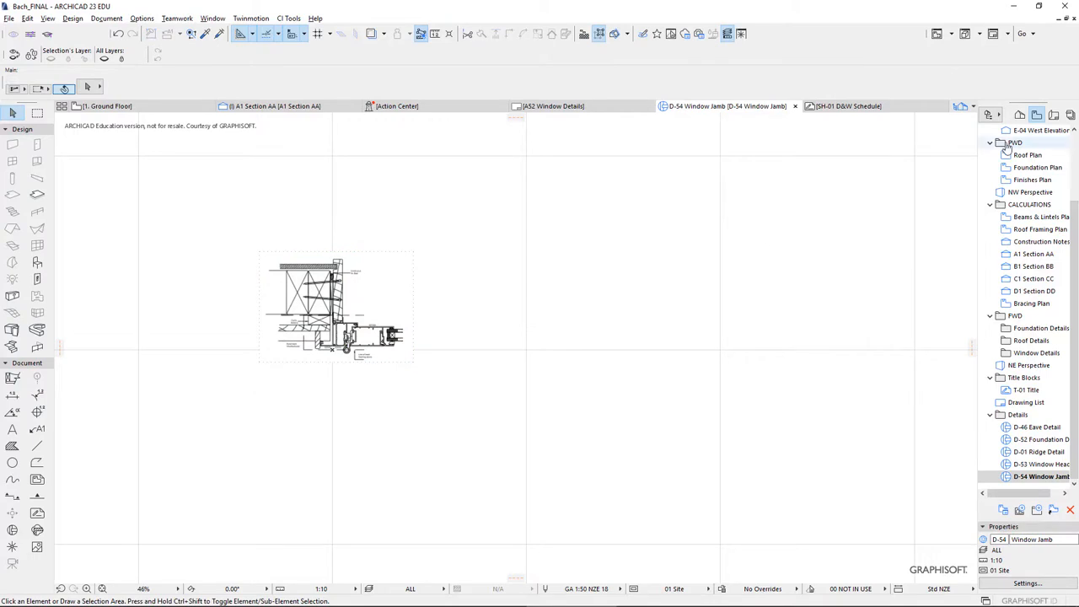
- Place the D-54 Window Jamb view on the A52 Window Details layout, below the Window Head drawing
click(1053, 114)
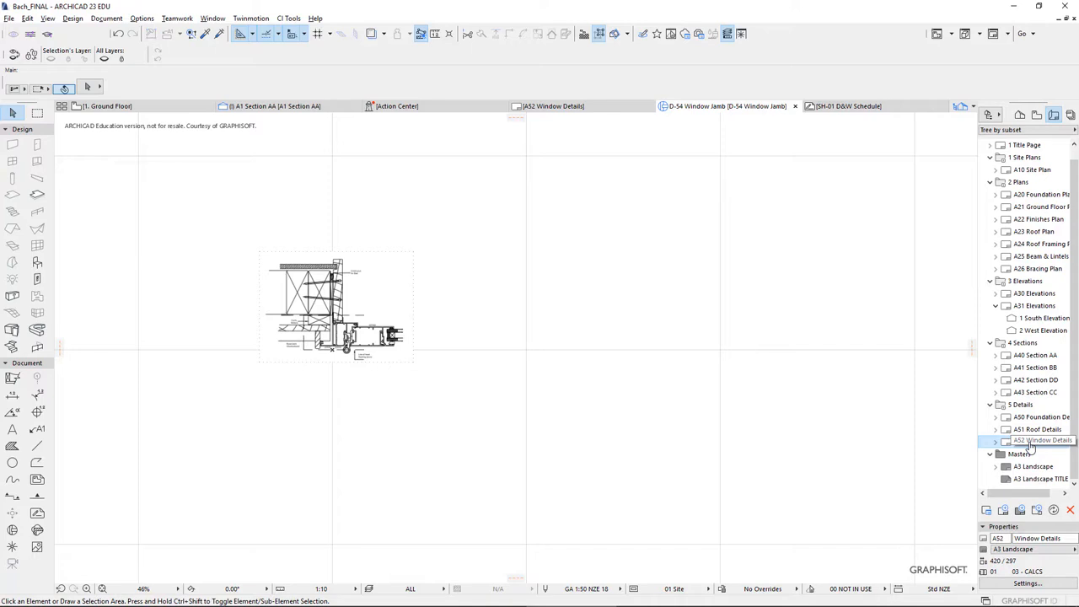
double_click(1029, 446)
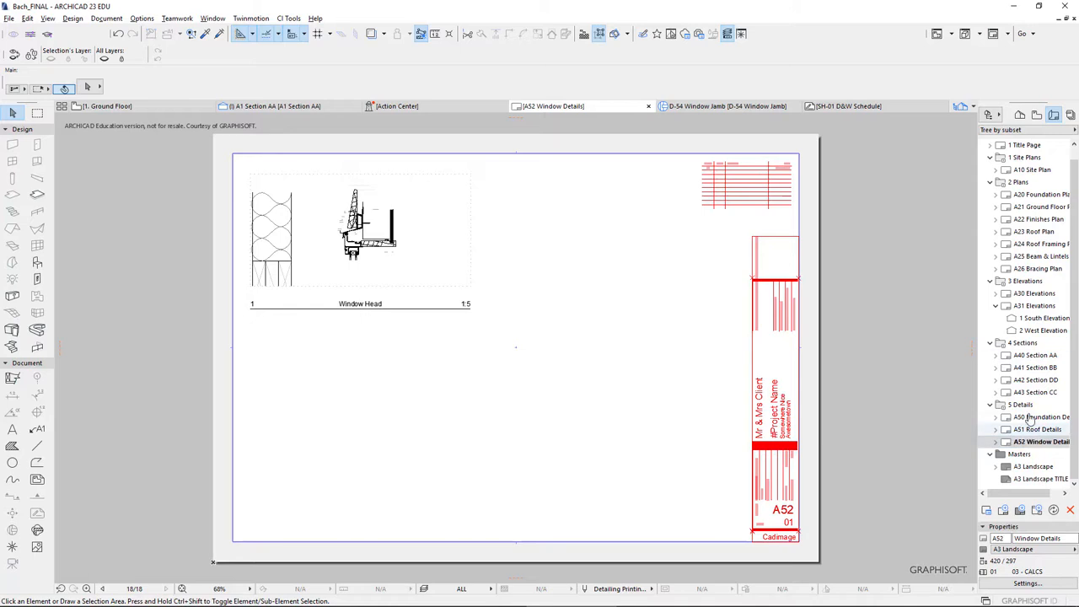
click(1035, 114)
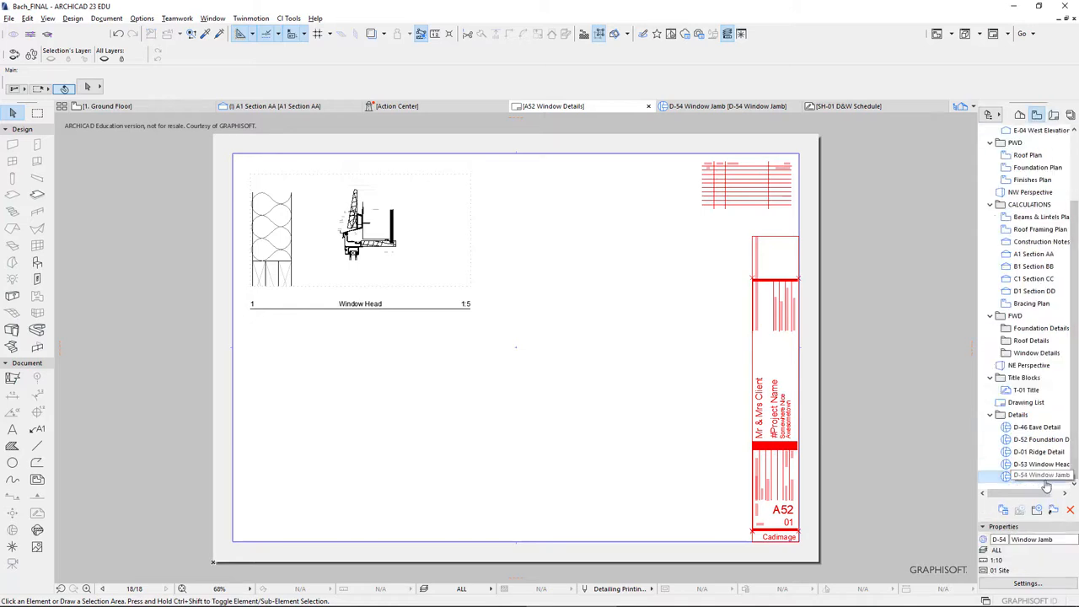
mouse_move(981, 475)
mouse_down()
mouse_move(540, 430)
mouse_move(480, 414)
mouse_up()
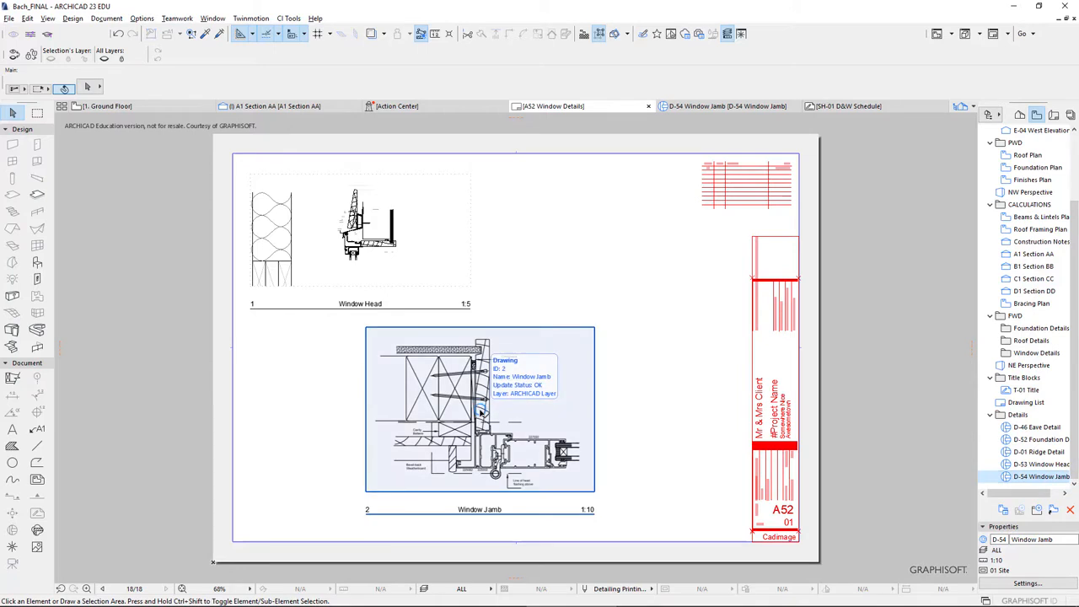
- Move the Window Jamb drawing up beside the Window Head drawing on the A52 Window Details layout
click(480, 411)
mouse_move(481, 411)
mouse_down()
mouse_move(569, 268)
mouse_move(565, 257)
mouse_up()
scroll(505, 354, up, 5)
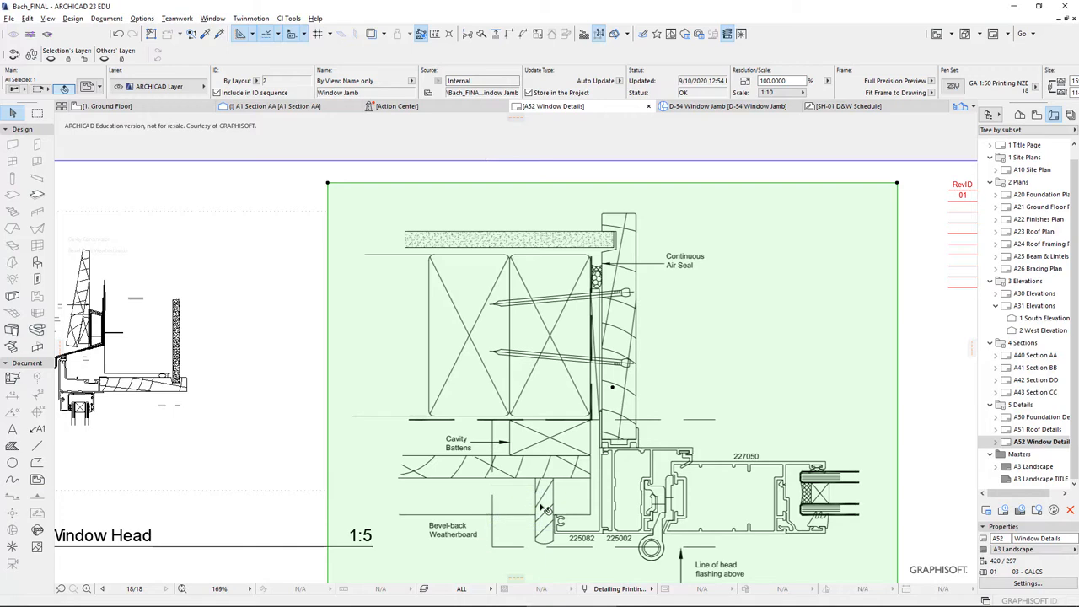
scroll(630, 507, down, 2)
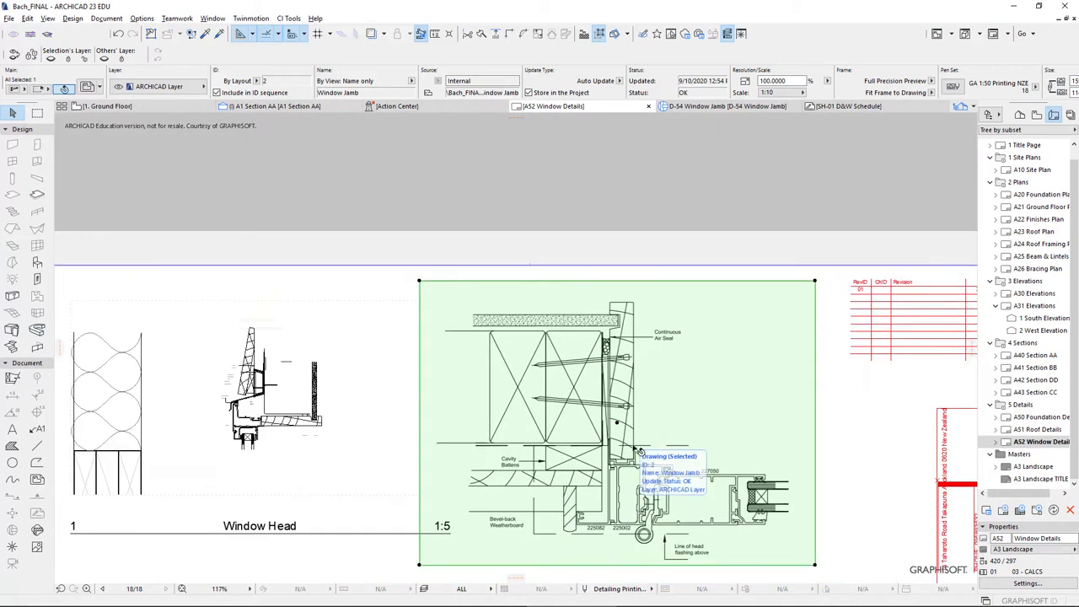
scroll(337, 367, down, 3)
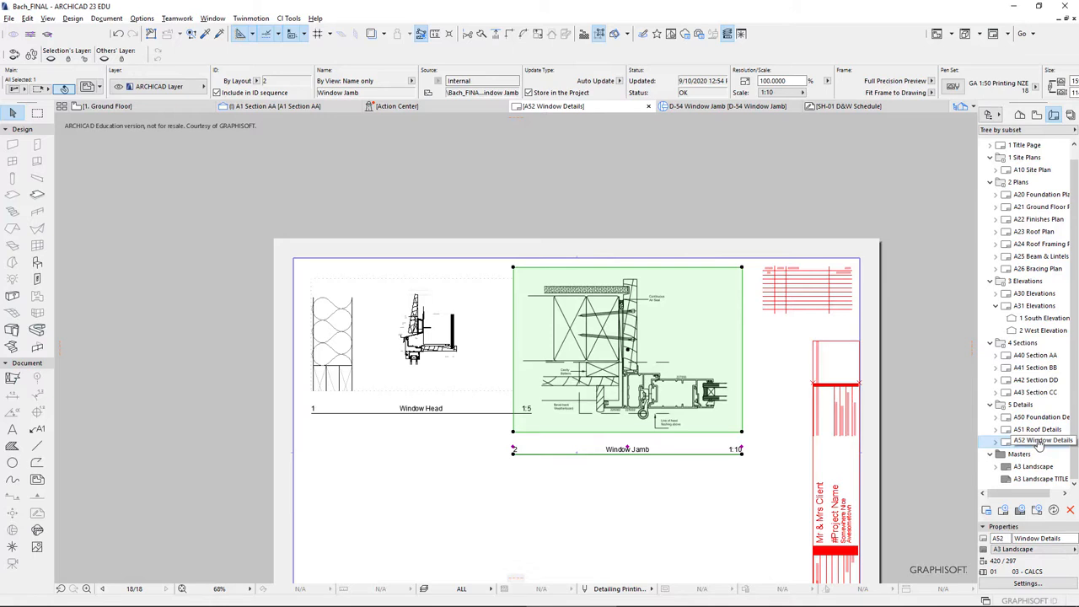
- Open the D-53 Window Head detail from the project's details
click(1019, 116)
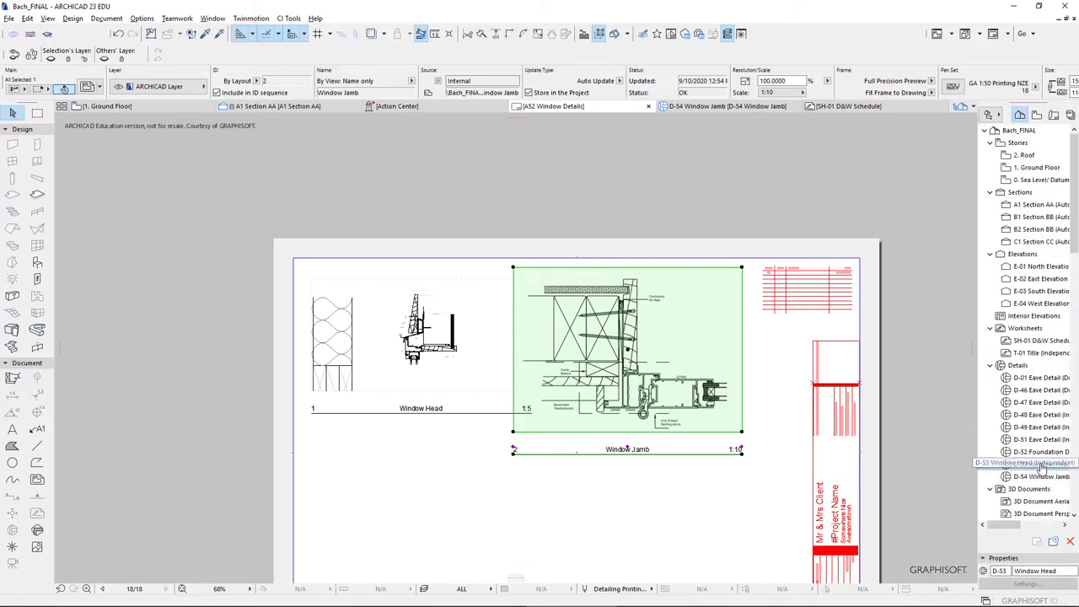
double_click(1038, 464)
scroll(454, 368, up, 3)
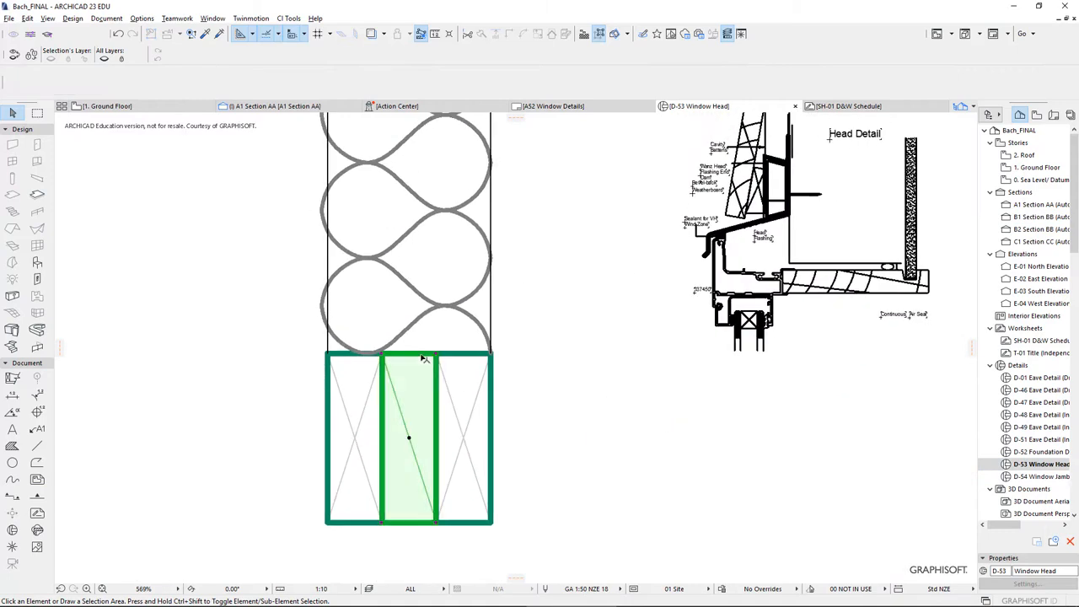
scroll(726, 287, down, 1)
click(725, 288)
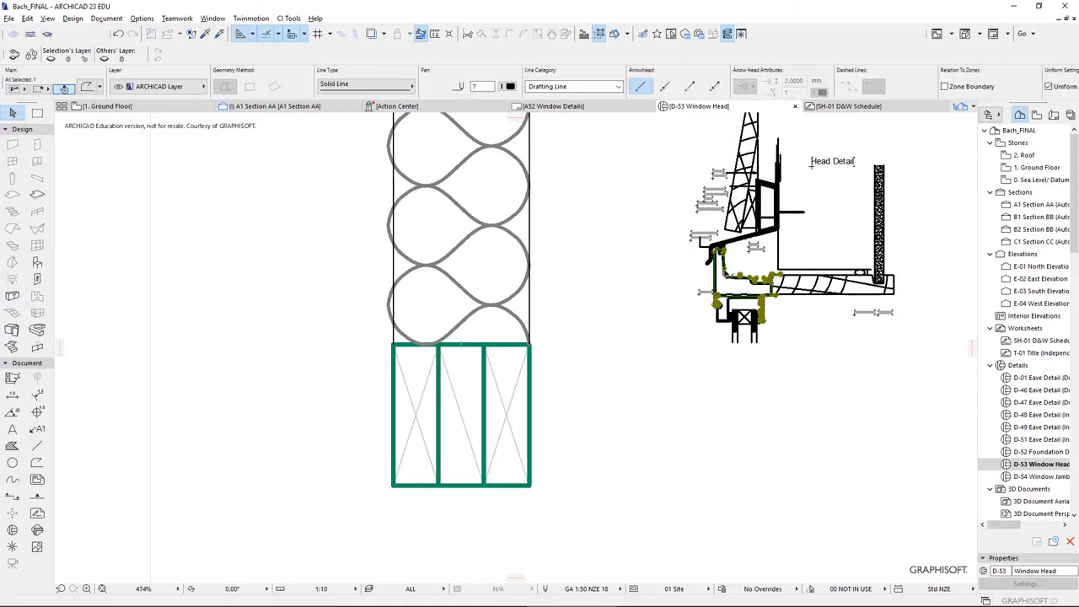
scroll(728, 326, up, 1)
scroll(726, 325, up, 7)
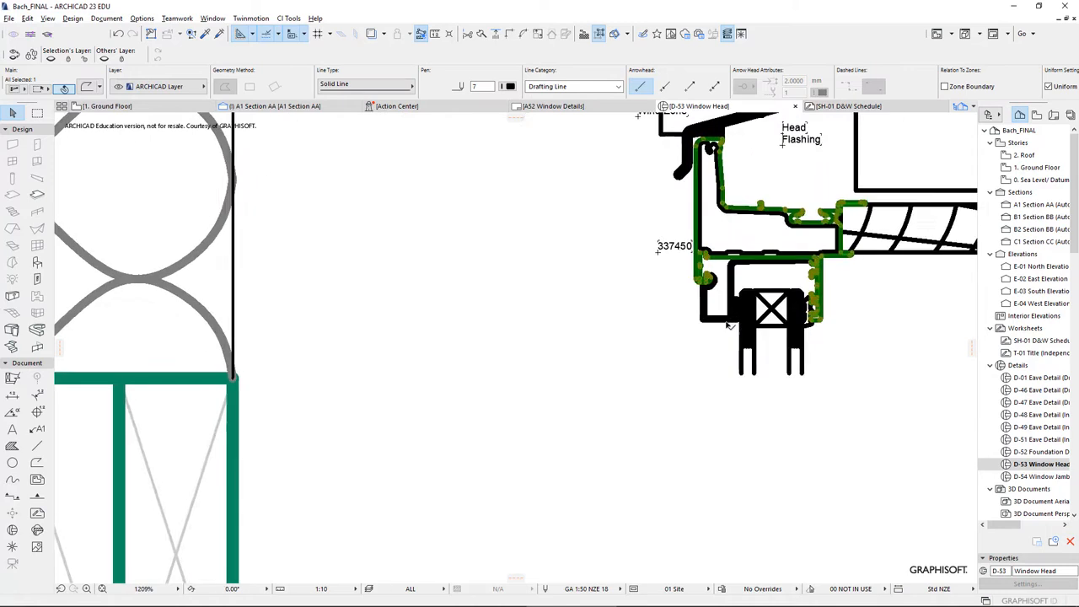
shift+click(668, 311)
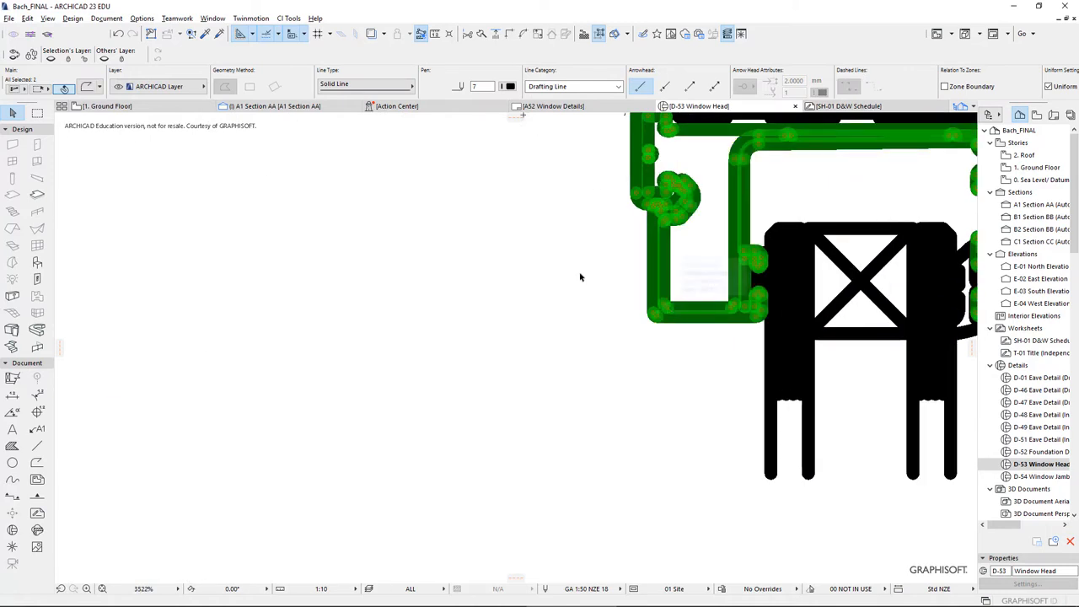
scroll(572, 277, down, 5)
scroll(572, 278, down, 1)
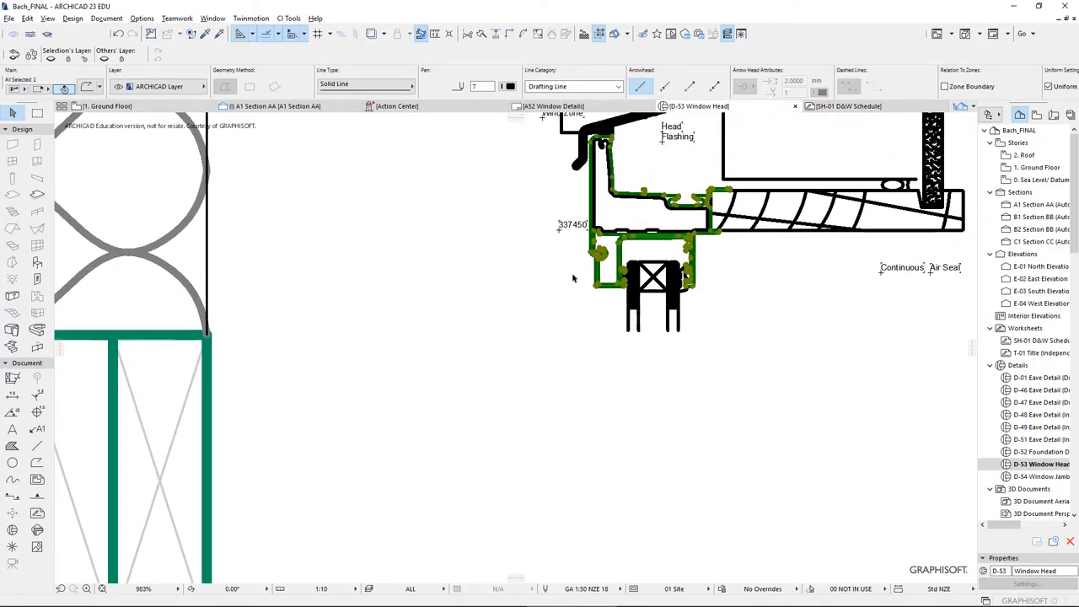
click(499, 234)
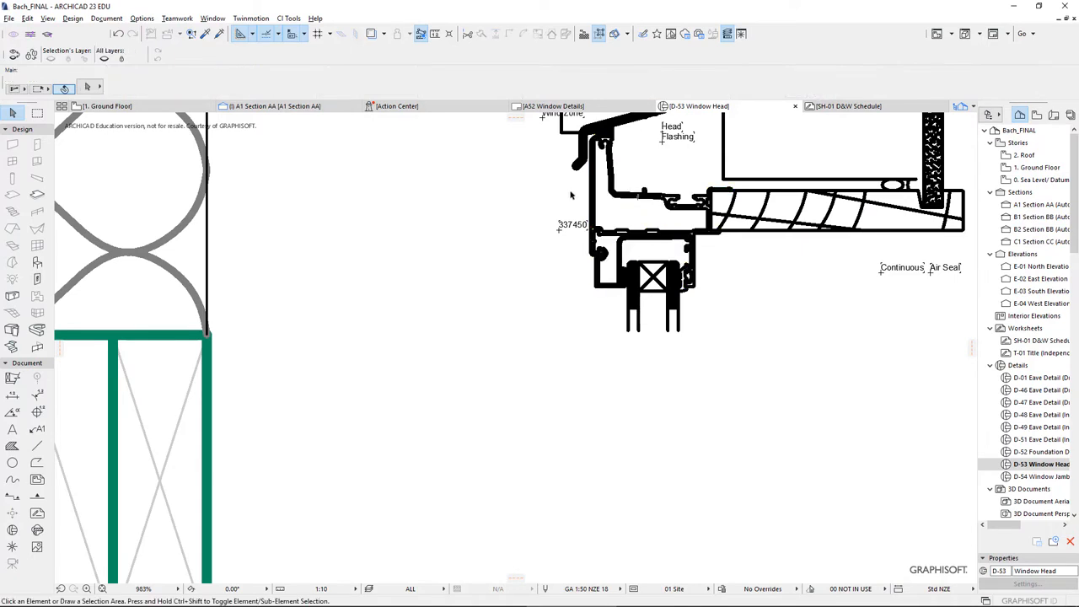
- Try moving three window frame profile polylines separately out of the head detail, and undo the moves
click(593, 195)
drag(593, 195, 452, 217)
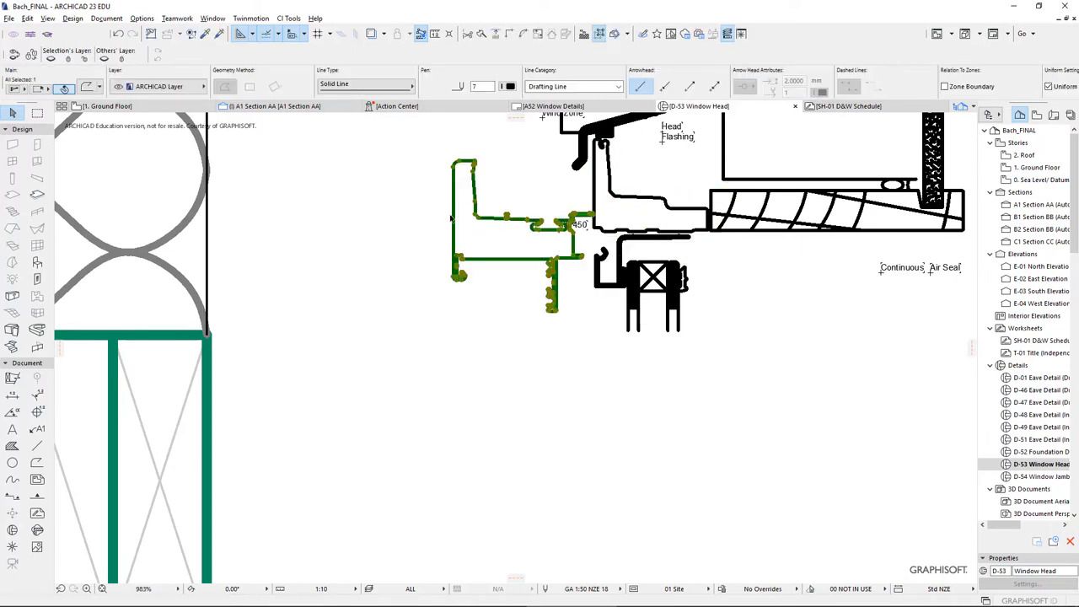
click(593, 187)
drag(594, 187, 516, 210)
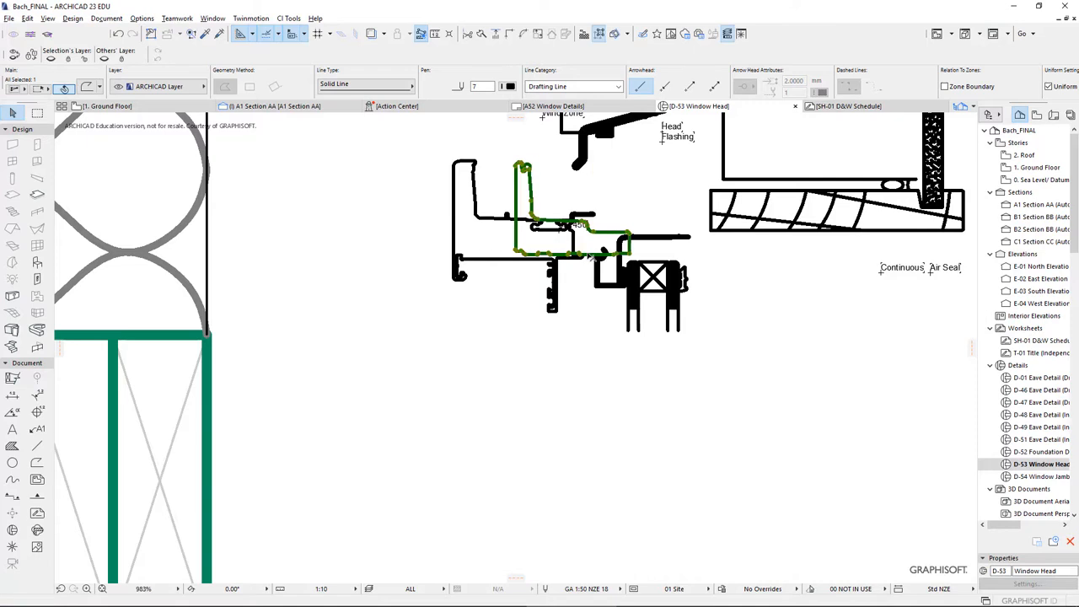
click(597, 278)
drag(597, 278, 488, 353)
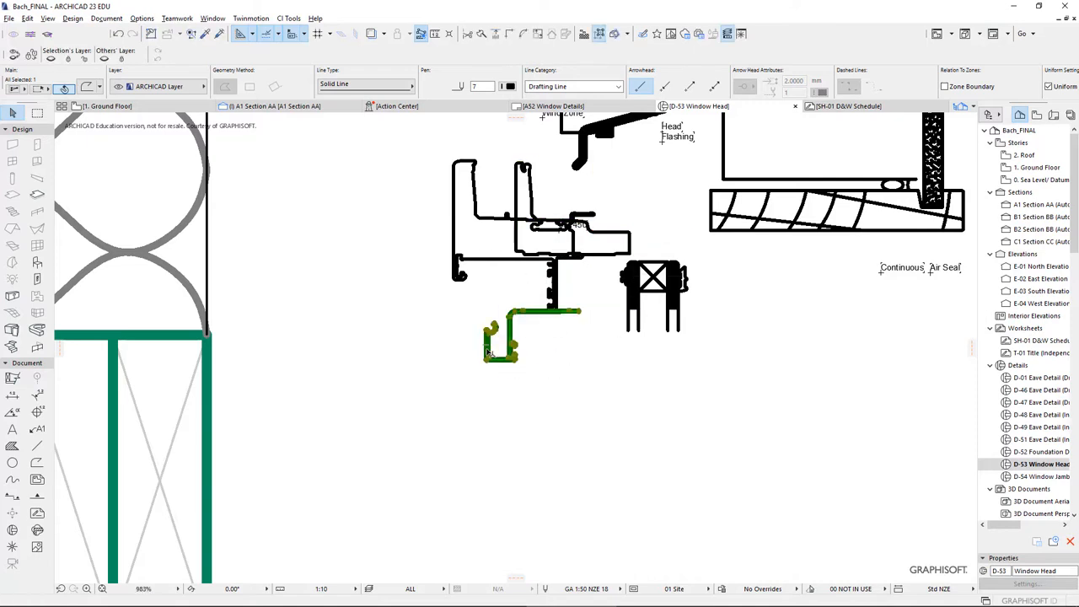
key(ctrl+z)
key(ctrl+z)
key(ctrl+z)
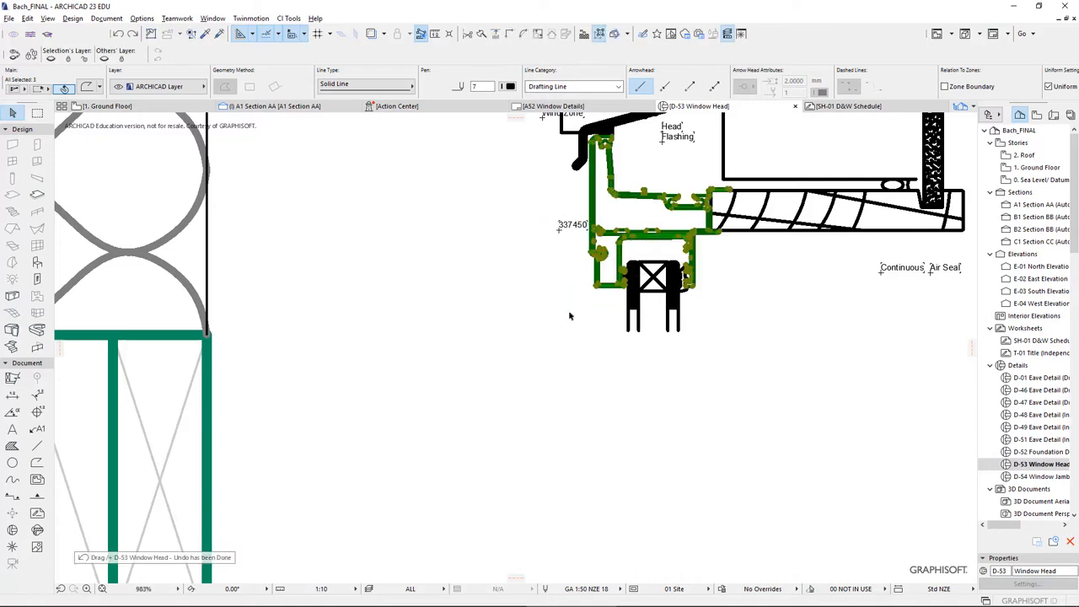
- Group the head flashing, window frame profiles and glazing of the head detail, and turn off Suspend Groups
scroll(569, 316, down, 3)
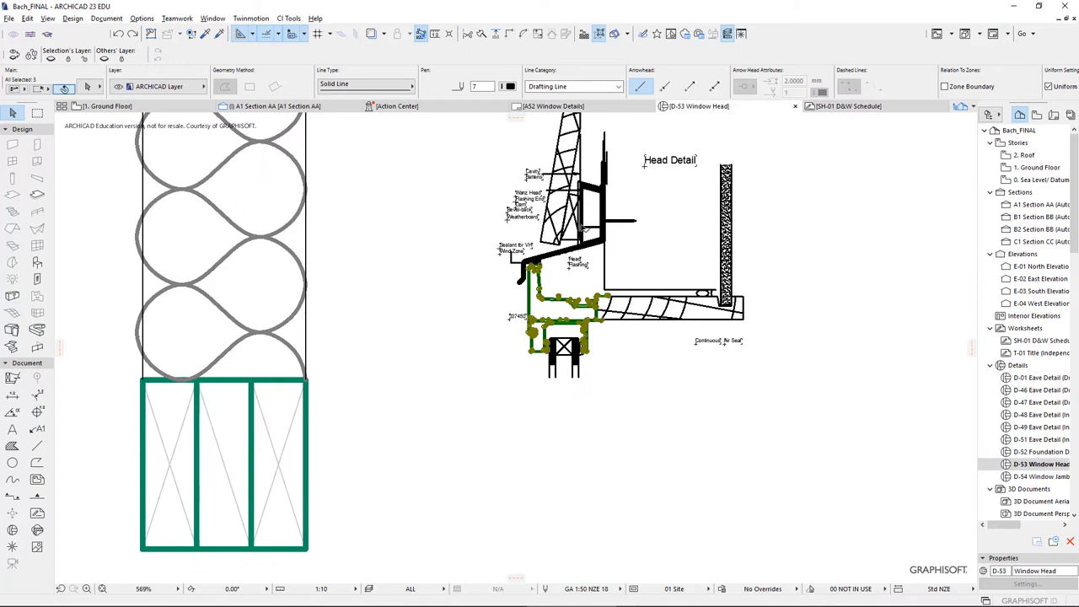
click(556, 259)
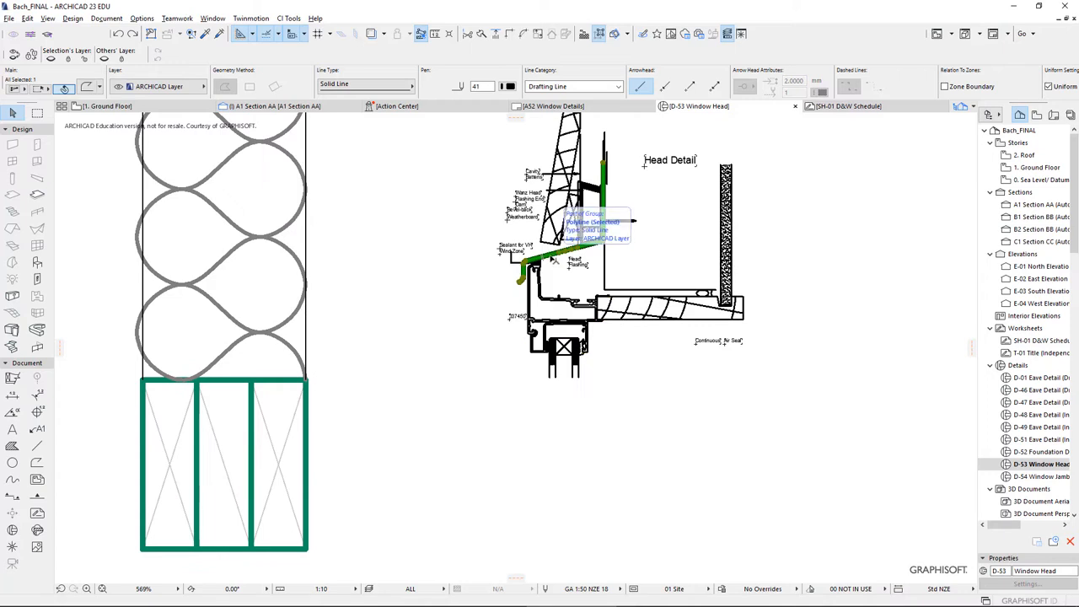
shift+click(529, 314)
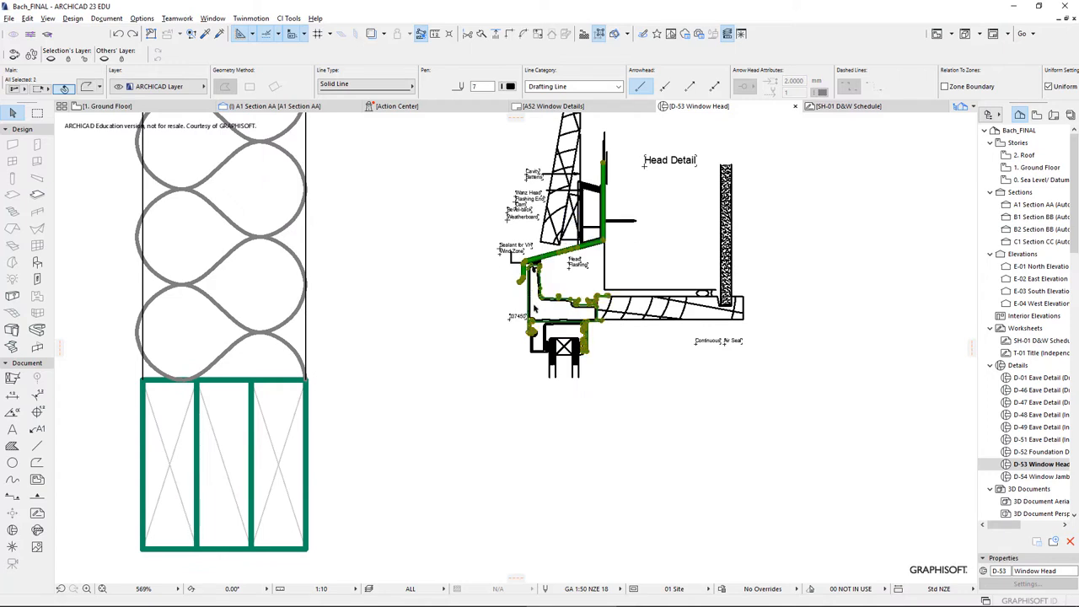
scroll(556, 300, up, 3)
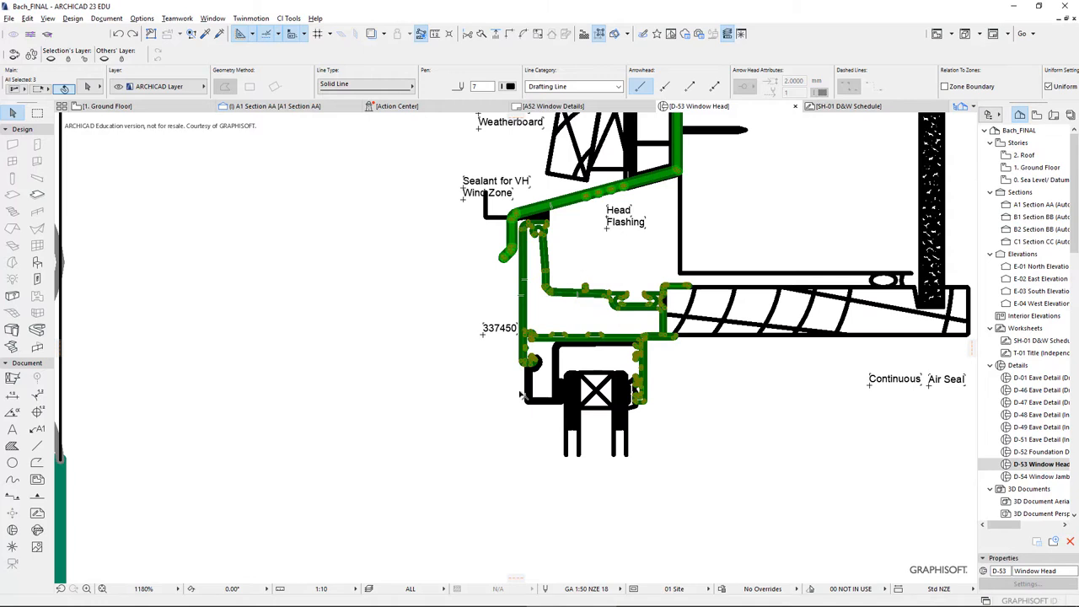
drag(473, 506, 700, 334)
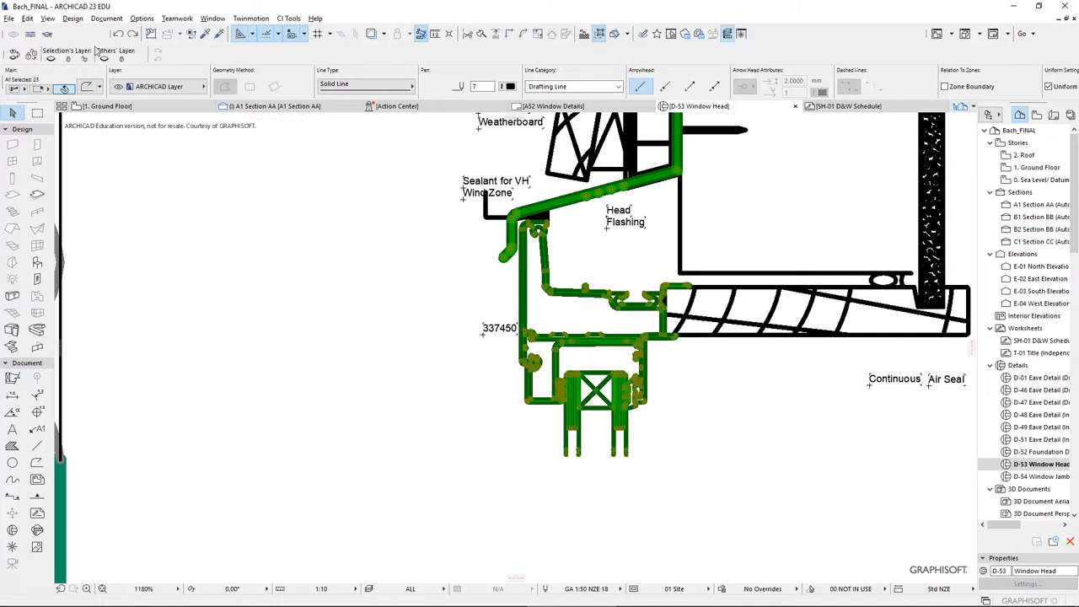
click(29, 19)
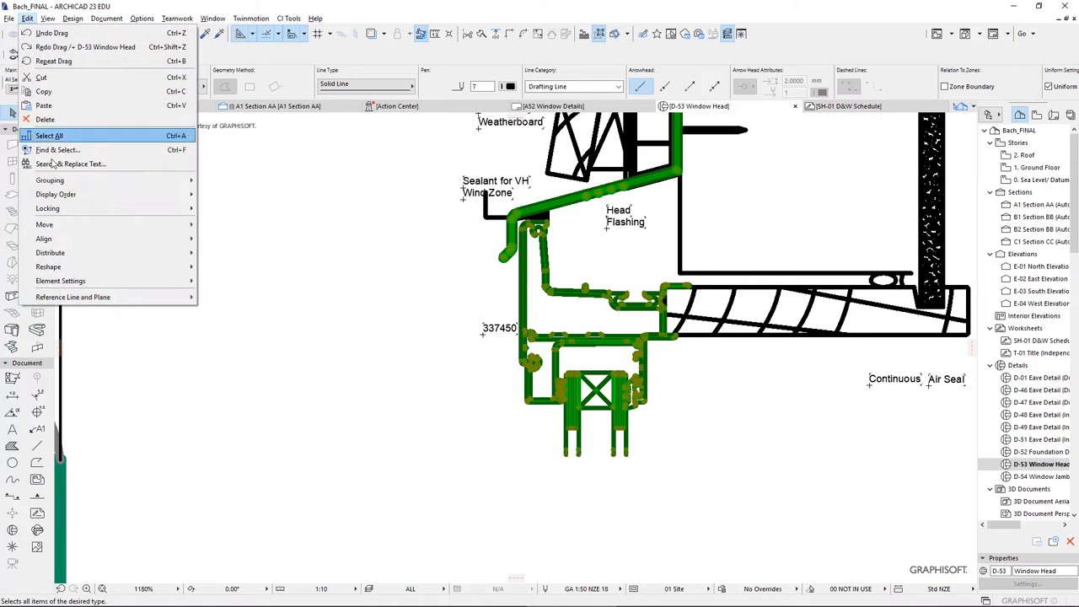
mouse_move(55, 181)
click(219, 180)
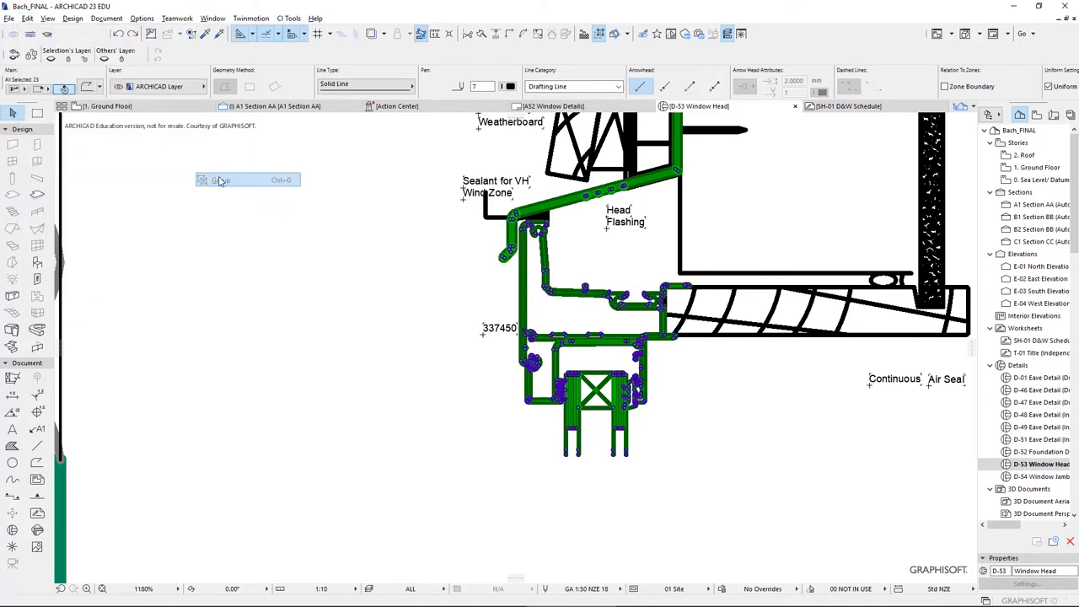
scroll(293, 184, down, 3)
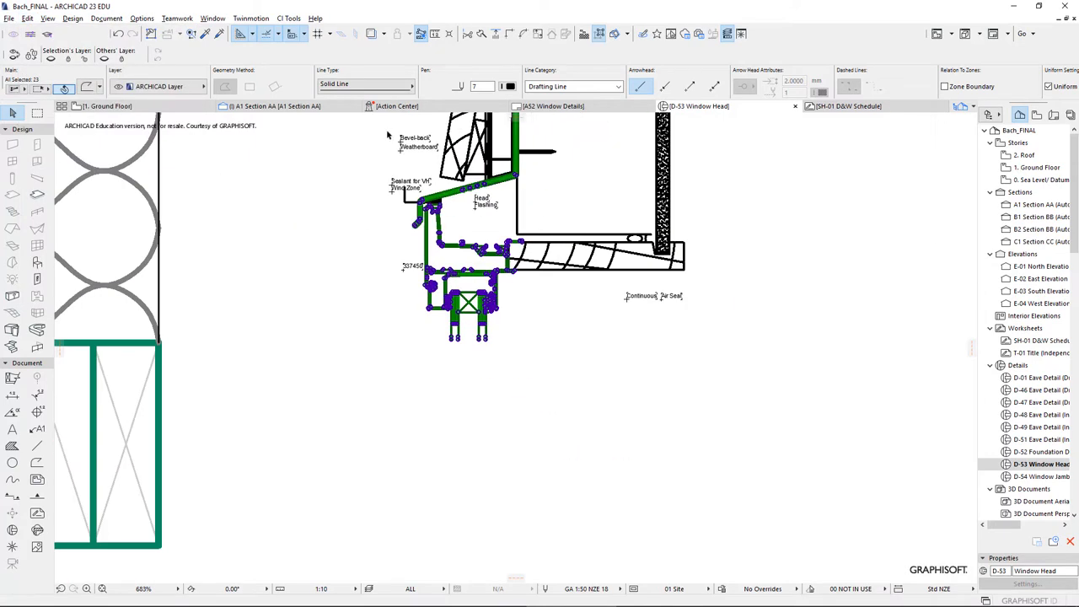
click(600, 35)
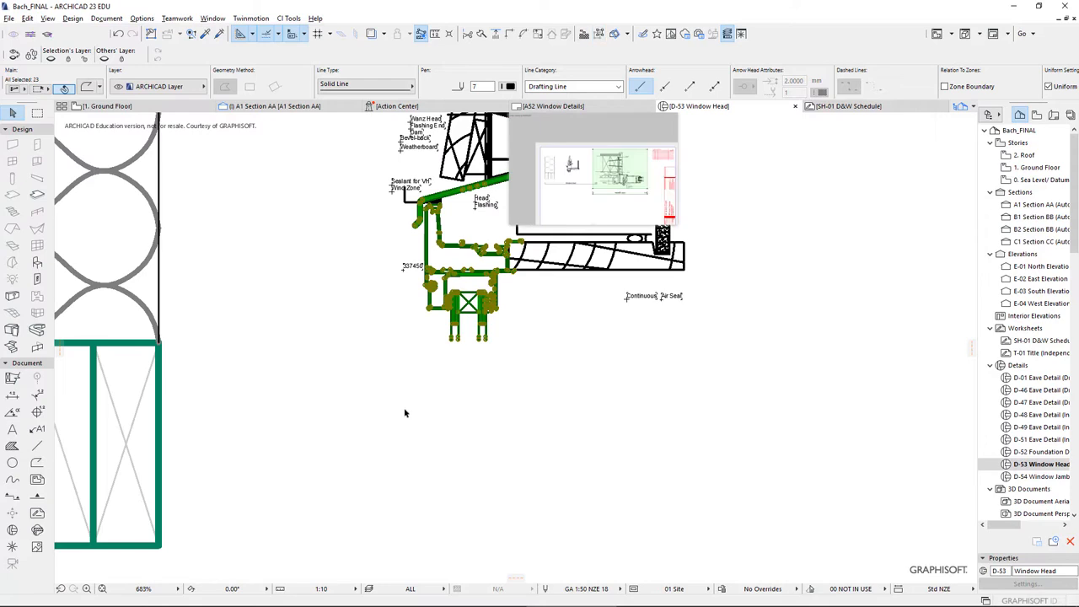
click(356, 411)
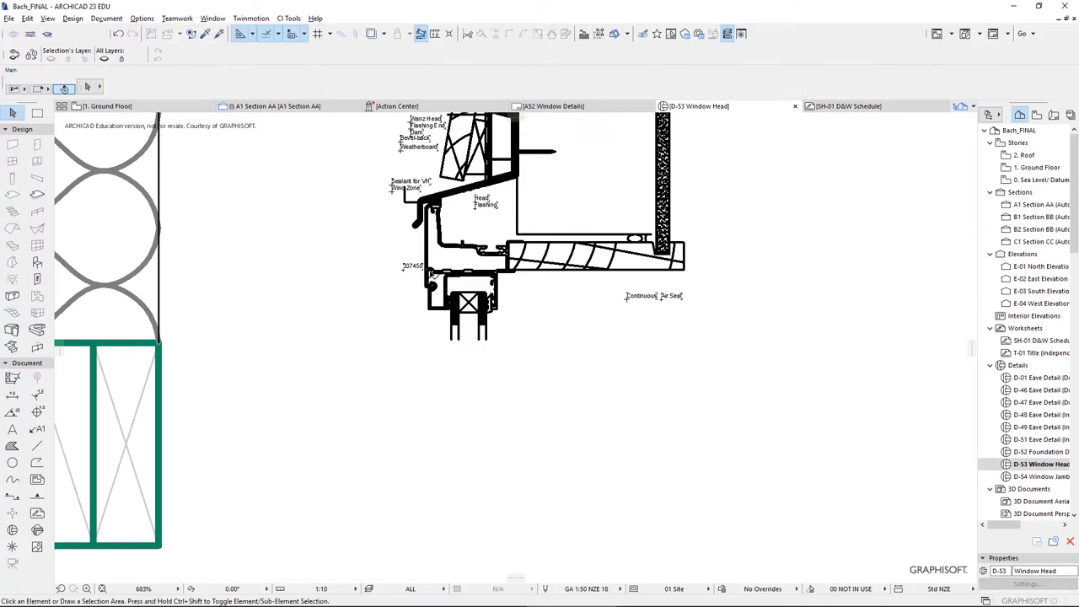
- Move the grouped flashing and window frame out of the head detail to the outer left side of the three-piece timber lintel
click(432, 272)
key(ctrl+d)
click(431, 272)
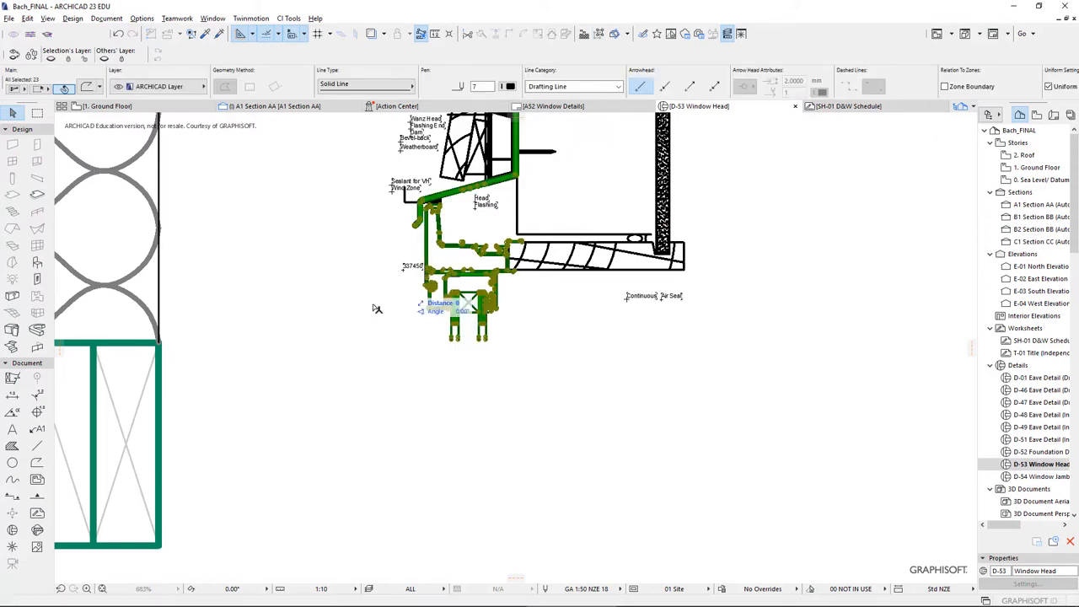
click(84, 450)
middle_drag(203, 407, 721, 309)
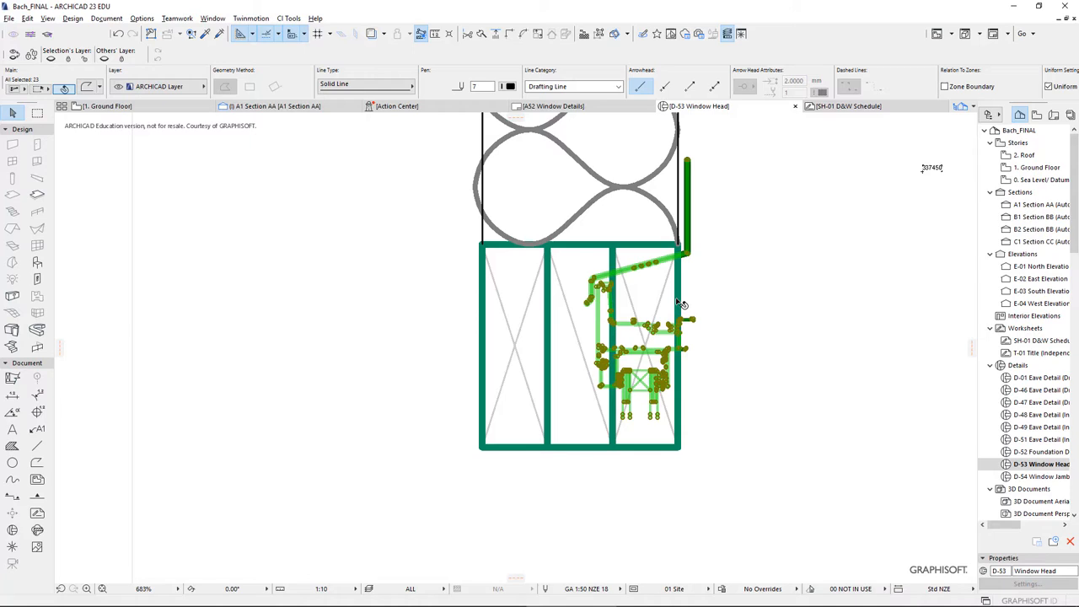
click(689, 255)
click(460, 426)
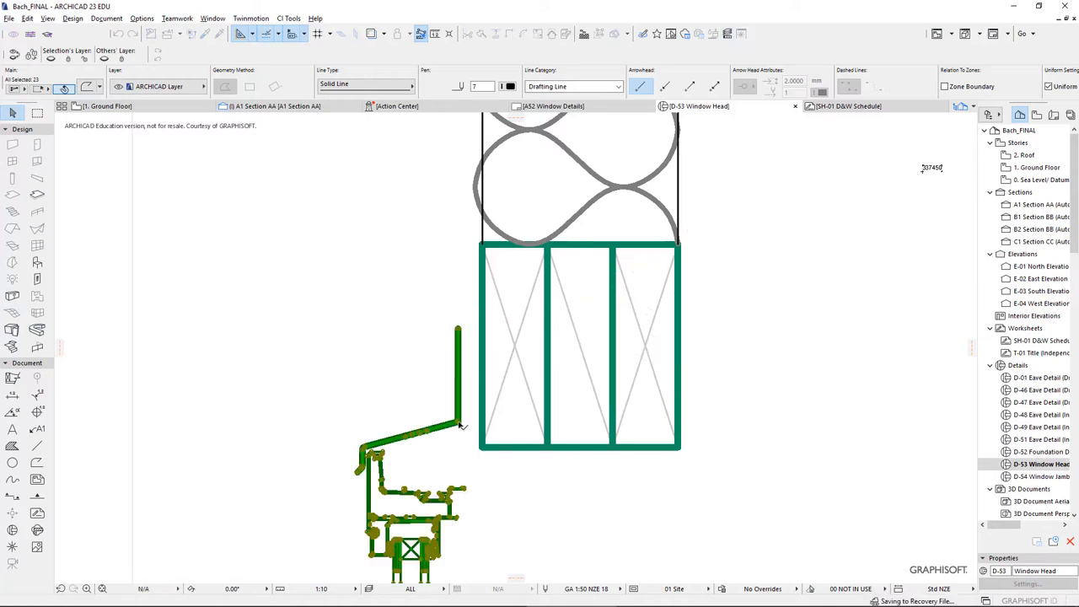
- Move the group closer to the lintel's lower left corner, then shift it about 12 mm left to leave a gap
click(464, 498)
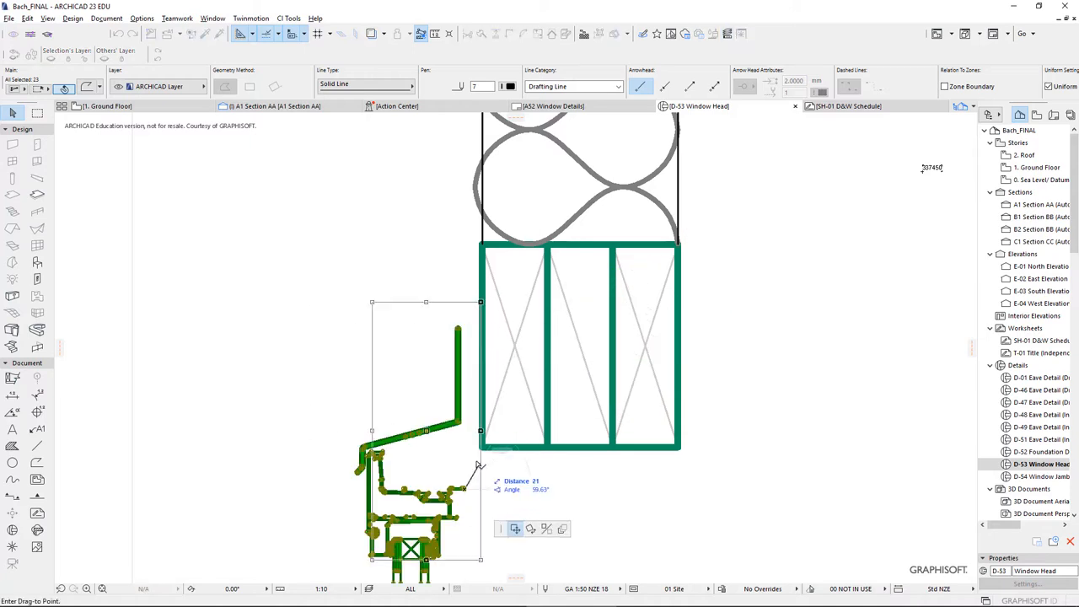
click(476, 462)
mouse_move(497, 476)
middle_down()
mouse_move(423, 429)
mouse_move(396, 444)
middle_up()
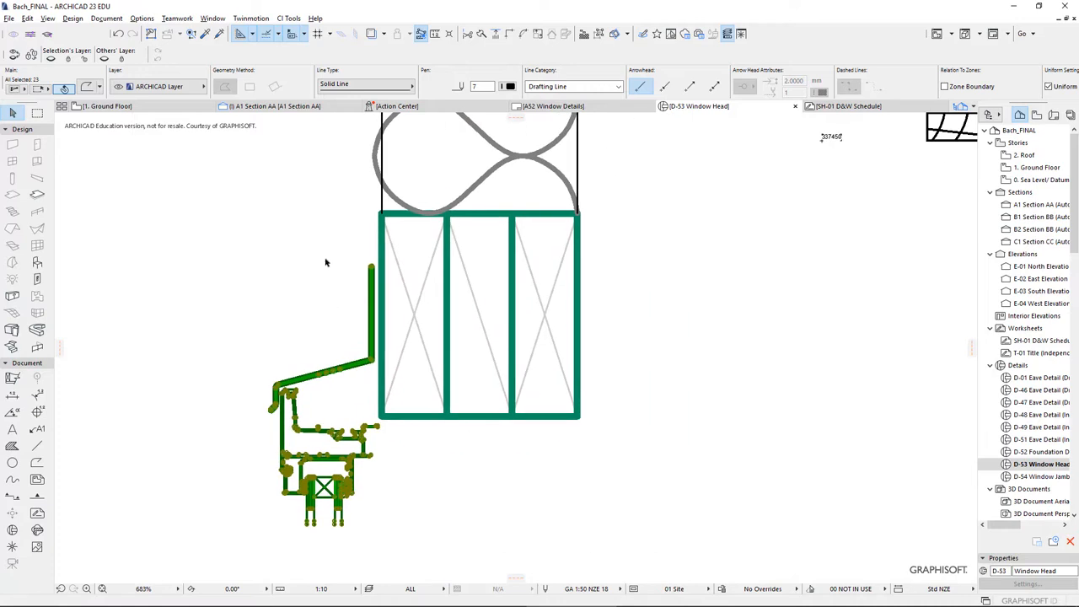
click(374, 362)
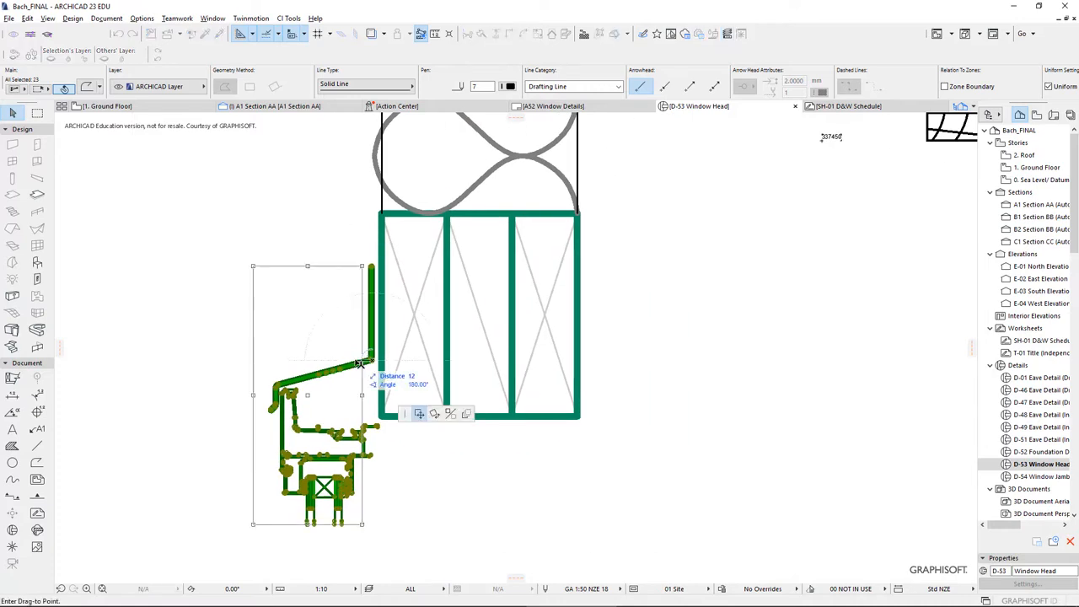
click(358, 363)
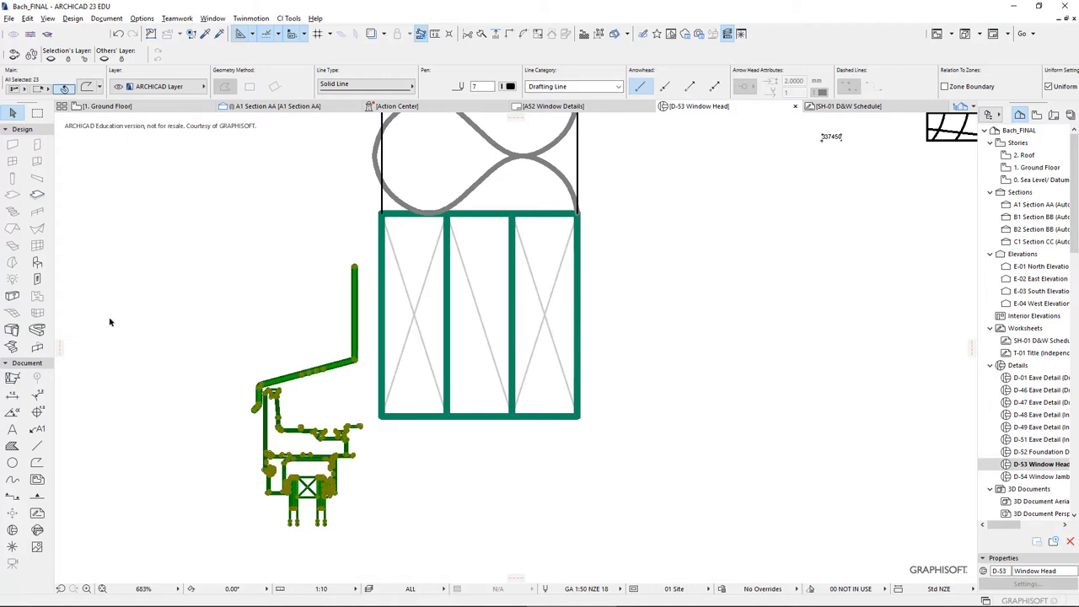
- Set the Detail Element default to a CI Tools Timber Member sized 150 by 19 mm at a 0° rotation
click(12, 379)
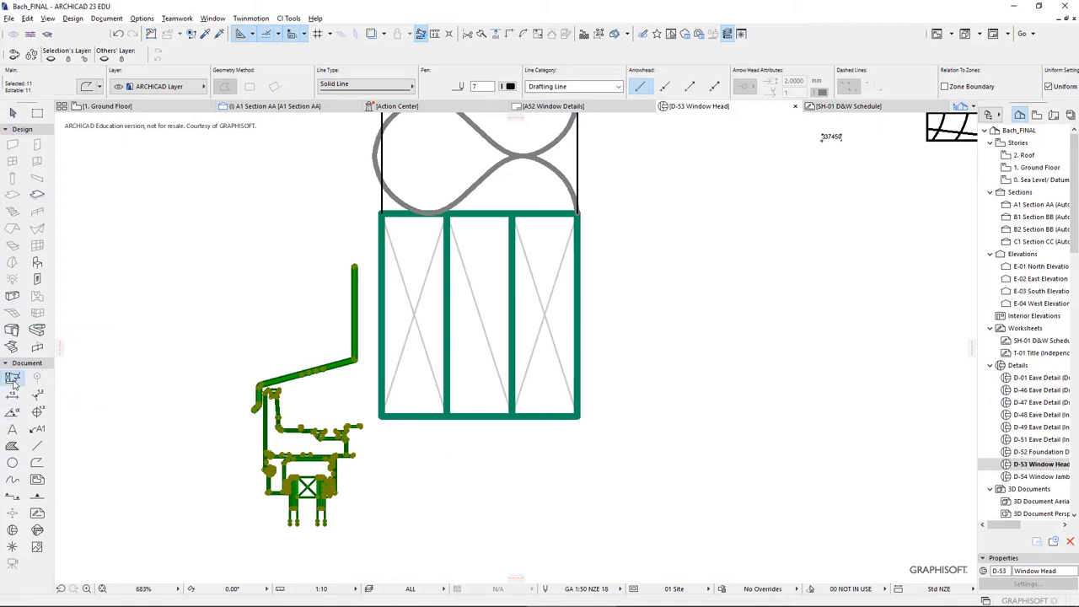
double_click(12, 379)
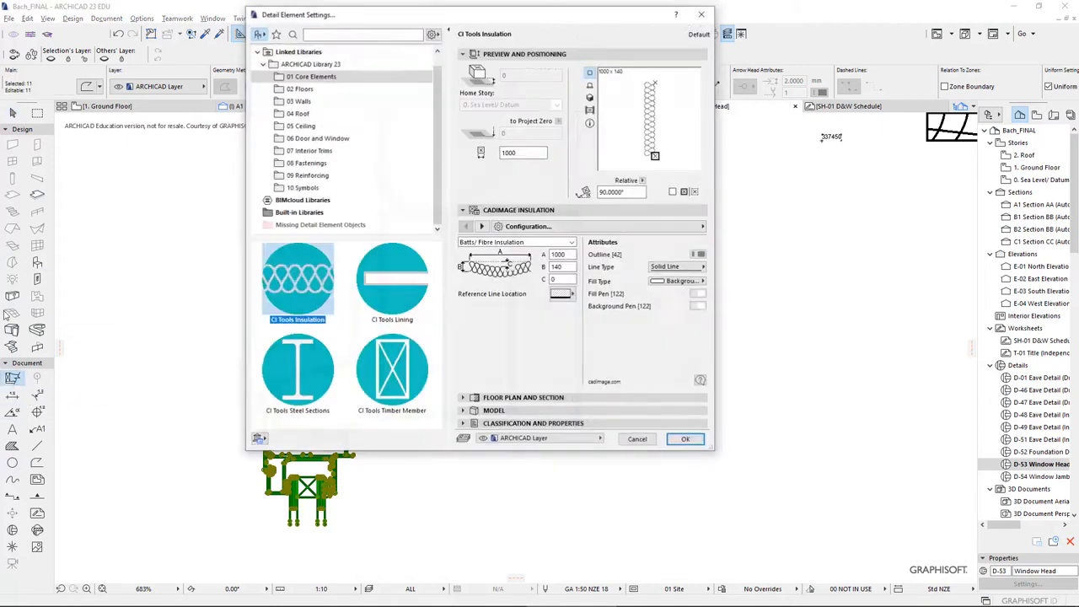
click(392, 373)
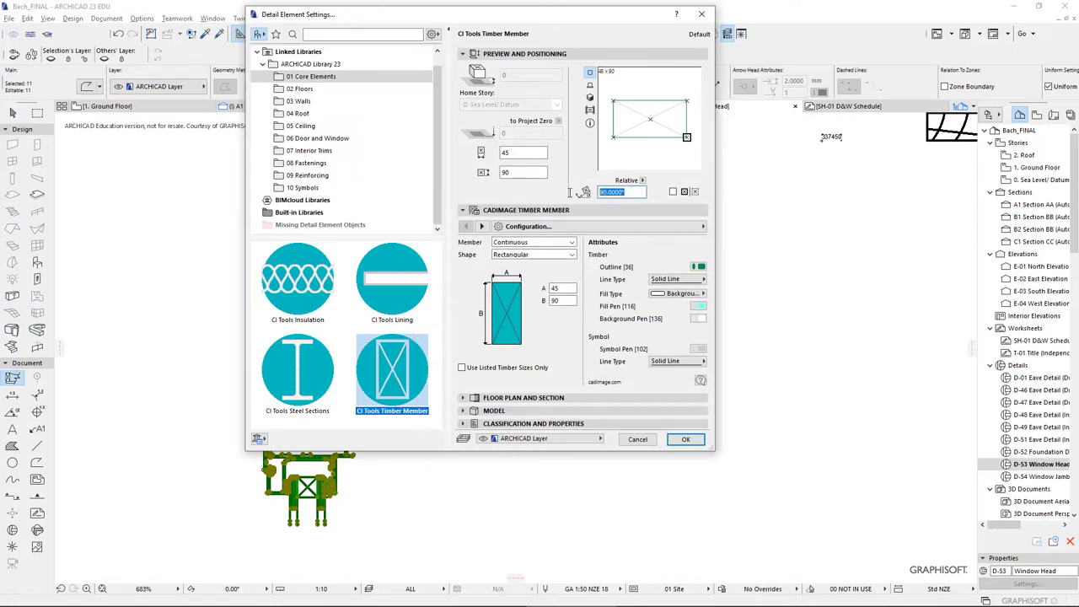
key(Tab)
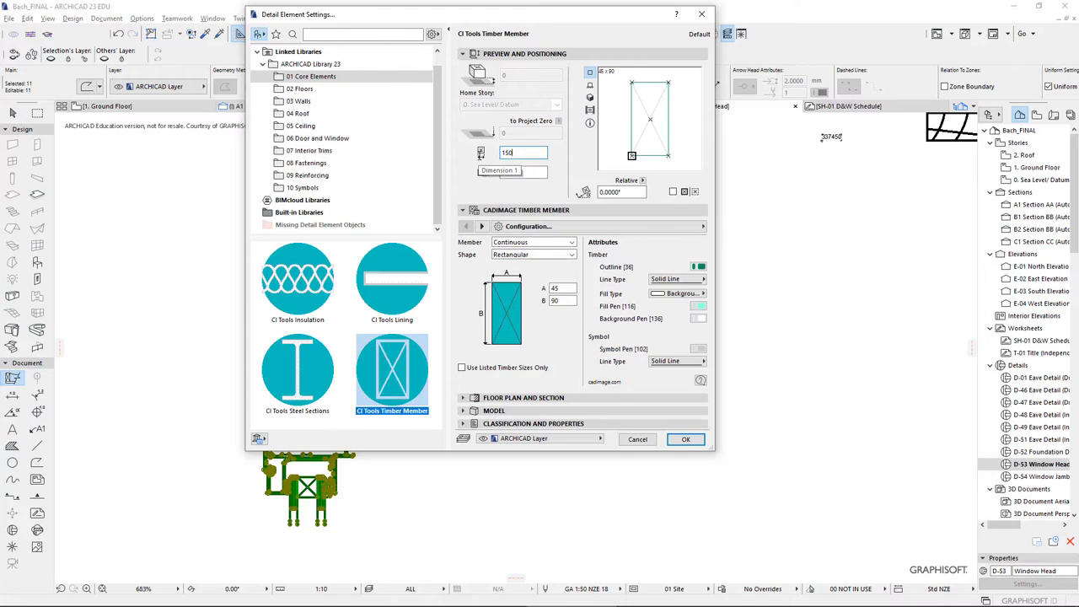
key(Tab)
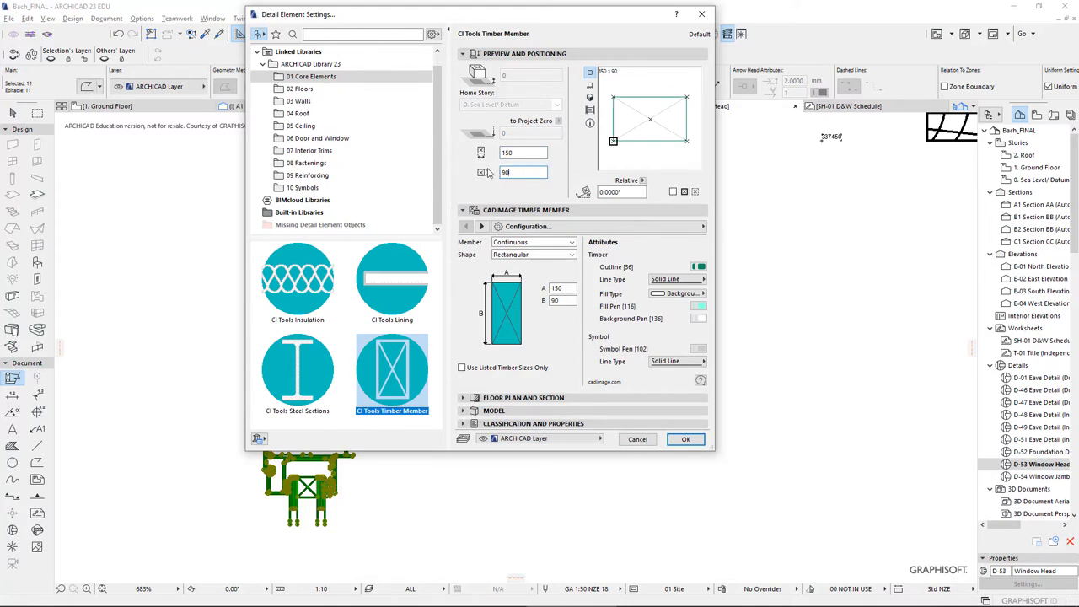
text(19)
key(Tab)
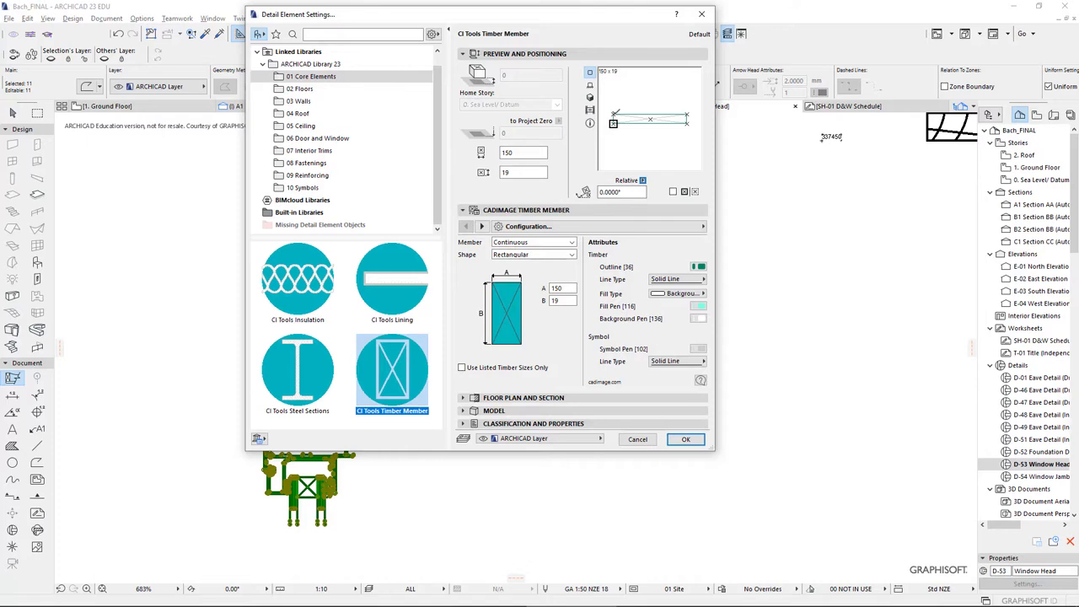
click(687, 439)
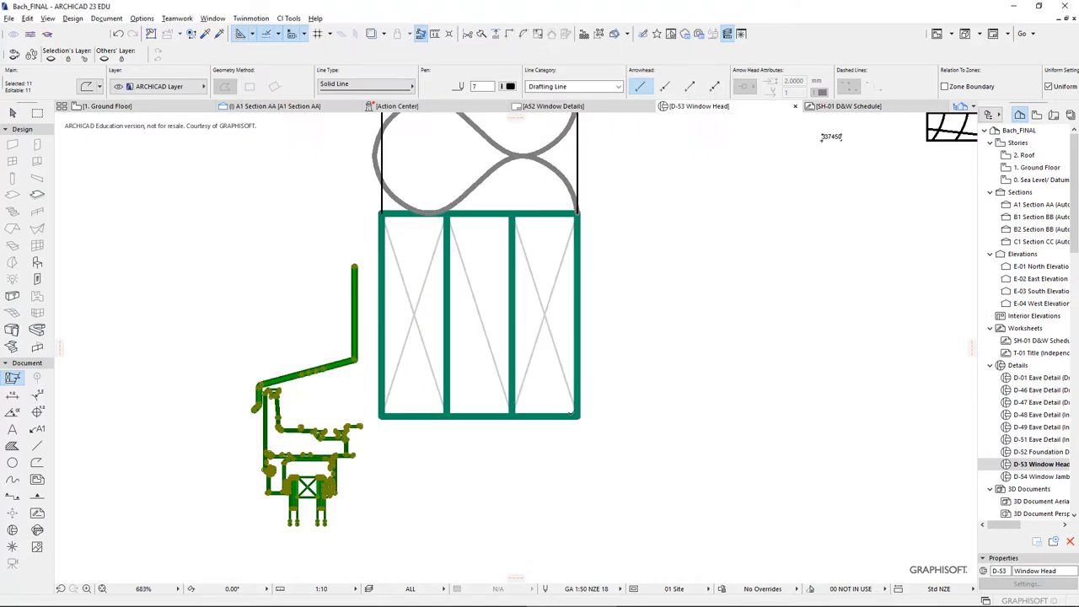
- Place the 150 by 19 mm timber member at the window frame's inner lip, running horizontally beneath the timber lintel
scroll(352, 427, up, 5)
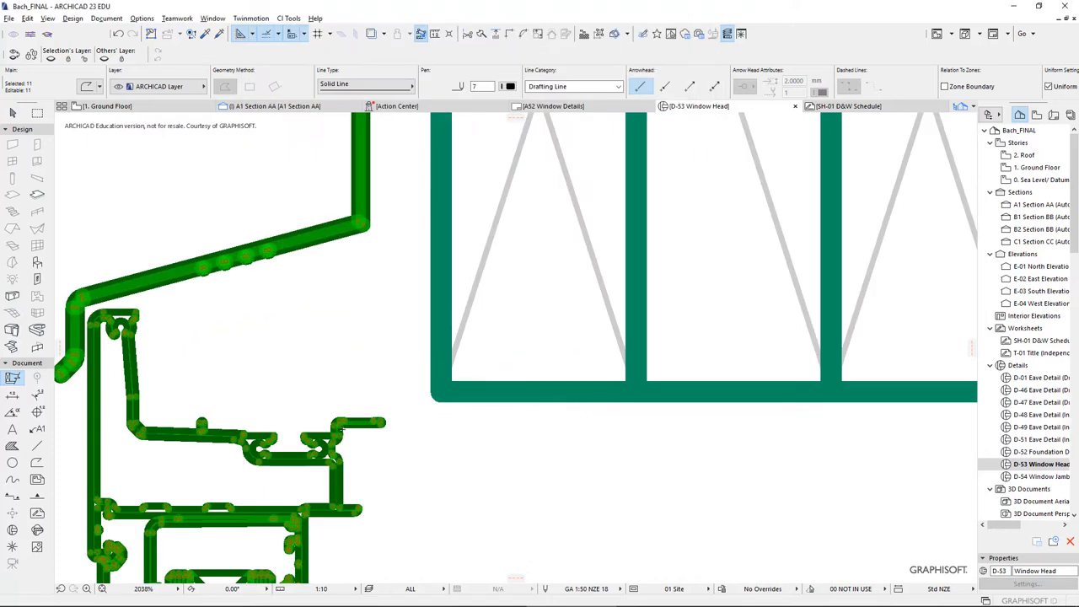
click(352, 428)
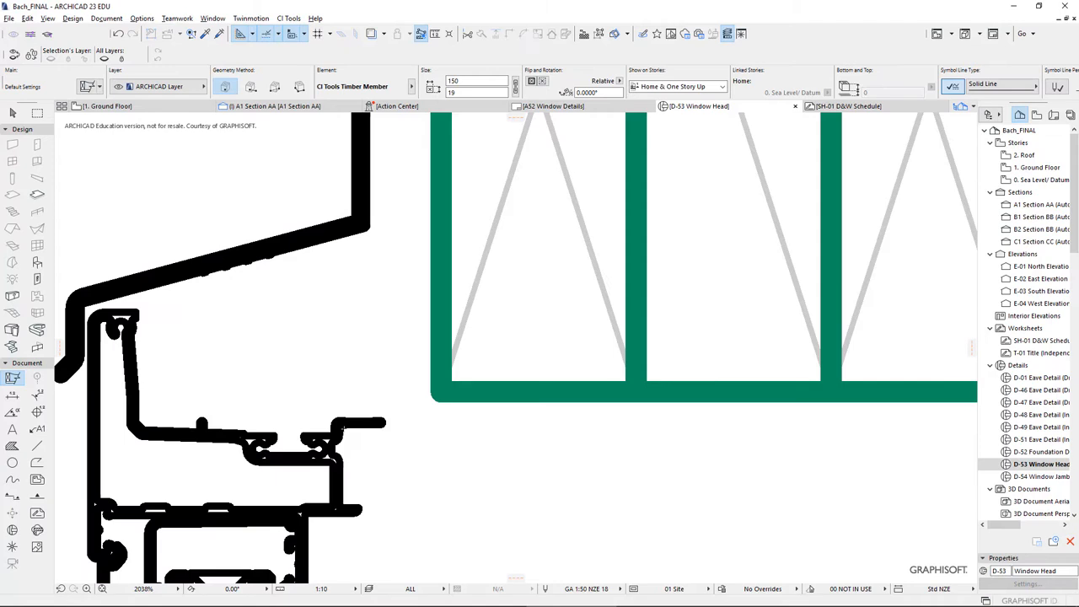
scroll(342, 430, down, 5)
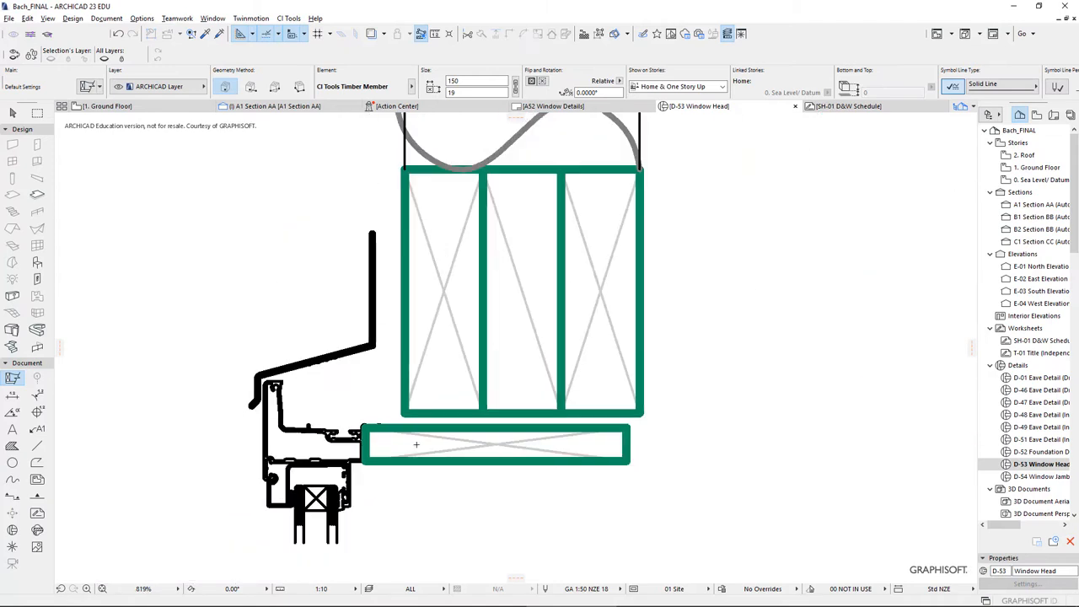
key(Escape)
- Change the member type of the horizontal timber below the lintel to Dressed Timber
click(426, 446)
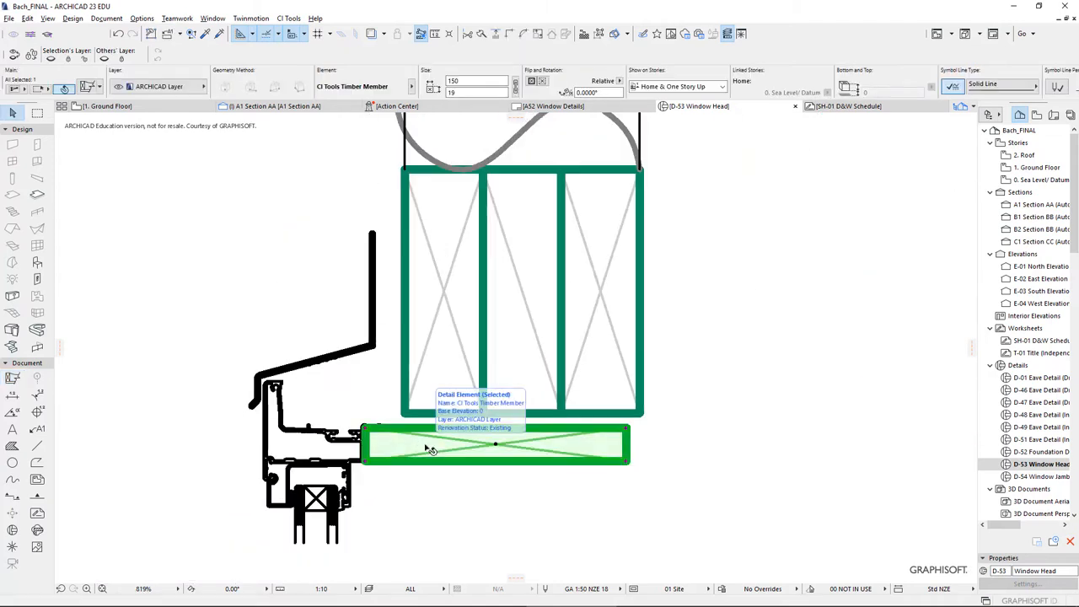
double_click(430, 449)
click(536, 243)
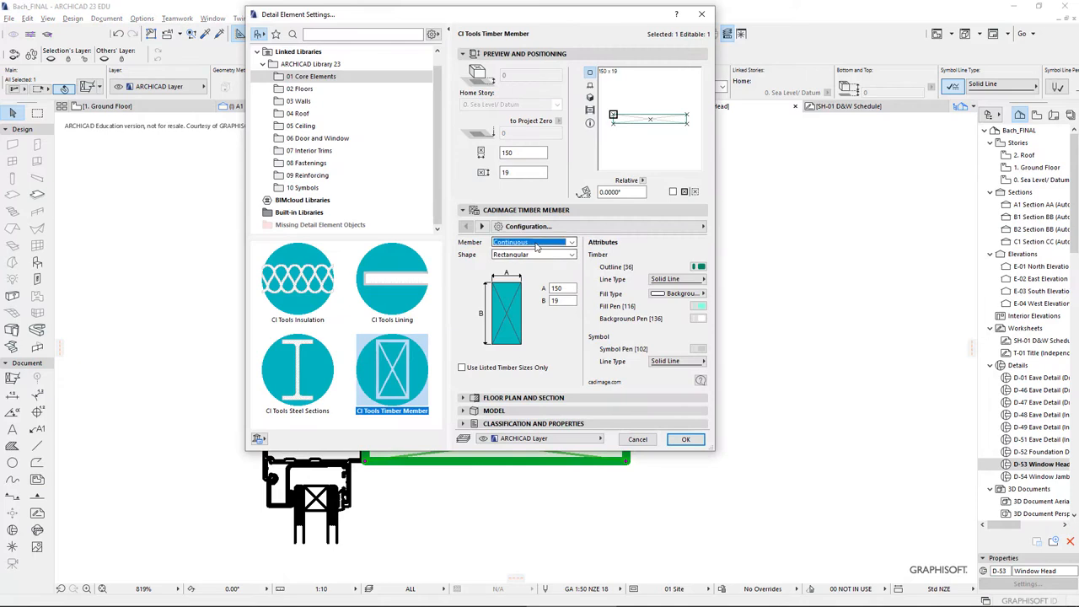
click(532, 274)
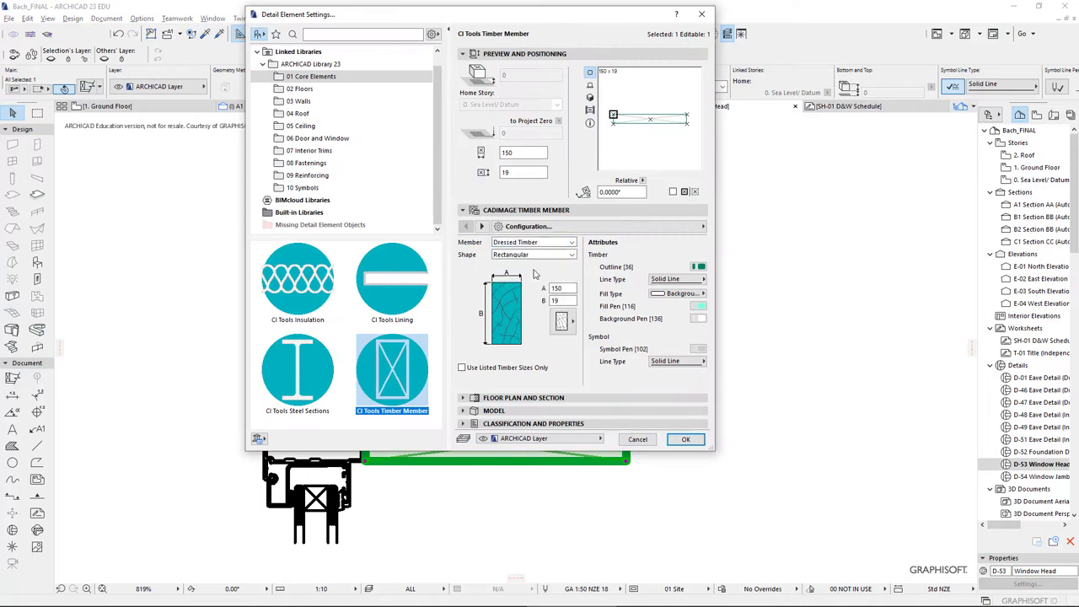
click(685, 439)
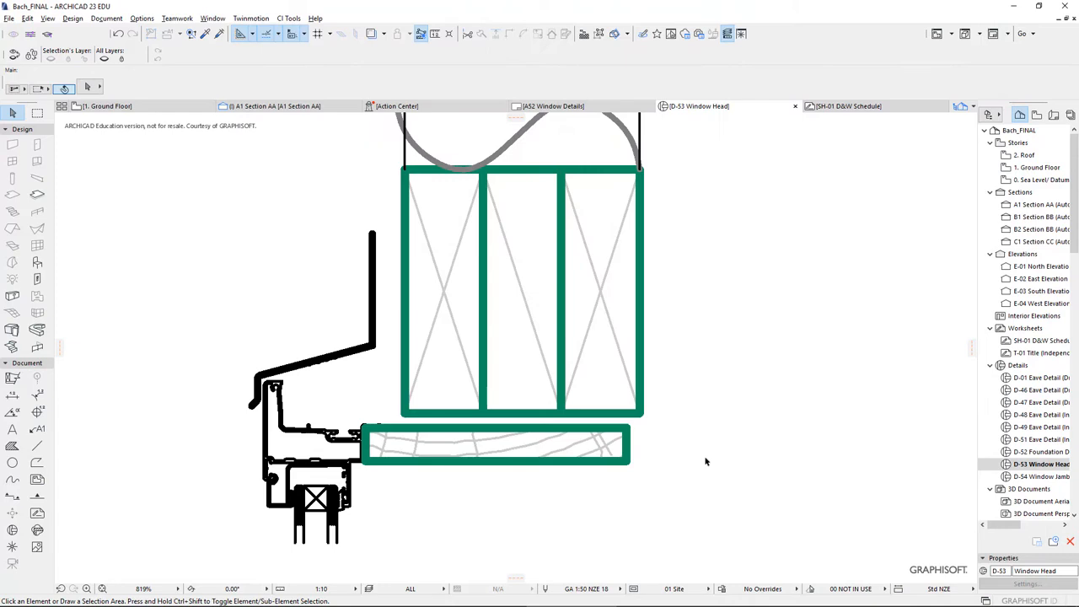
click(631, 447)
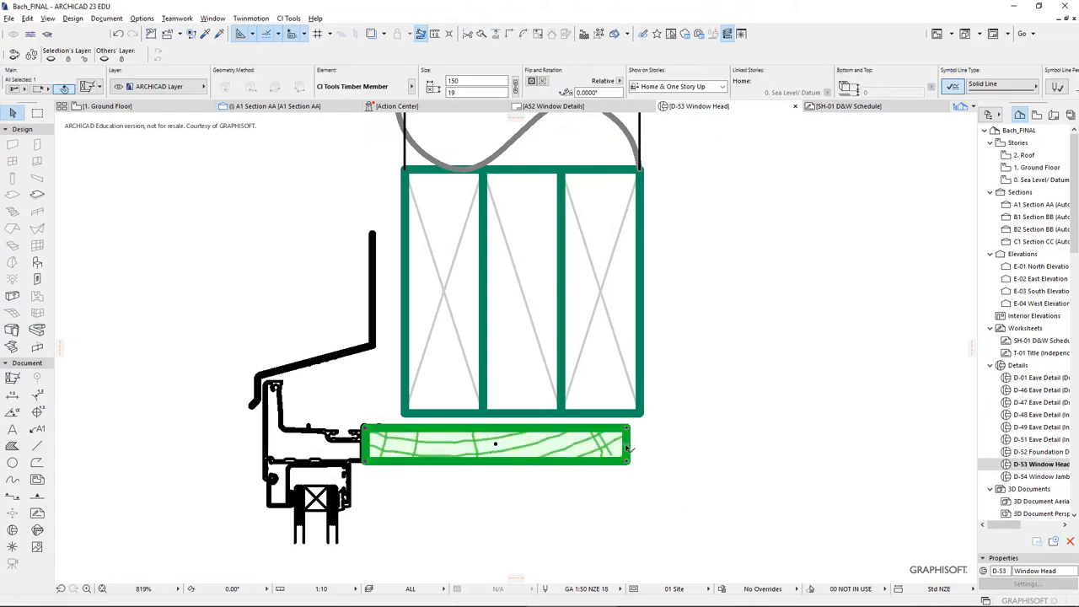
click(631, 447)
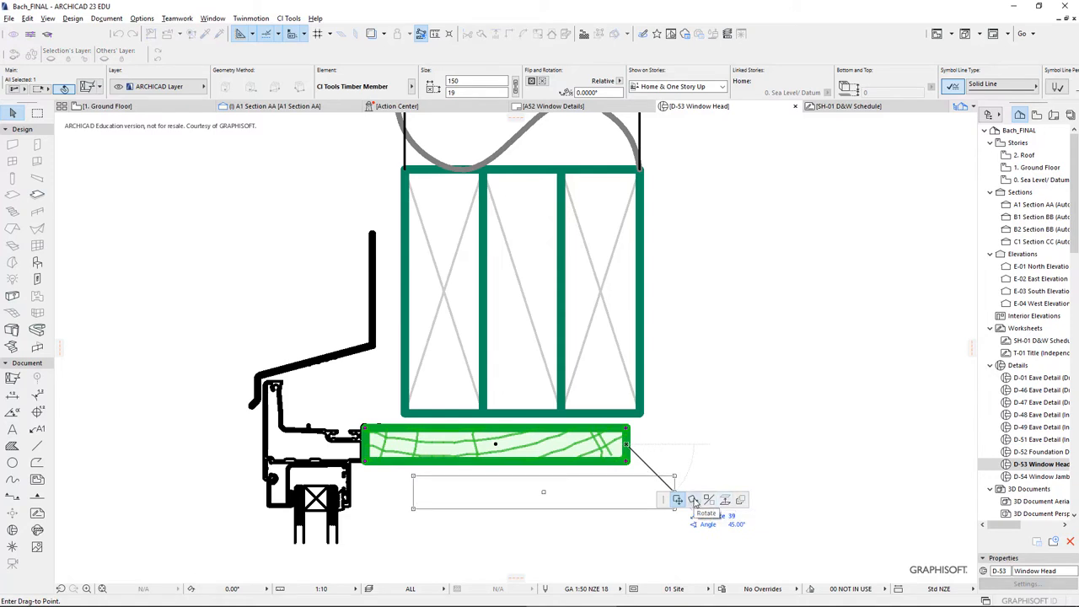
key(Escape)
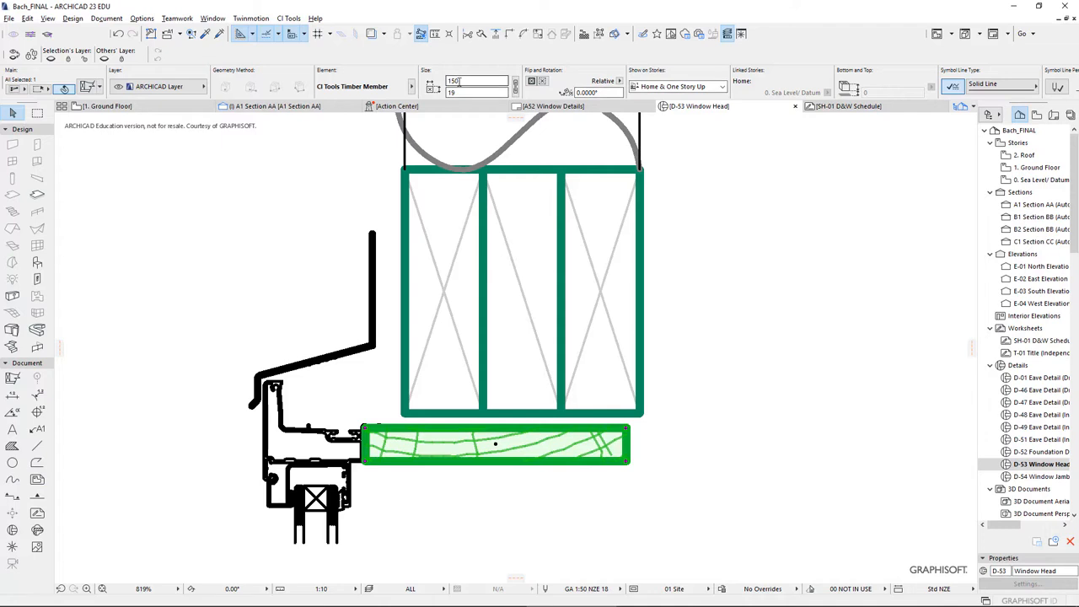
click(650, 375)
- Search the detail element library for "gib" and set the timber member default to Existing Framing
middle_drag(643, 347, 521, 381)
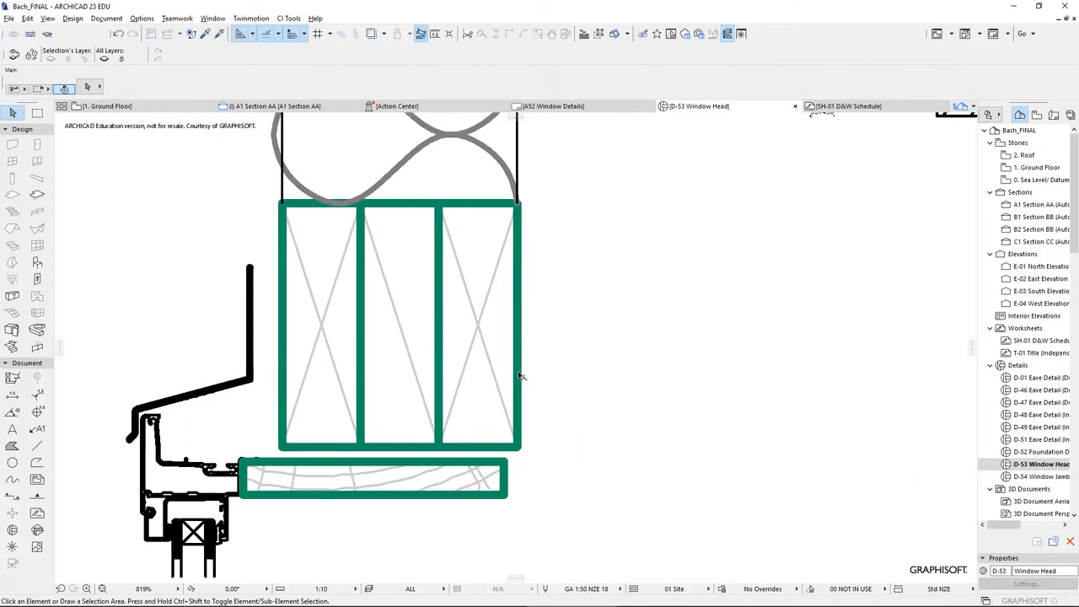
double_click(12, 377)
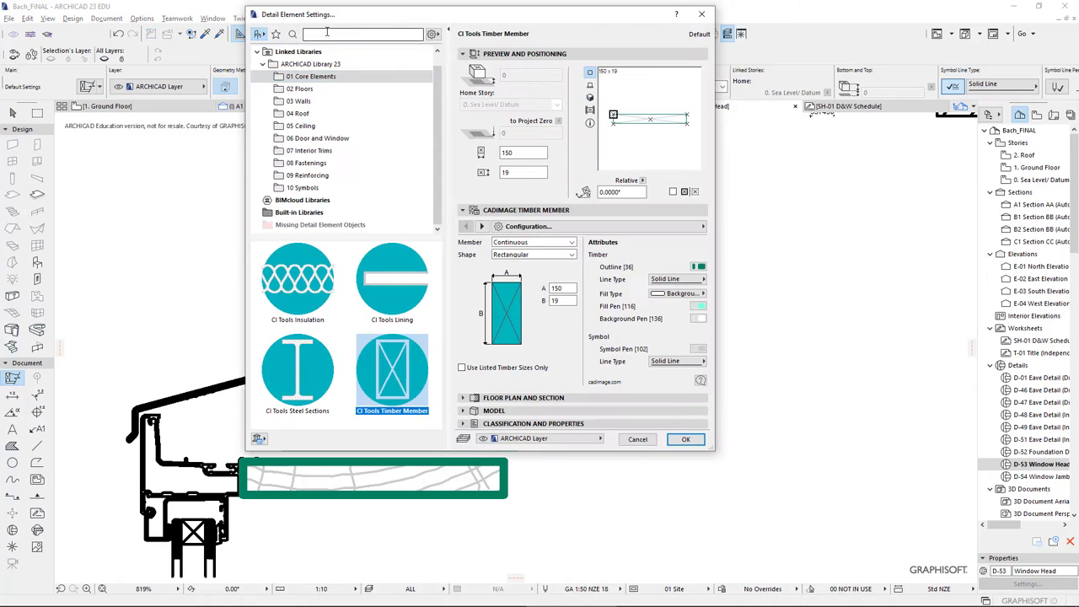
click(327, 33)
text(gib)
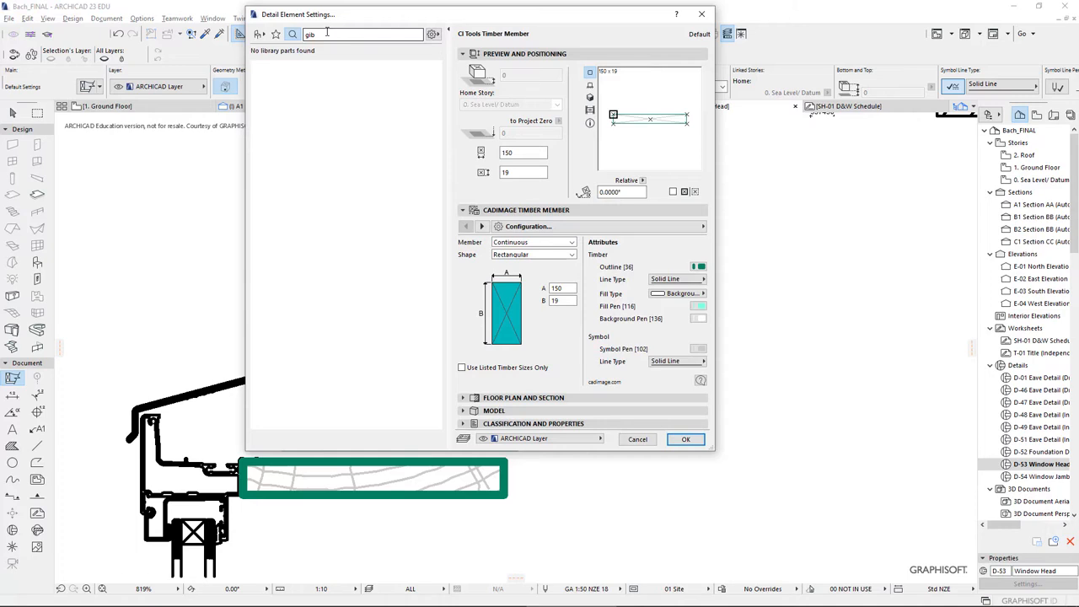
click(527, 243)
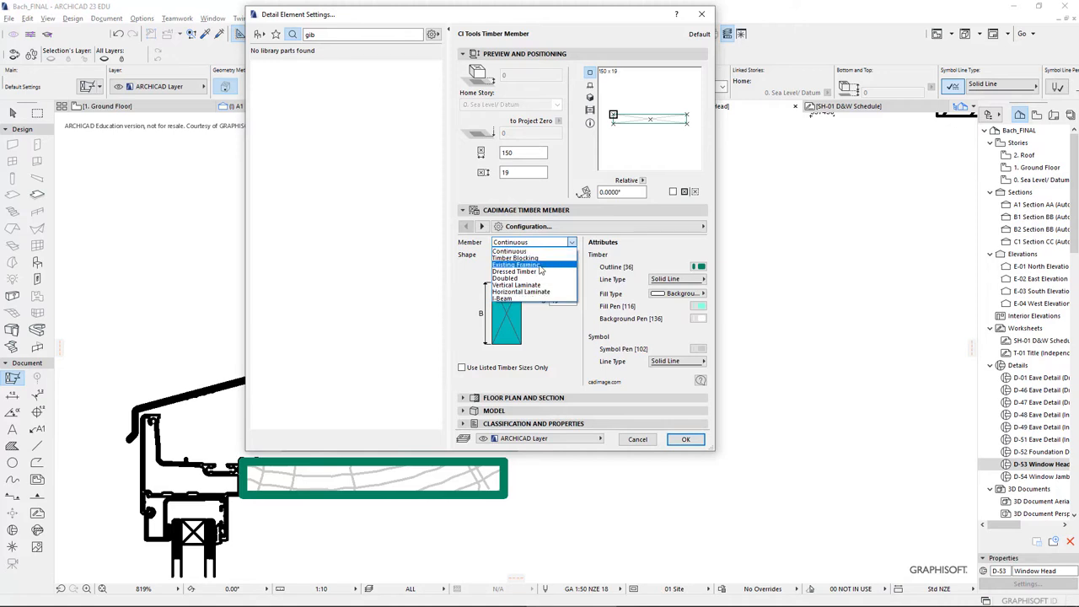
click(540, 265)
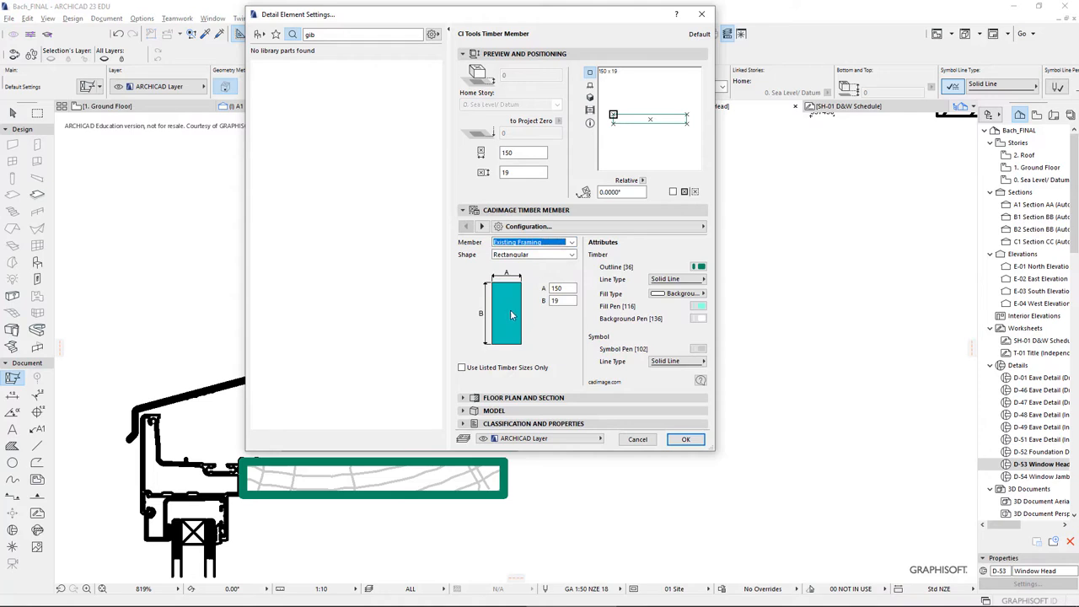
click(686, 439)
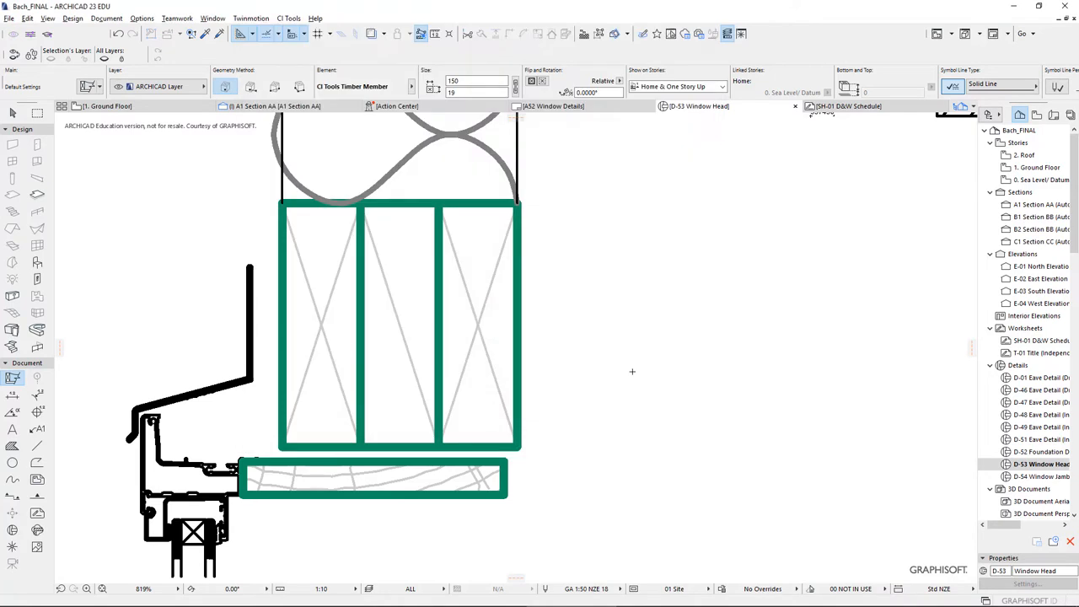
- Place the plain 150 by 19 mm member at the lintel's lower right corner and delete the stray second copy
click(518, 445)
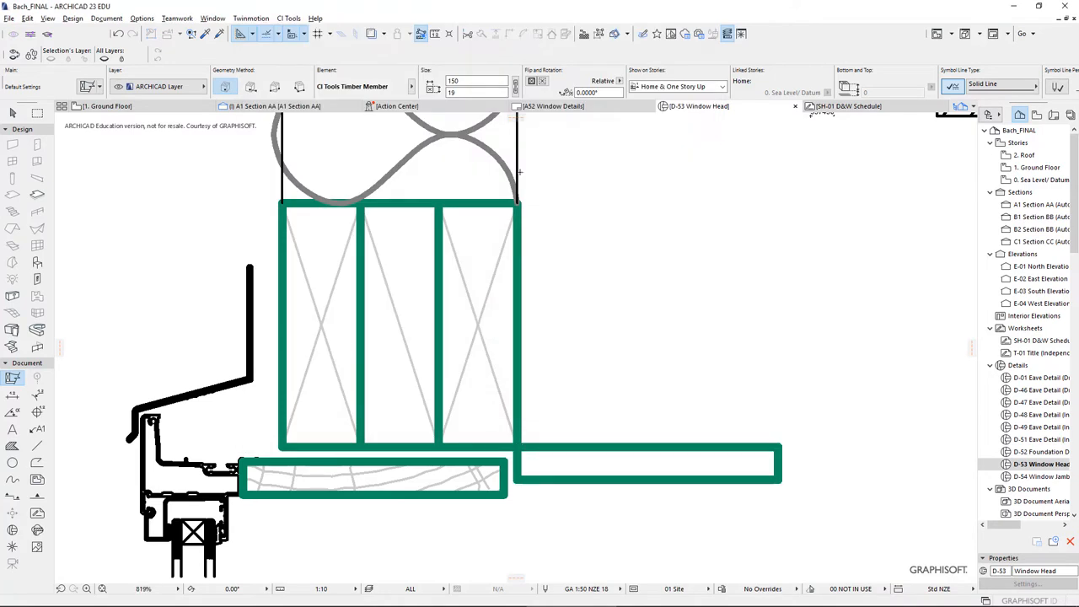
click(616, 454)
key(Escape)
click(622, 460)
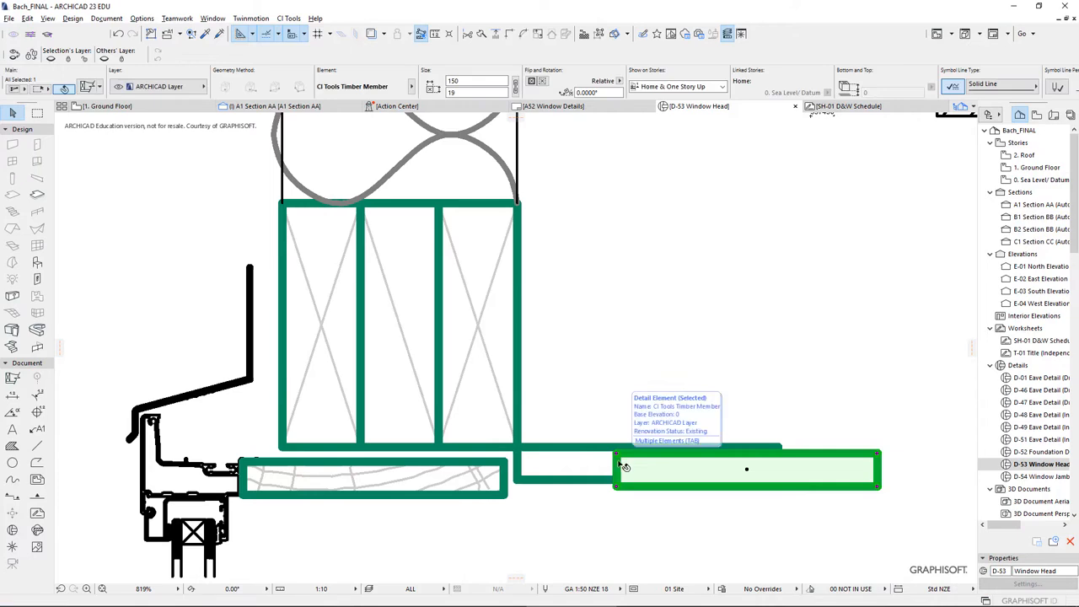
key(Delete)
- Rotate the plain member 90° upright about the lintel's lower right corner and shift it right to leave a slight gap
click(586, 452)
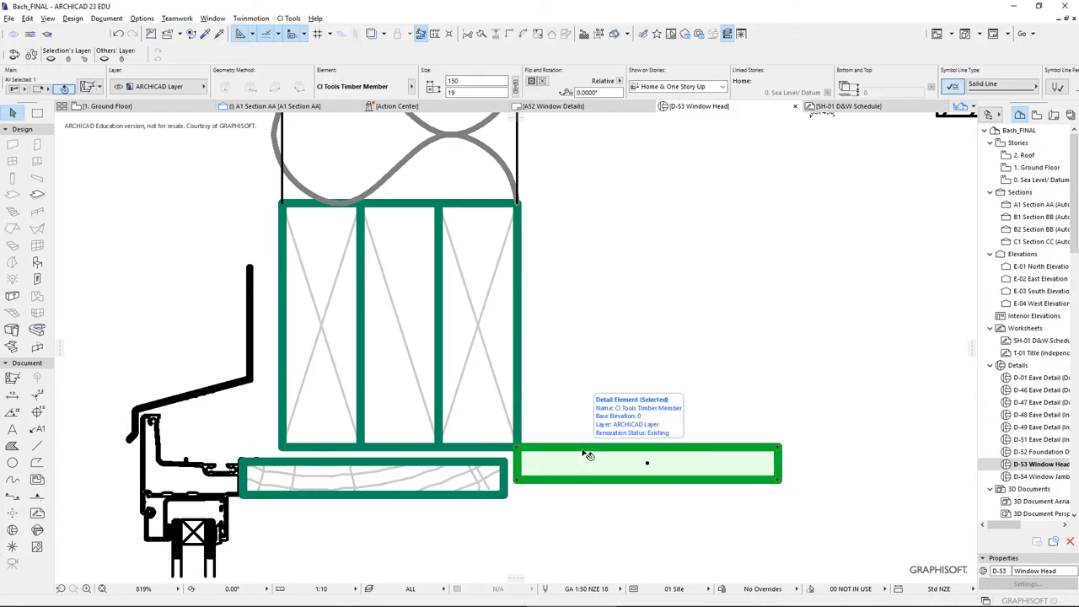
key(ctrl+e)
click(516, 446)
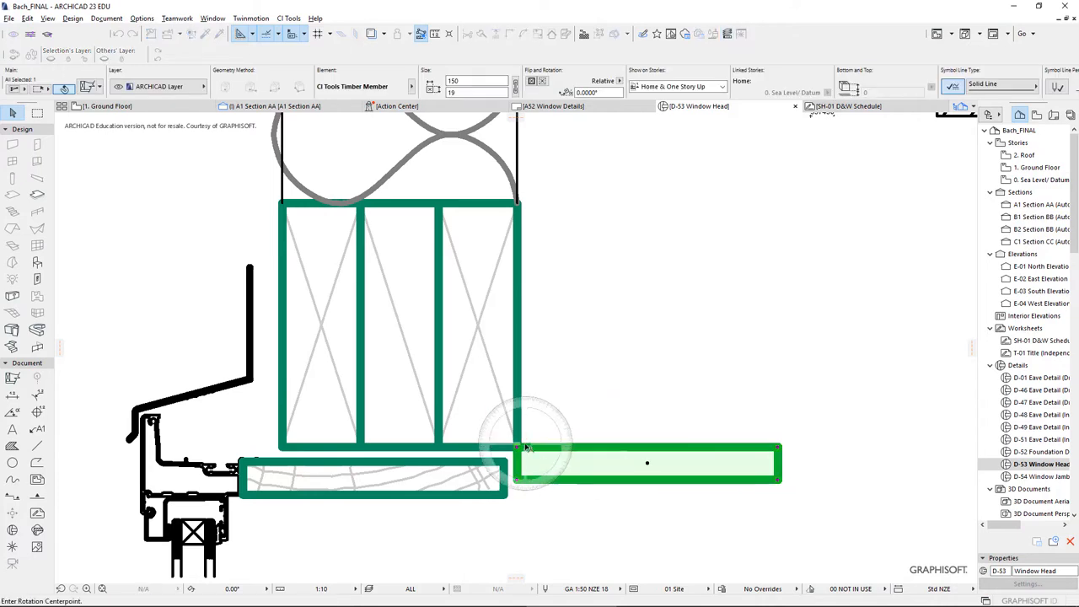
click(610, 450)
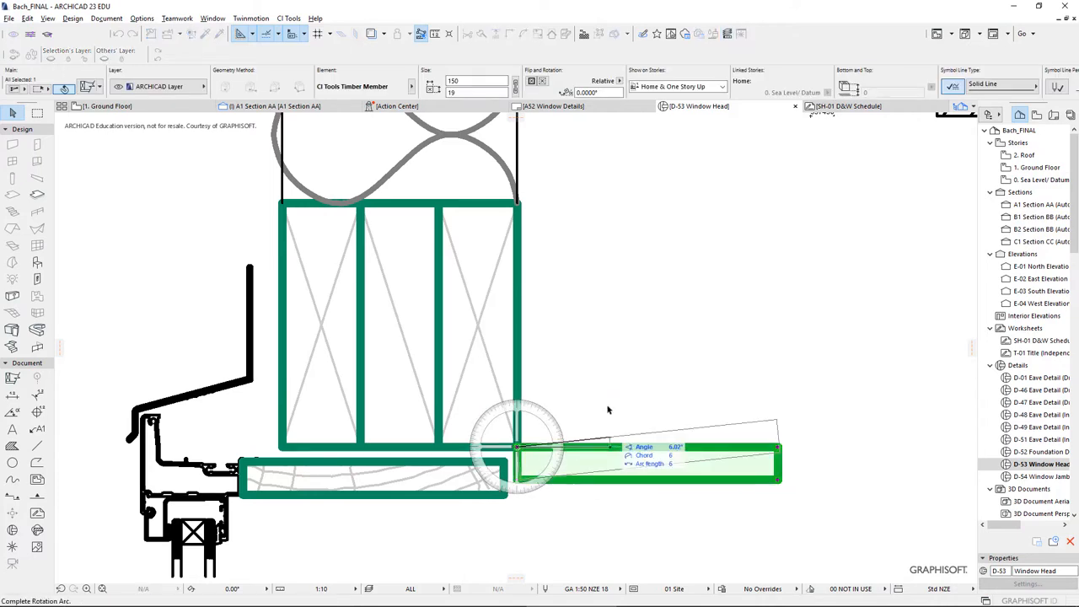
click(518, 193)
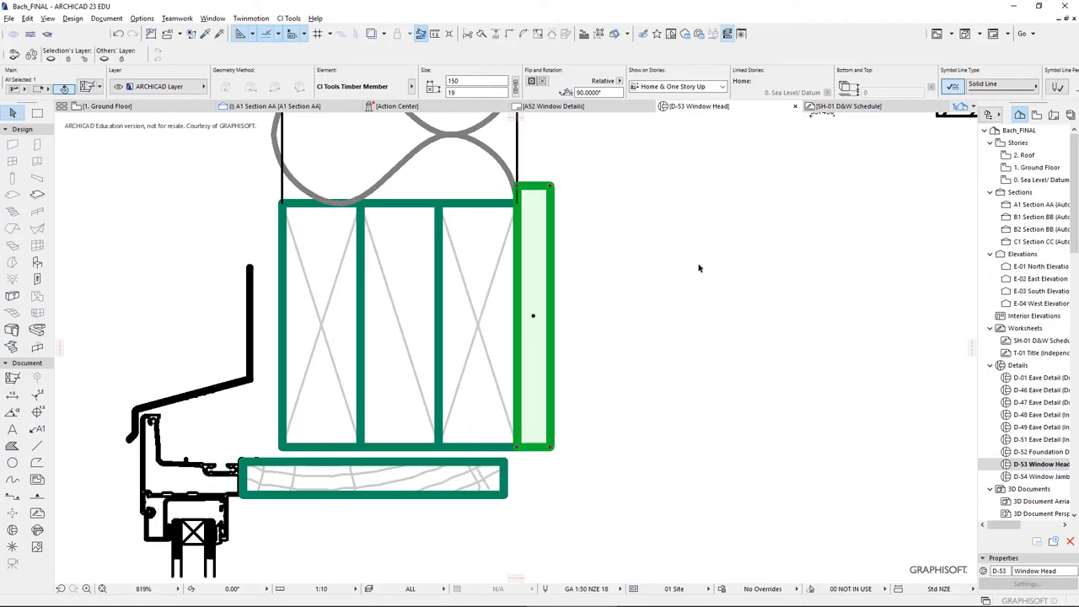
key(ctrl+d)
click(549, 303)
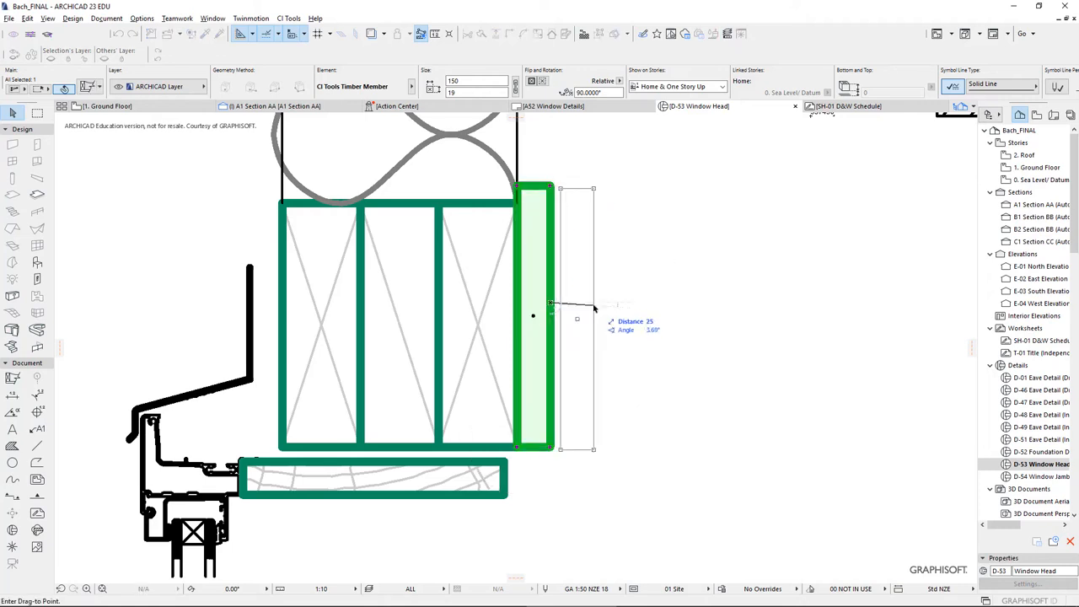
click(597, 306)
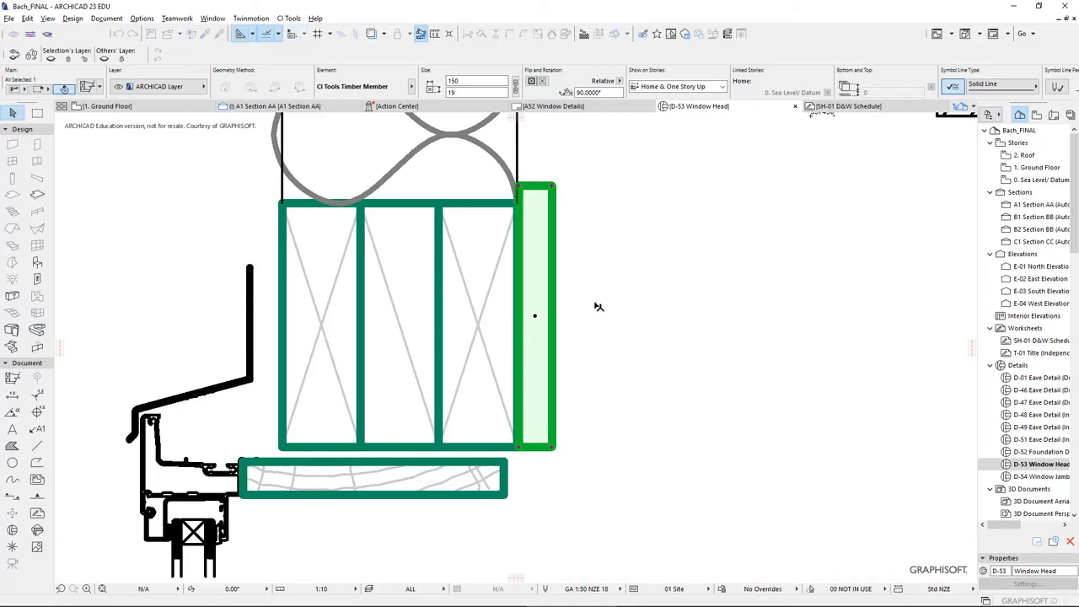
- Turn off True Line Weight in the on-screen view options to display the detail with thin lines
click(72, 19)
mouse_move(49, 22)
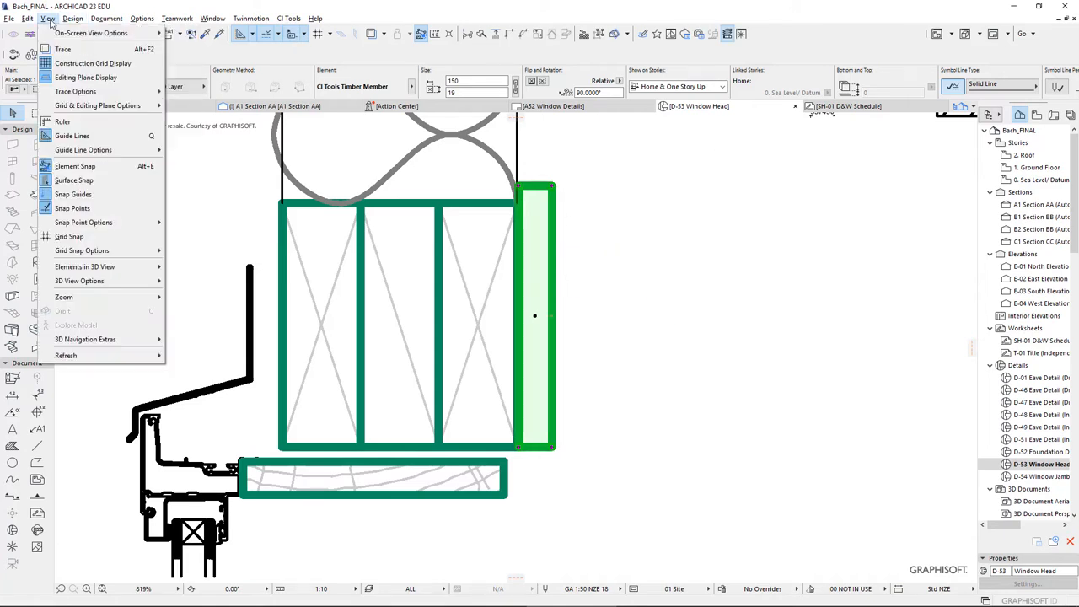
mouse_move(81, 38)
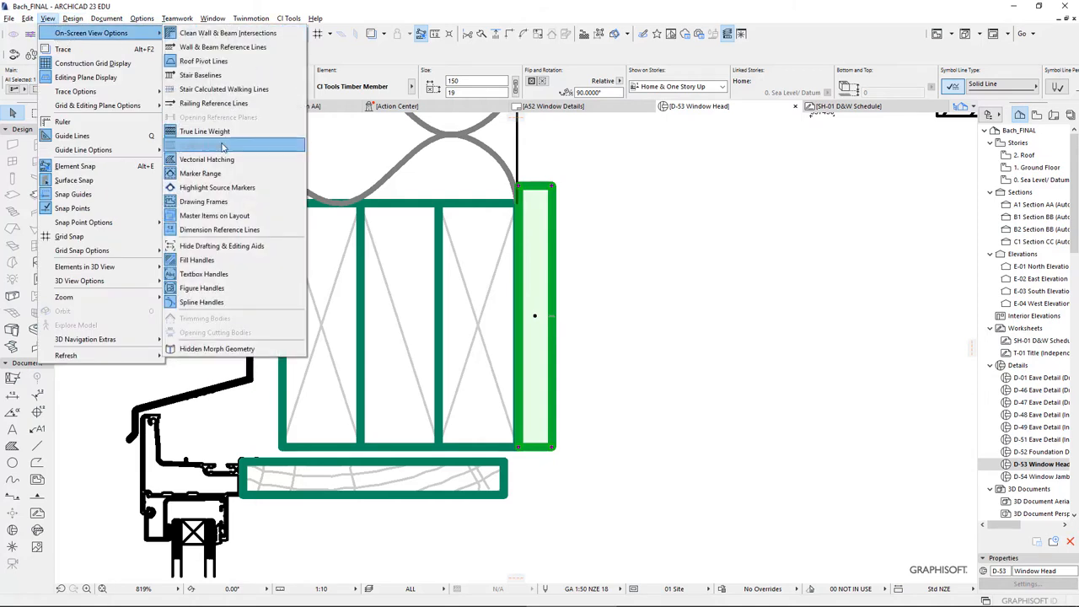
click(223, 146)
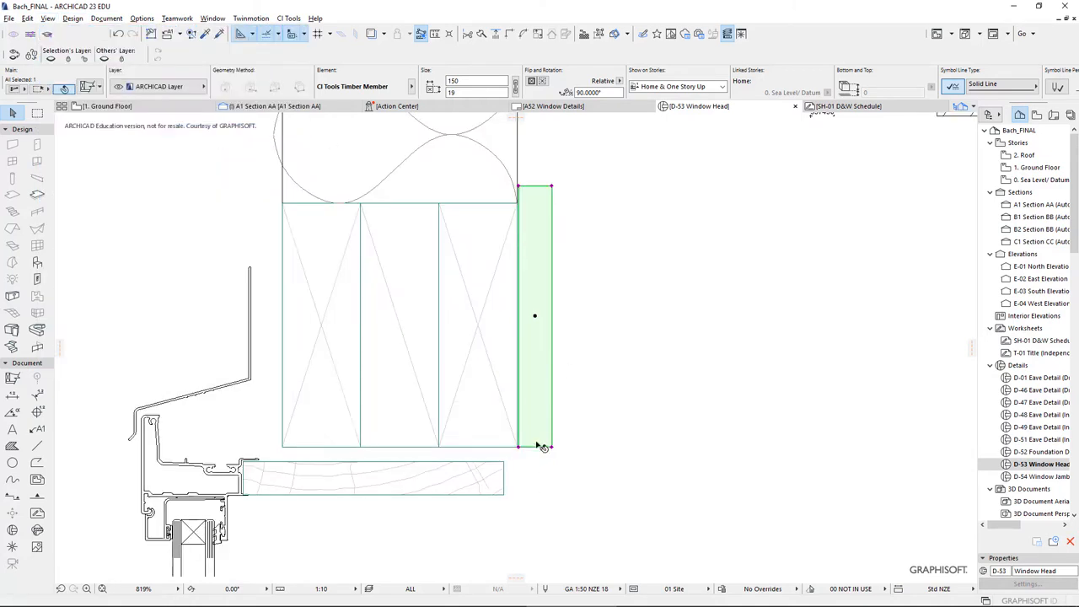
- Reduce the upright lining member's thickness and stretch the timber reveal to 169 mm, flush with the lining's inner room face
click(464, 92)
key(Return)
click(501, 487)
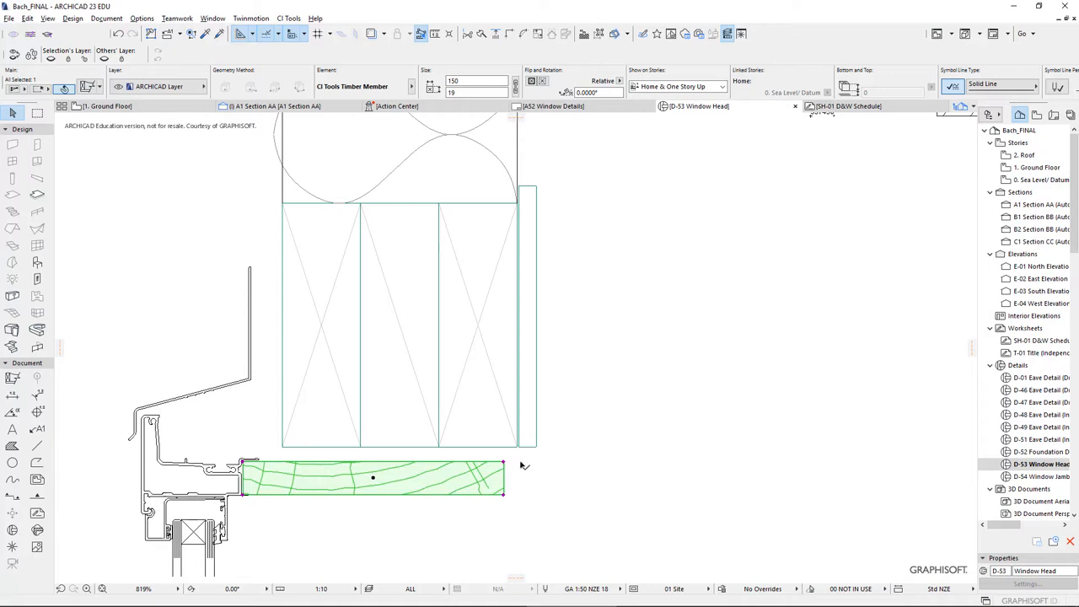
click(503, 463)
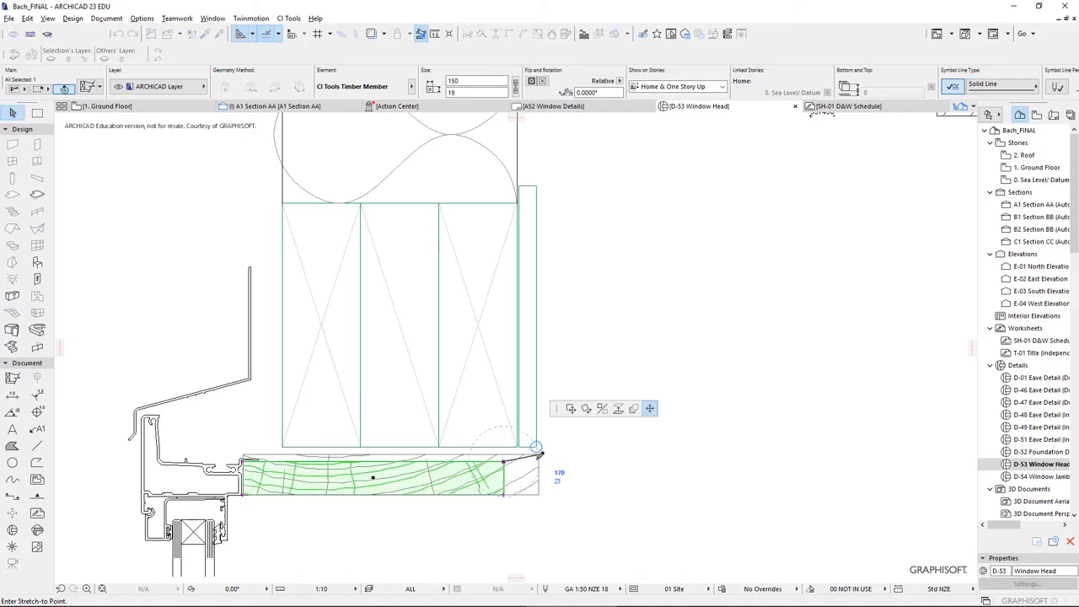
click(537, 461)
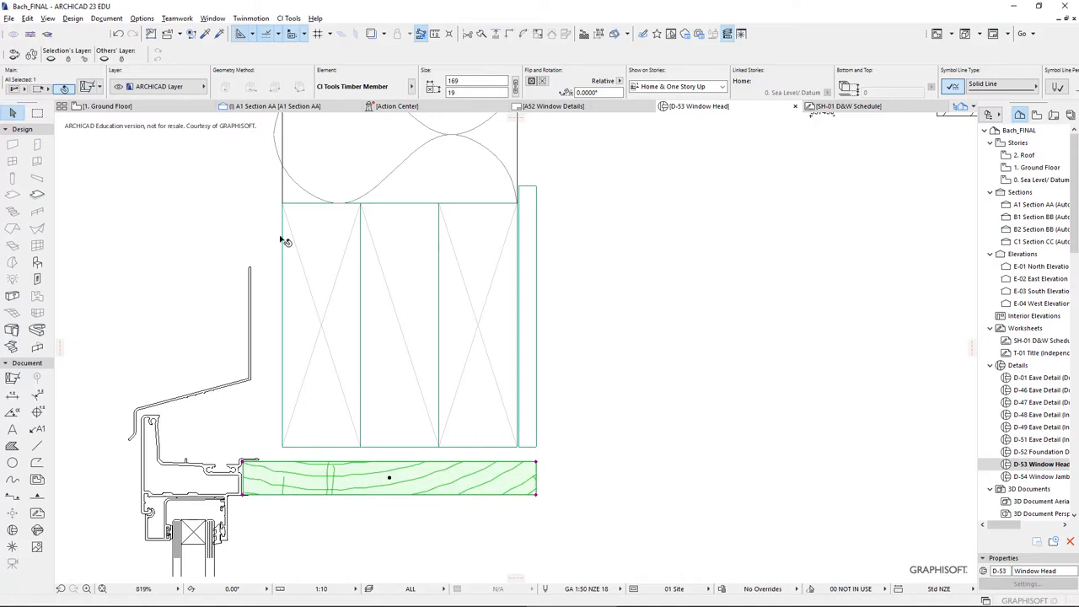
double_click(11, 377)
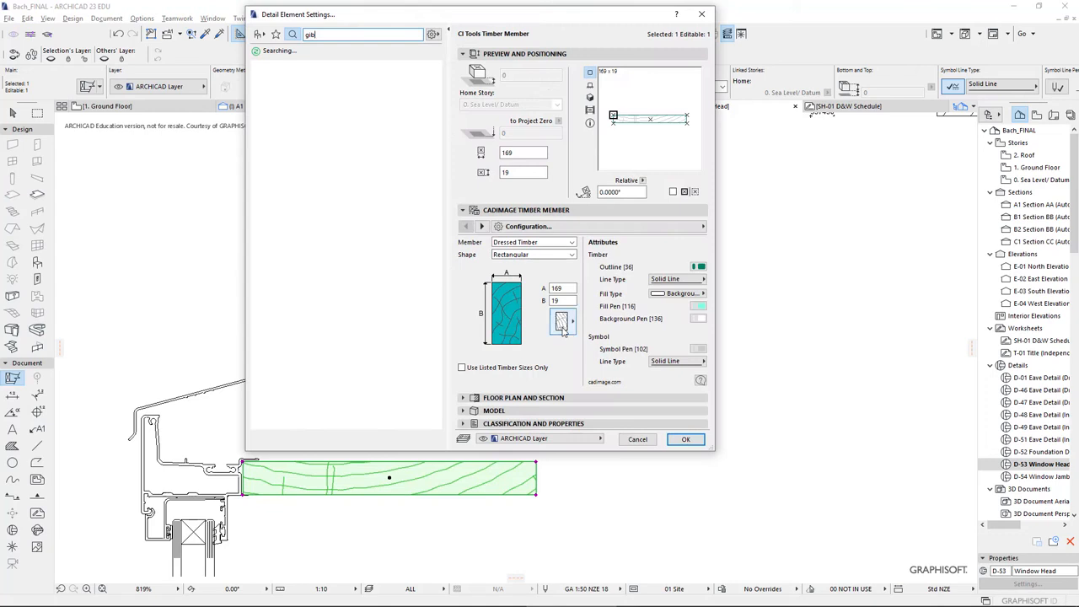
click(561, 326)
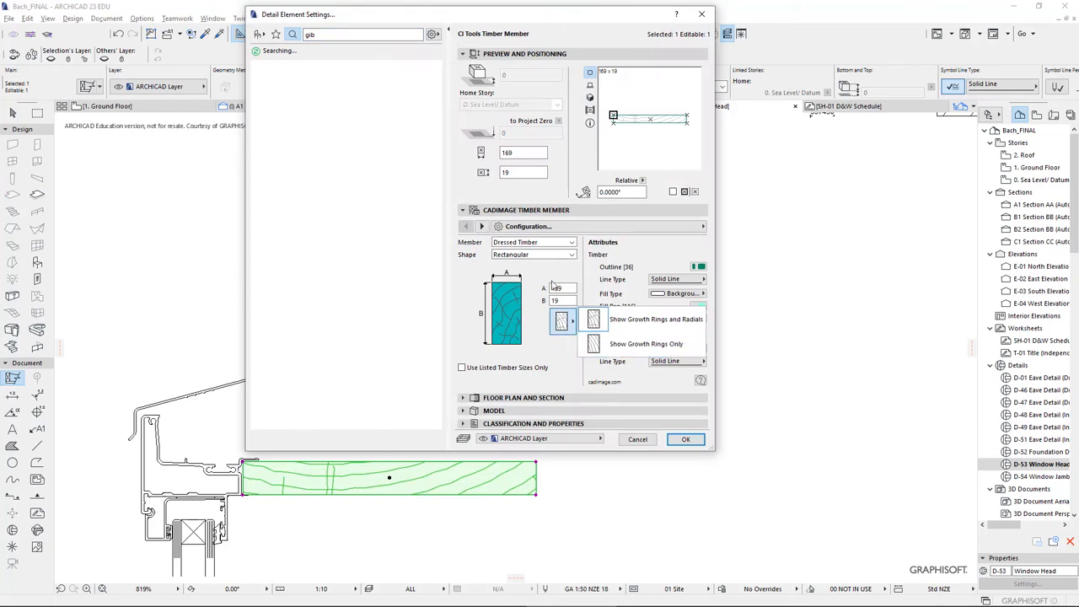
click(552, 281)
double_click(509, 153)
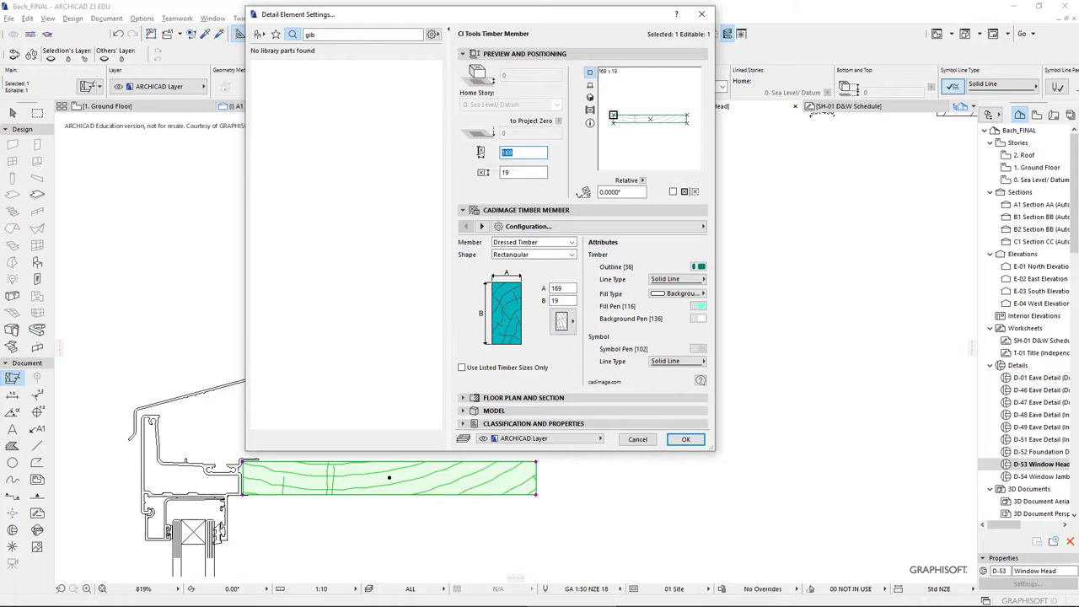
text(150)
key(Return)
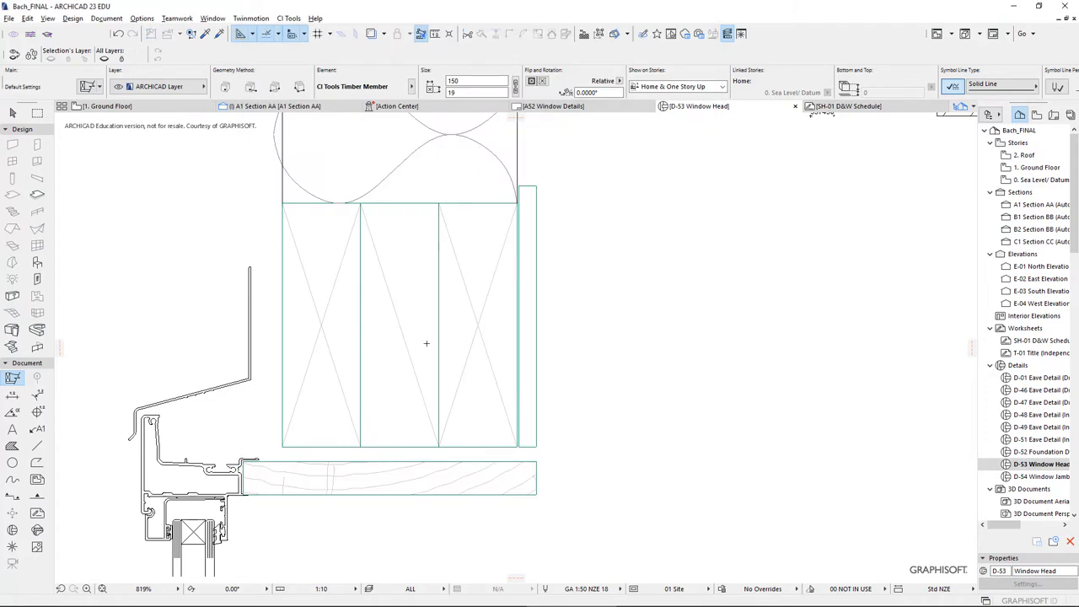
- Set the timber member default to Dressed Timber, 19 by 40 mm, anchored at its lower left corner
click(521, 482)
double_click(14, 380)
click(533, 242)
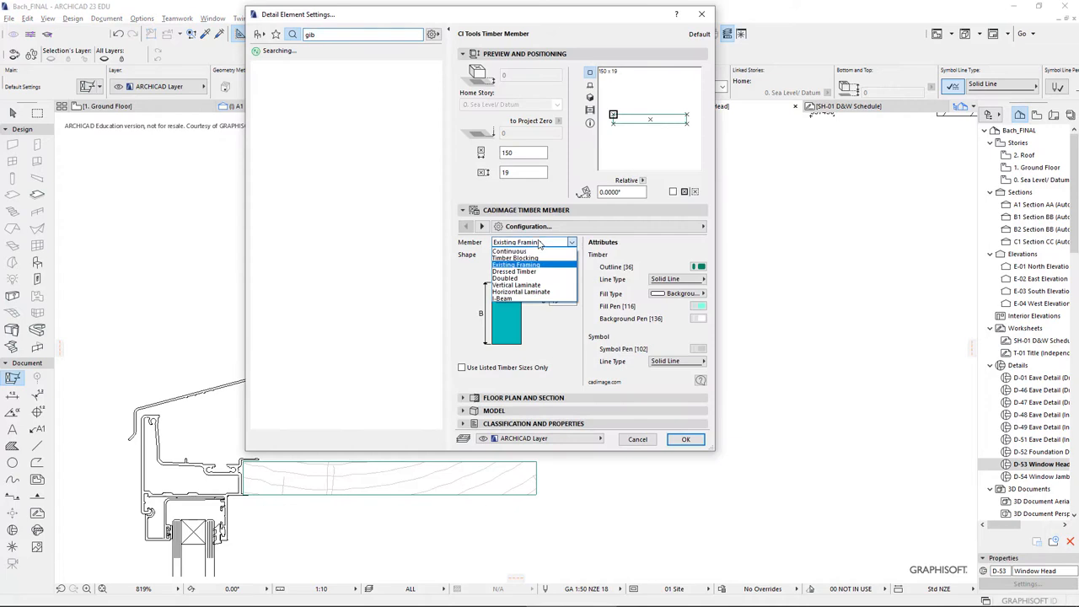
click(531, 271)
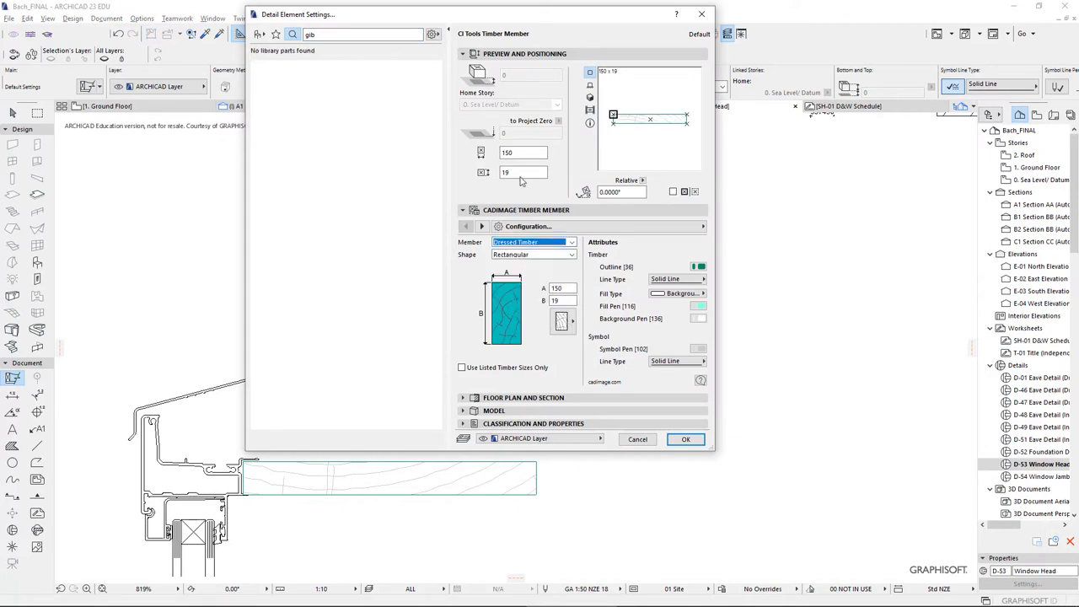
click(521, 153)
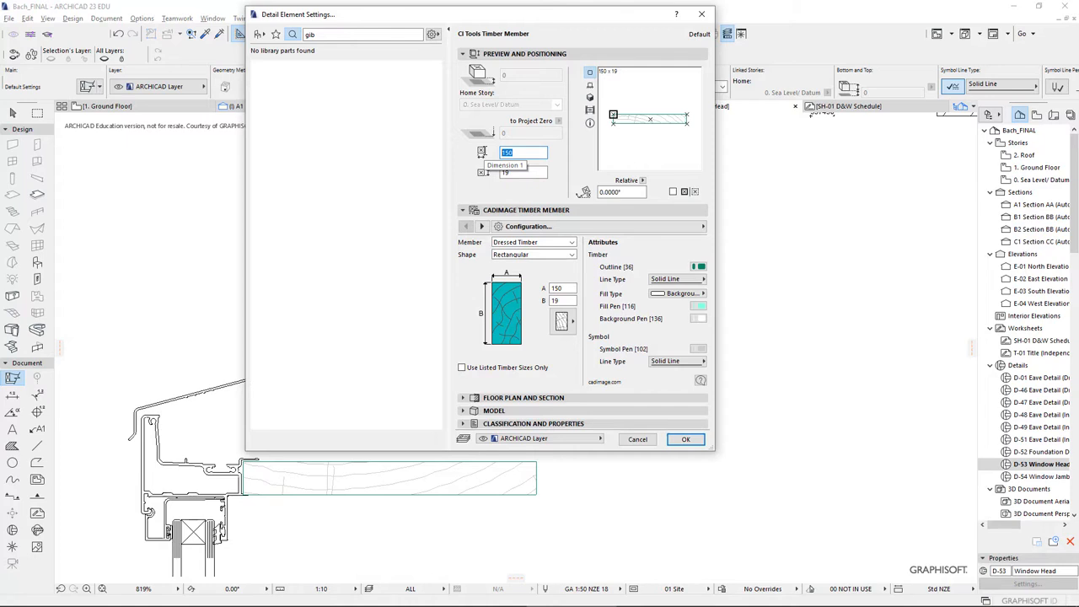
text(19)
key(Tab)
text(19)
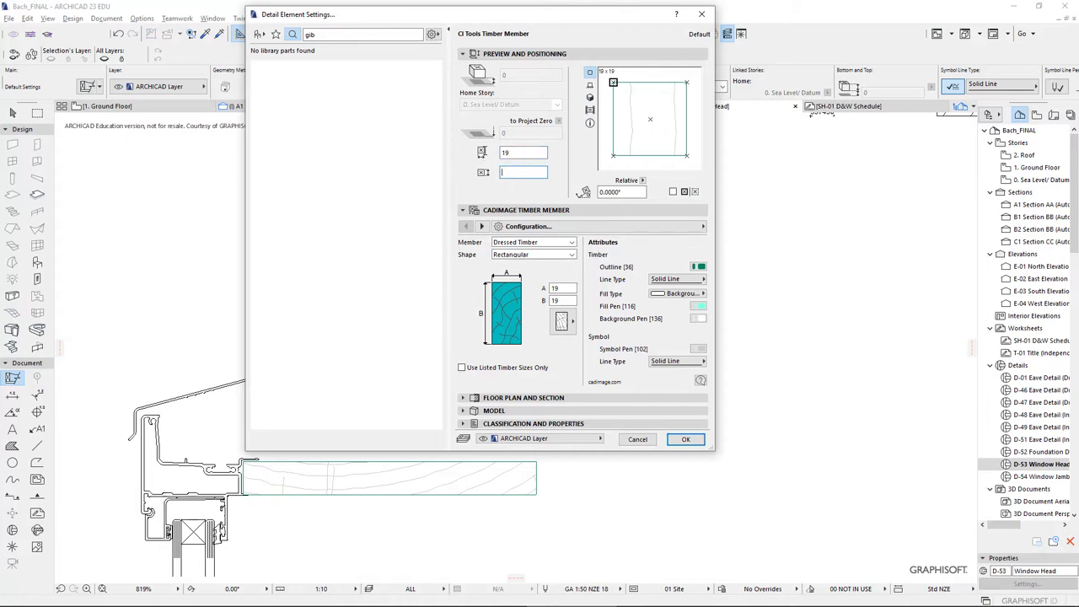
text(440)
key(Tab)
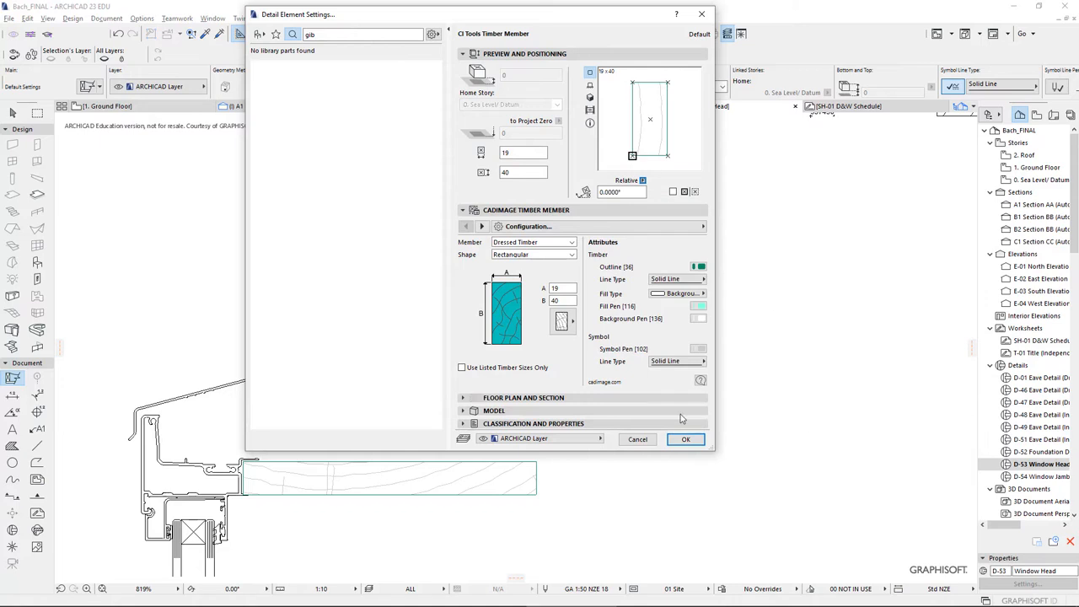
click(686, 439)
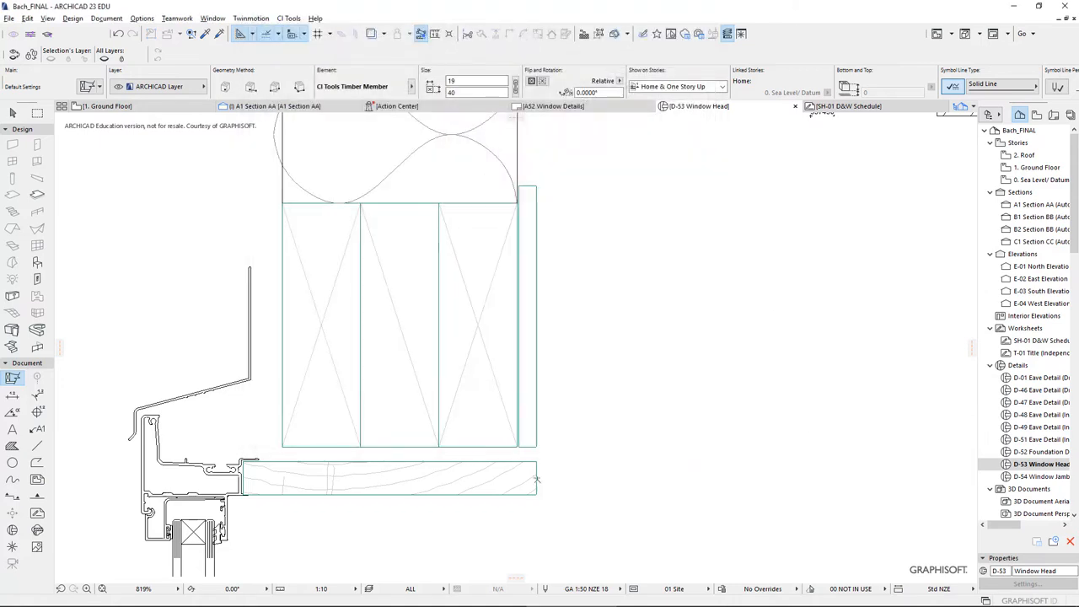
- Place the 19 by 40 mm trim against the lining, starting at the midpoint of the reveal's room-side end
click(537, 477)
key(x)
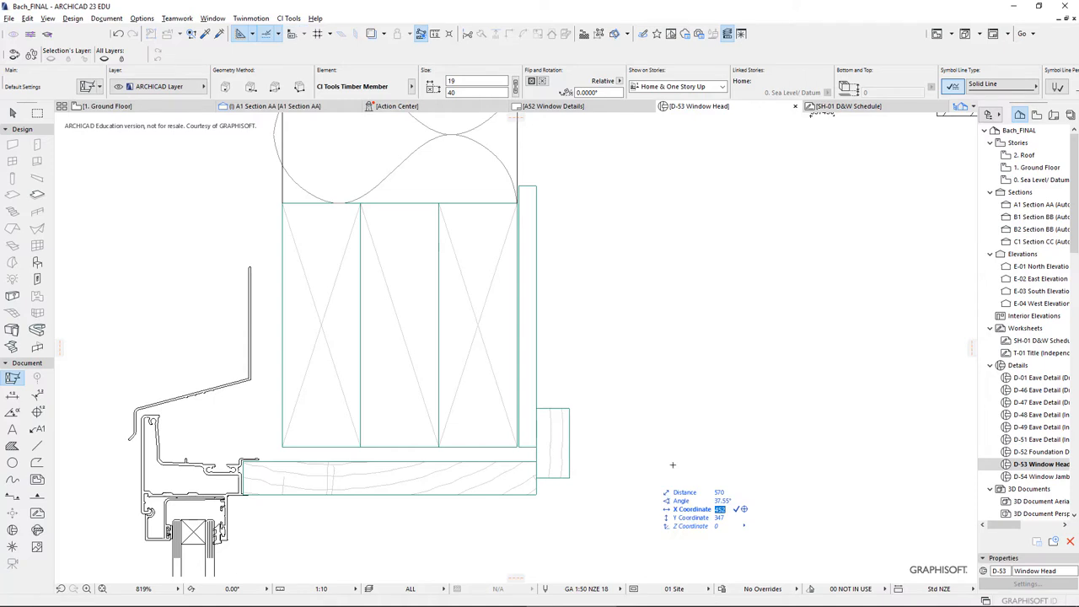
key(Escape)
scroll(464, 452, up, 5)
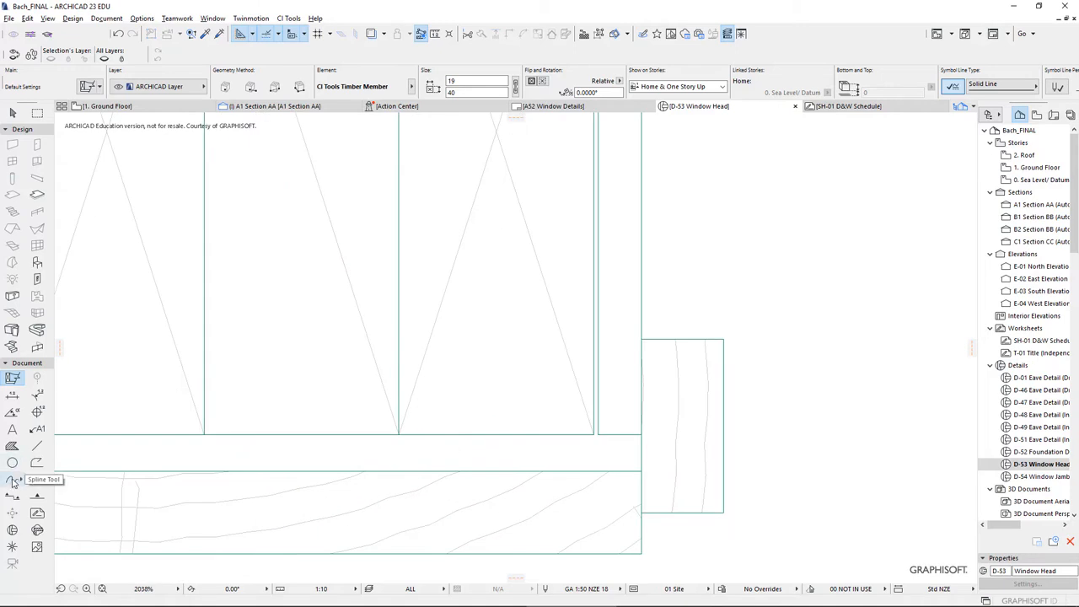
- Draw a Double Dashed polyline down the framing's outer face and along the lintel's underside to the lining
scroll(169, 447, down, 8)
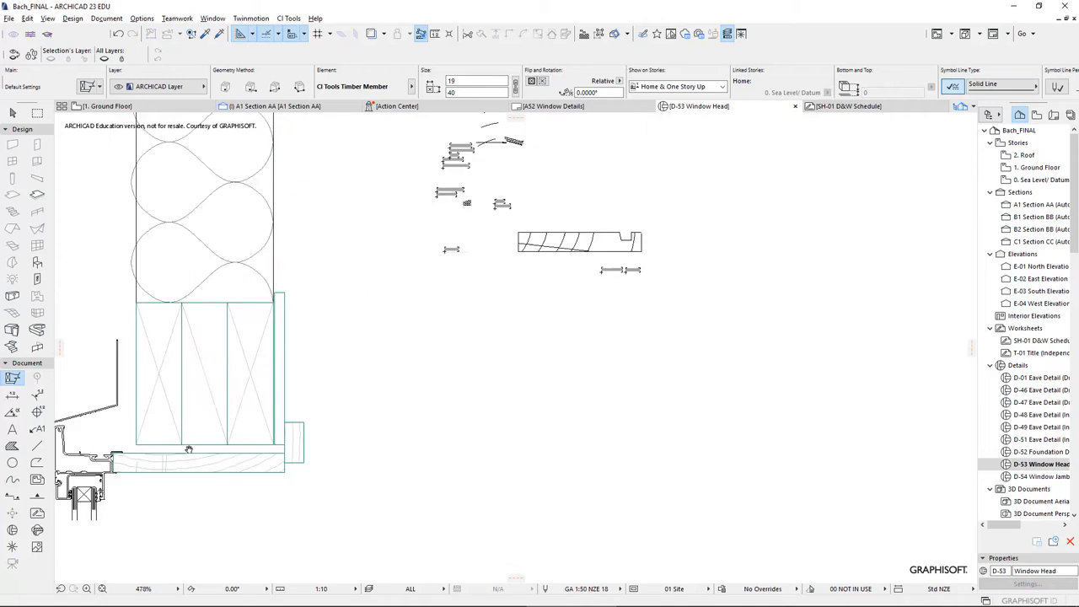
middle_drag(188, 447, 337, 455)
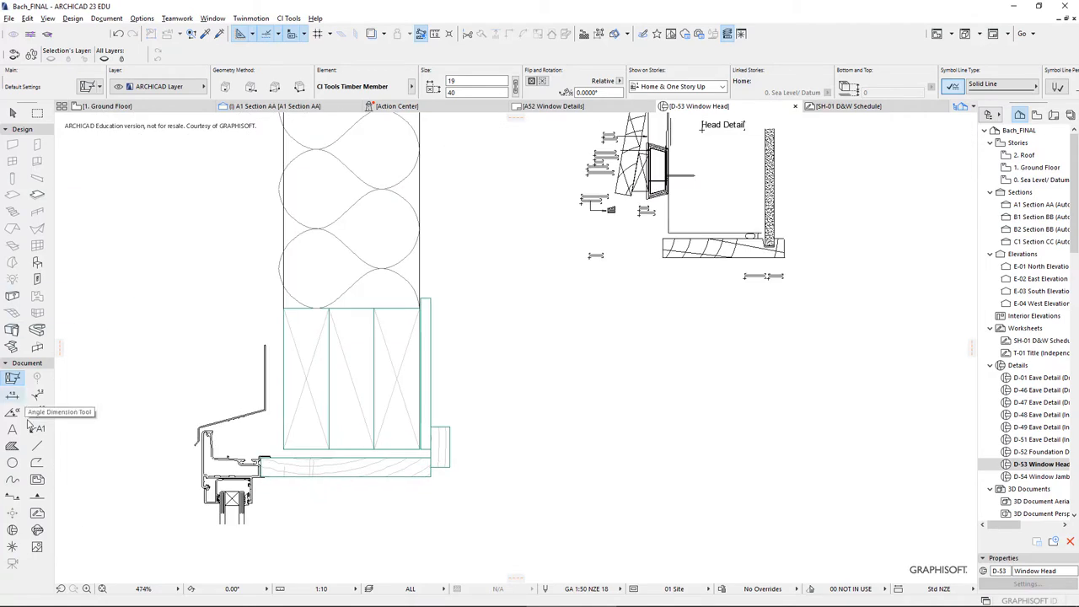
click(37, 466)
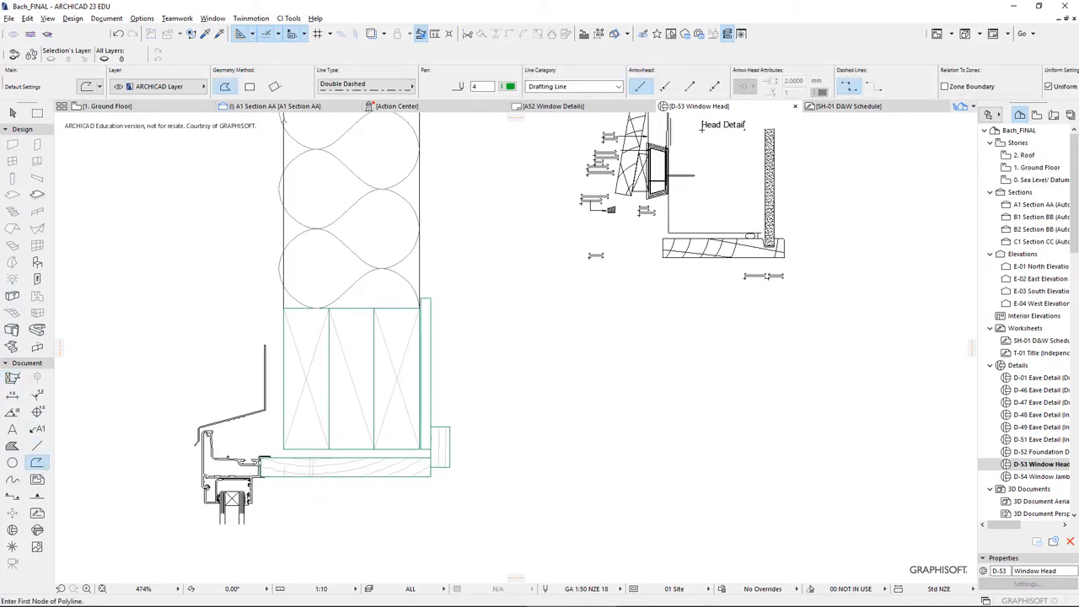
click(284, 118)
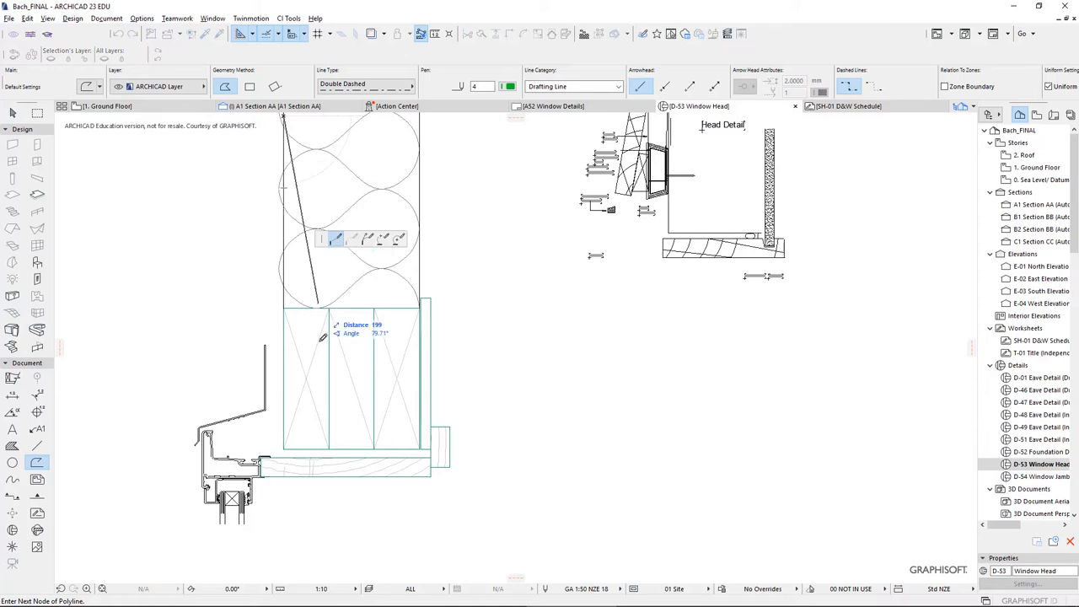
click(284, 448)
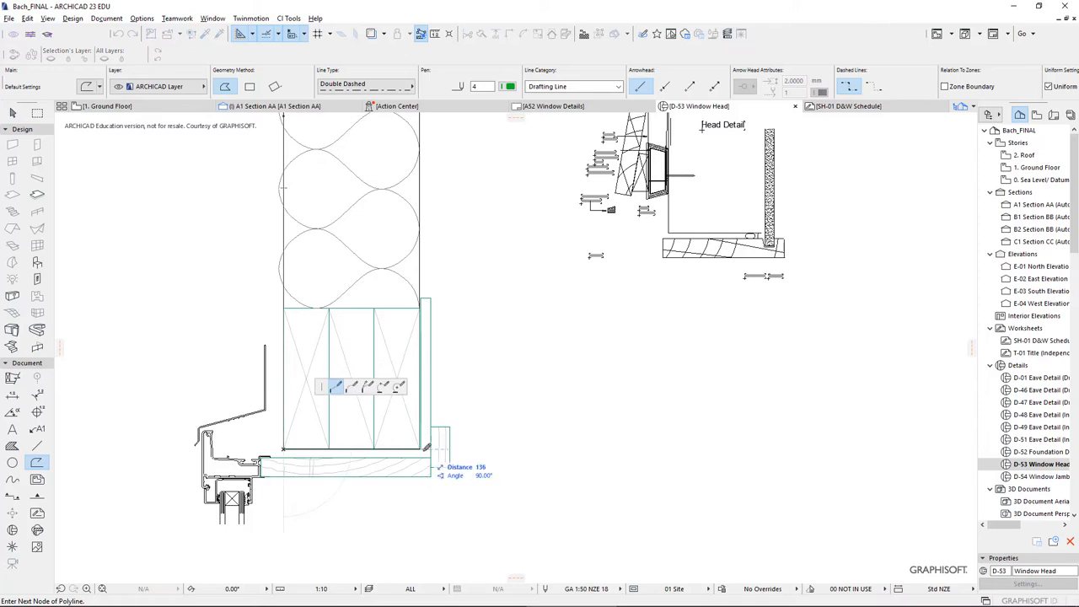
click(423, 449)
click(424, 446)
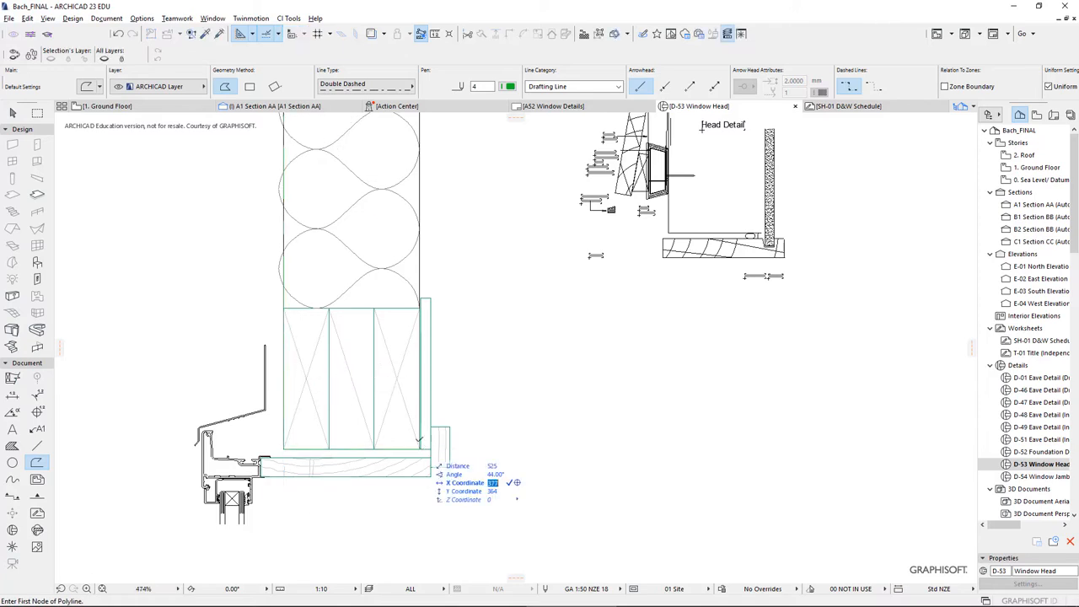
- Offset all edges of the dashed polyline slightly outward from the framing and lintel
click(13, 113)
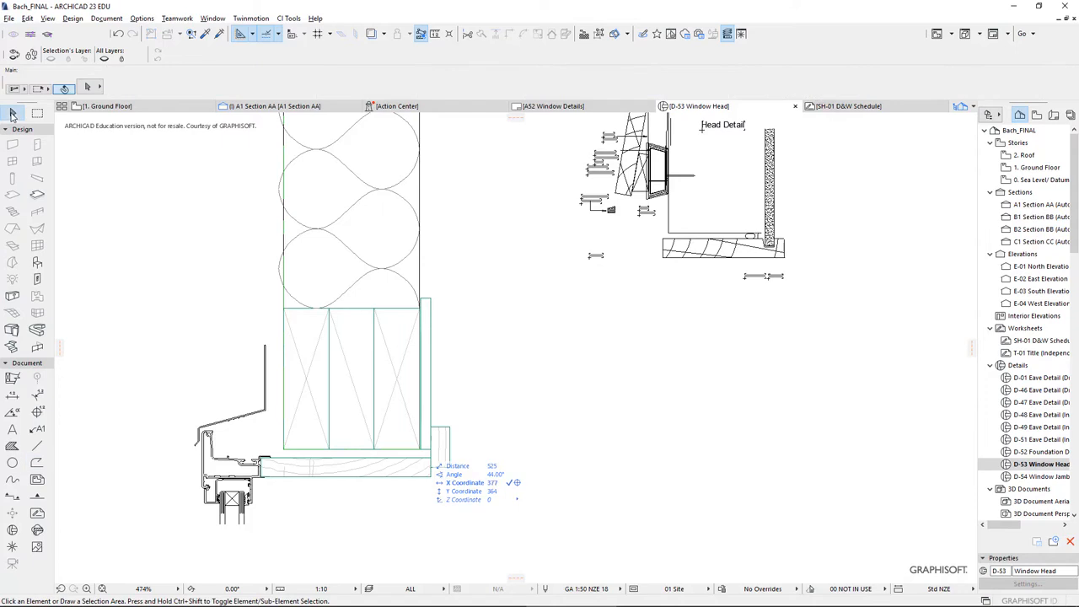
click(284, 233)
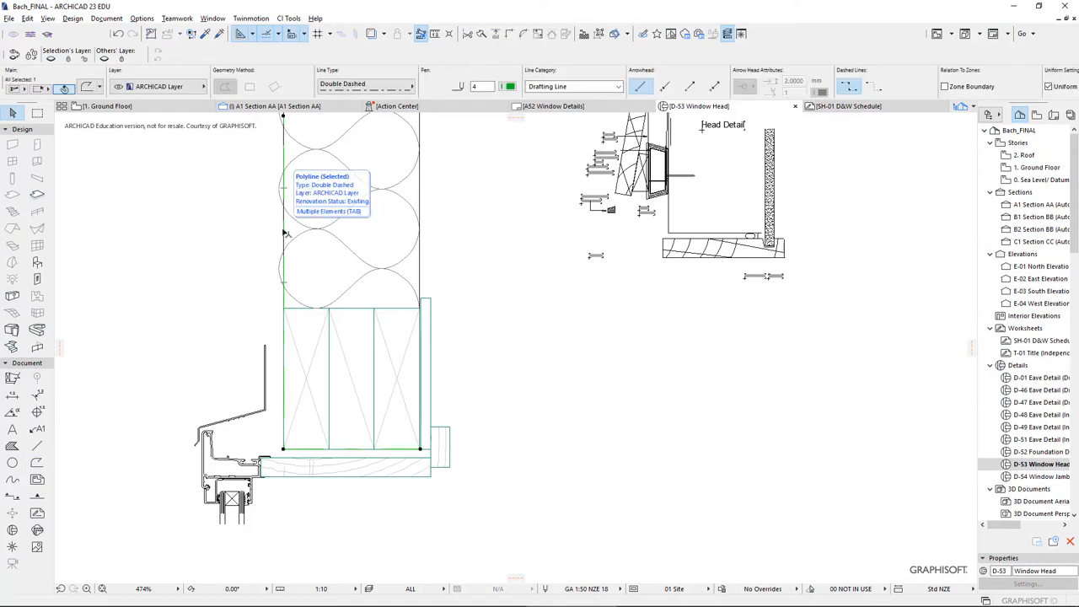
click(283, 228)
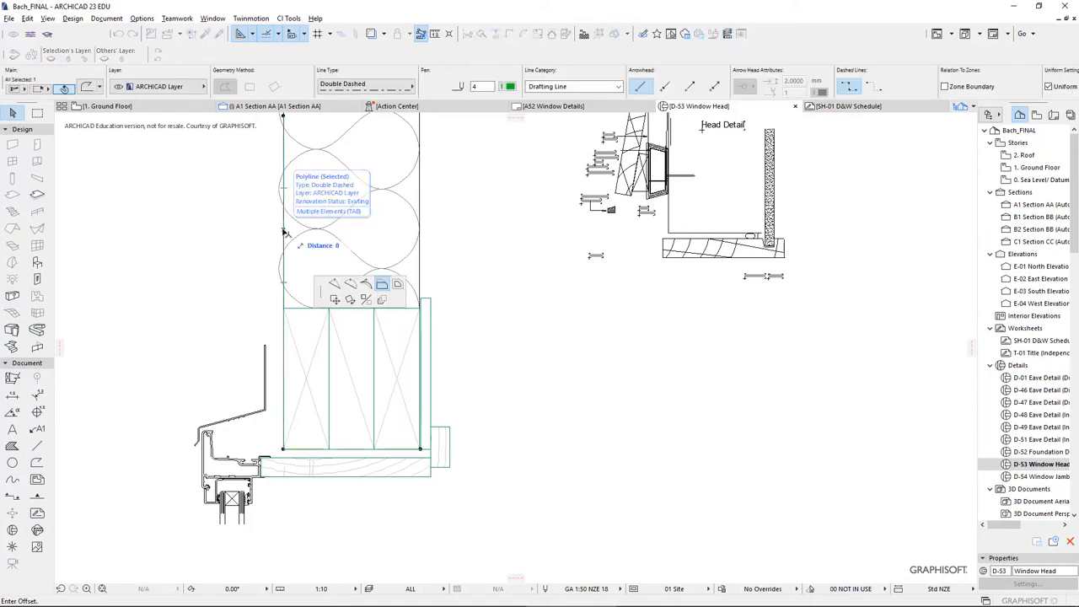
click(397, 284)
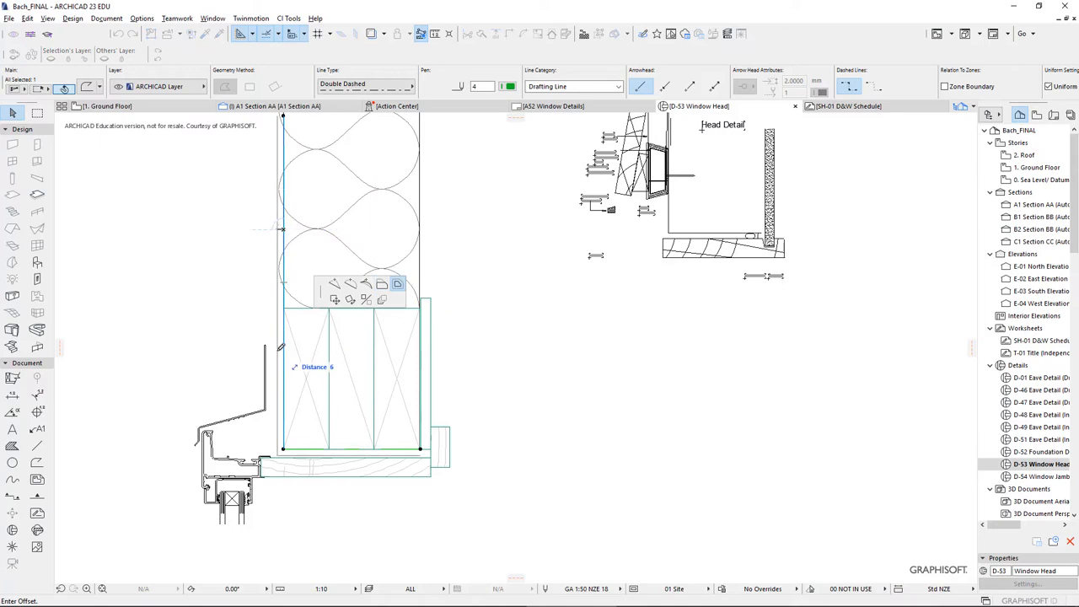
click(280, 345)
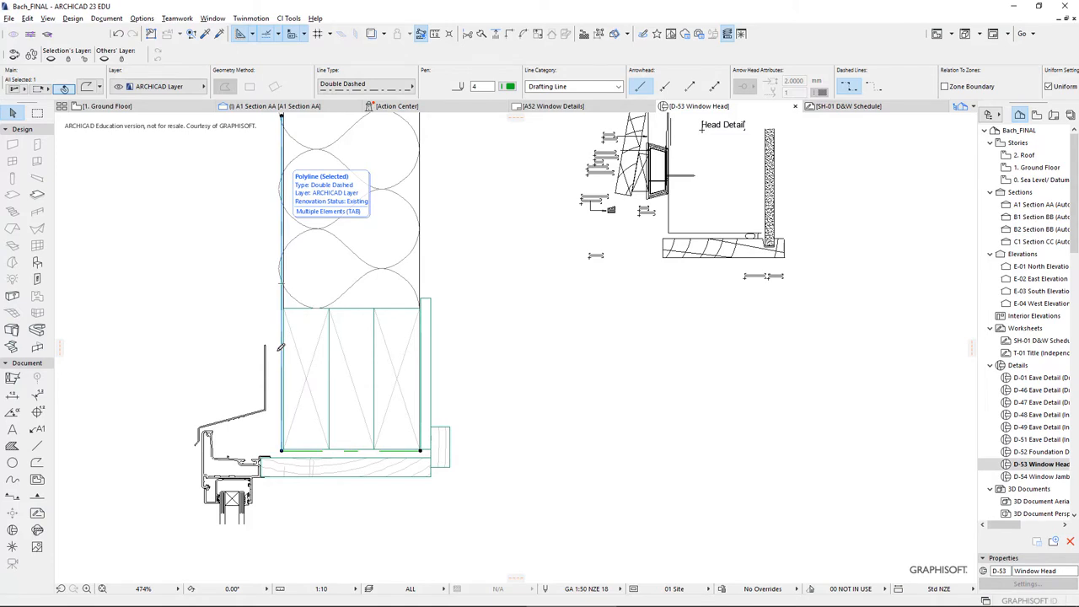
- Offset a copy of the dashed polyline outward as a second parallel wrap line
scroll(273, 389, up, 2)
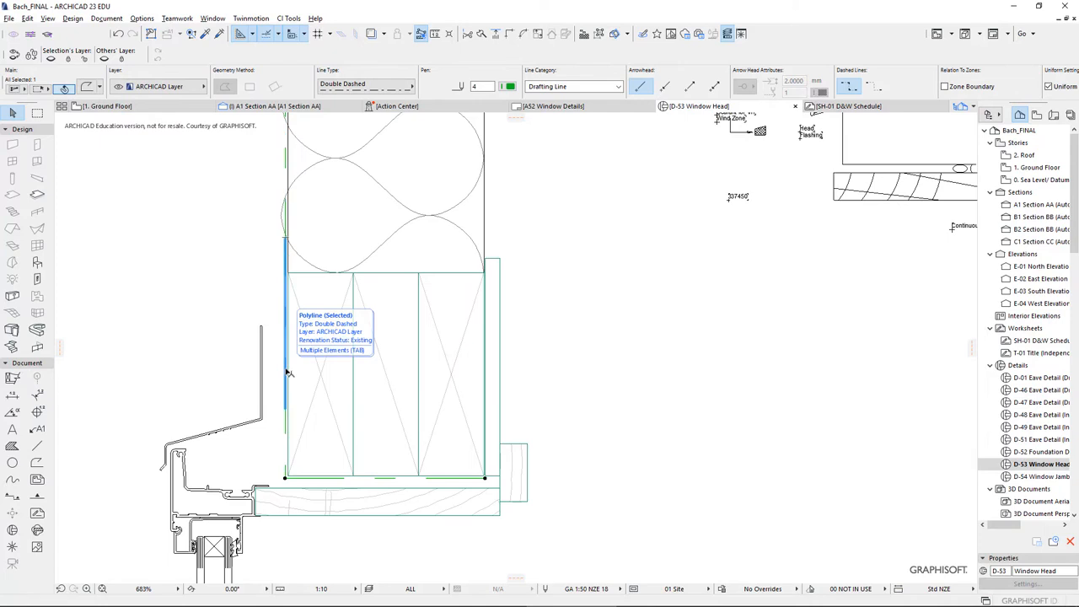
click(286, 372)
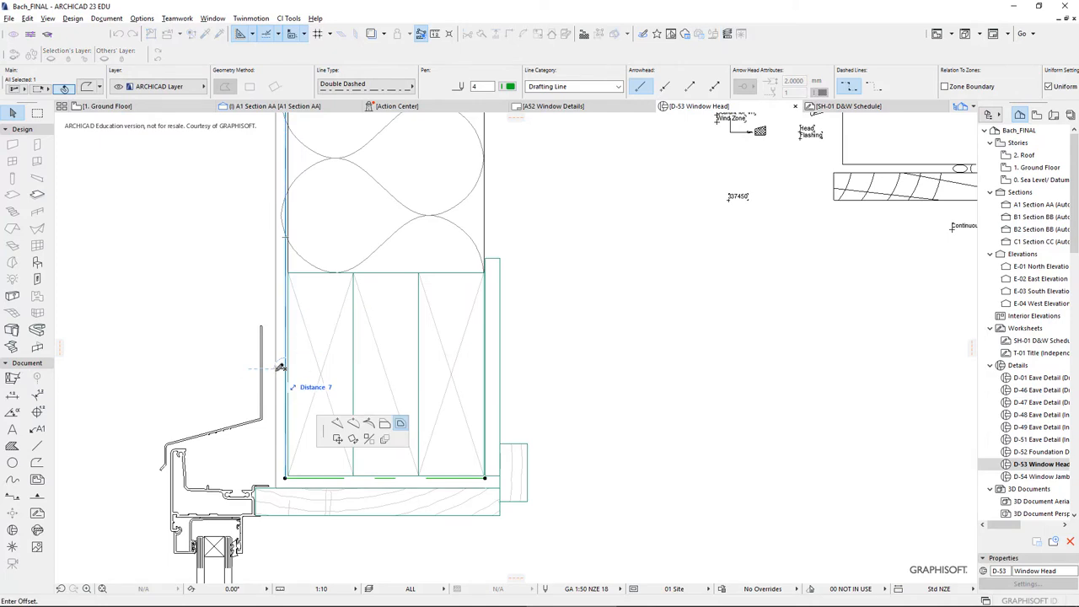
click(280, 367)
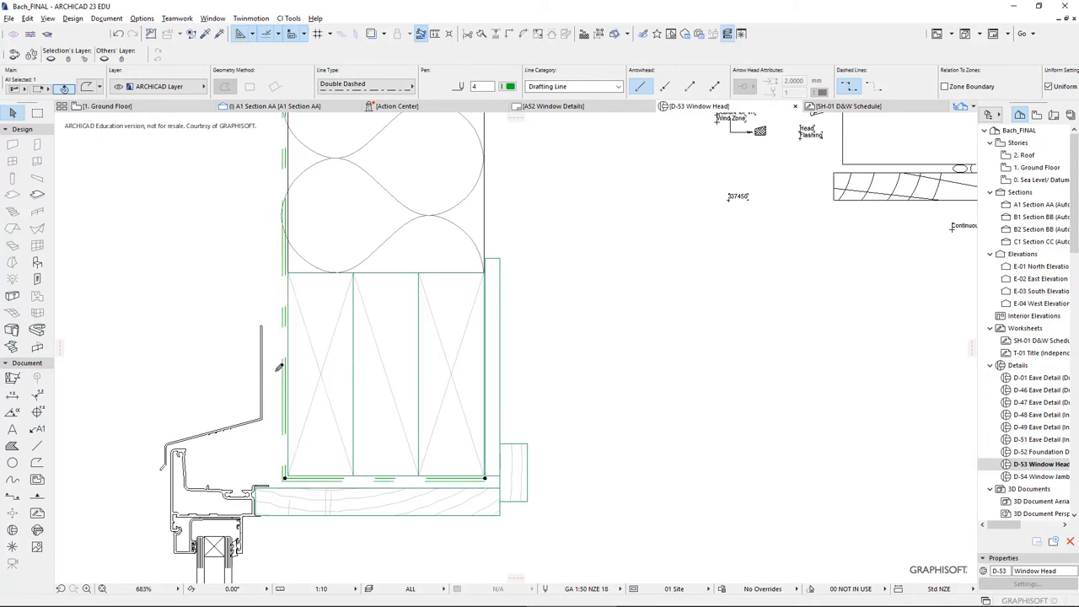
- Shorten the outer dashed polyline by moving its upper node down to about the lintel's mid-height
scroll(297, 354, down, 5)
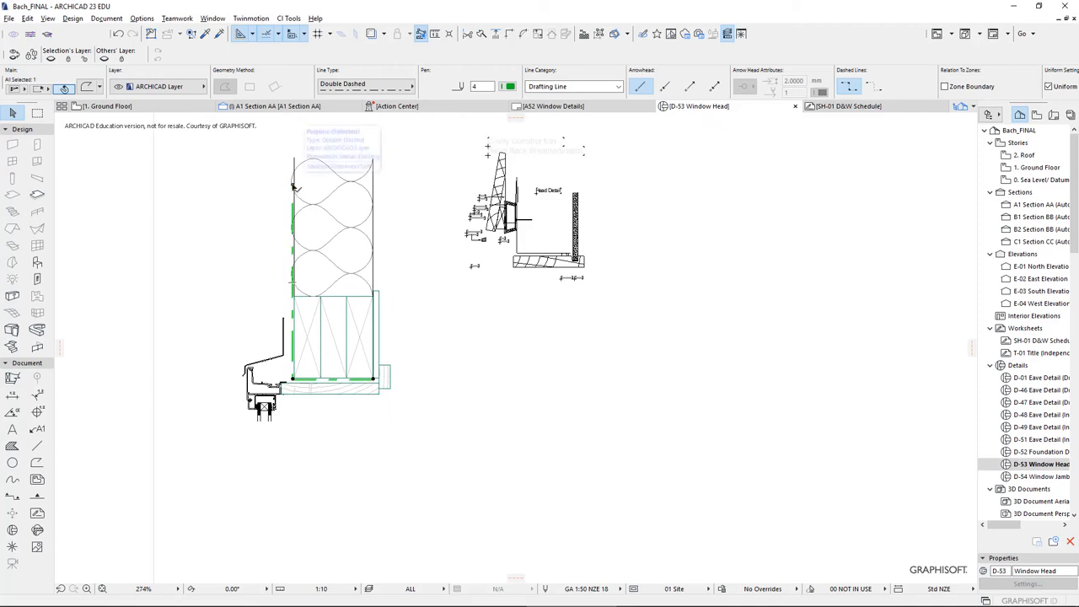
click(294, 232)
scroll(296, 313, up, 5)
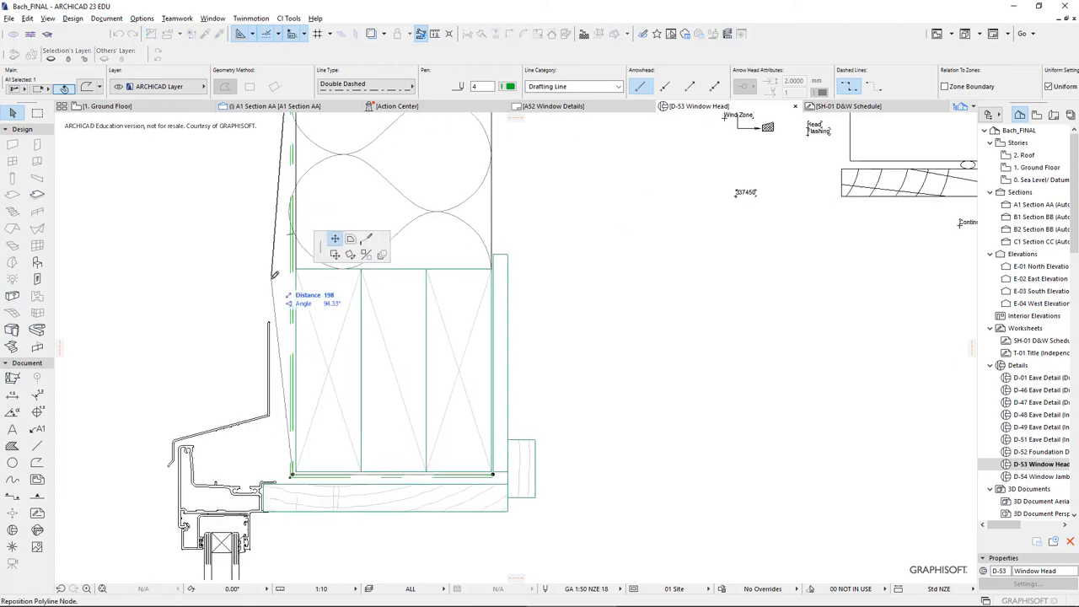
scroll(293, 314, down, 5)
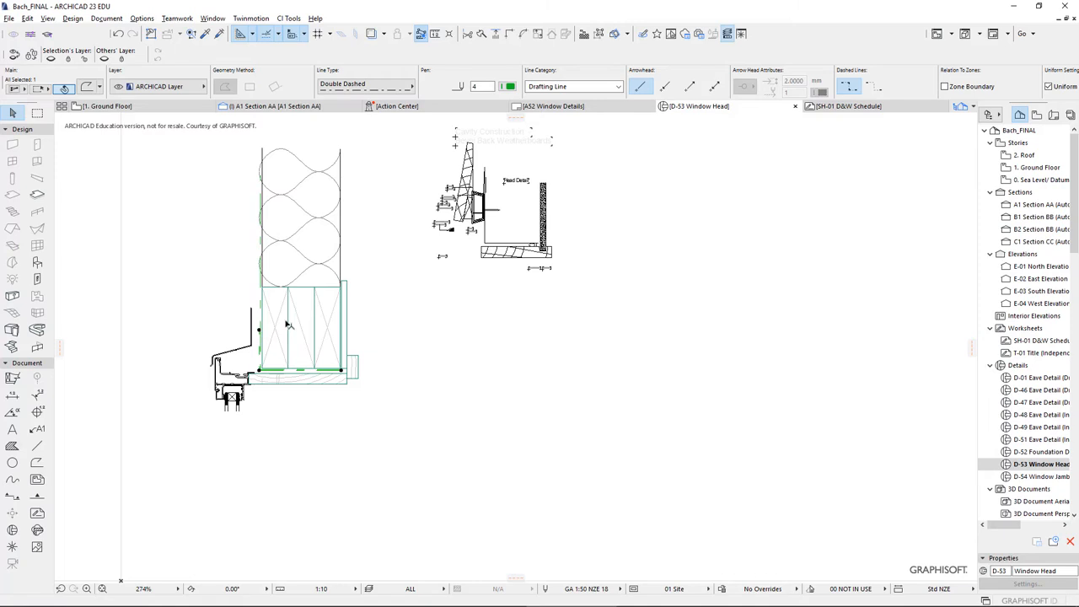
scroll(269, 357, up, 10)
scroll(261, 258, down, 4)
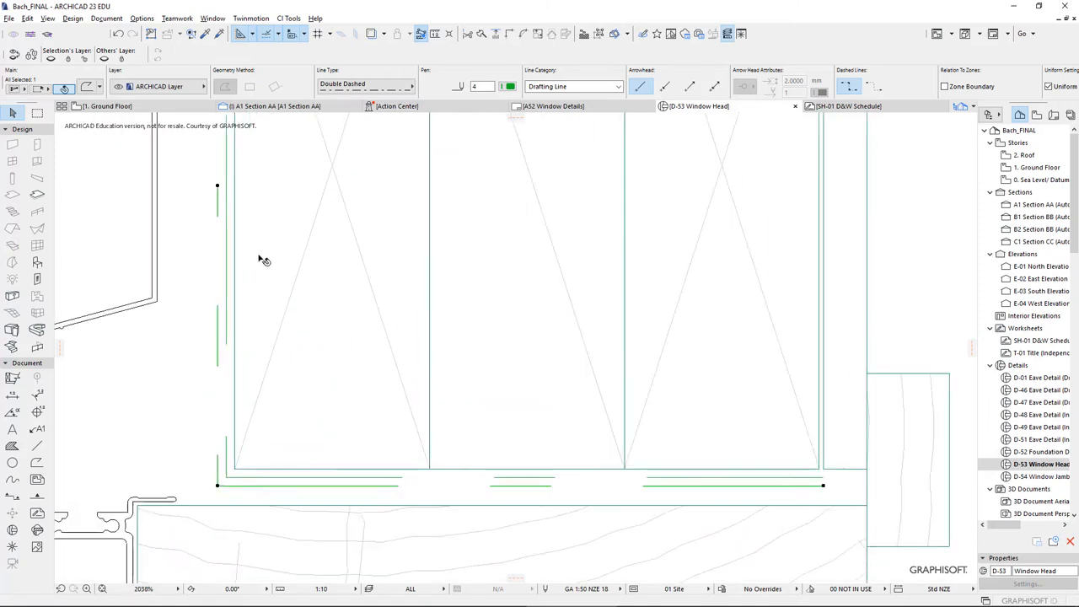
- Change the line type of the shortened outer wrap polyline to Dashed
click(282, 258)
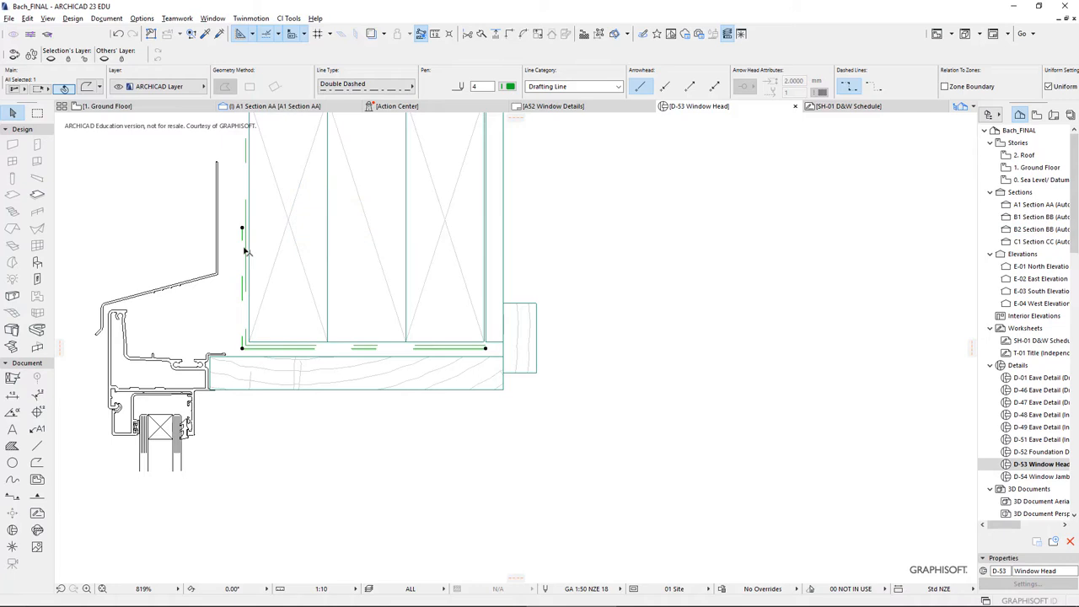
click(362, 90)
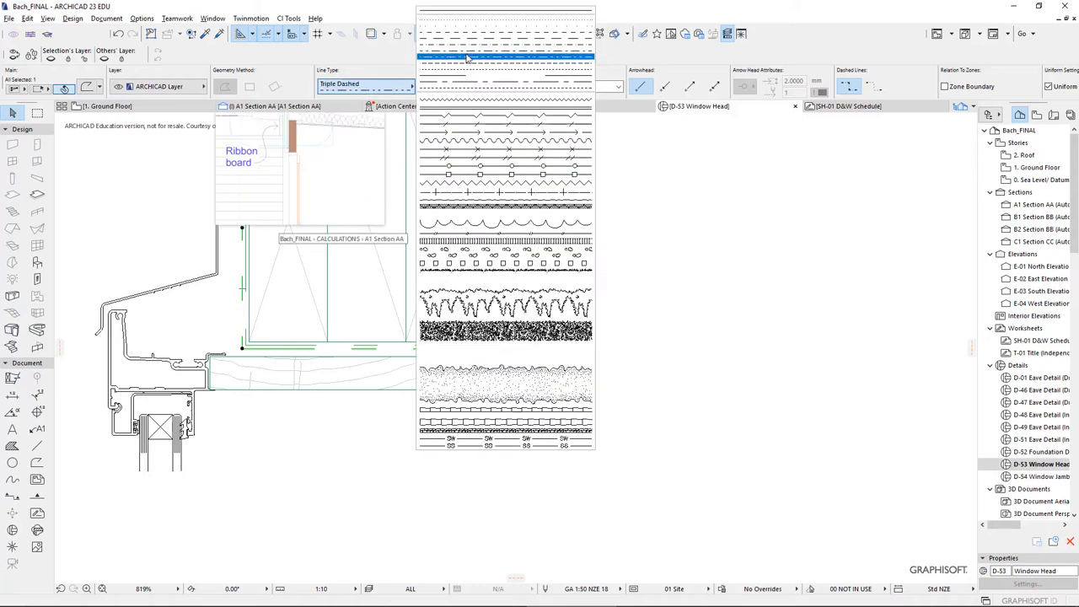
click(506, 35)
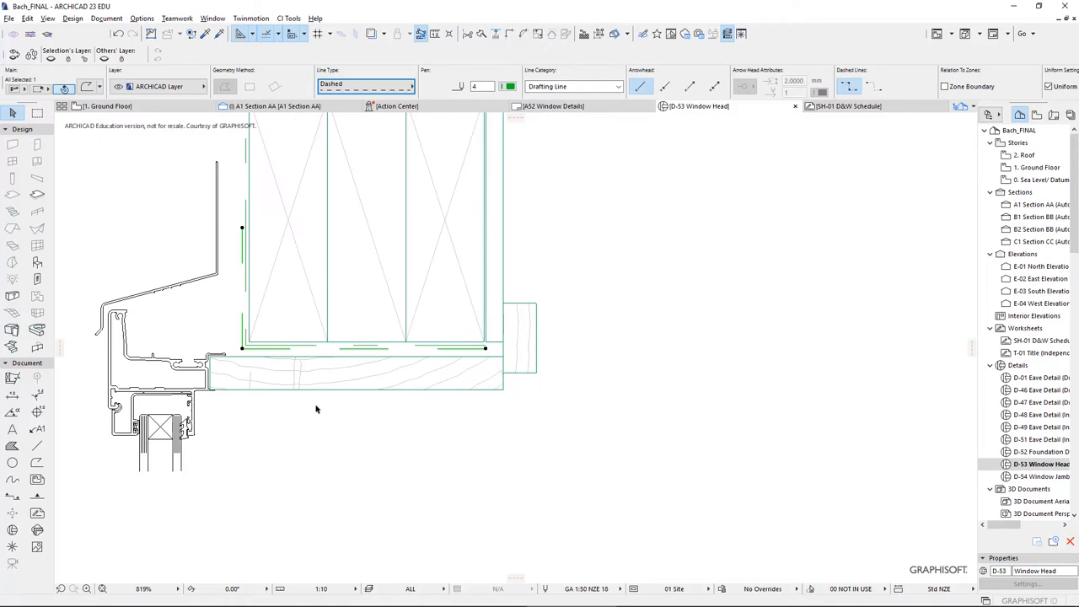
- On the A52 Window Details layout, enlarge the Window Head drawing frame outward on all sides and update the drawing to the frame
scroll(309, 408, down, 5)
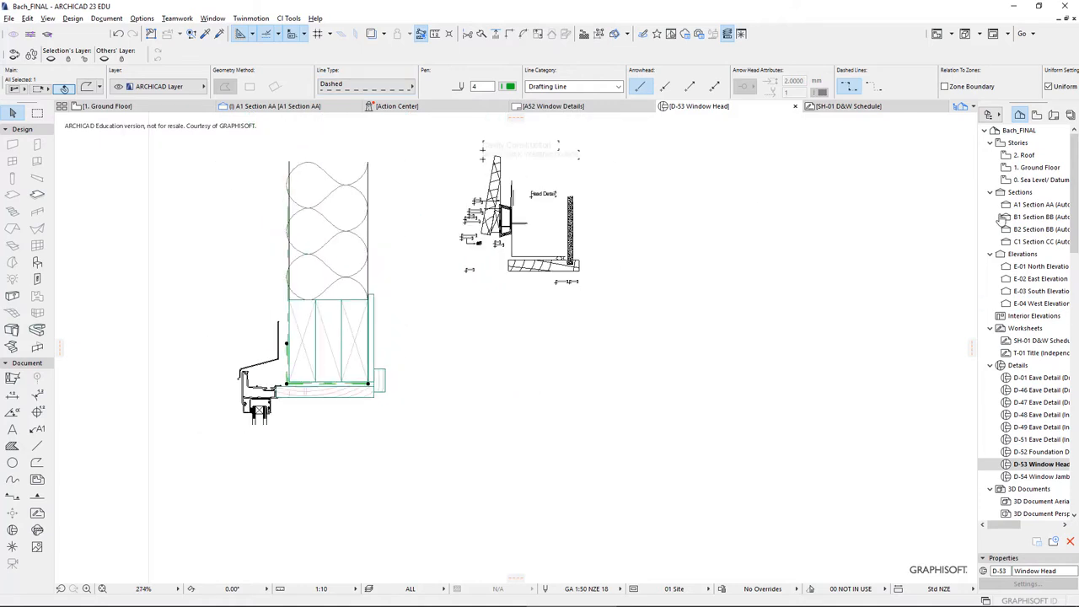
click(1053, 115)
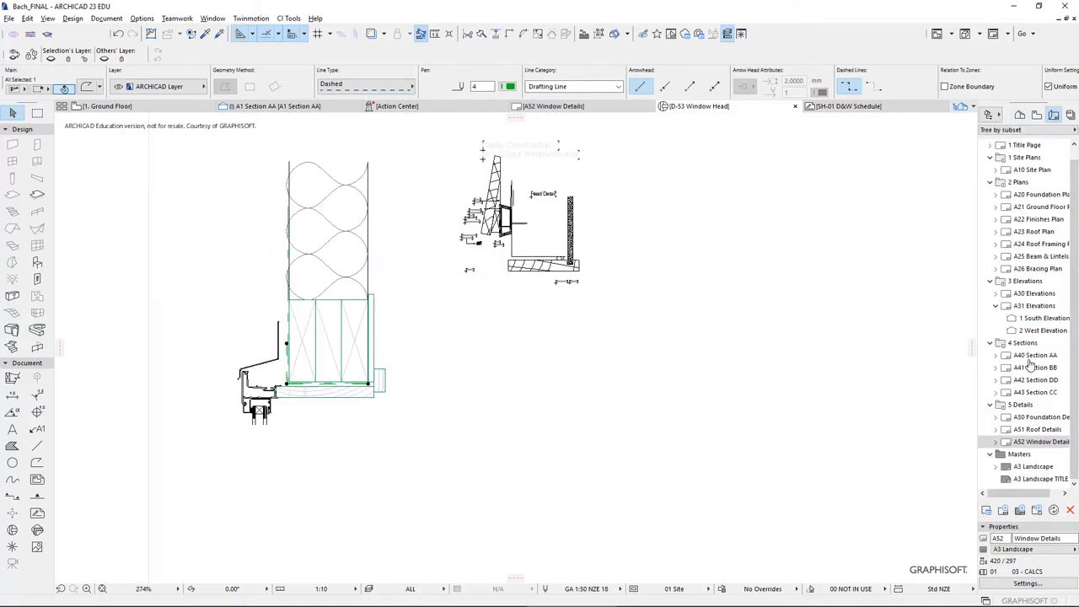
double_click(1040, 441)
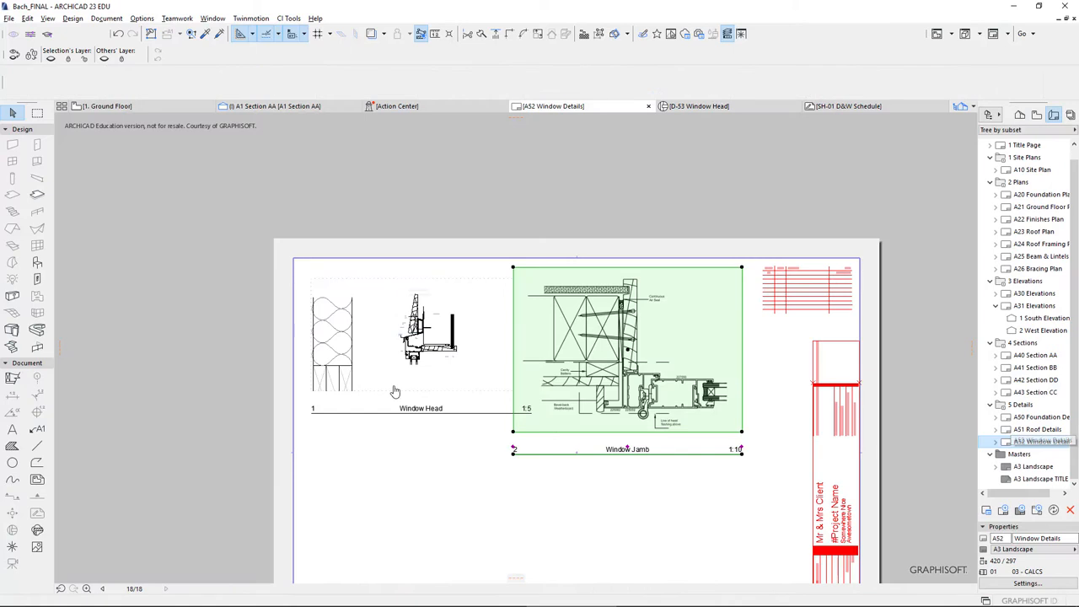
click(358, 369)
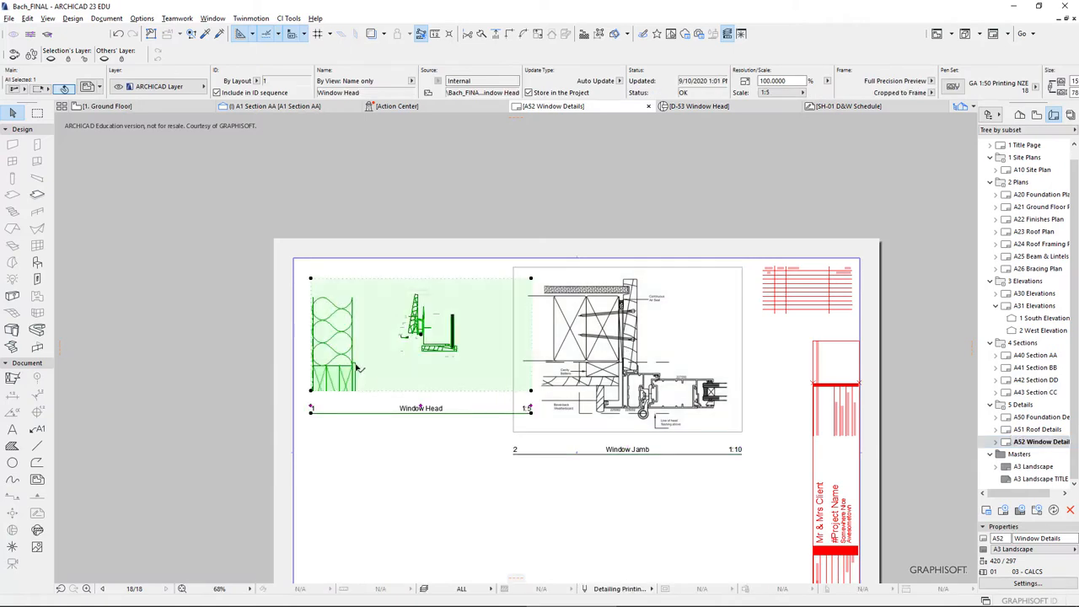
click(311, 352)
click(273, 353)
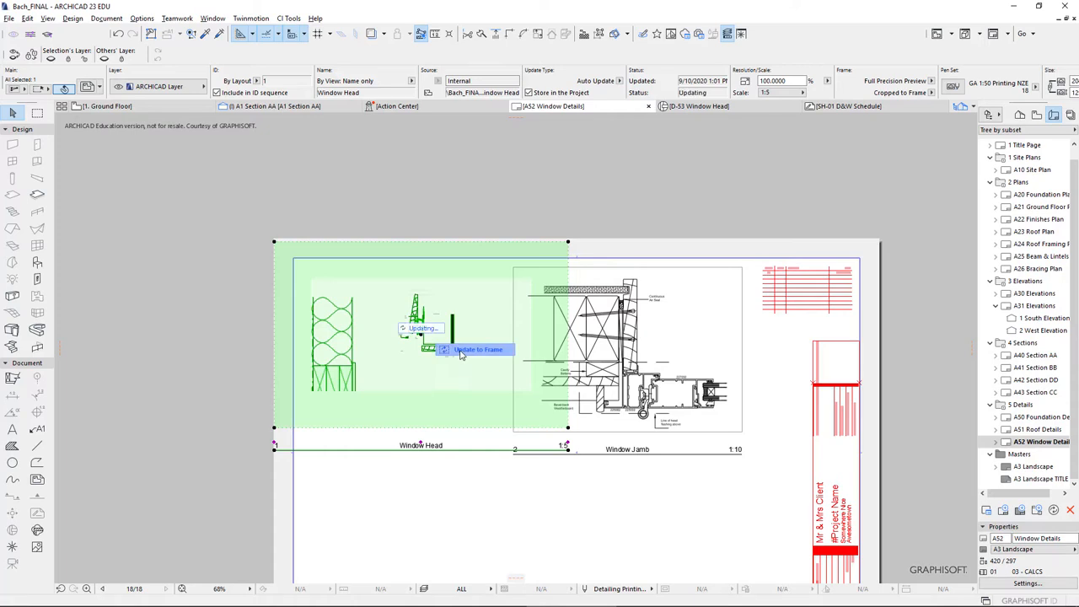
click(472, 349)
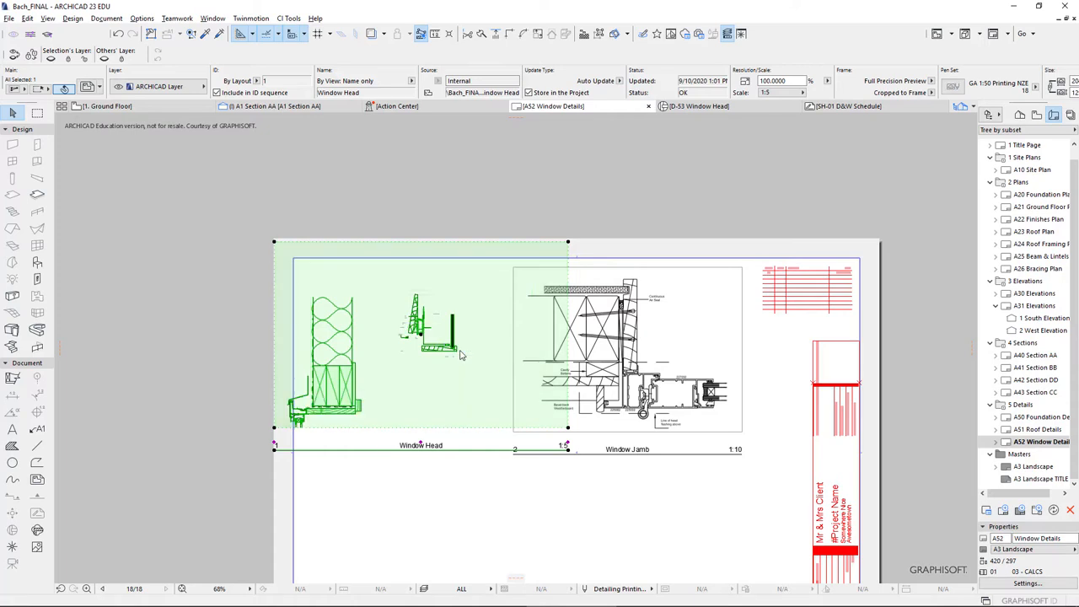
- Crop the Window Head frame's right and top edges in to the new detail and extend its bottom edge slightly below the window section
click(569, 275)
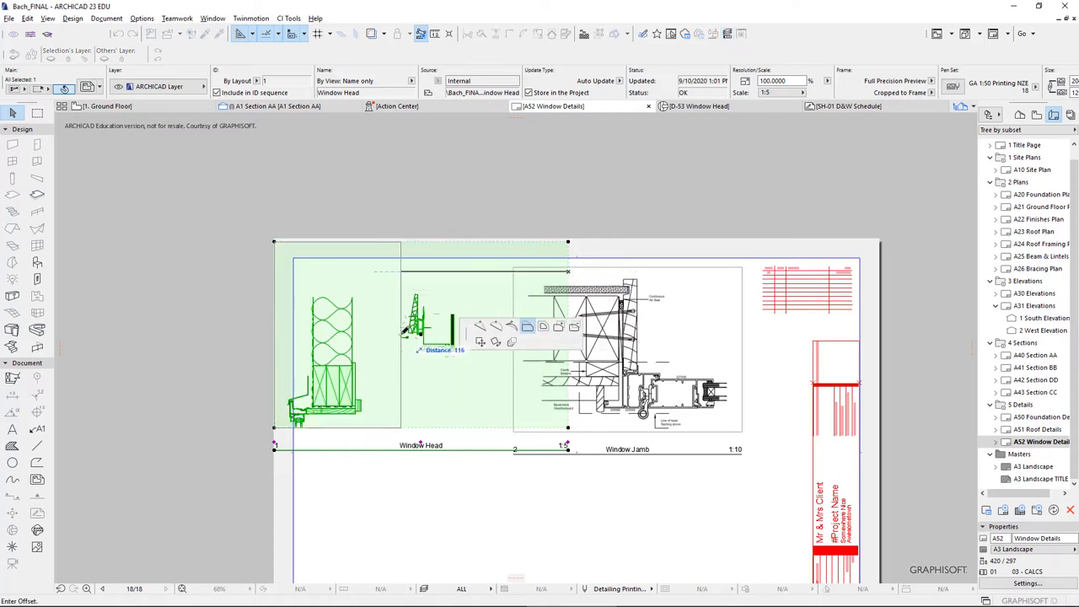
click(394, 331)
click(352, 242)
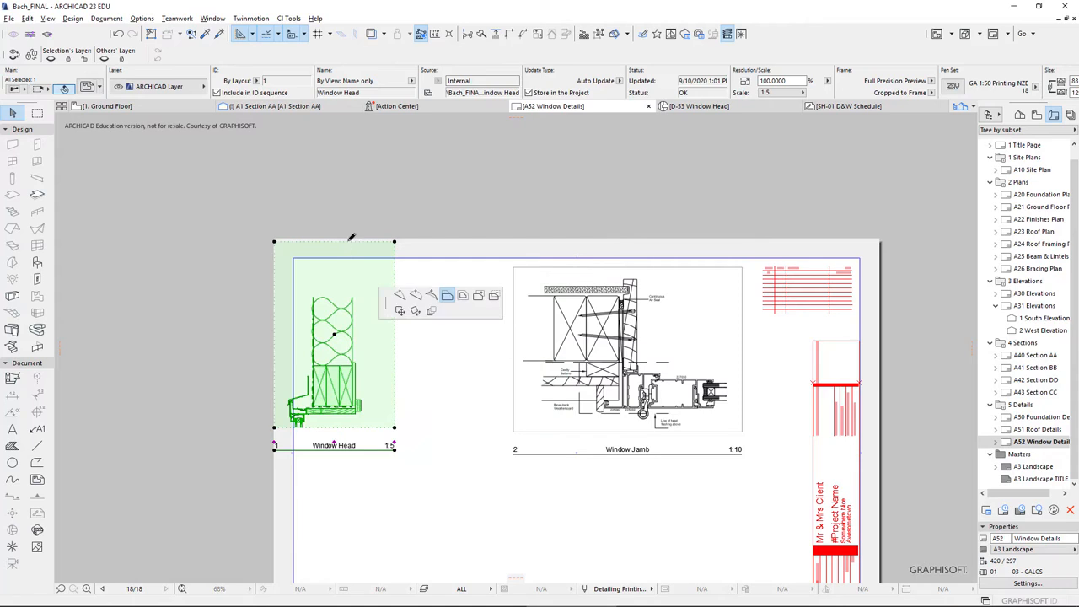
click(346, 297)
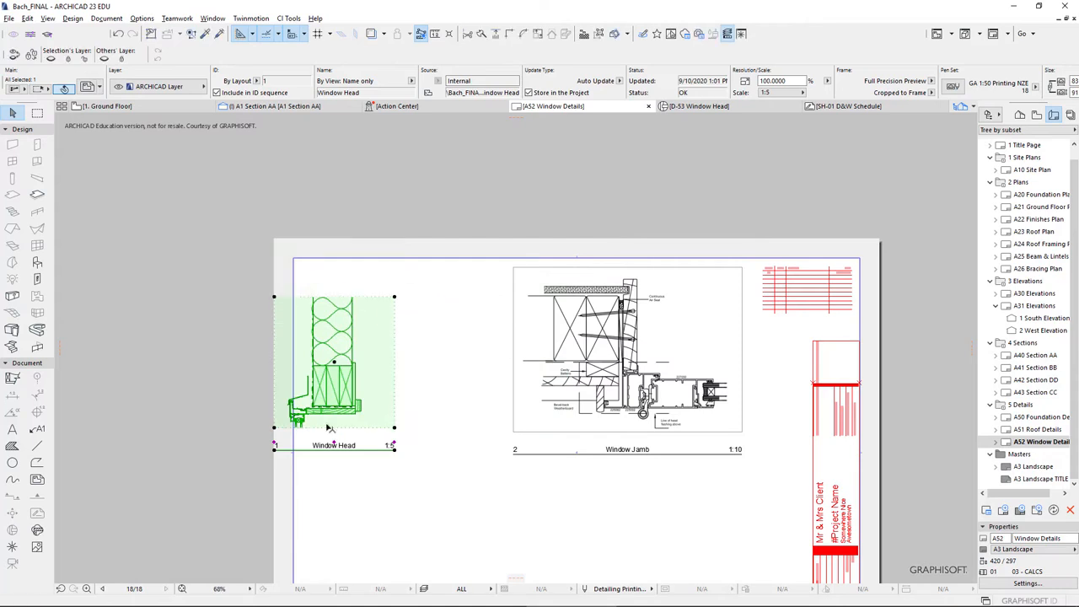
click(329, 428)
click(354, 442)
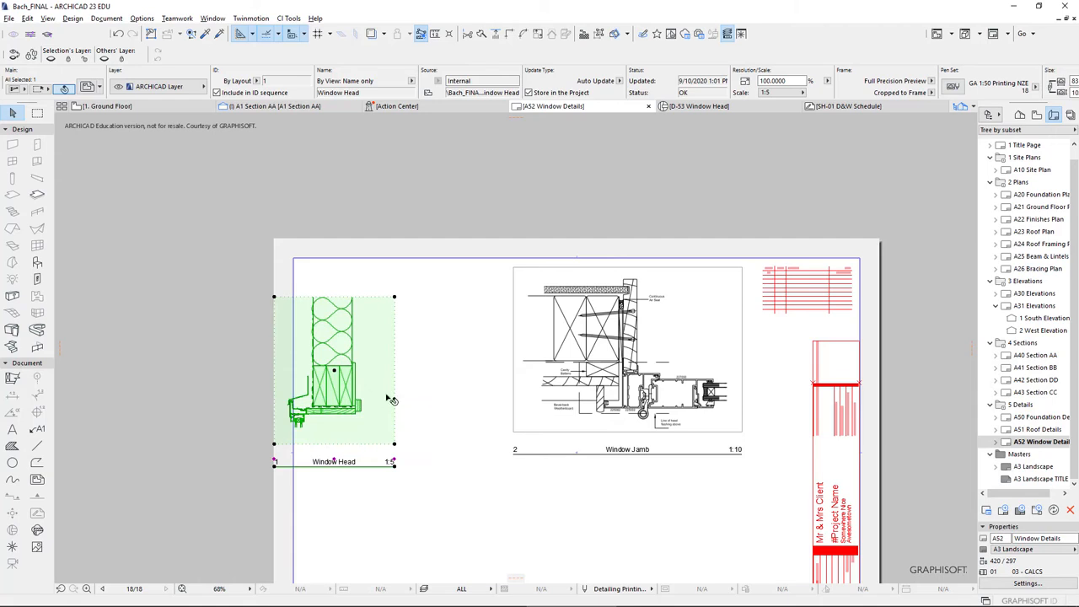
key(ctrl+shift+d)
click(322, 351)
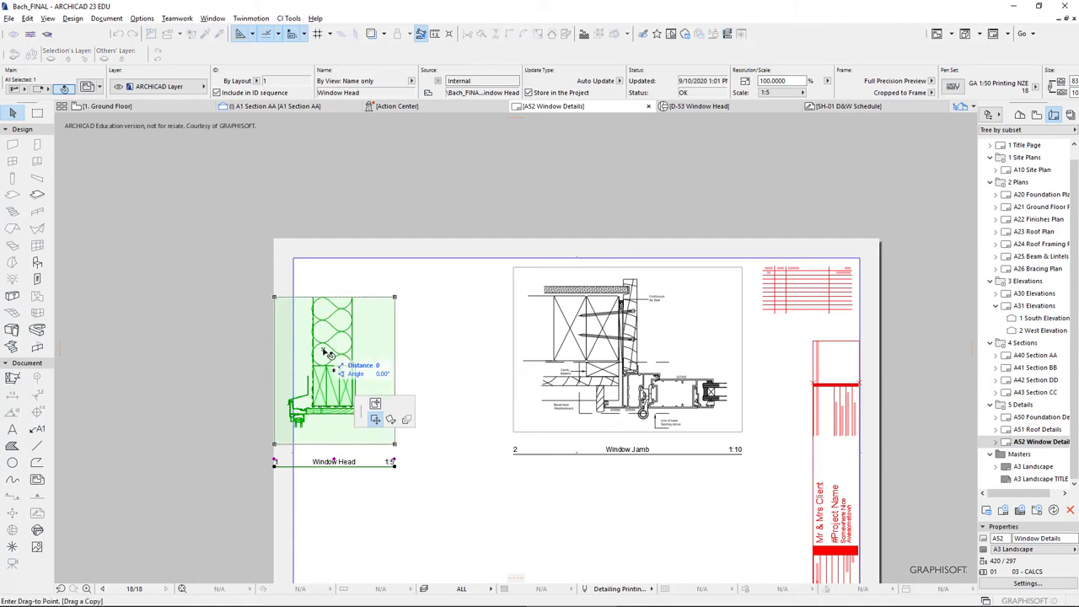
click(323, 352)
drag(381, 354, 413, 354)
click(441, 379)
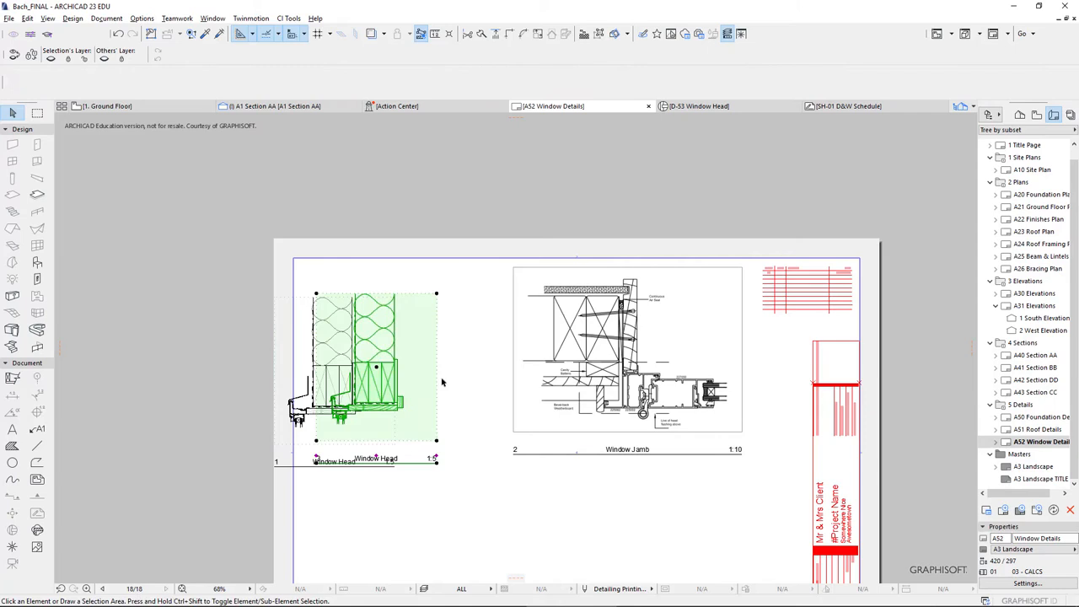
click(331, 360)
key(Delete)
- Move the Window Head drawing rightward so it sits inside the sheet border beside the Window Jamb drawing
click(333, 367)
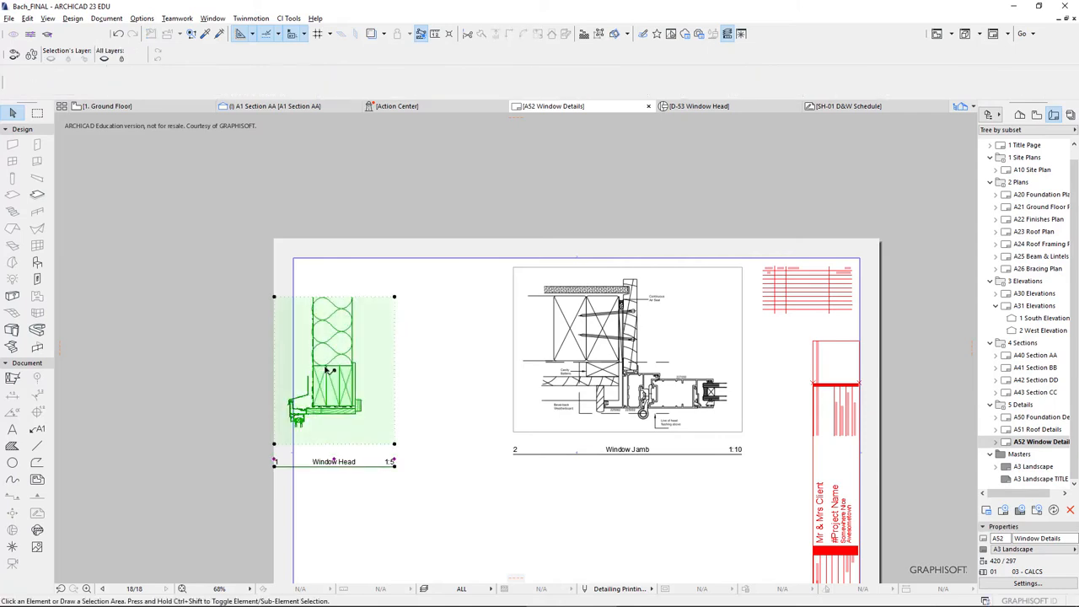
key(ctrl+d)
click(329, 371)
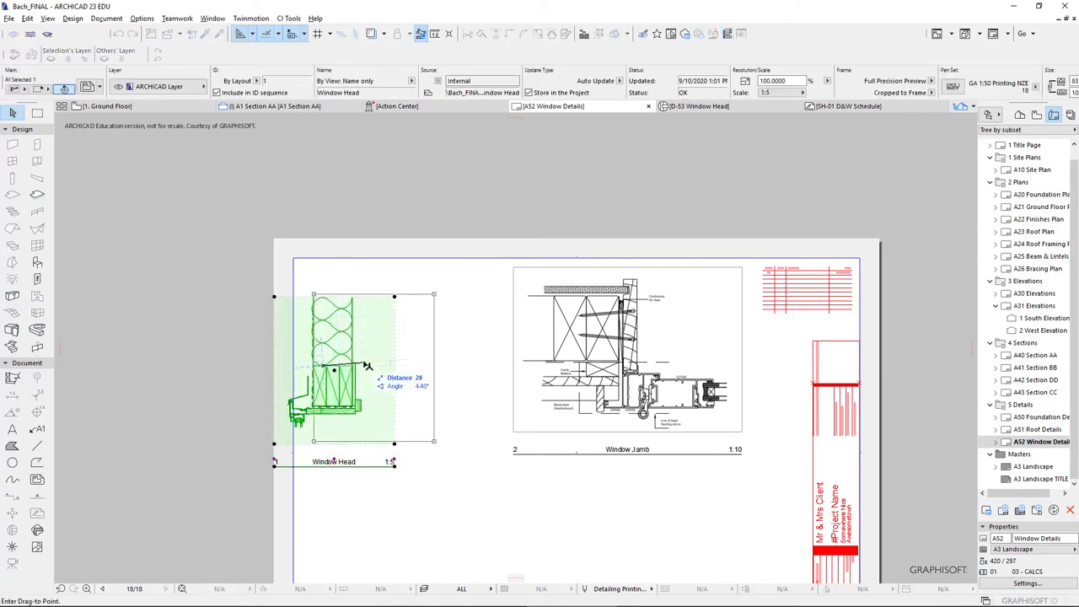
click(373, 368)
click(386, 481)
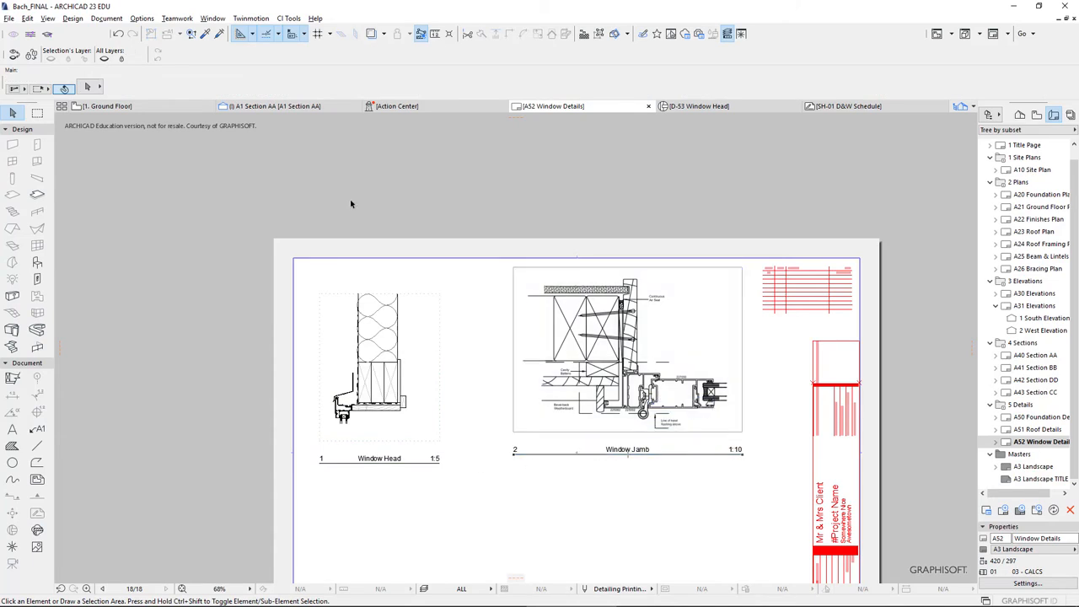
- In A1 Section AA, place a rectangular detail marker about 545 mm square around the window head below the ribbon board
click(283, 106)
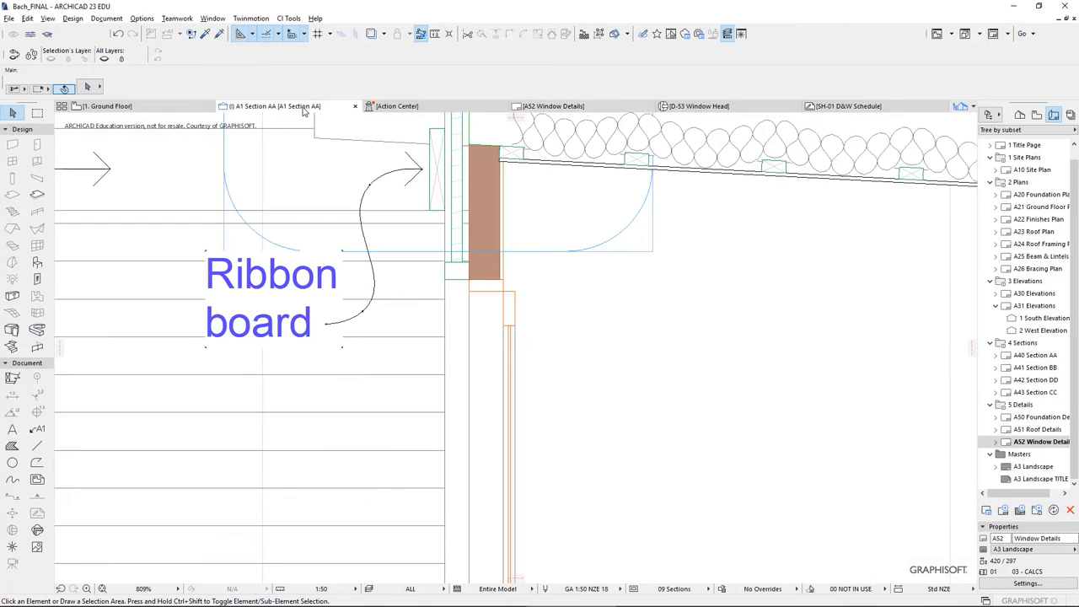
scroll(480, 289, down, 10)
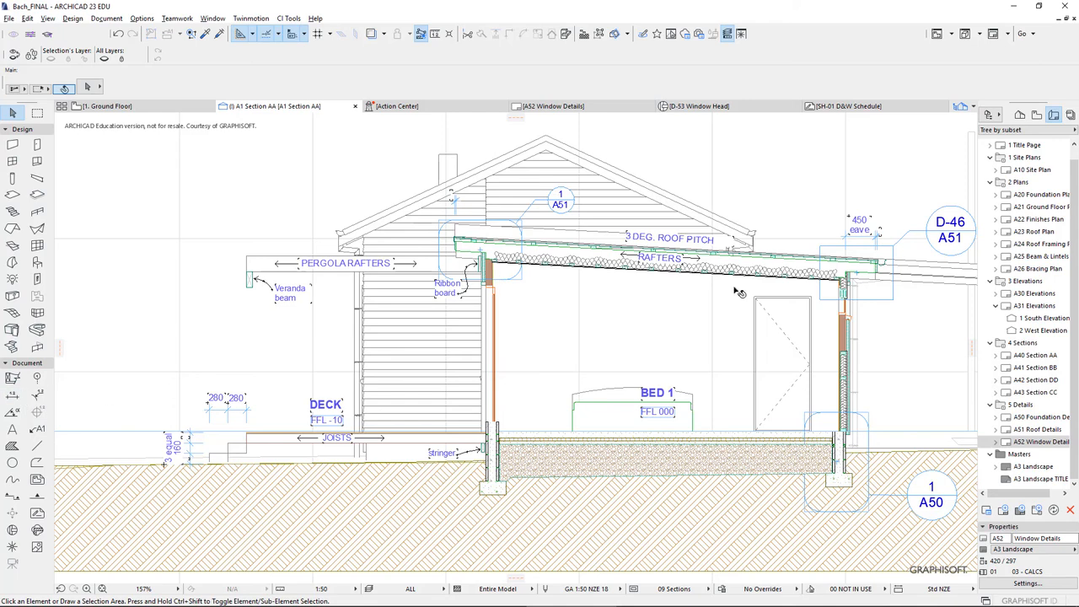
click(932, 237)
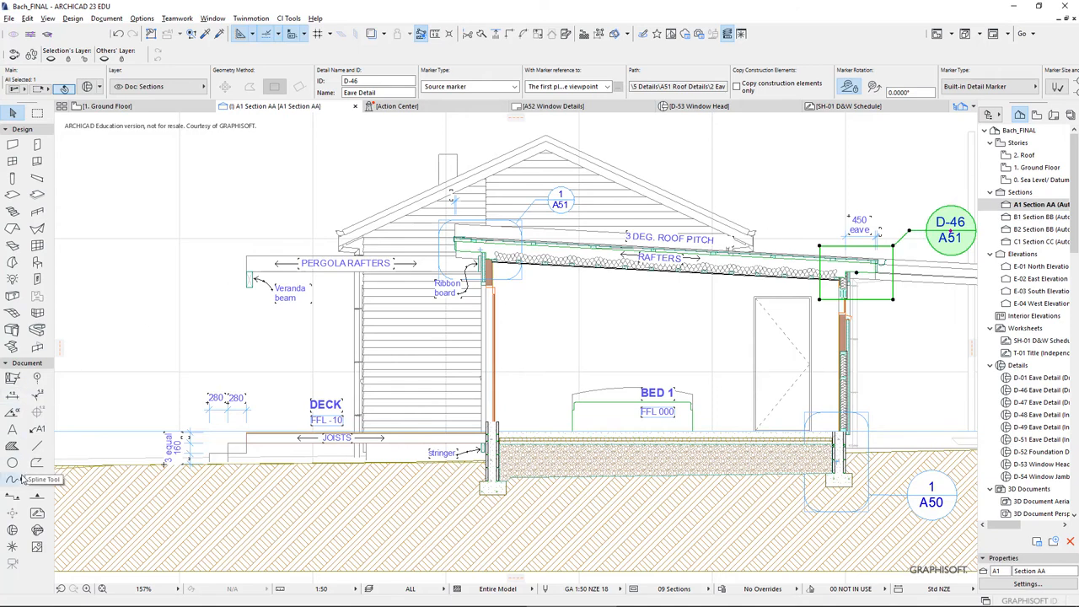
click(13, 530)
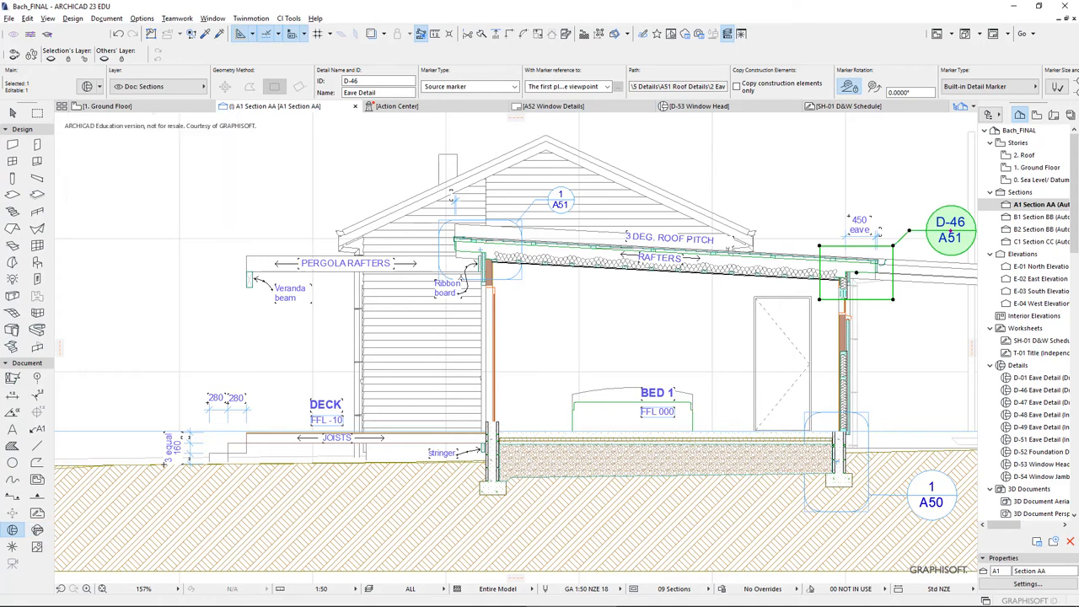
scroll(477, 274, up, 1)
scroll(475, 273, up, 4)
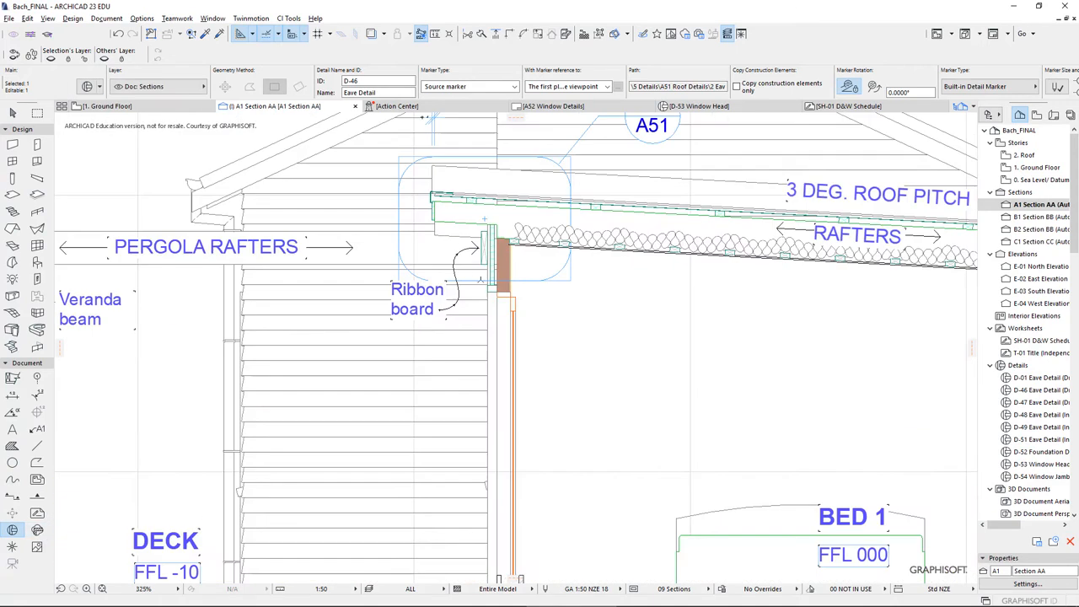
click(546, 334)
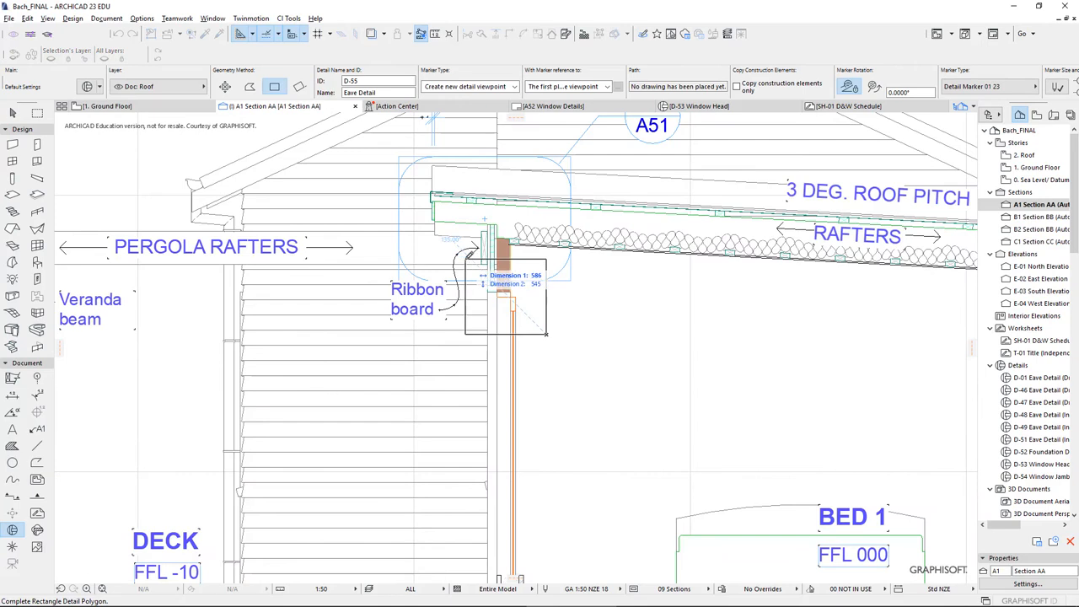
click(472, 259)
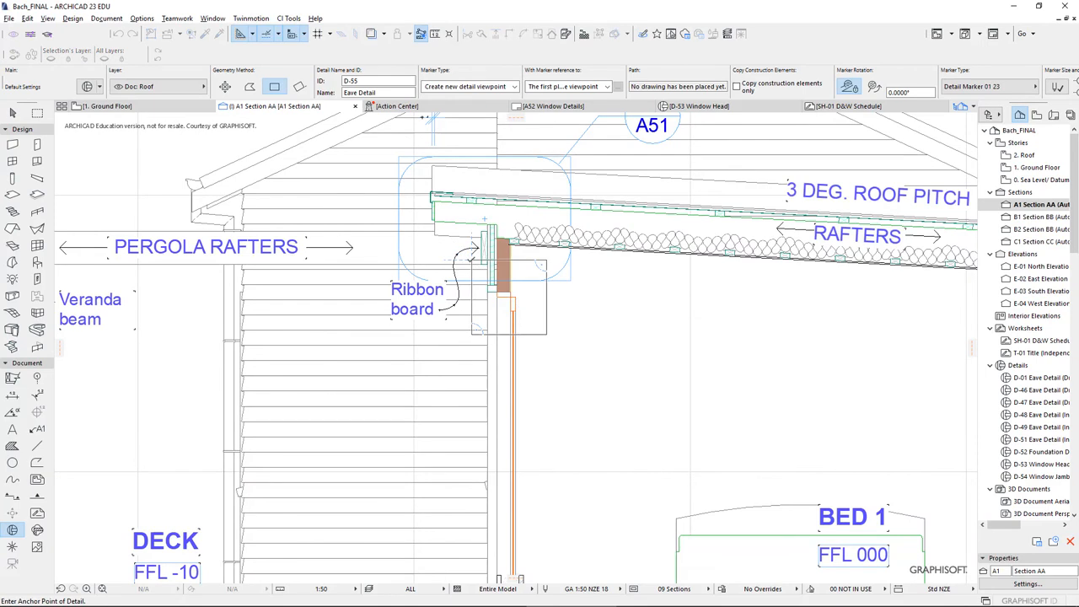
click(566, 357)
key(Escape)
key(Escape)
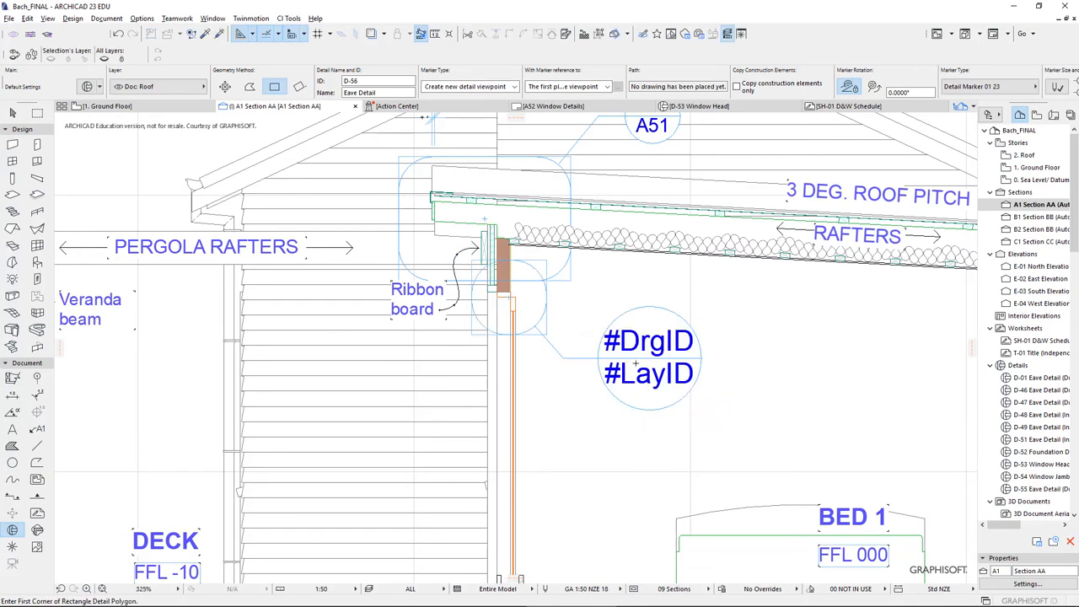
- Change the new detail marker to a linked marker that refers to the first drawing of the D-53 Window Head viewpoint
click(641, 362)
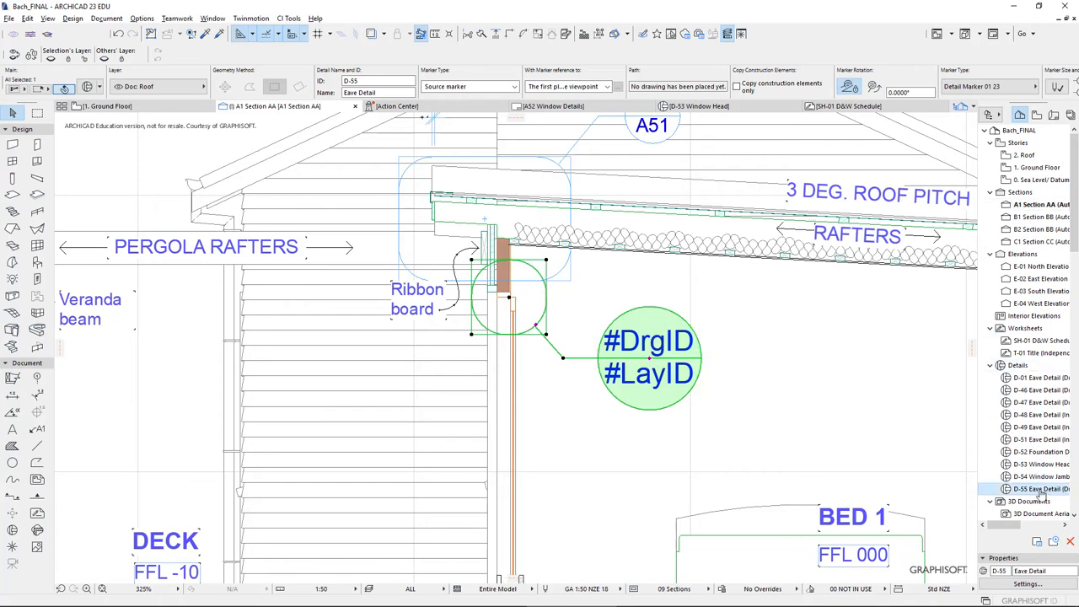
right_click(1041, 493)
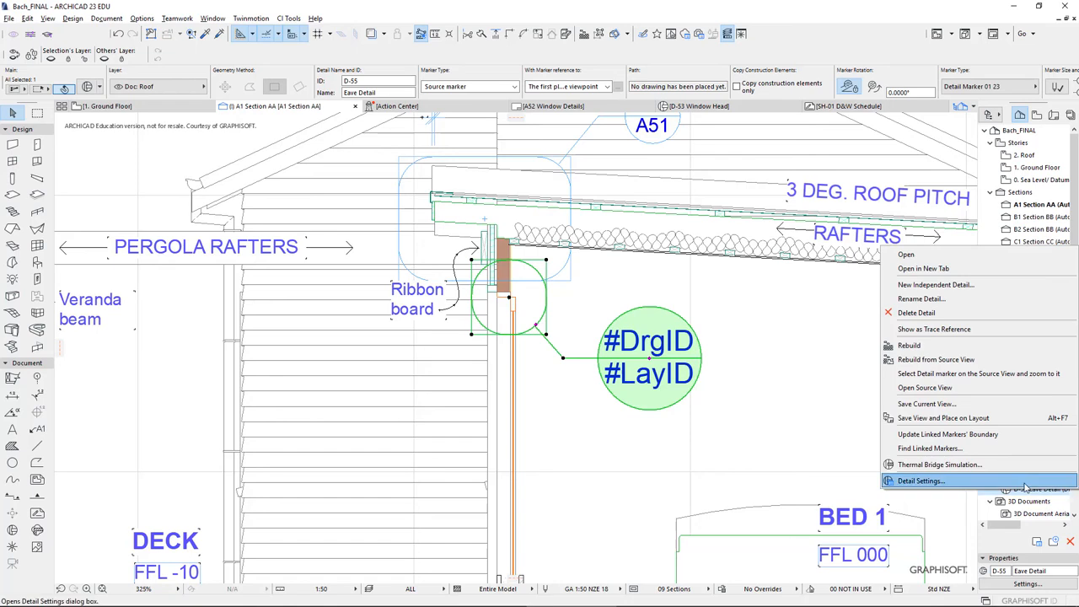
key(Escape)
right_click(640, 368)
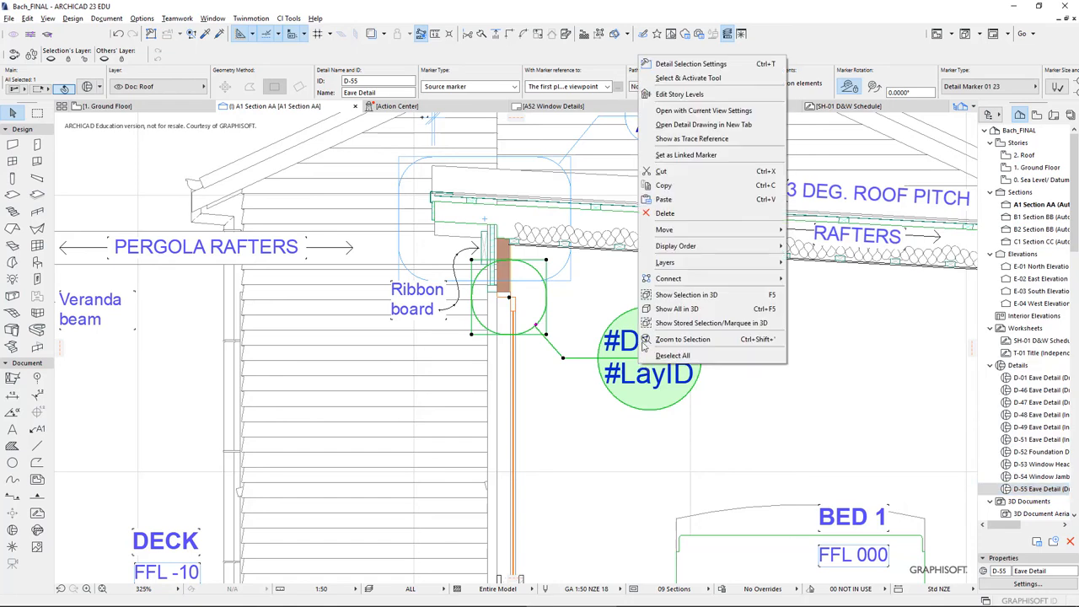
click(663, 67)
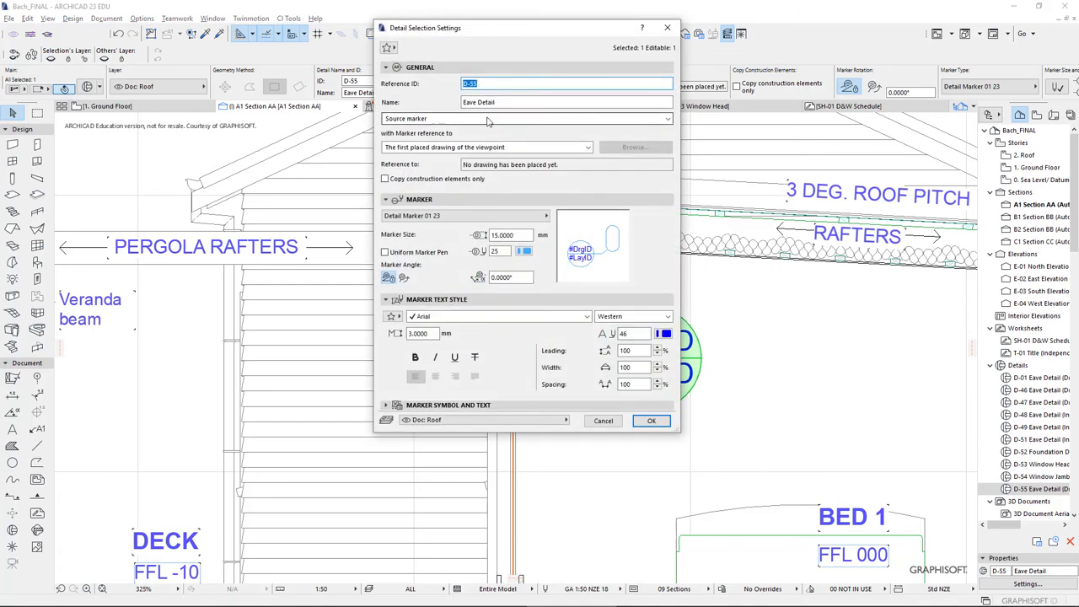
click(665, 122)
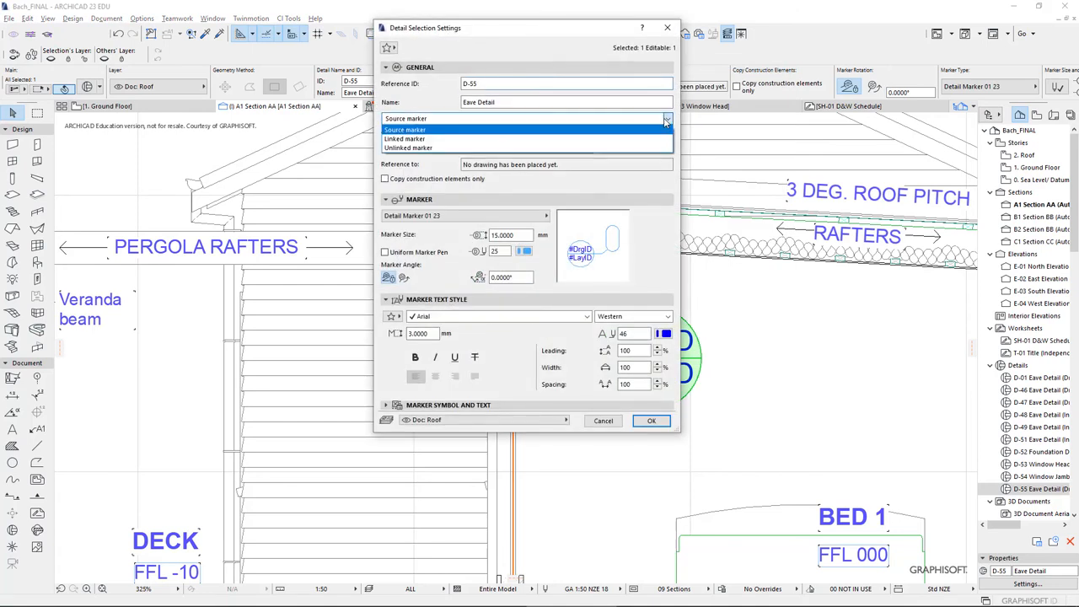
click(441, 139)
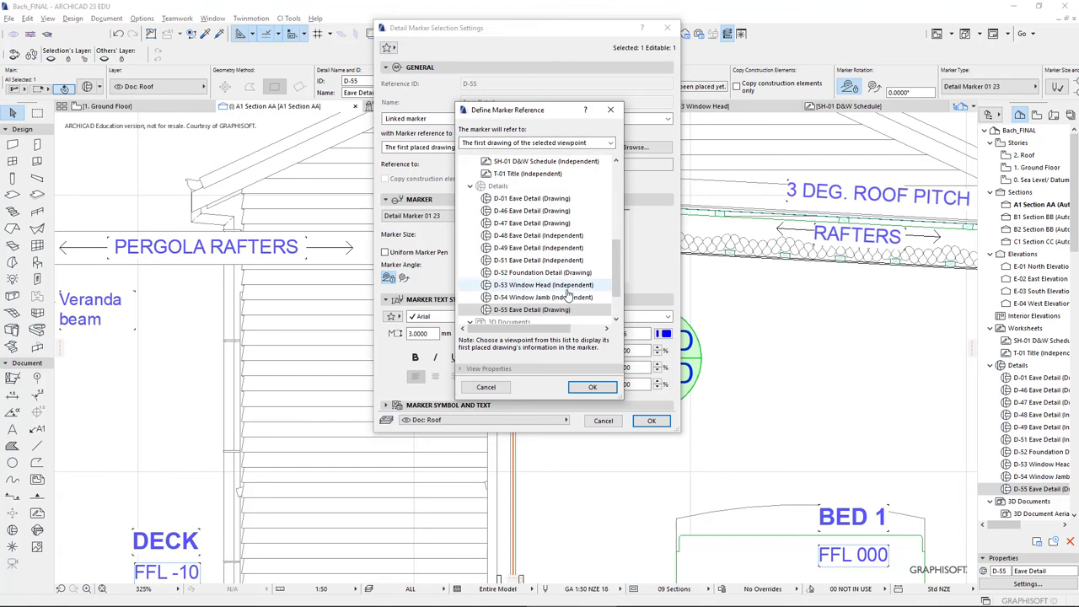
click(544, 286)
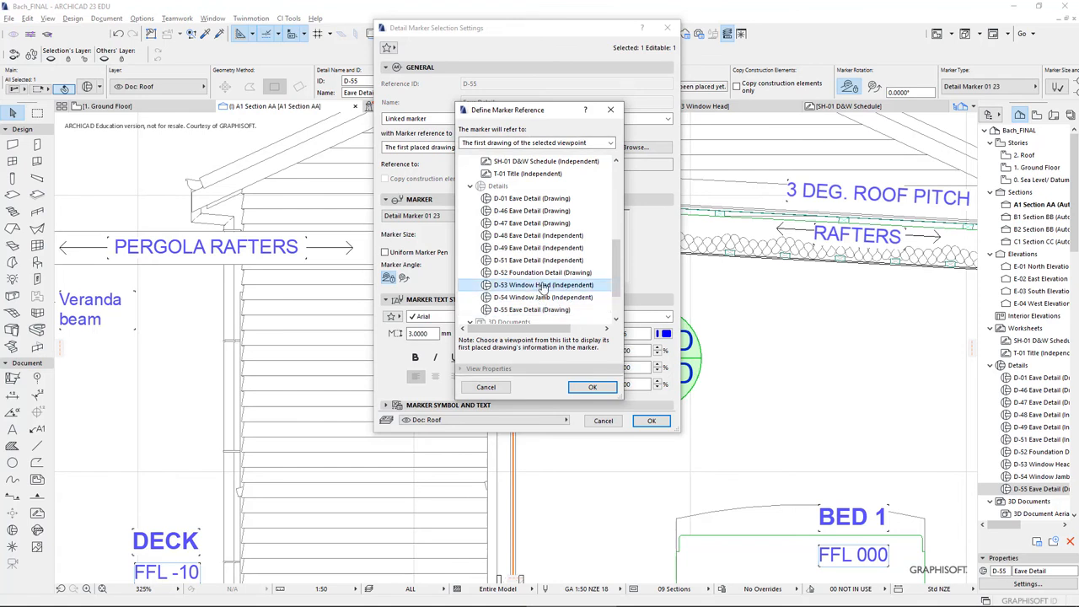
click(592, 388)
click(651, 420)
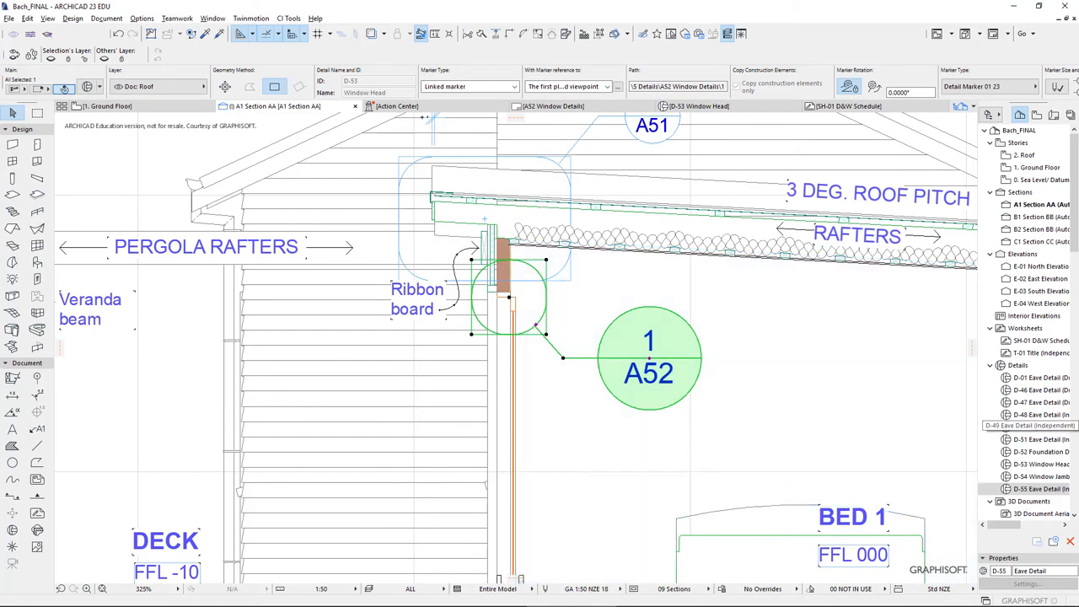
click(1040, 465)
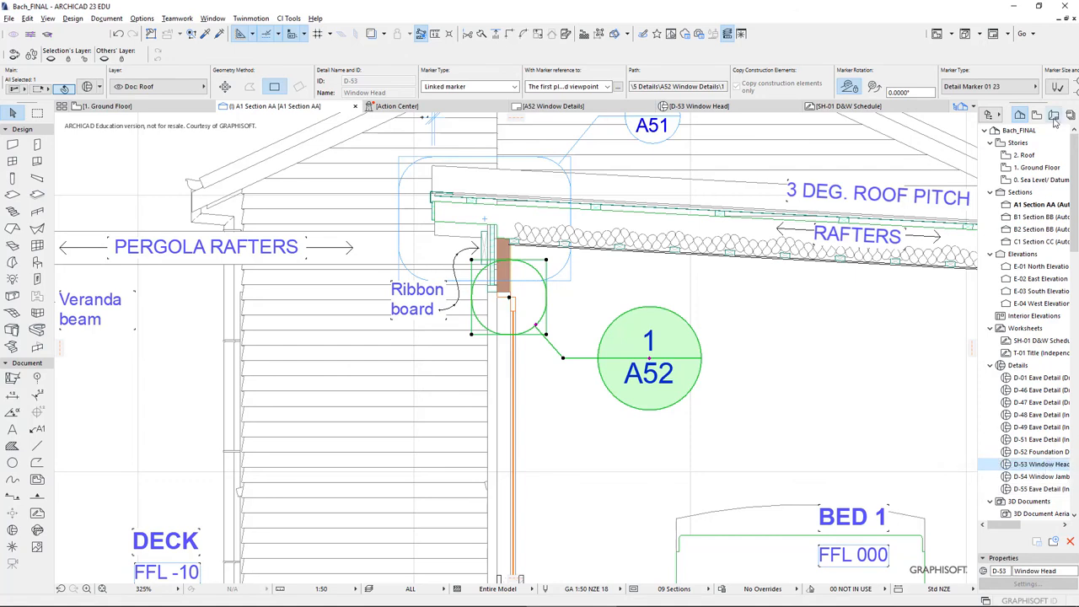
- On the A52 Window Details layout, give the Window Head drawing the custom drawing ID H-01
click(1054, 115)
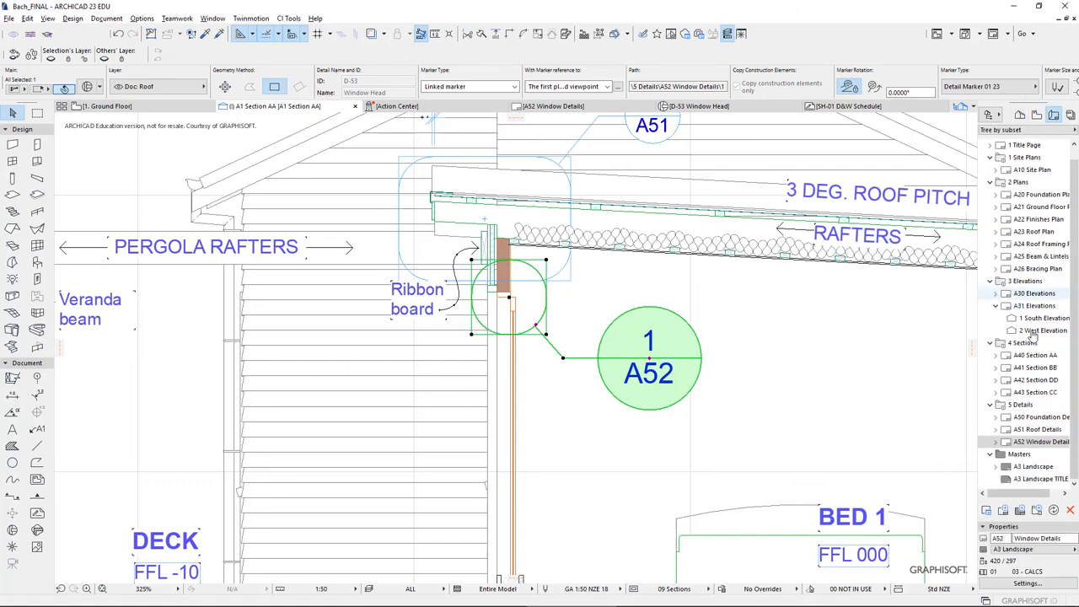
double_click(1041, 441)
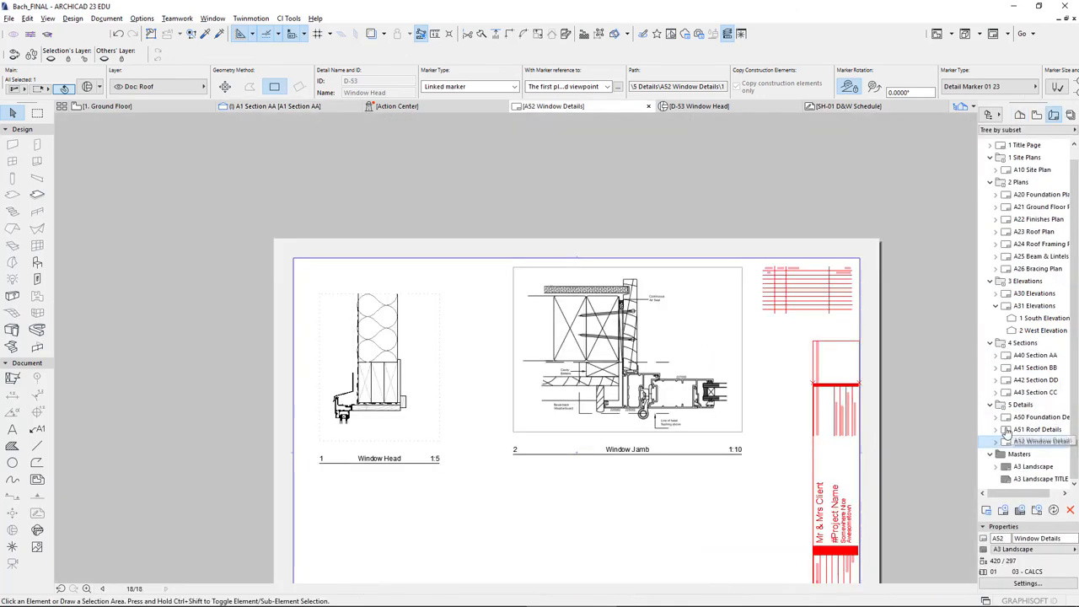
click(381, 420)
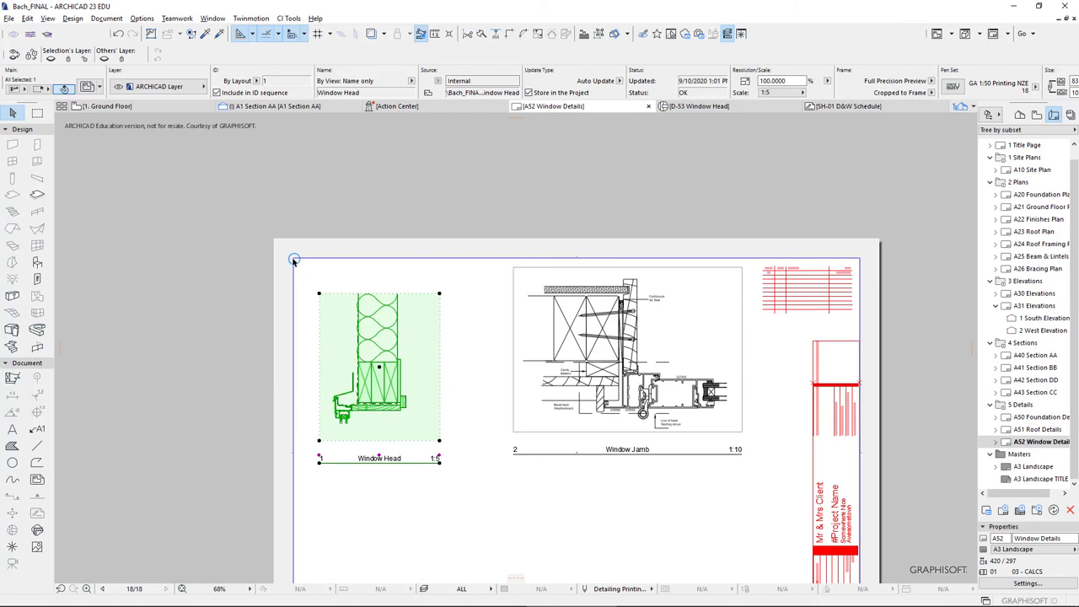
key(ctrl+t)
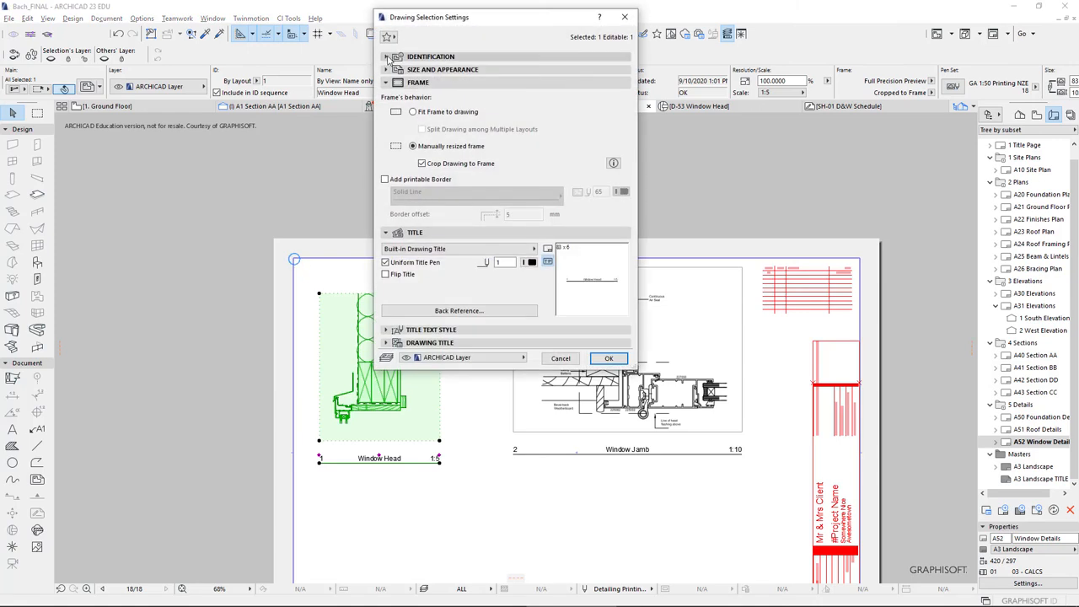
click(387, 57)
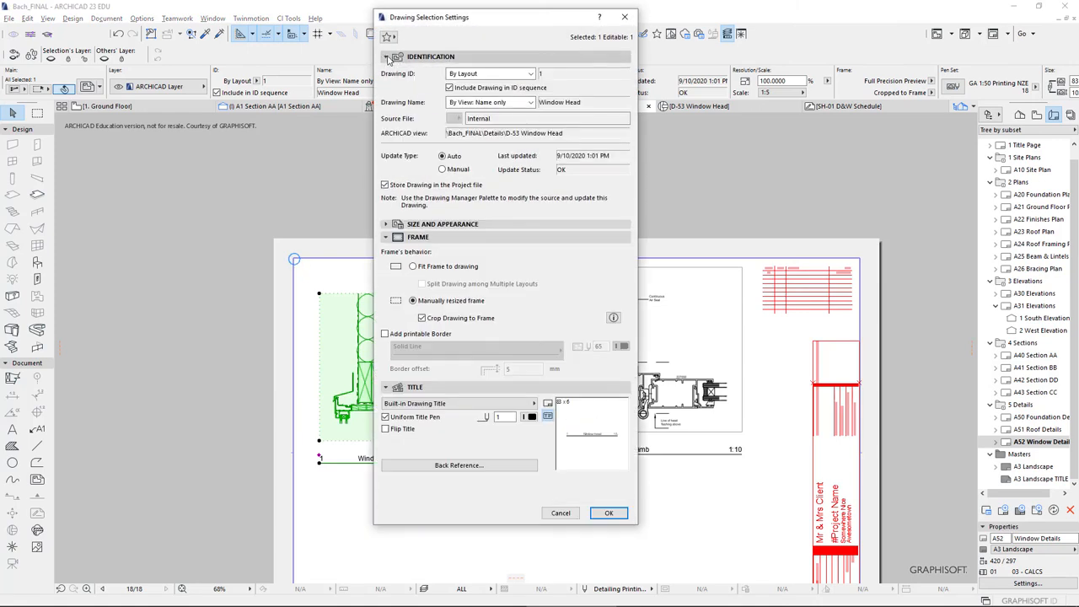
click(530, 74)
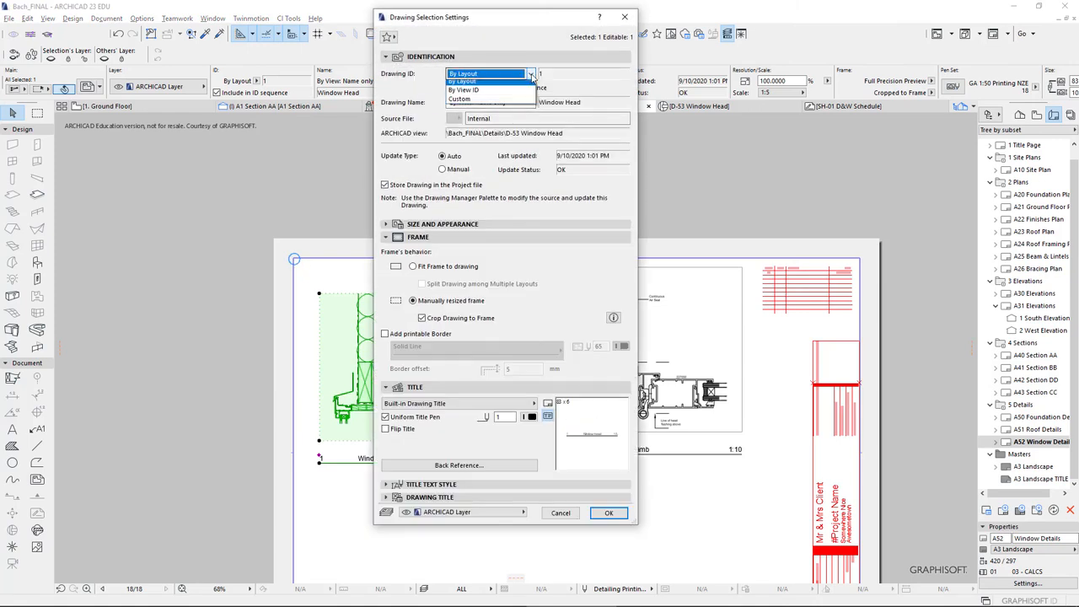
click(492, 103)
click(552, 74)
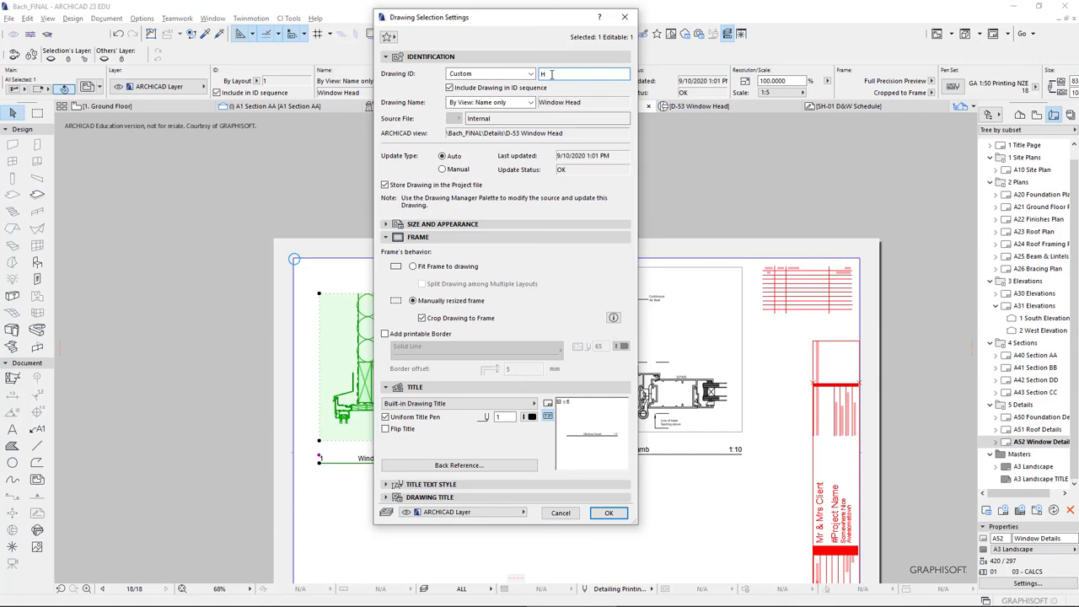
text(H-01)
key(Return)
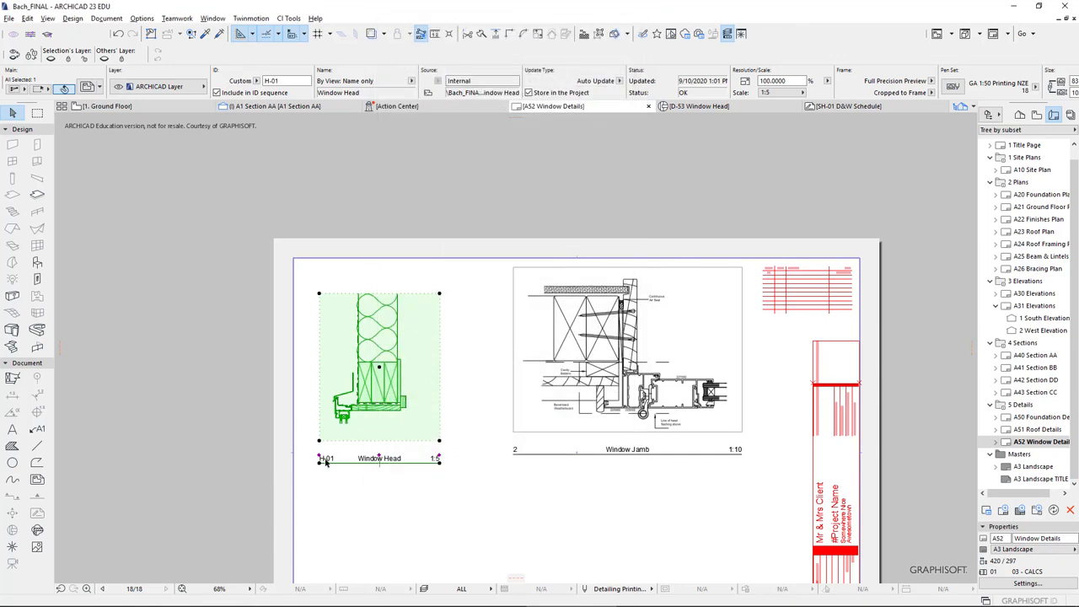
- Return to A1 Section AA to check the window head marker's reference and display the project map
click(262, 107)
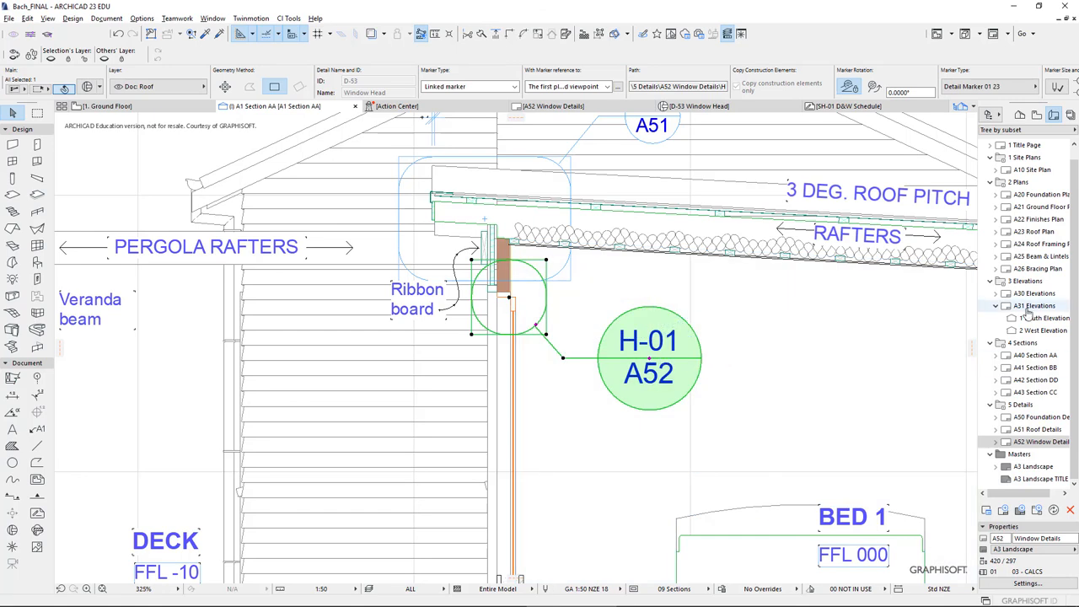
click(1019, 113)
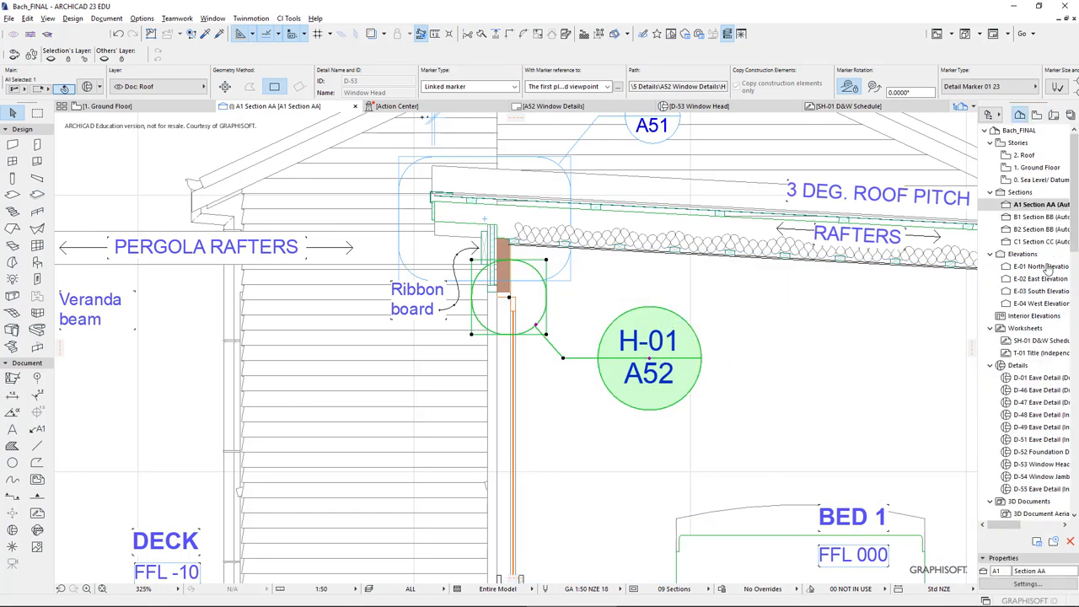